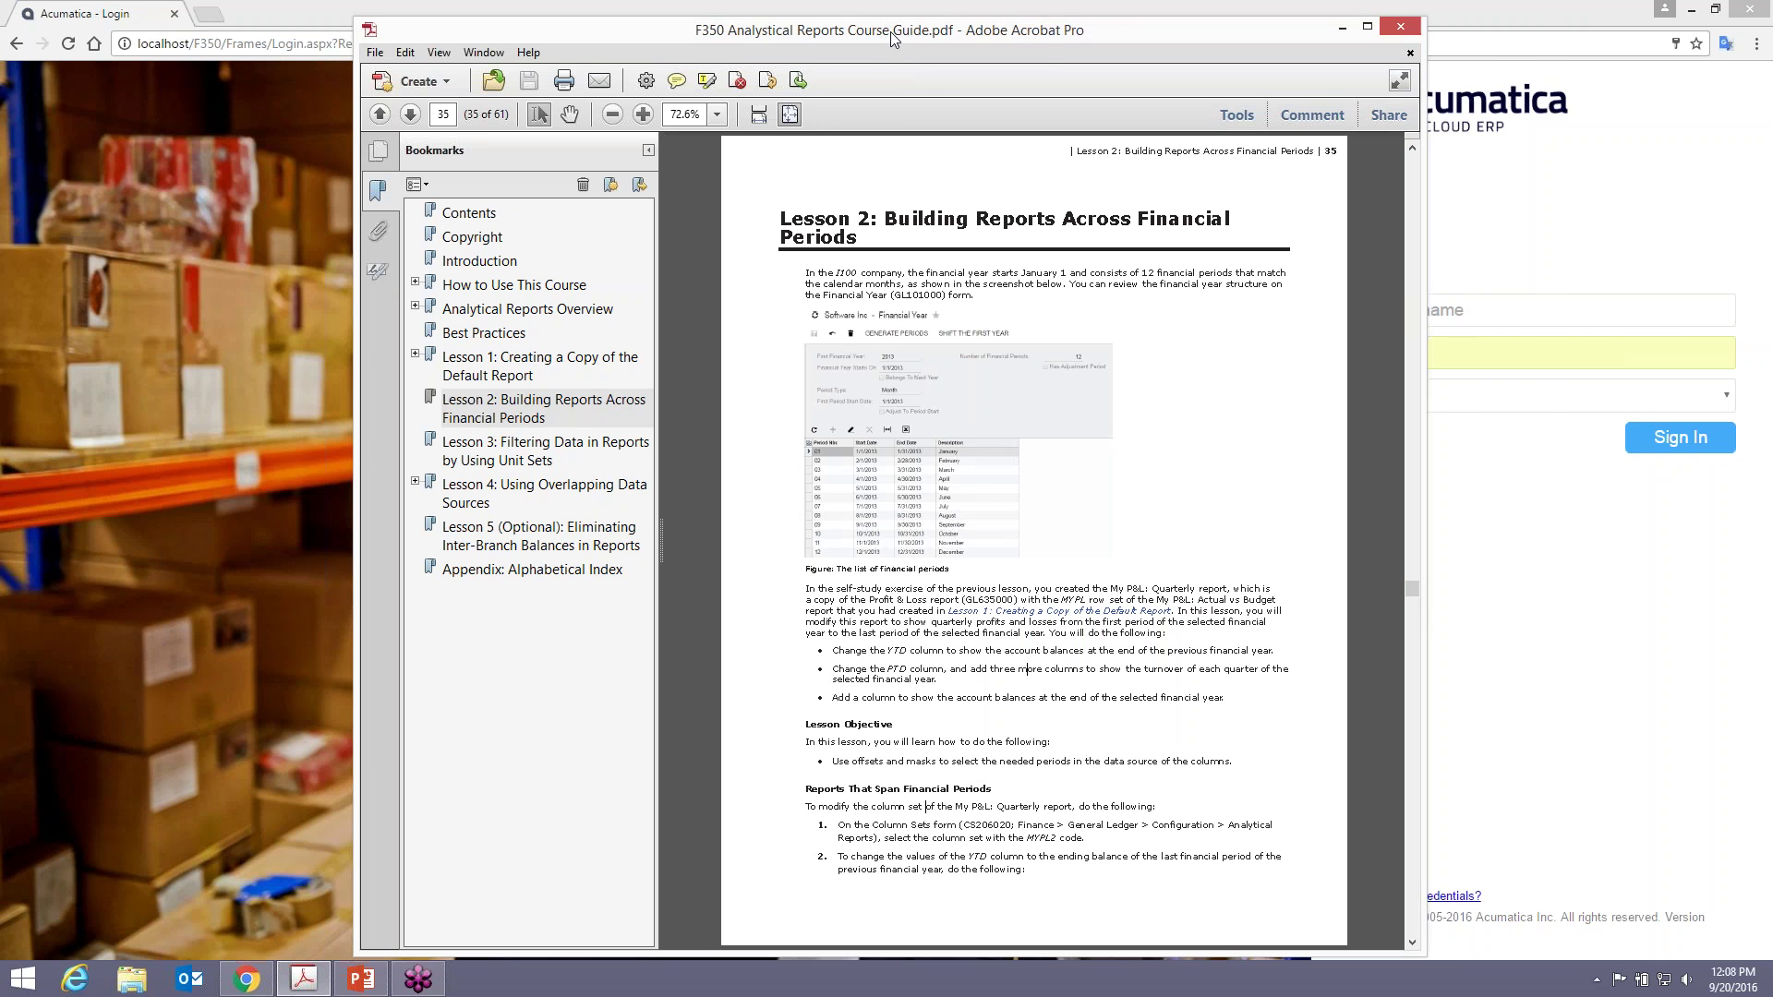
- Drag the Acrobat course guide window to the right so the Acumatica login page shows
left_click_drag(890, 31, 1768, 37)
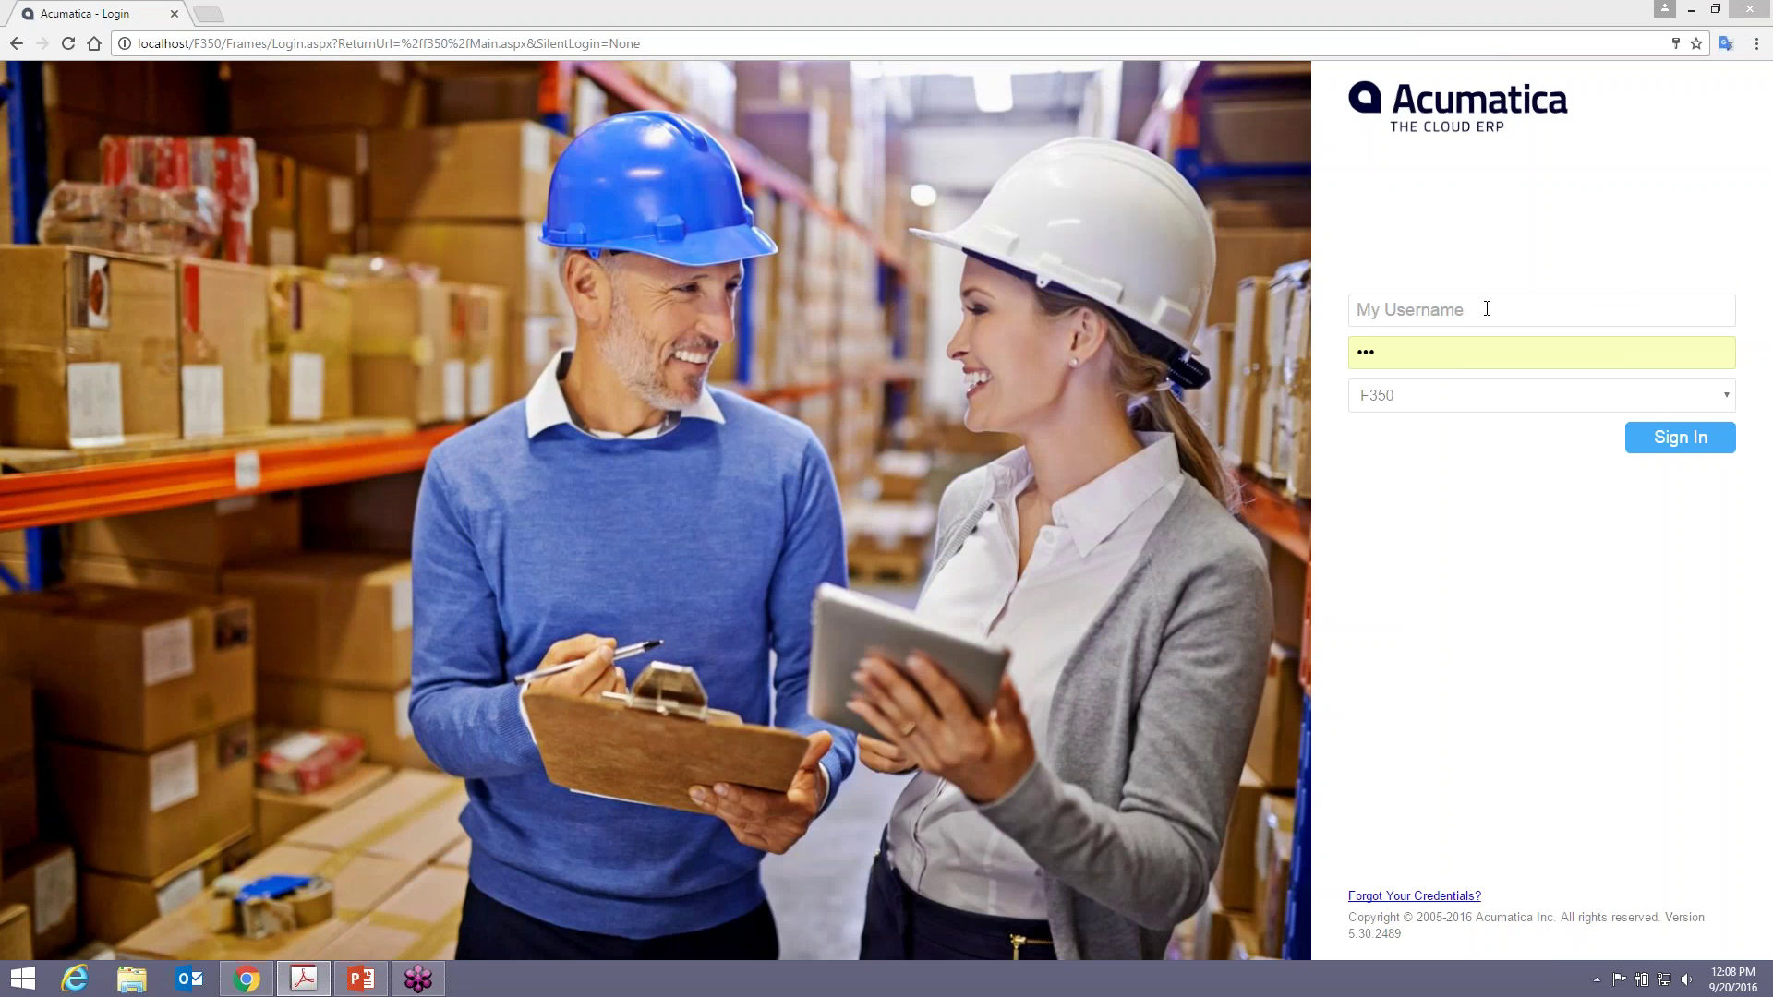
- Enter the username to sign in to the F350 tenant and go to the Finance module
left_click(1482, 309)
type("admin")
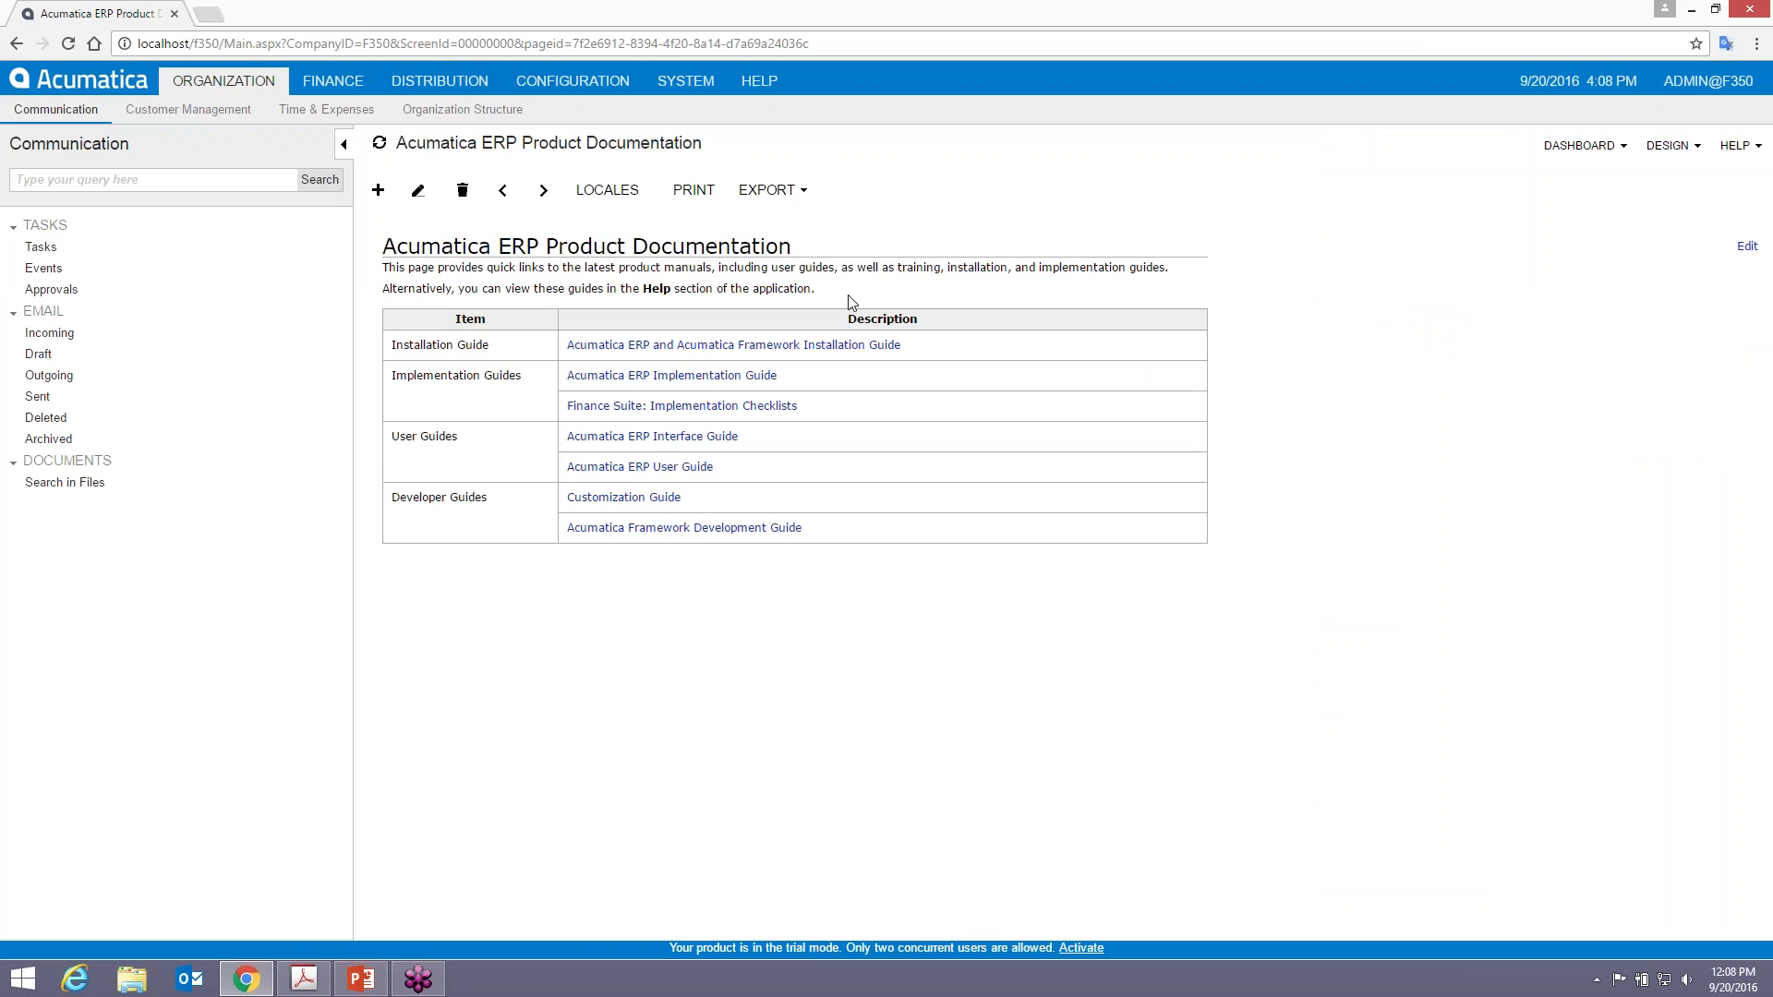
left_click(333, 80)
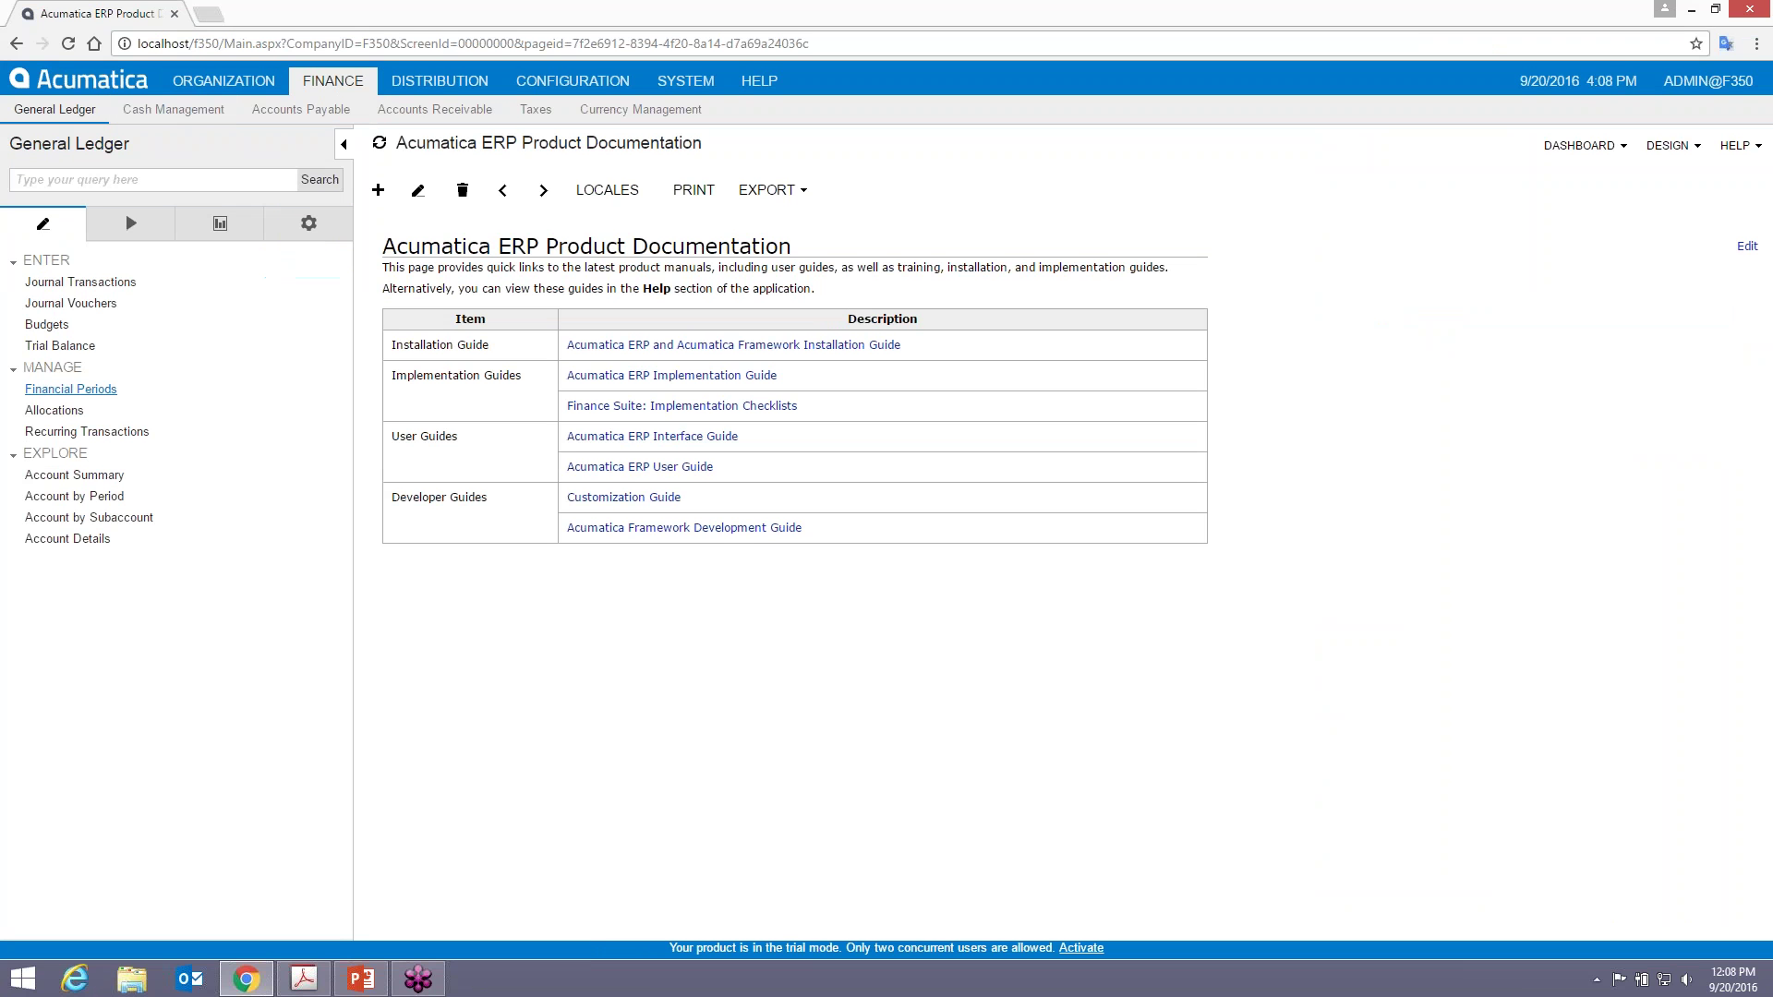
- Review the twelve 2016 financial periods, then show the general ledger configuration screens
left_click(74, 389)
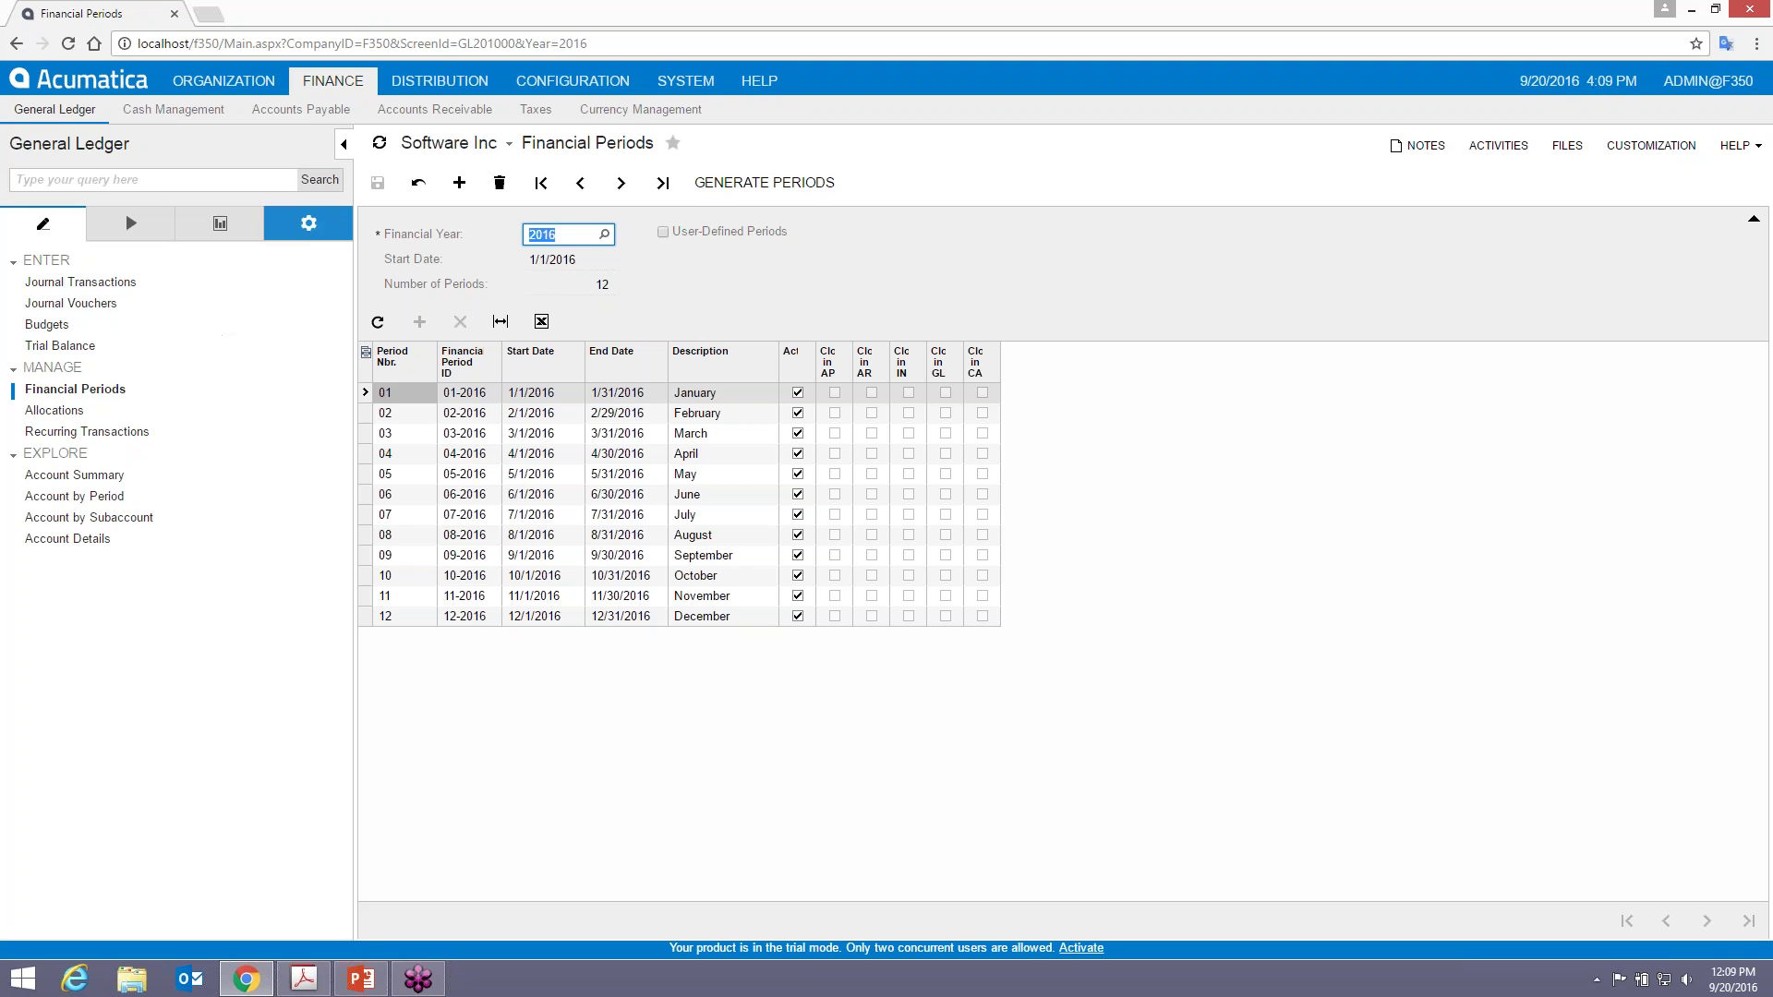
left_click(308, 223)
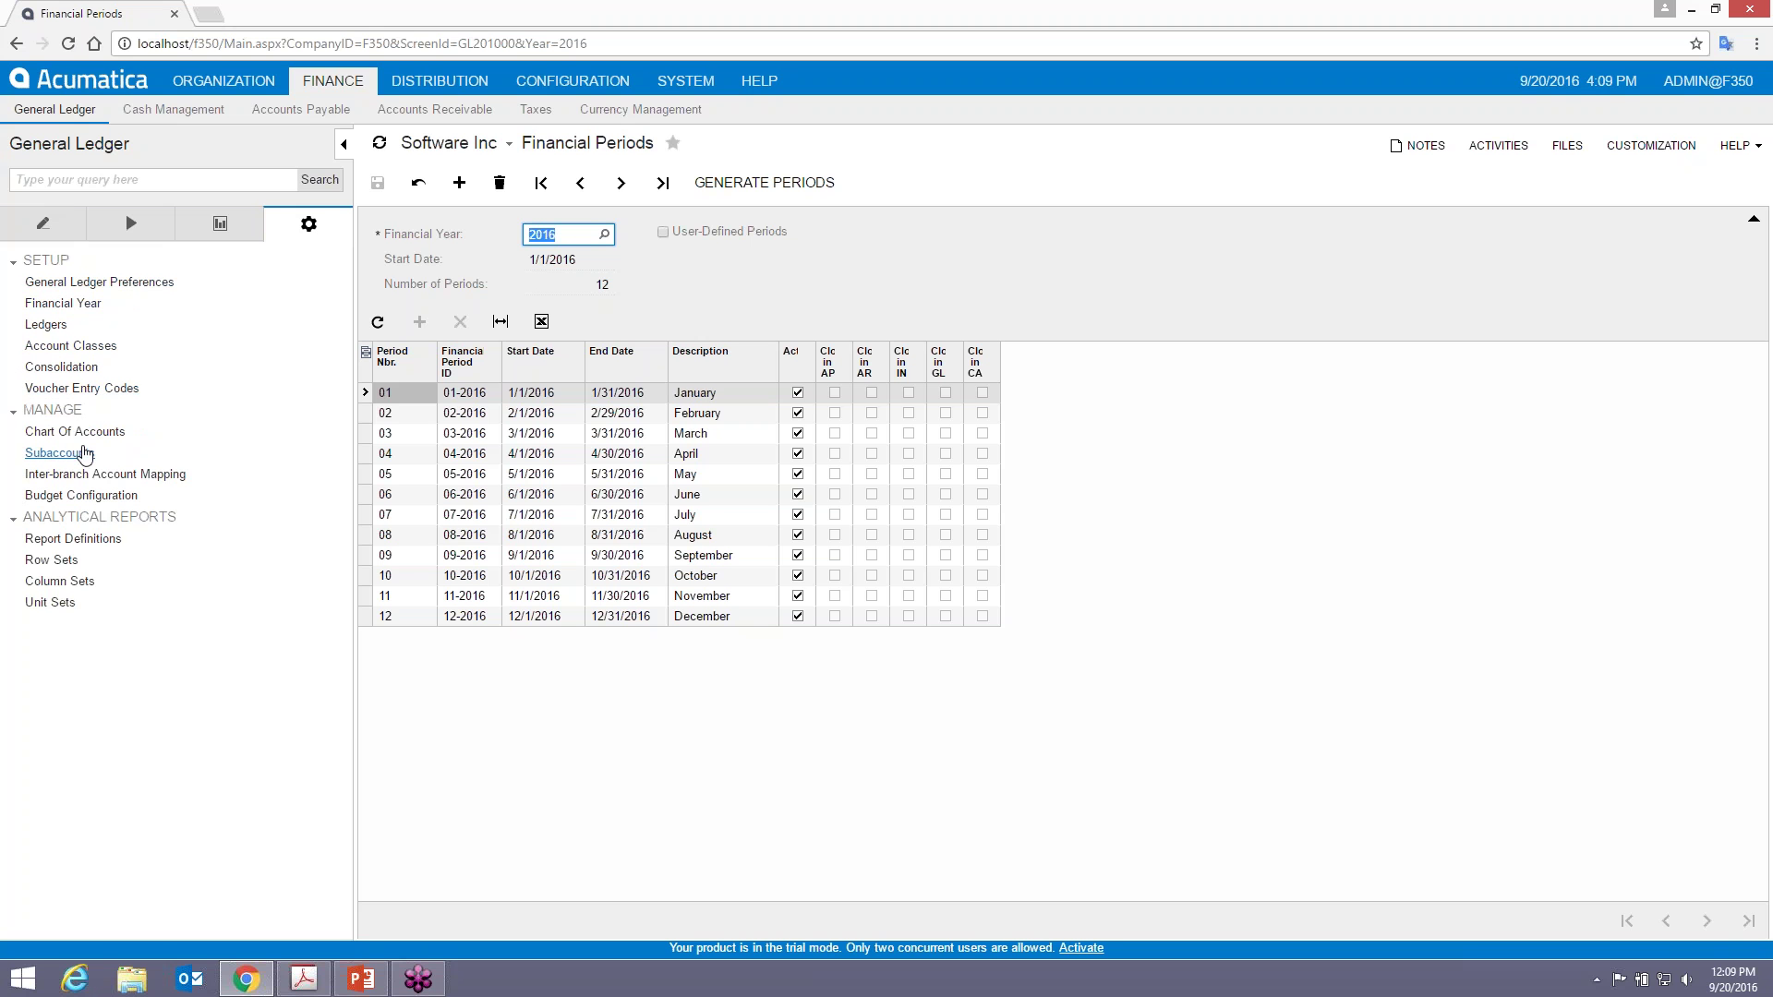
- Load the MYPL2 report definition from the Code lookup and open its preview launcher
left_click(78, 538)
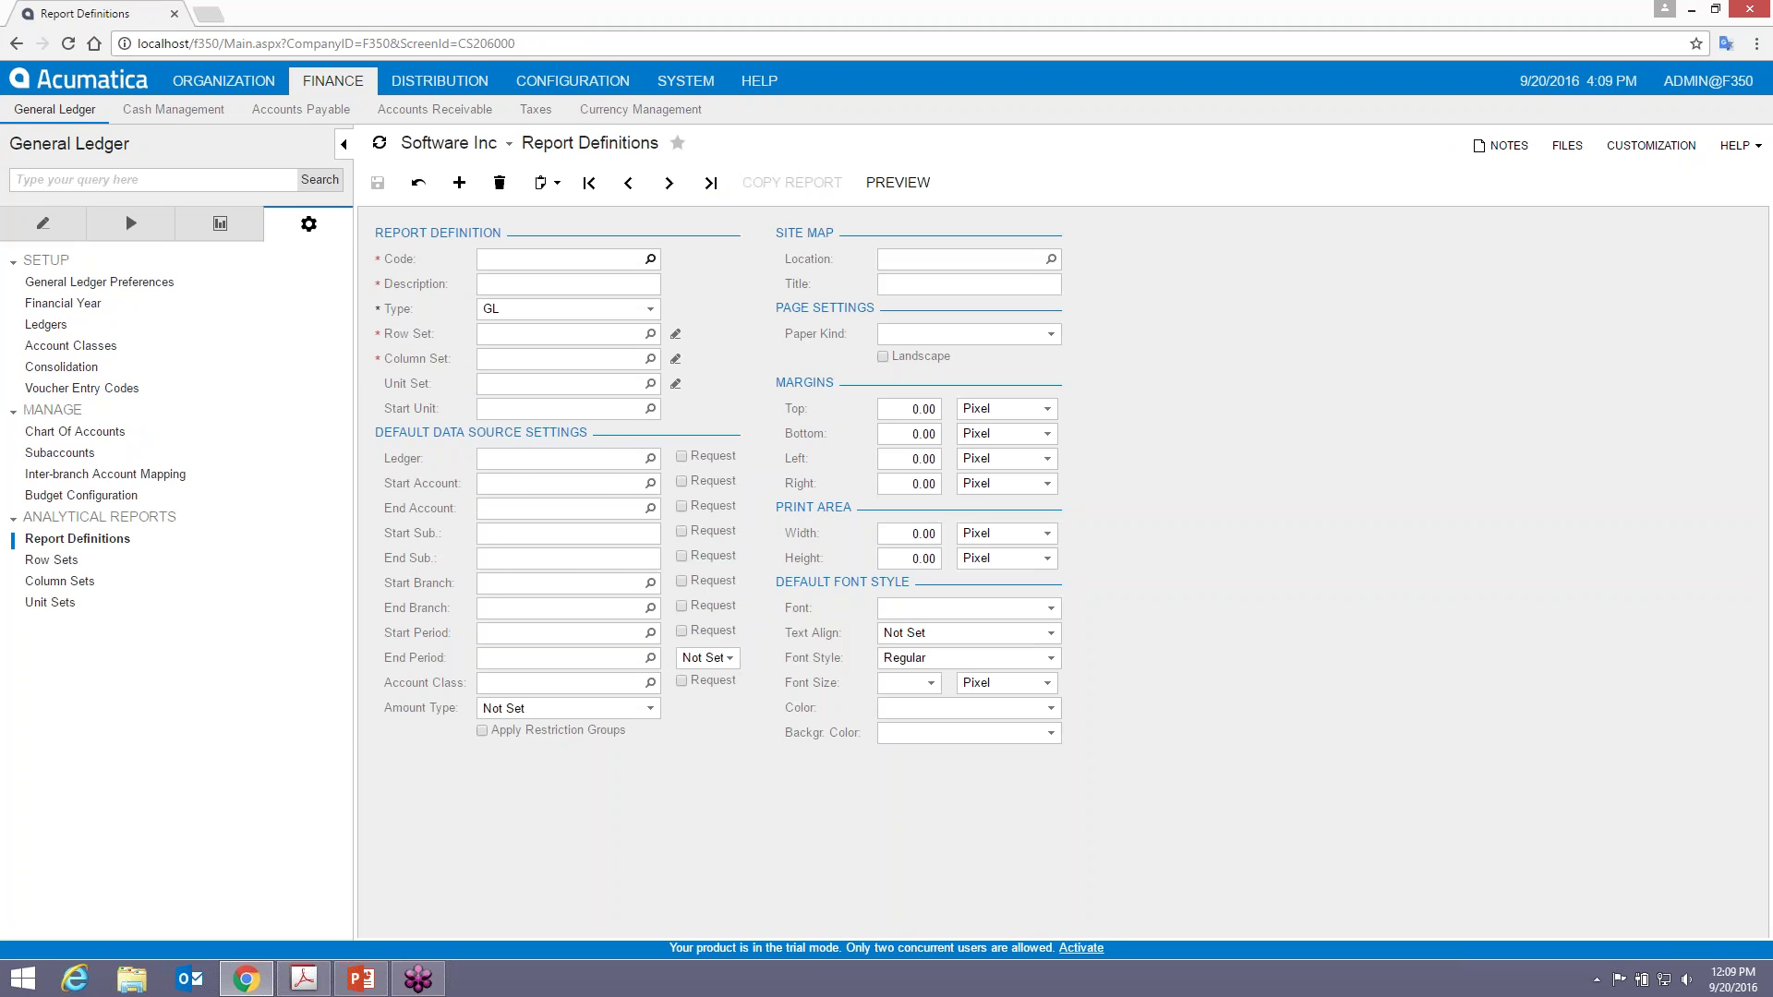
left_click(651, 259)
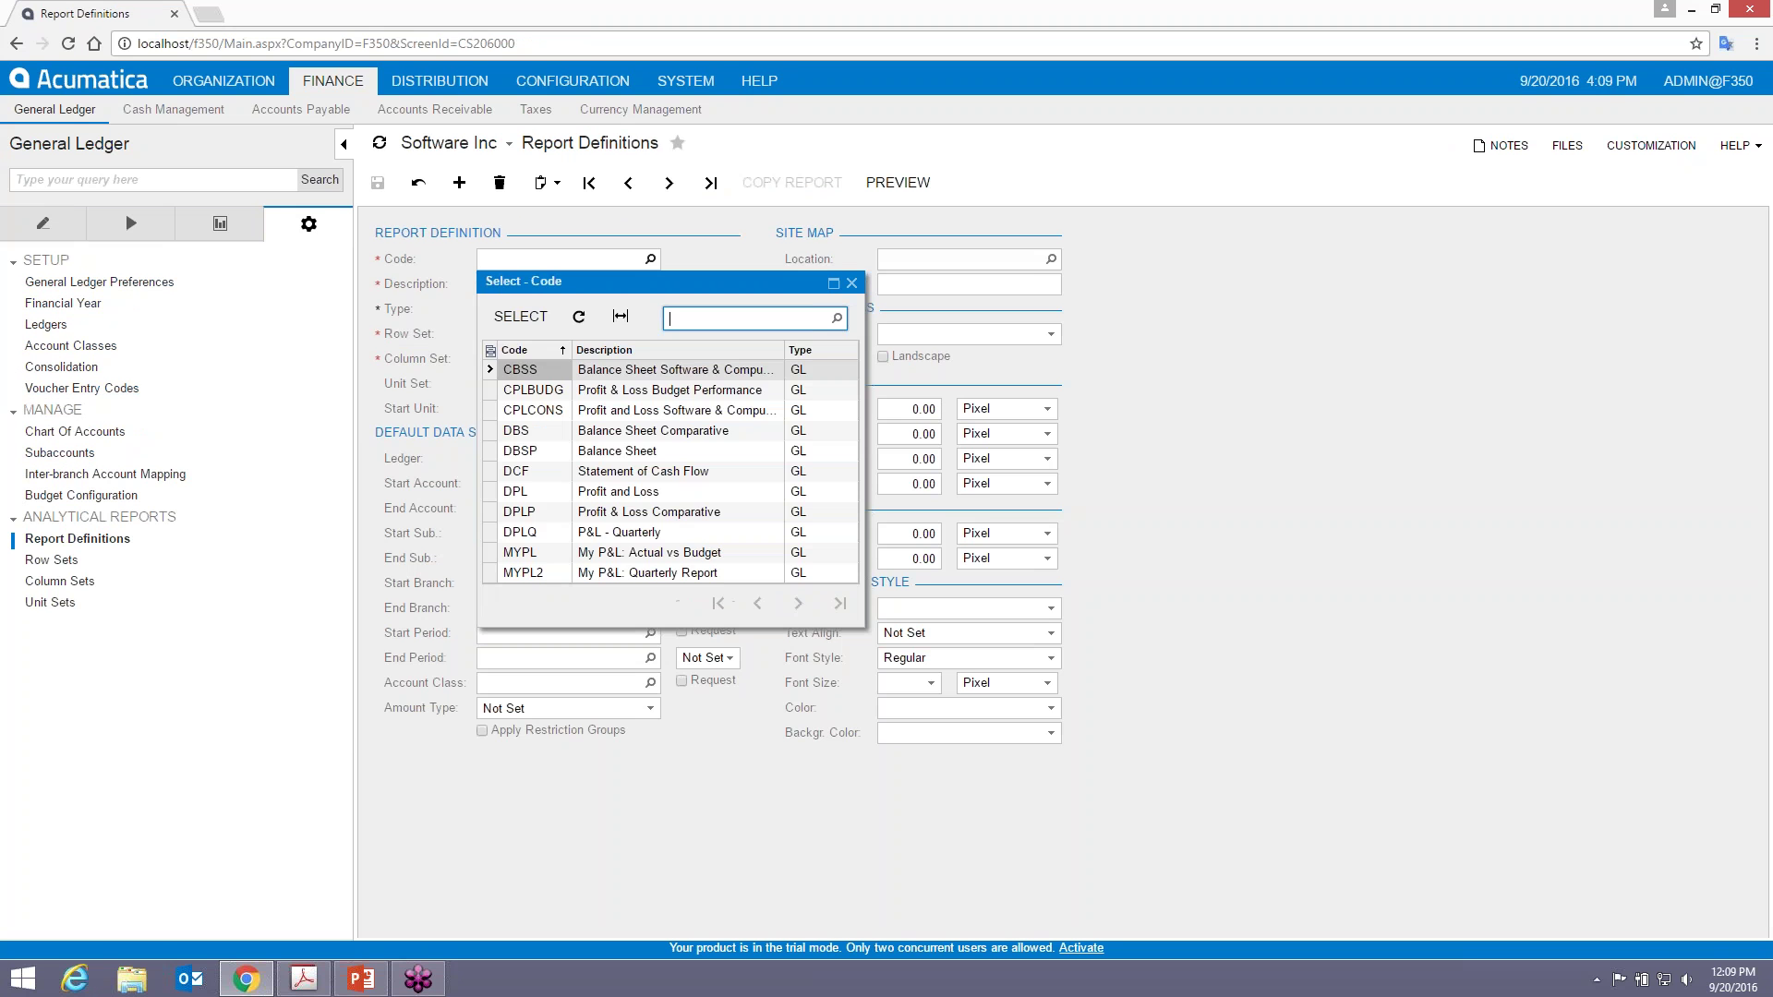
double_click(609, 574)
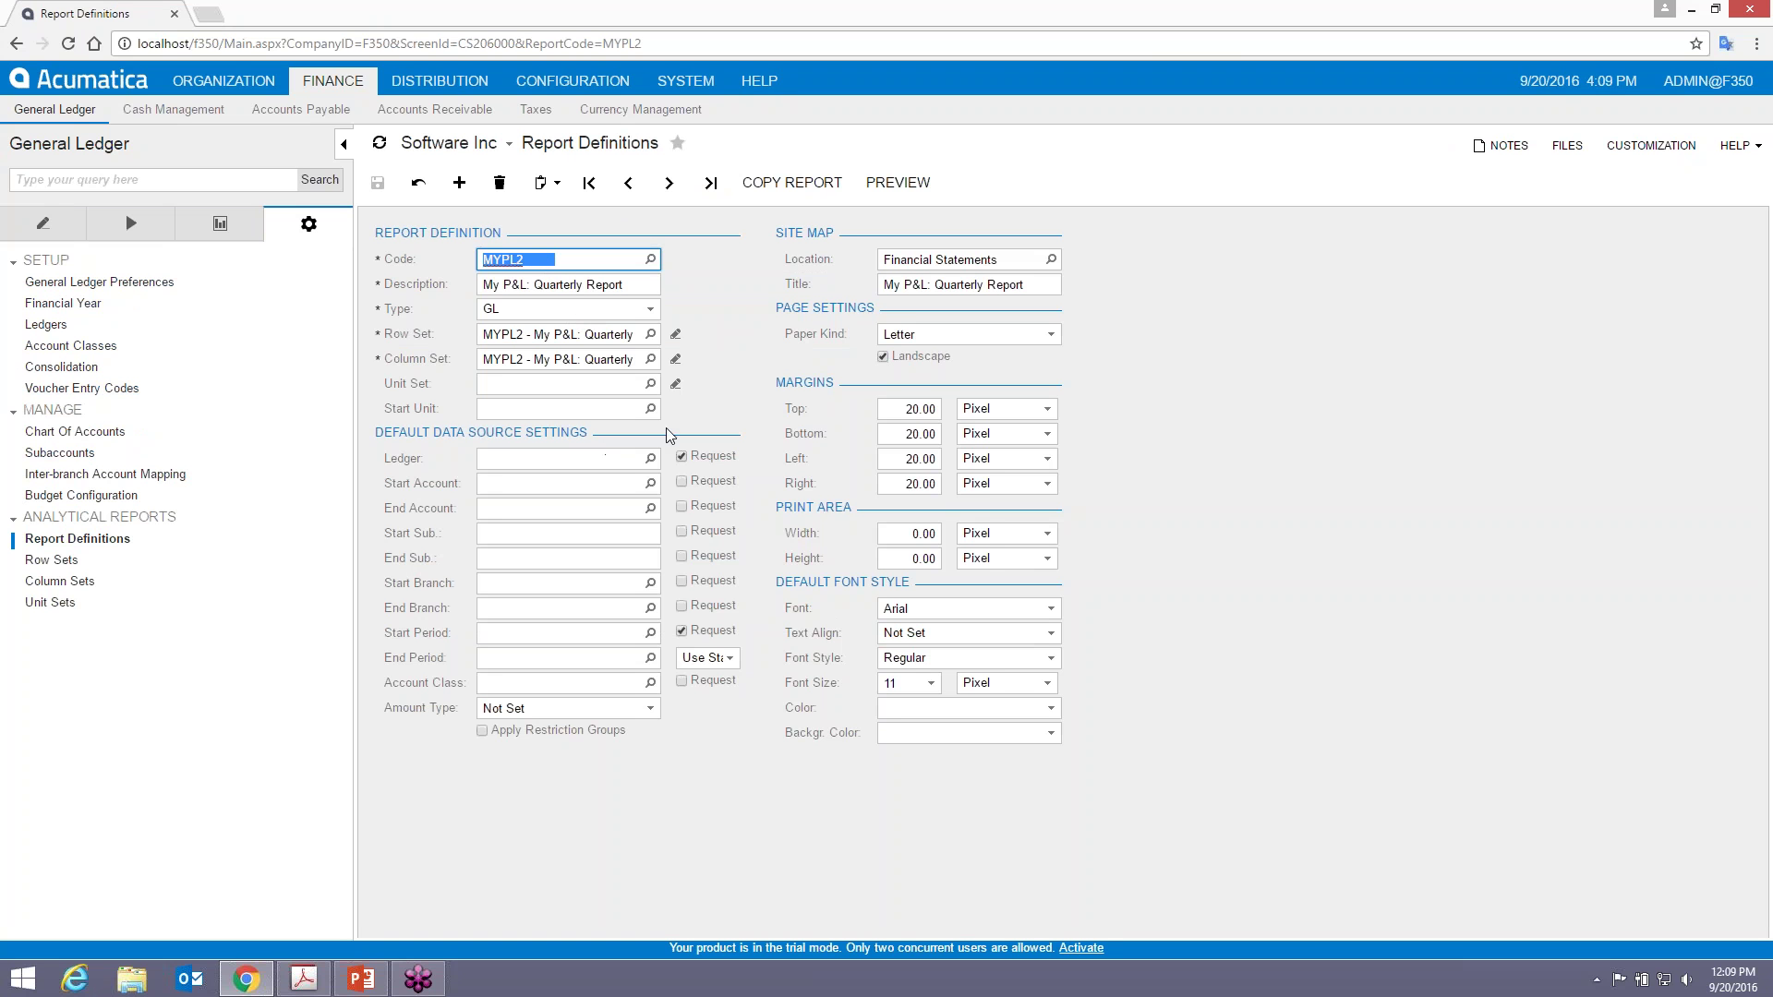
left_click(892, 188)
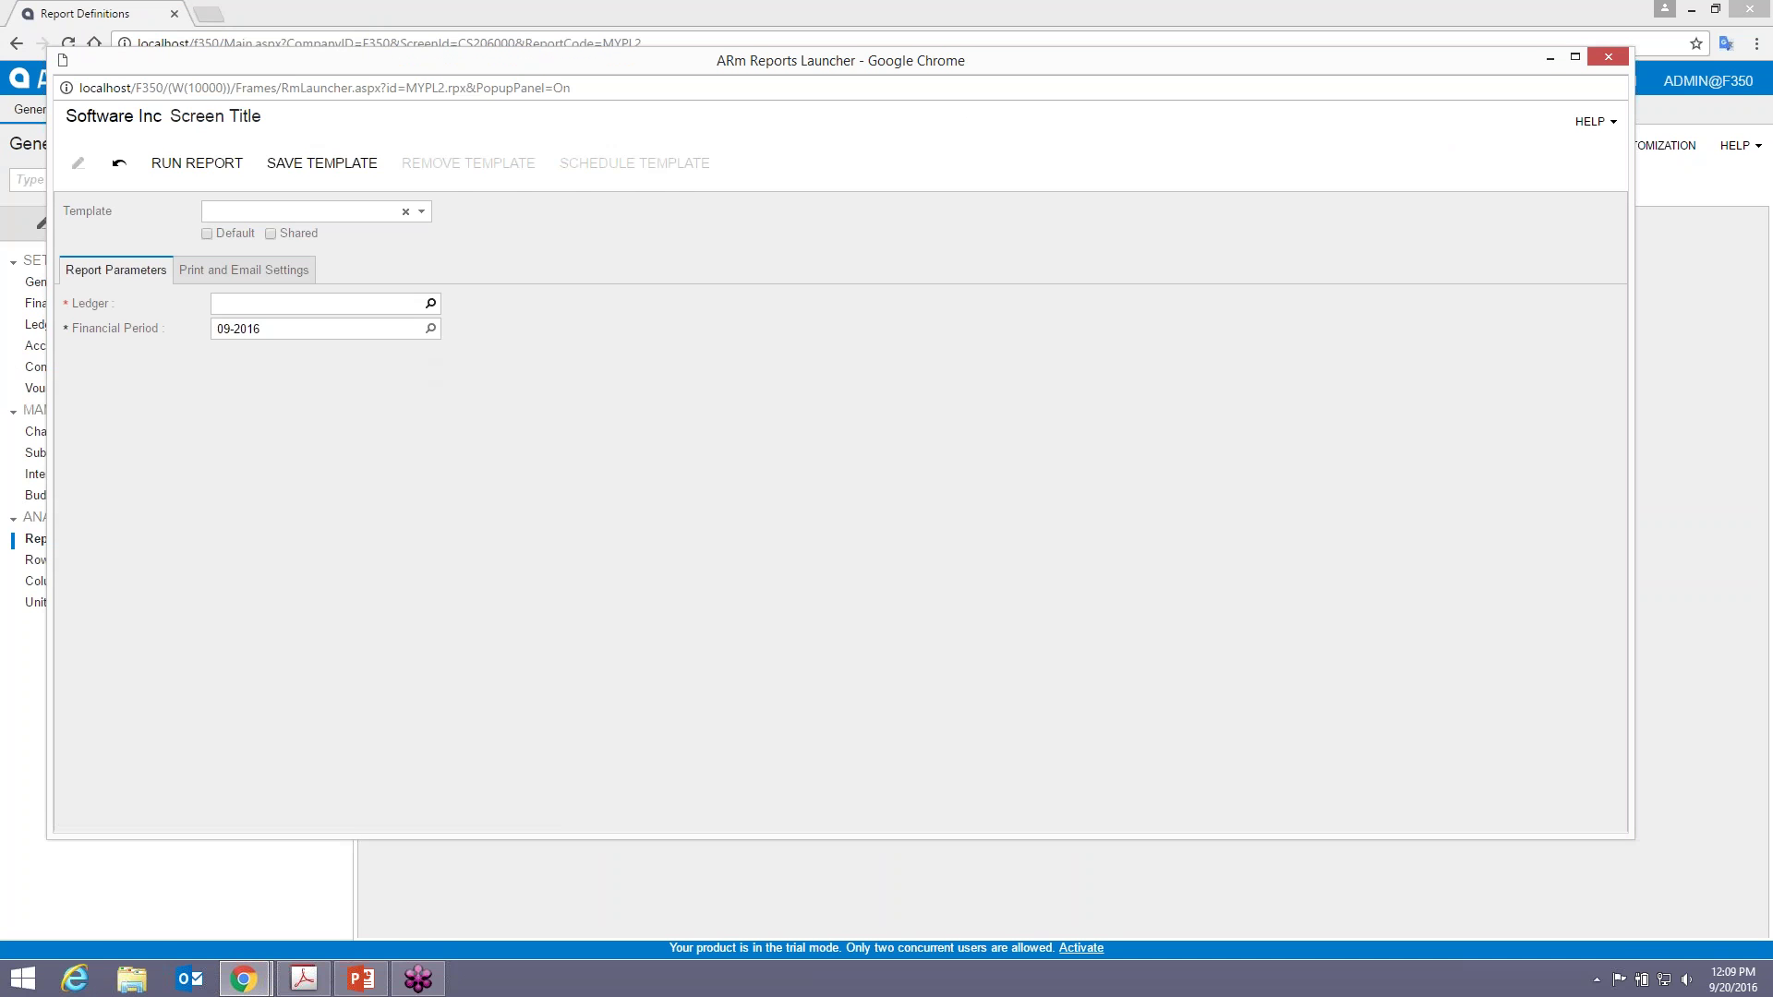
- Run the MYPL2 report for ledger ACTUALSOFT and period 12-2013, then close the preview
left_click(431, 303)
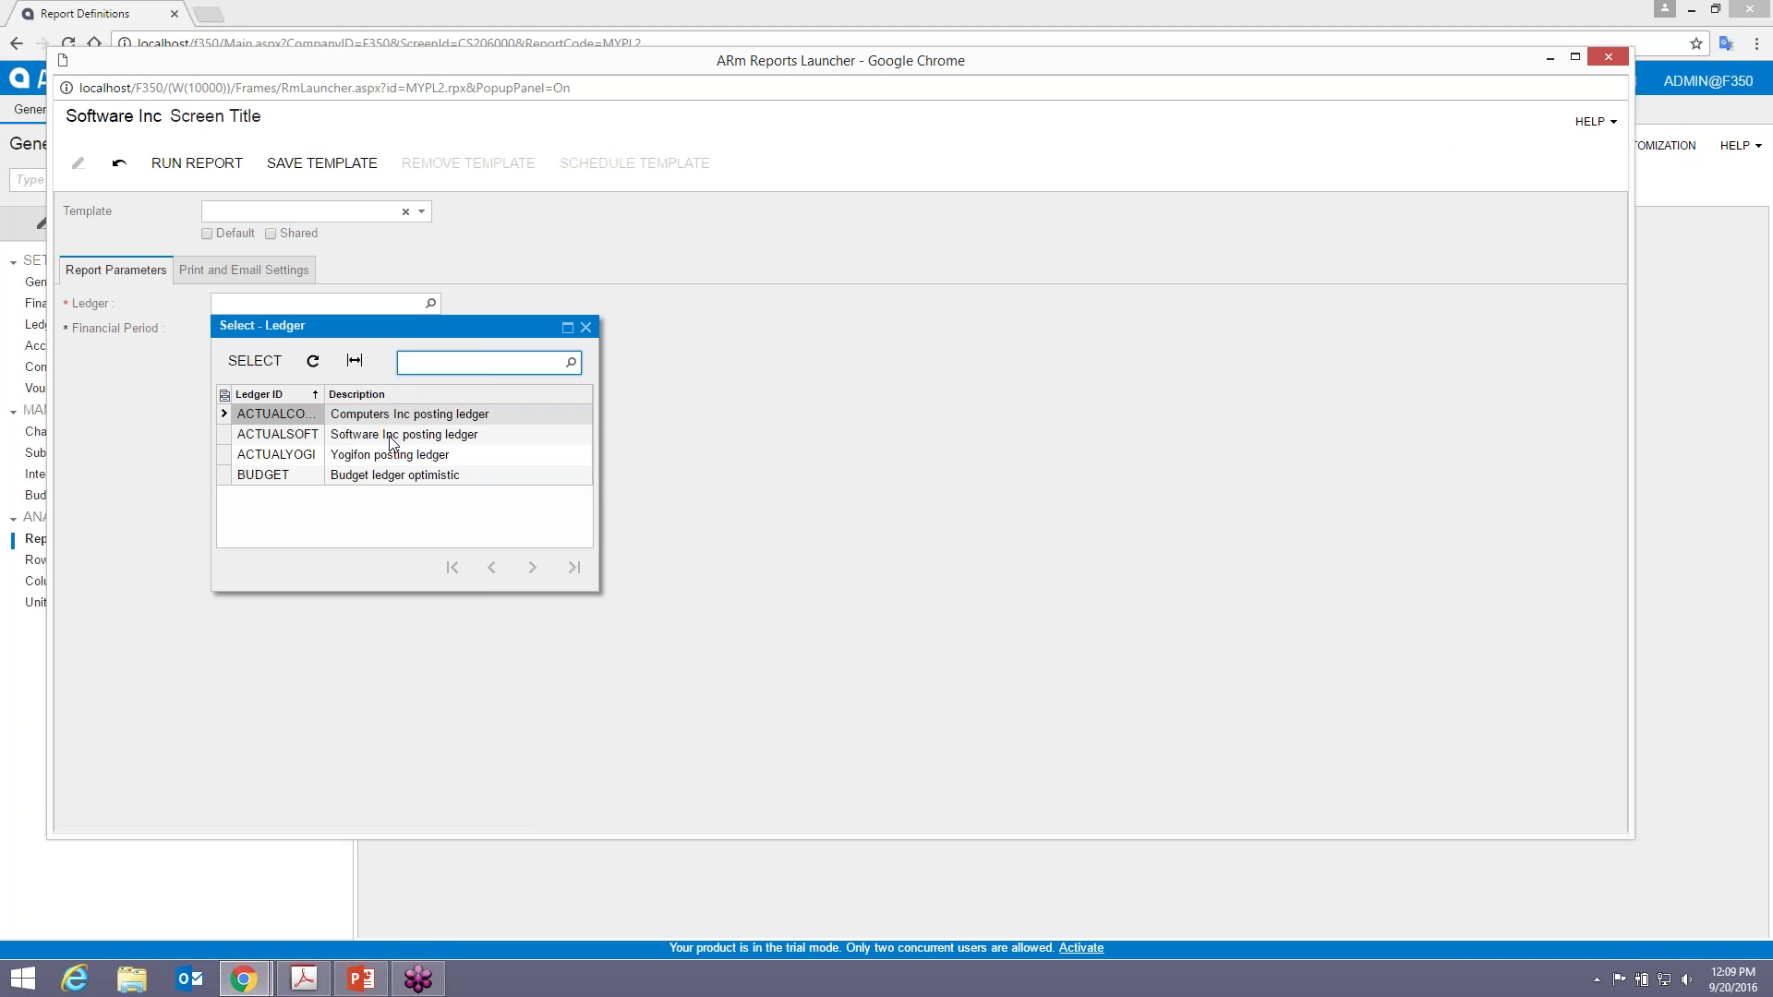
double_click(390, 444)
left_click(323, 330)
type("122013")
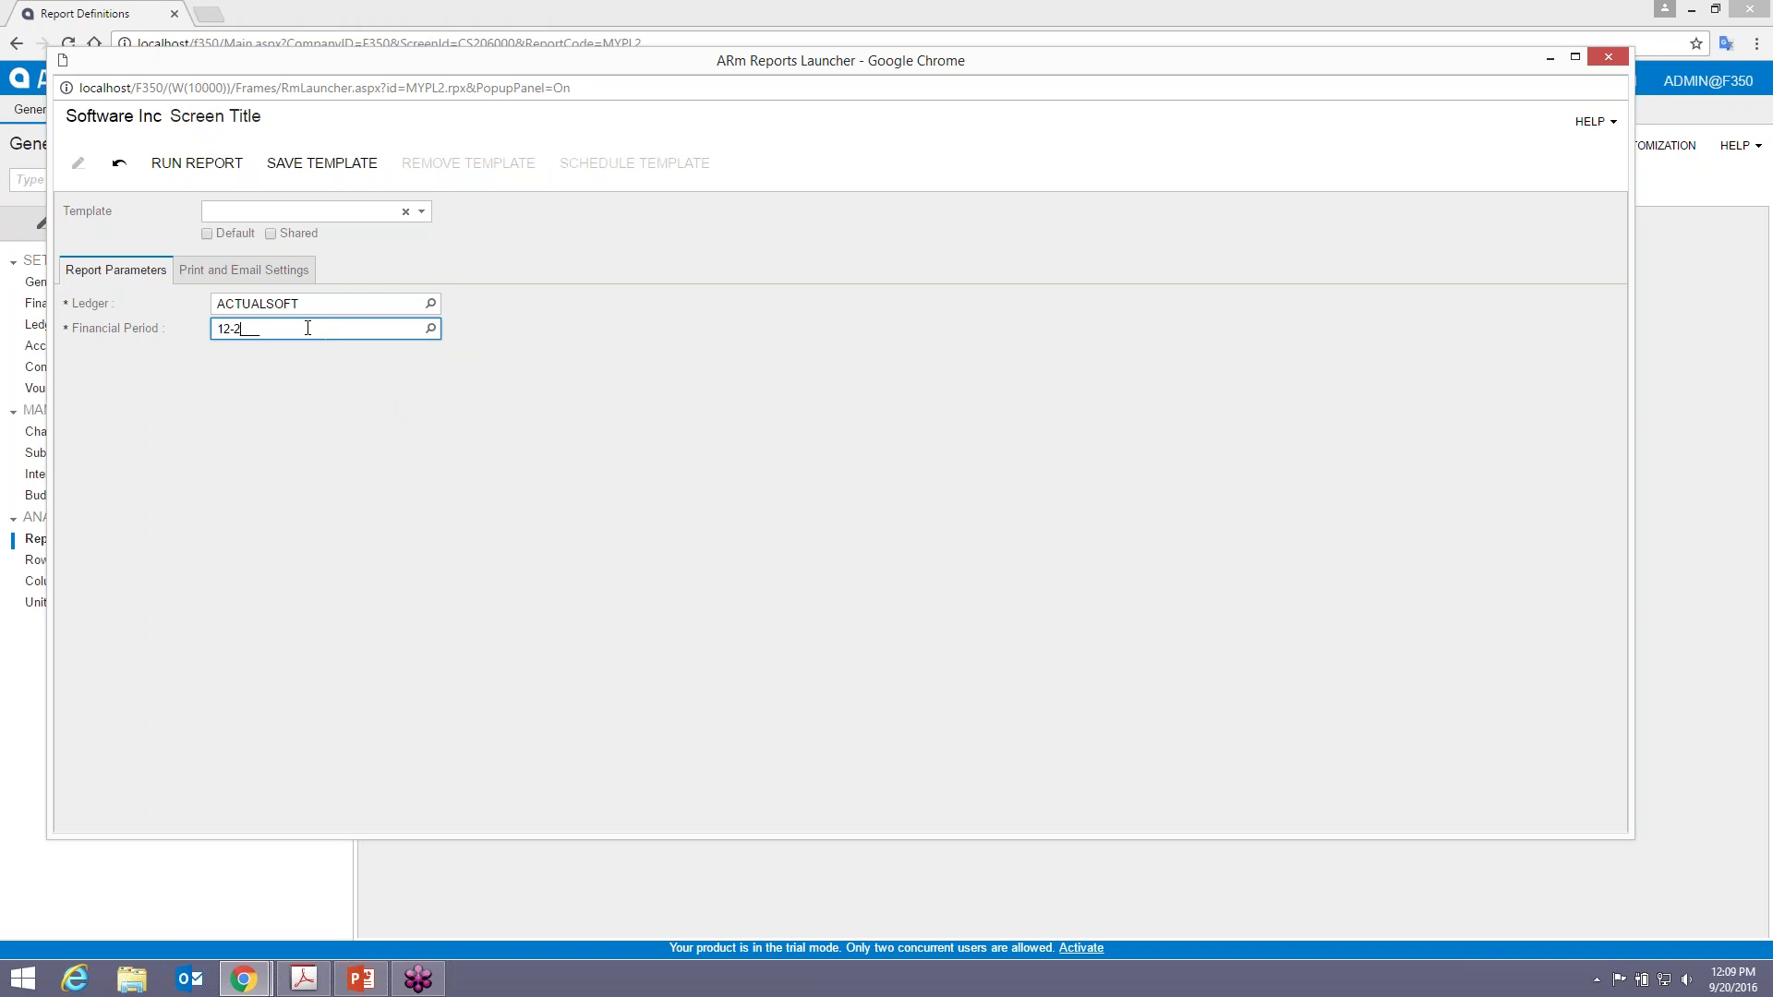
left_click(196, 163)
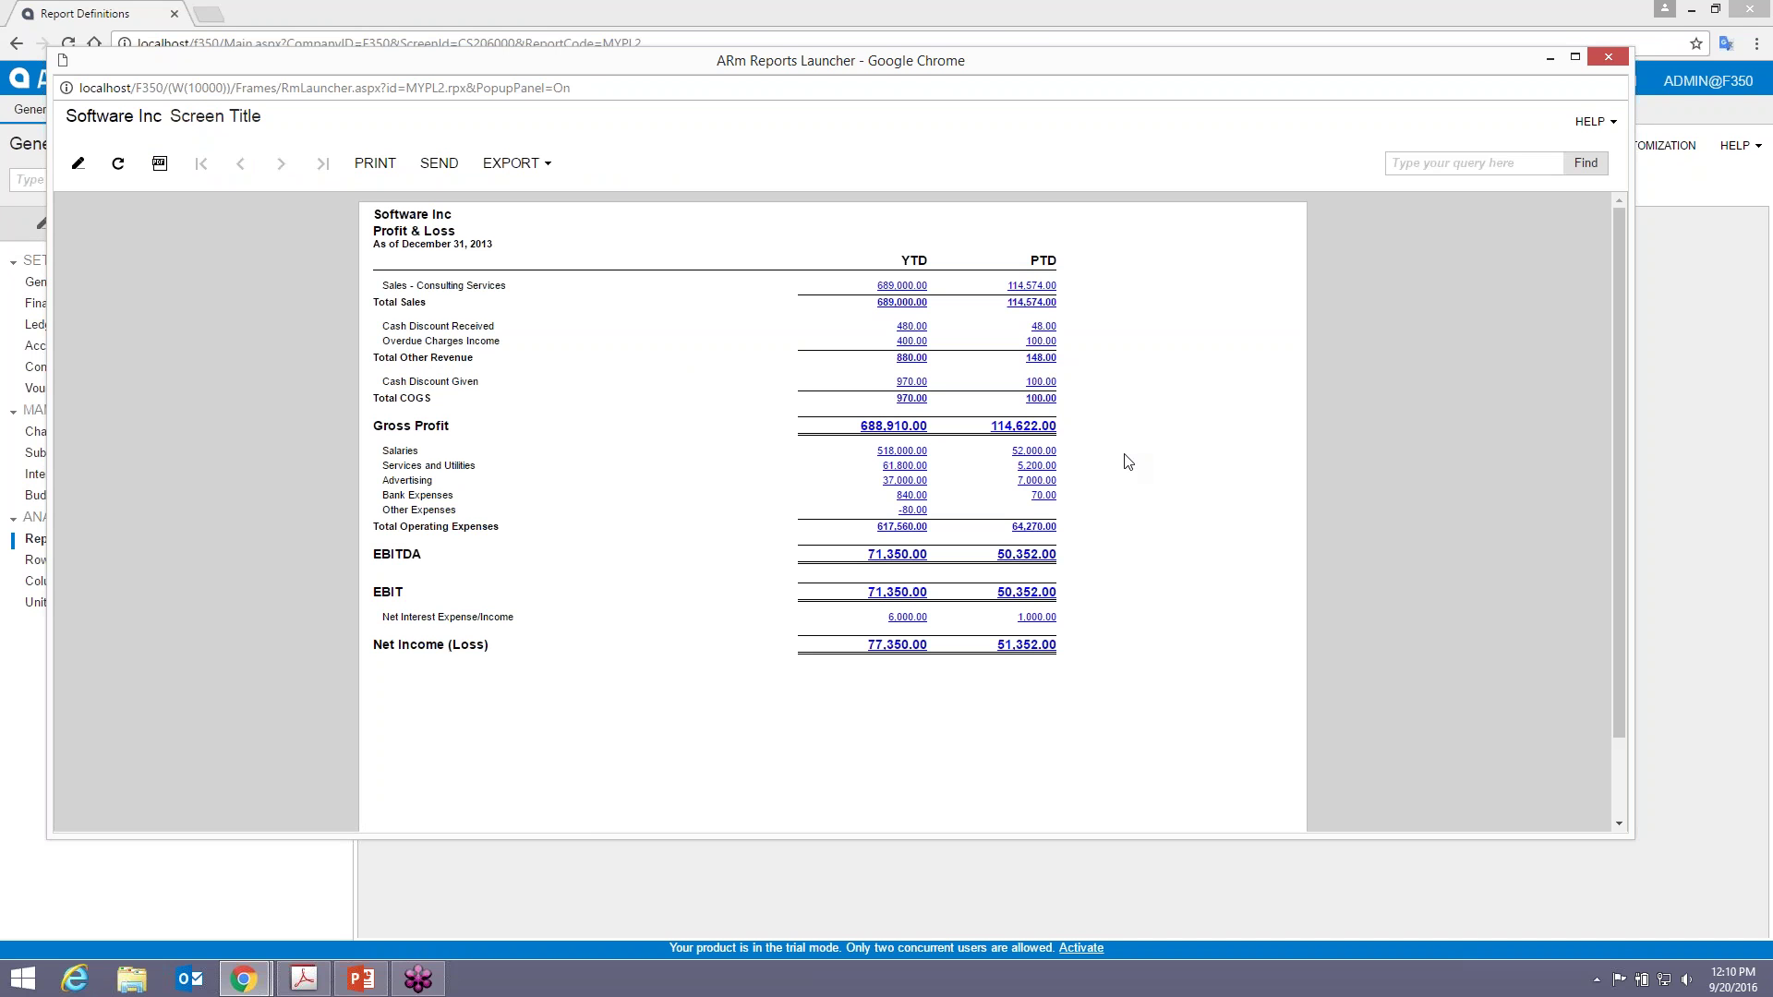
left_click(1609, 59)
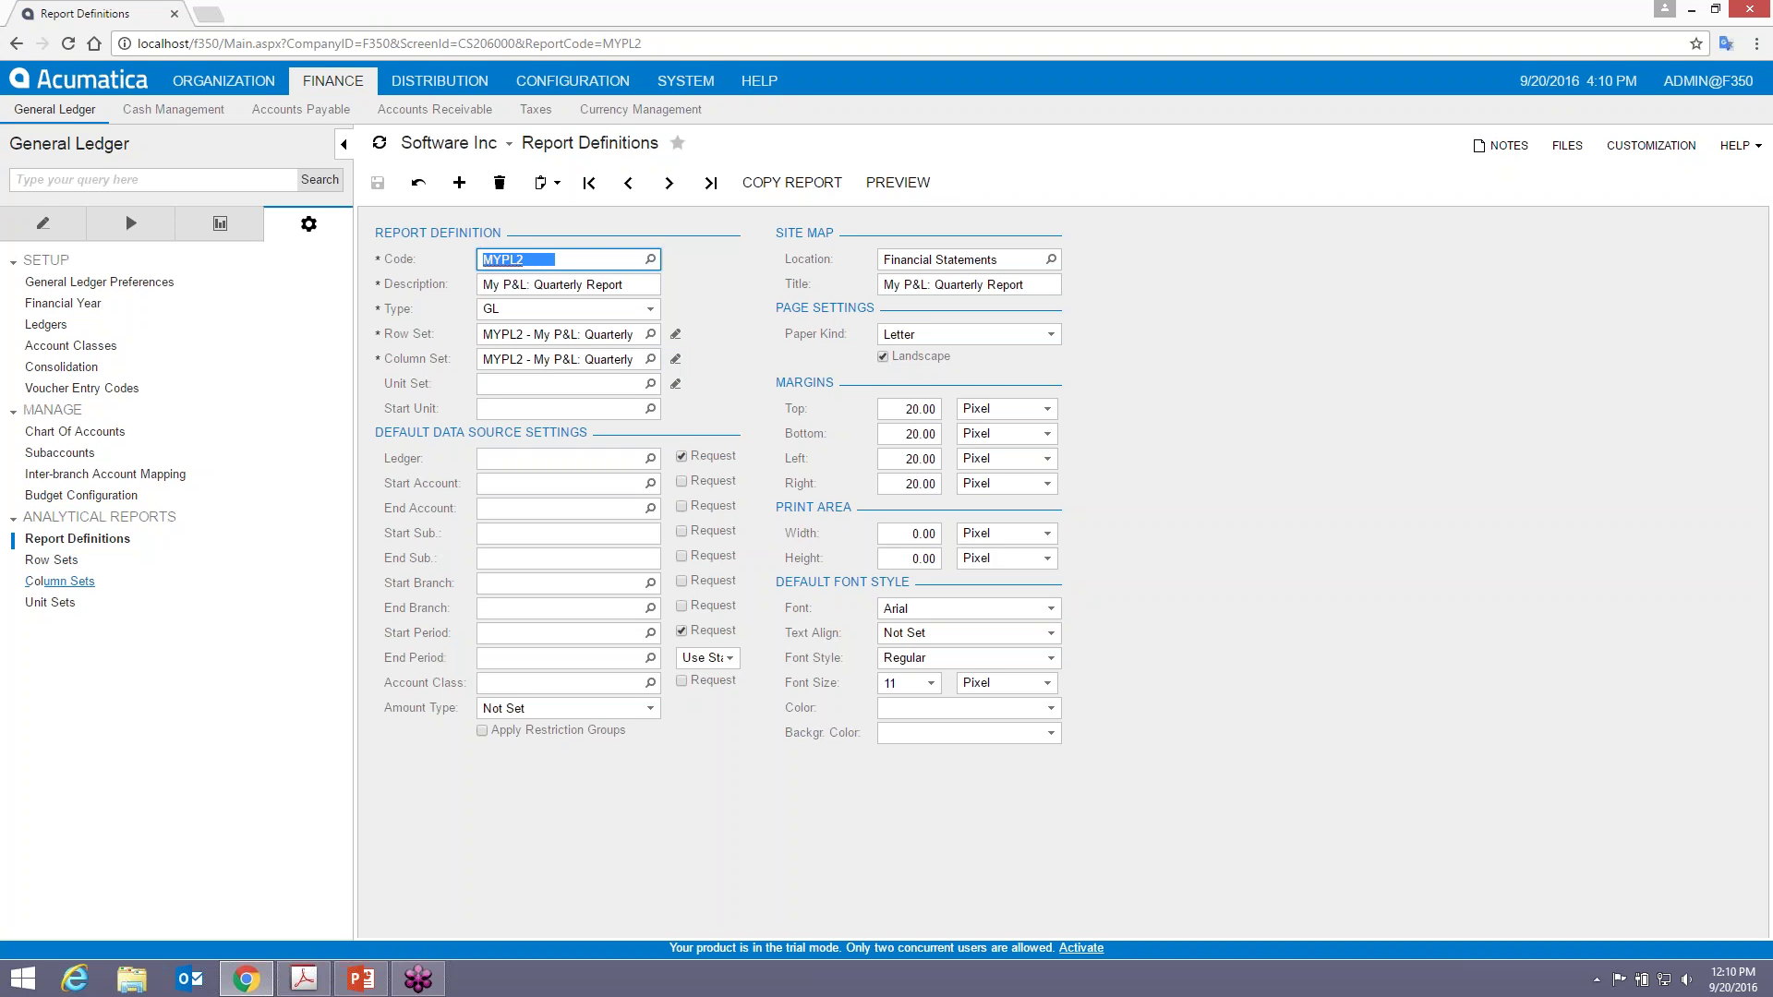
- Open Column Sets in a new browser tab and load the MYPL2 column set
right_click(57, 580)
left_click(125, 616)
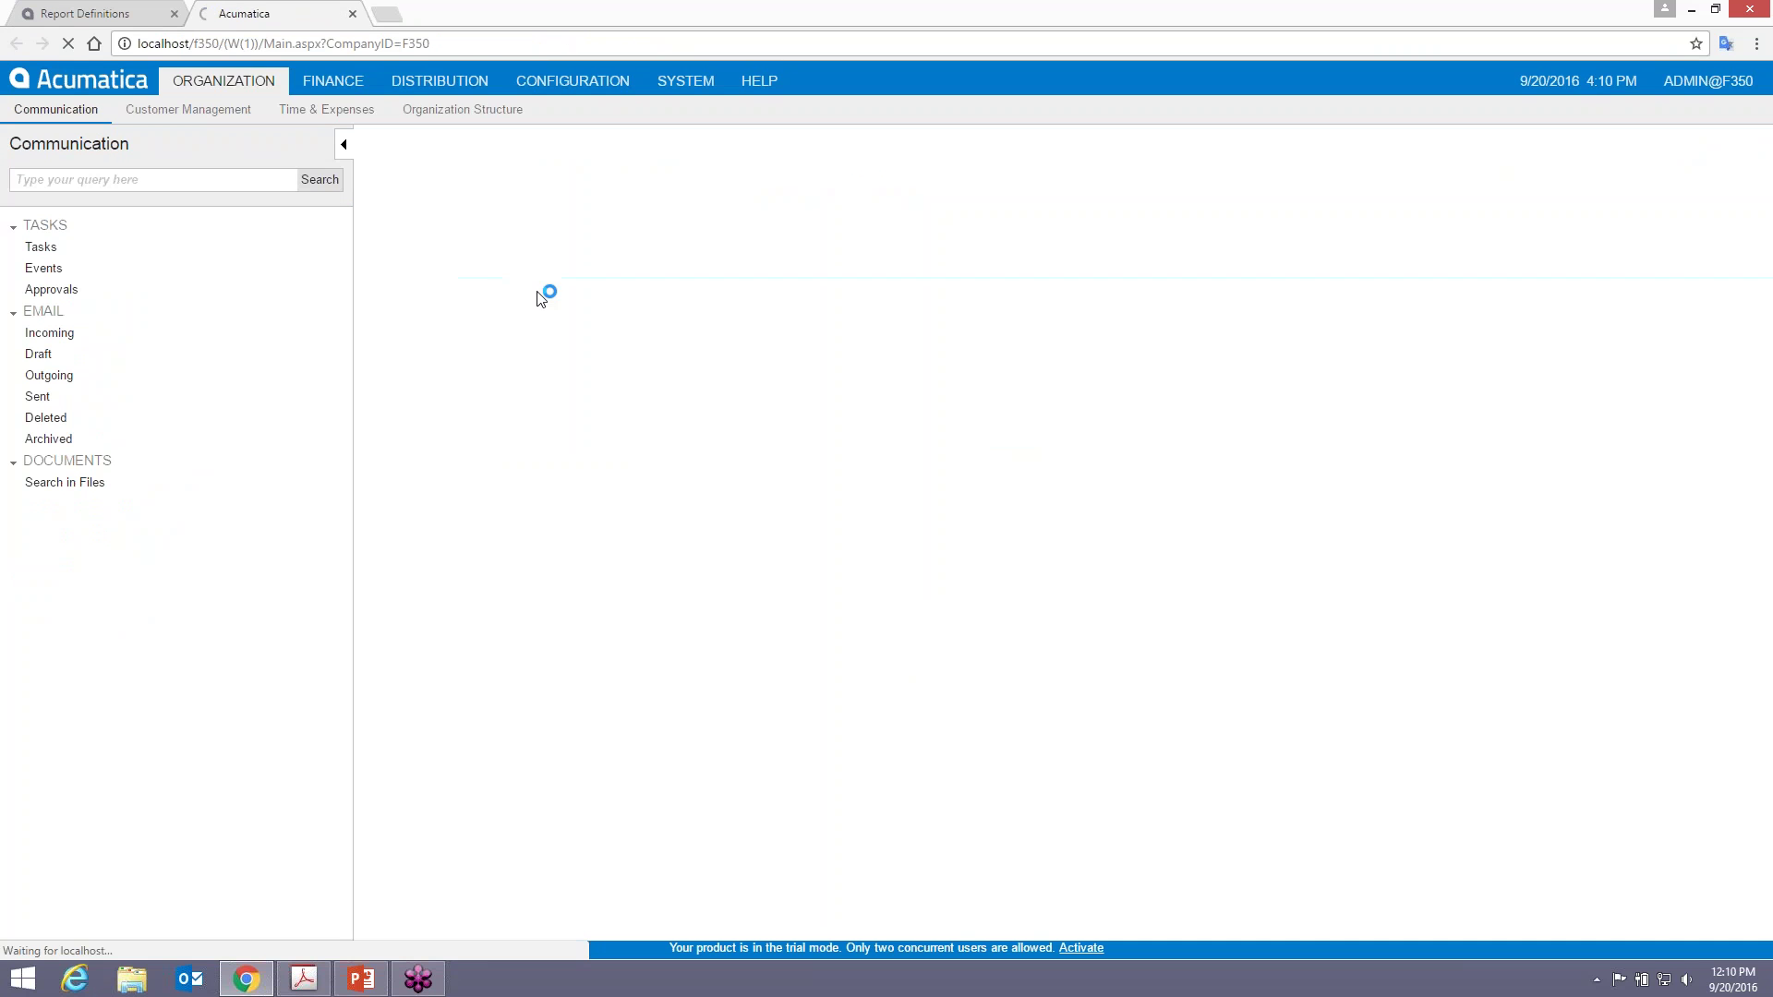
left_click(534, 229)
type("MYPL2")
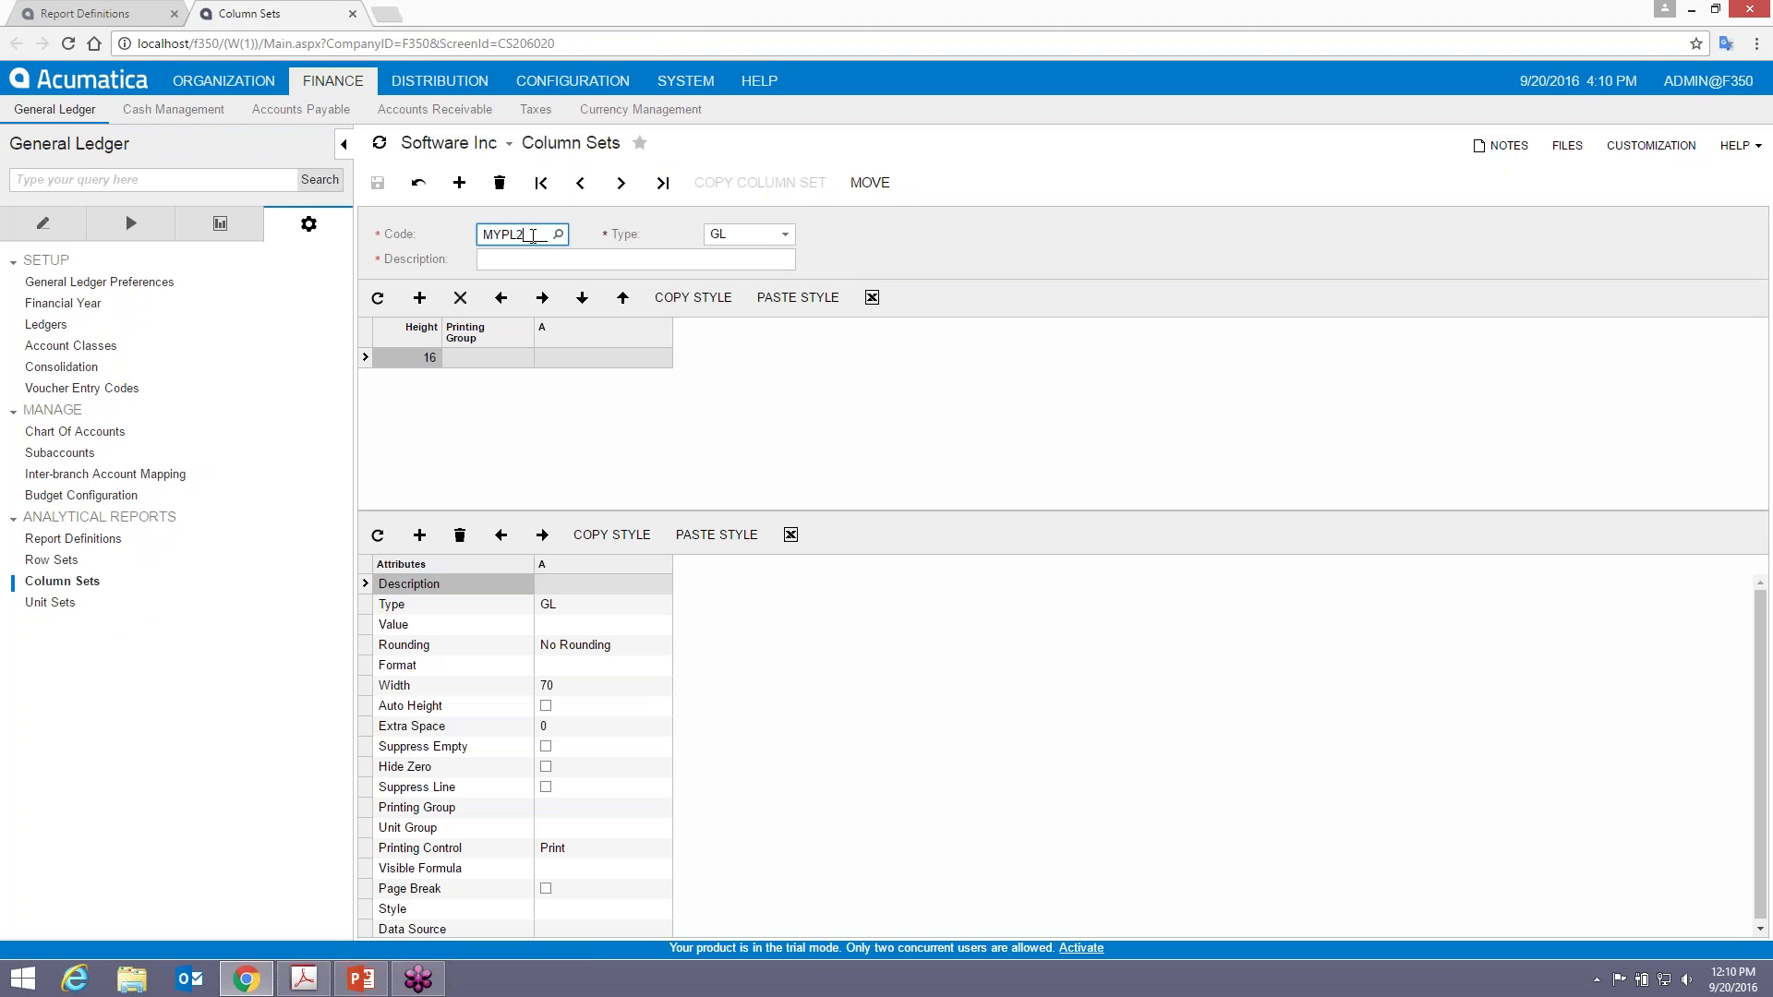
key("Tab")
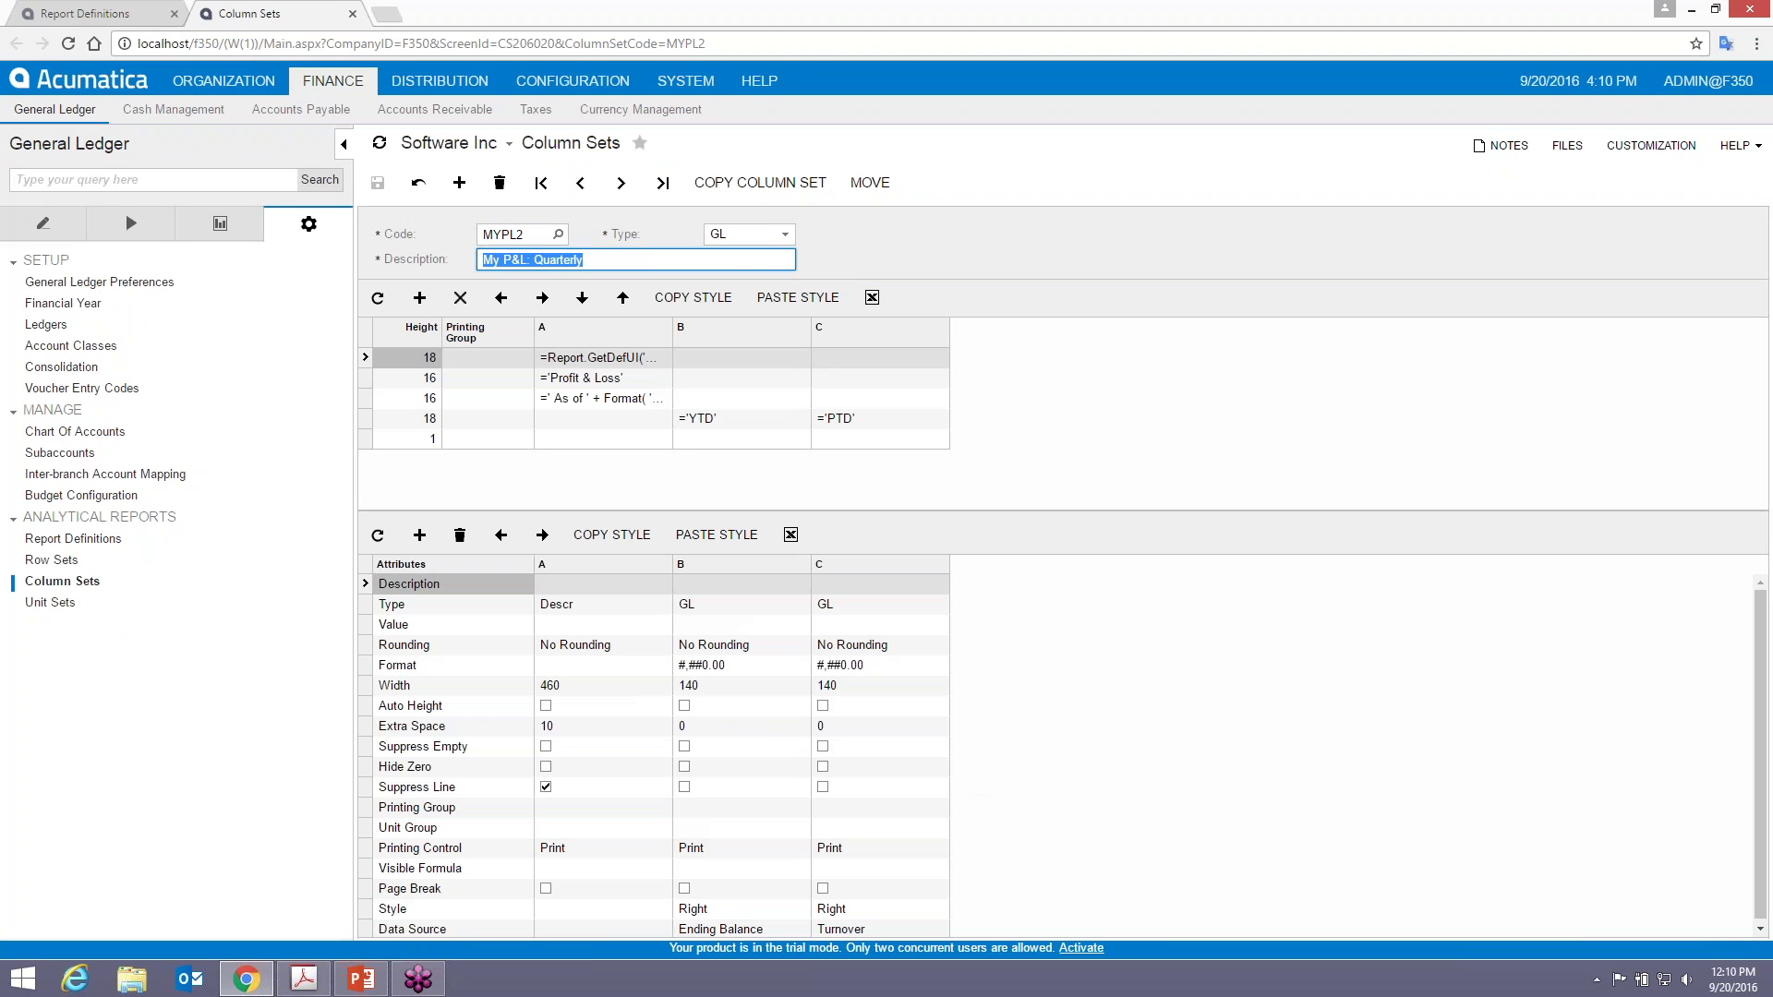
- Paste the FY formula from the course guide over column B's 'YTD' heading and save
key("alt+Tab")
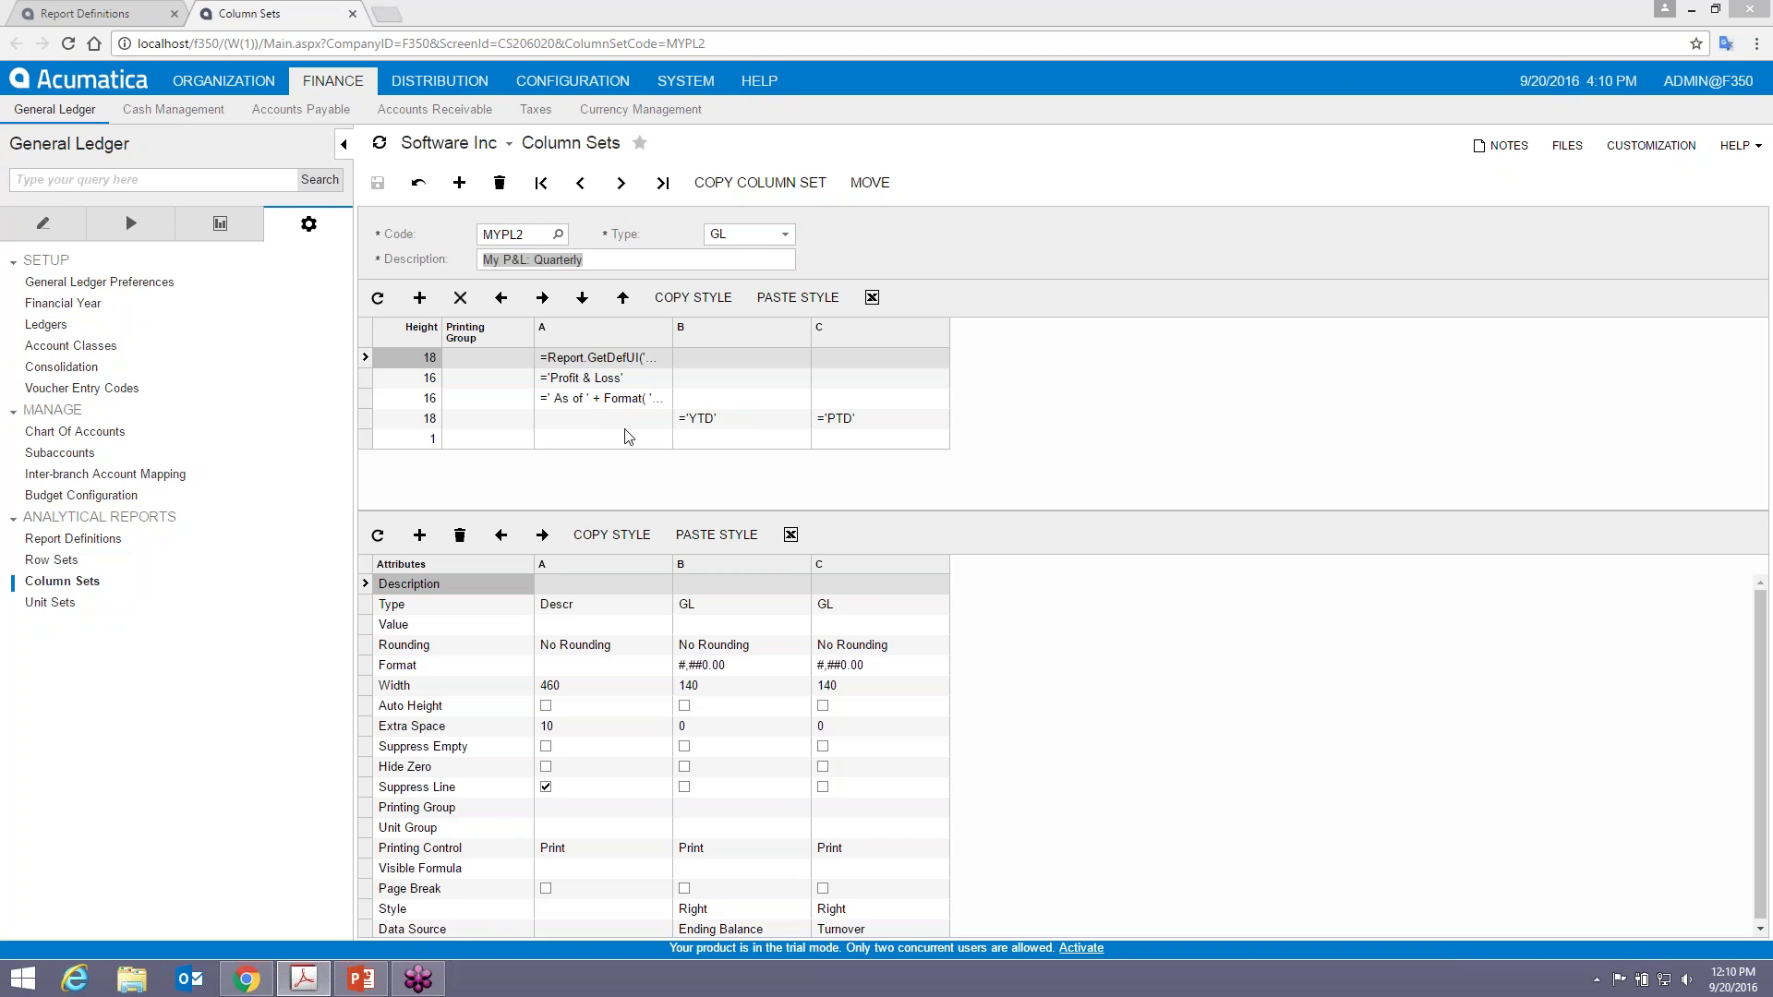
left_click(725, 421)
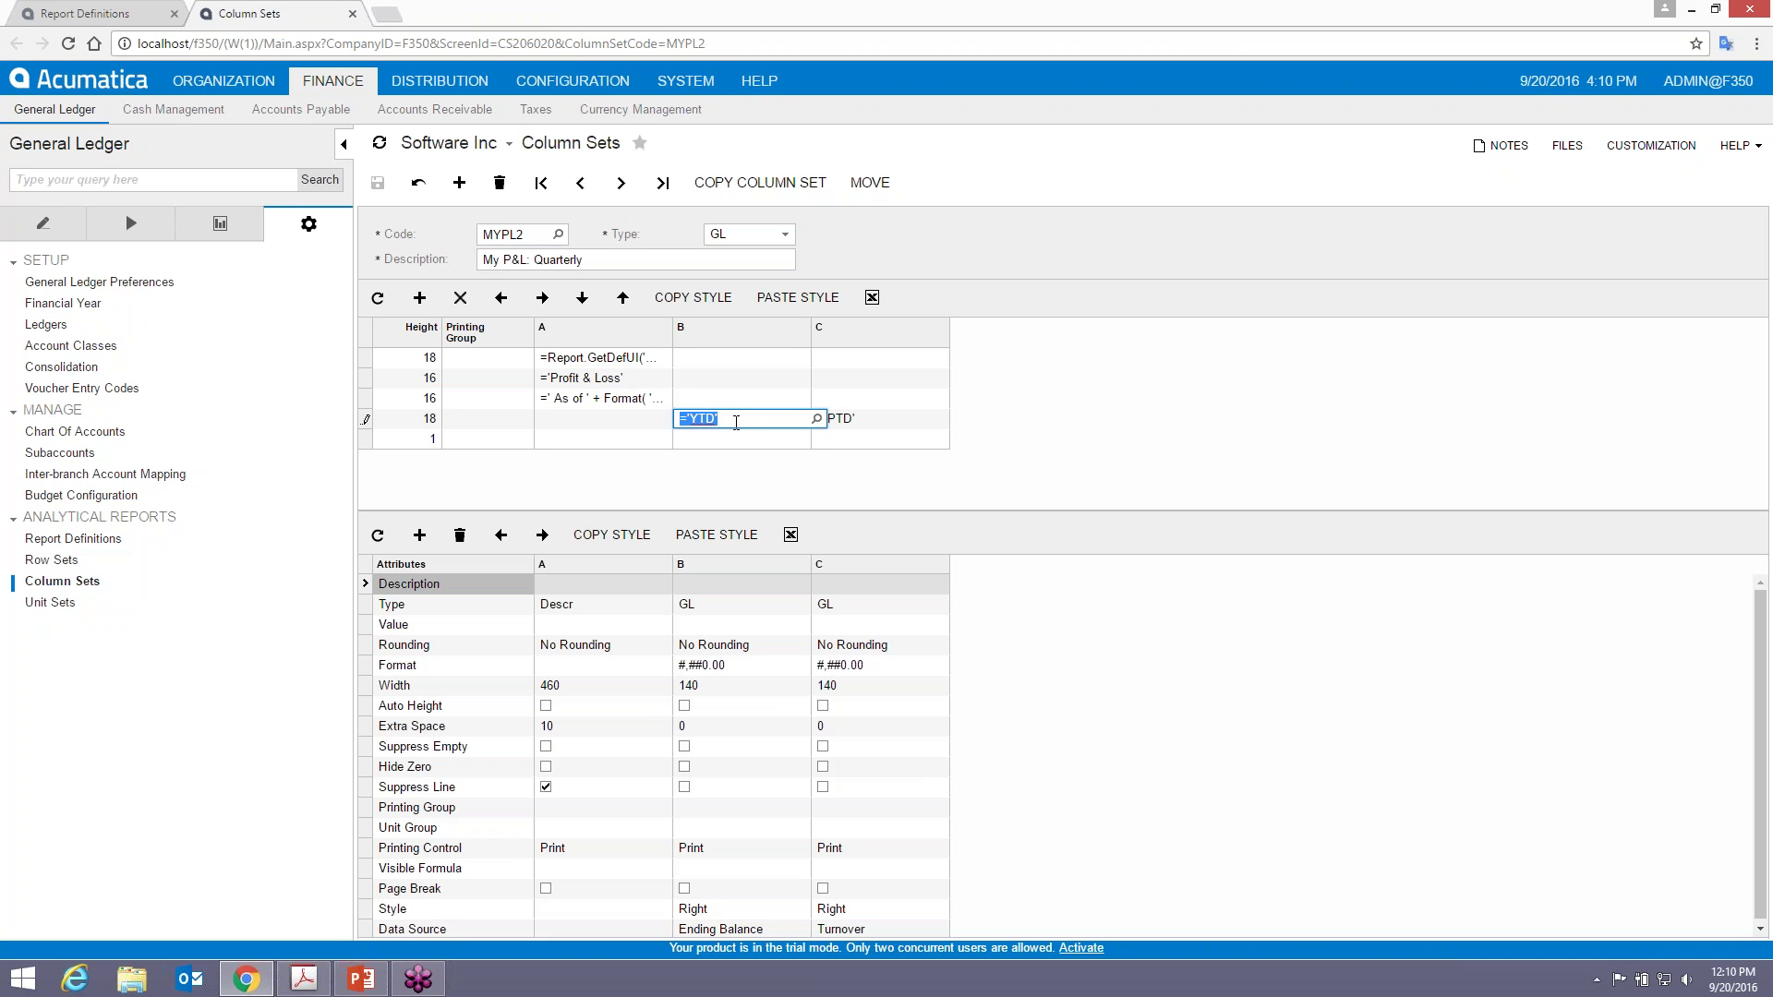
key("alt+Tab")
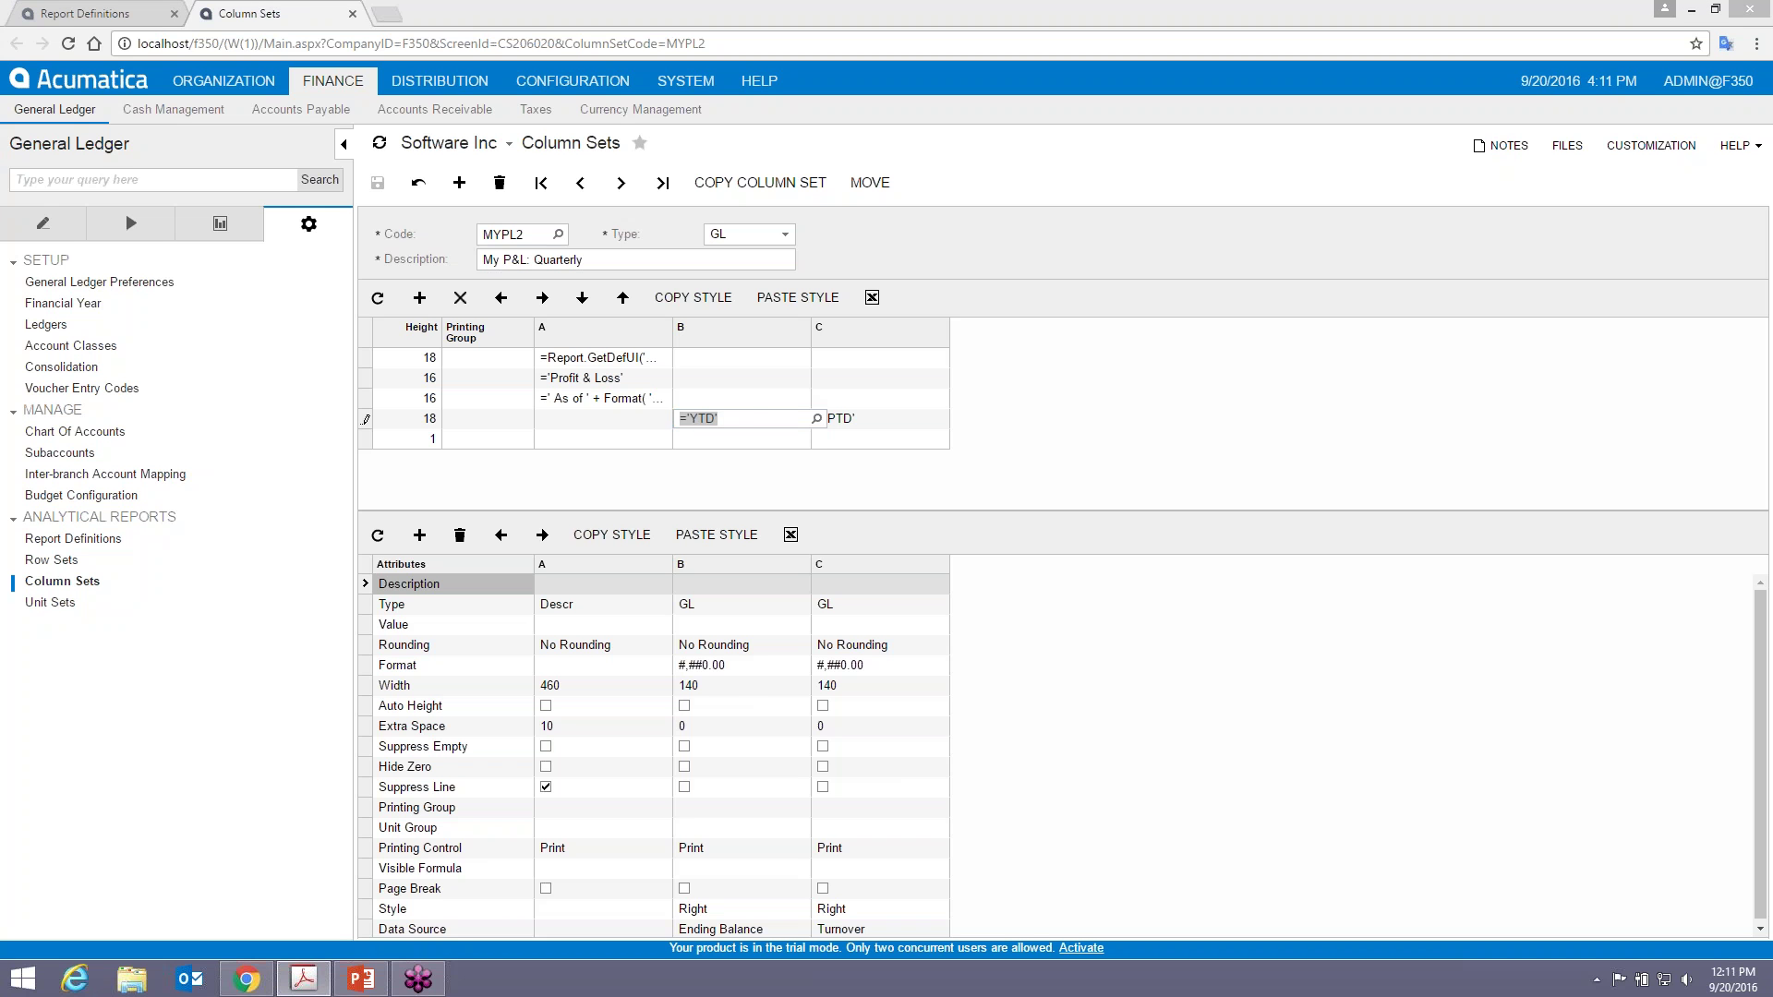
key("alt+Tab")
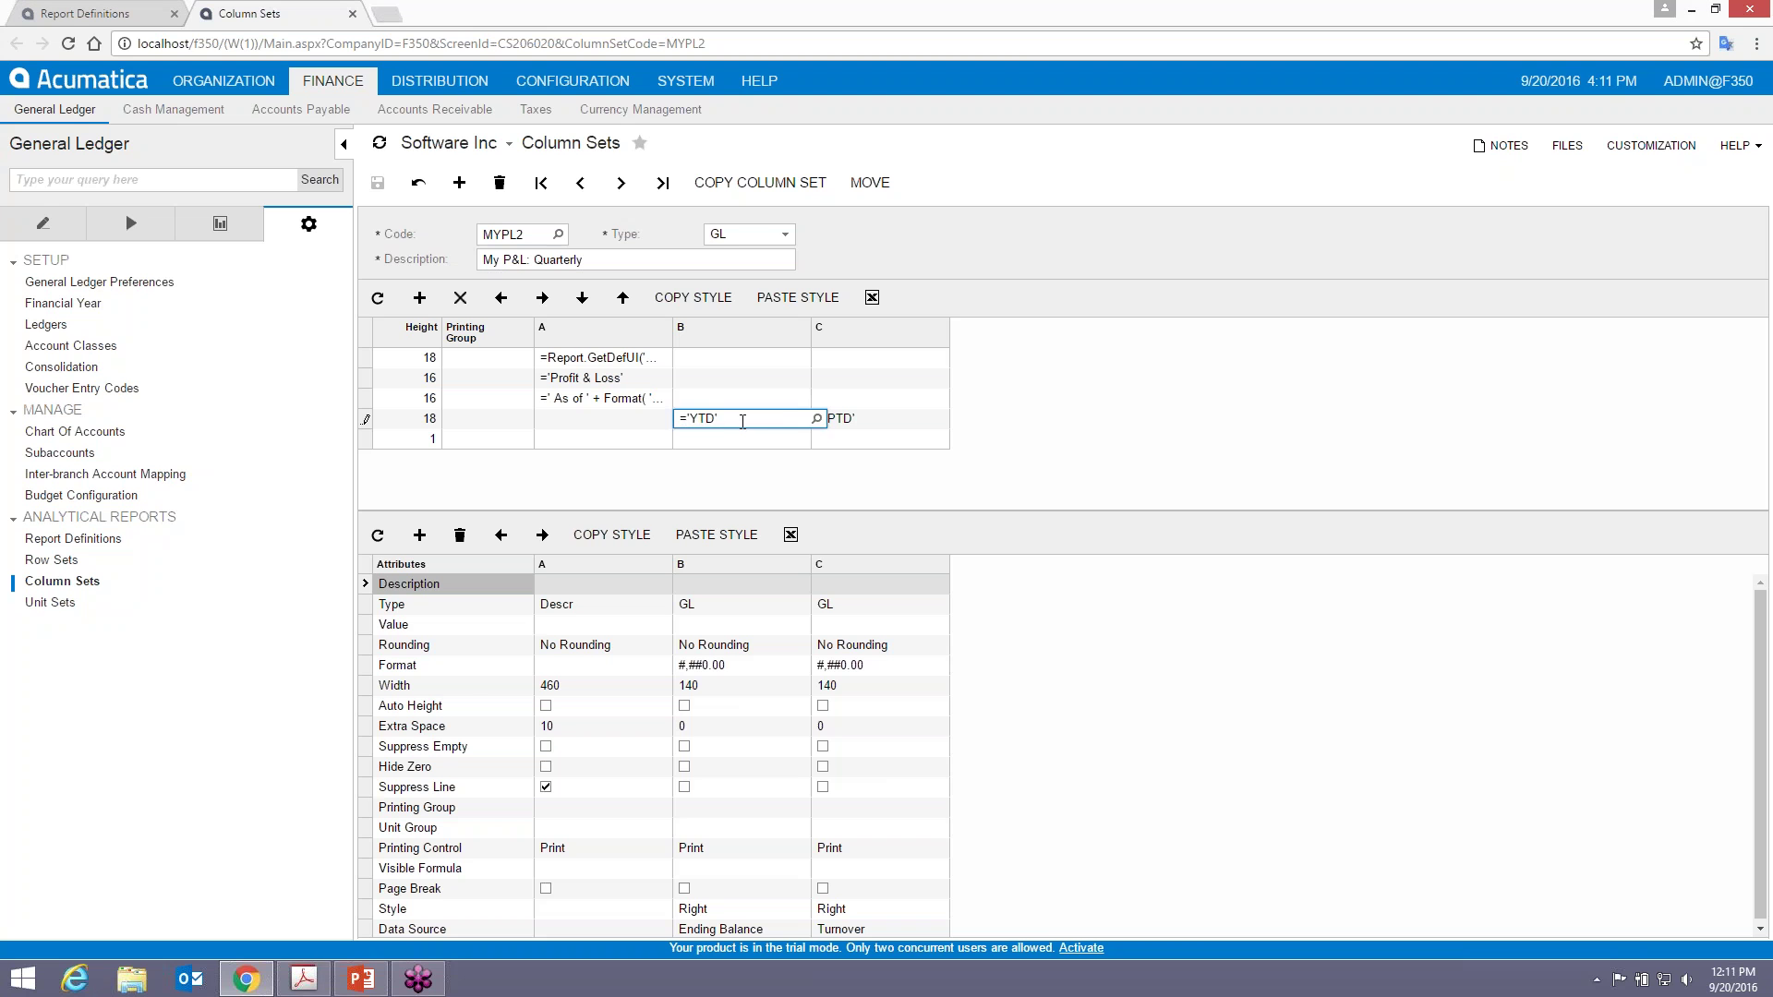
key("ctrl+v")
key("Tab")
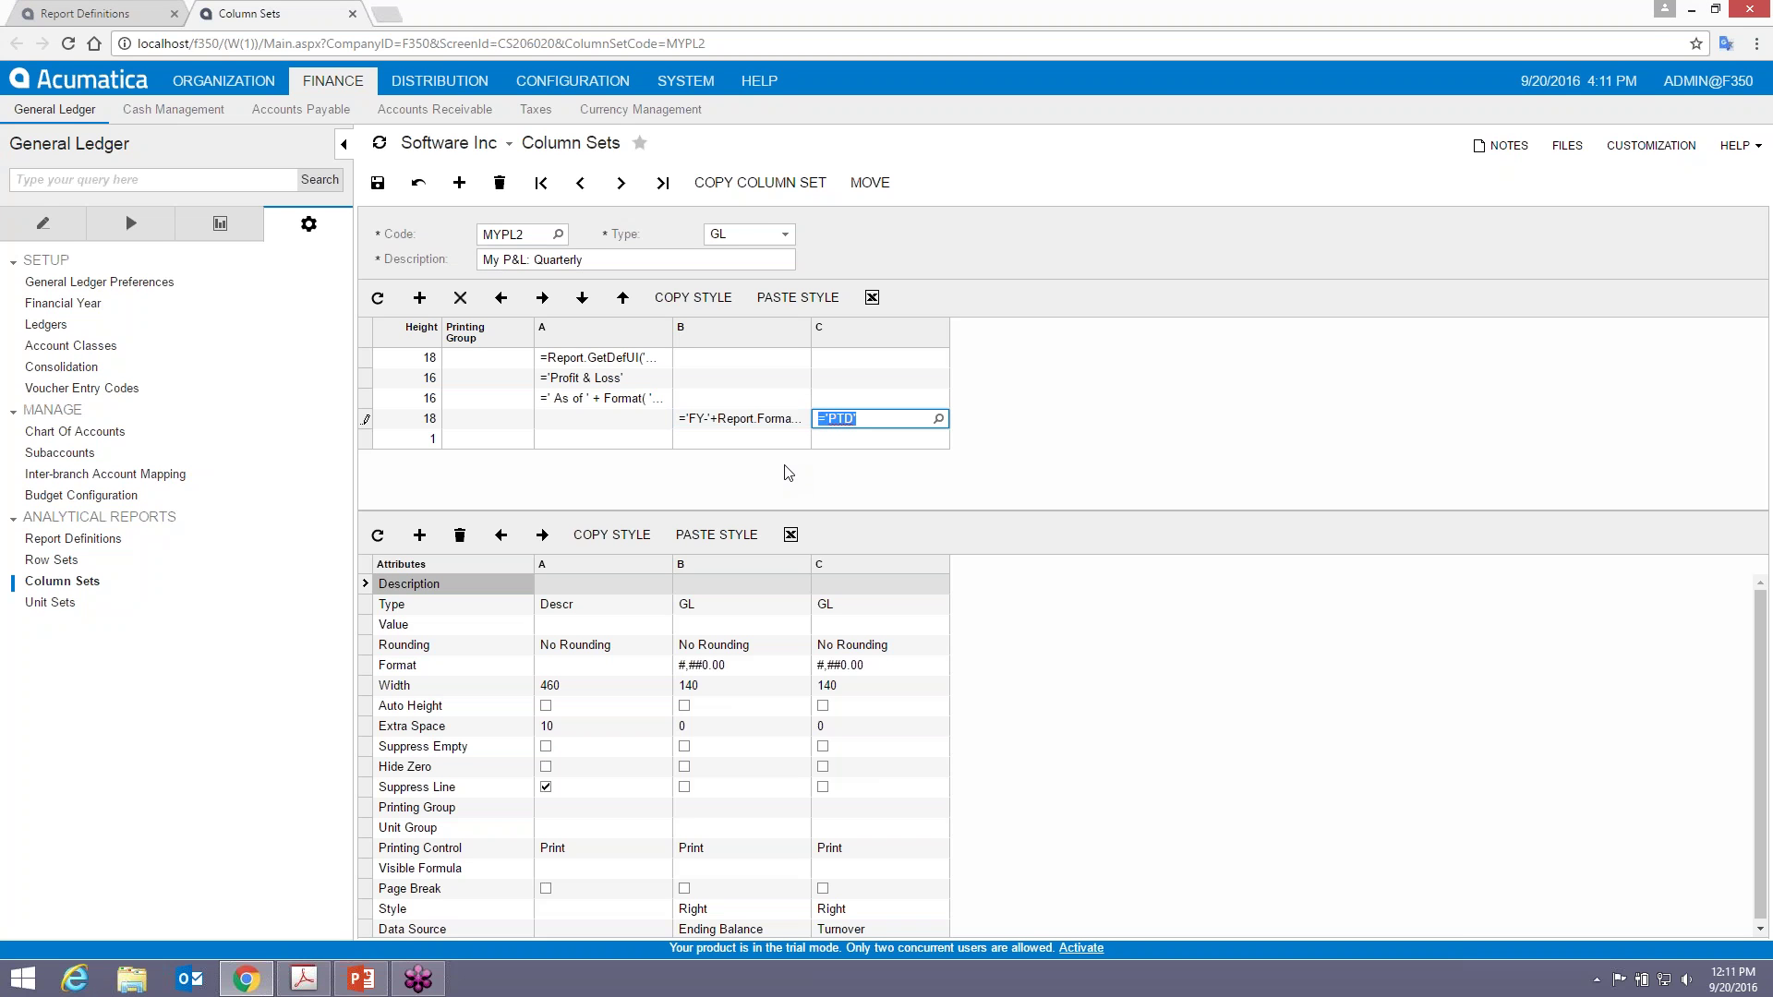
left_click(378, 182)
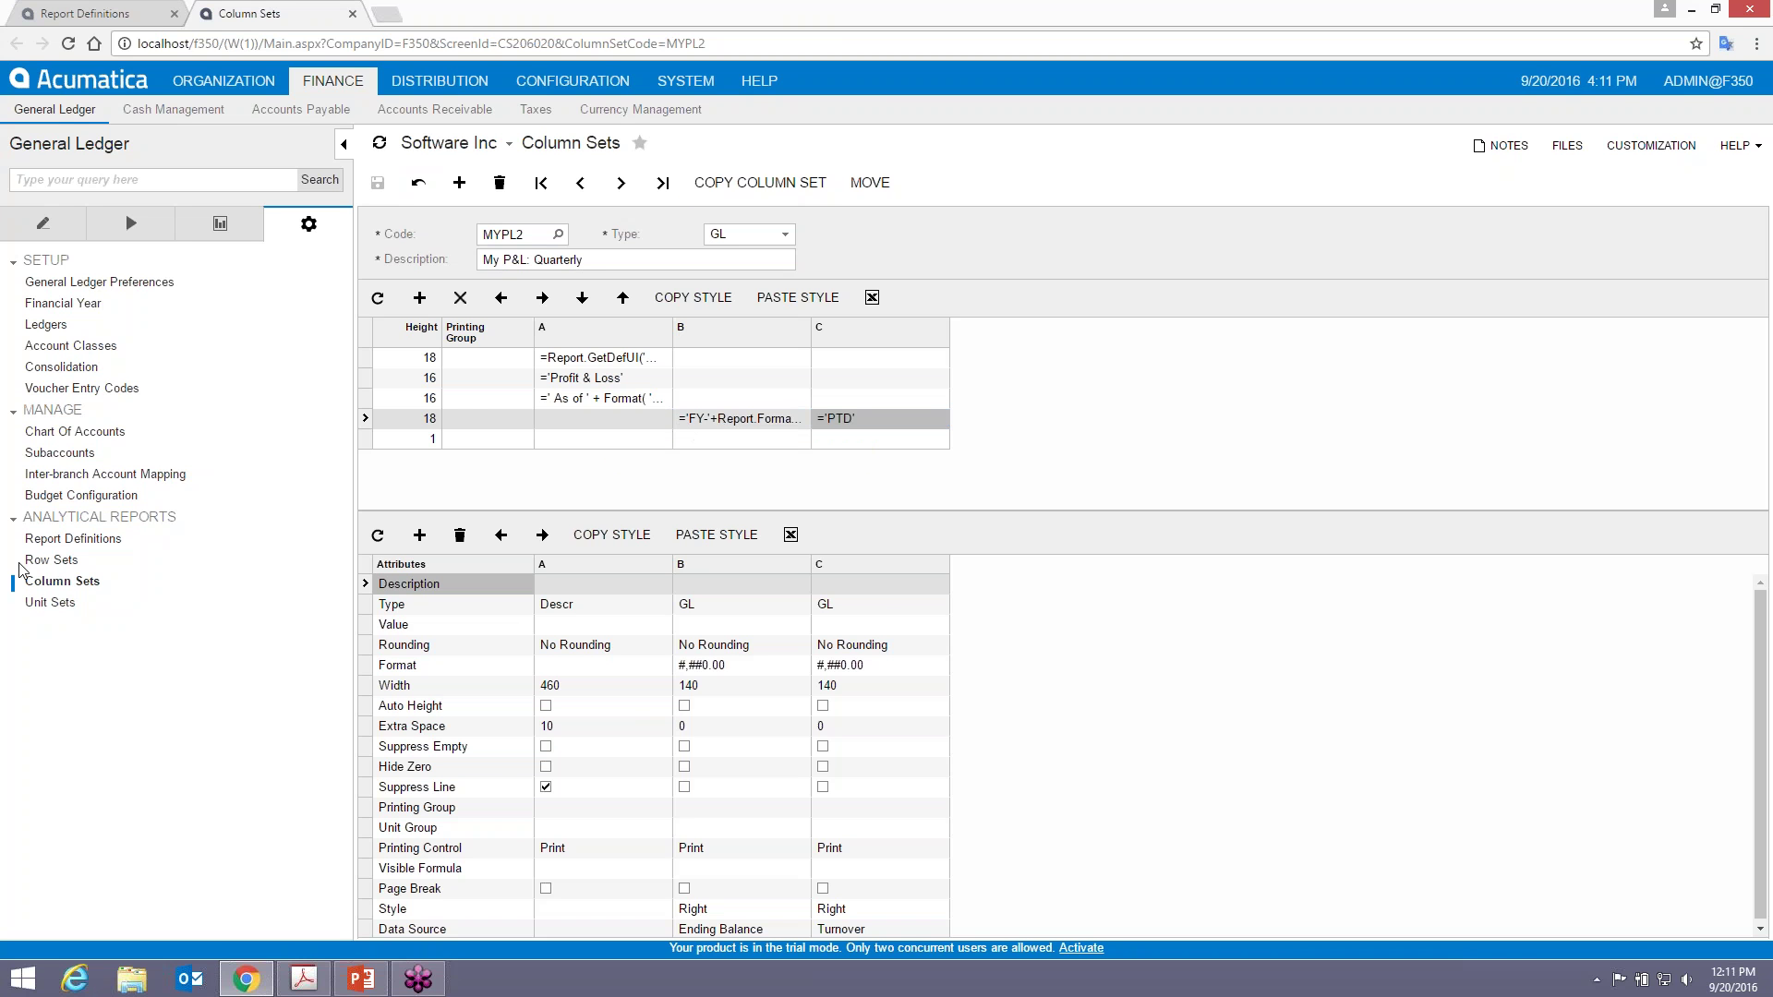
left_click(98, 15)
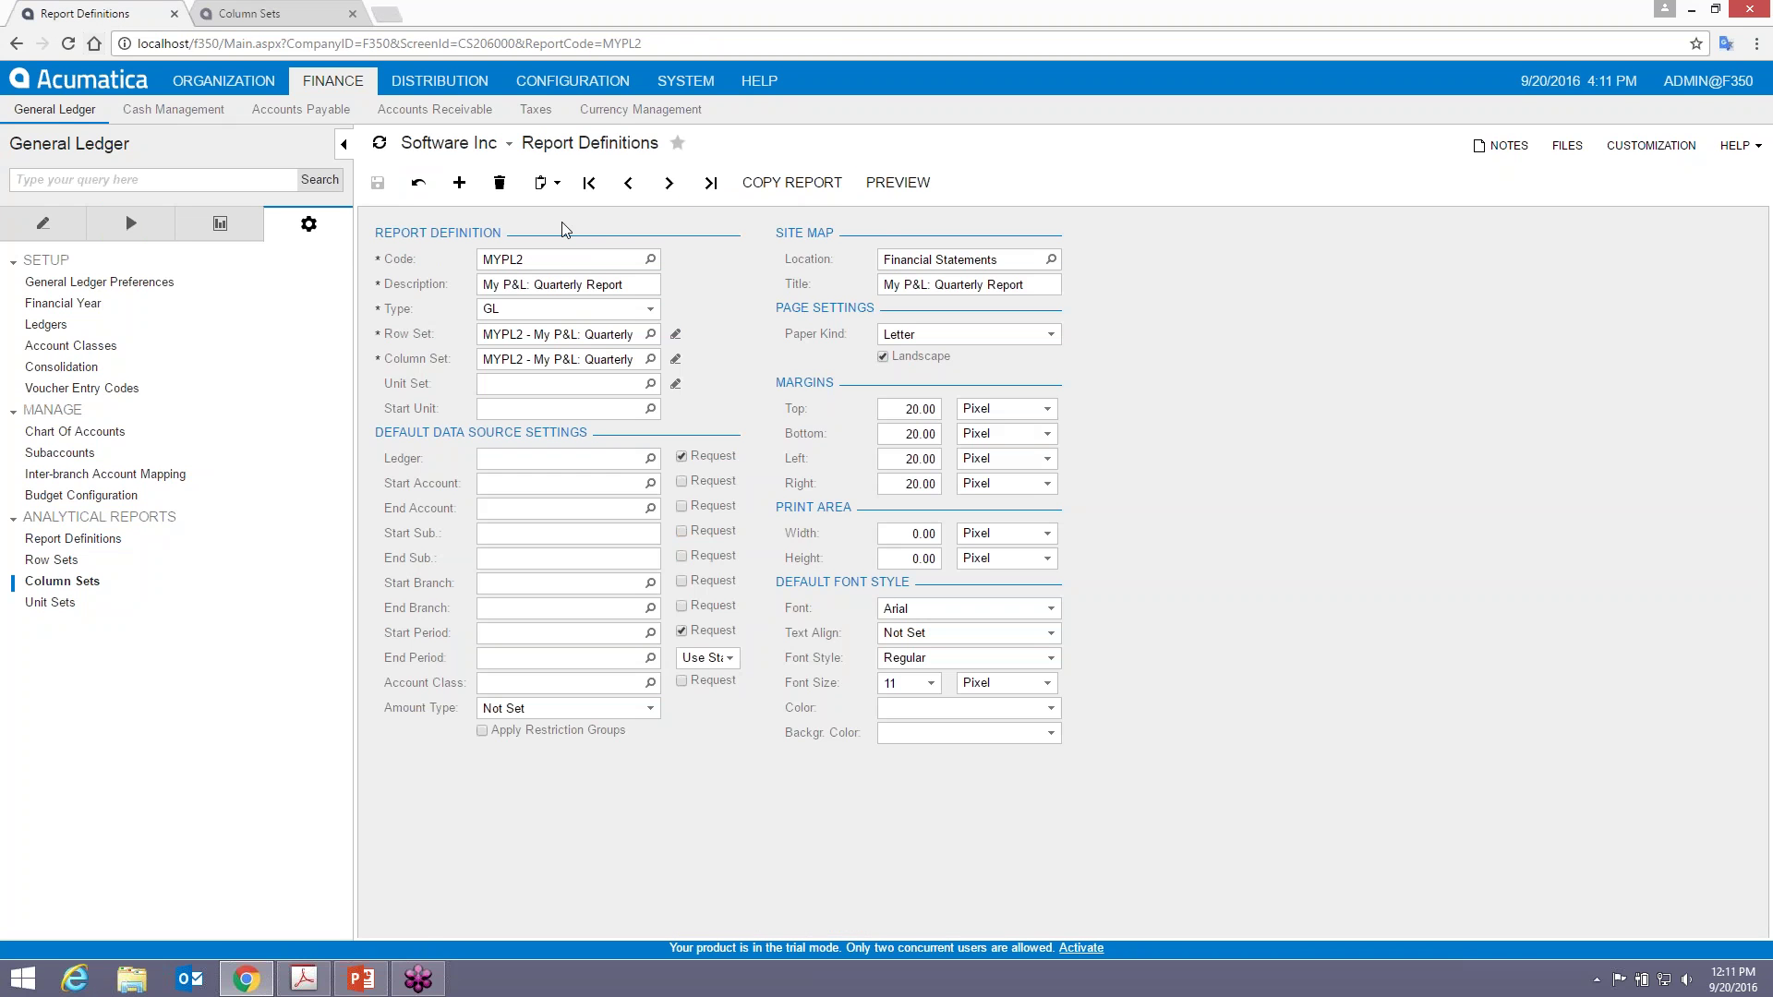
left_click(897, 181)
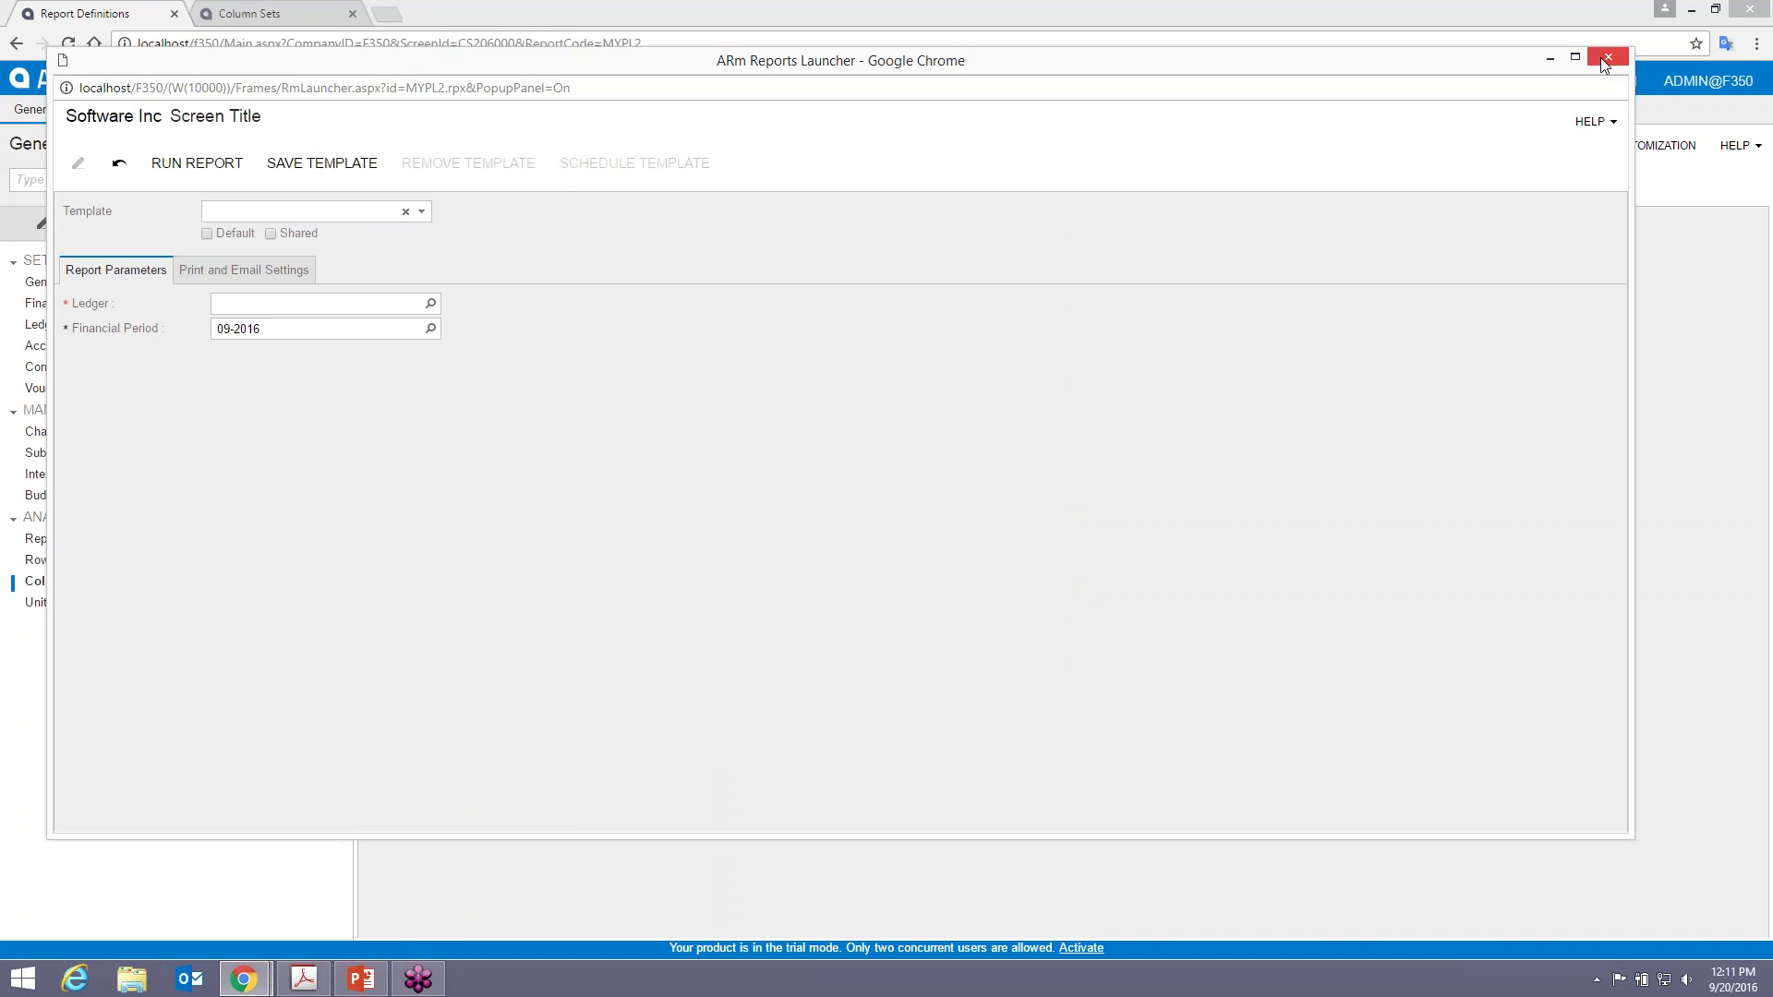
left_click(1608, 57)
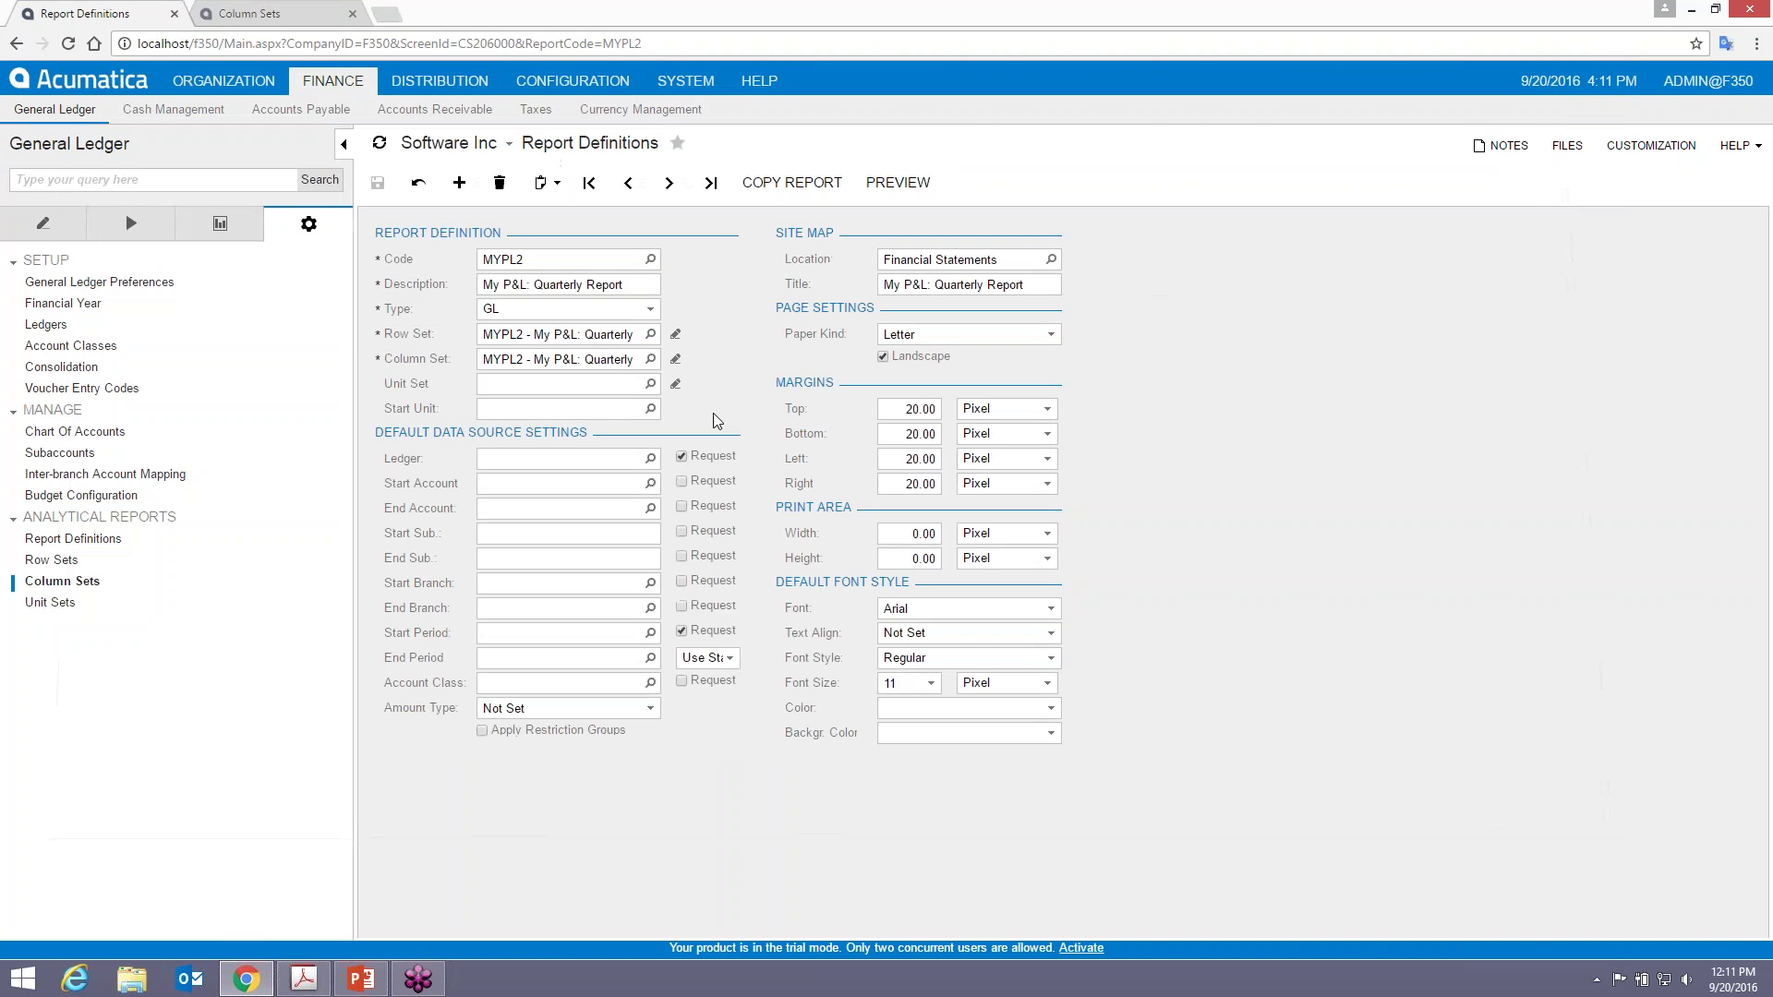
left_click(650, 458)
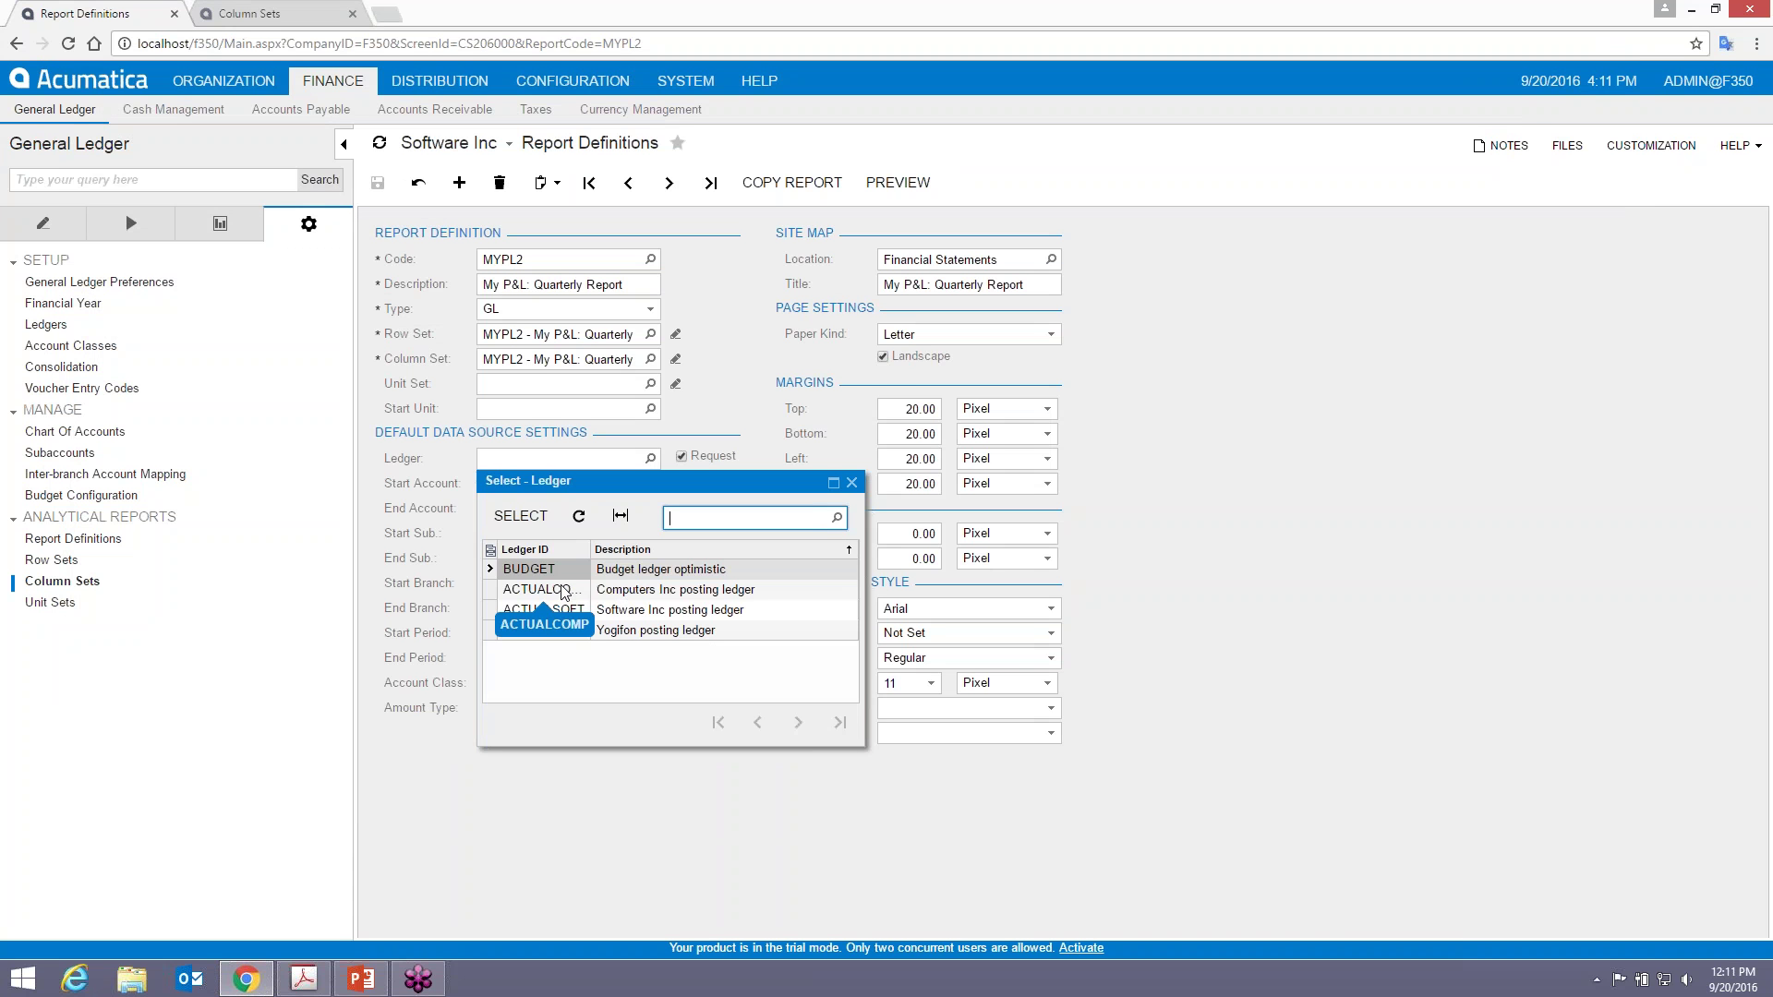
double_click(633, 614)
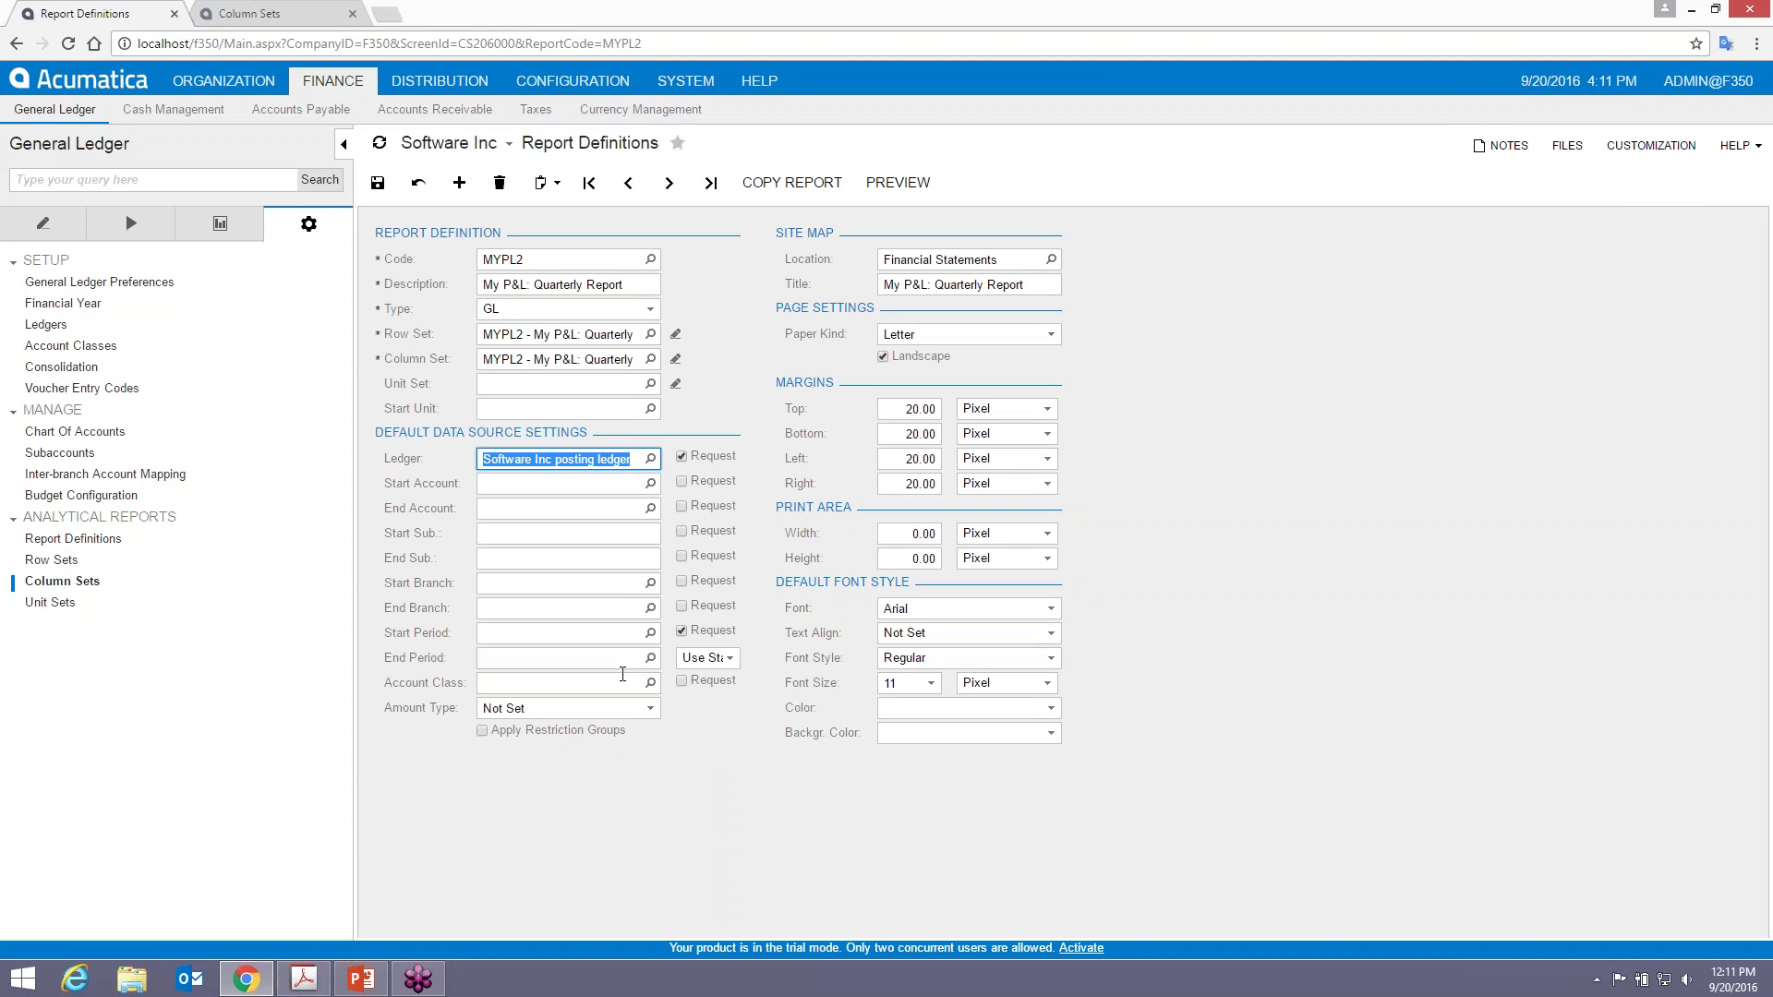
left_click(610, 635)
type("122013")
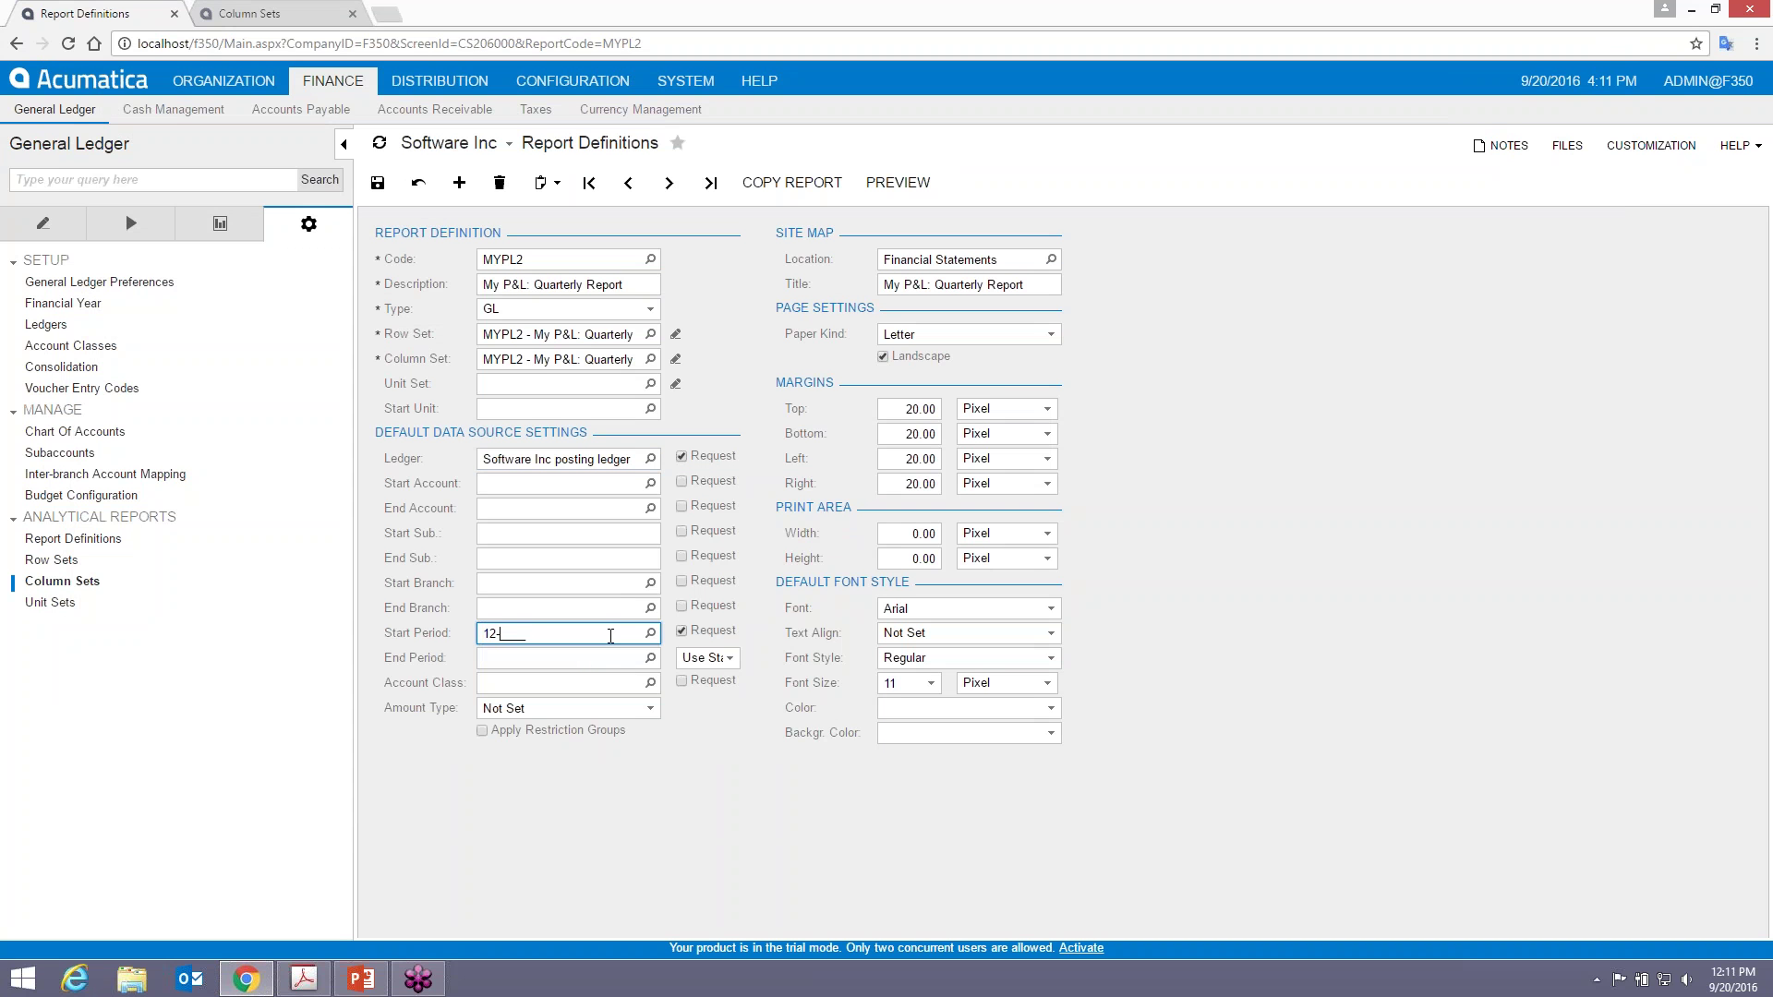
key("Tab")
left_click(898, 182)
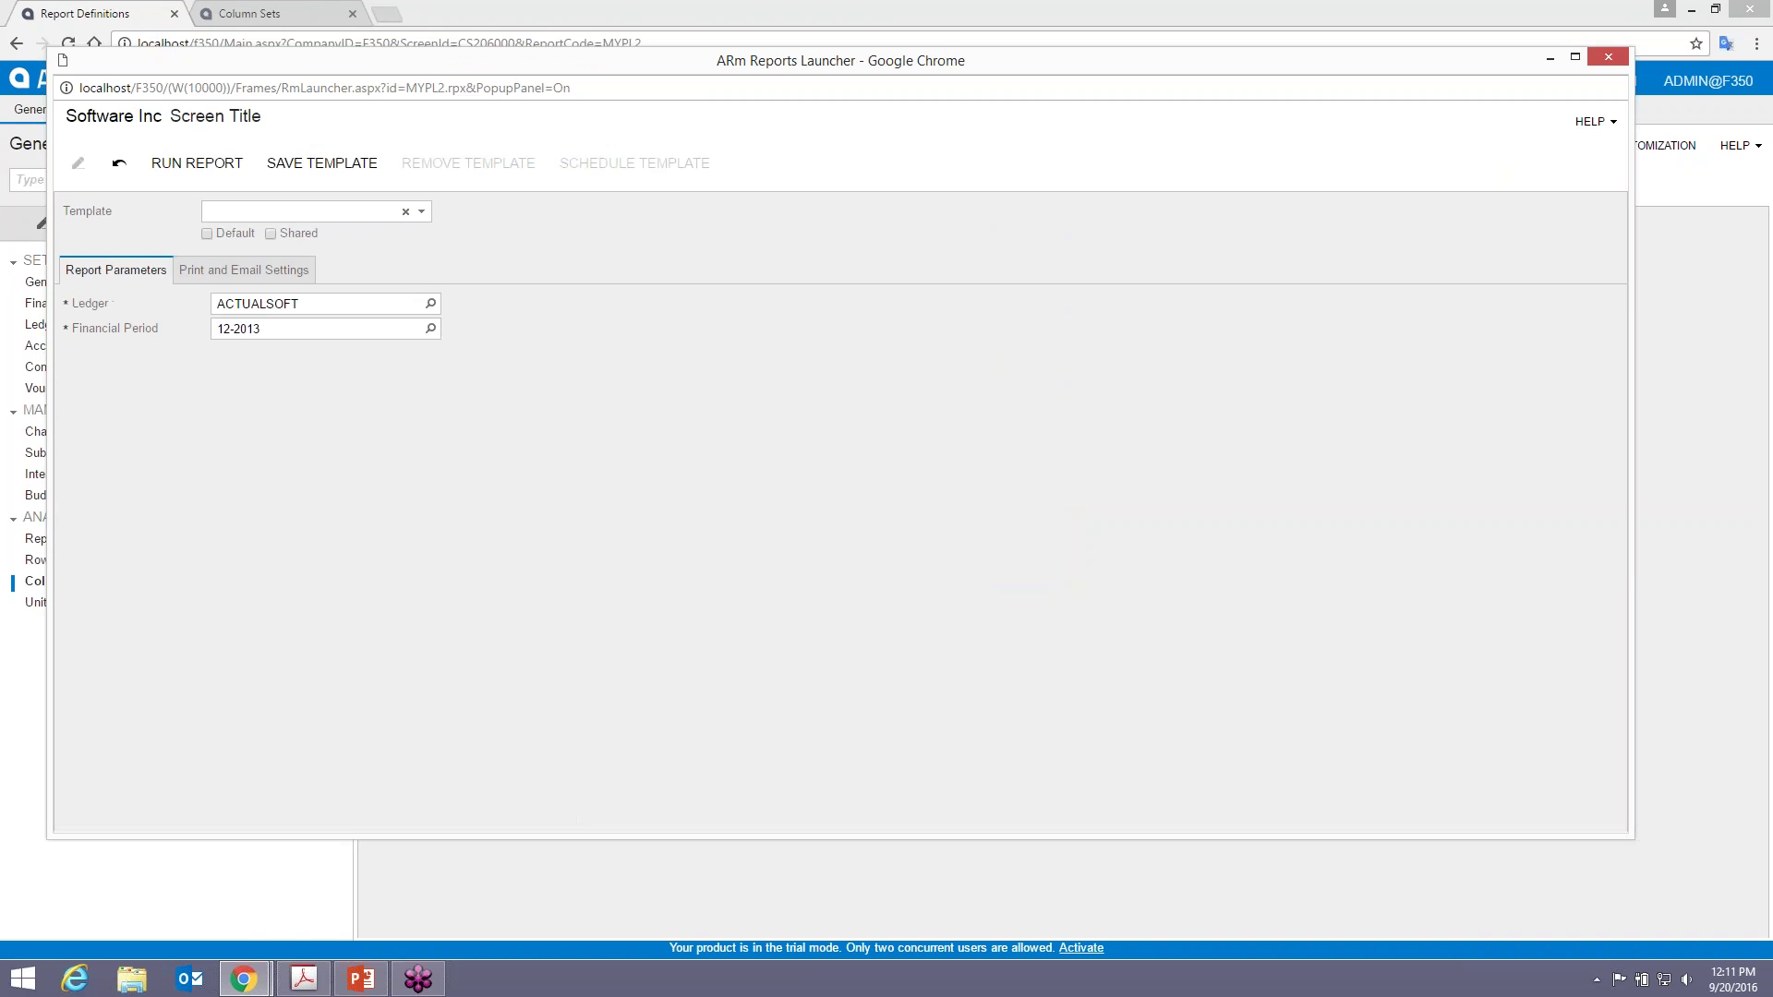
left_click(194, 163)
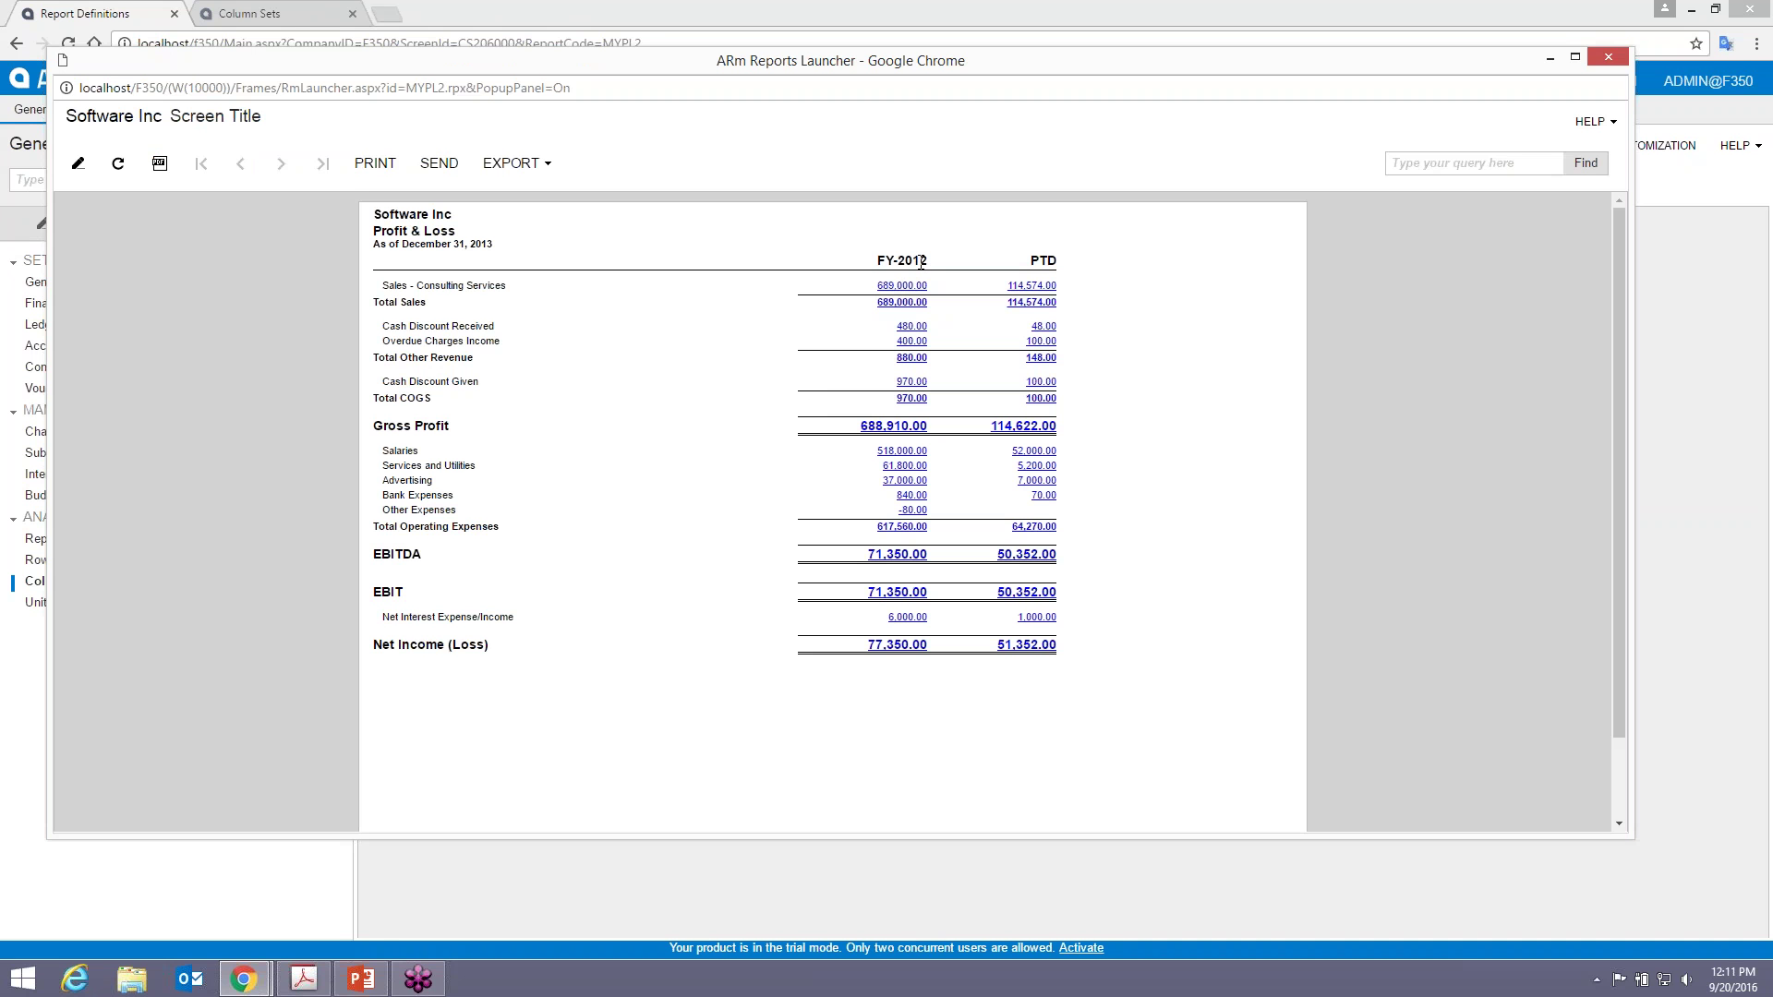
left_click(1606, 58)
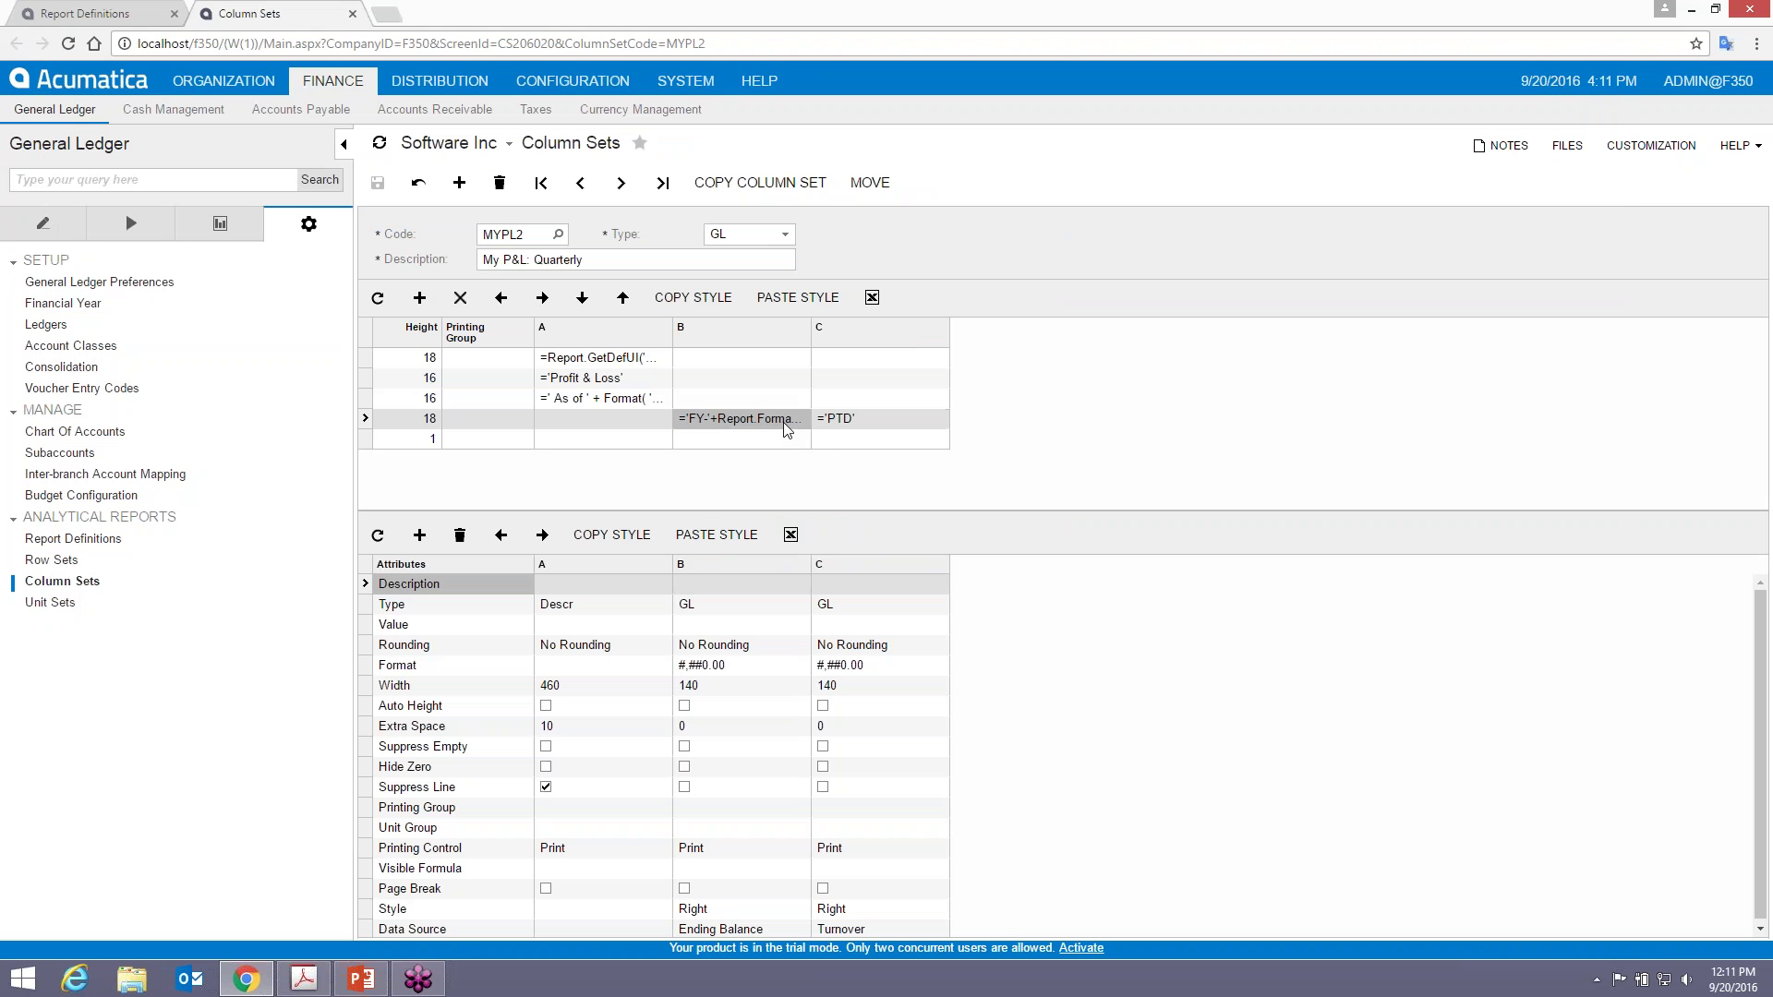
- In column B's header formula editor, compare the Application FormatYear functions and insert FormatYear(period, shift)
left_click(786, 430)
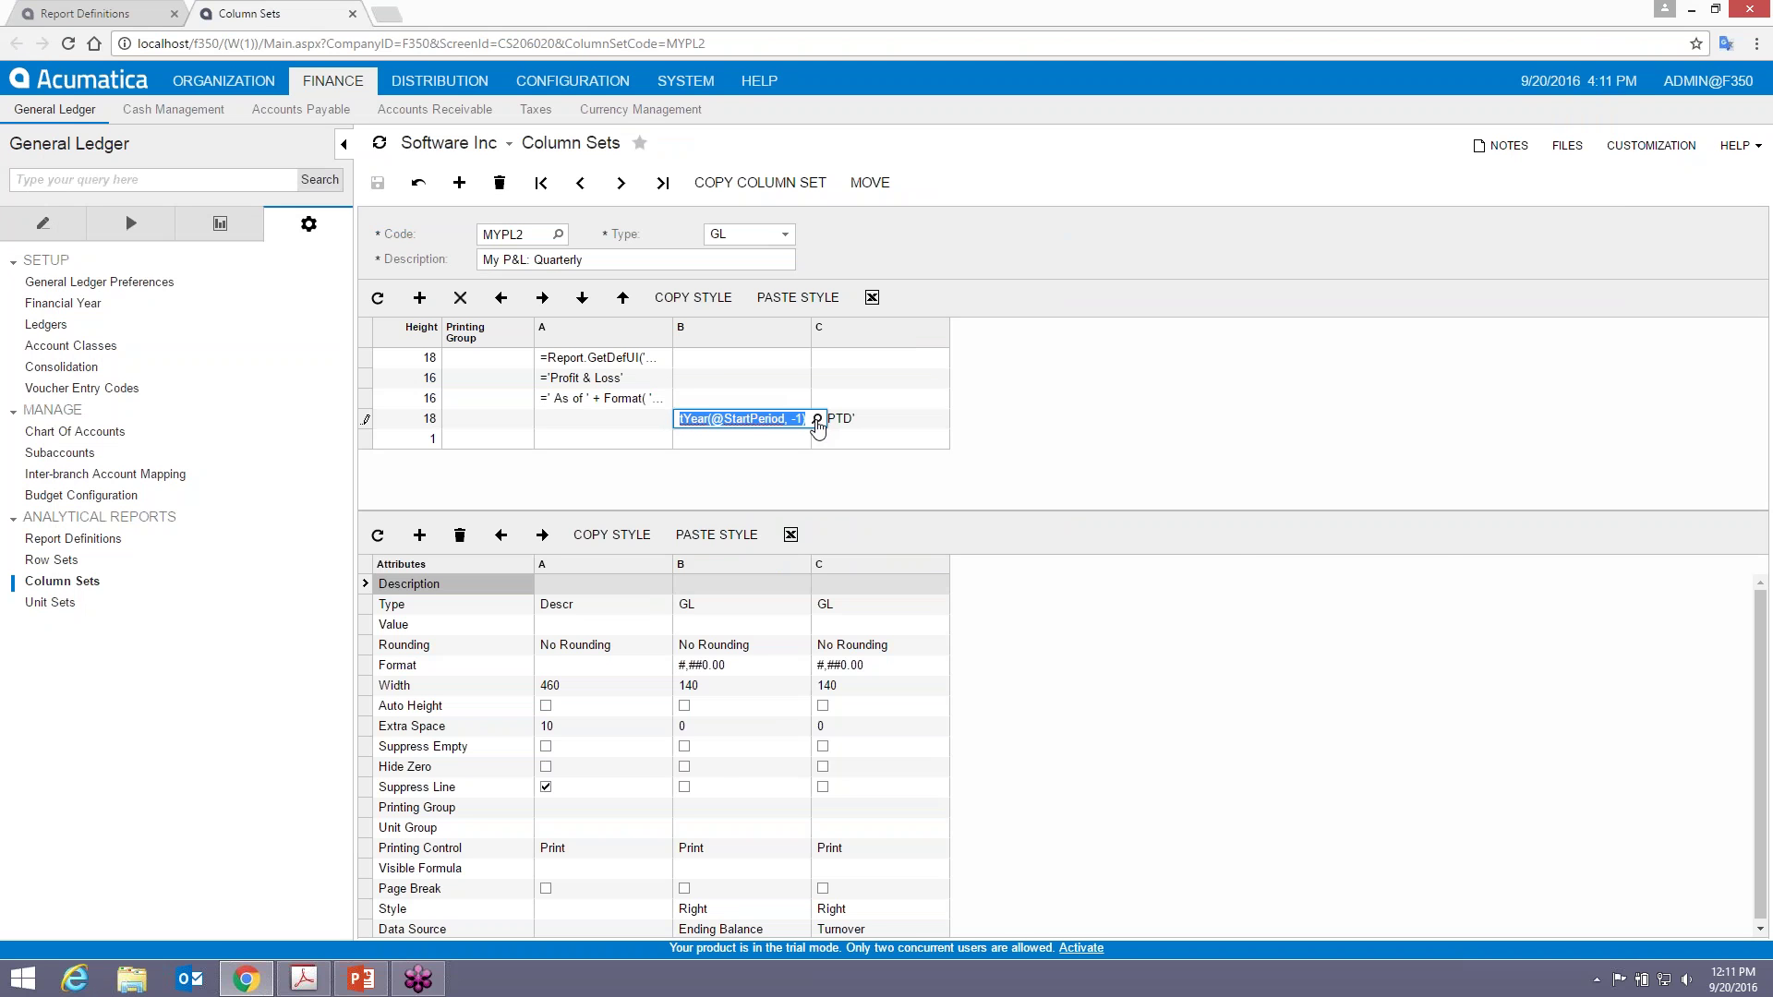
left_click(817, 420)
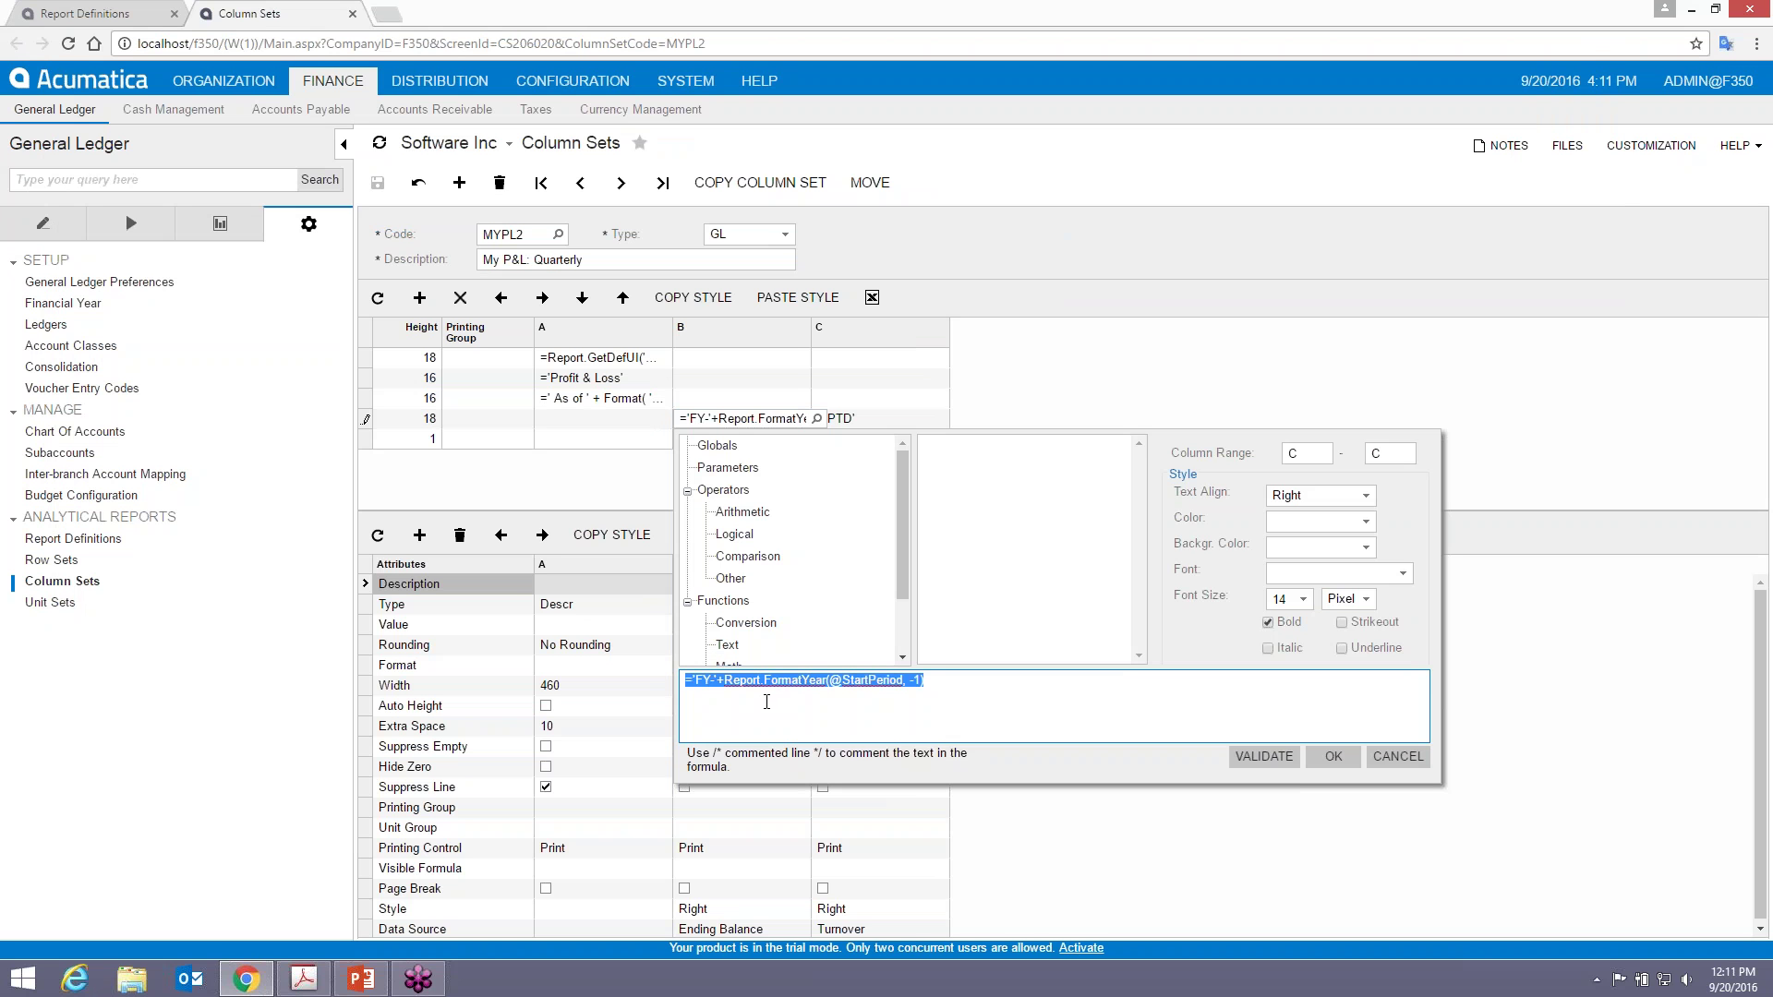
left_click(724, 680)
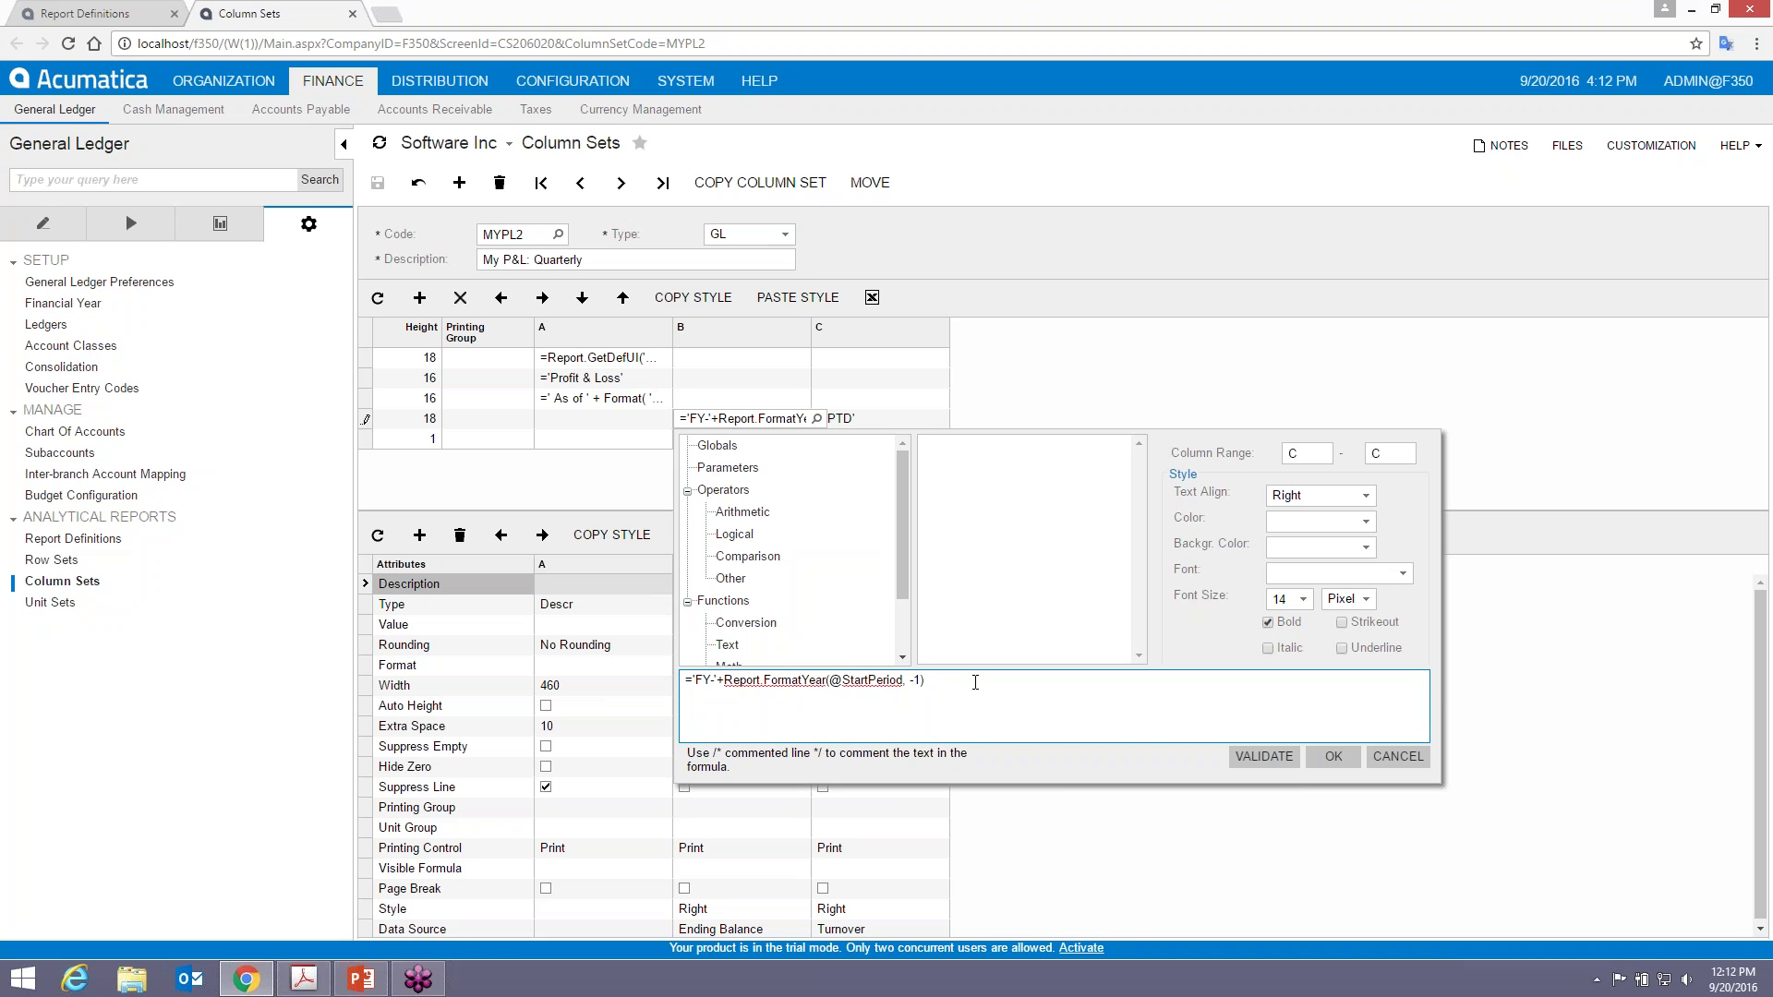
left_click_drag(901, 563, 924, 628)
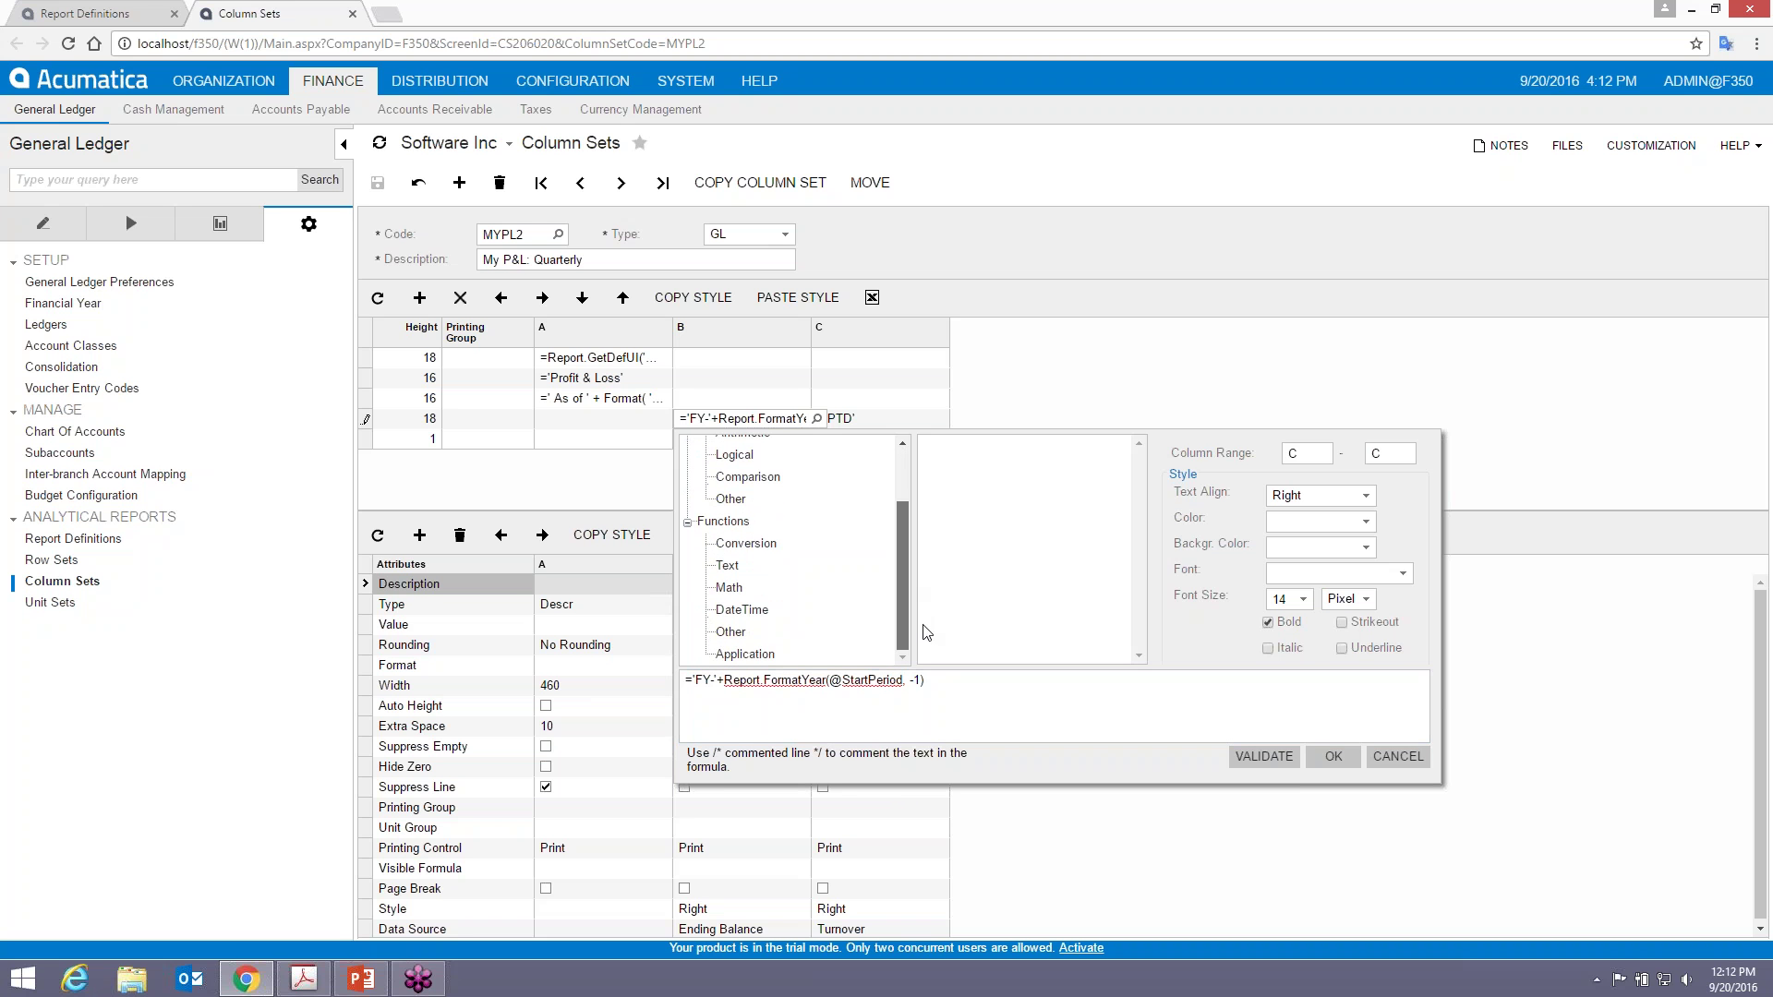
left_click(744, 654)
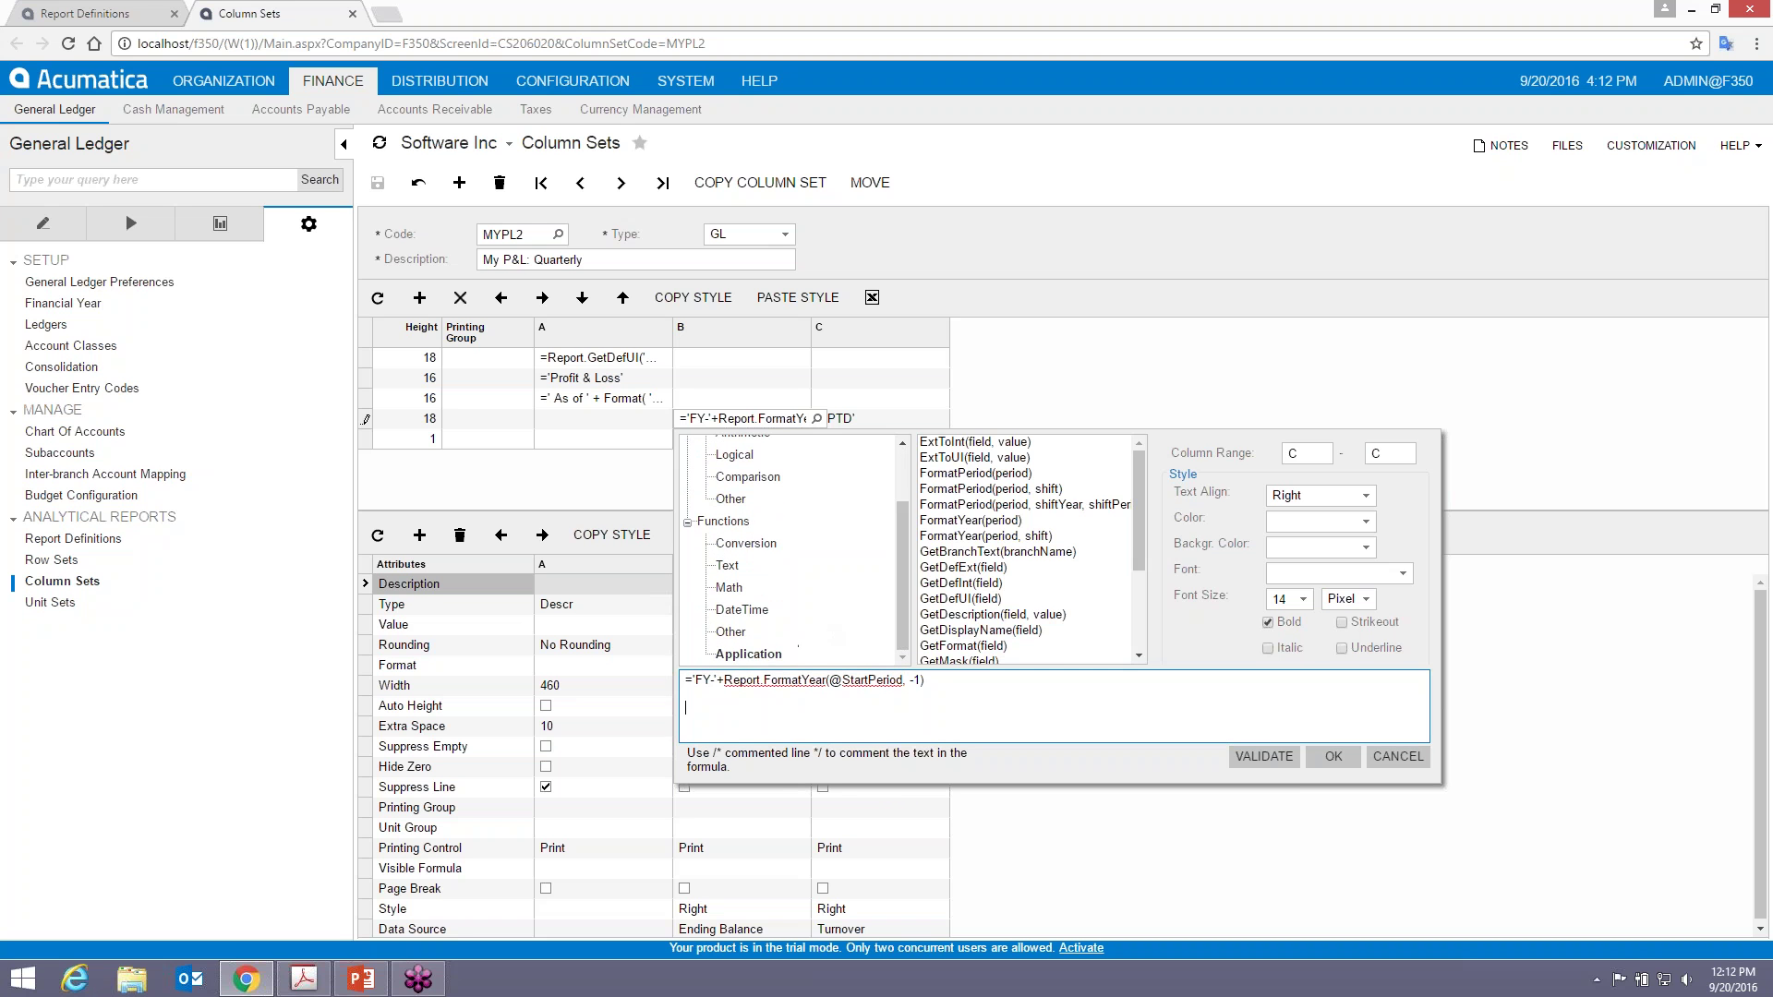
left_click(980, 523)
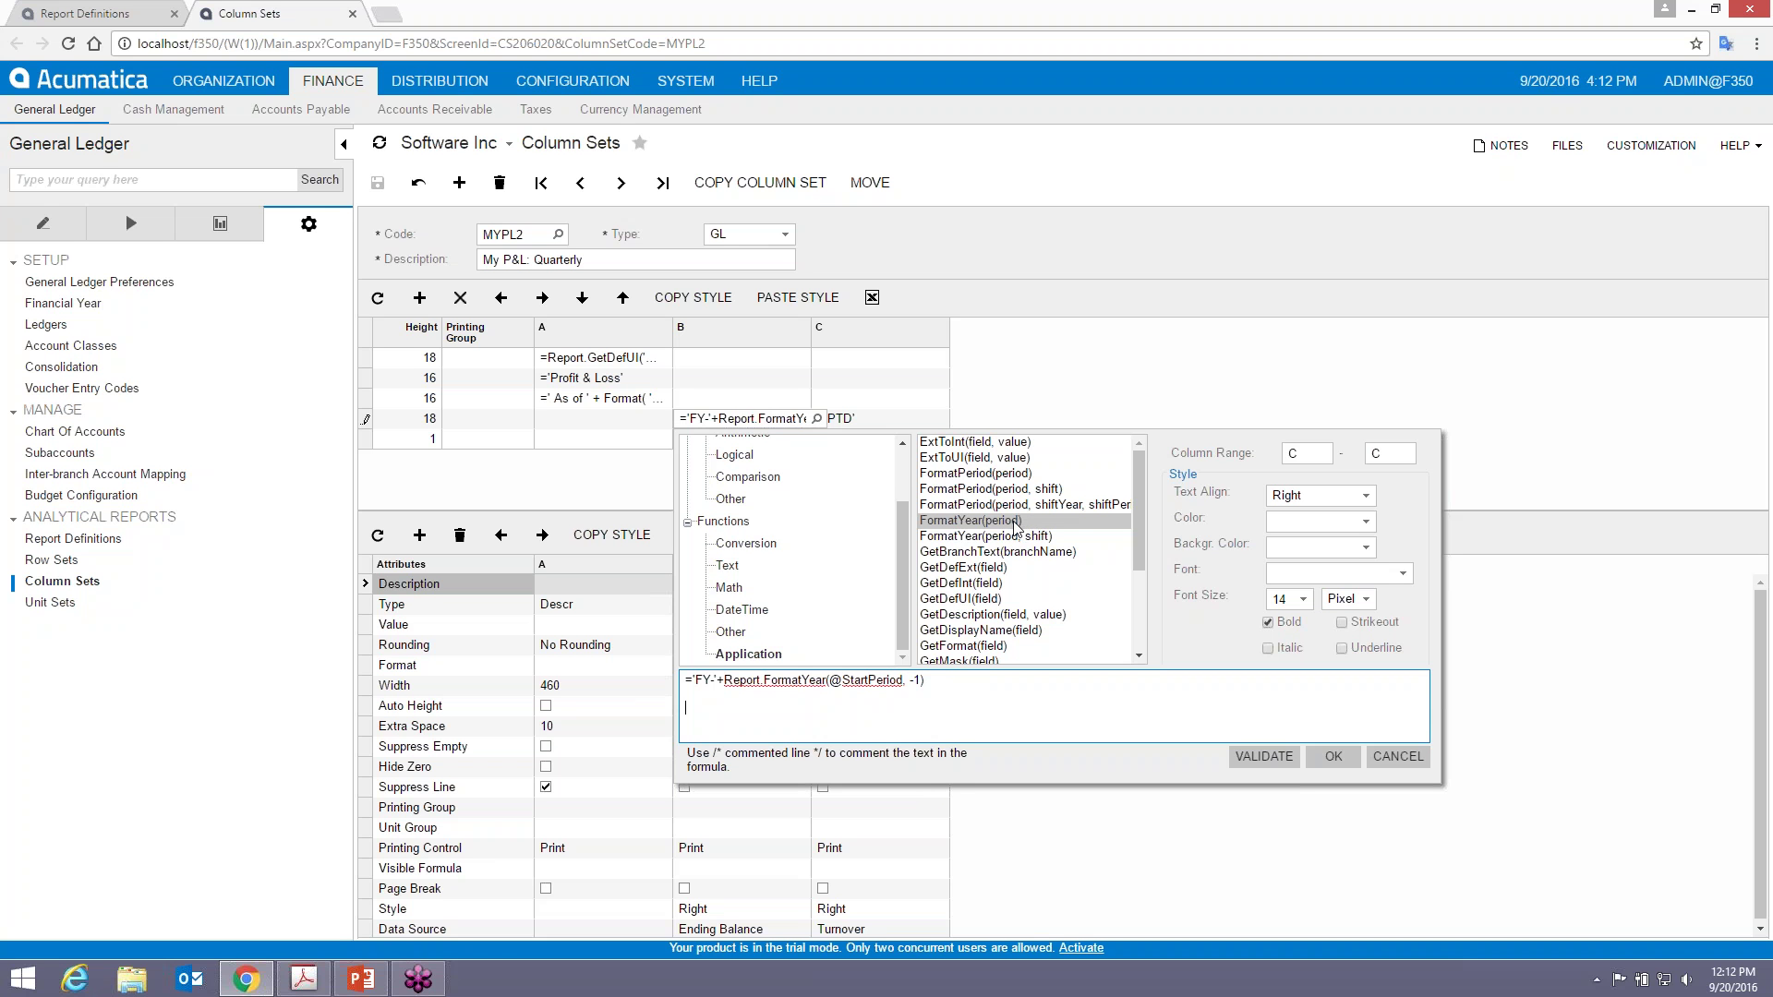
left_click(1017, 540)
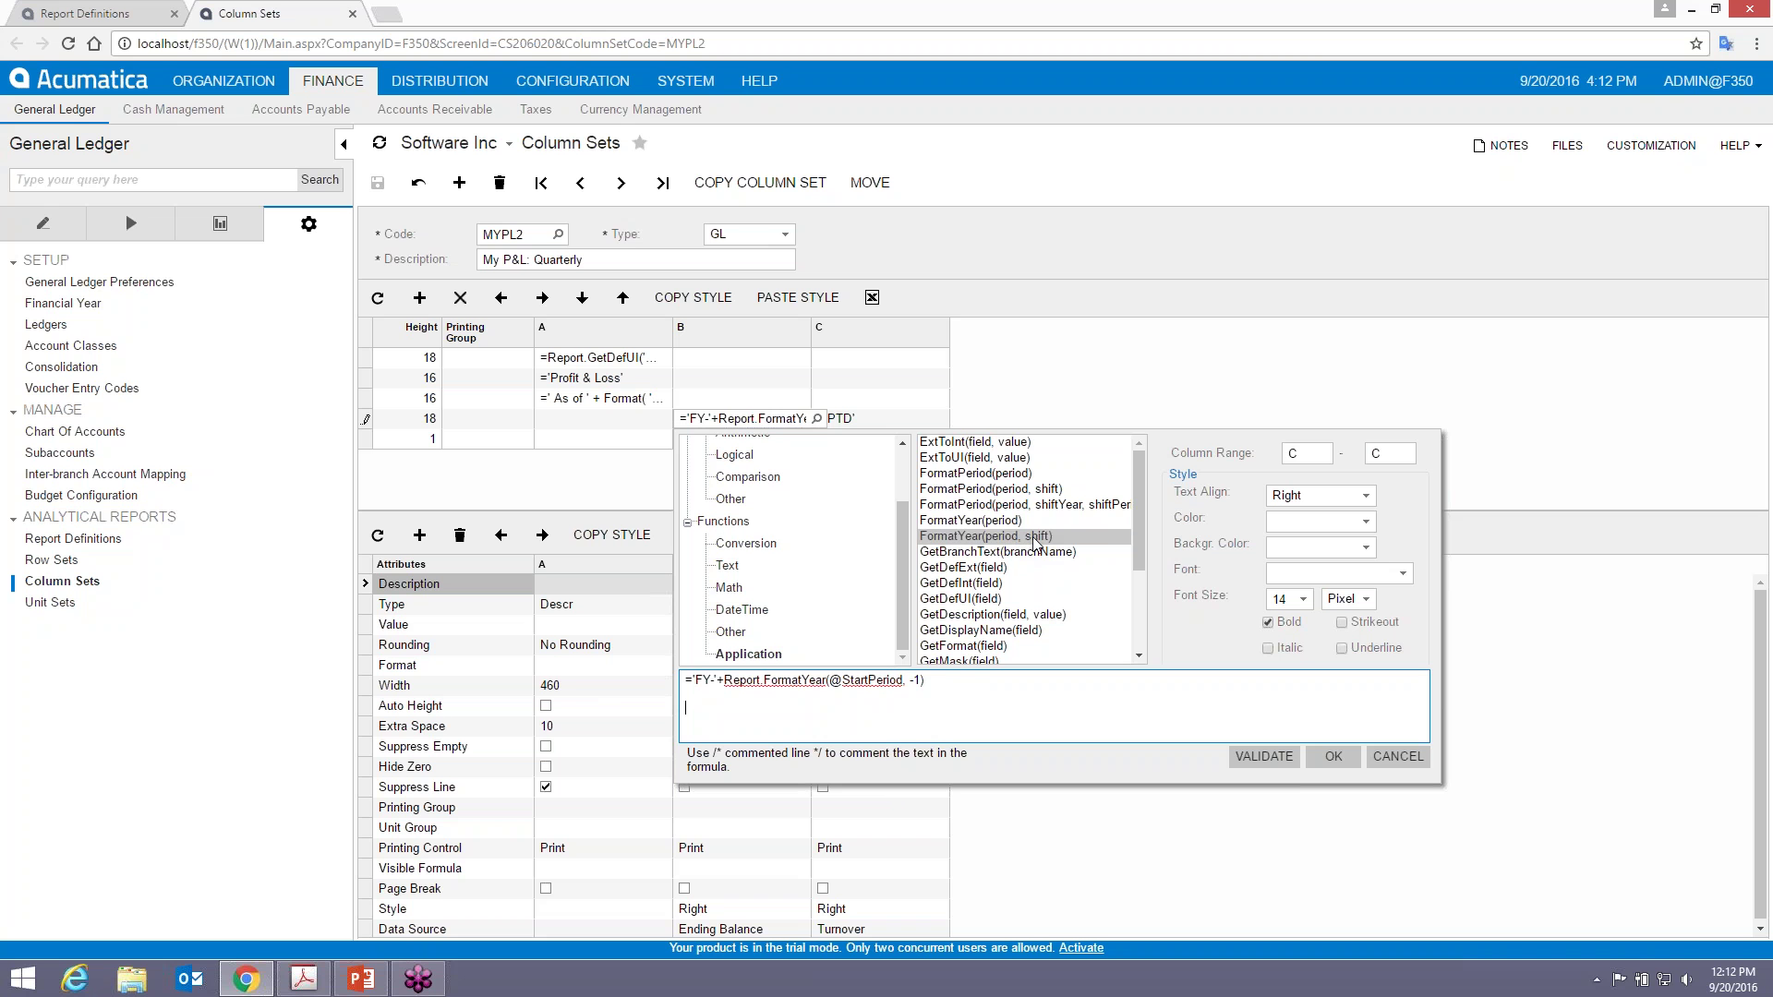
left_click(977, 523)
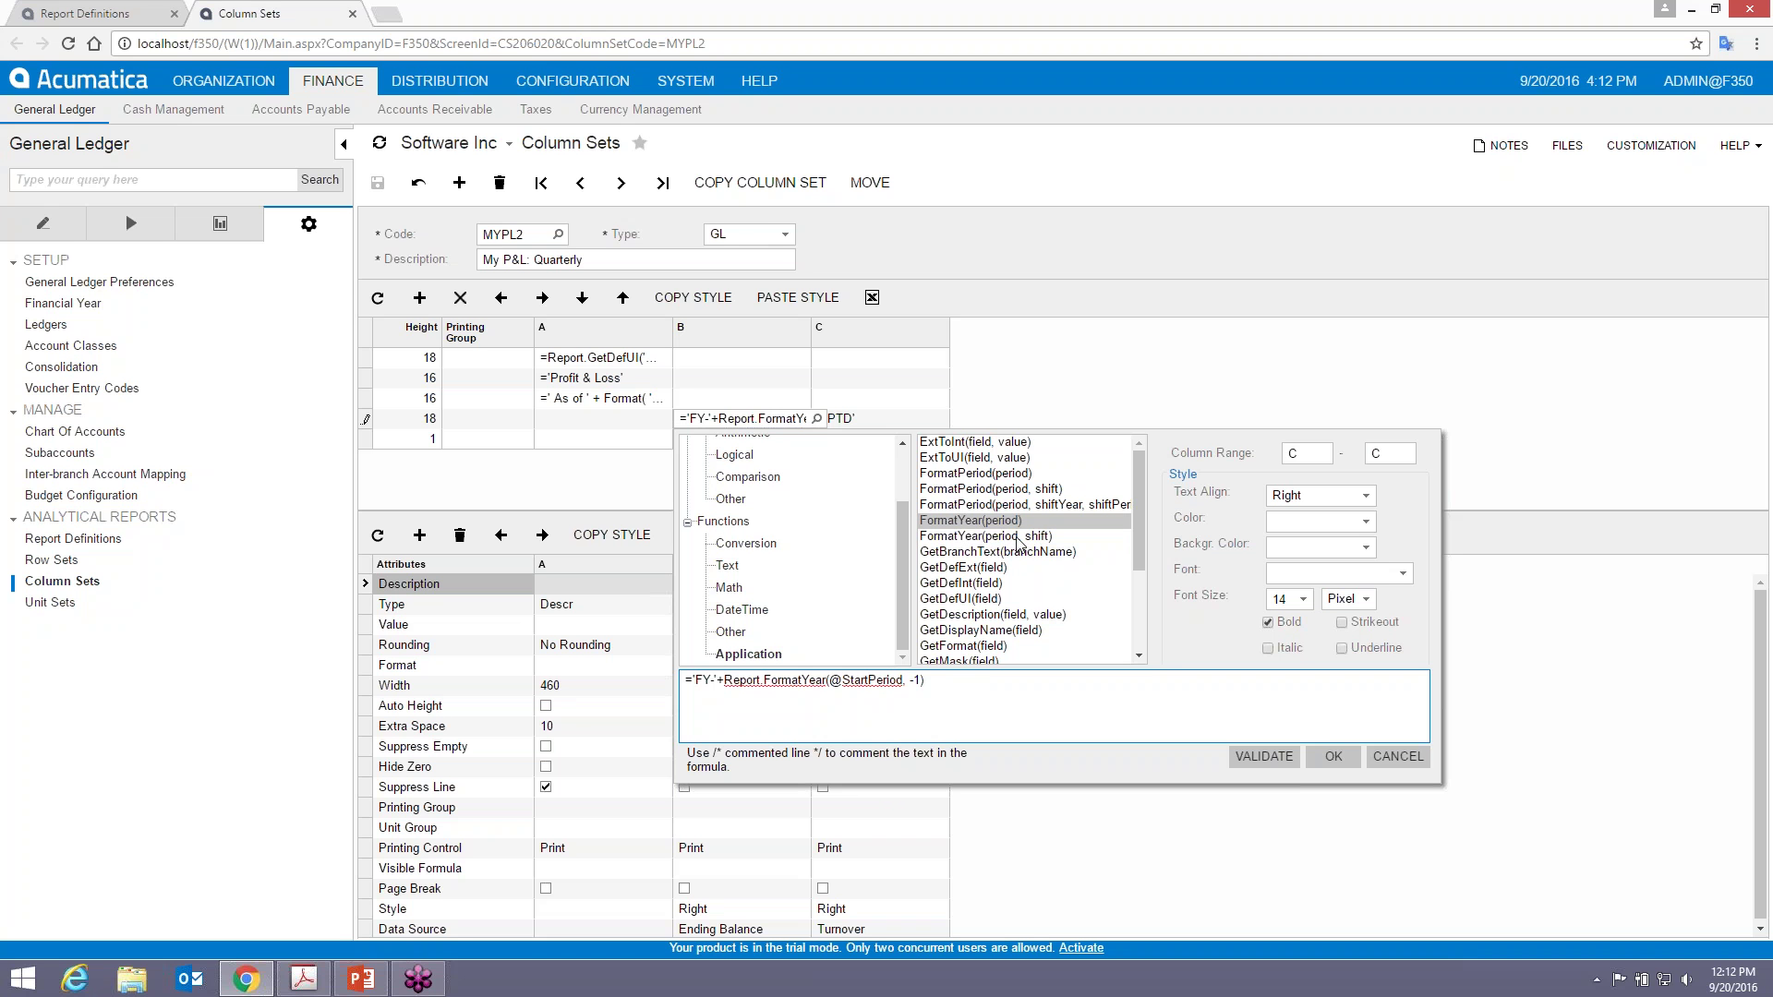
double_click(1013, 537)
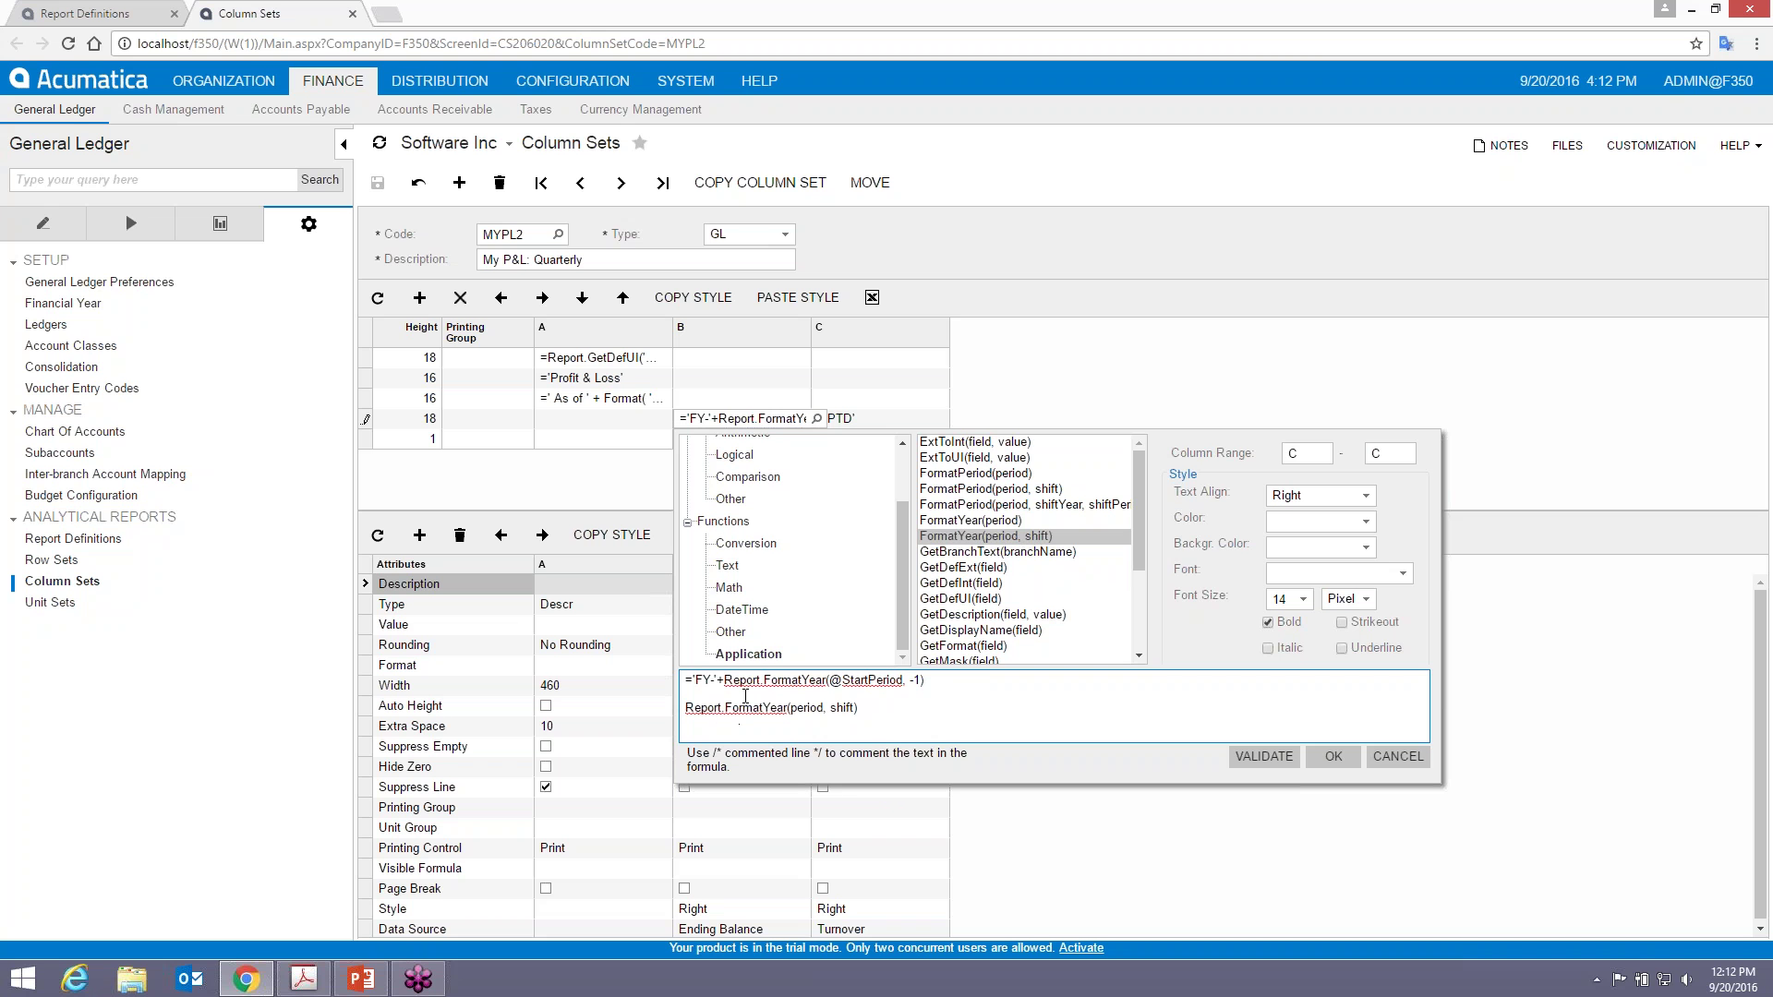
double_click(808, 708)
left_click_drag(898, 532, 898, 475)
left_click(729, 467)
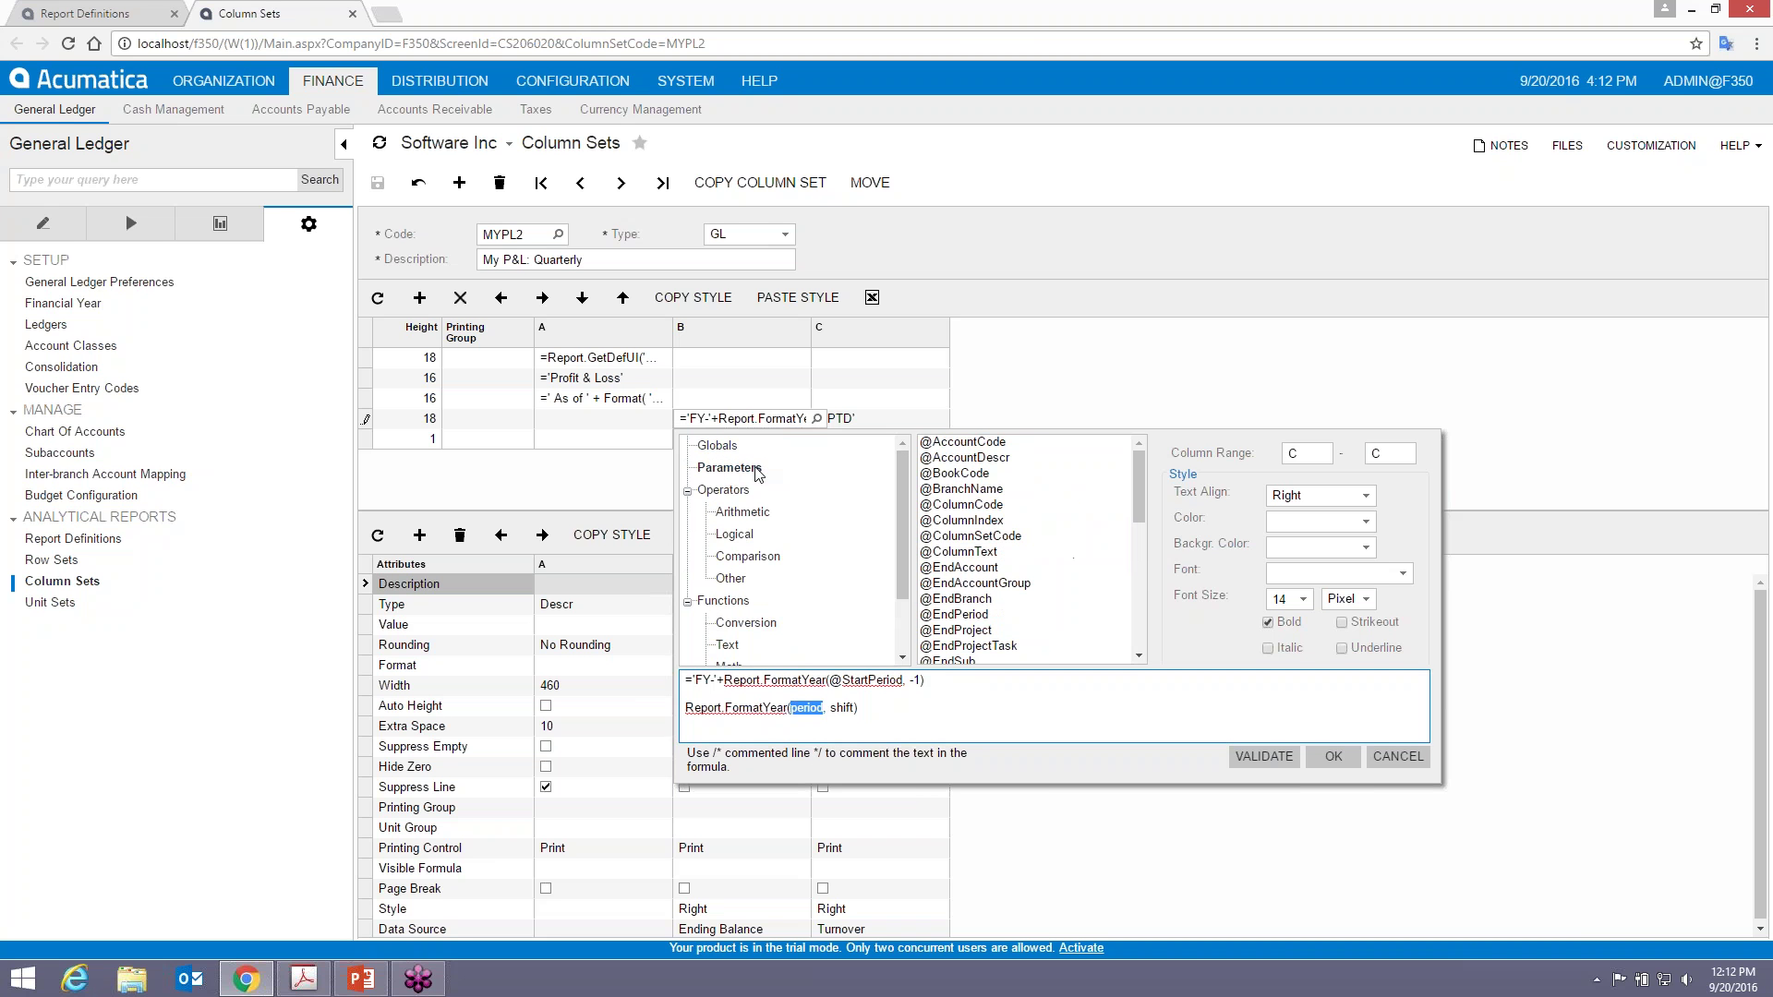
left_click_drag(1138, 499, 1145, 567)
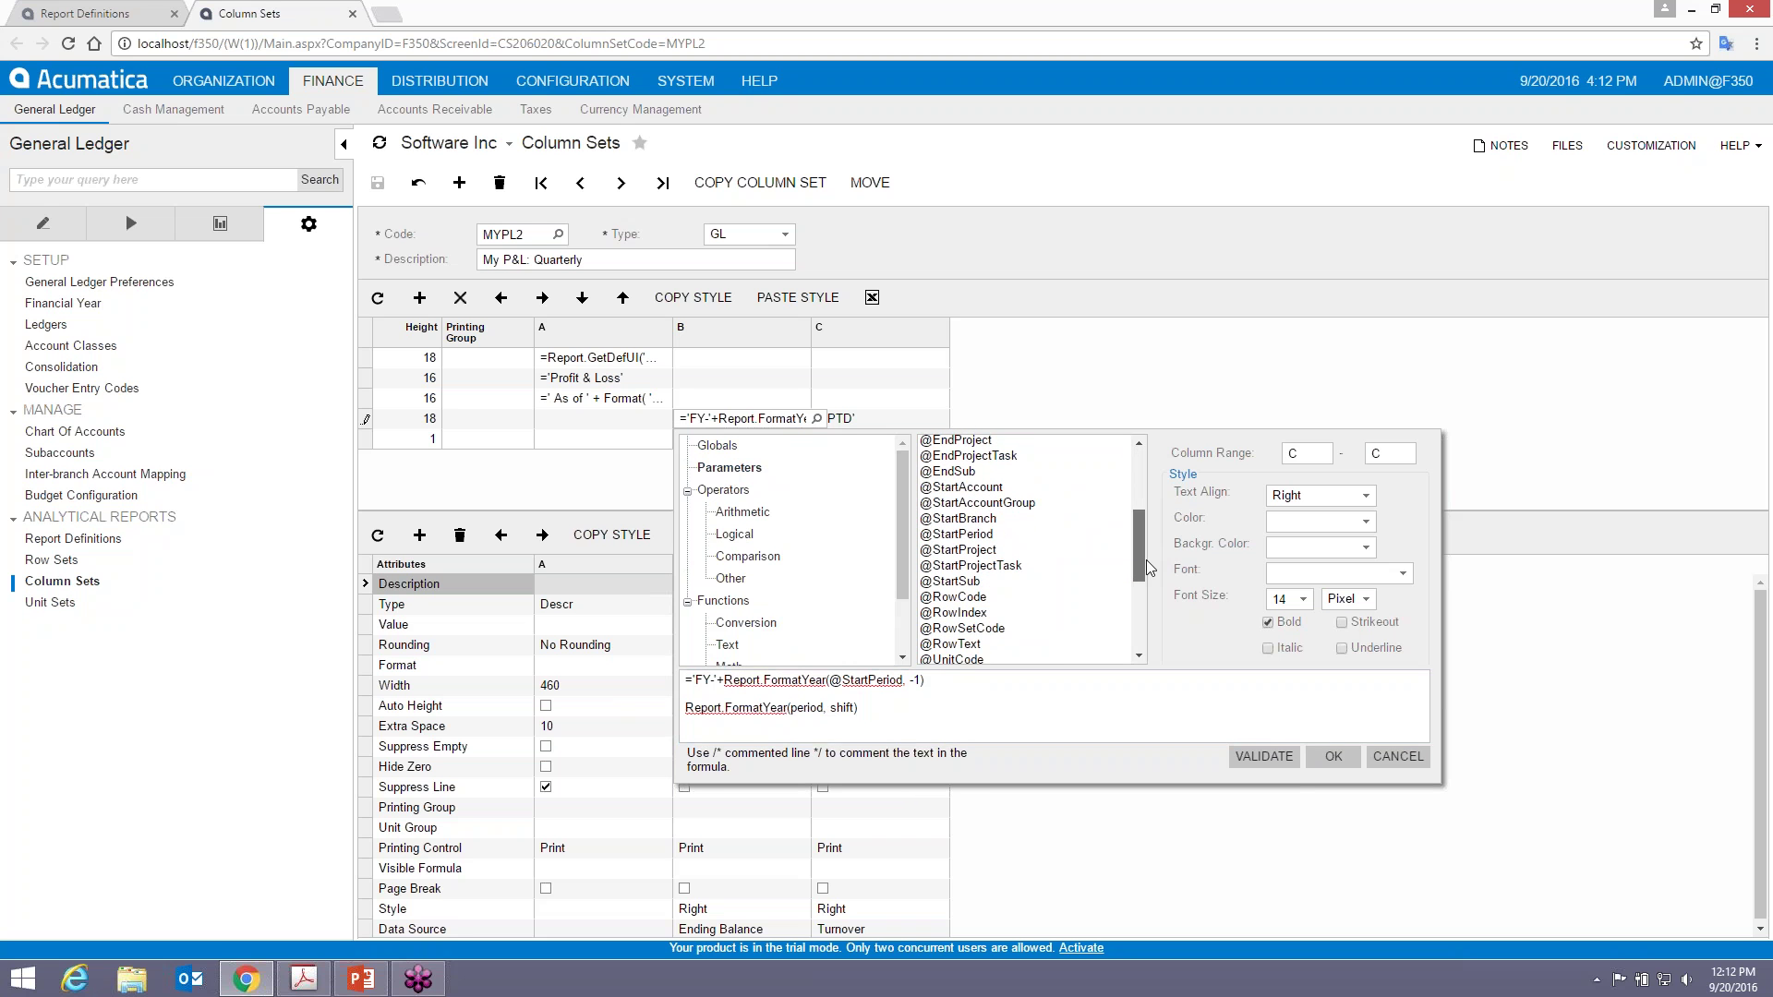
double_click(962, 535)
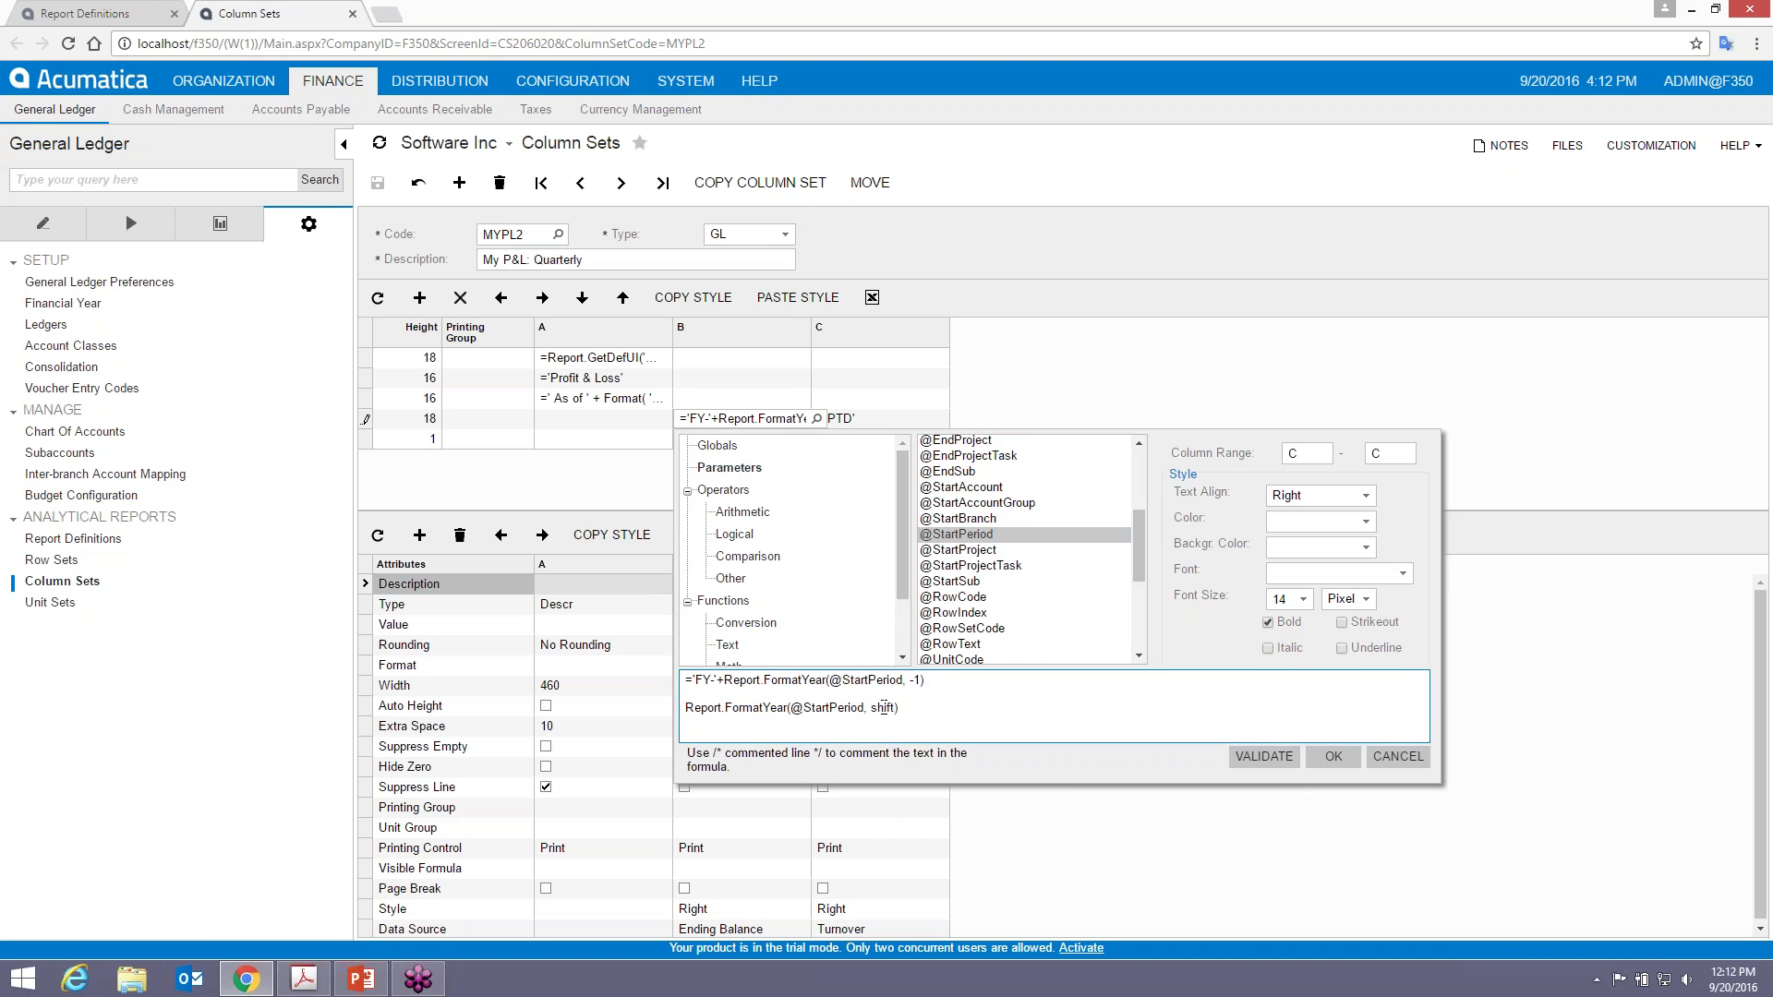
type("-1")
left_click_drag(899, 708, 653, 725)
key("Delete")
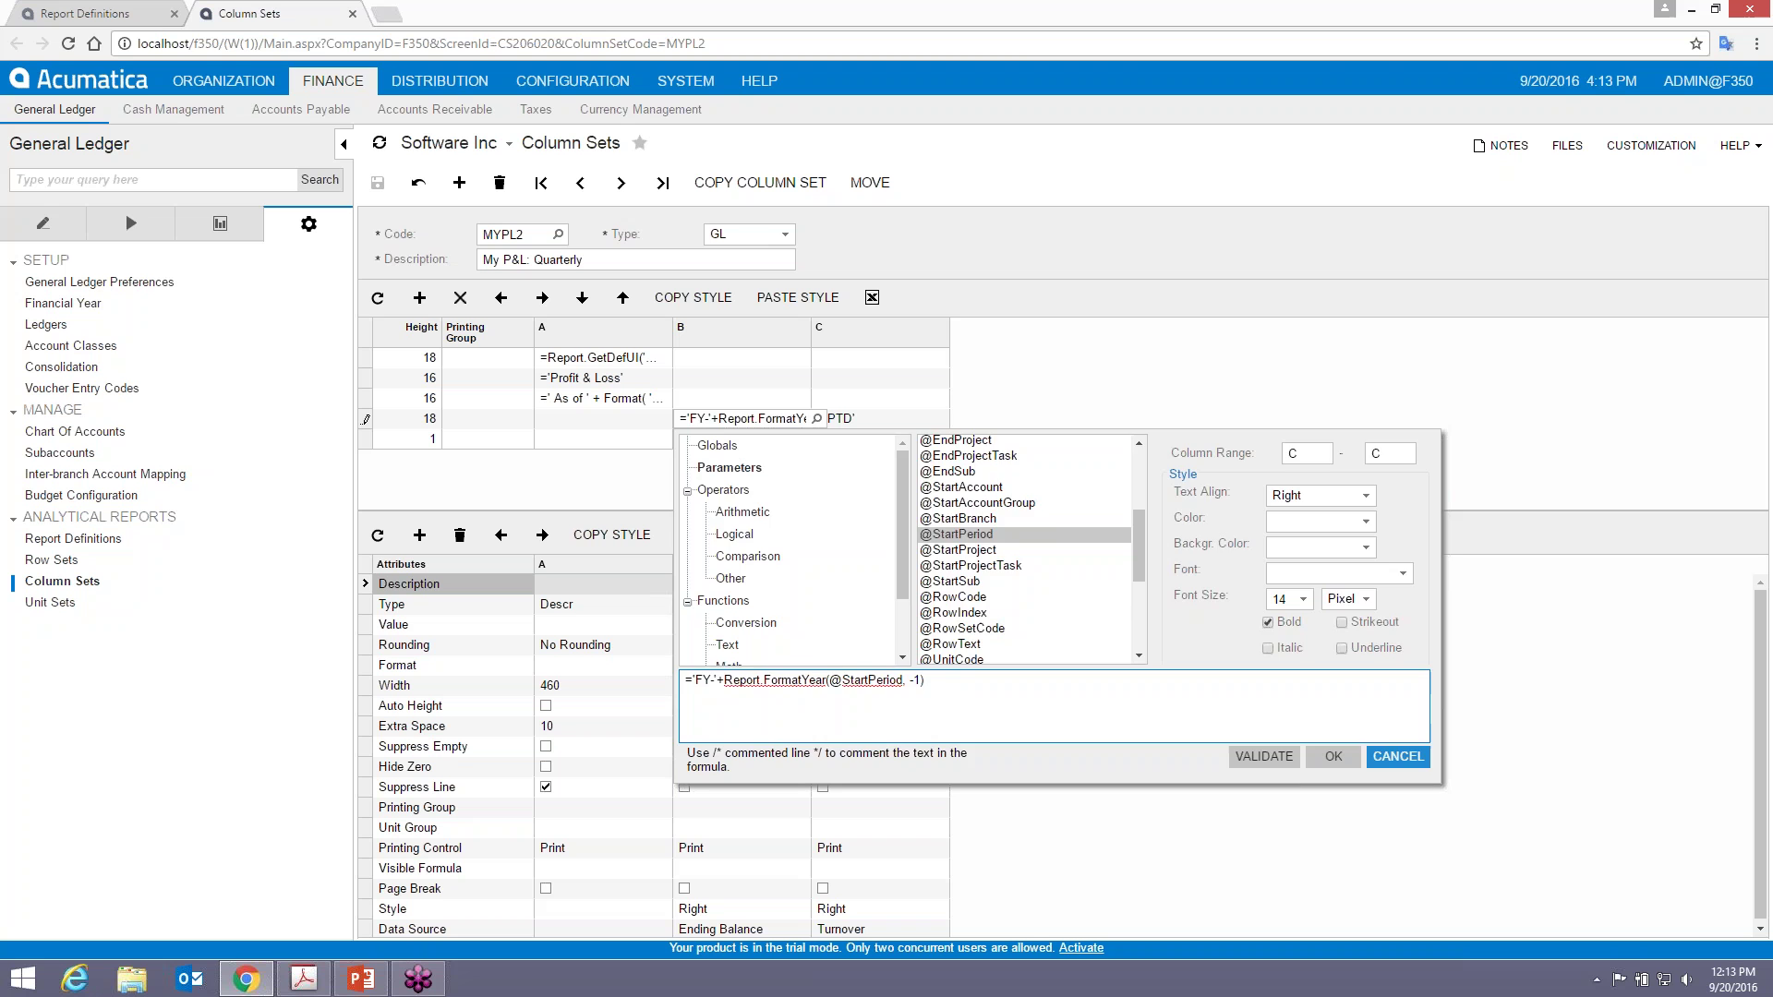
left_click(1416, 757)
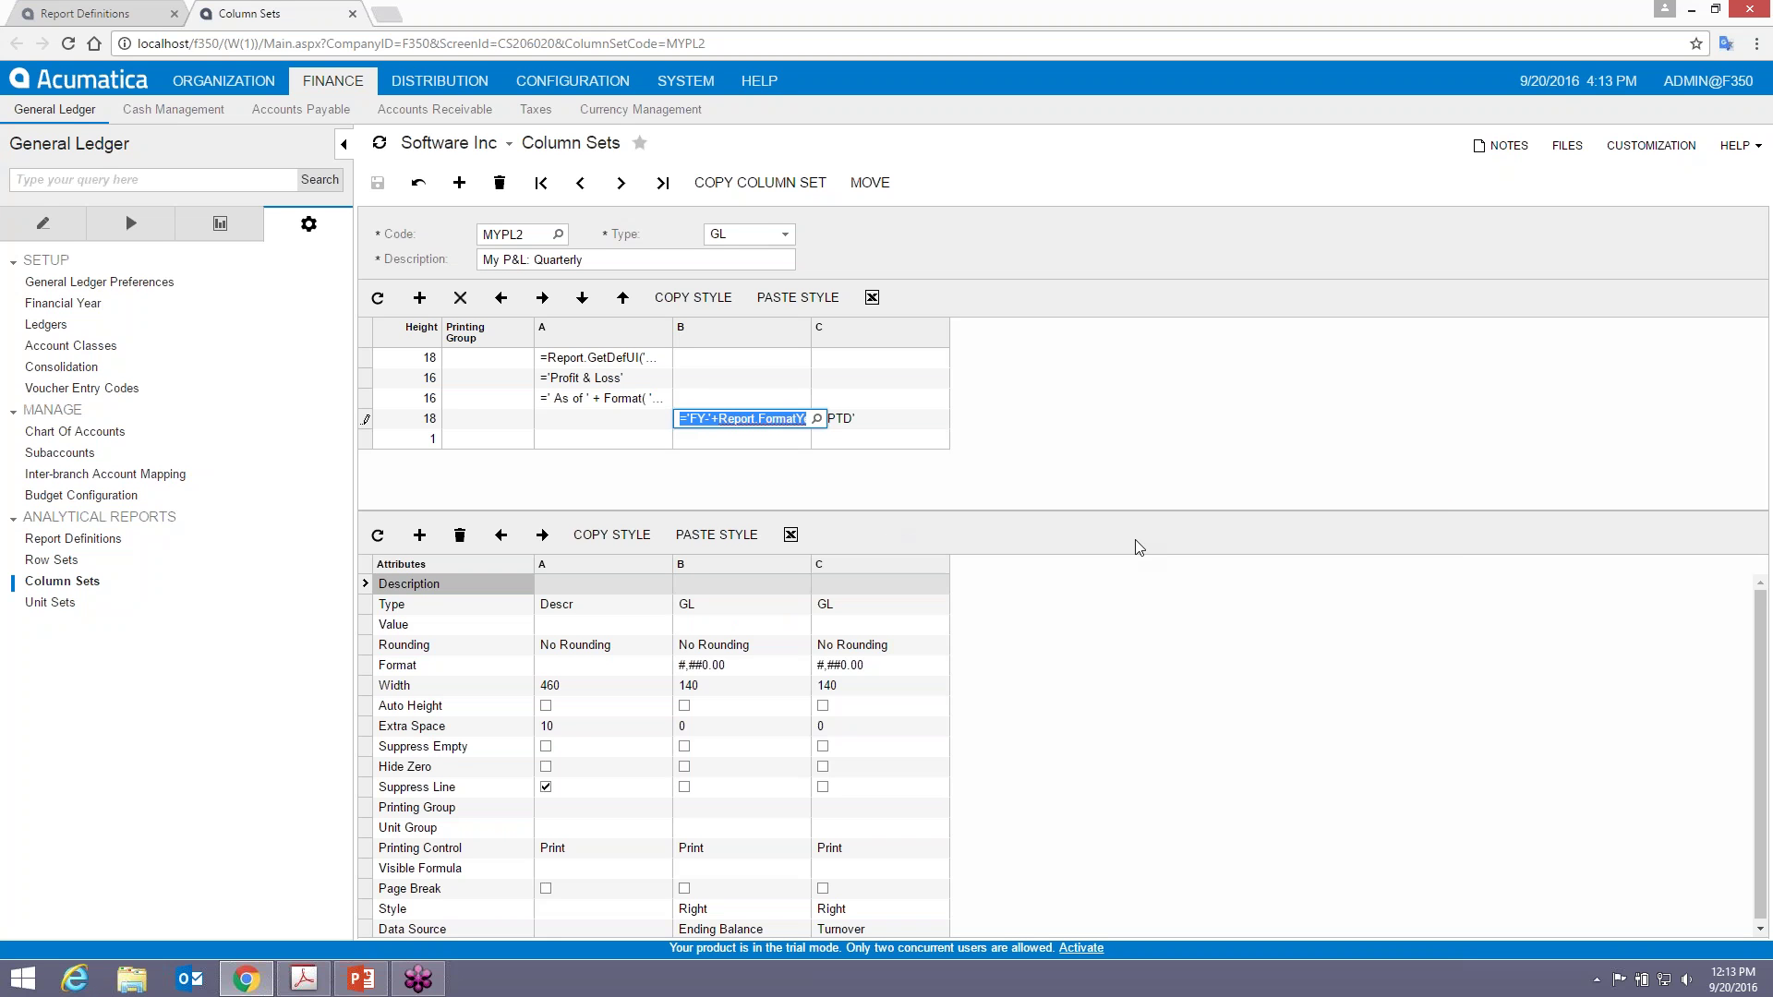
- Set column B's data source to Start and End Period 12 with year offset -1, and save
key("alt+Tab")
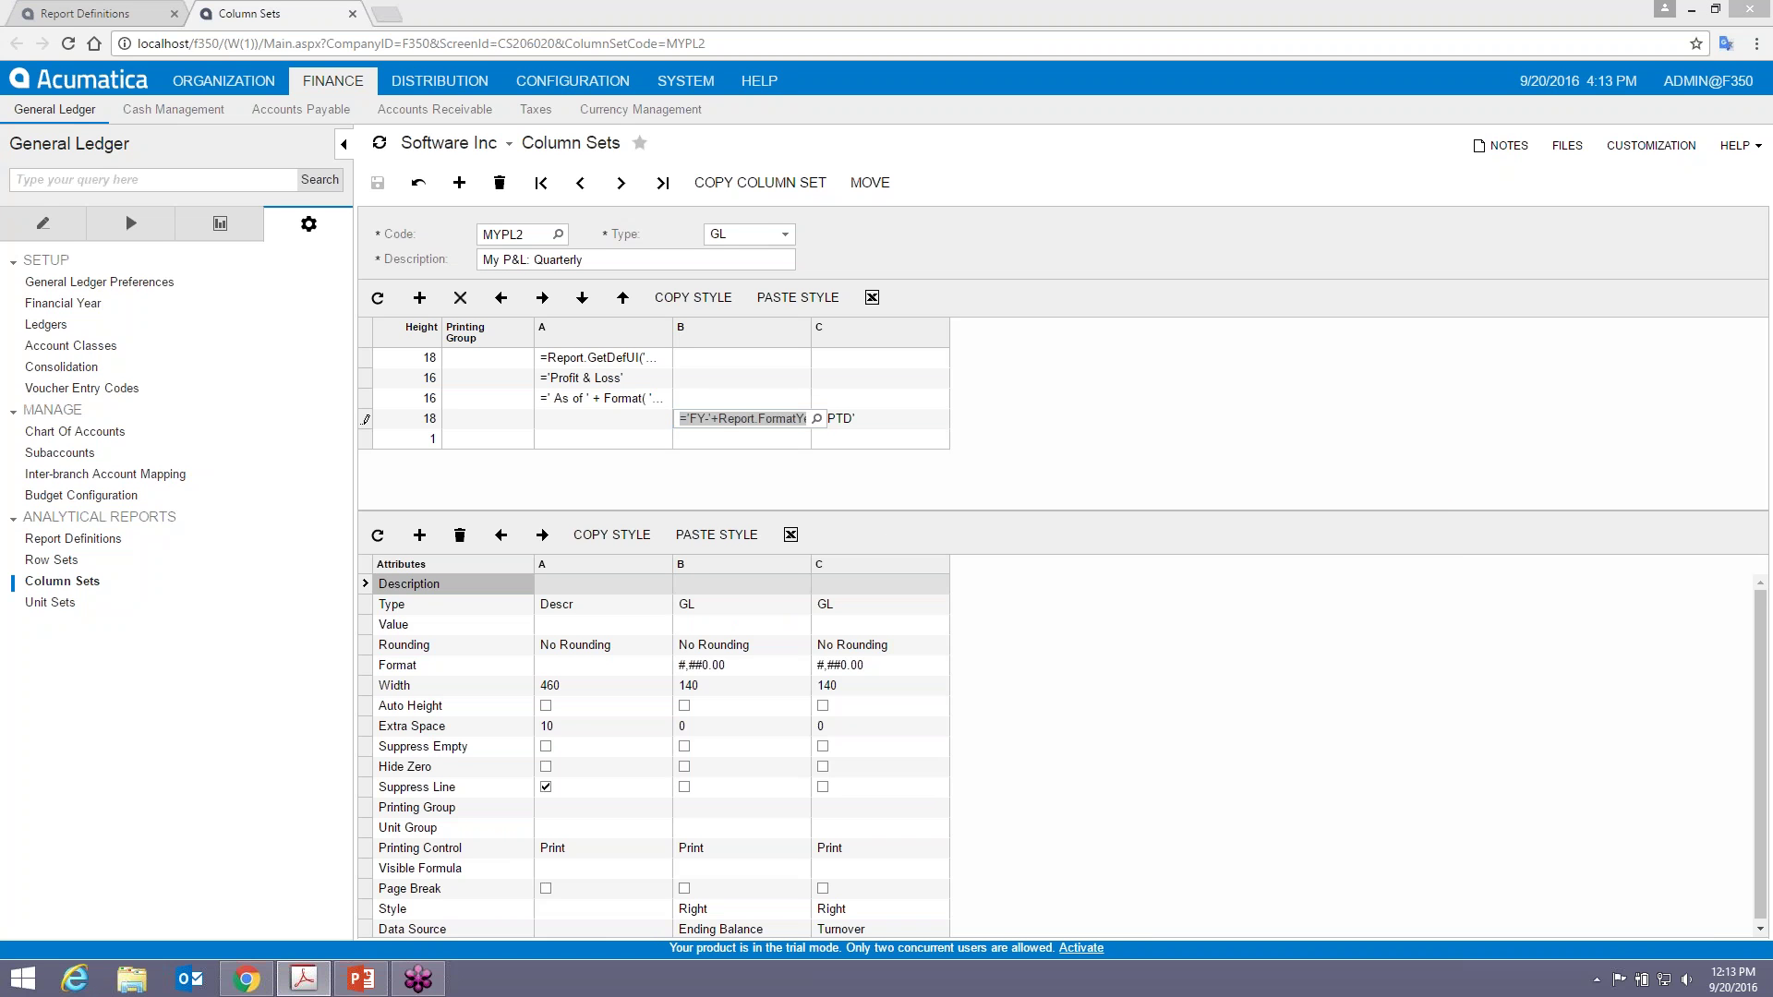
left_click(766, 927)
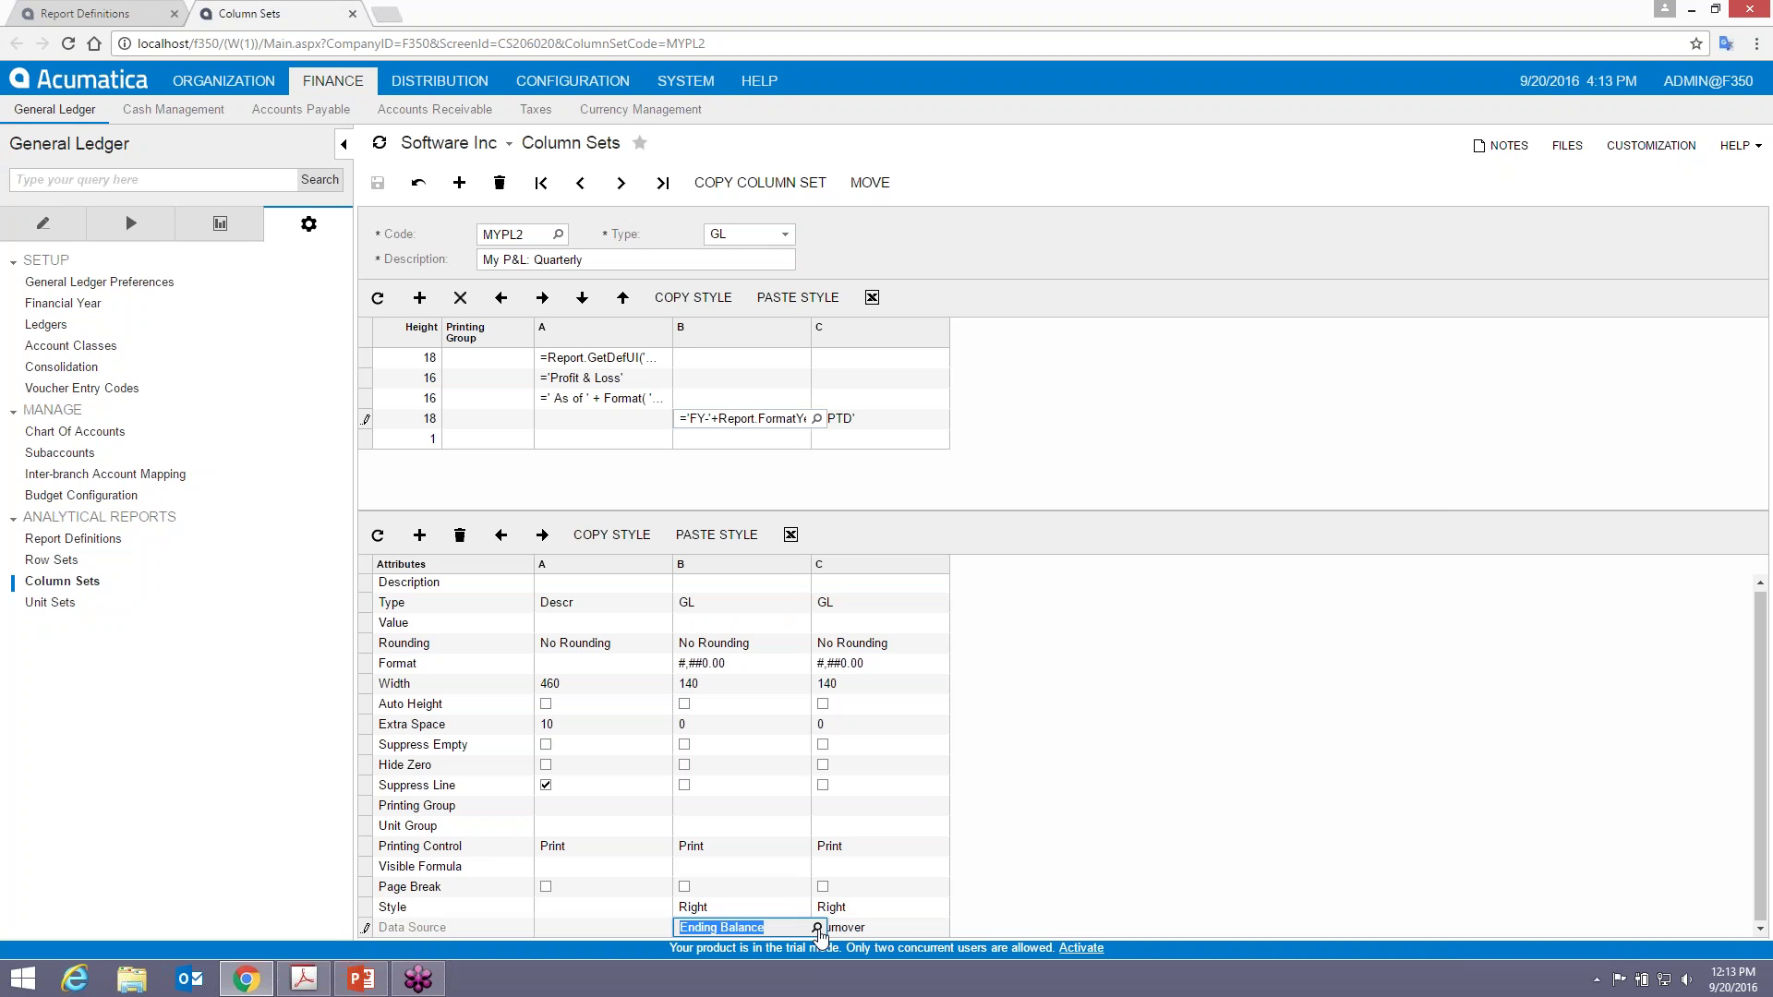
left_click(818, 929)
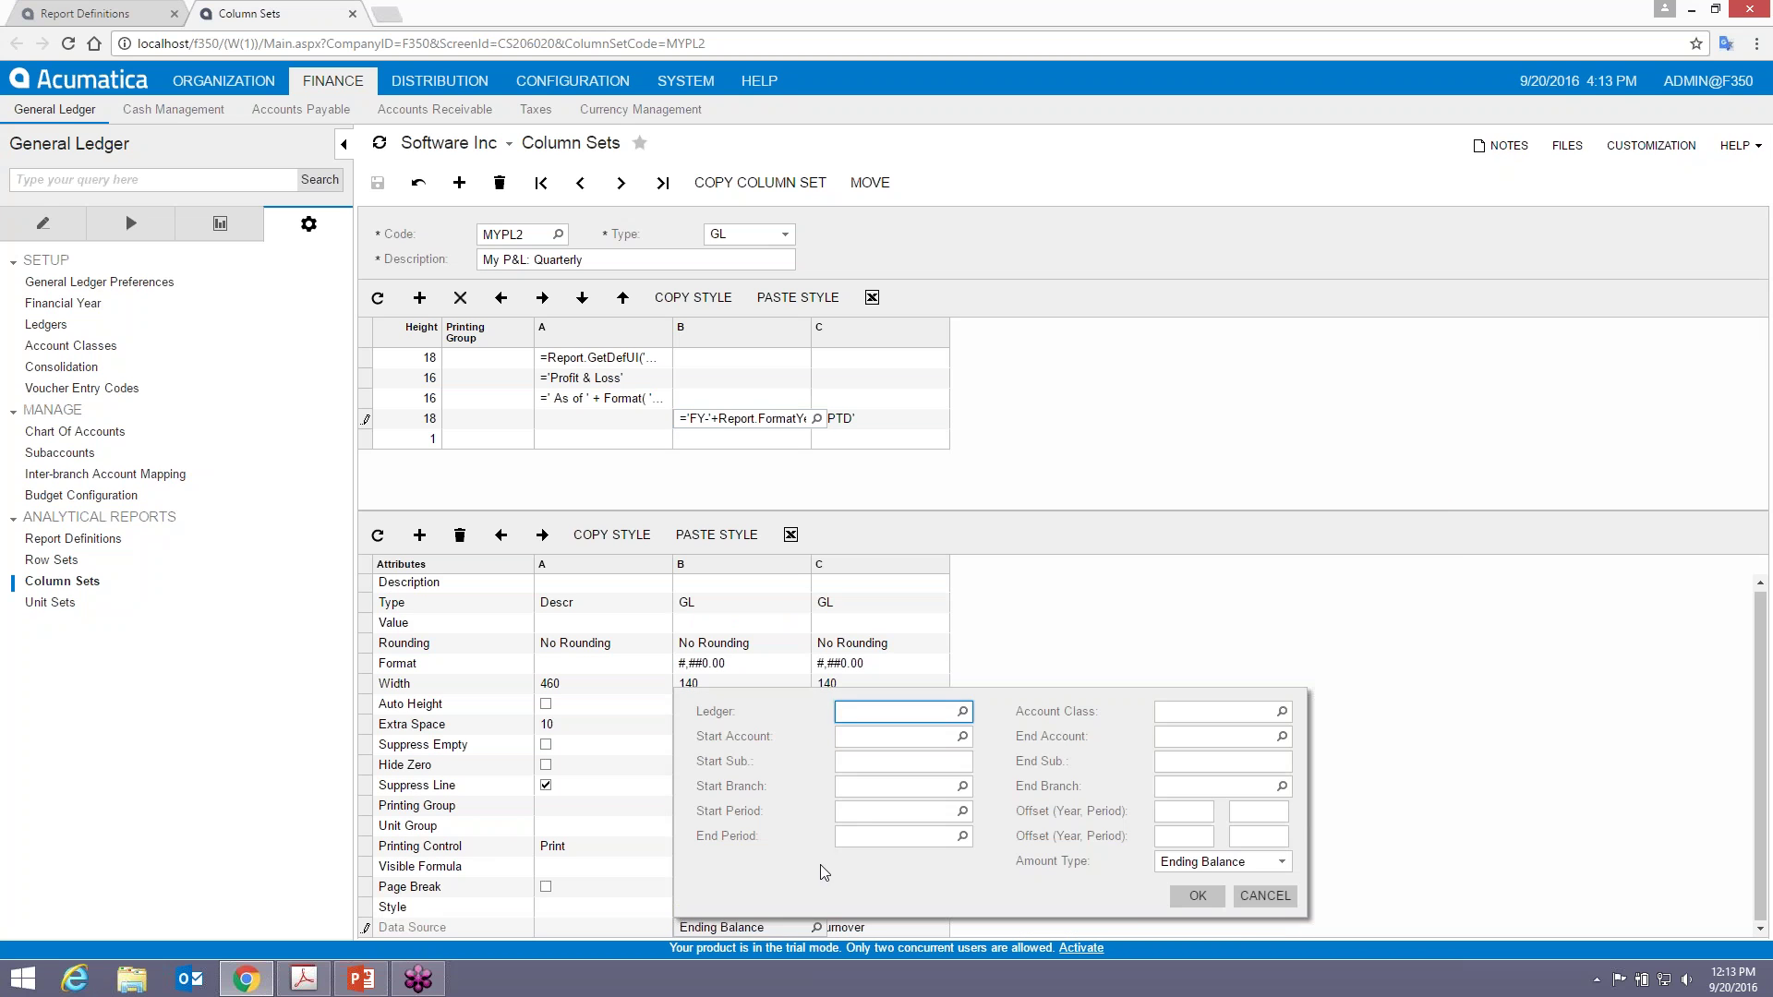
left_click(869, 820)
type("12-")
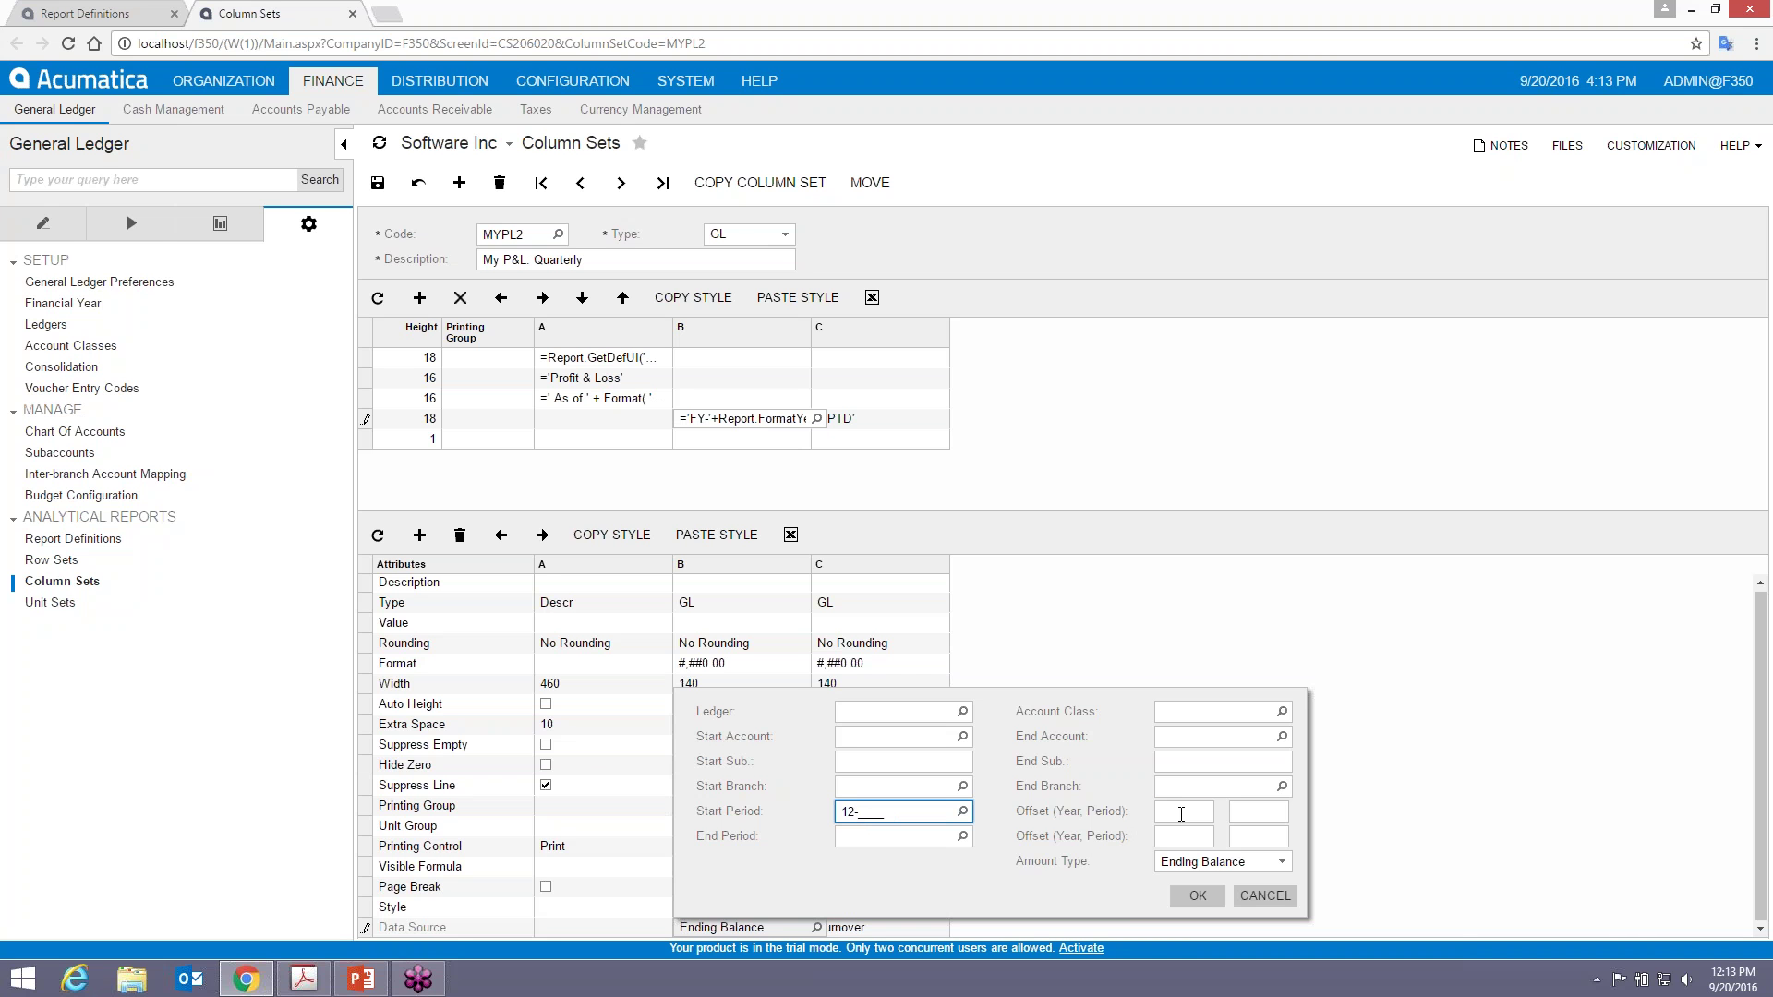
key("Tab")
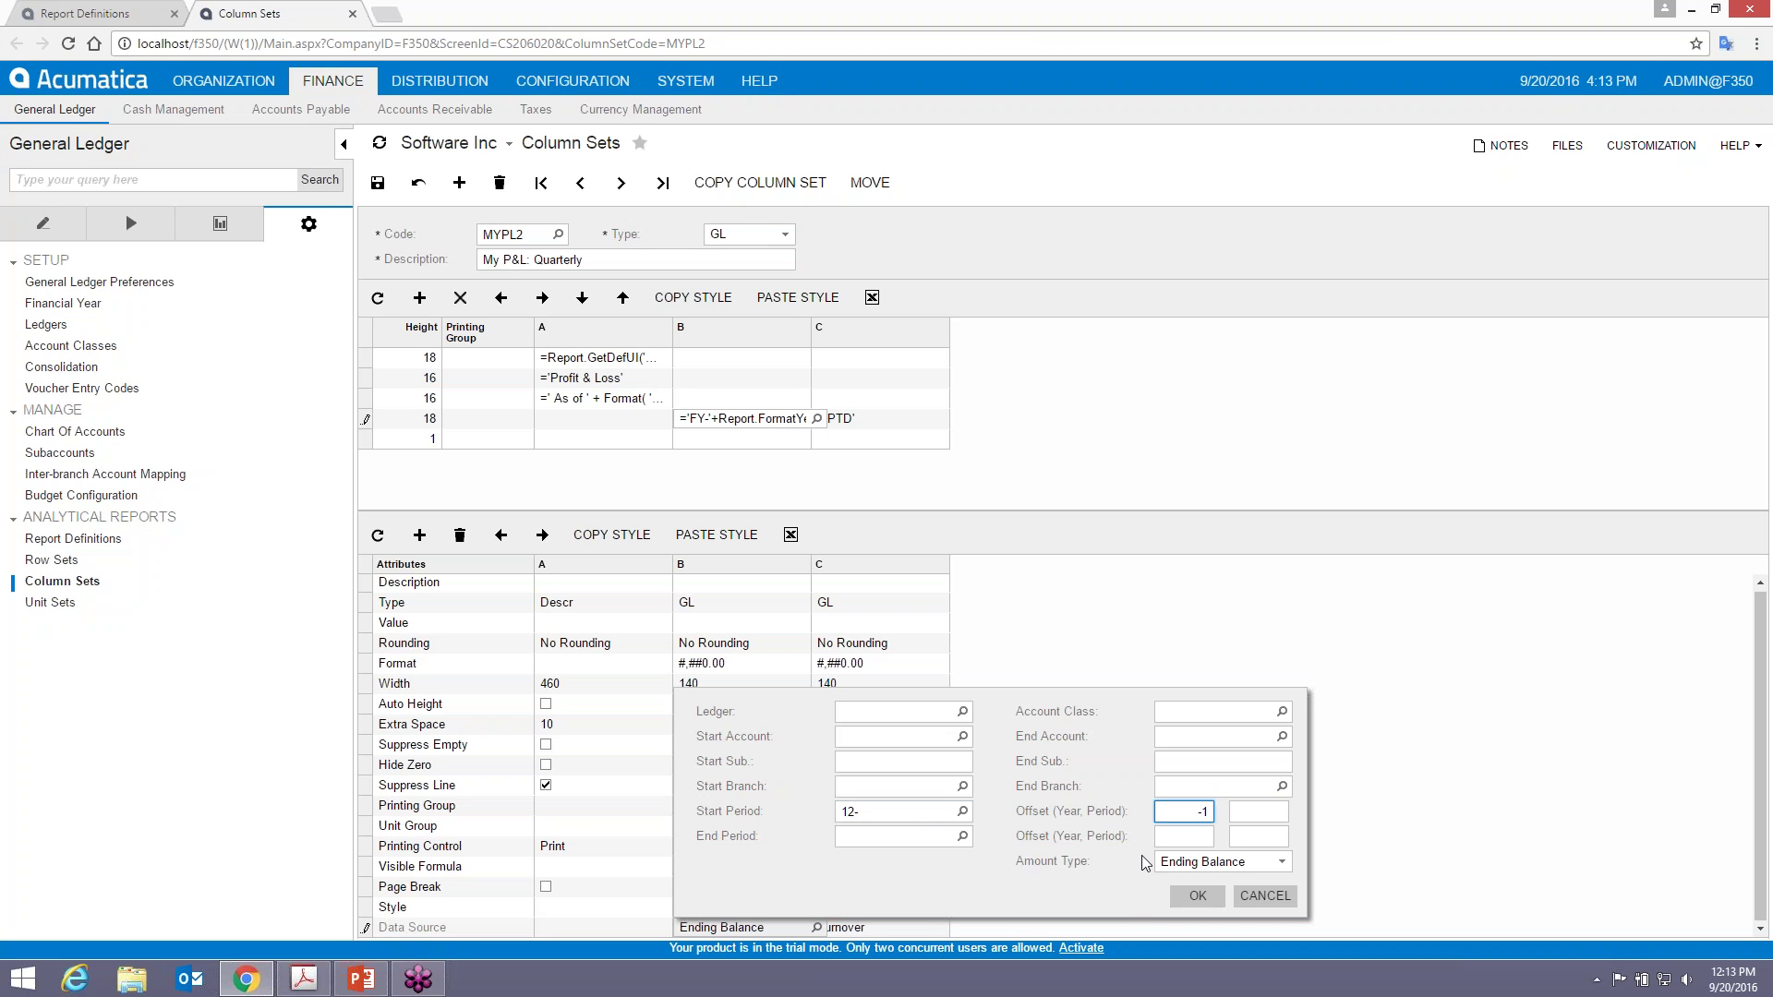
key("Tab")
key("Tab")
type("12")
key("Tab")
type("-1")
key("Tab")
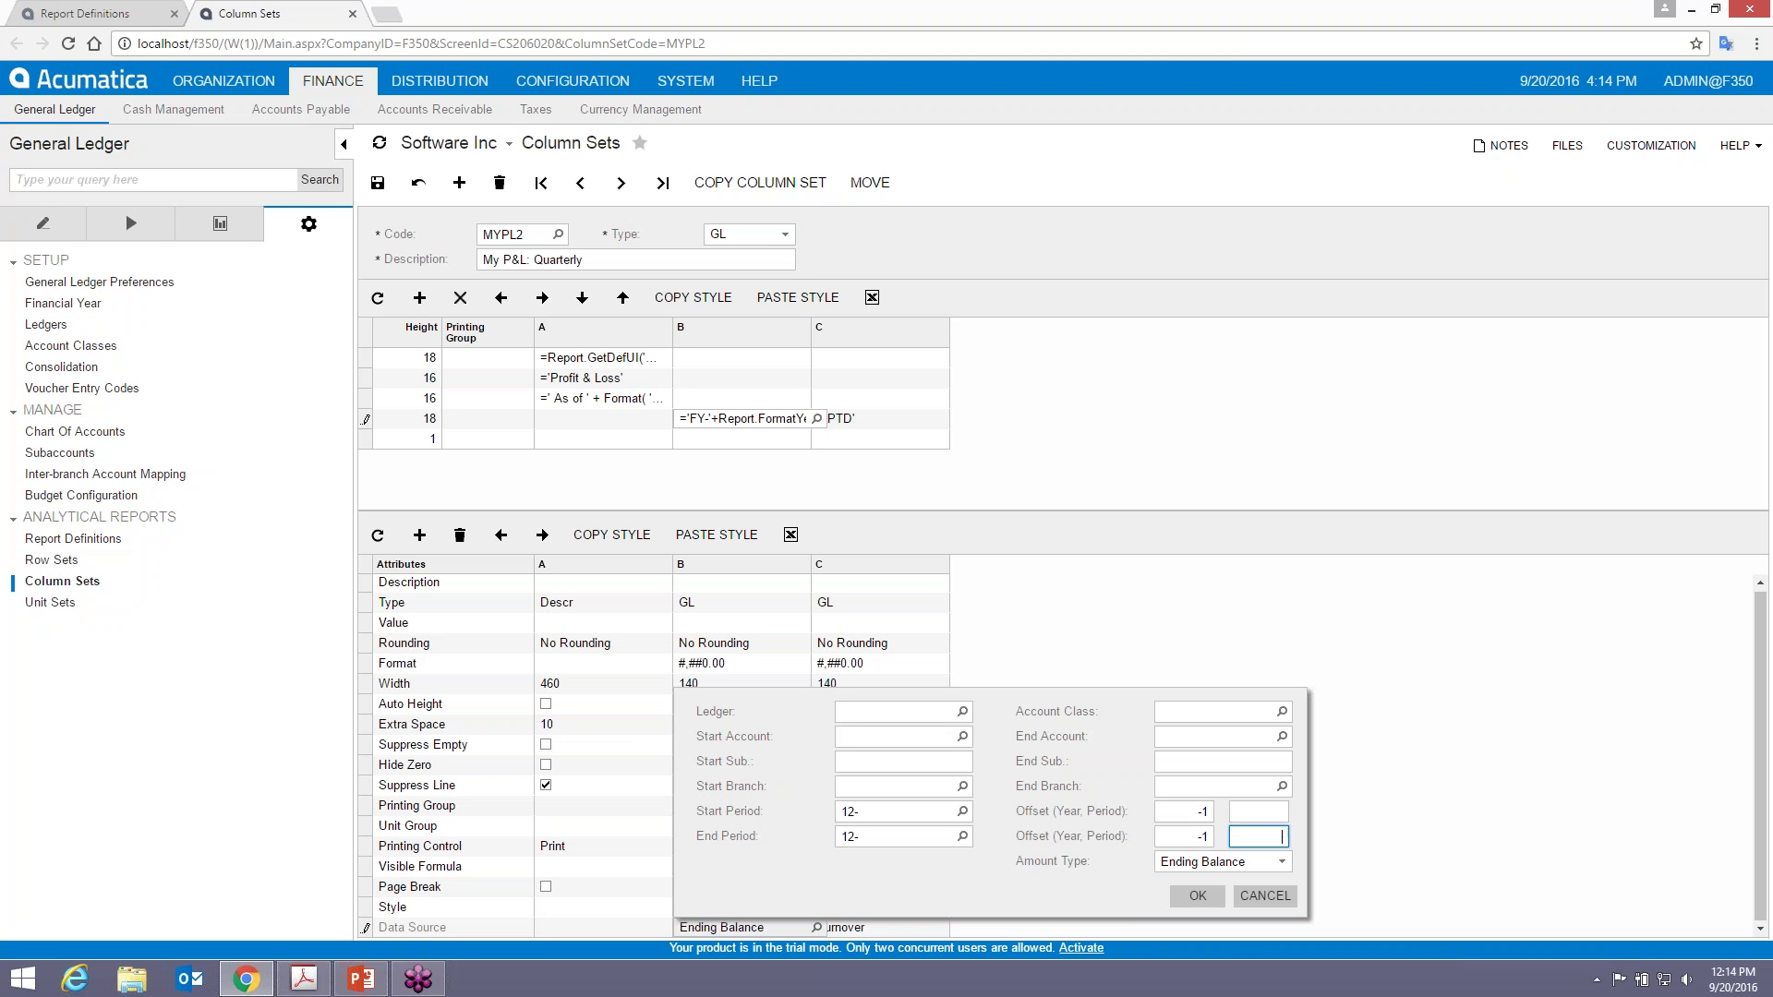
left_click(1197, 896)
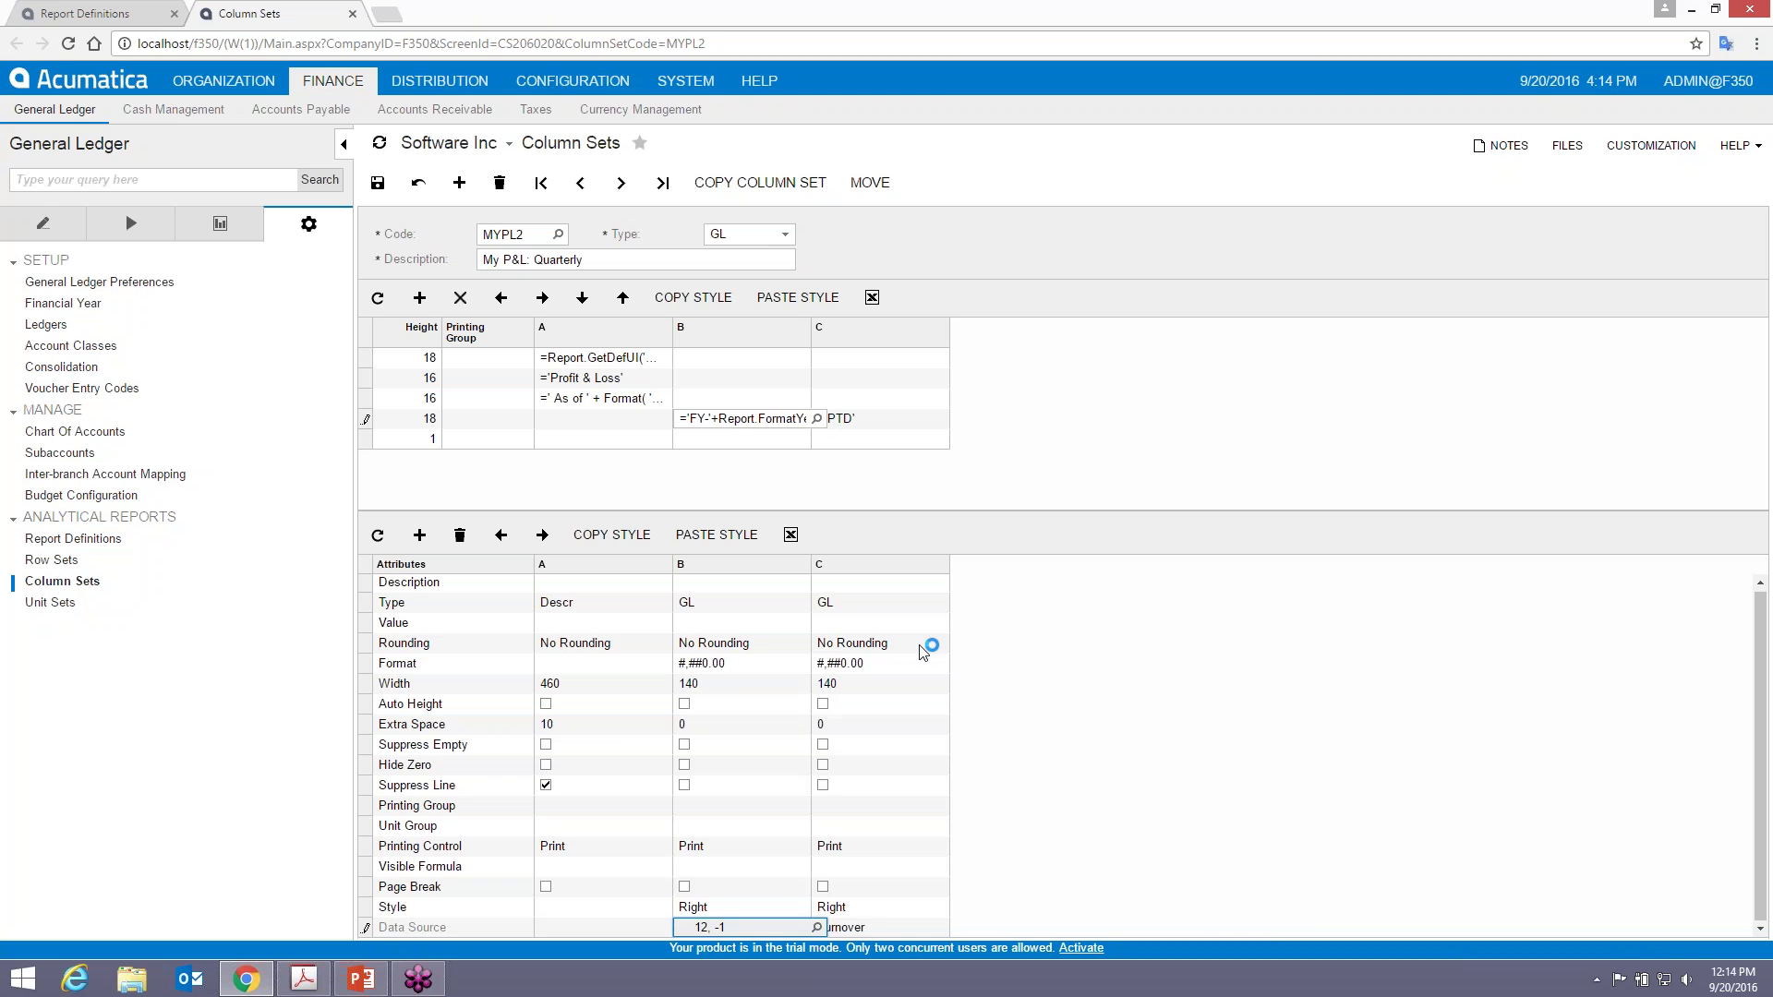
left_click(378, 182)
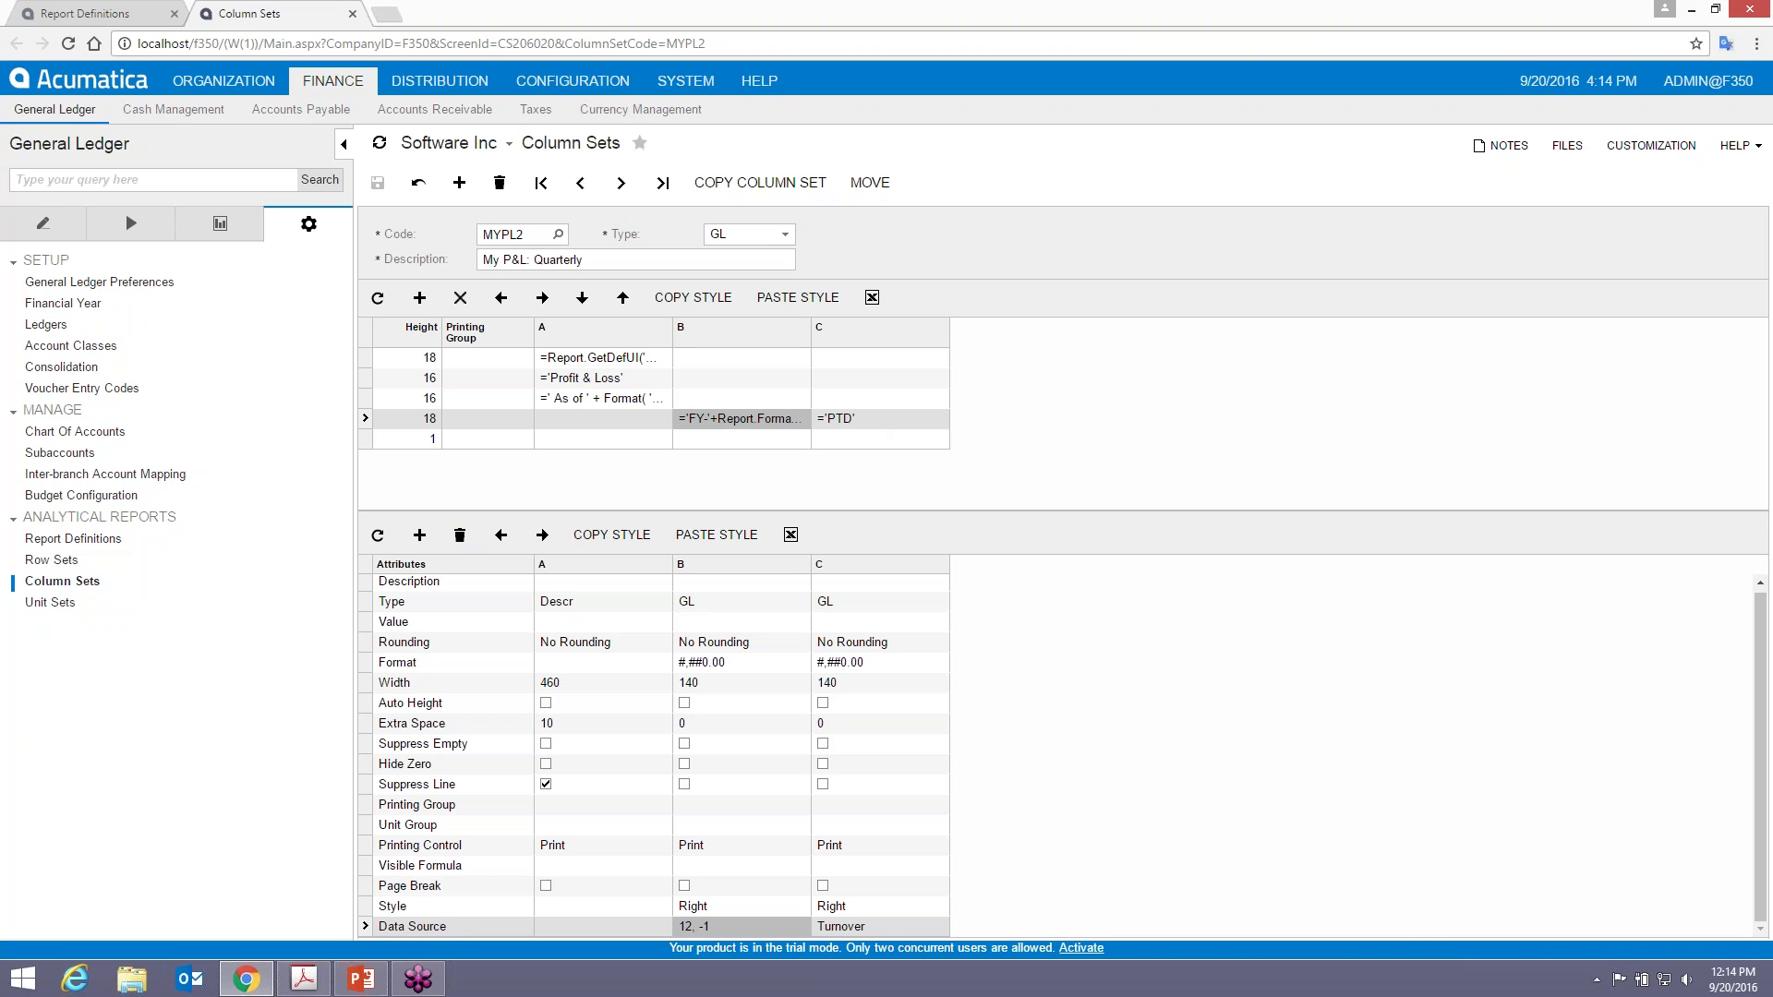
- In column C's header formula editor, type ='Q1-' and insert the FormatYear(period) function
key("alt+Tab")
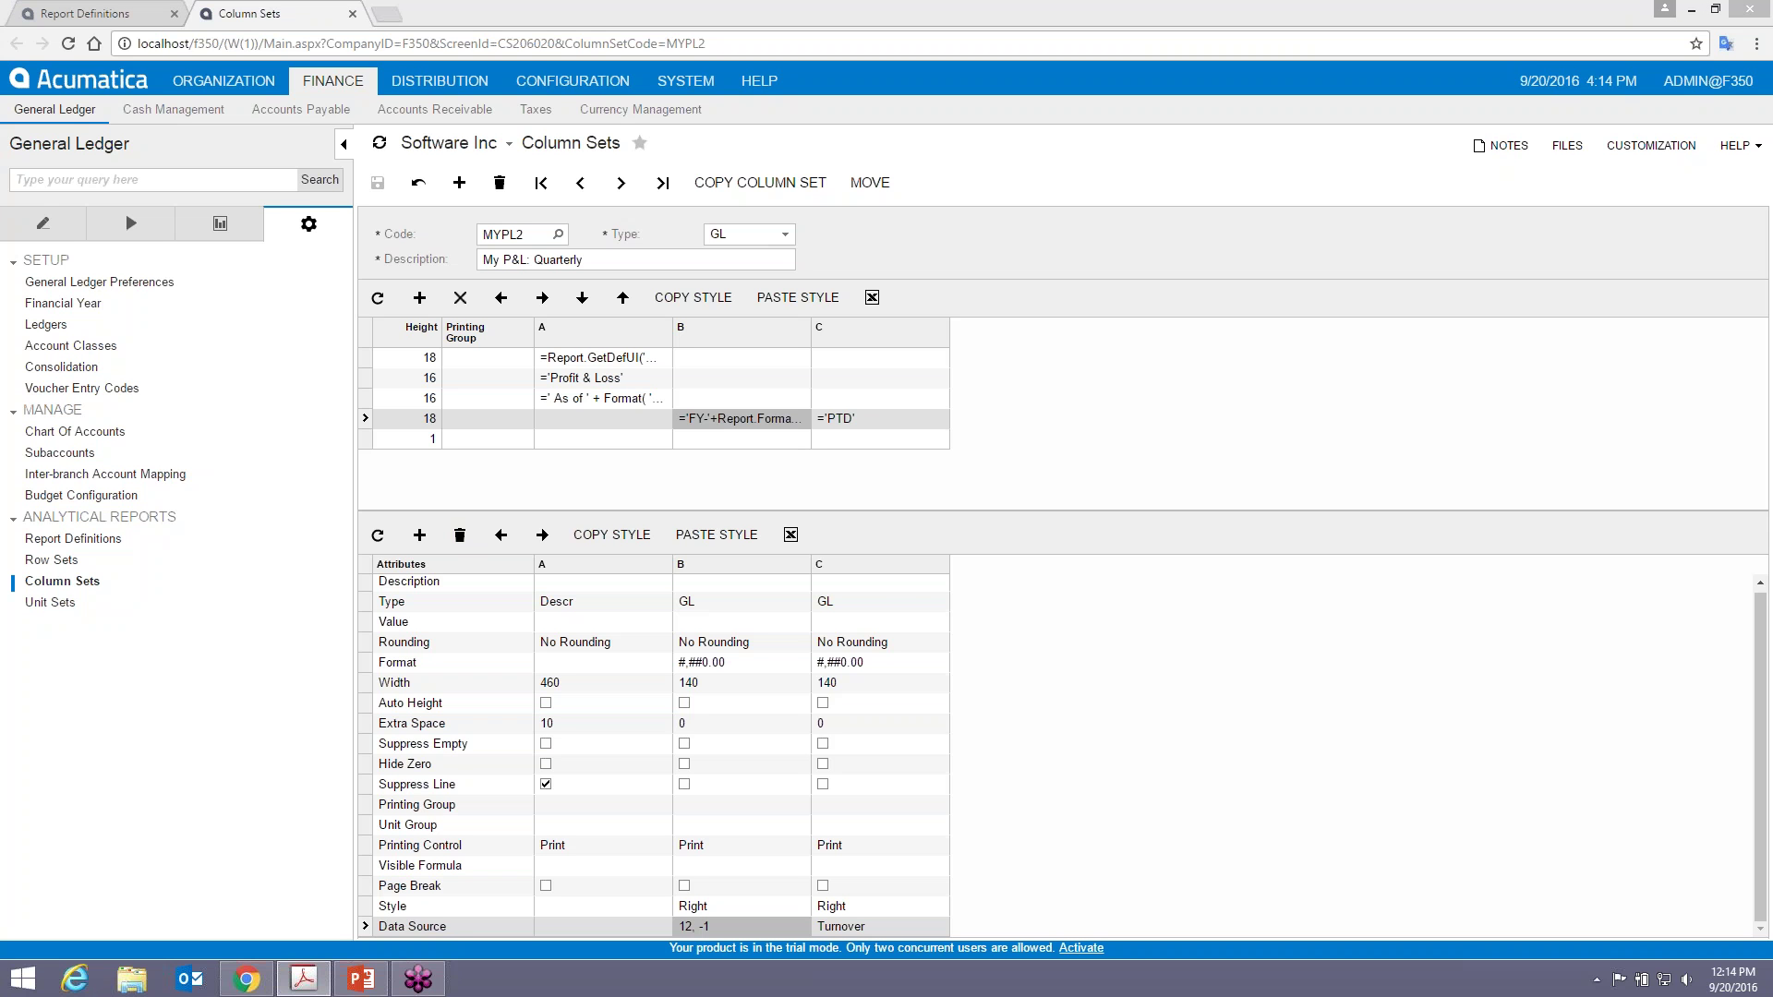
left_click(895, 420)
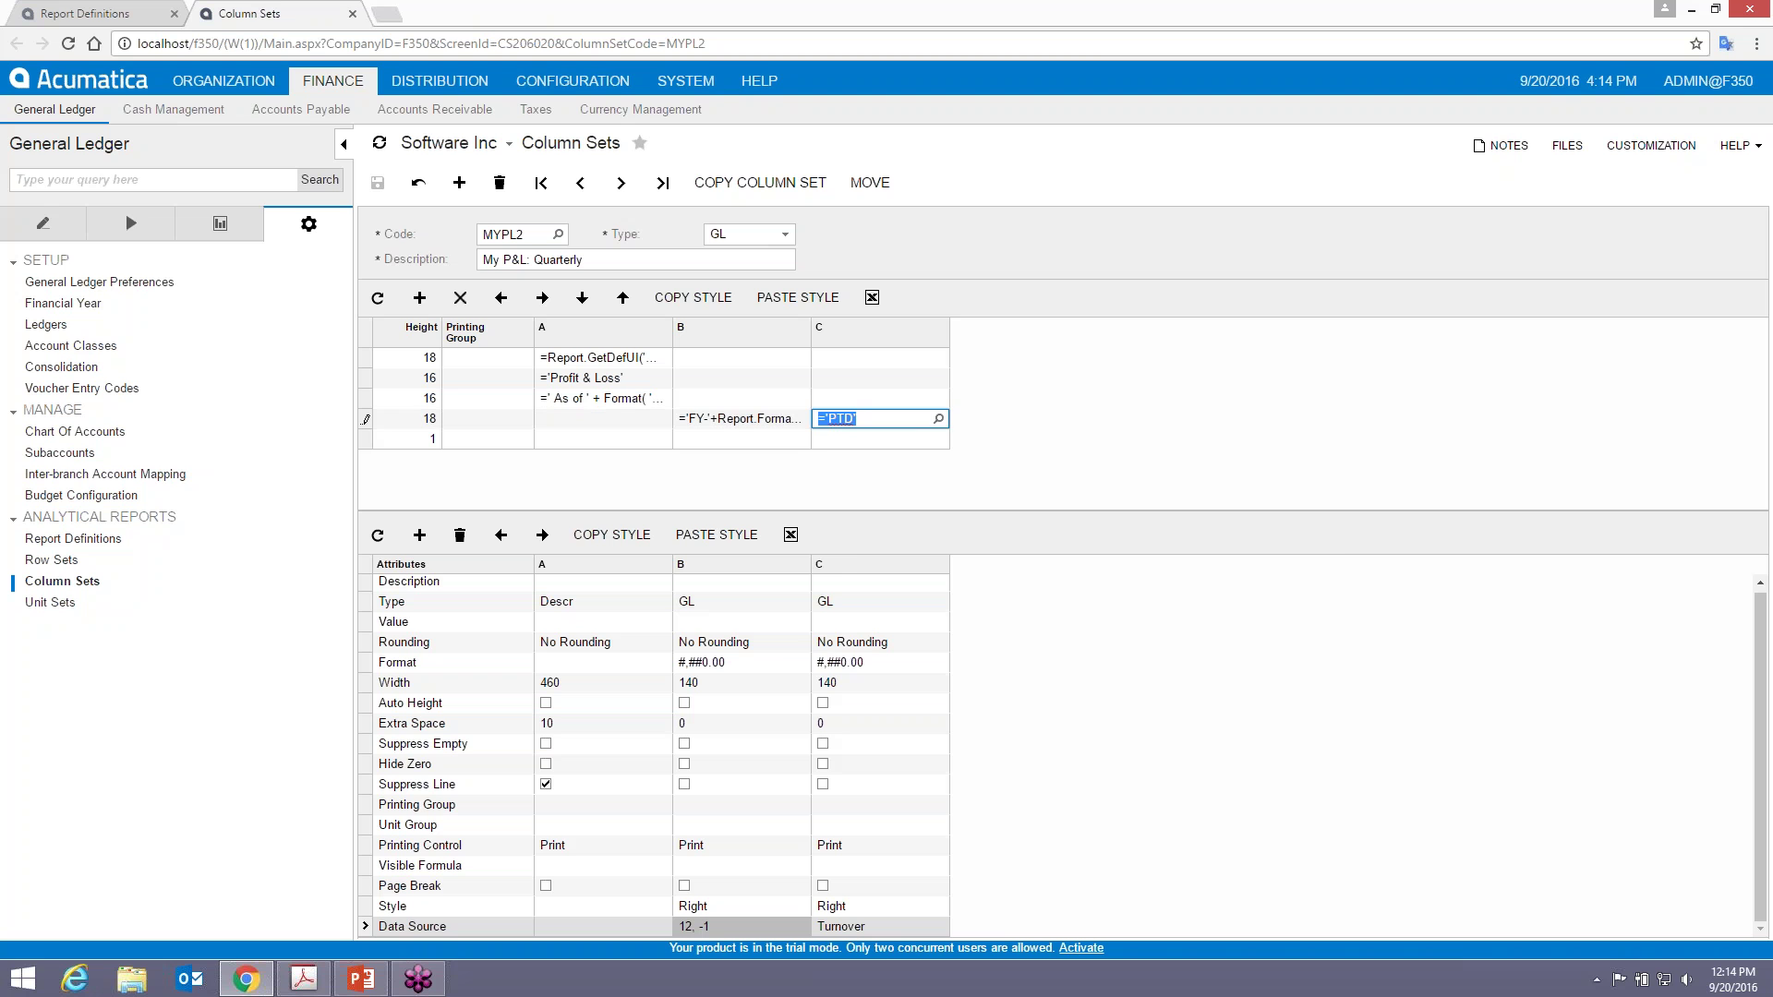
left_click(938, 419)
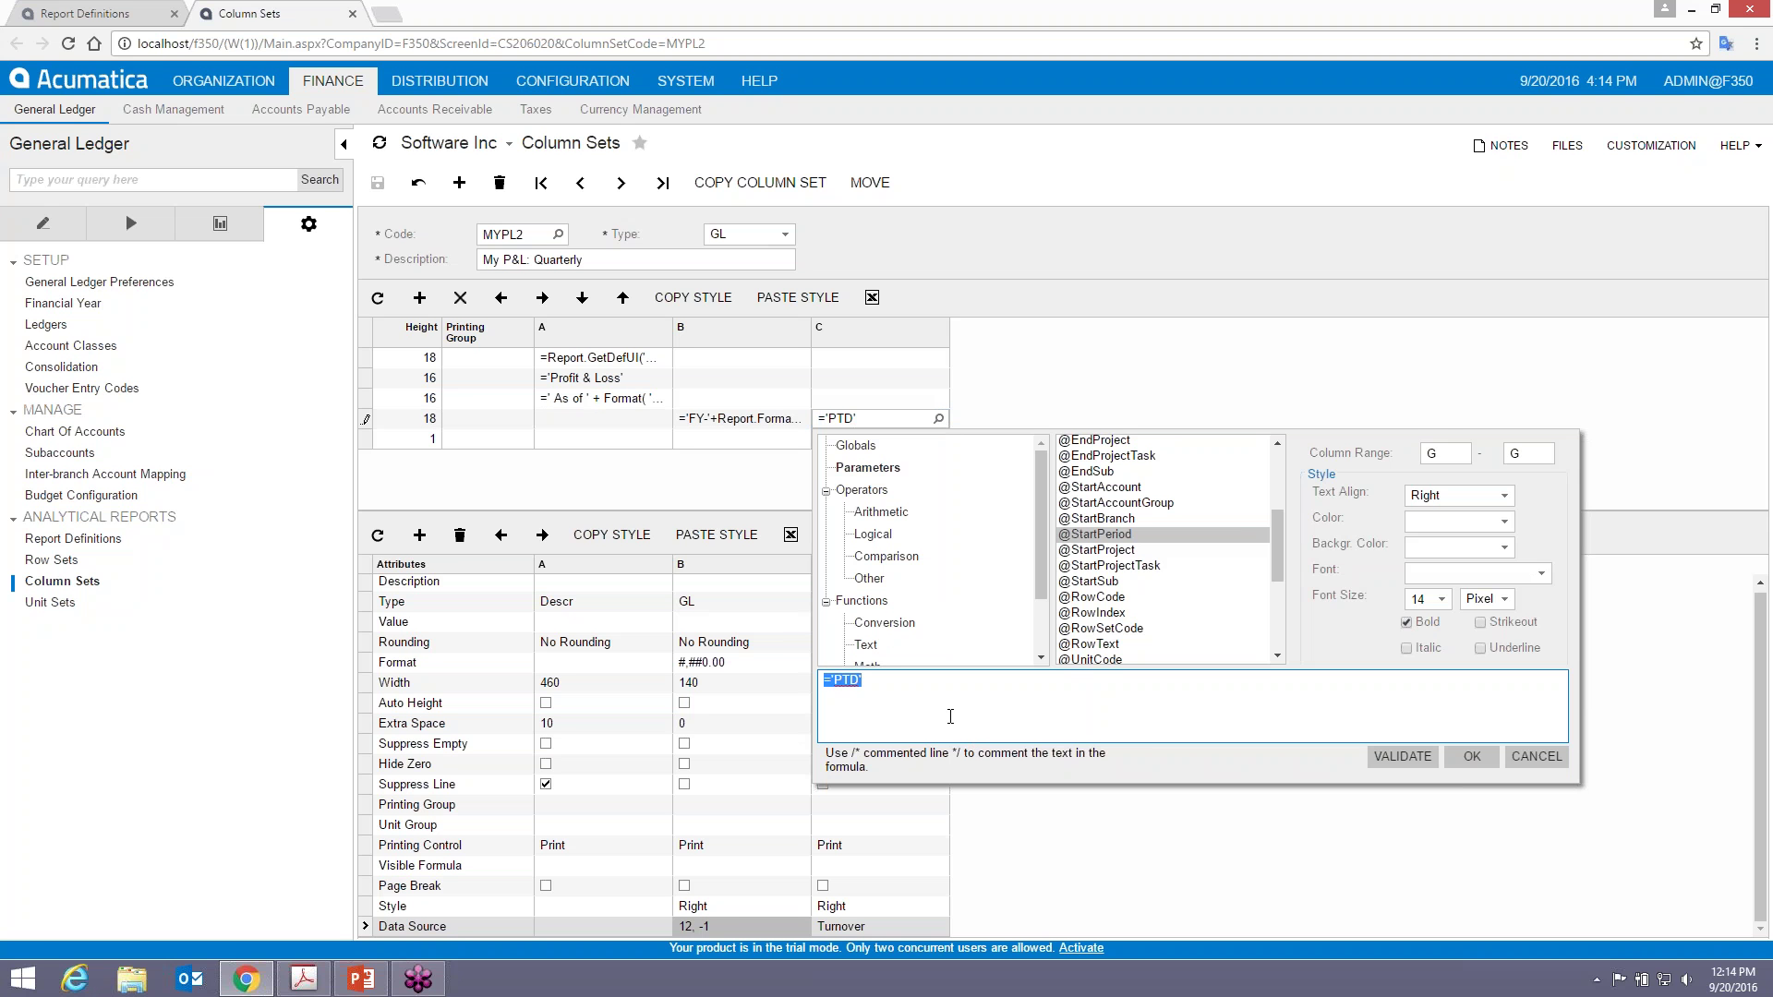
type("='Q1-")
left_click_drag(1038, 558, 1038, 663)
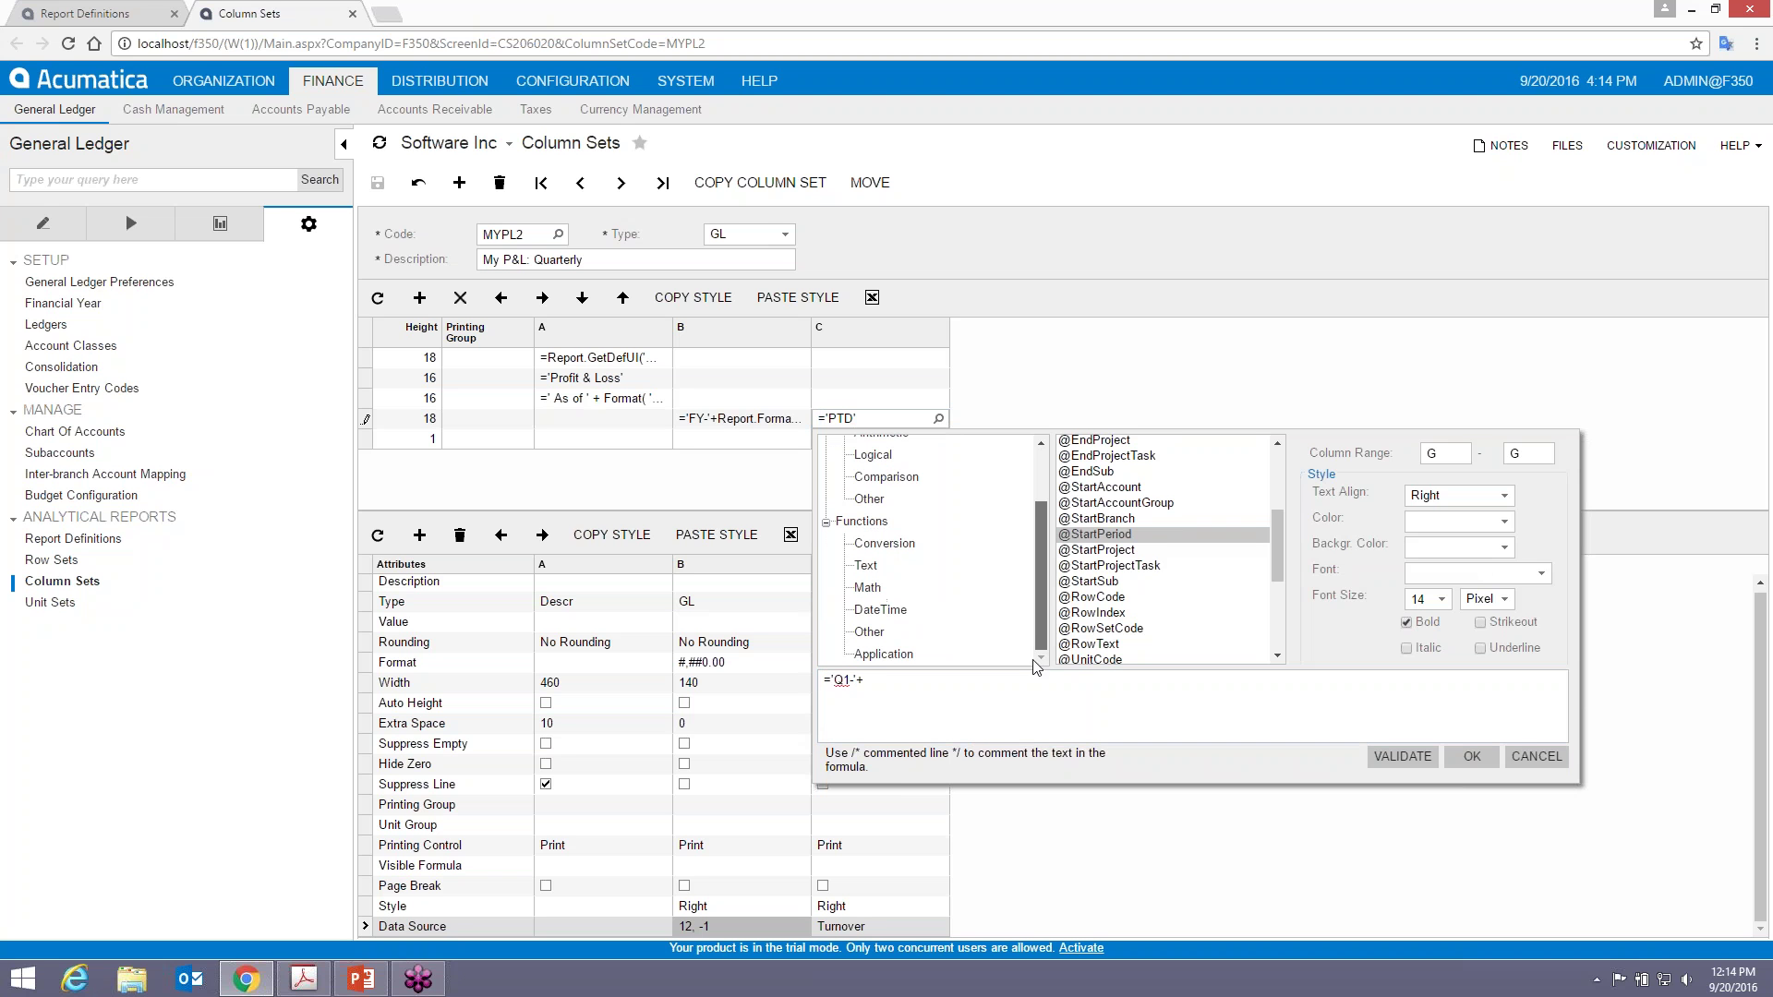
left_click(884, 654)
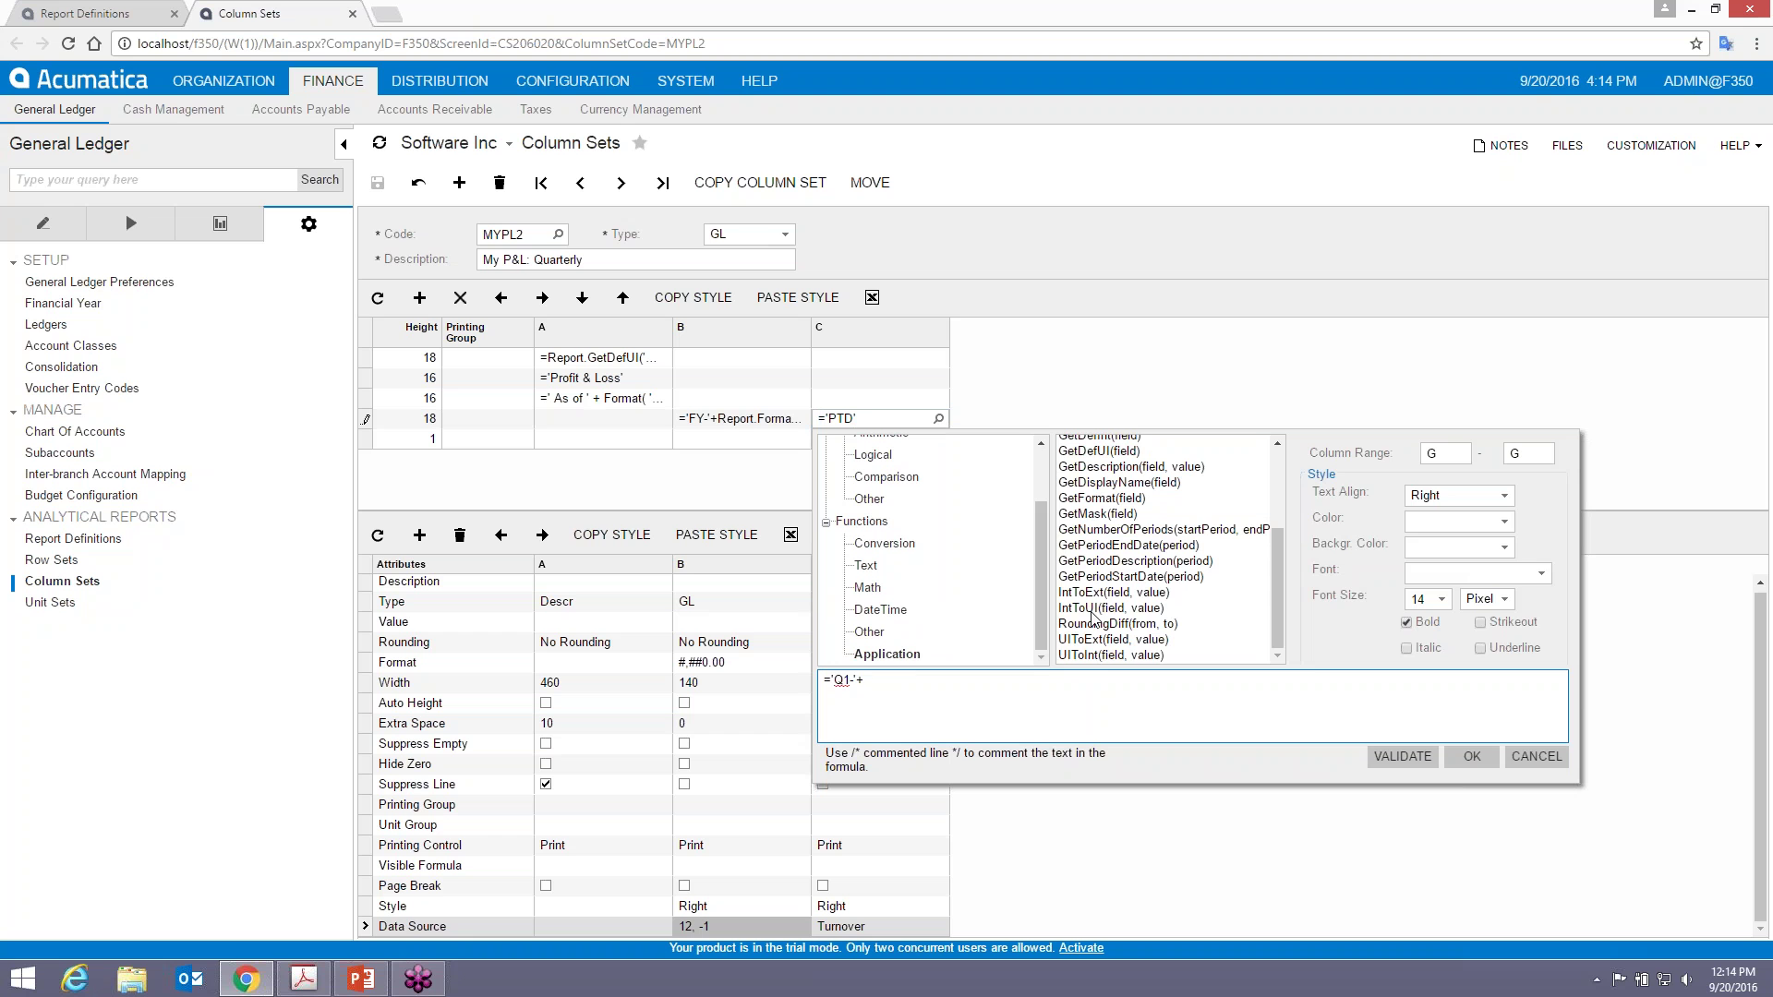
left_click_drag(1276, 595, 1271, 515)
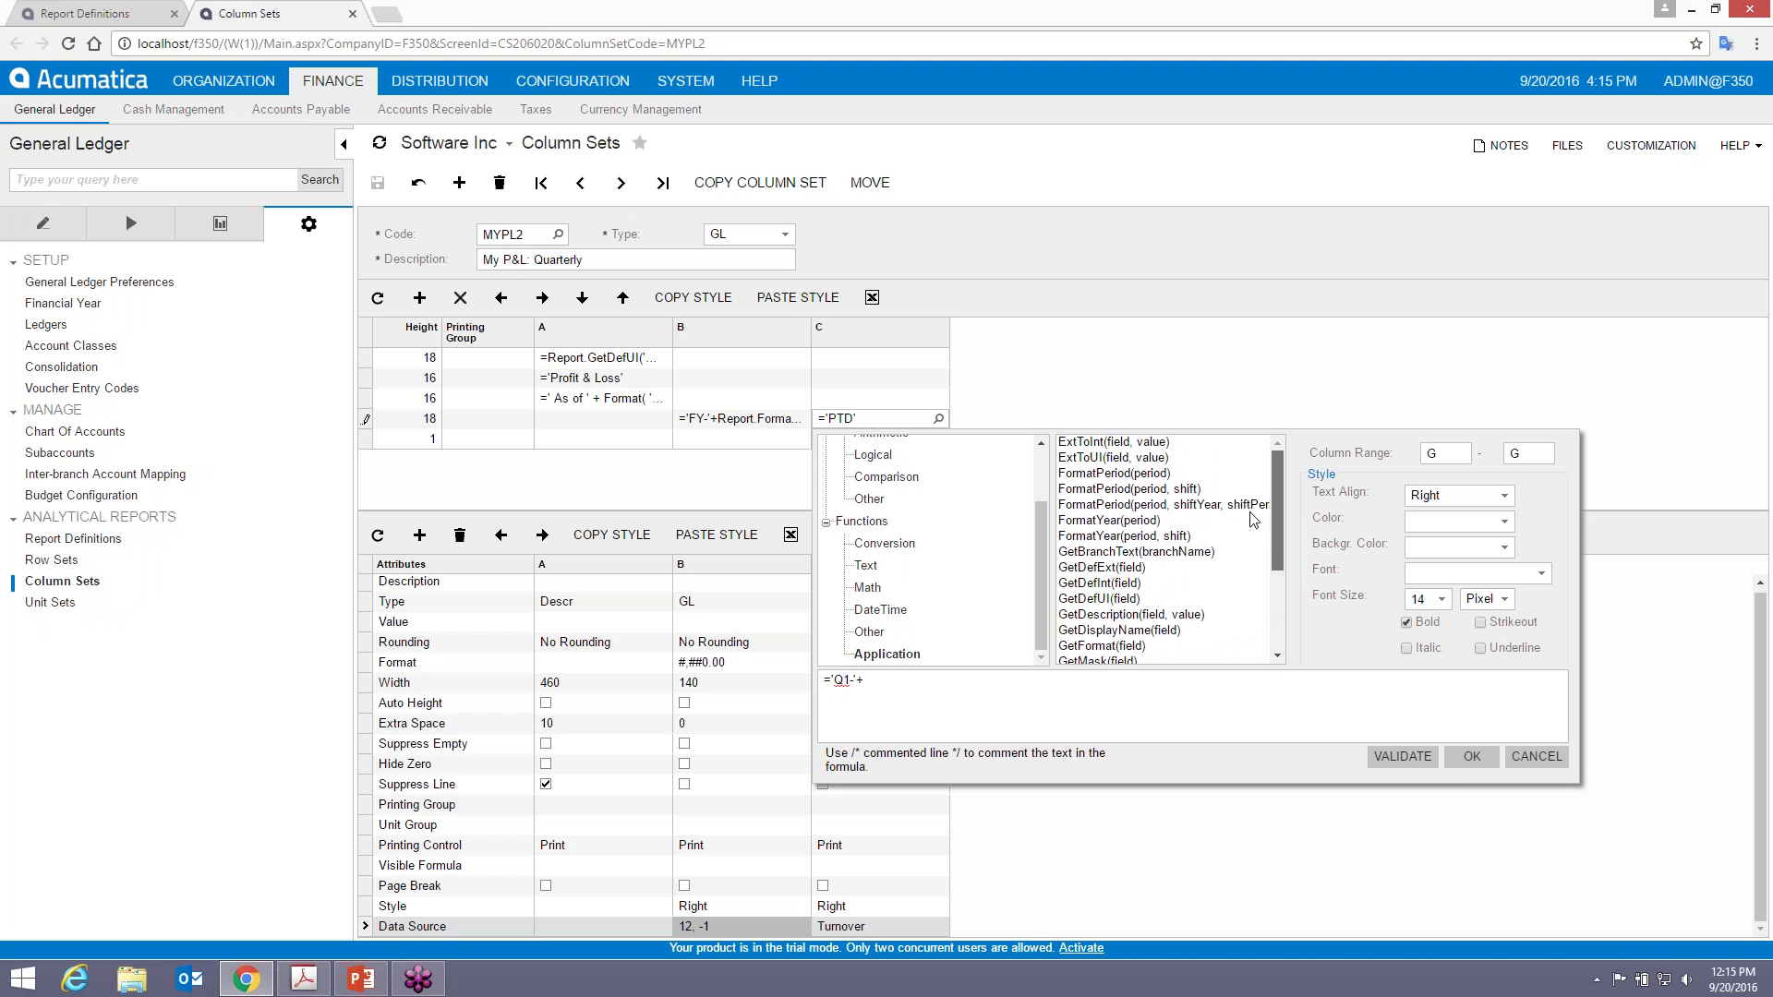
double_click(1118, 521)
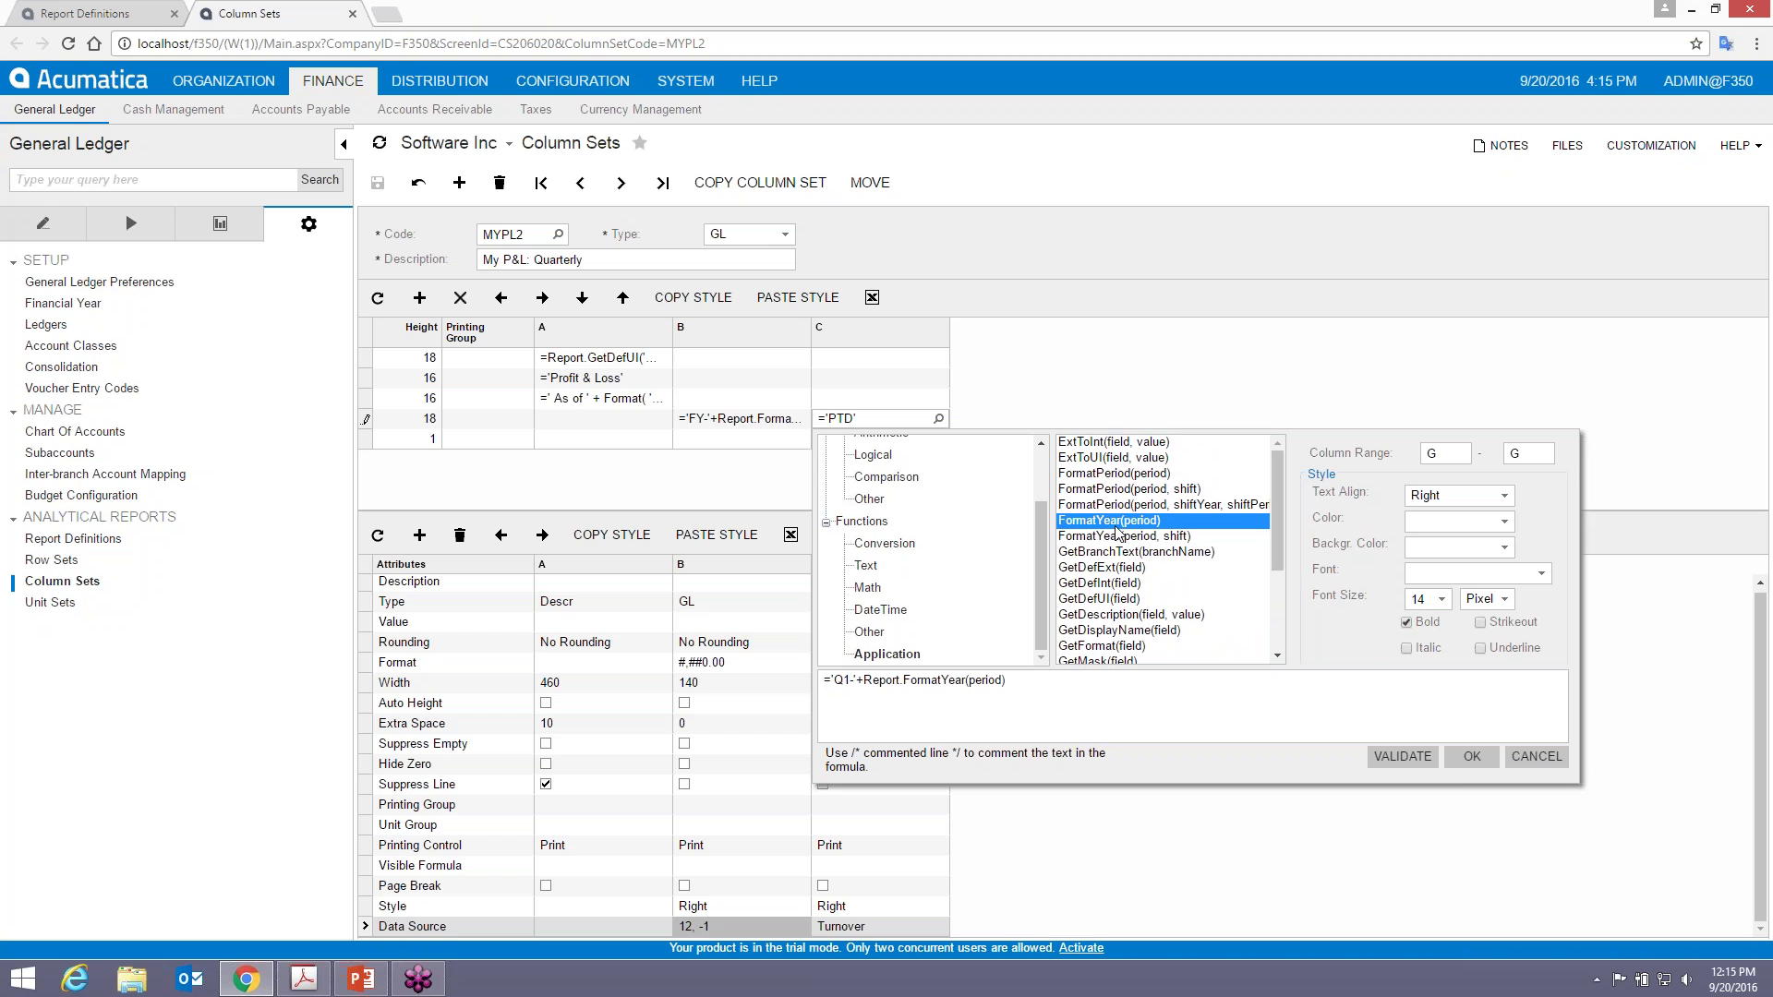
double_click(982, 680)
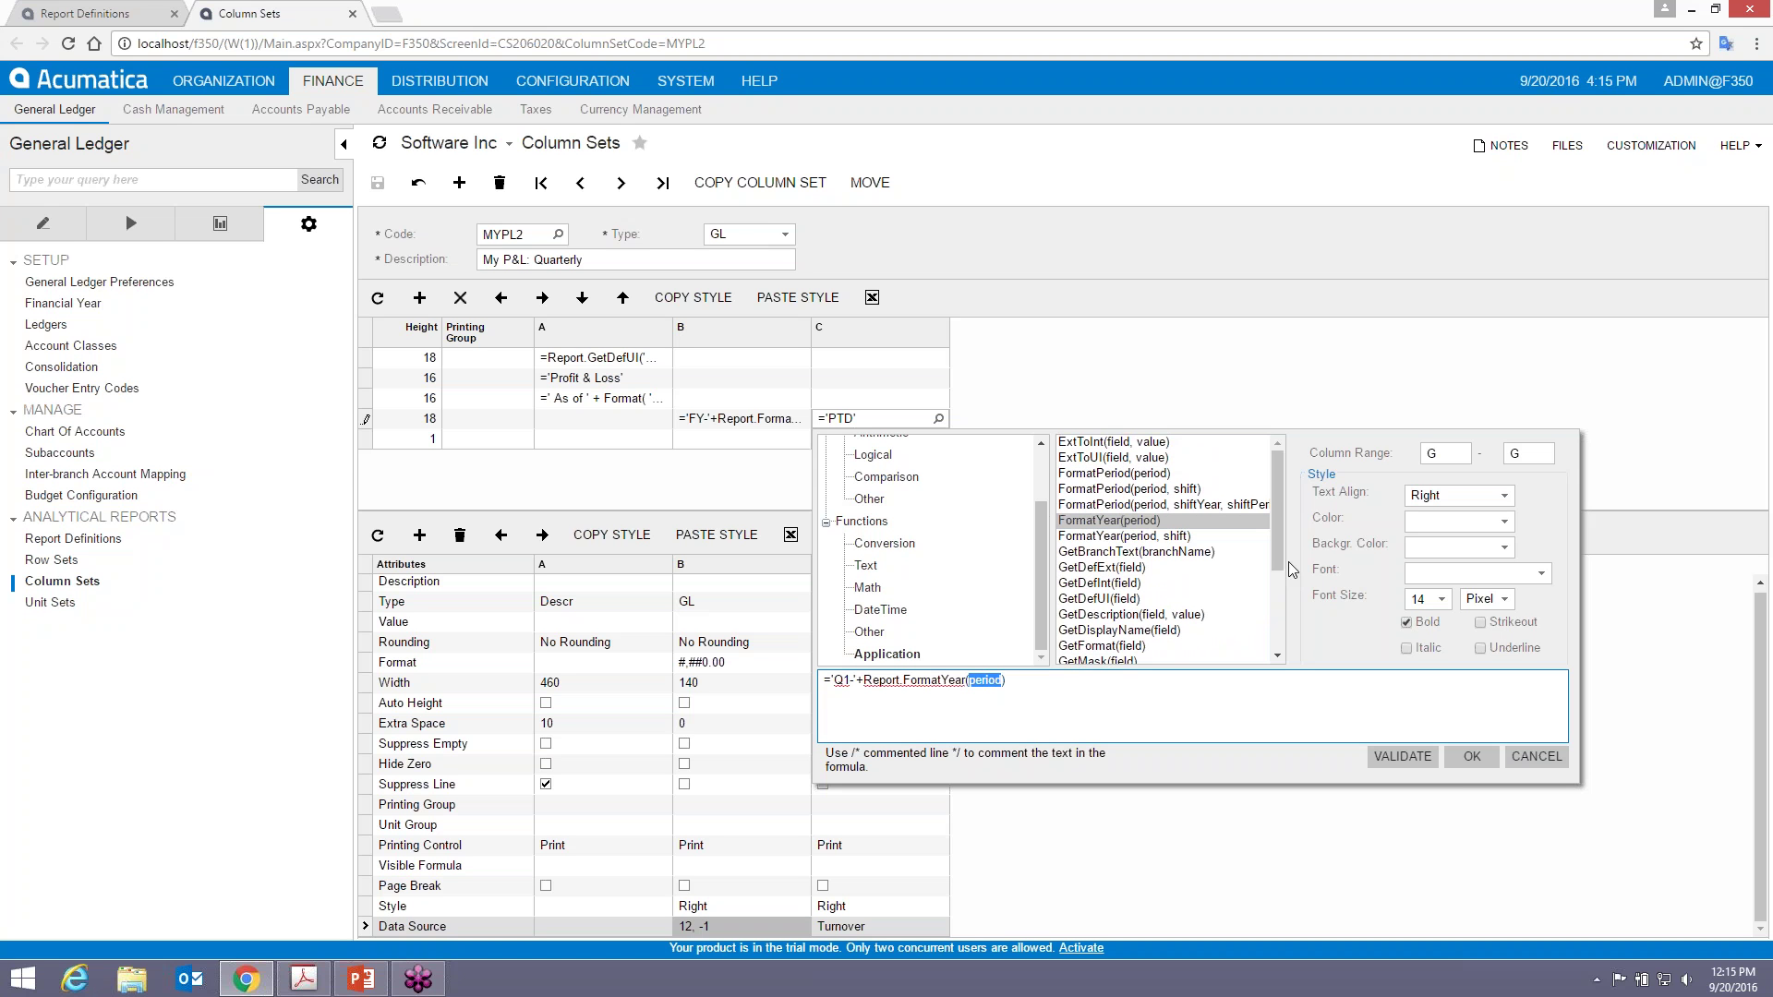
left_click_drag(1040, 541, 1041, 488)
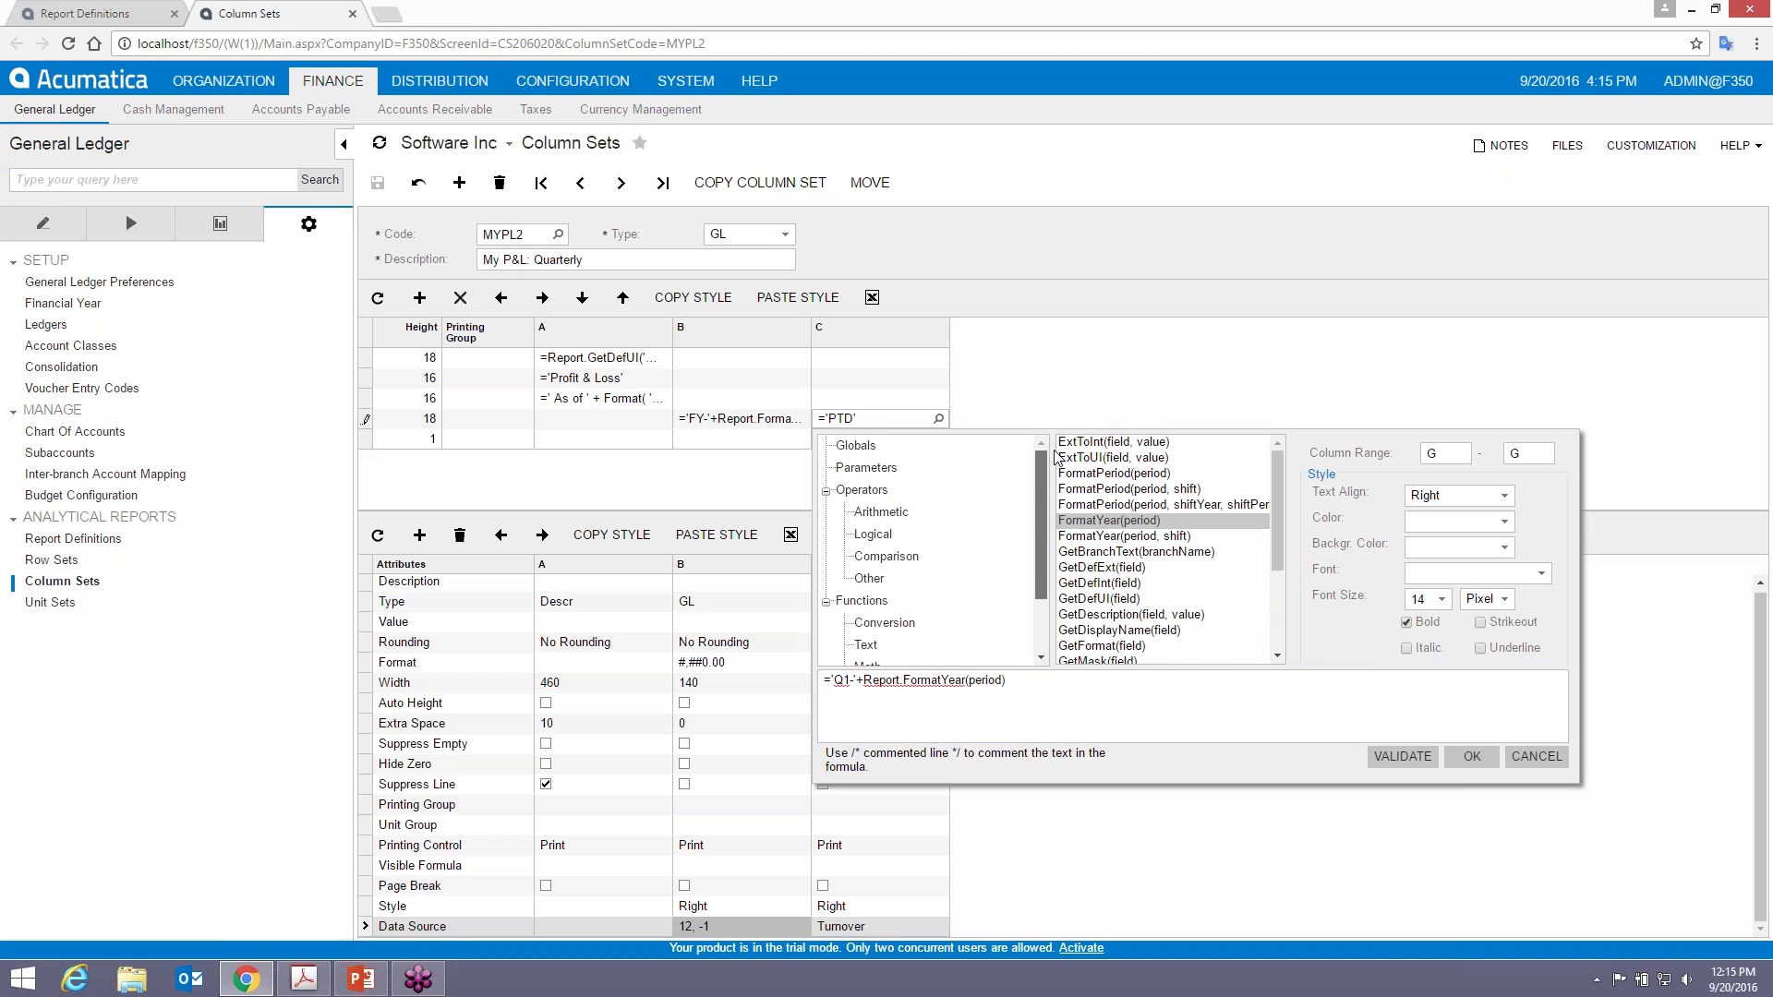
left_click(866, 467)
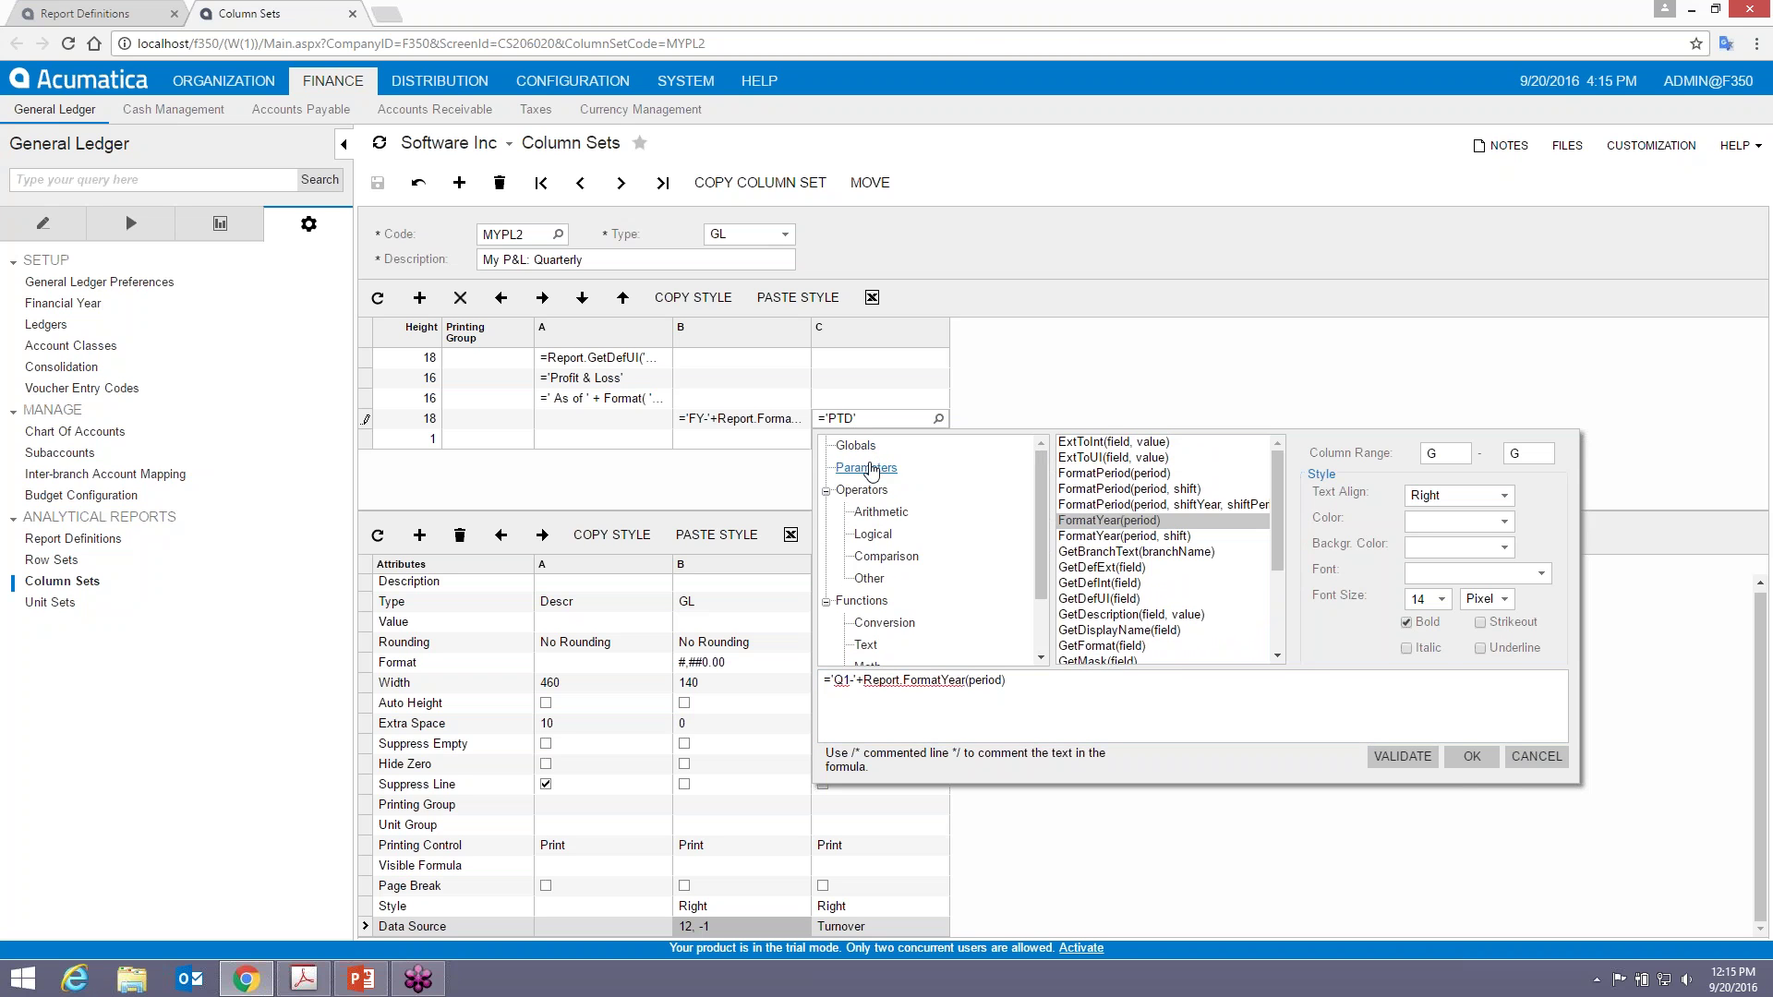
left_click_drag(1276, 486, 1273, 557)
double_click(1105, 500)
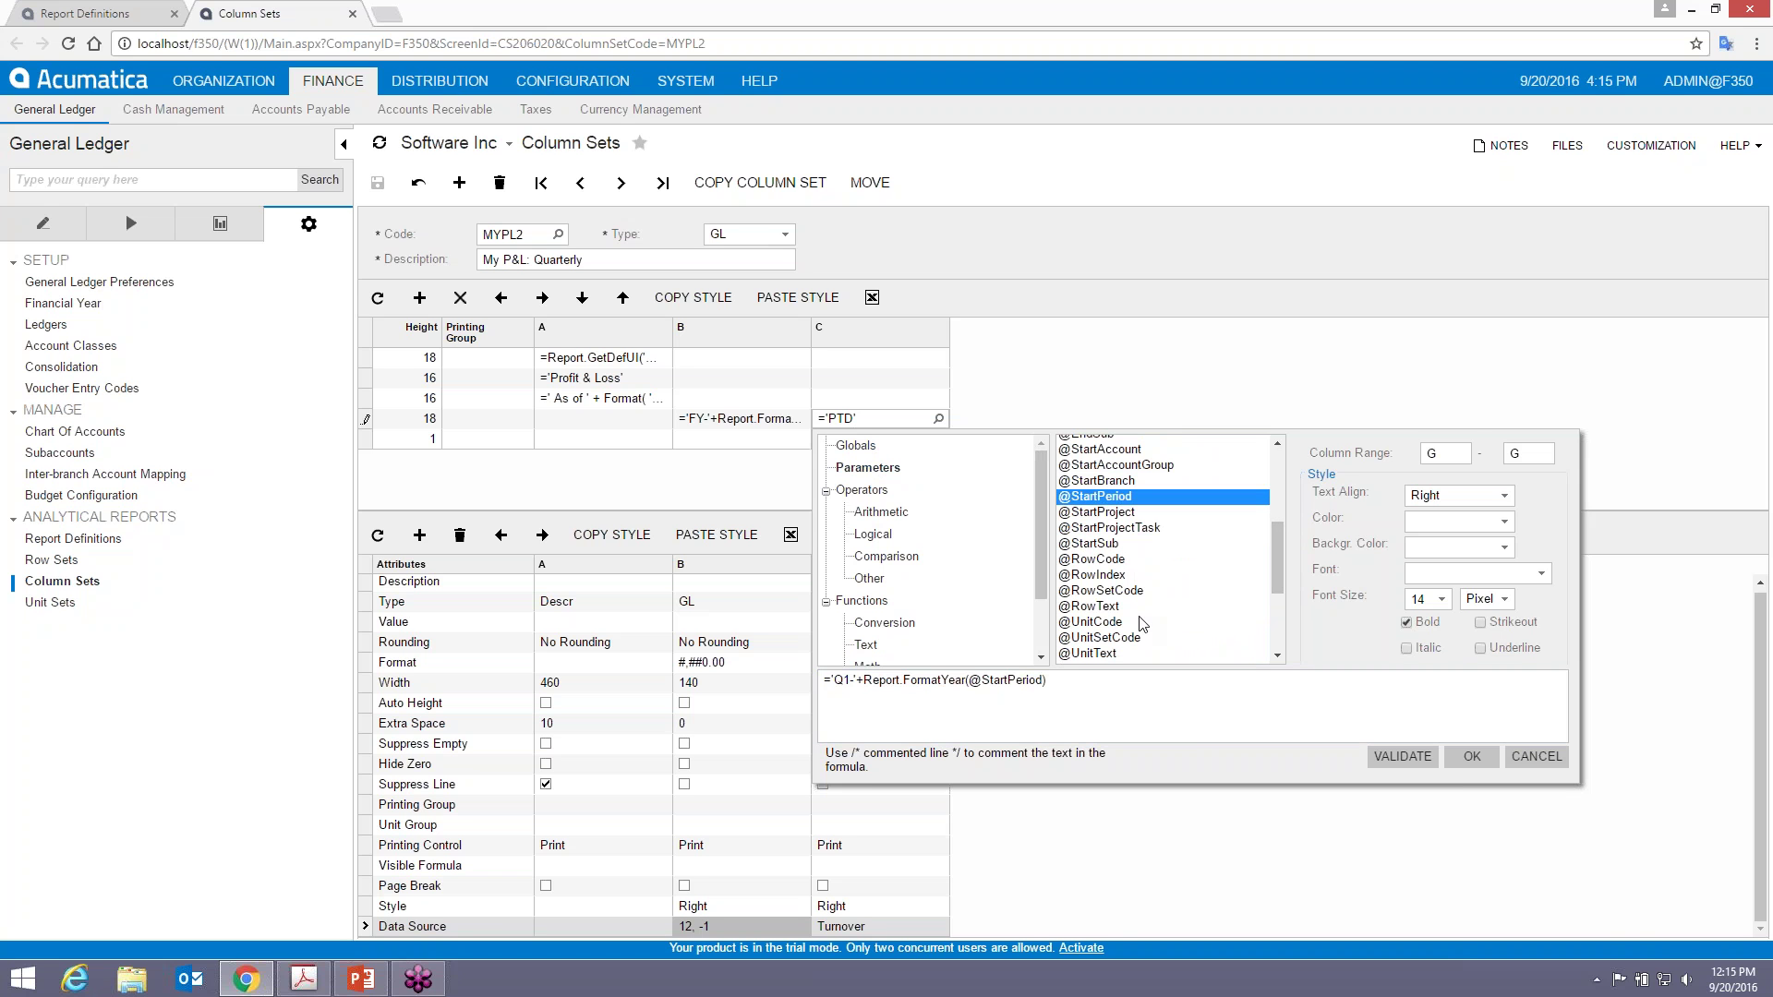
left_click(1396, 765)
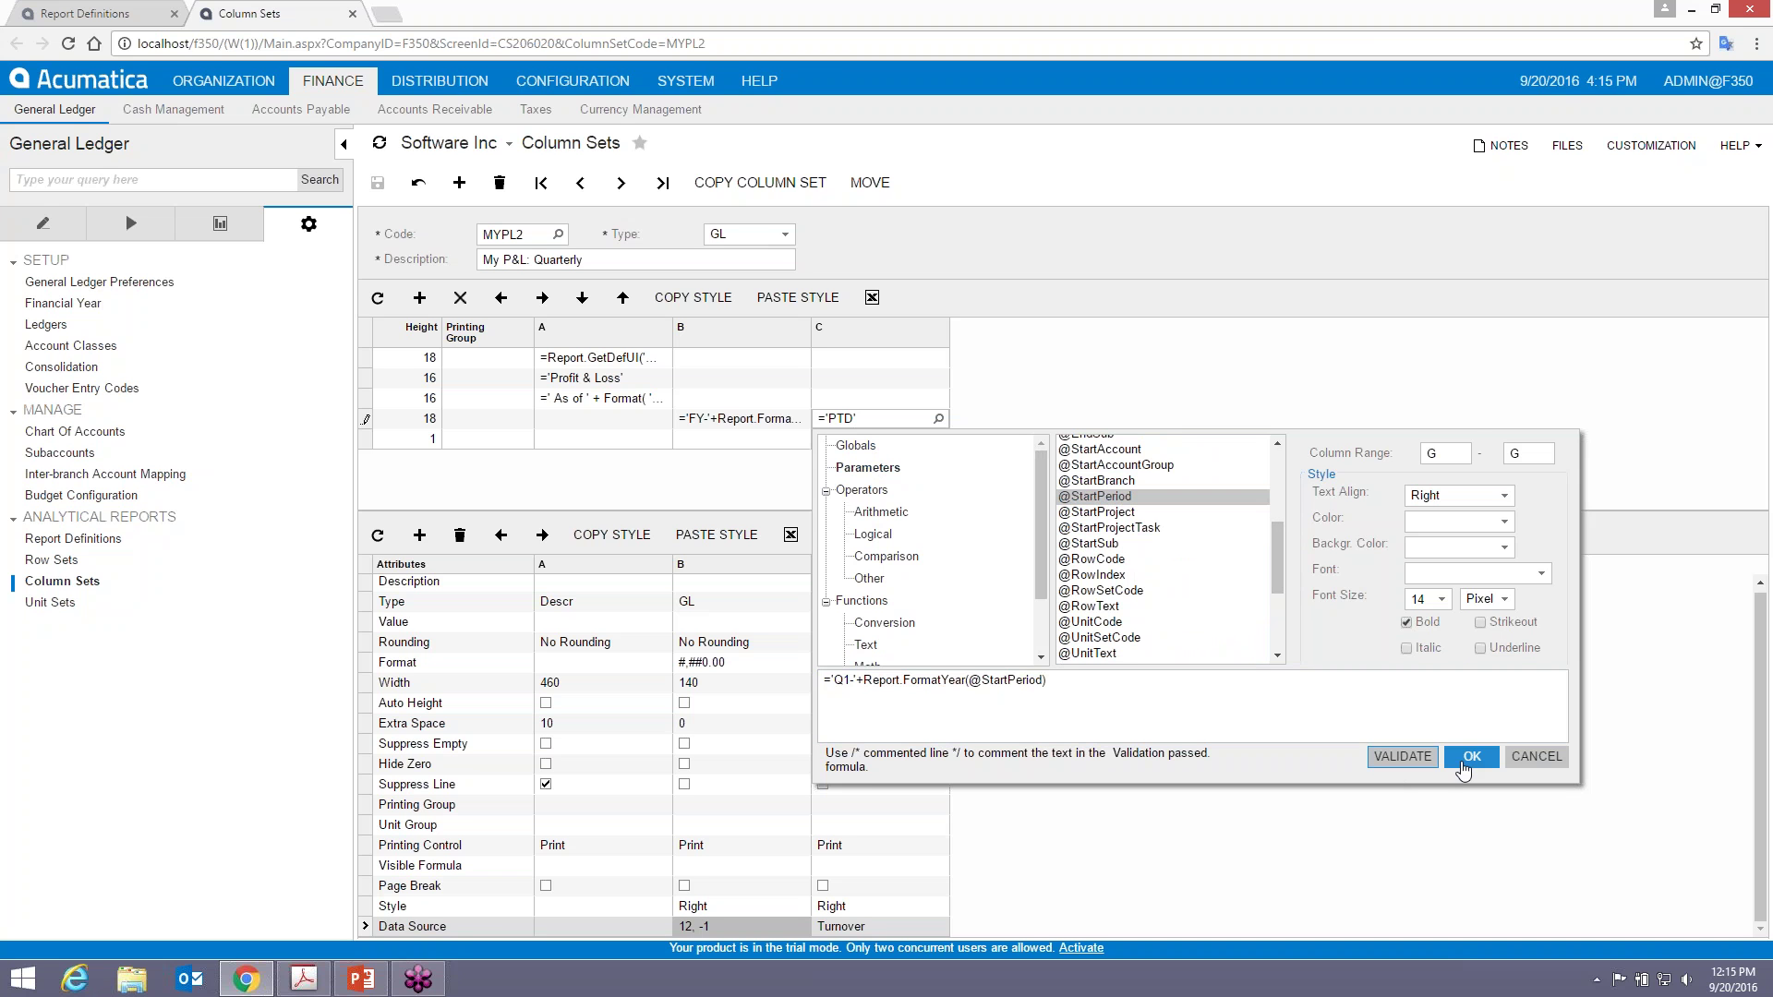
left_click(1470, 764)
key("ctrl+s")
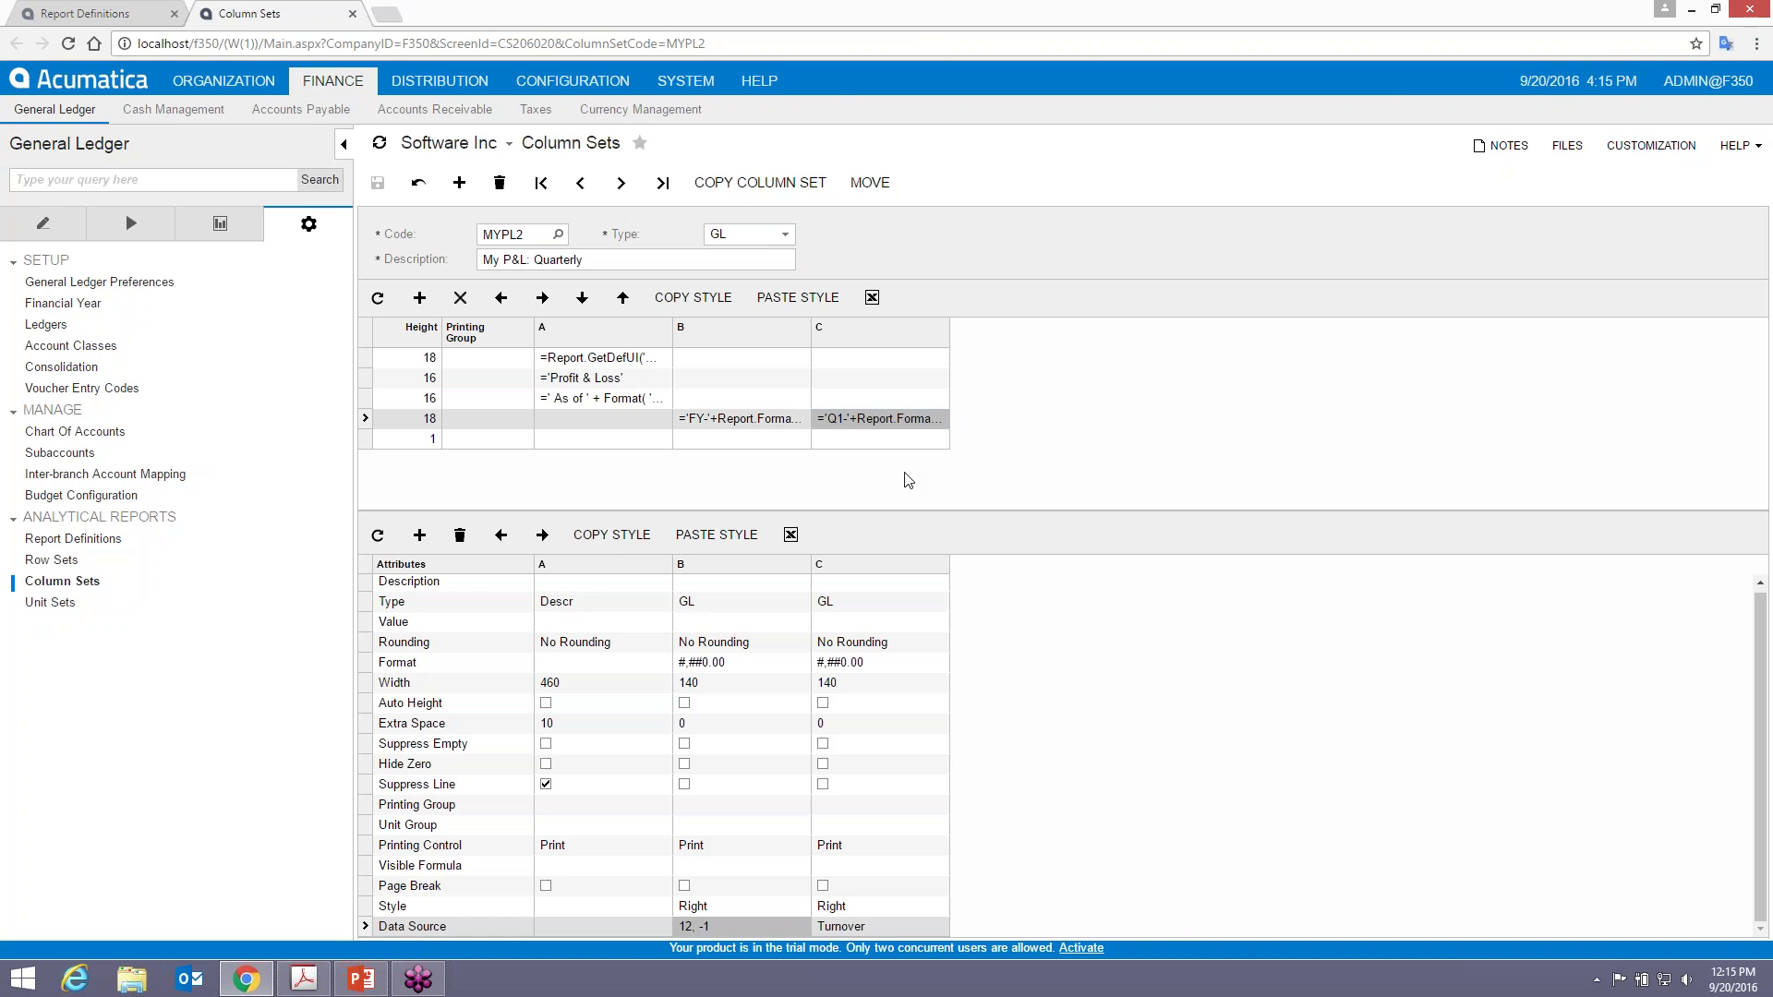
key("alt+Tab")
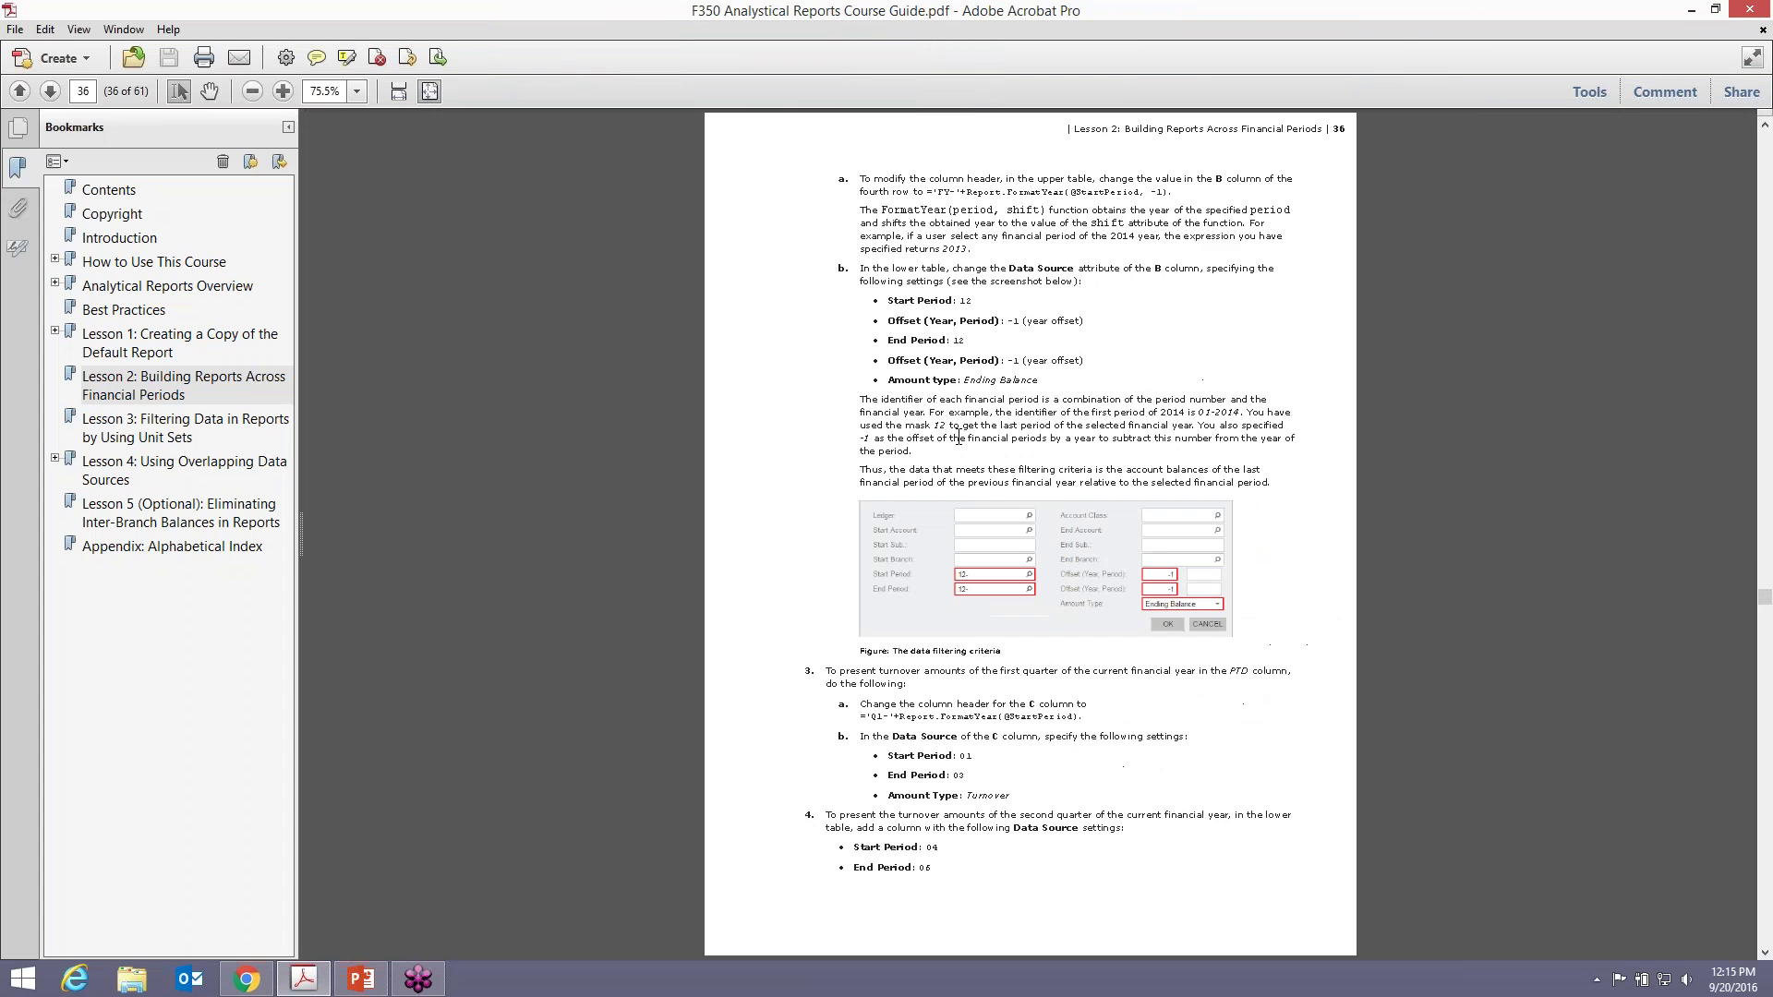
left_click(1715, 10)
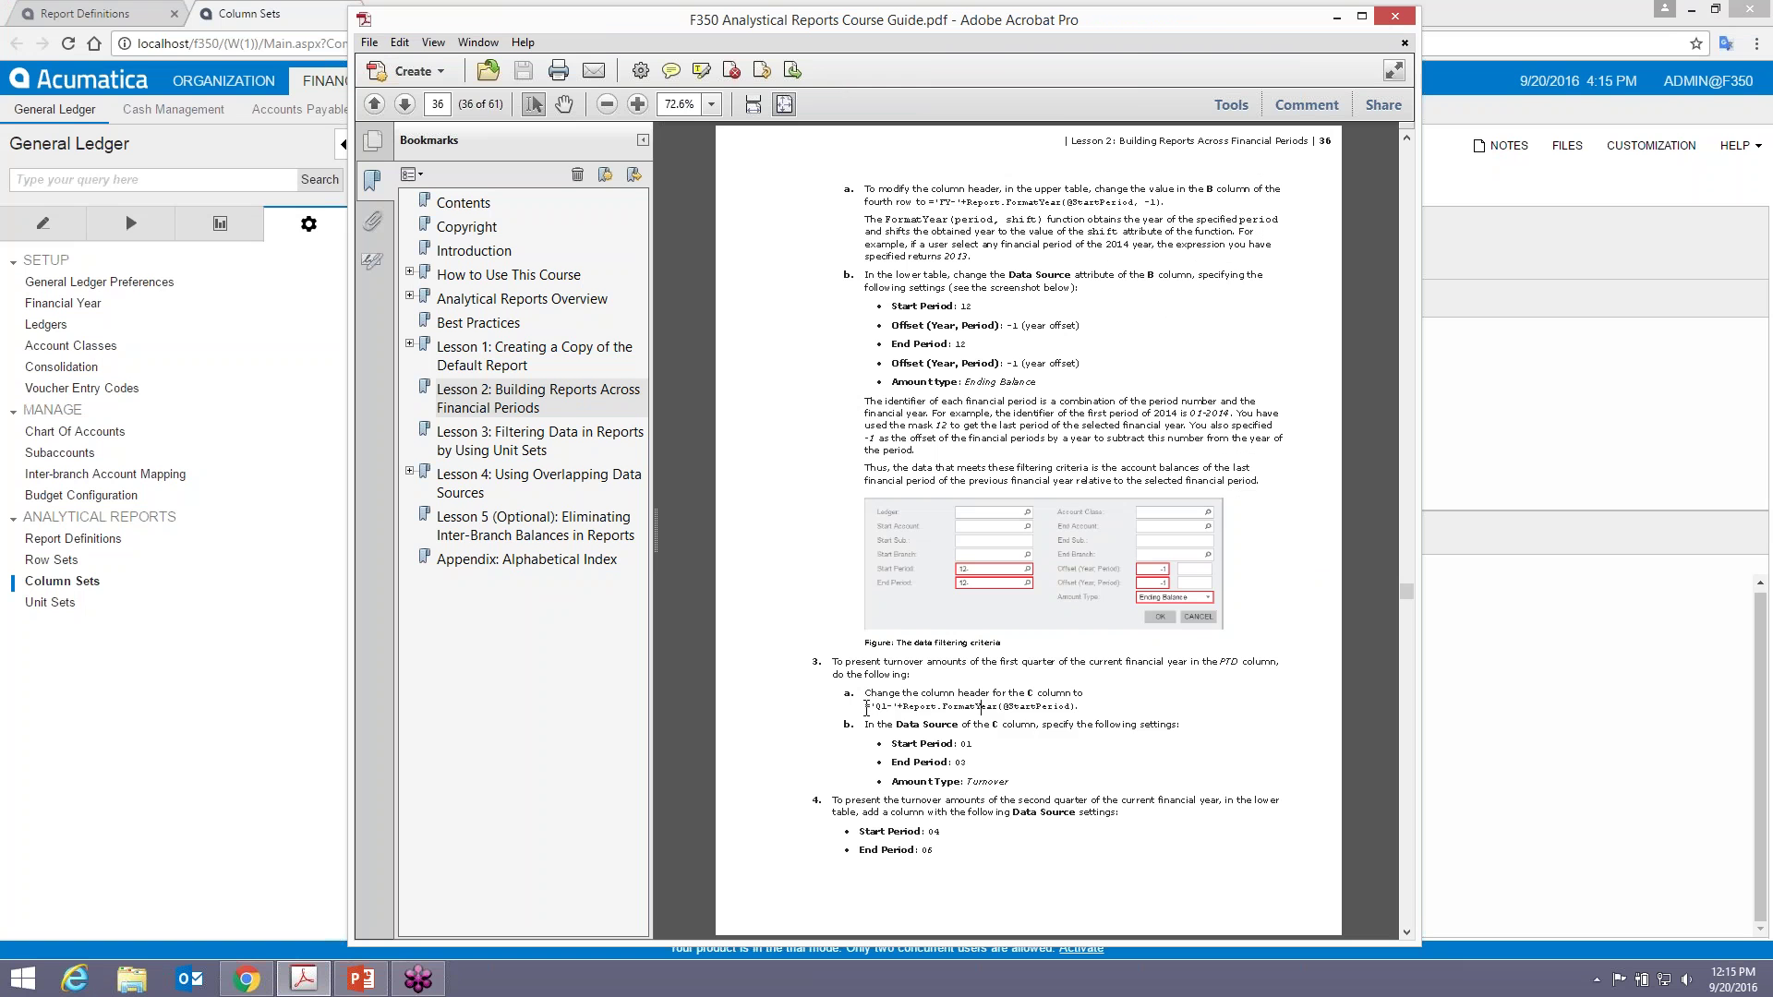
left_click_drag(867, 707, 1074, 707)
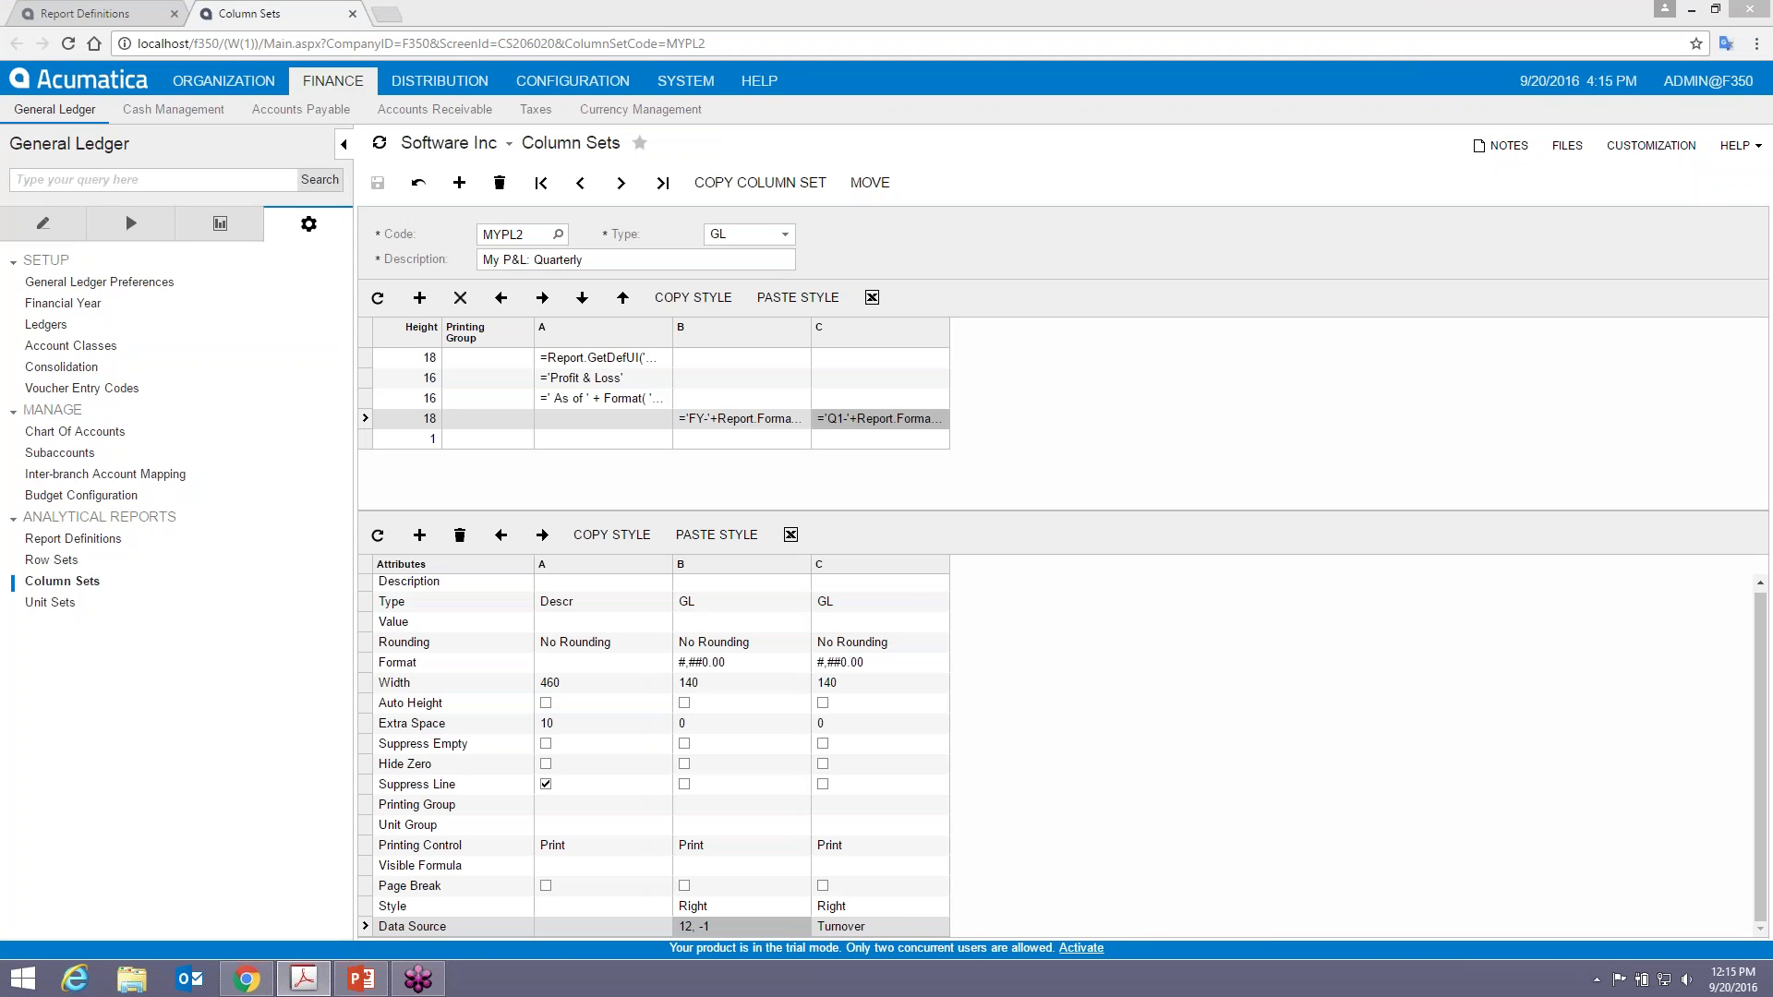
- Give column C a Turnover data source from Start Period 01 to End Period 03, and save
left_click(879, 926)
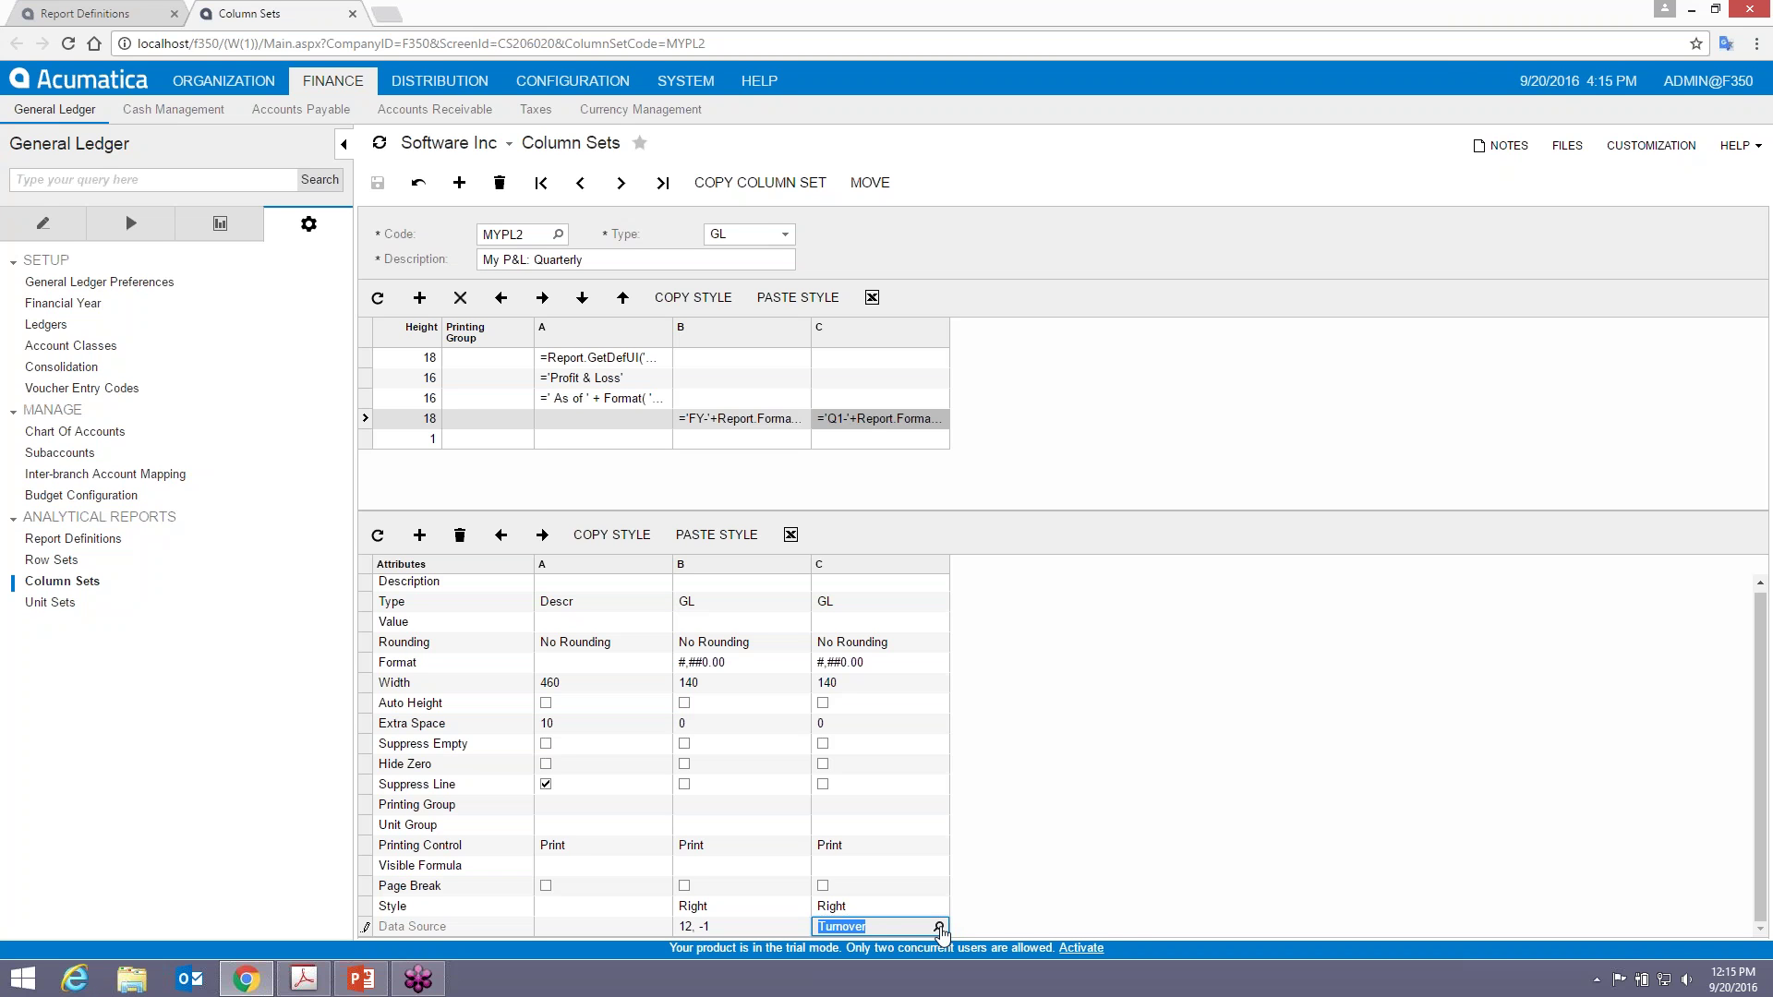
left_click(939, 928)
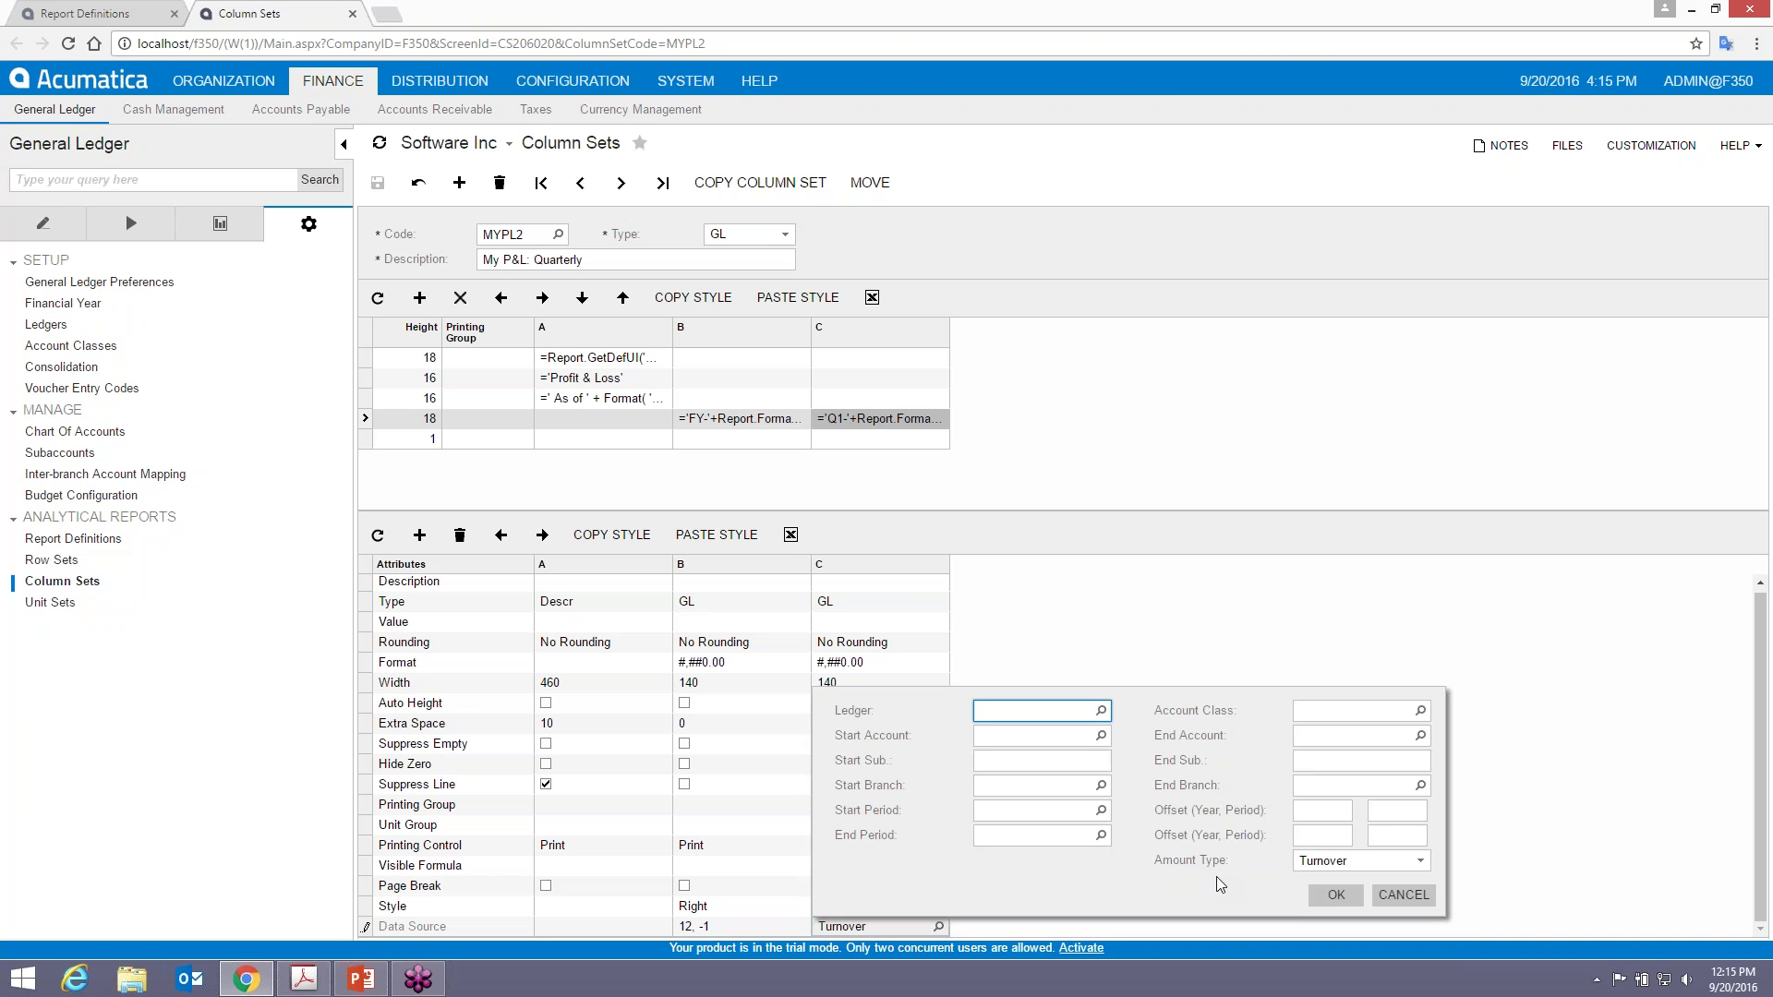
left_click(1003, 809)
type("01")
left_click(1345, 810)
key("Tab")
key("Tab")
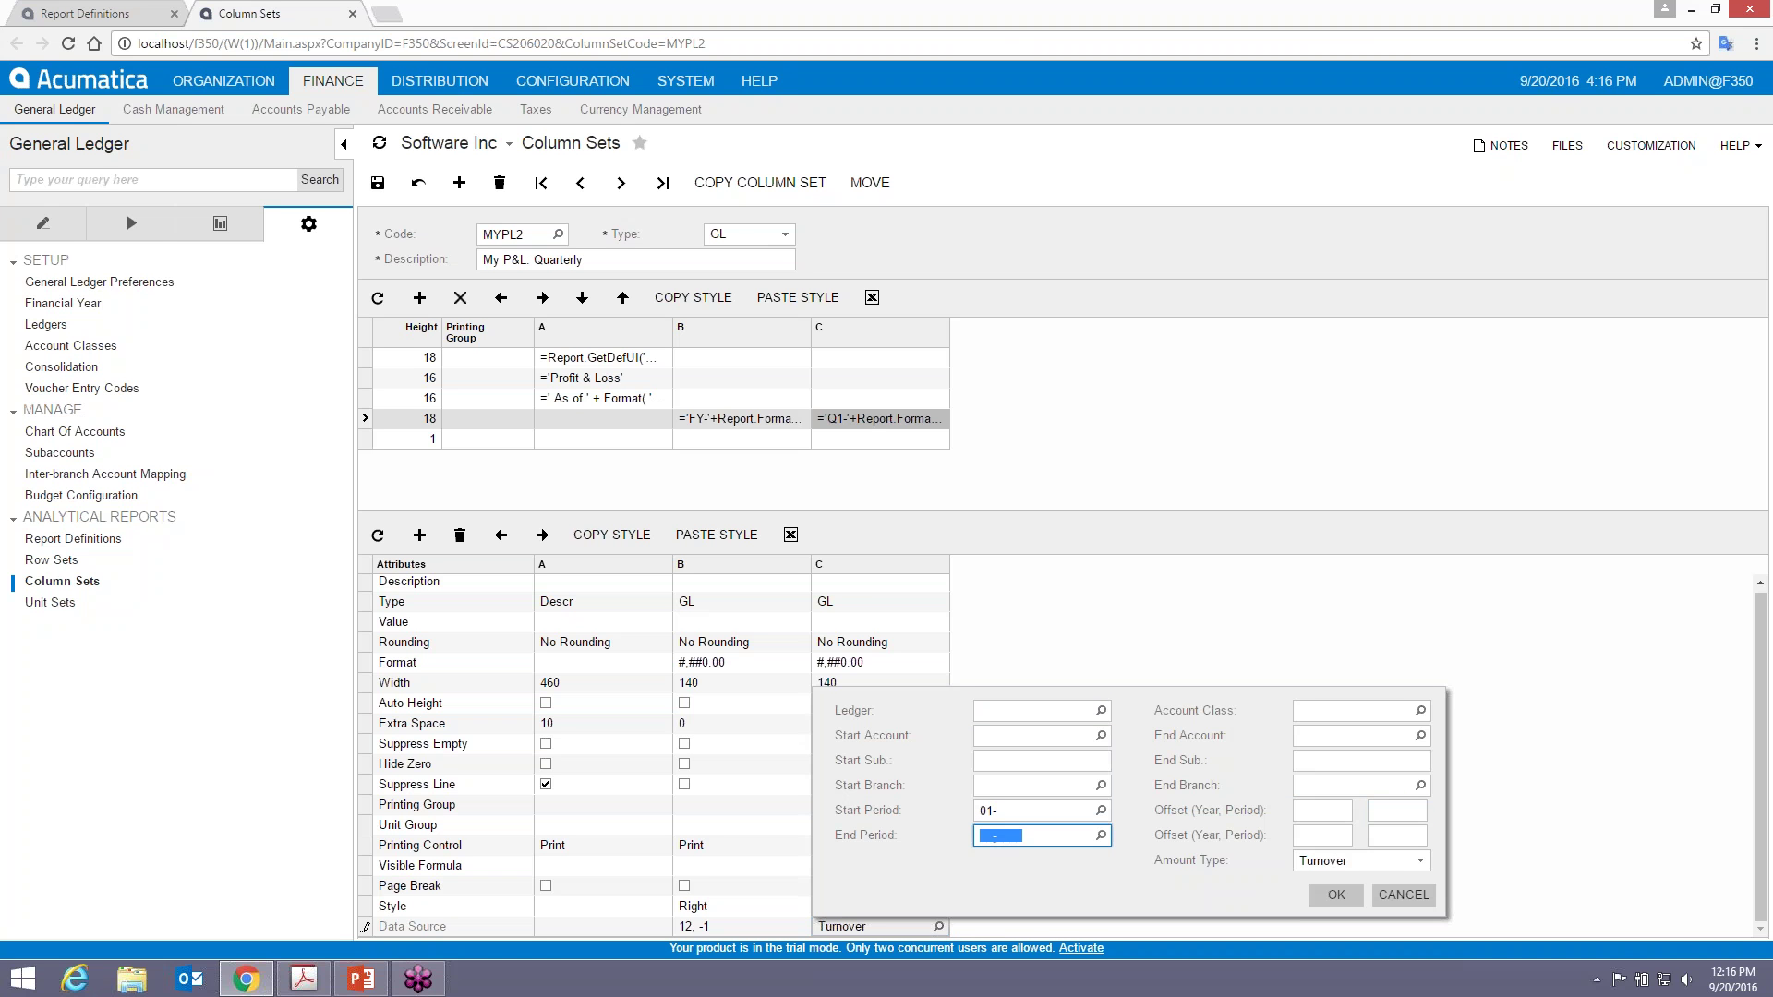
type("03-")
left_click(1346, 835)
left_click(1337, 901)
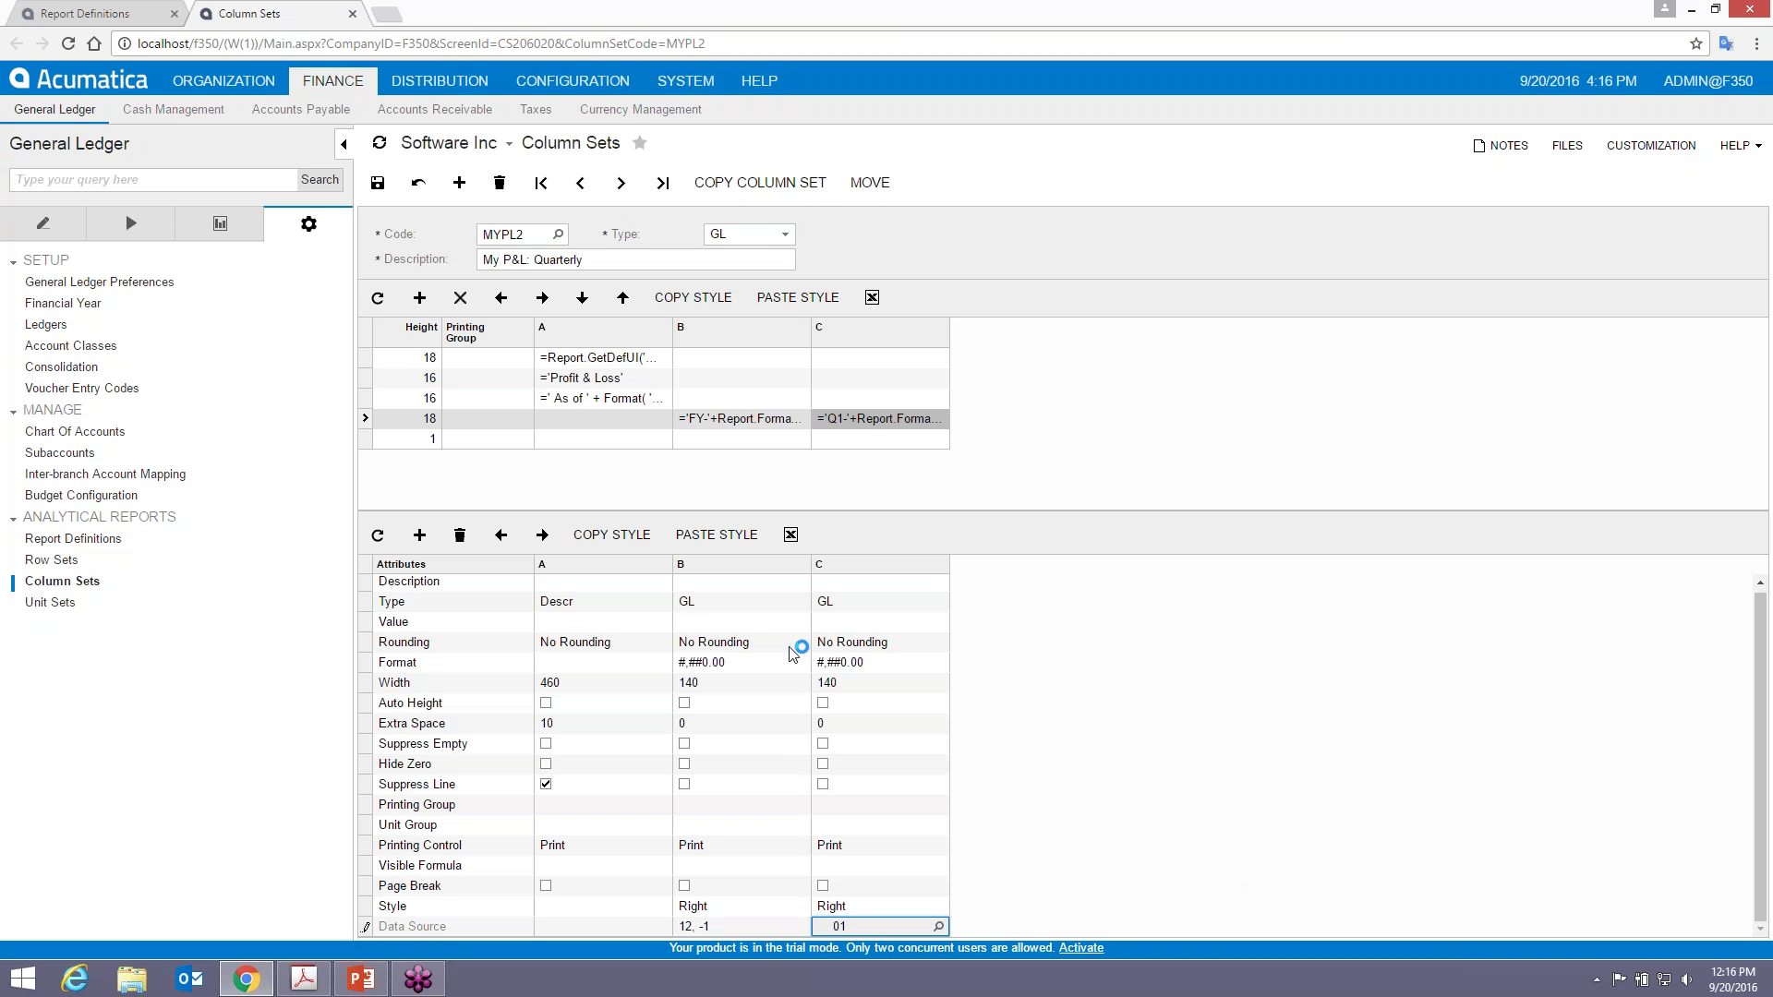
left_click(378, 183)
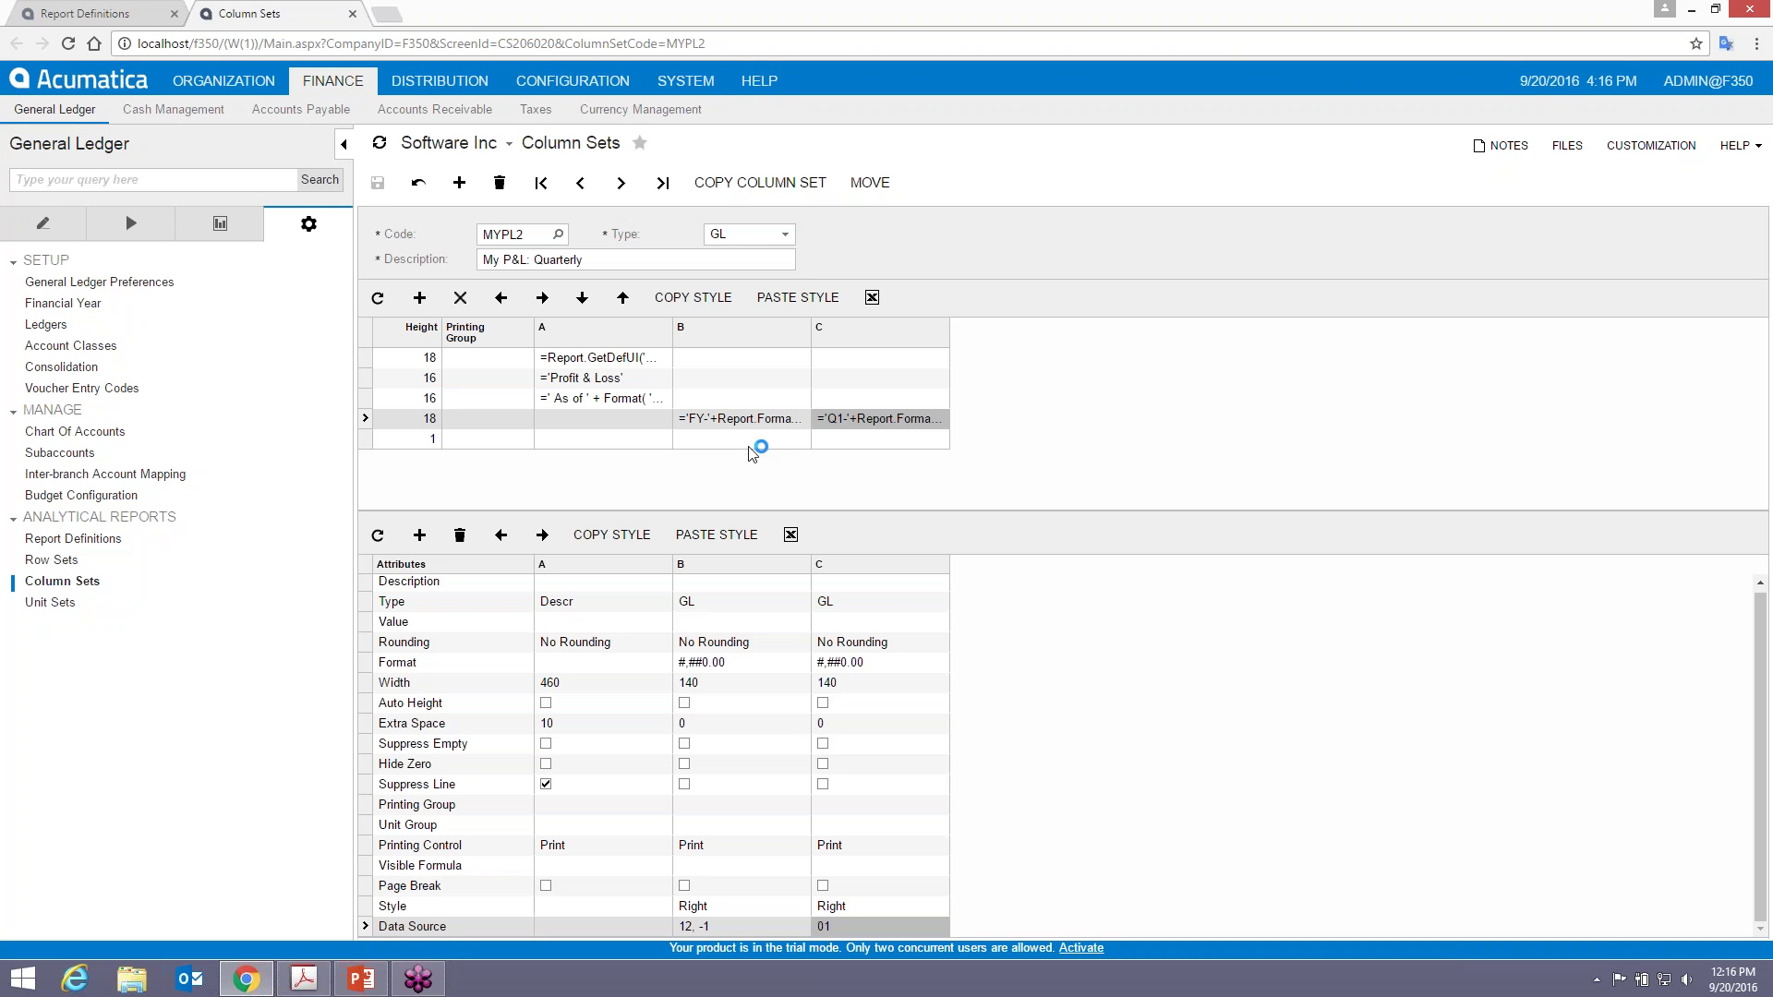
key("alt+Tab")
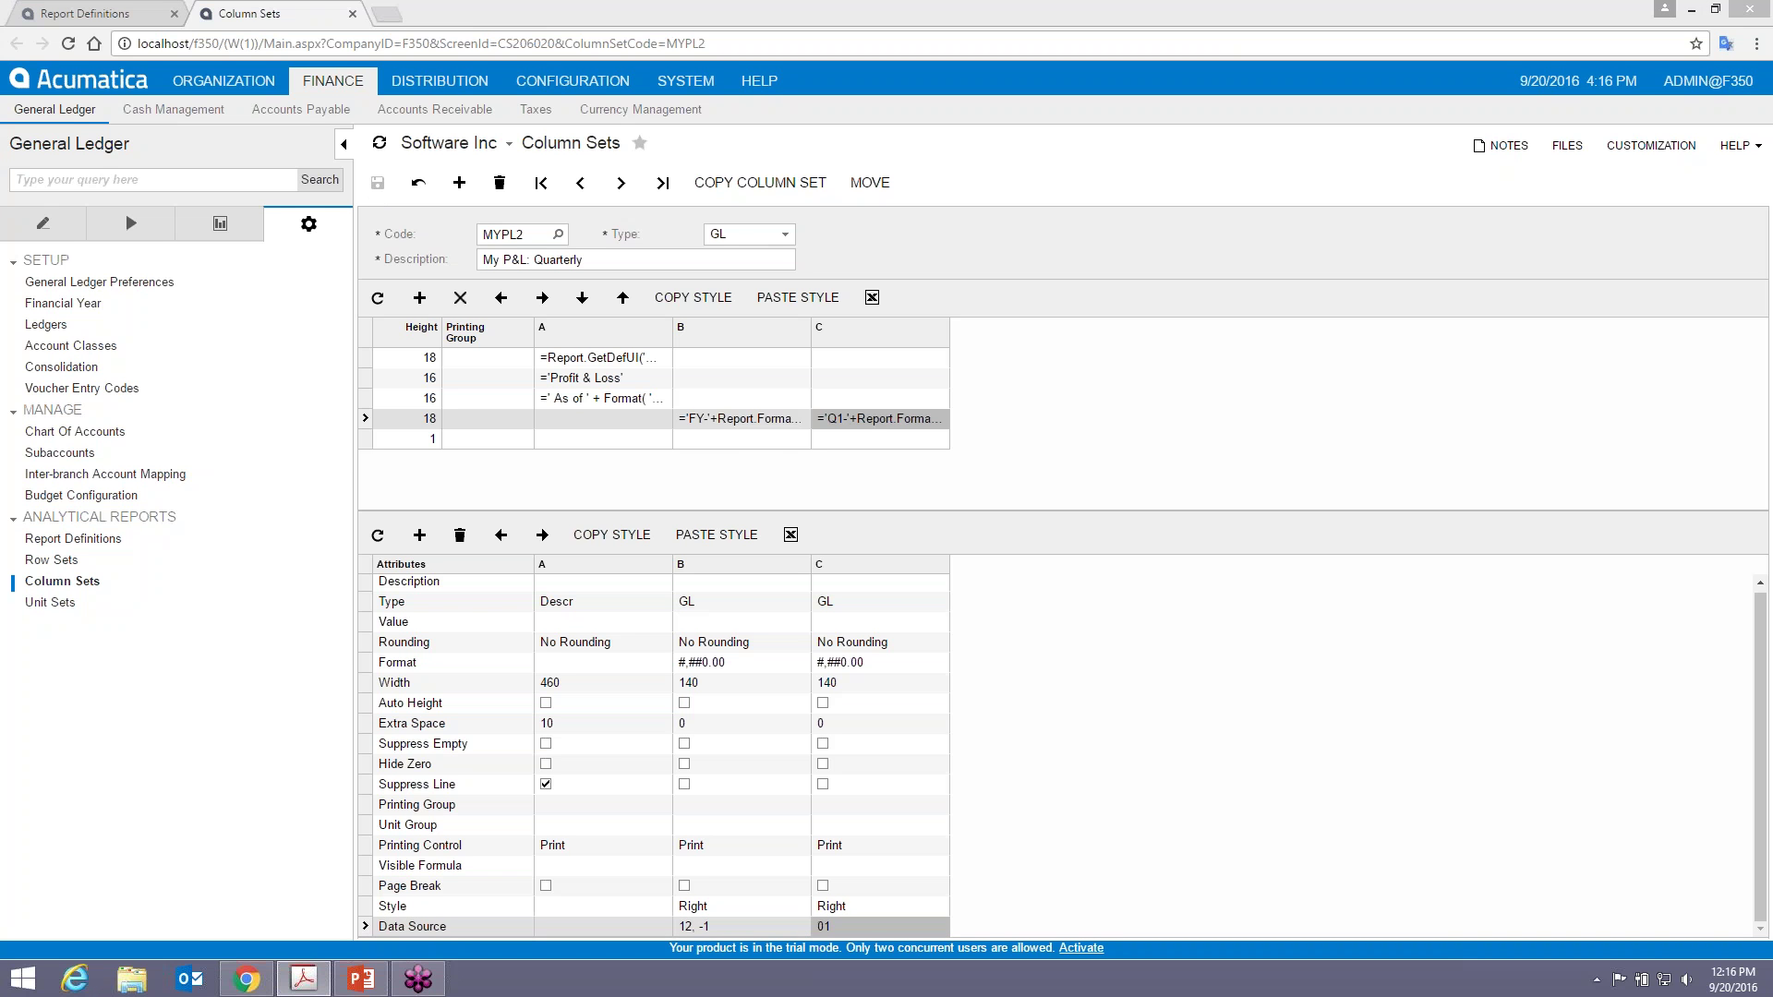
- Preview and run the MYPL2 report with its current parameters, then close the preview
left_click(94, 17)
left_click(897, 183)
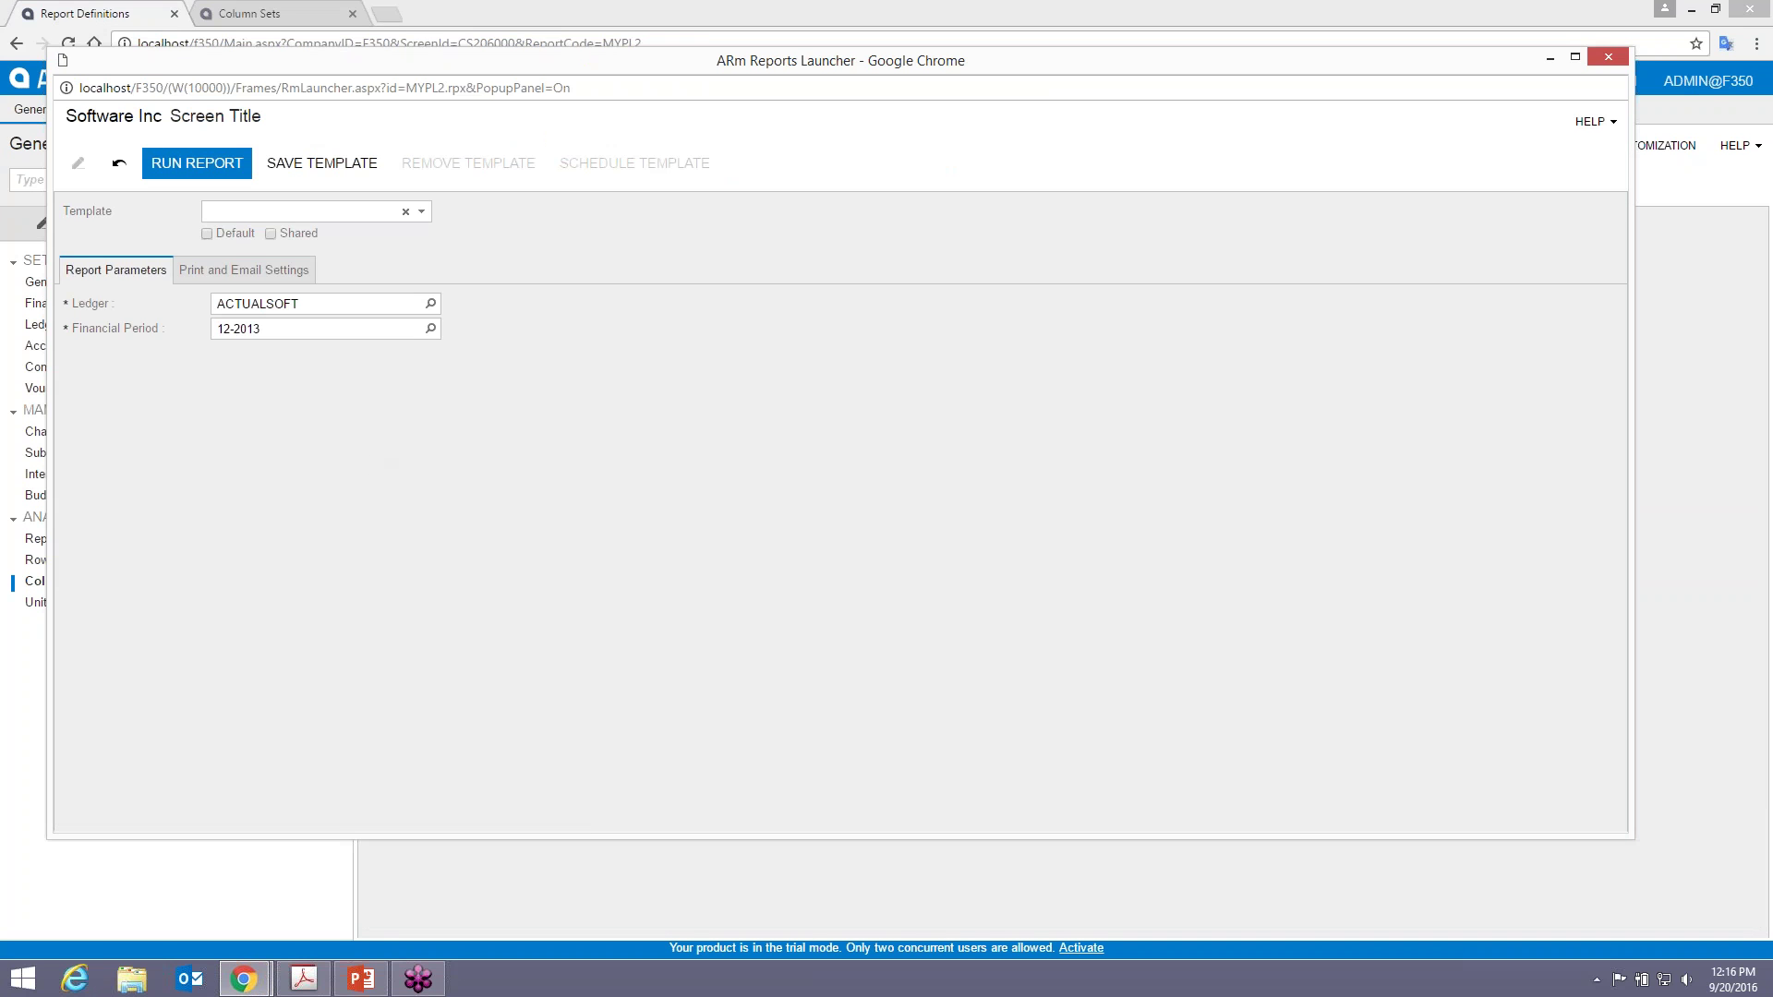
left_click(196, 162)
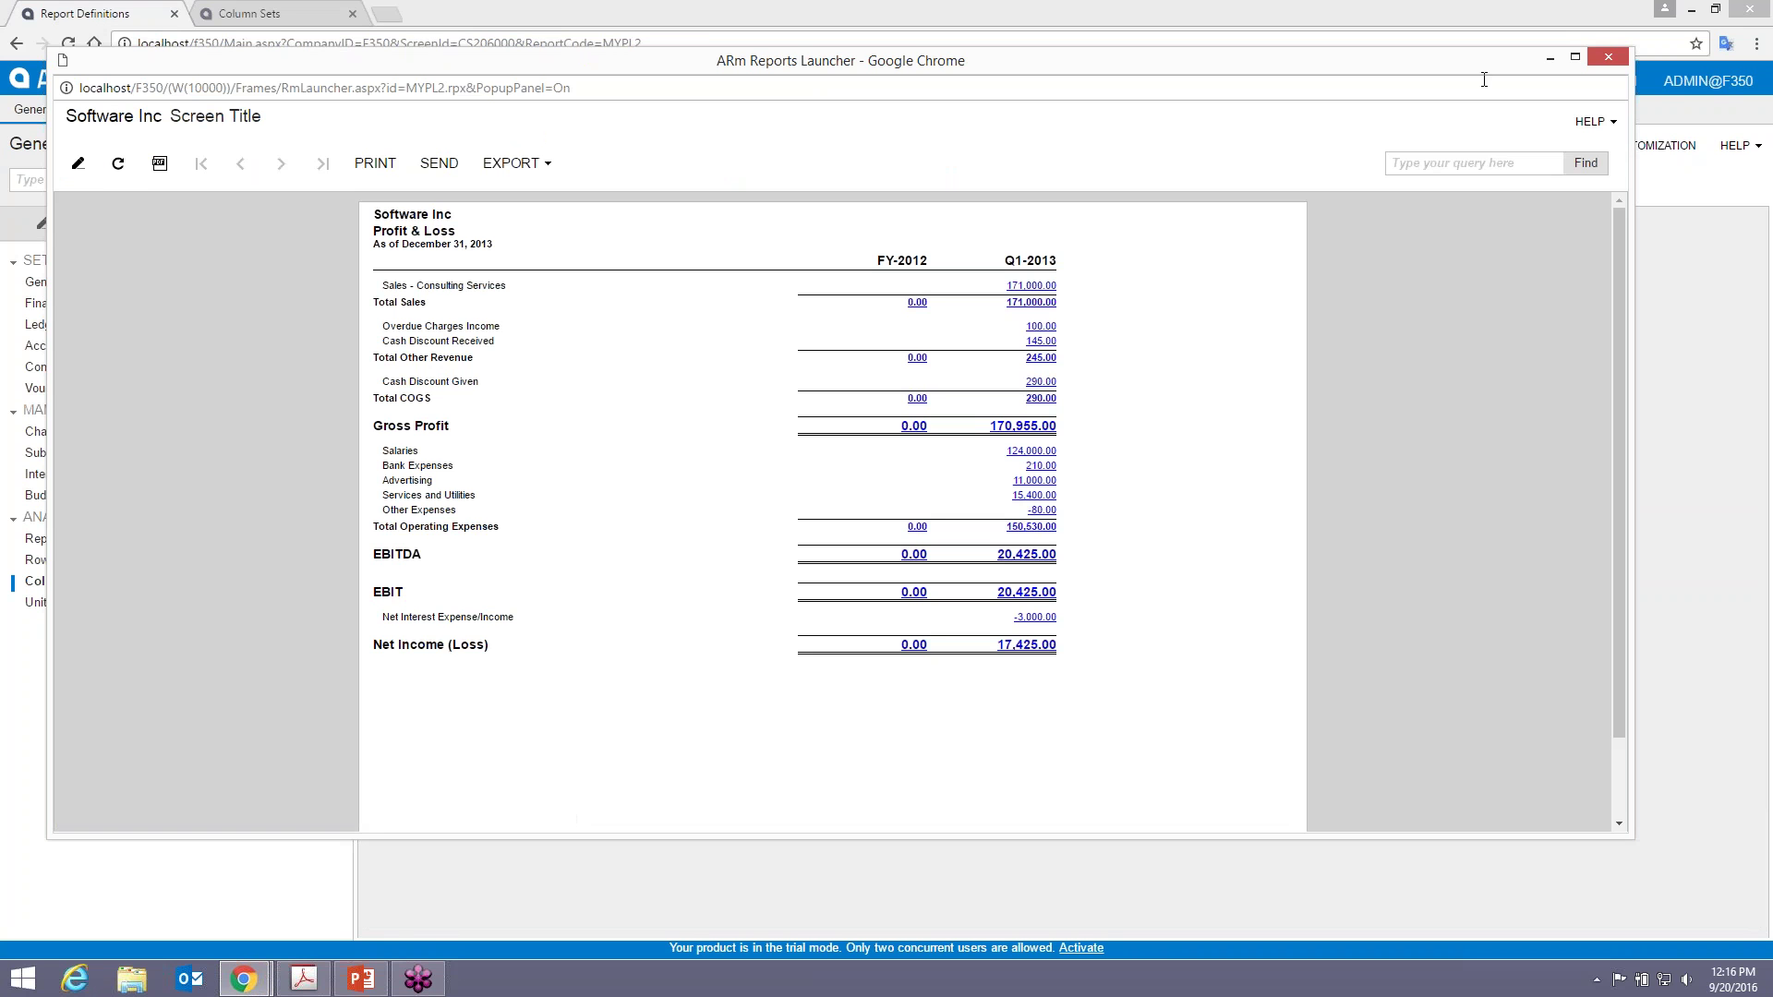
left_click(1608, 59)
- Change the report's default start period to 01-2014 and save the definition
left_click(545, 637)
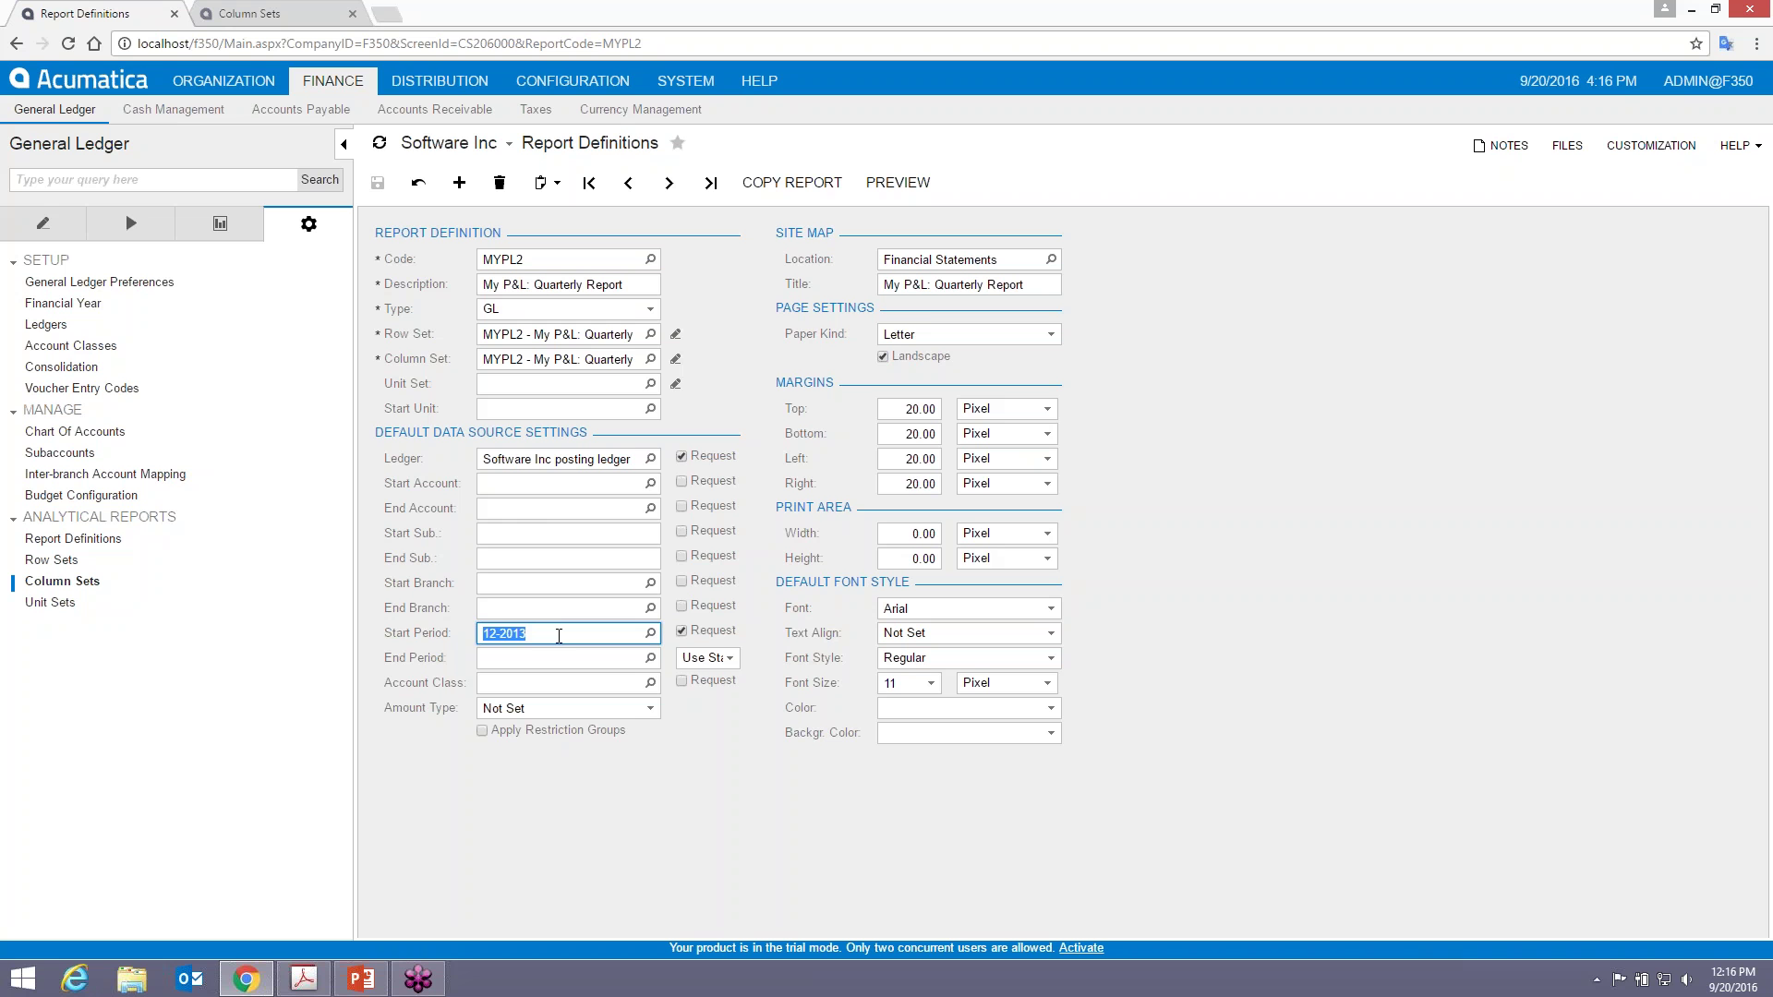
type("012104")
key("Tab")
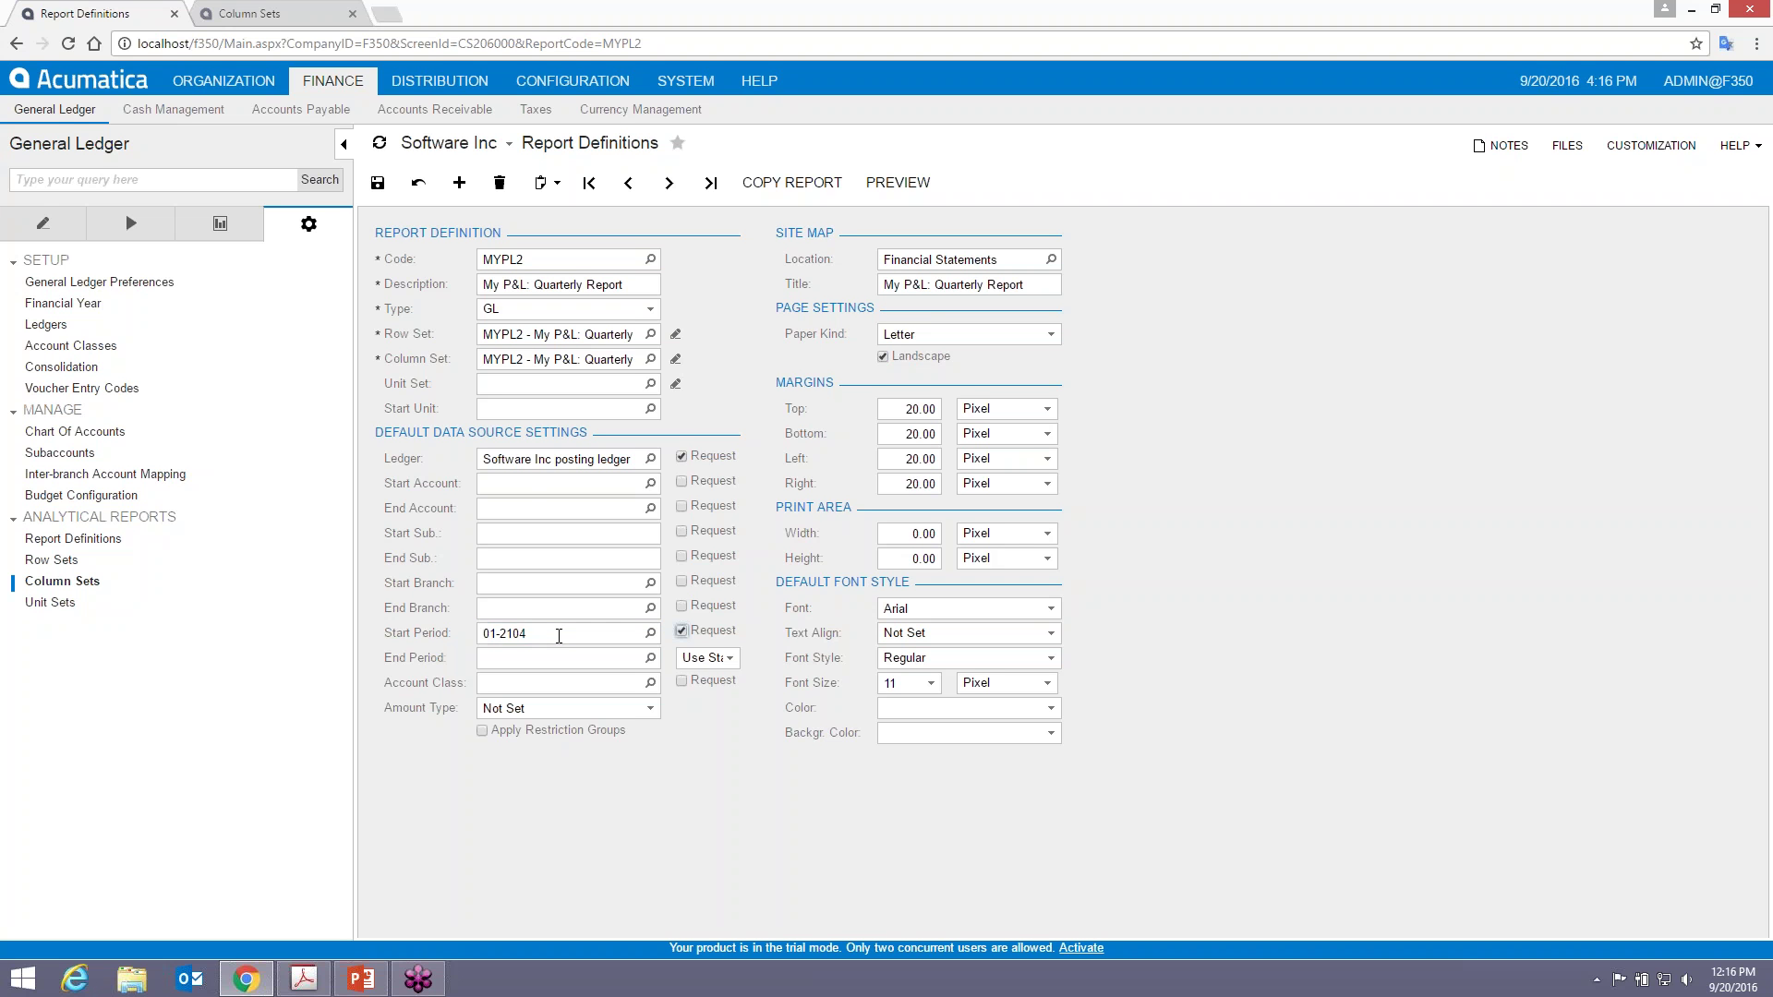
left_click(559, 636)
type("012014")
key("Tab")
left_click(378, 182)
- Run the report preview again for 01-2014, showing FY-2013 and Q1-2014 columns
left_click(898, 181)
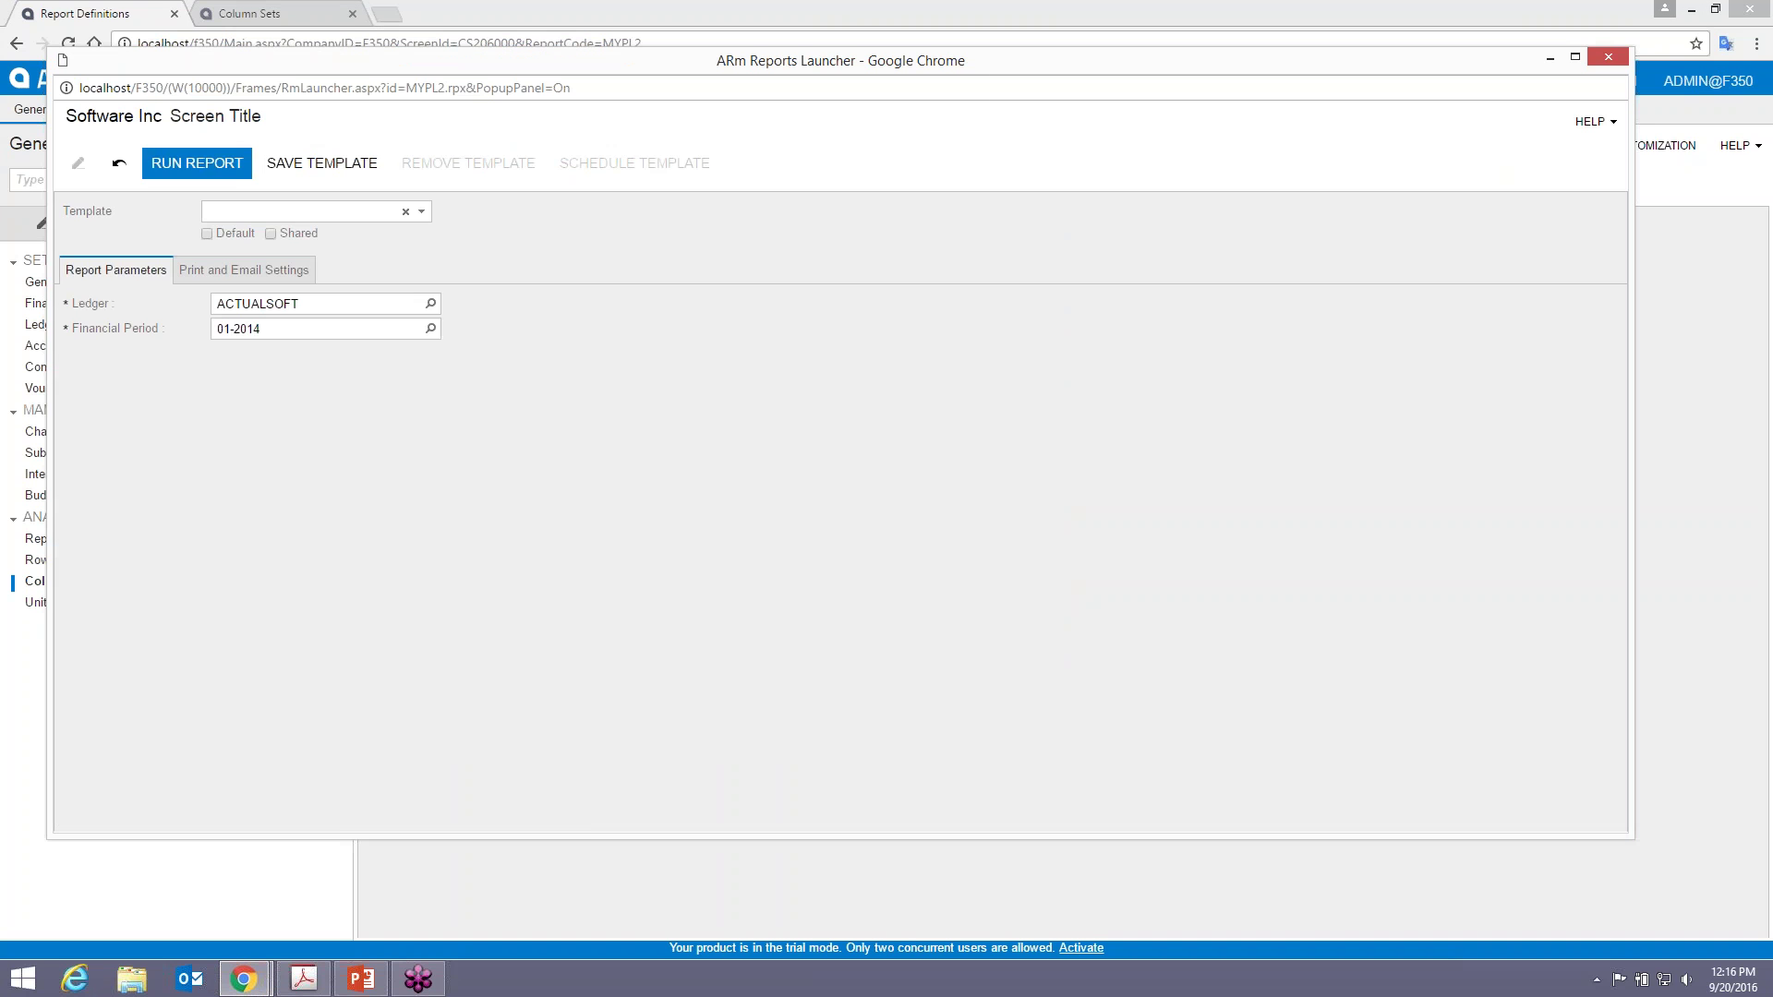
left_click(205, 167)
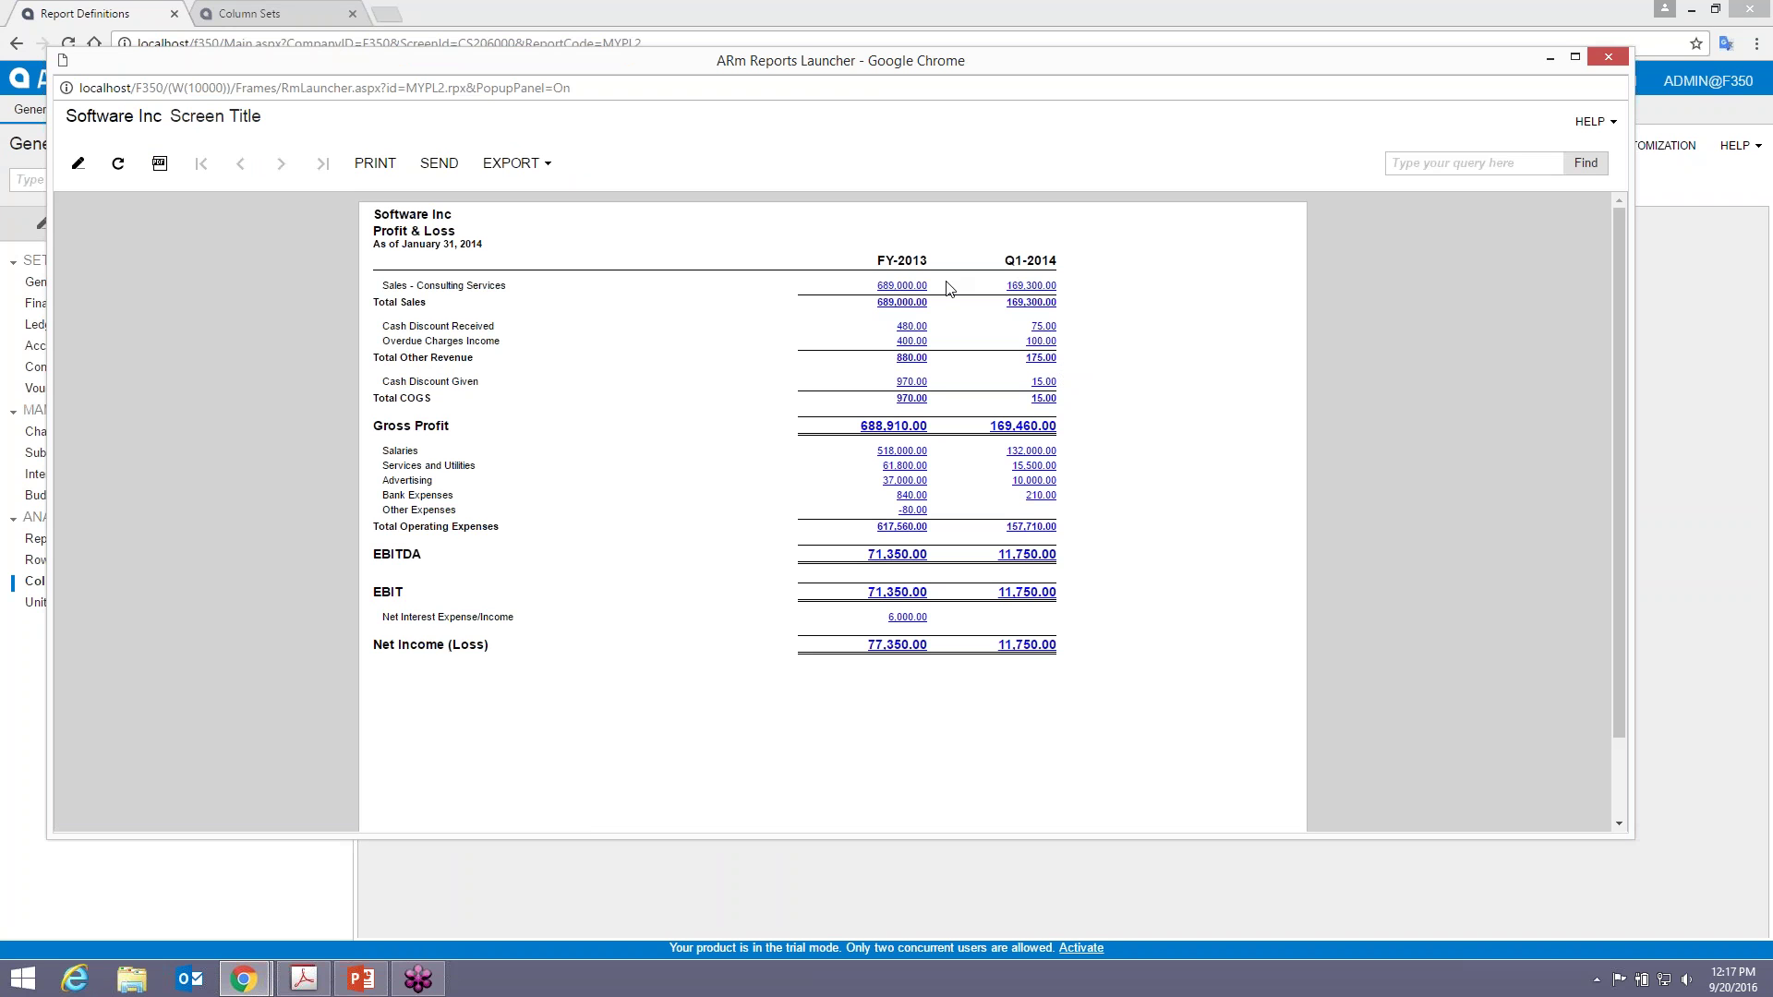
left_click(1608, 57)
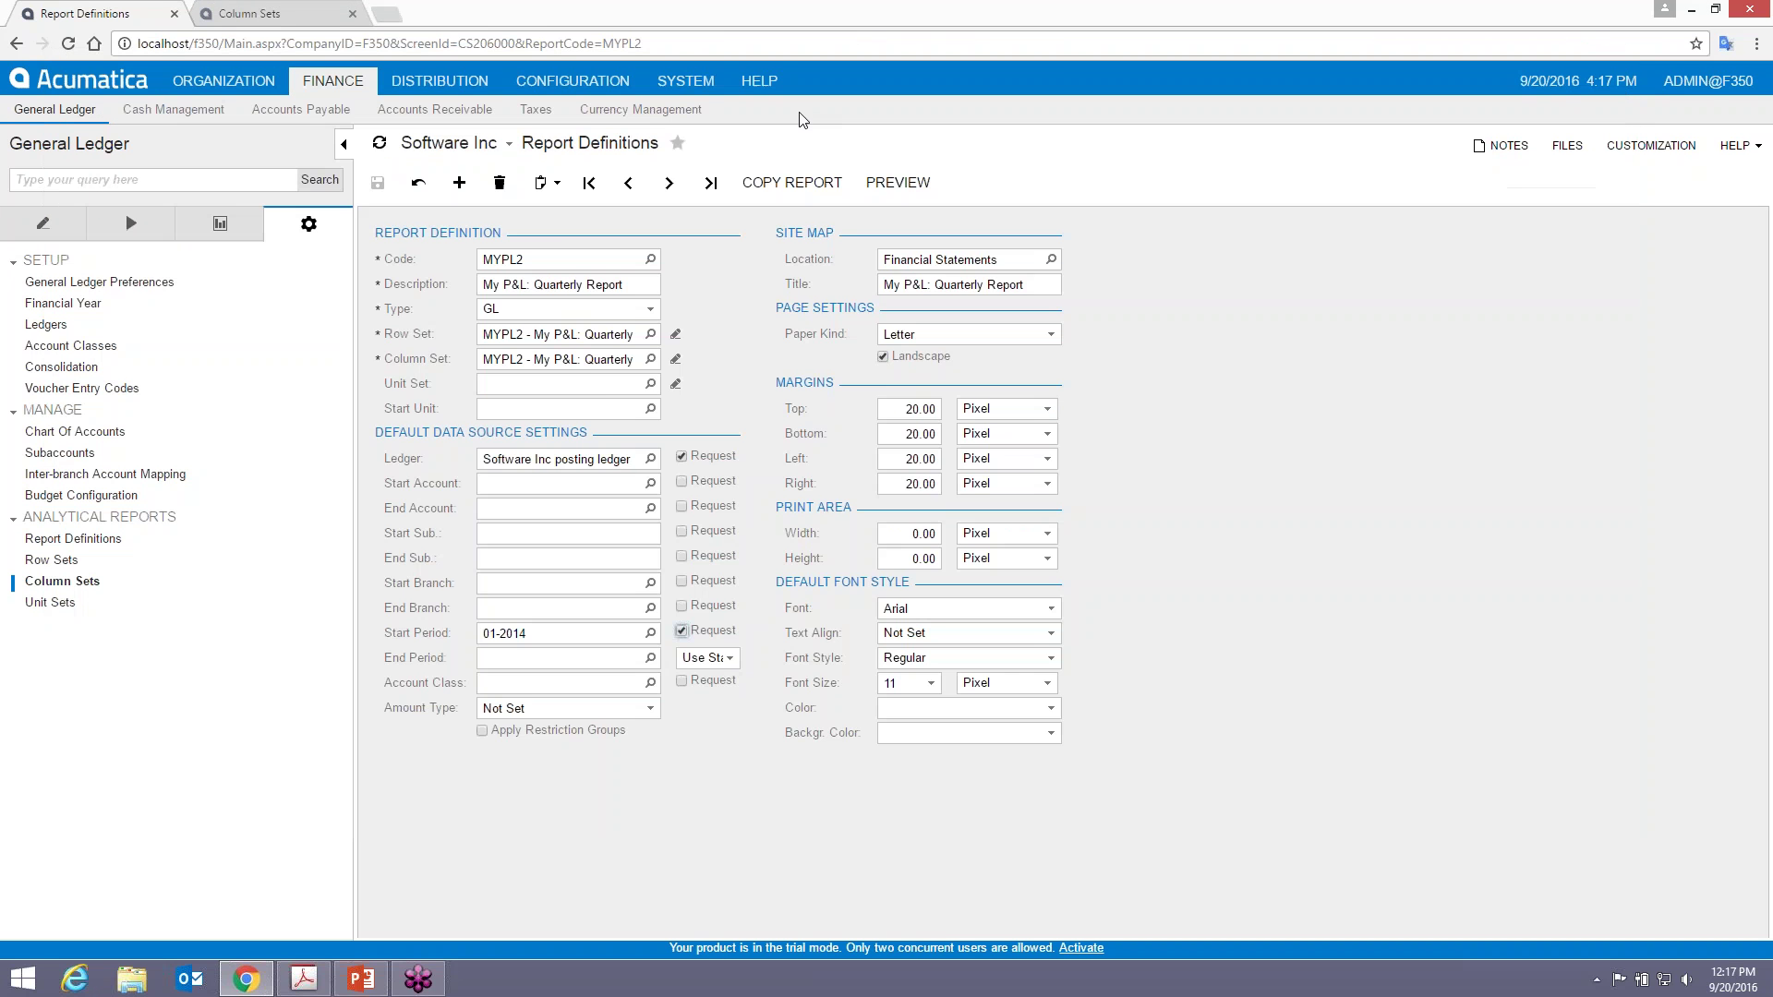
- Bring the MYPL2 column set tab back to the front, then switch to the course guide
left_click(305, 13)
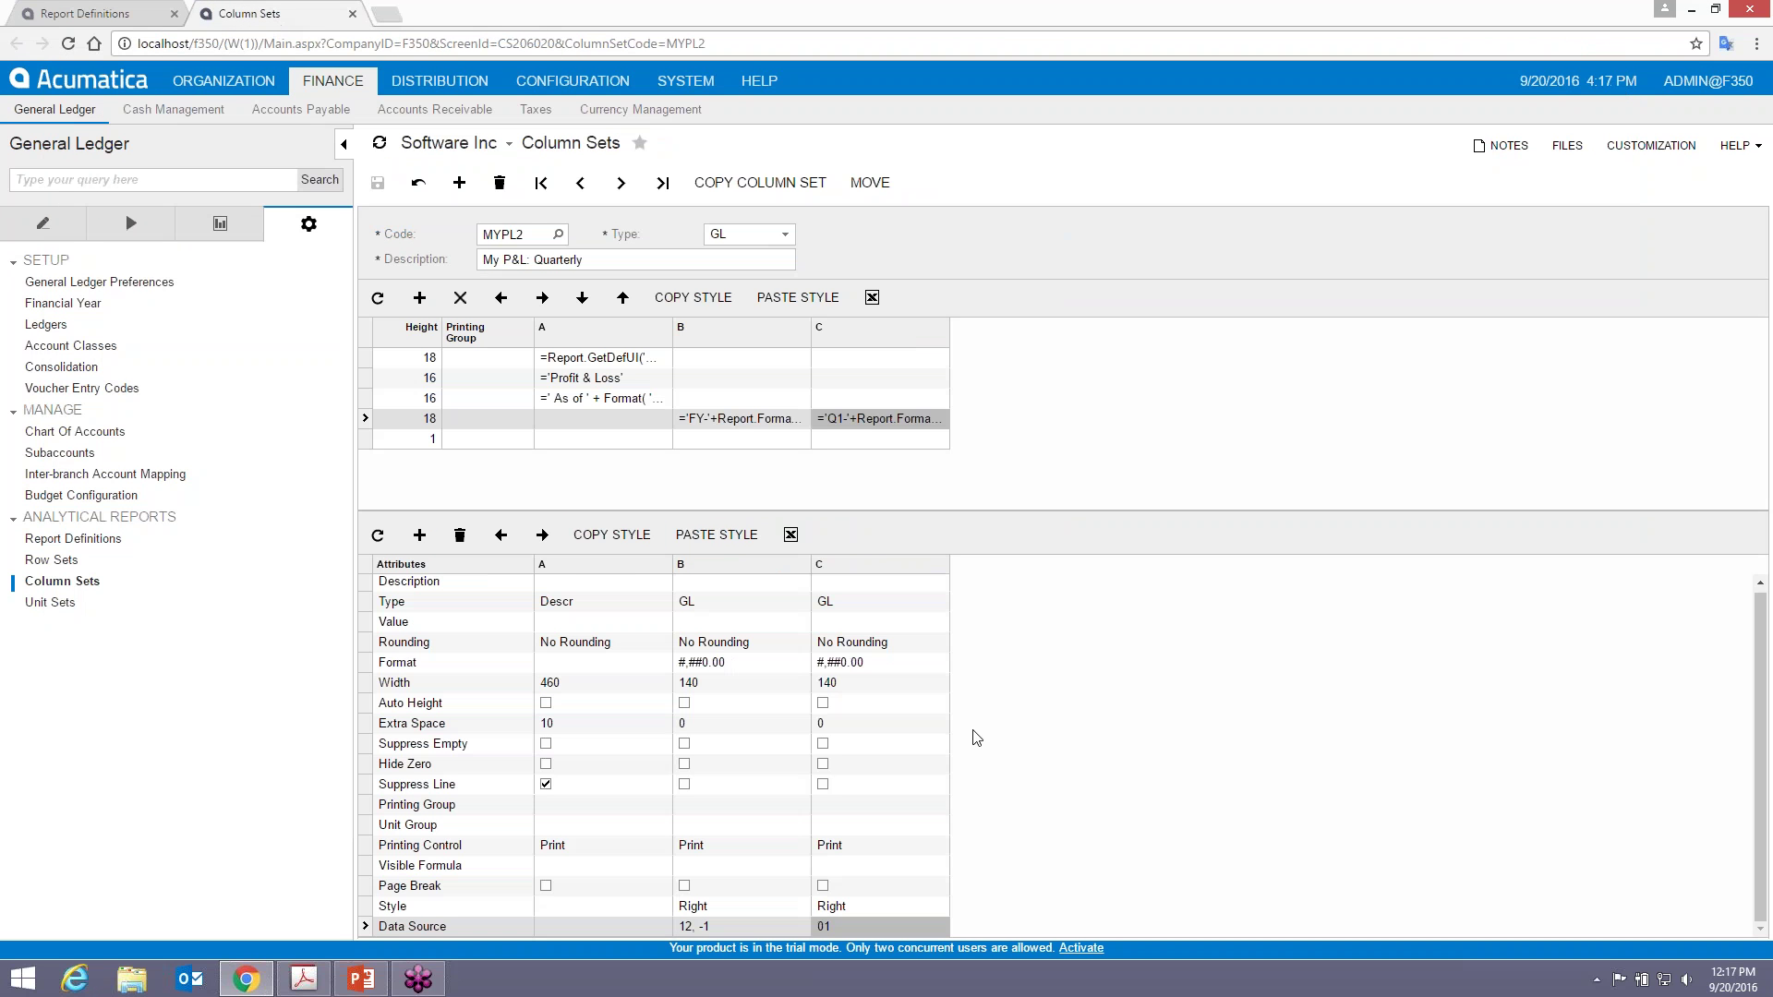
key("alt+Tab")
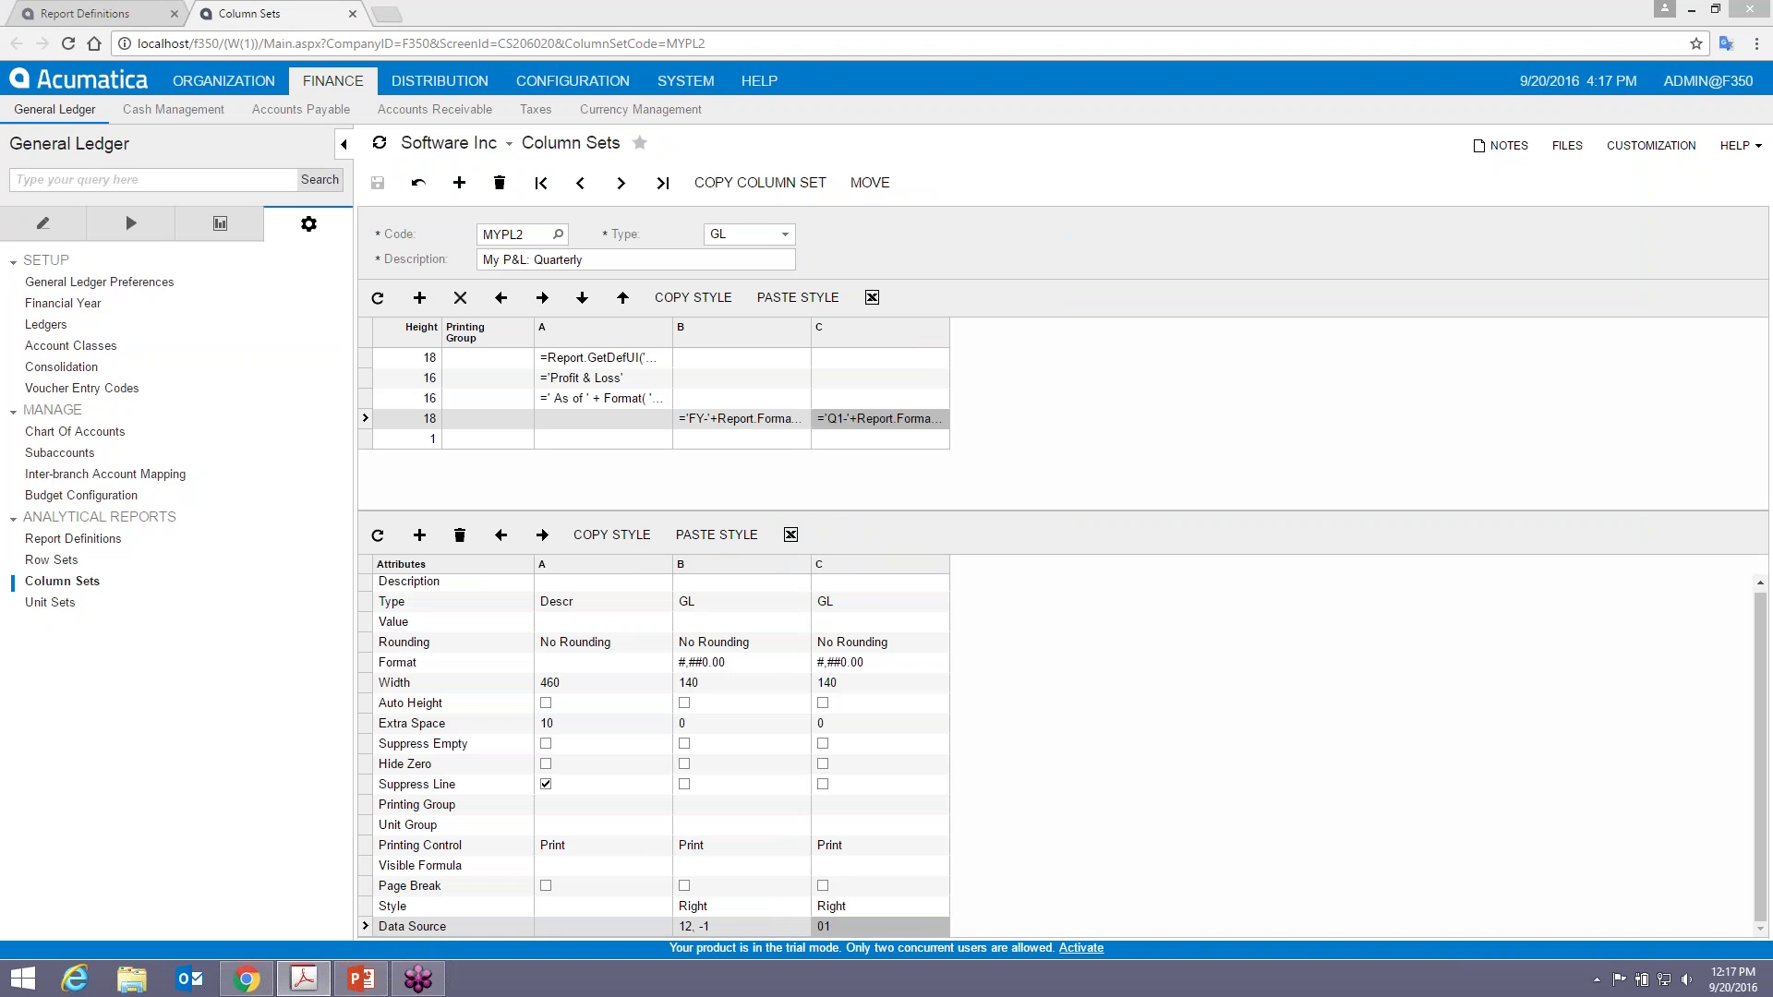
- Add three new columns D, E and F to the MYPL2 column set
left_click(420, 537)
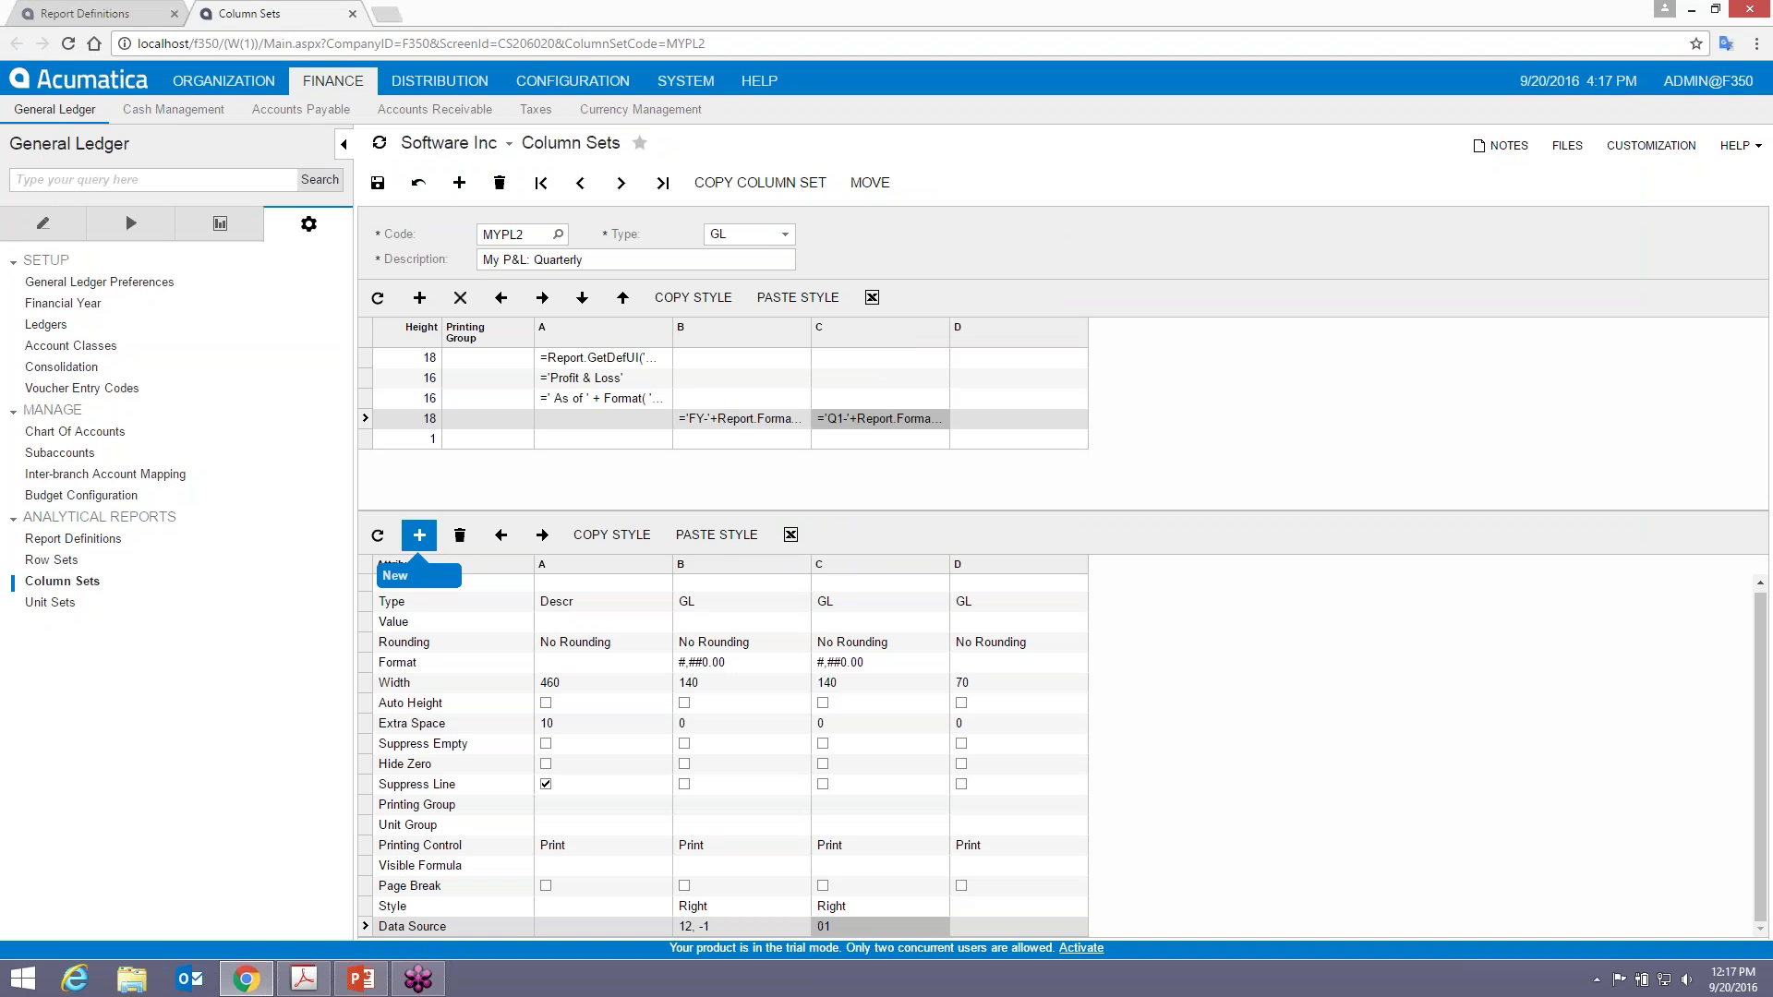
left_click(419, 535)
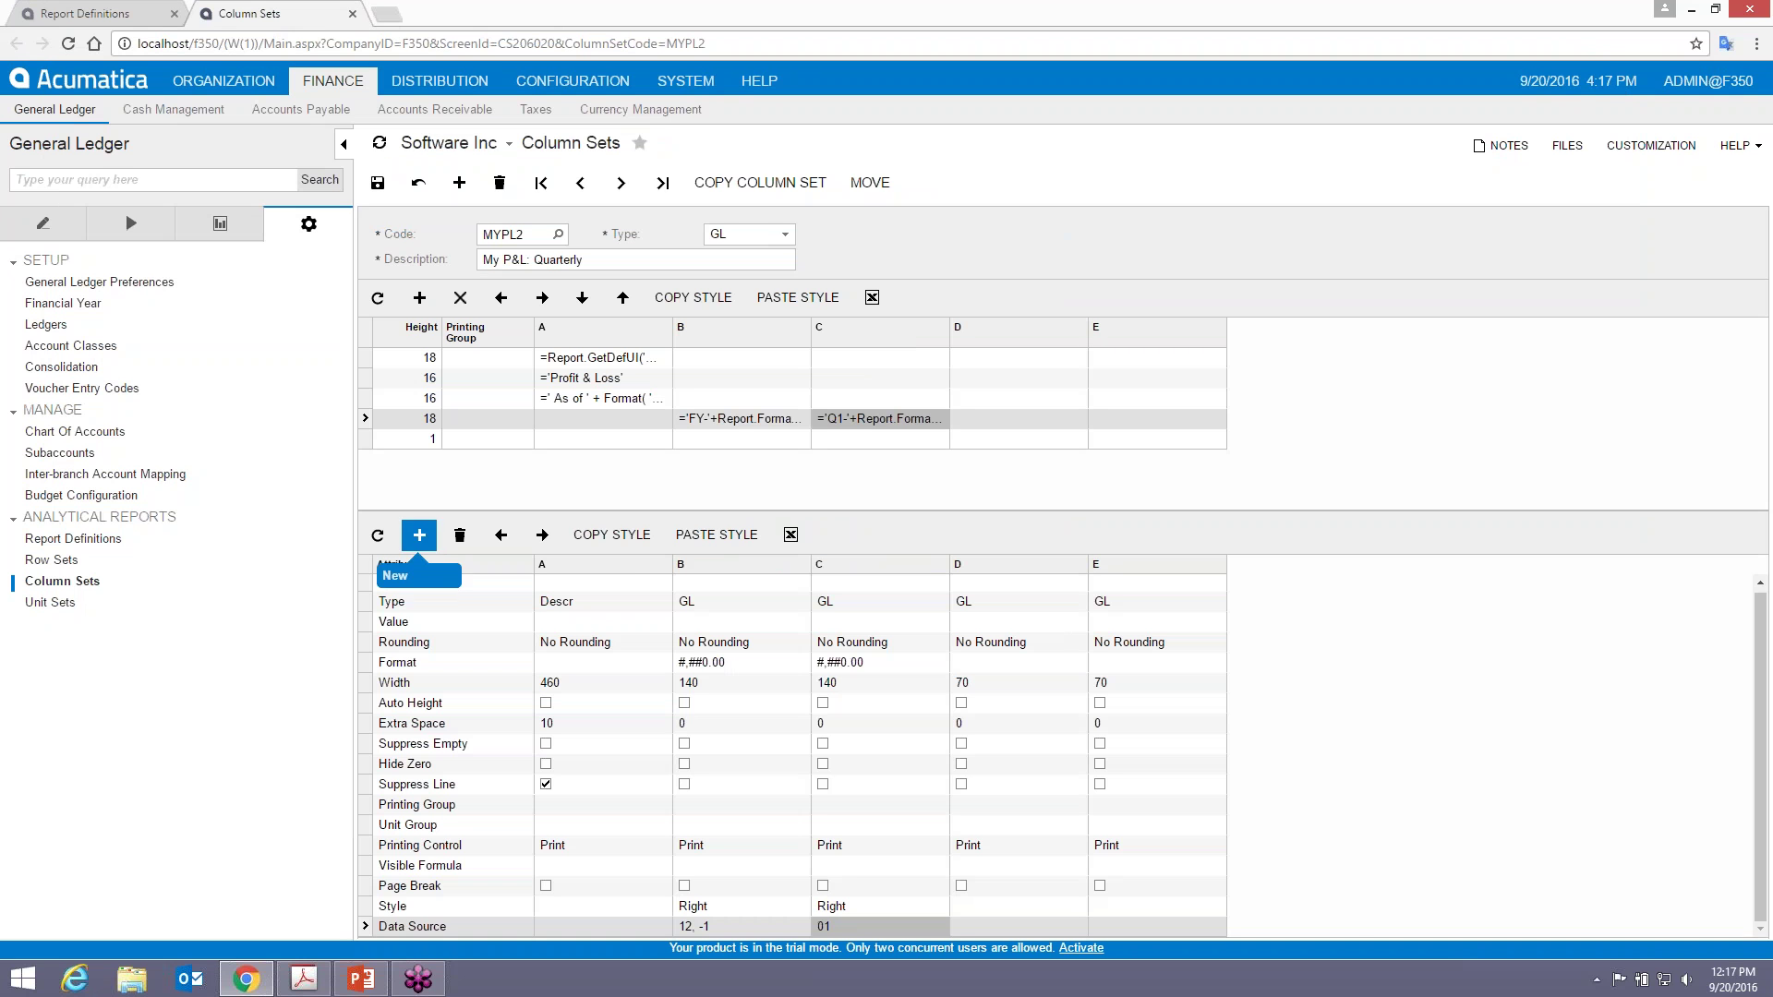
left_click(419, 535)
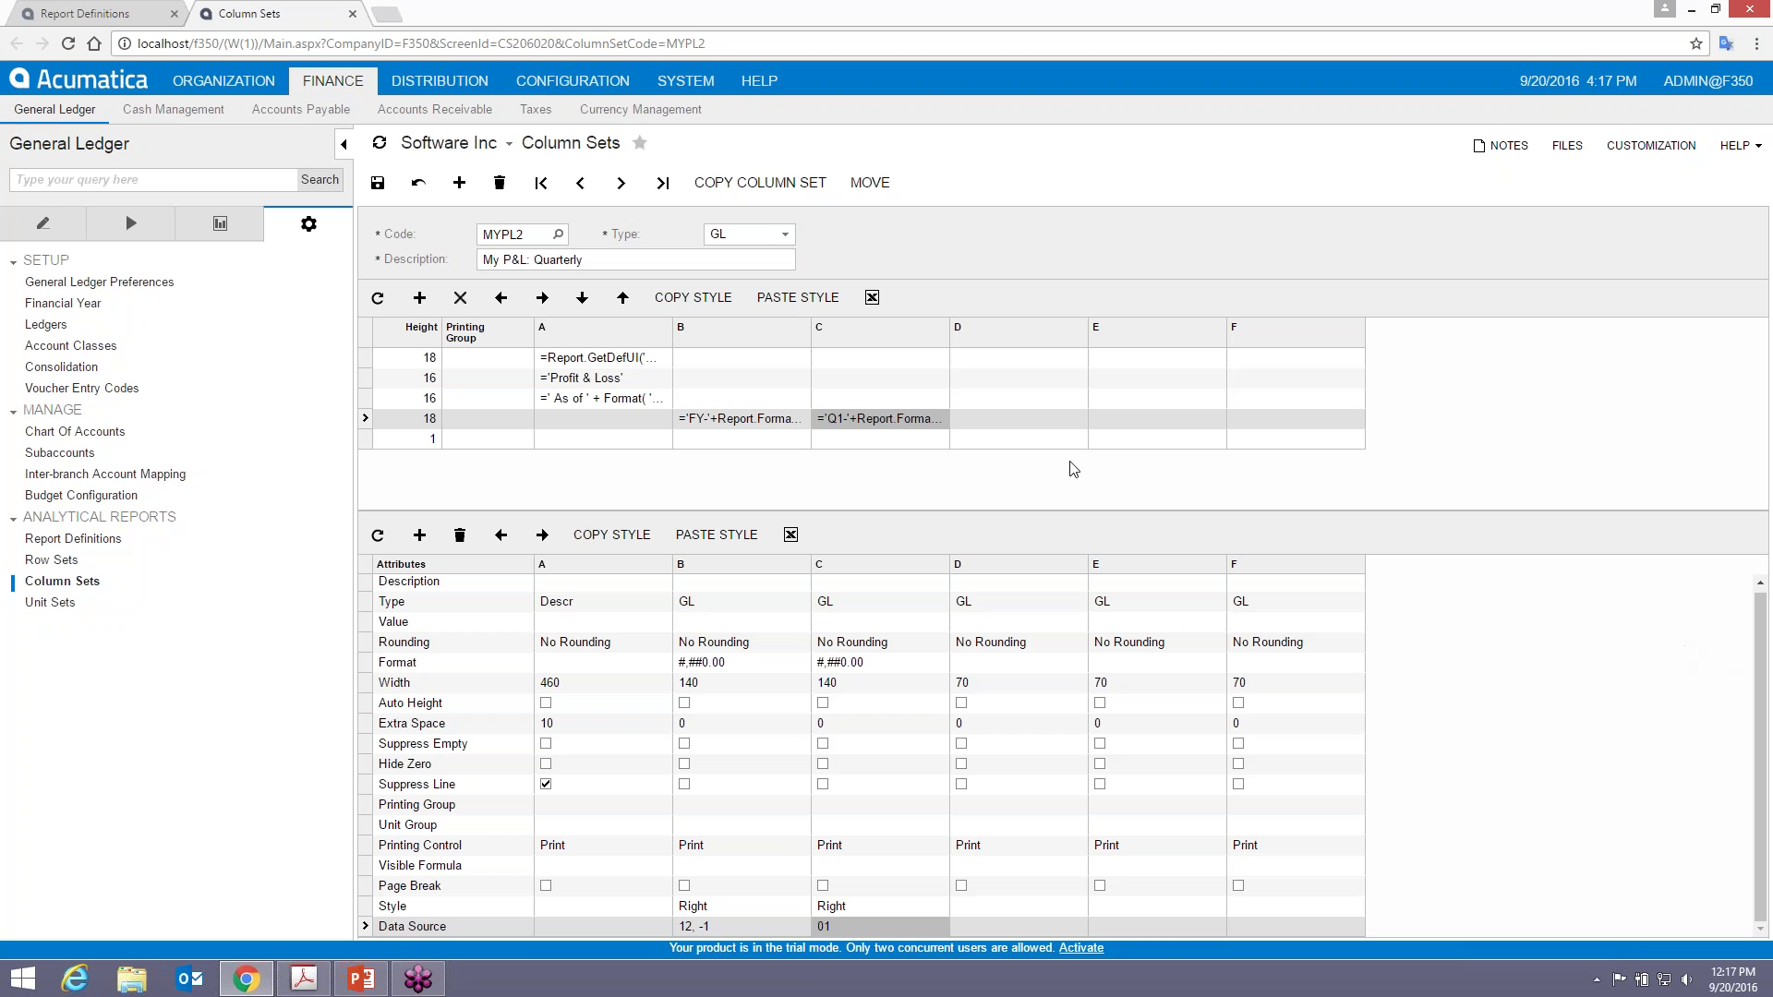
- Copy column C's Q1 heading formula into the headings of columns D, E and F
left_click(846, 418)
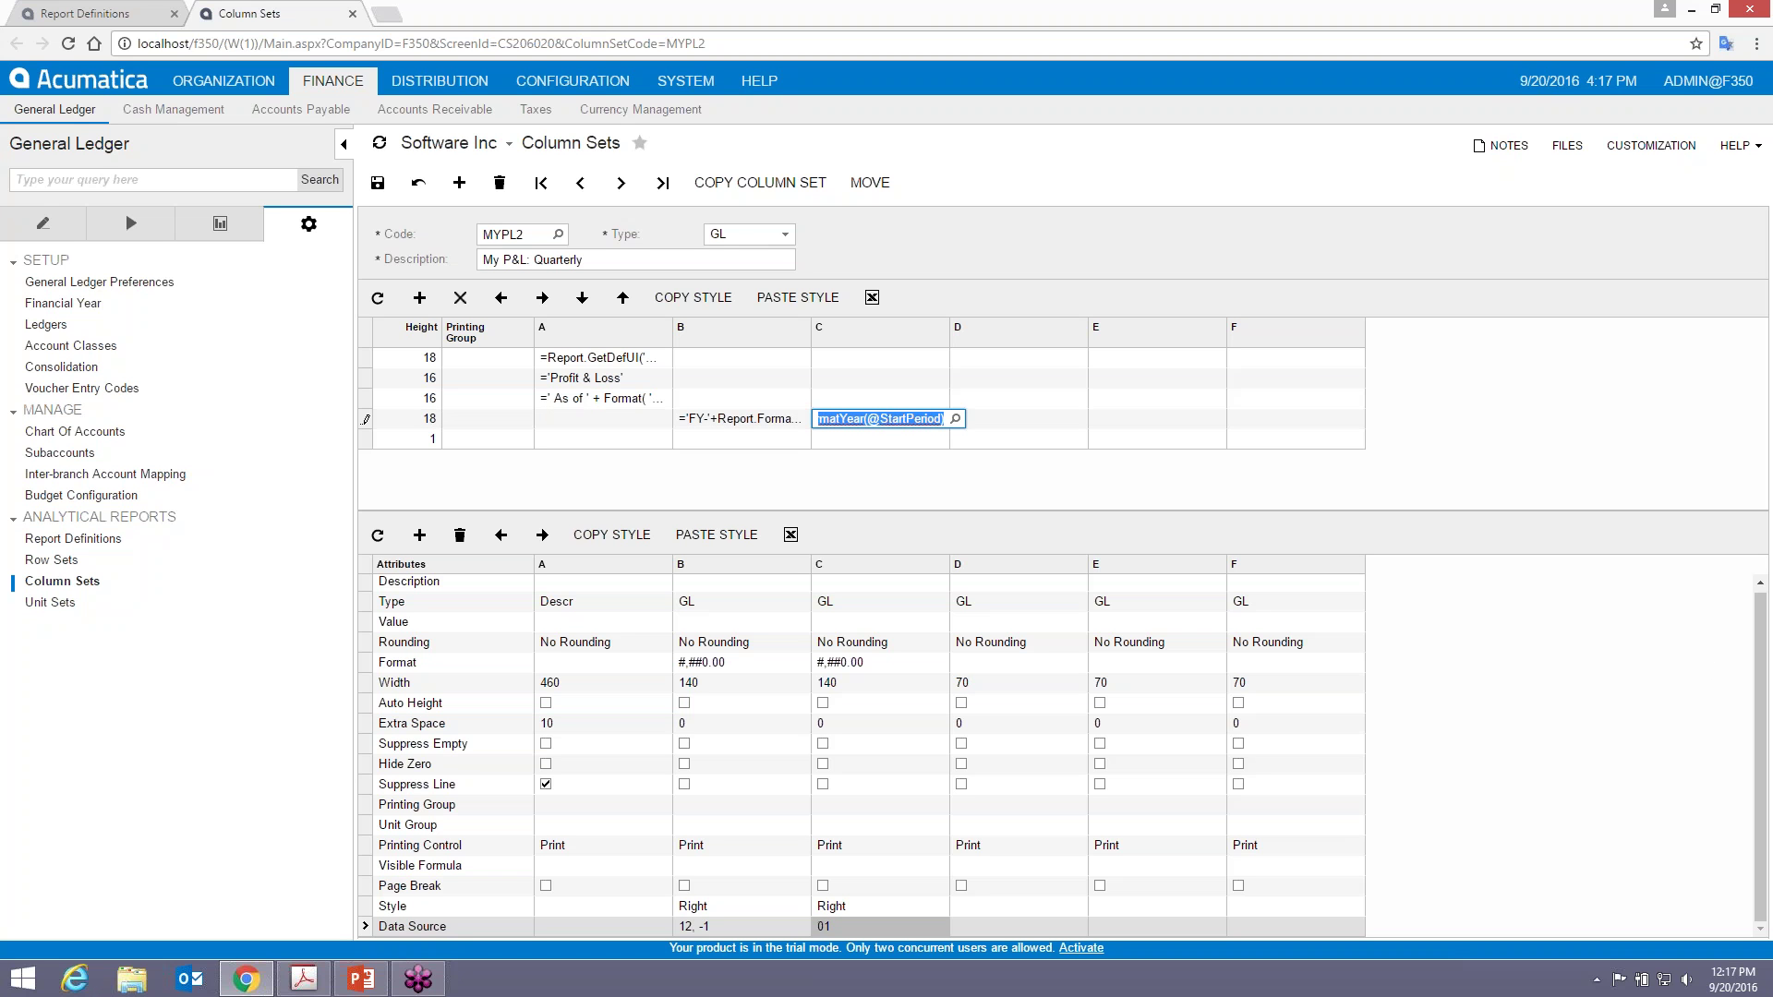
key("ctrl+c")
left_click(1050, 420)
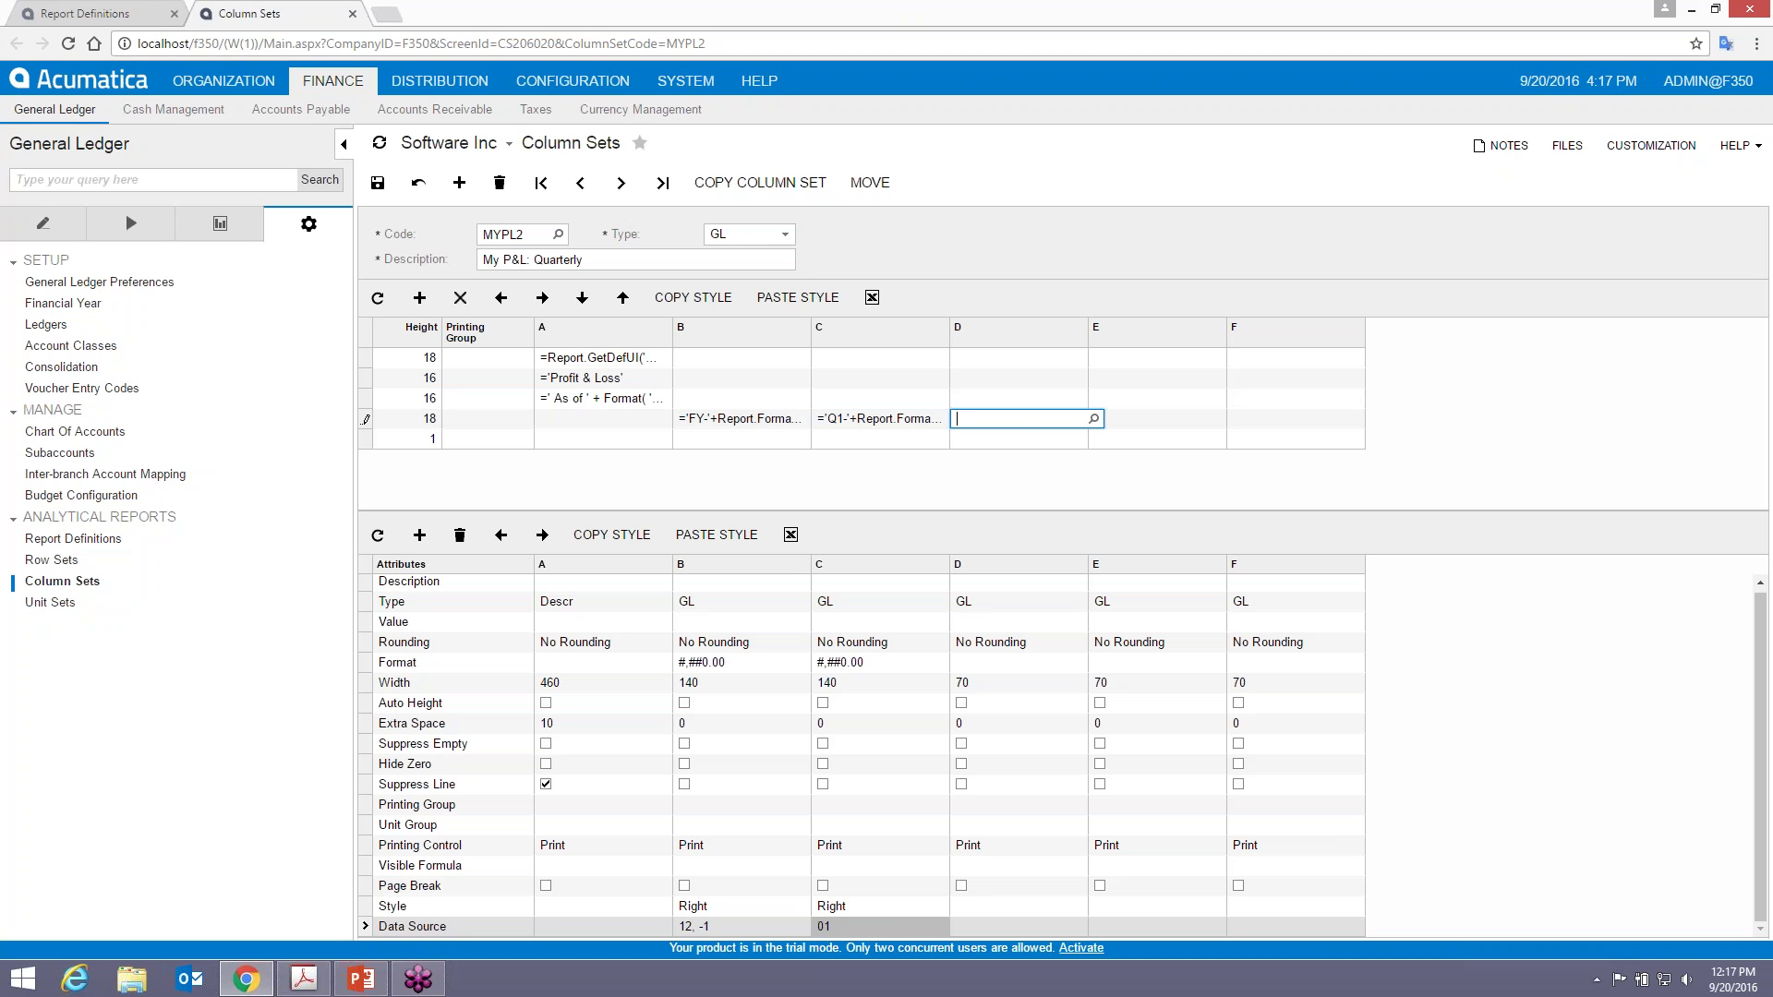
key("ctrl+v")
left_click(1145, 420)
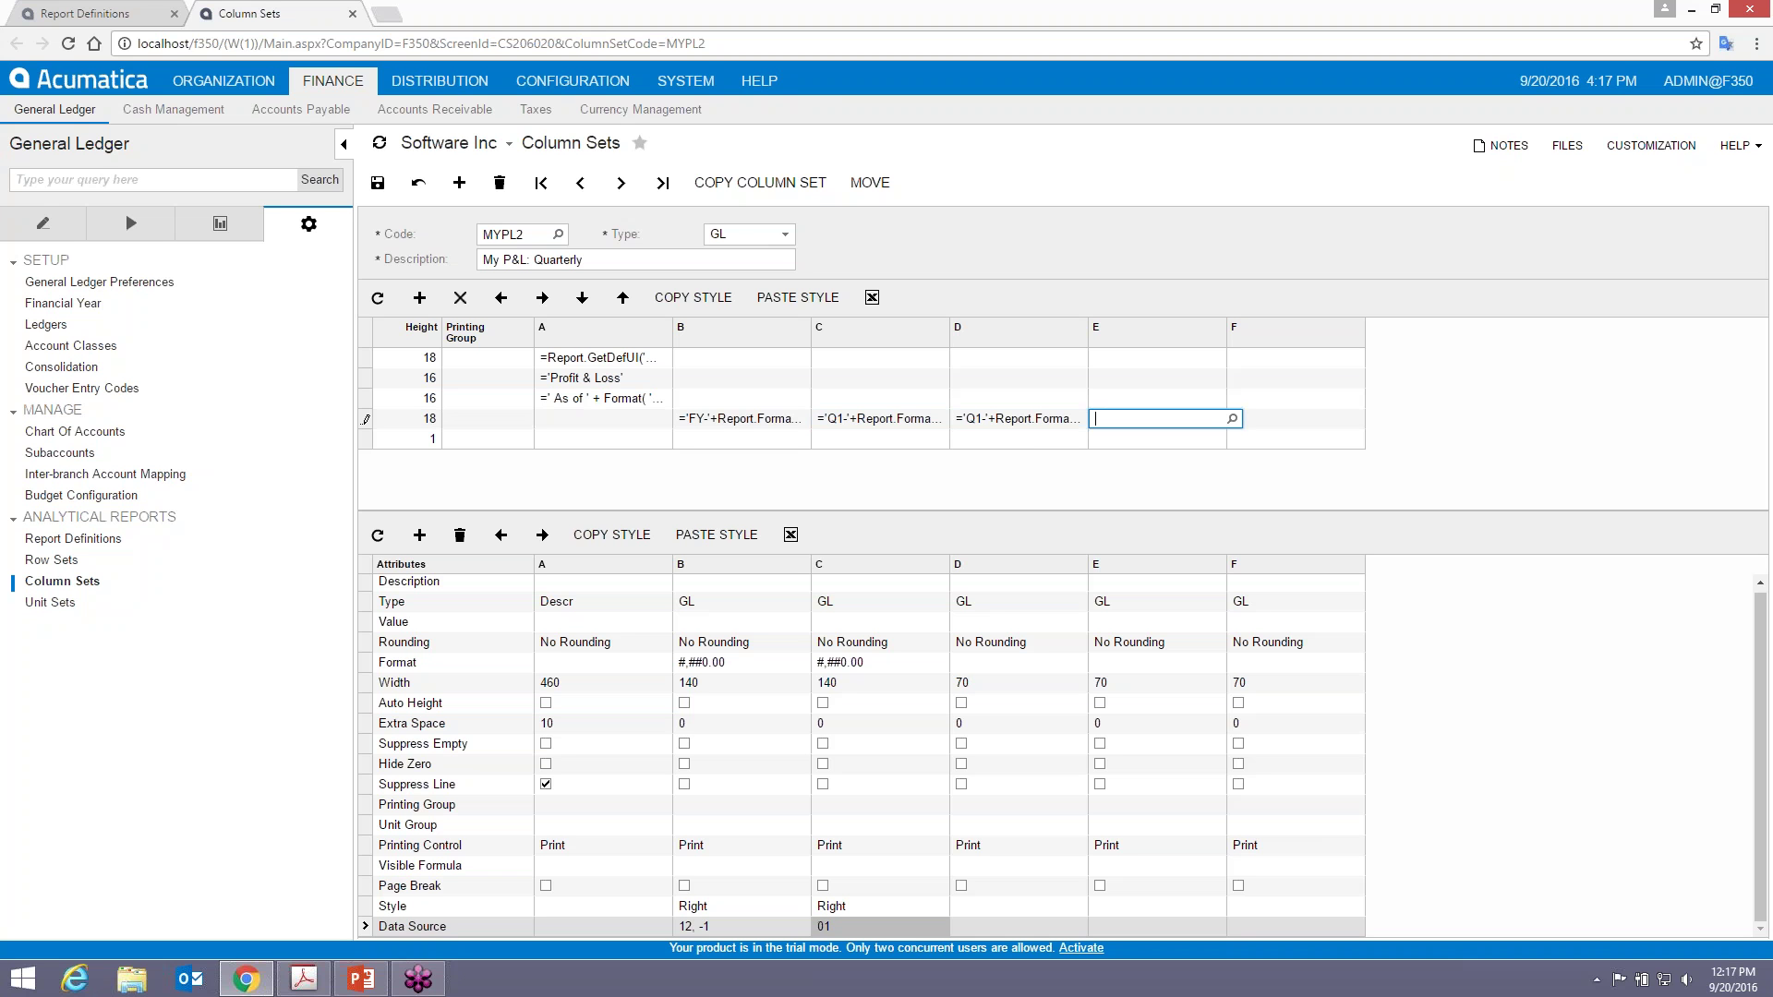
key("ctrl+v")
left_click(1293, 418)
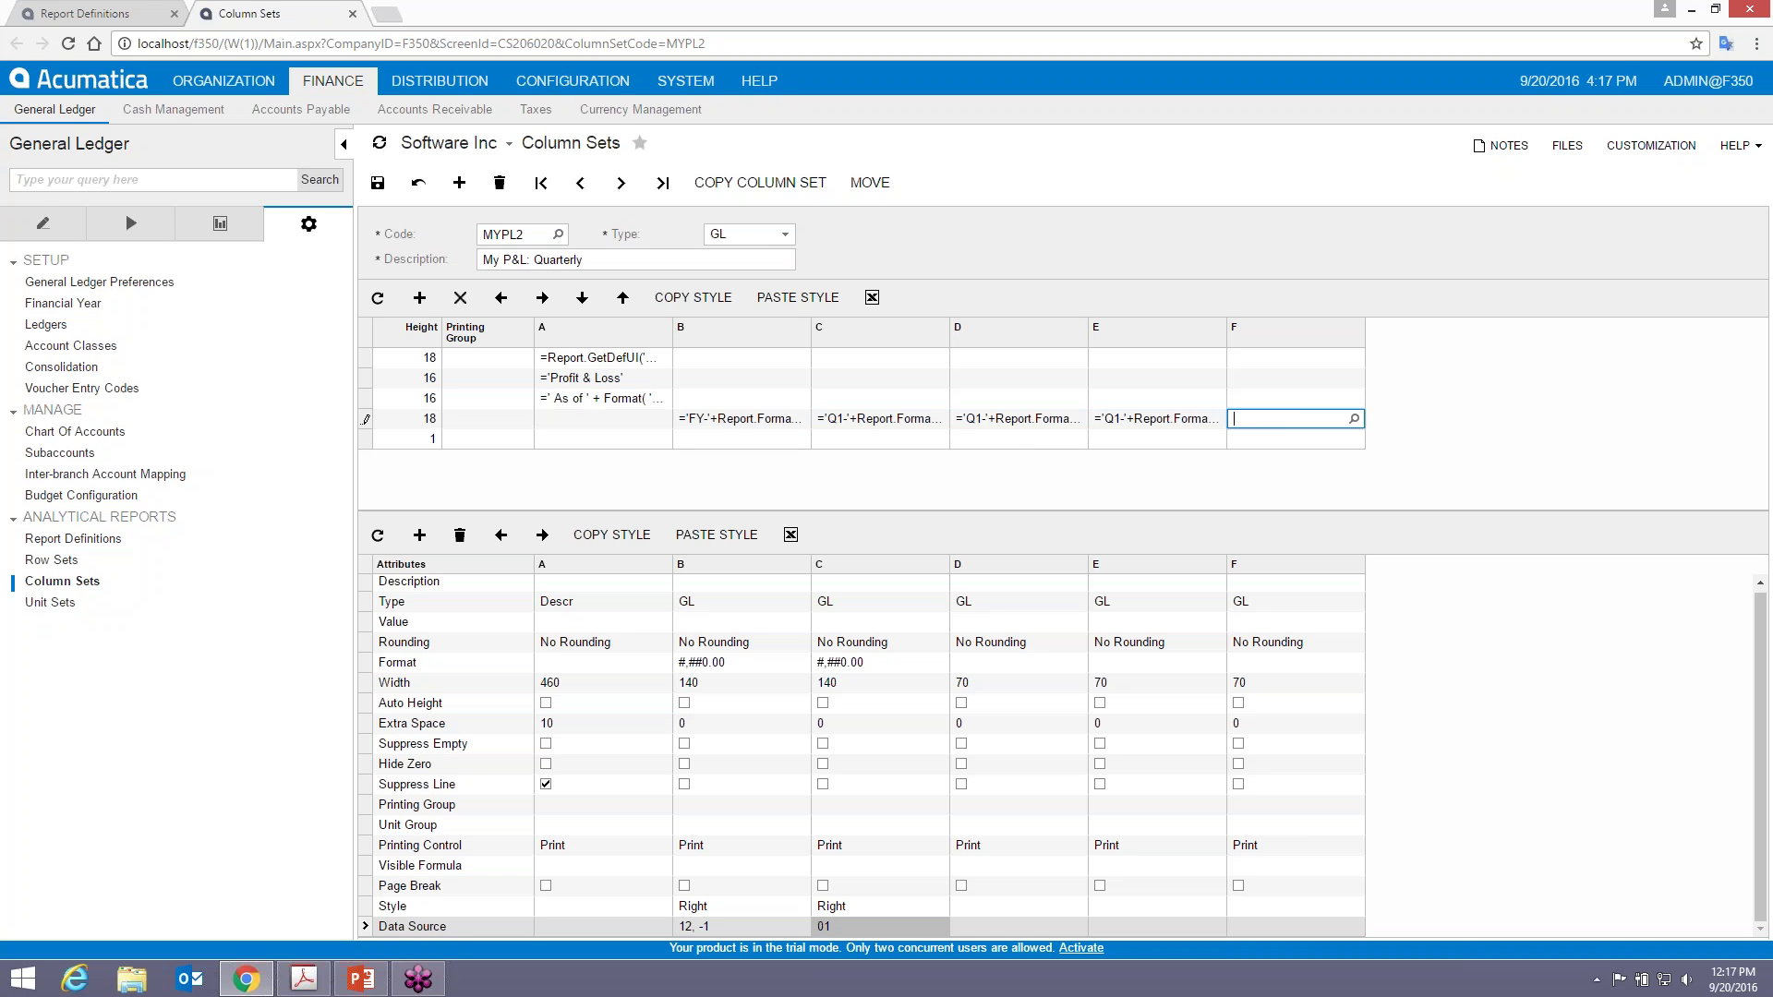
key("ctrl+v")
- Change the quarter in the D, E and F headings to Q2, Q3 and Q4, then save
left_click(979, 420)
key("Home")
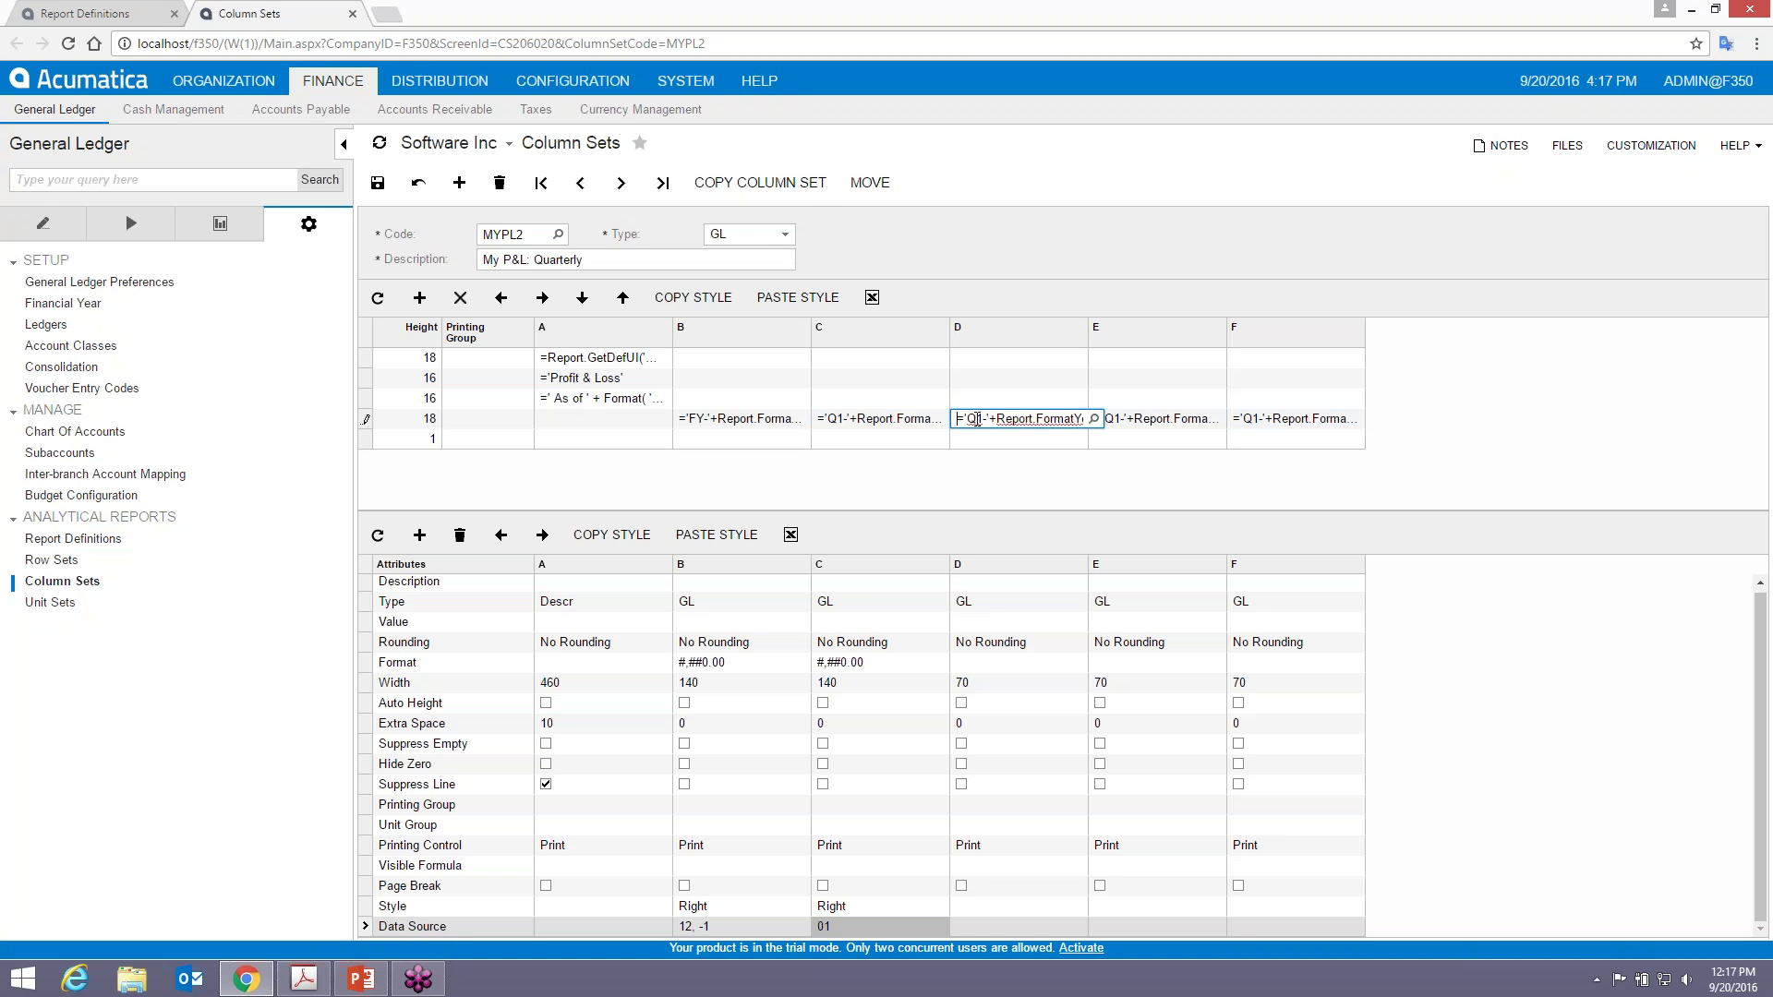
left_click_drag(976, 419, 983, 419)
type("2")
left_click(1118, 417)
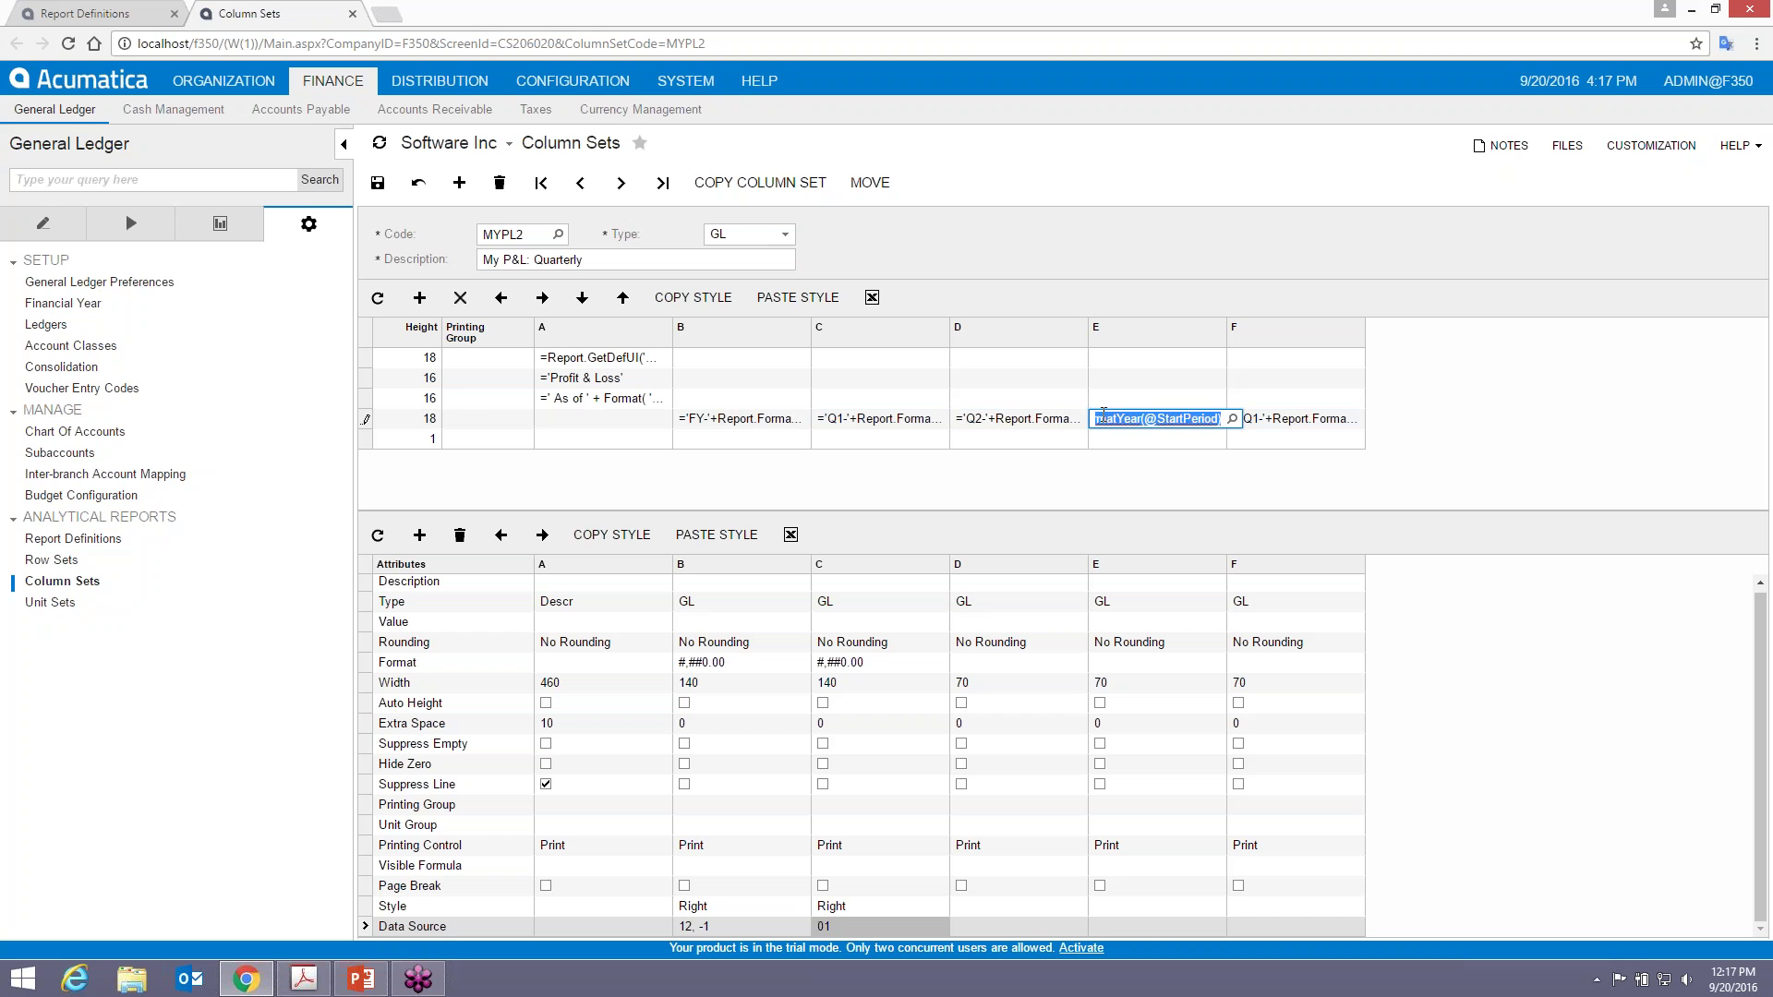
key("Home")
type("3")
left_click(1243, 417)
key("Home")
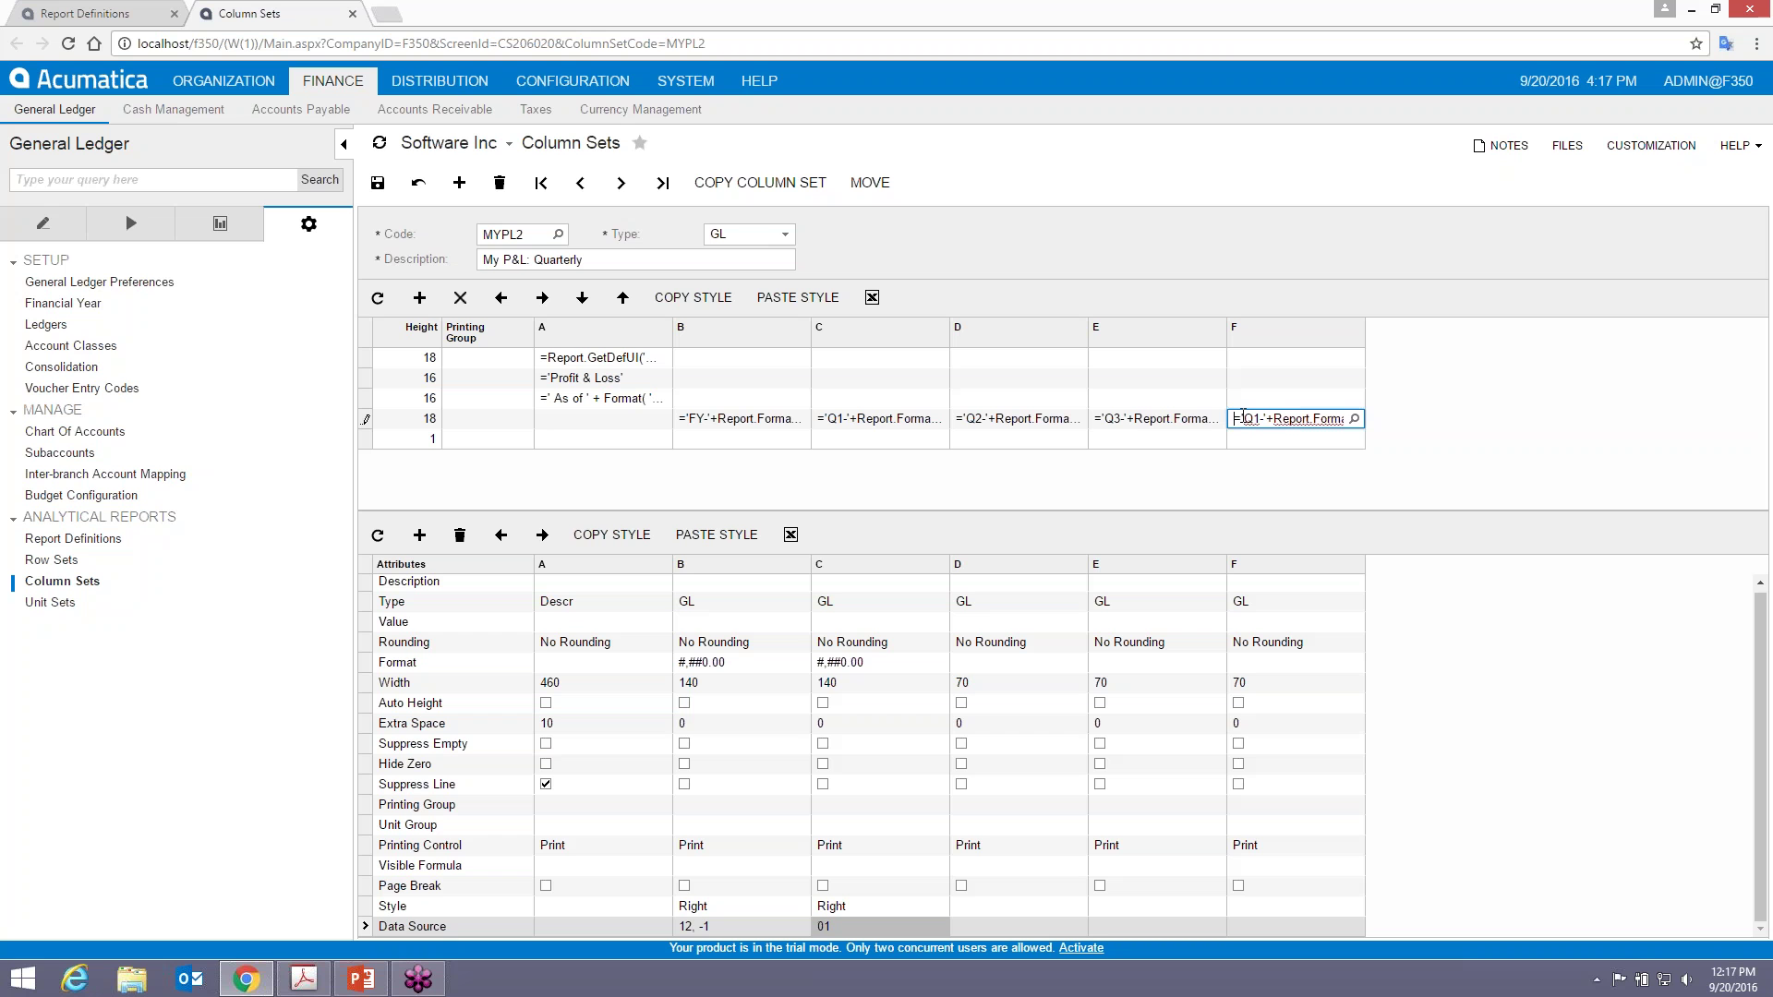
type("4")
left_click(378, 182)
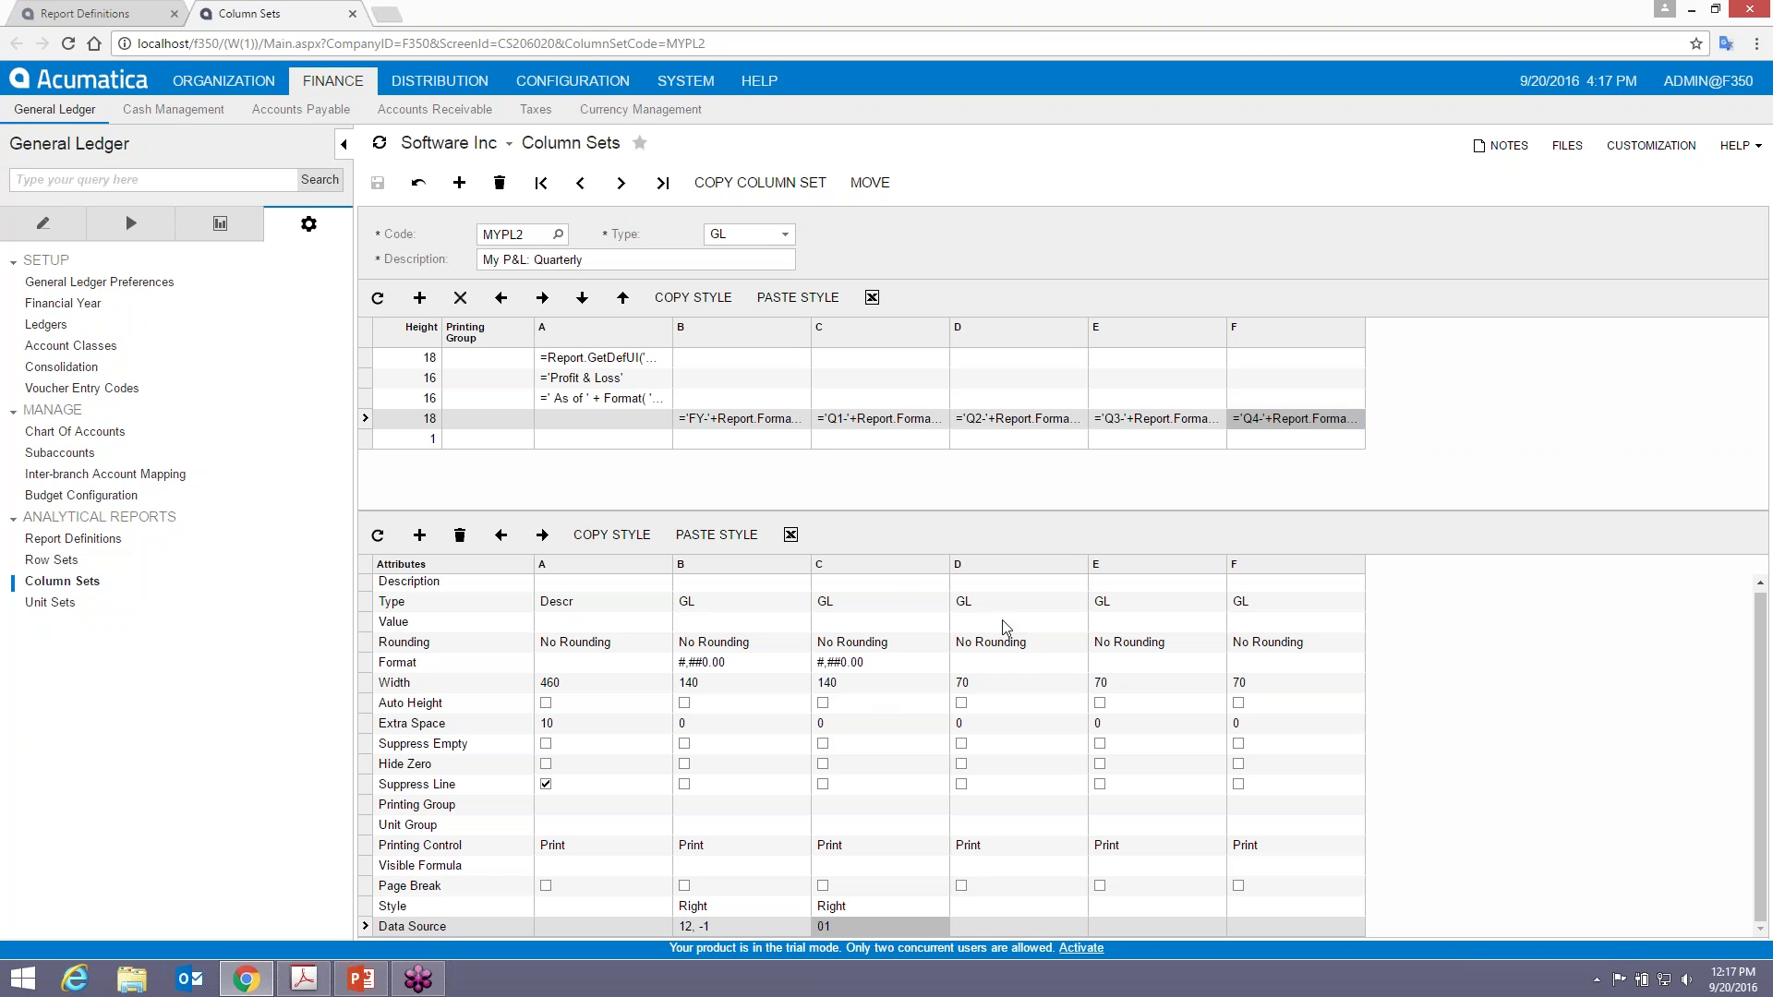
- Copy column C's #,##0.00 number format into columns D, E and F
left_click(861, 662)
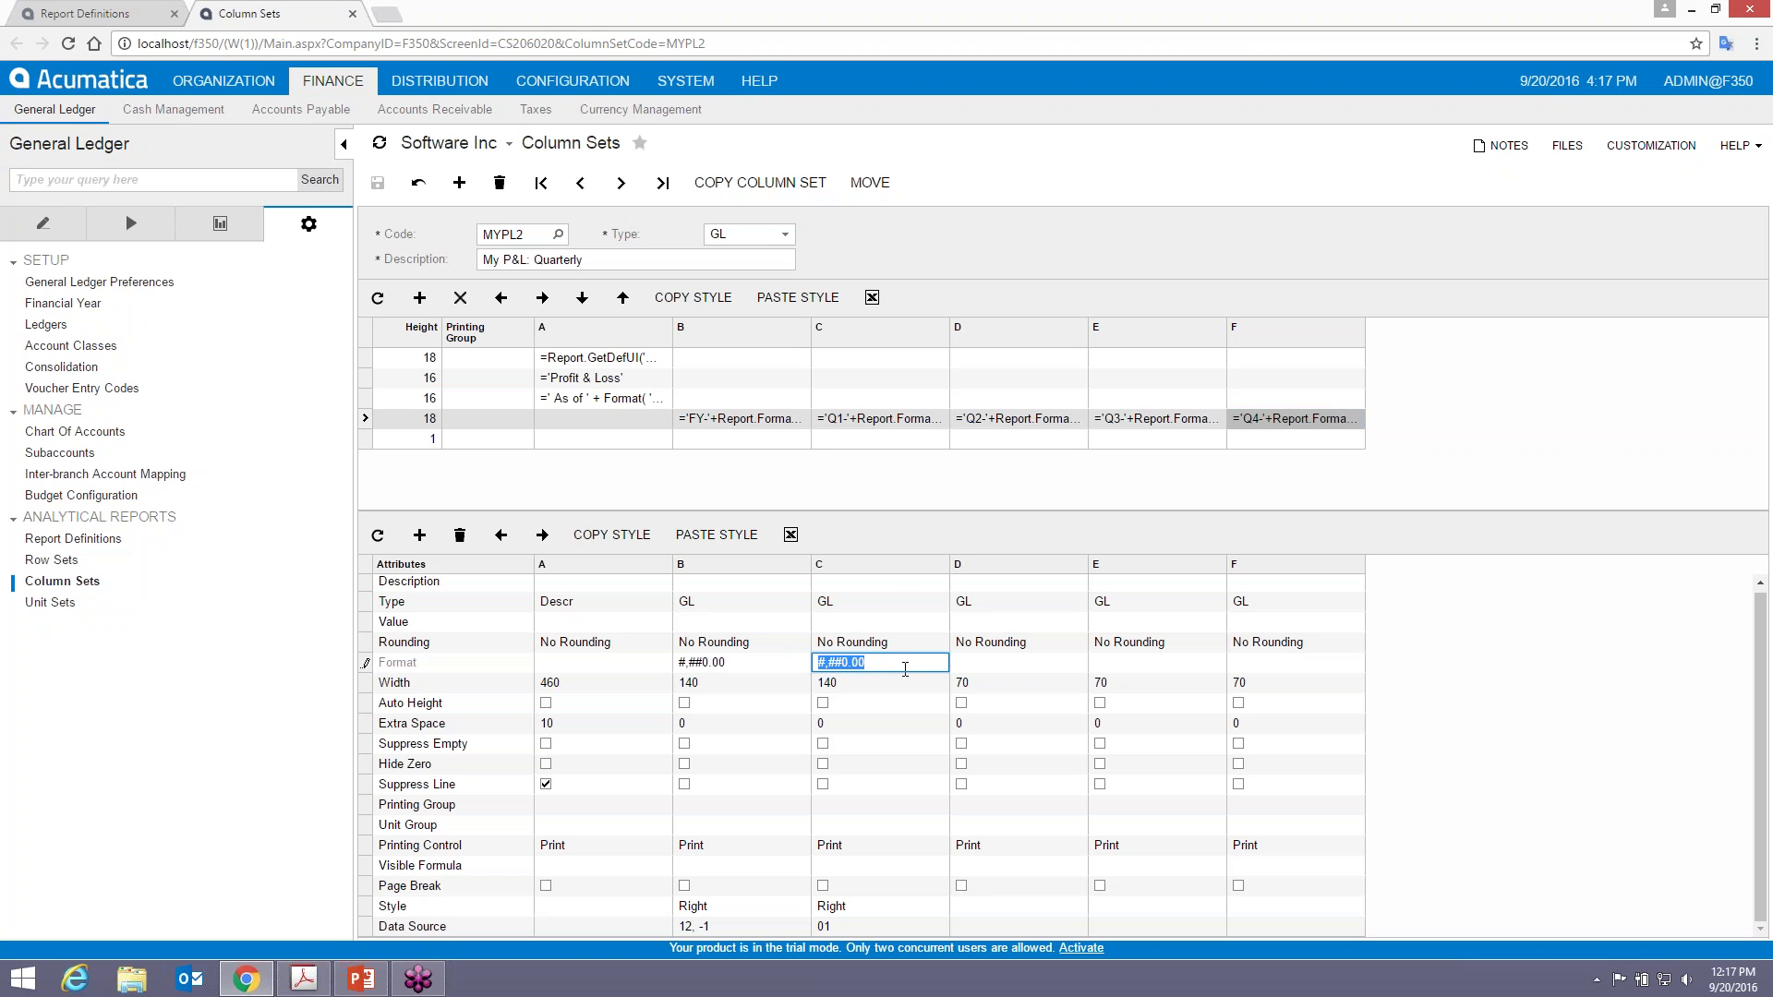
left_click(905, 668)
left_click_drag(896, 665, 782, 661)
key("ctrl+c")
left_click(1001, 662)
key("ctrl+v")
left_click(1126, 665)
key("ctrl+v")
left_click(1262, 664)
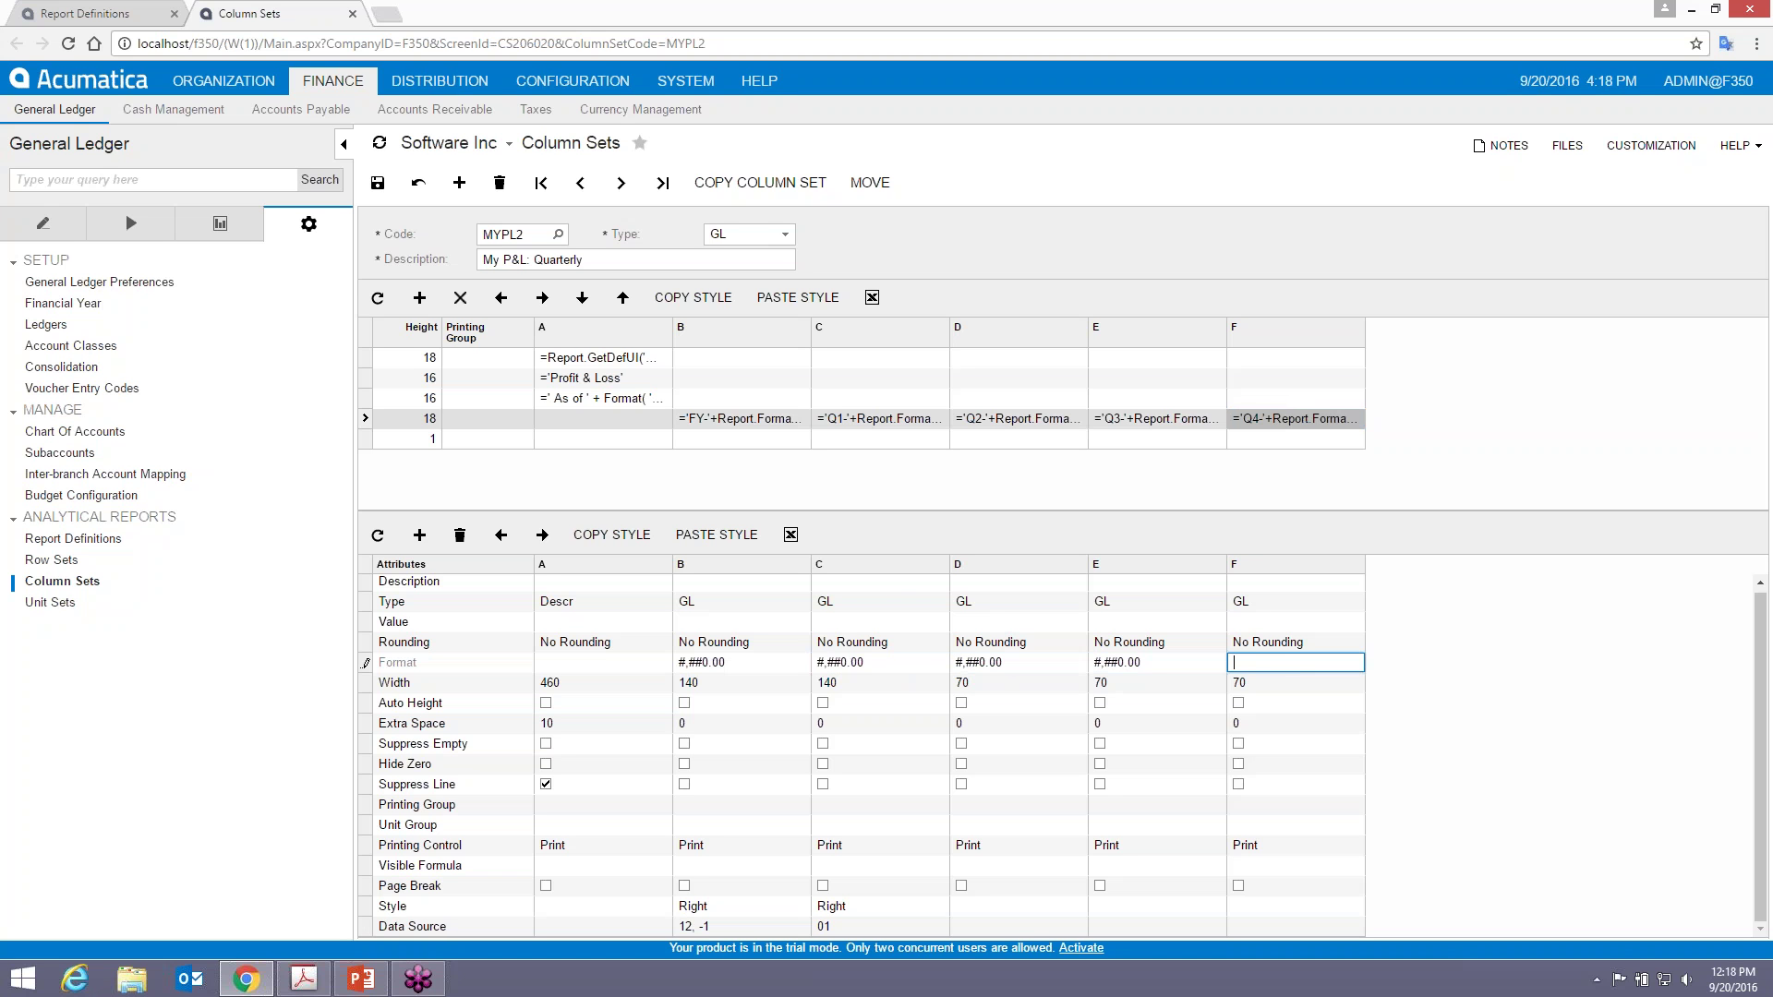
key("ctrl+v")
- Set column A's width to 350 and columns B through F to 100, then save
left_click(829, 683)
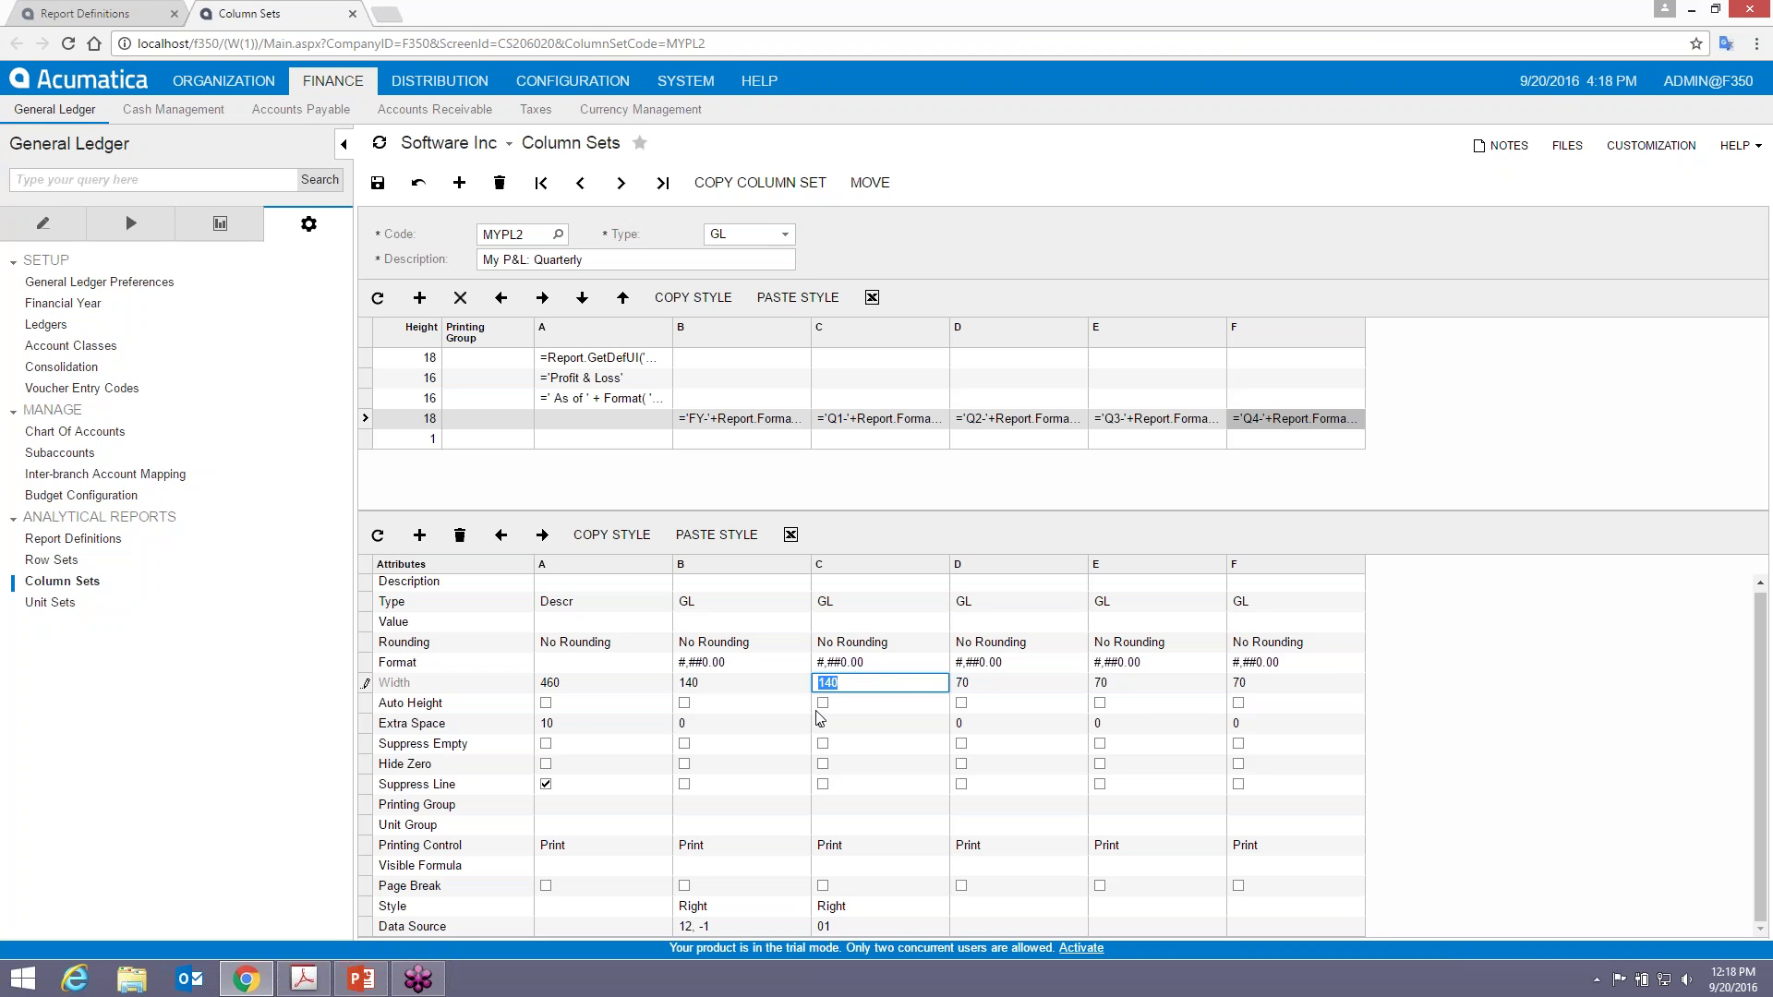
left_click(568, 686)
type("350")
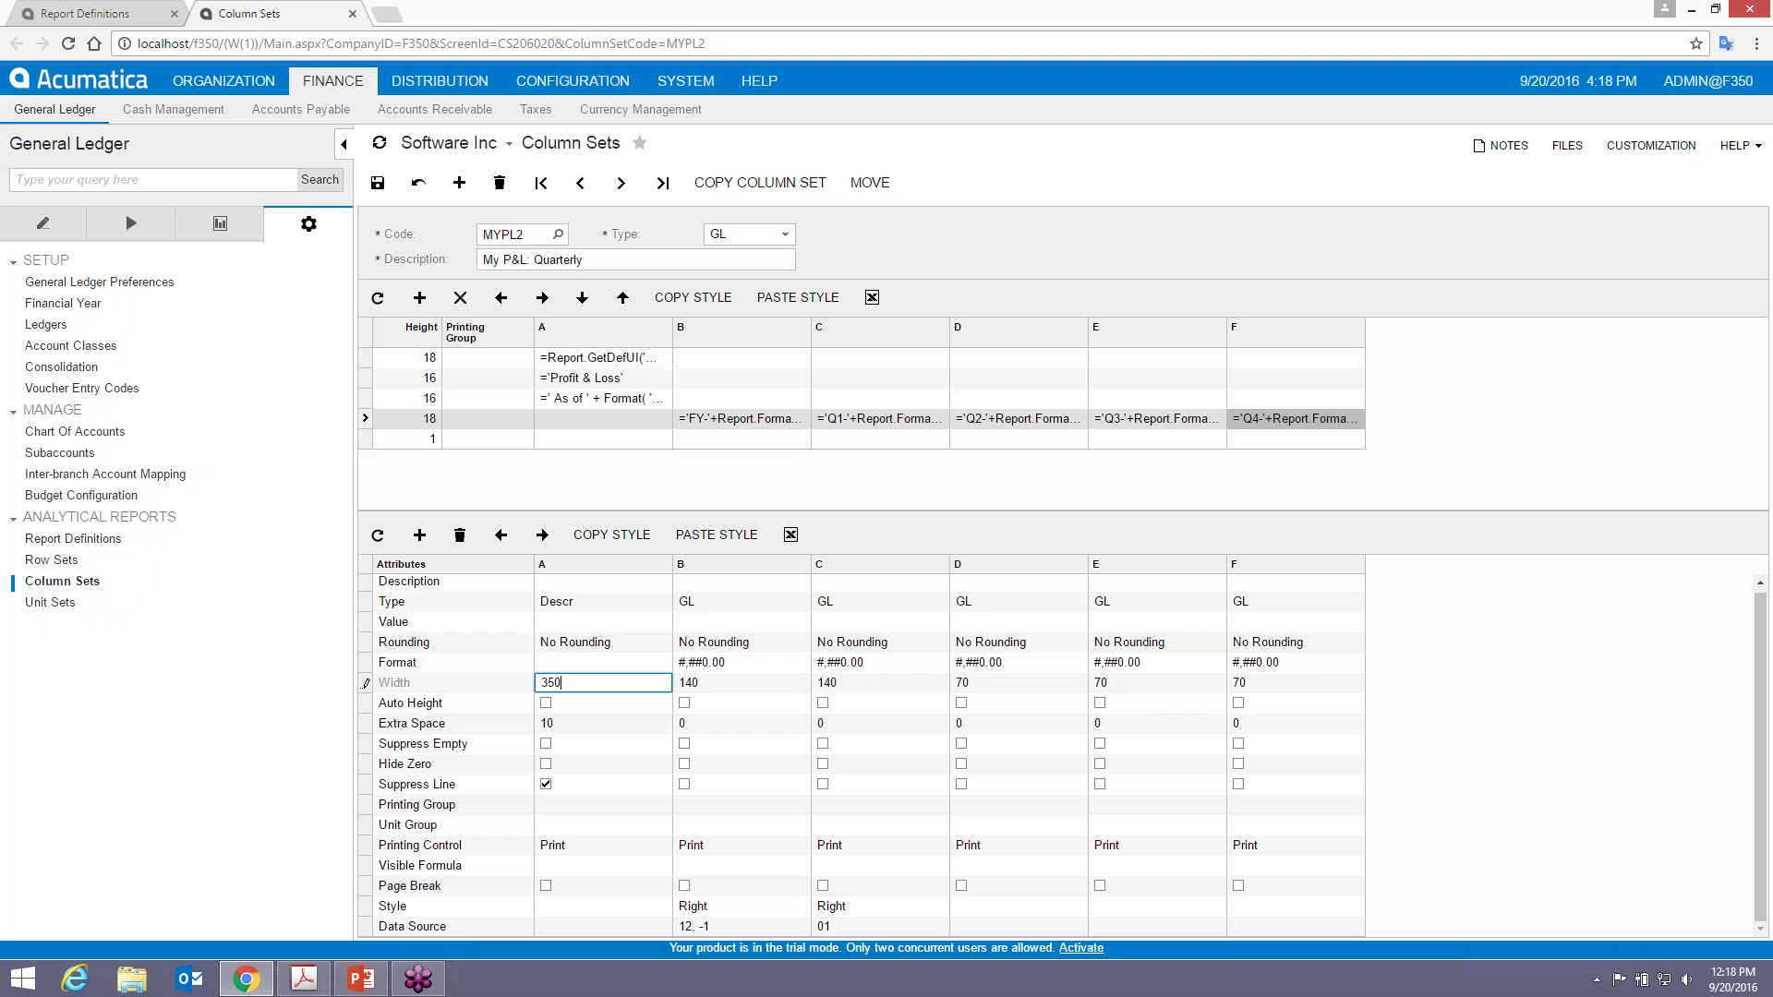
key("Tab")
type("100")
key("Tab")
type("100")
key("Tab")
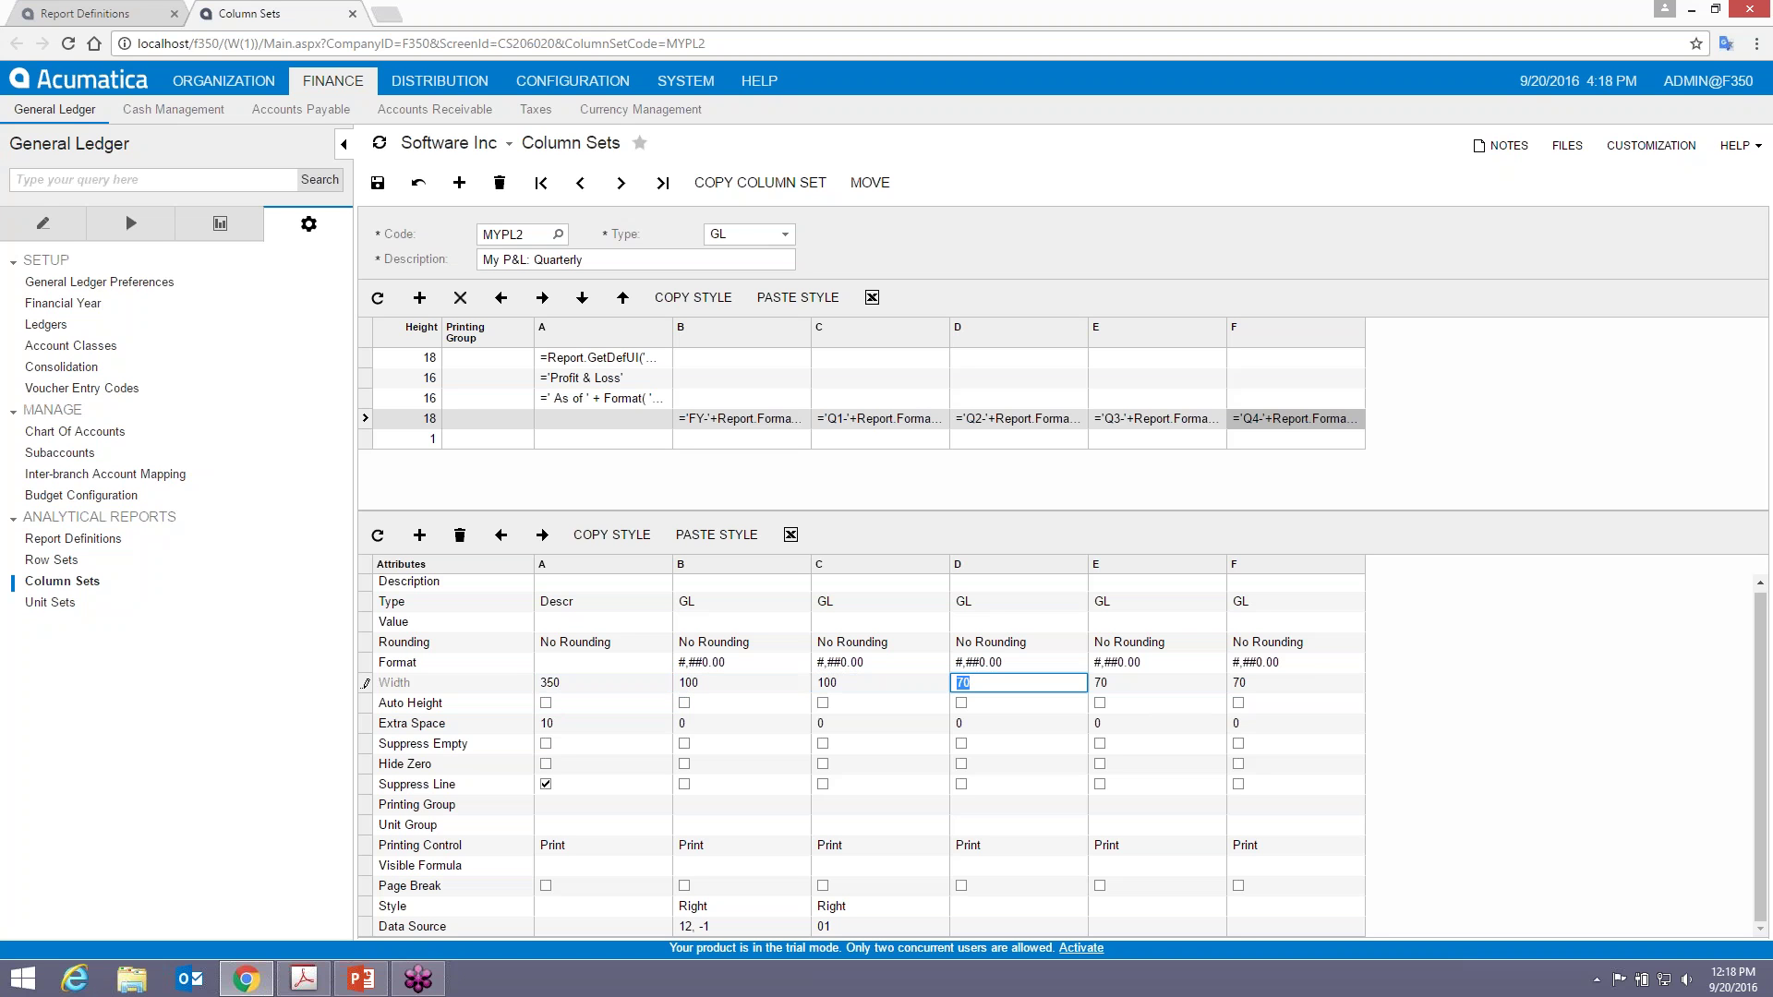
type("100")
key("Tab")
type("100")
key("Tab")
type("100")
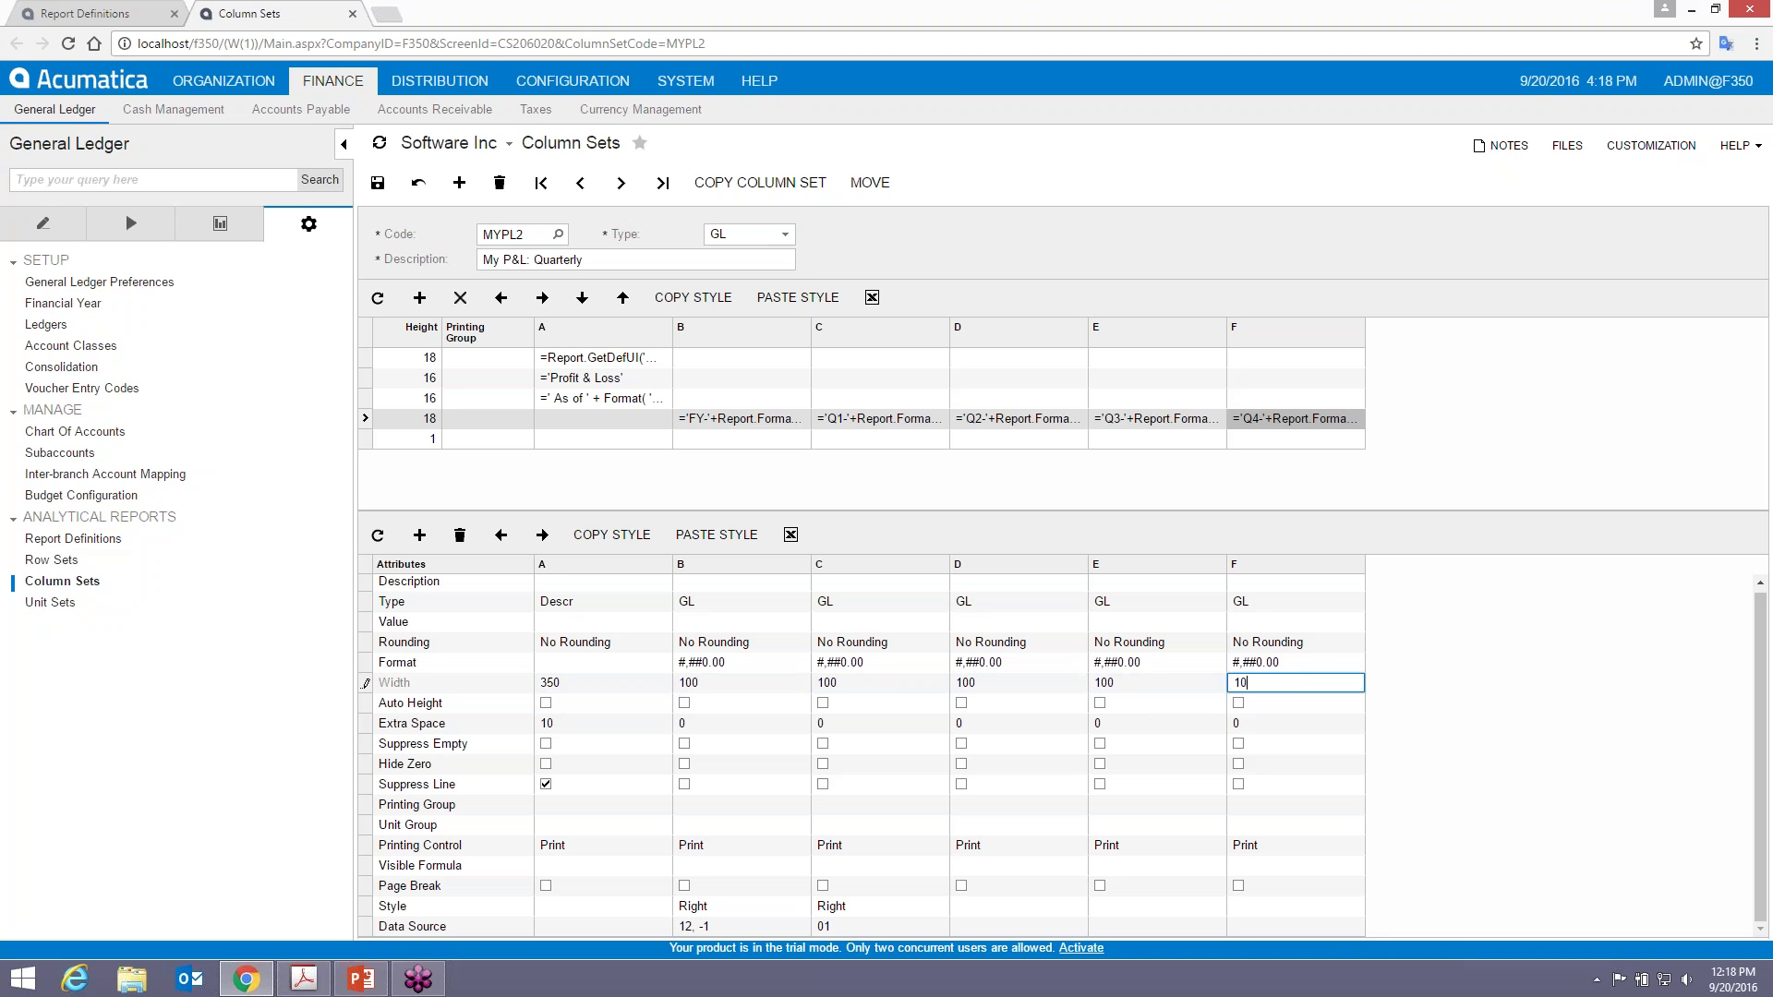
key("Tab")
key("ctrl+s")
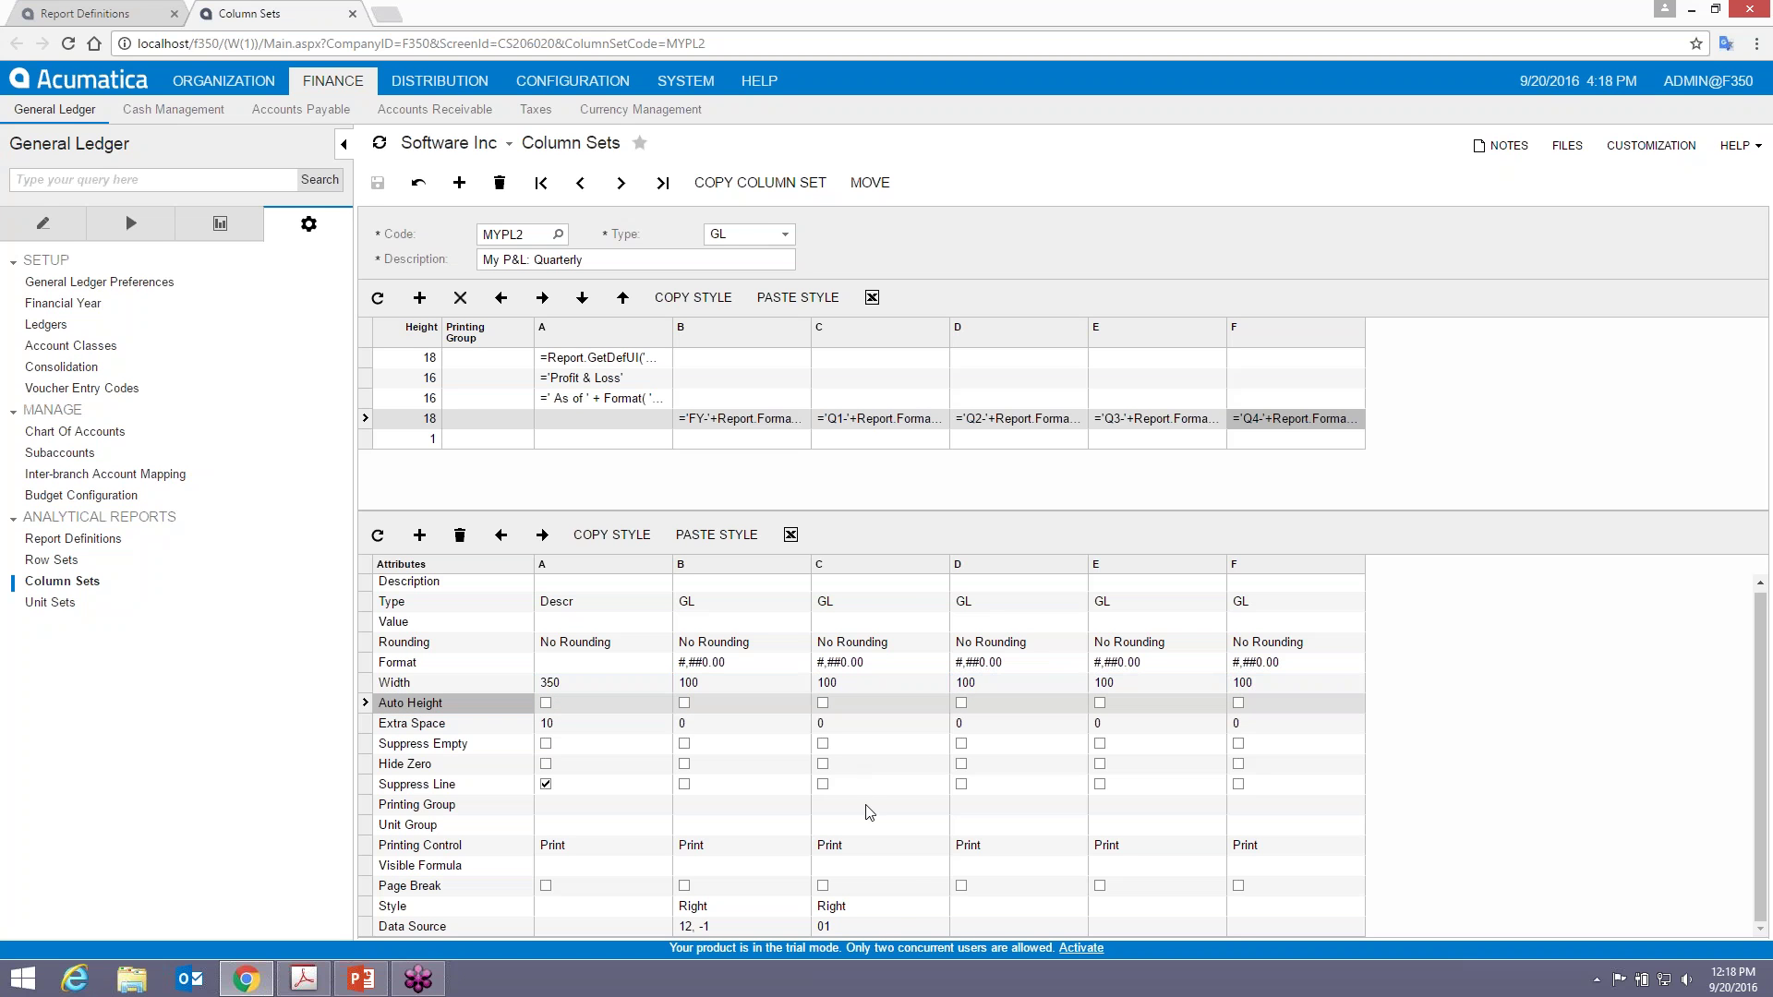
- Copy column C's Right style and paste it onto columns D, E and F
left_click(876, 908)
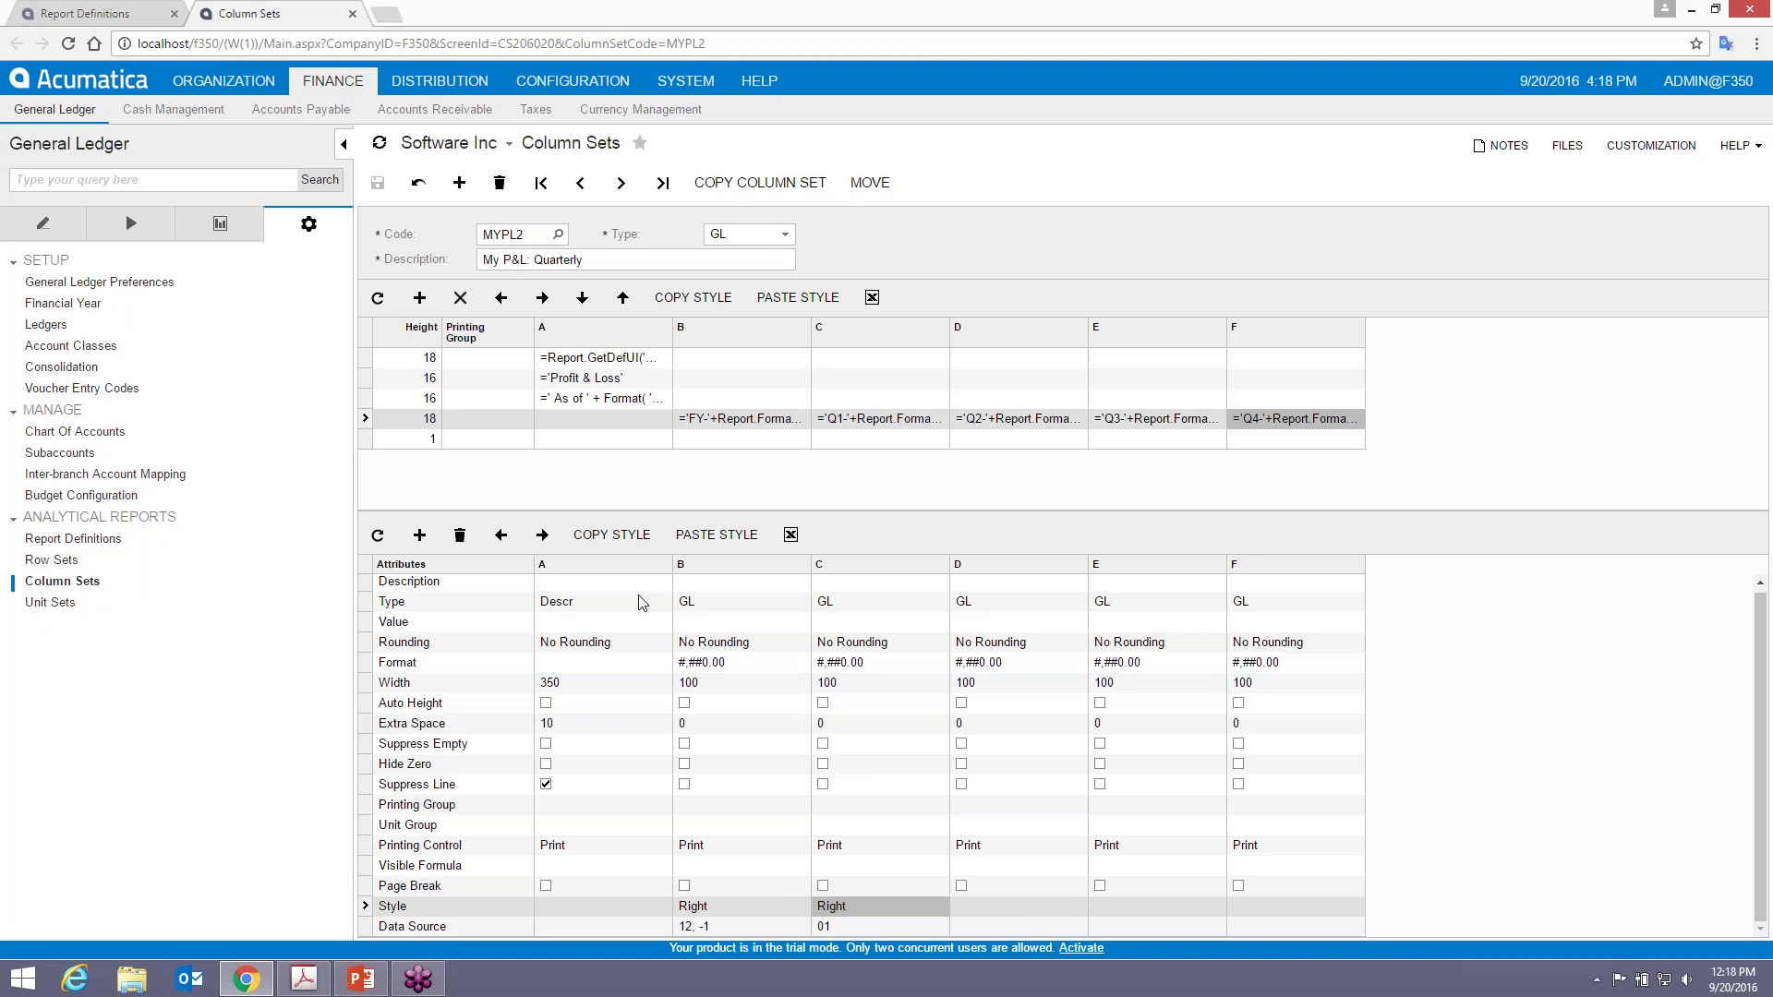
left_click(965, 906)
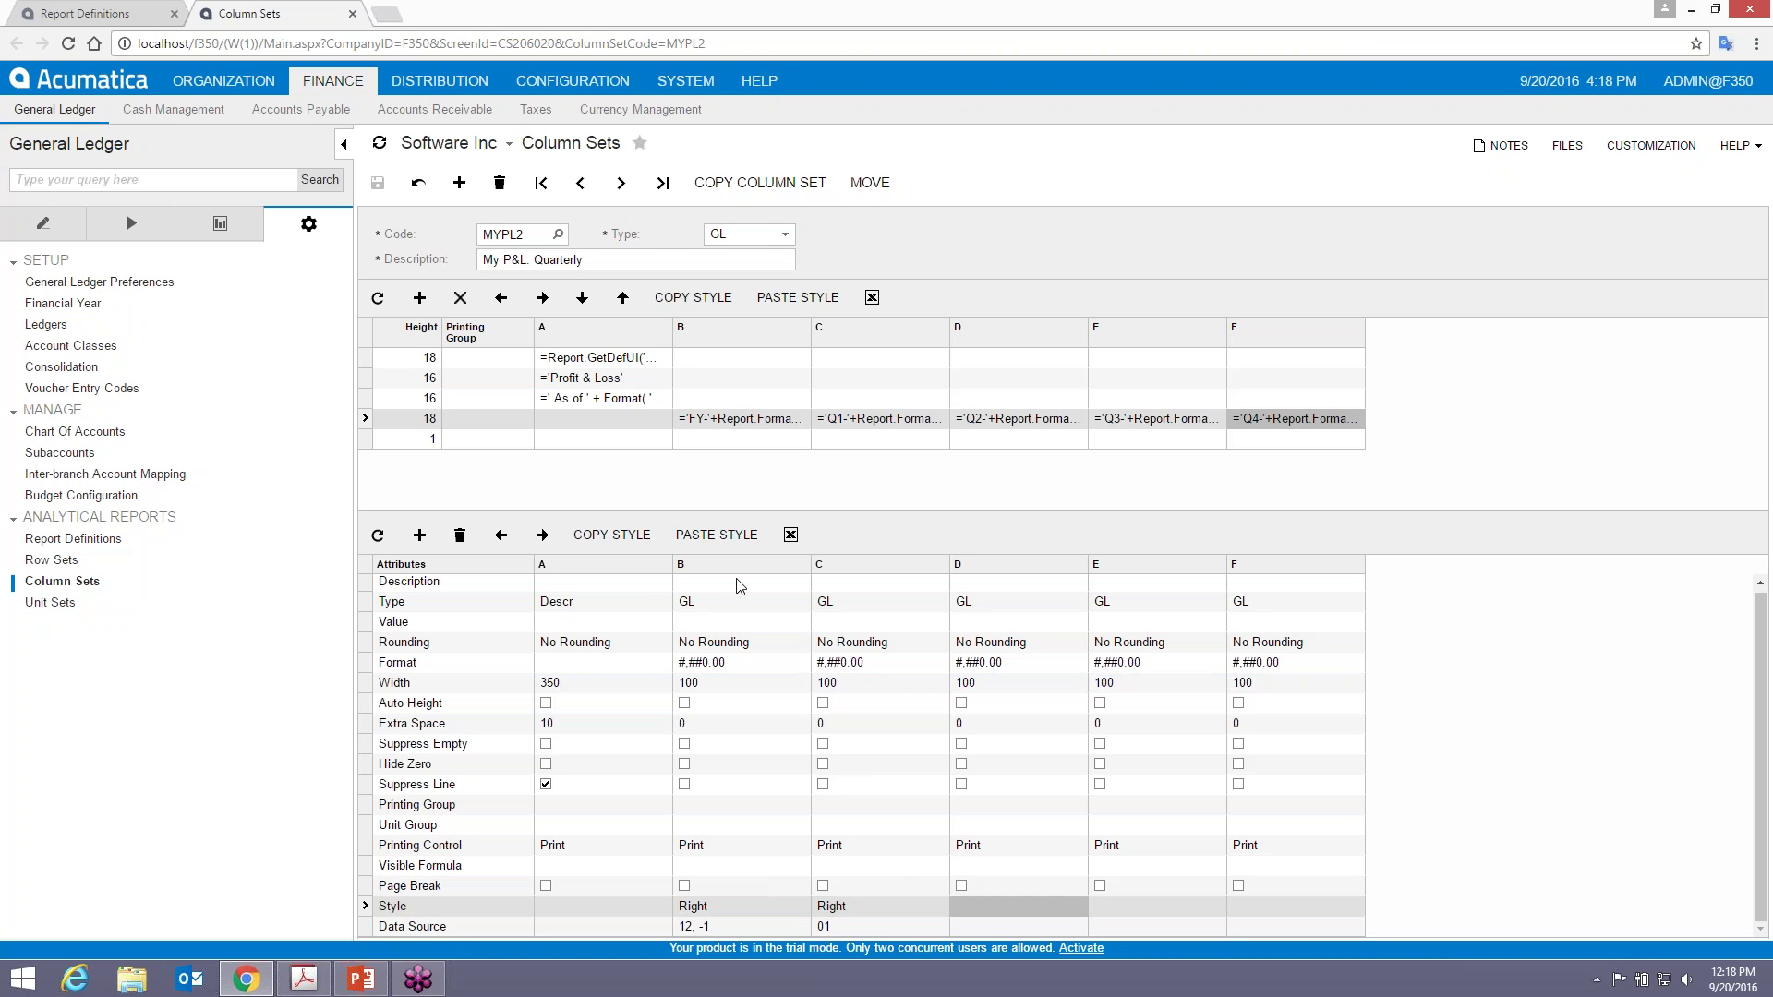
left_click(717, 535)
left_click(1119, 903)
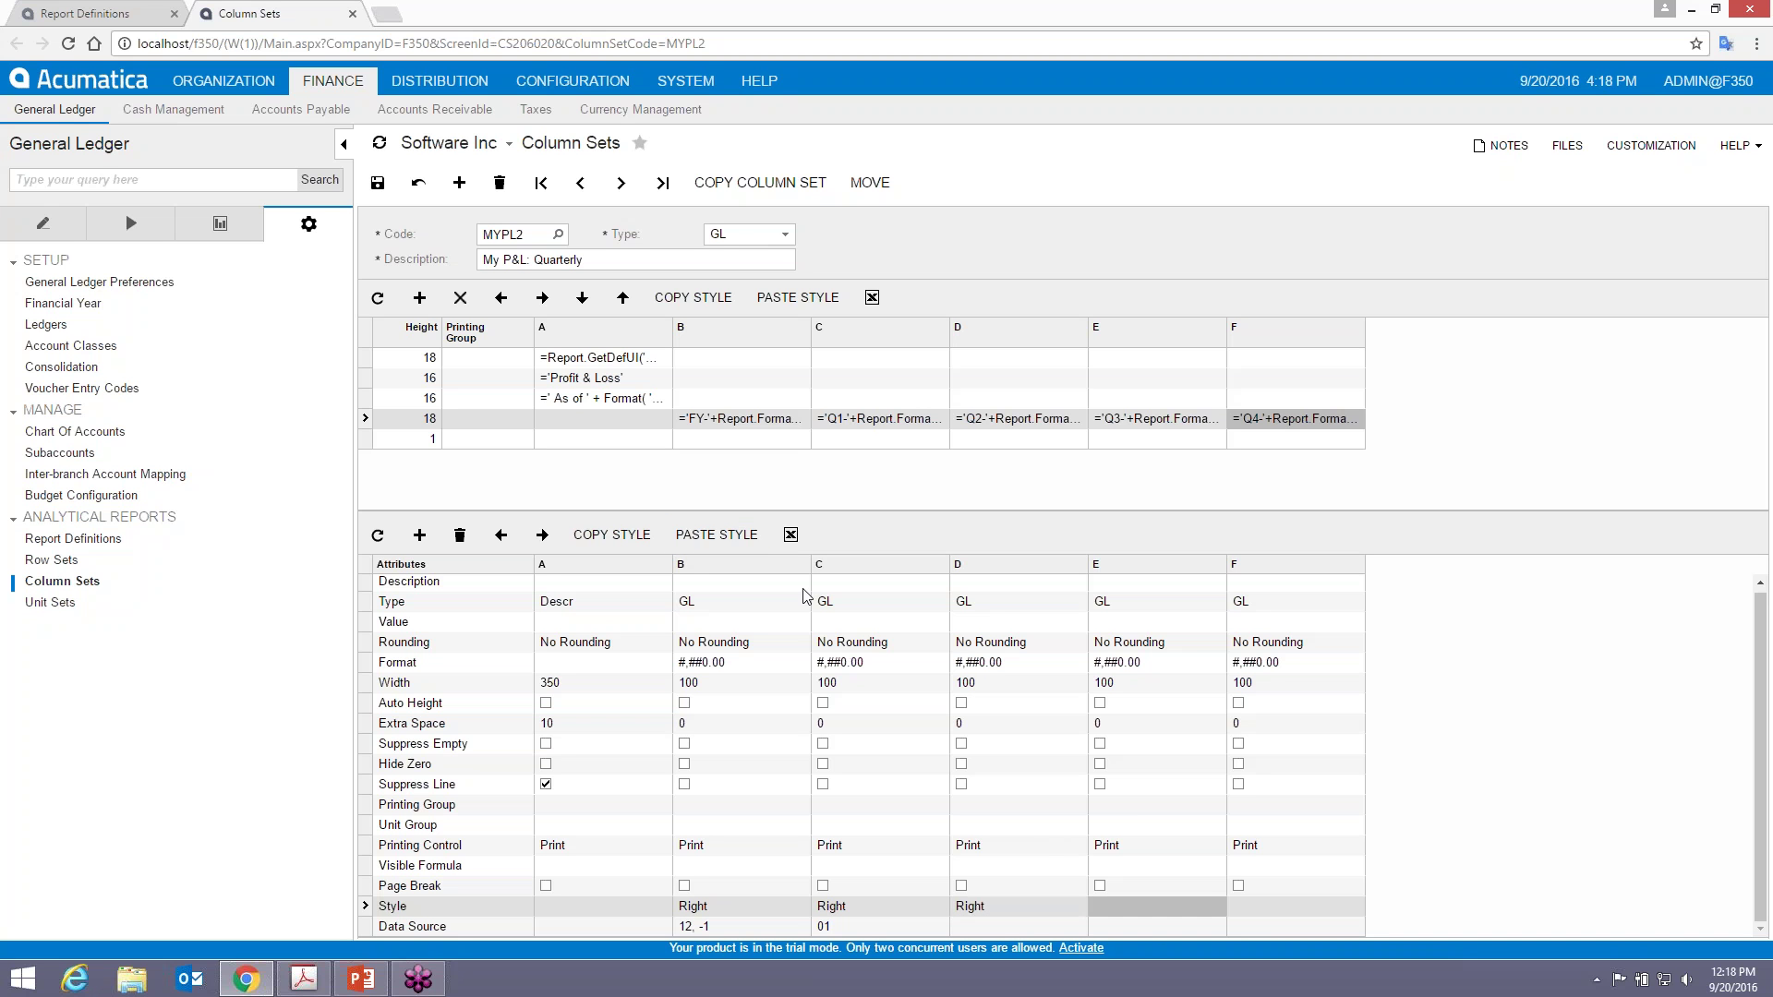
left_click(717, 534)
left_click(1278, 907)
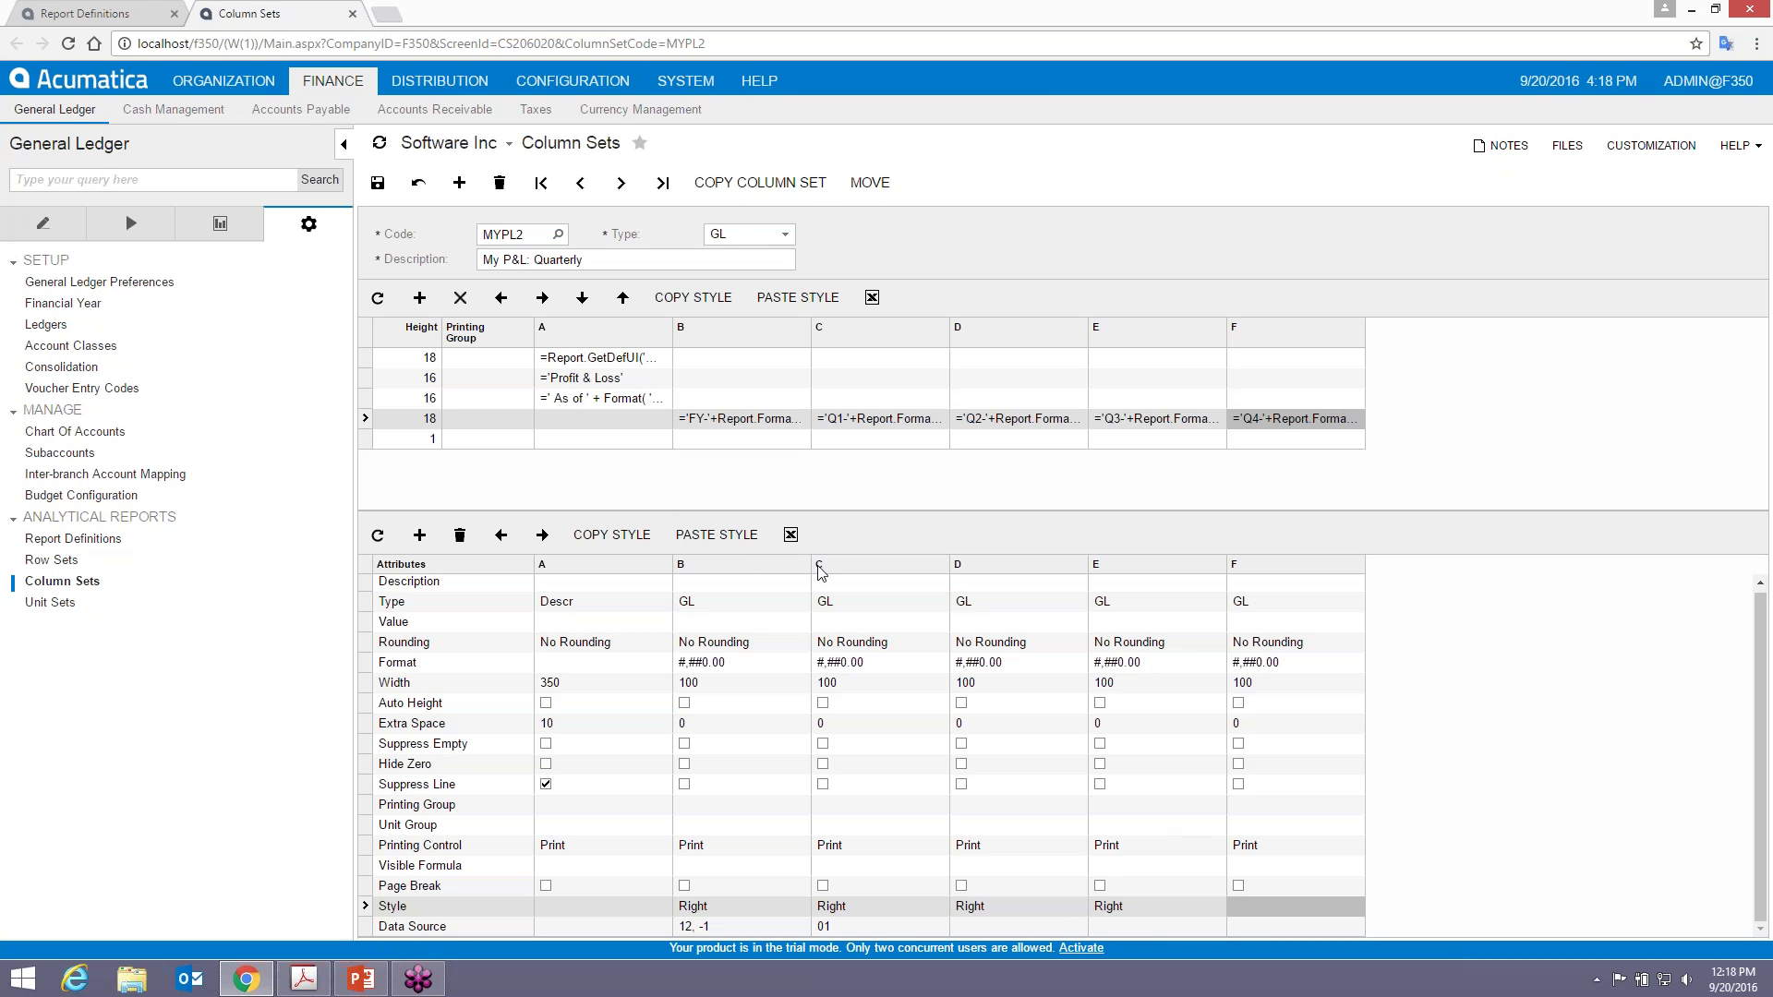
left_click(717, 535)
left_click(1000, 928)
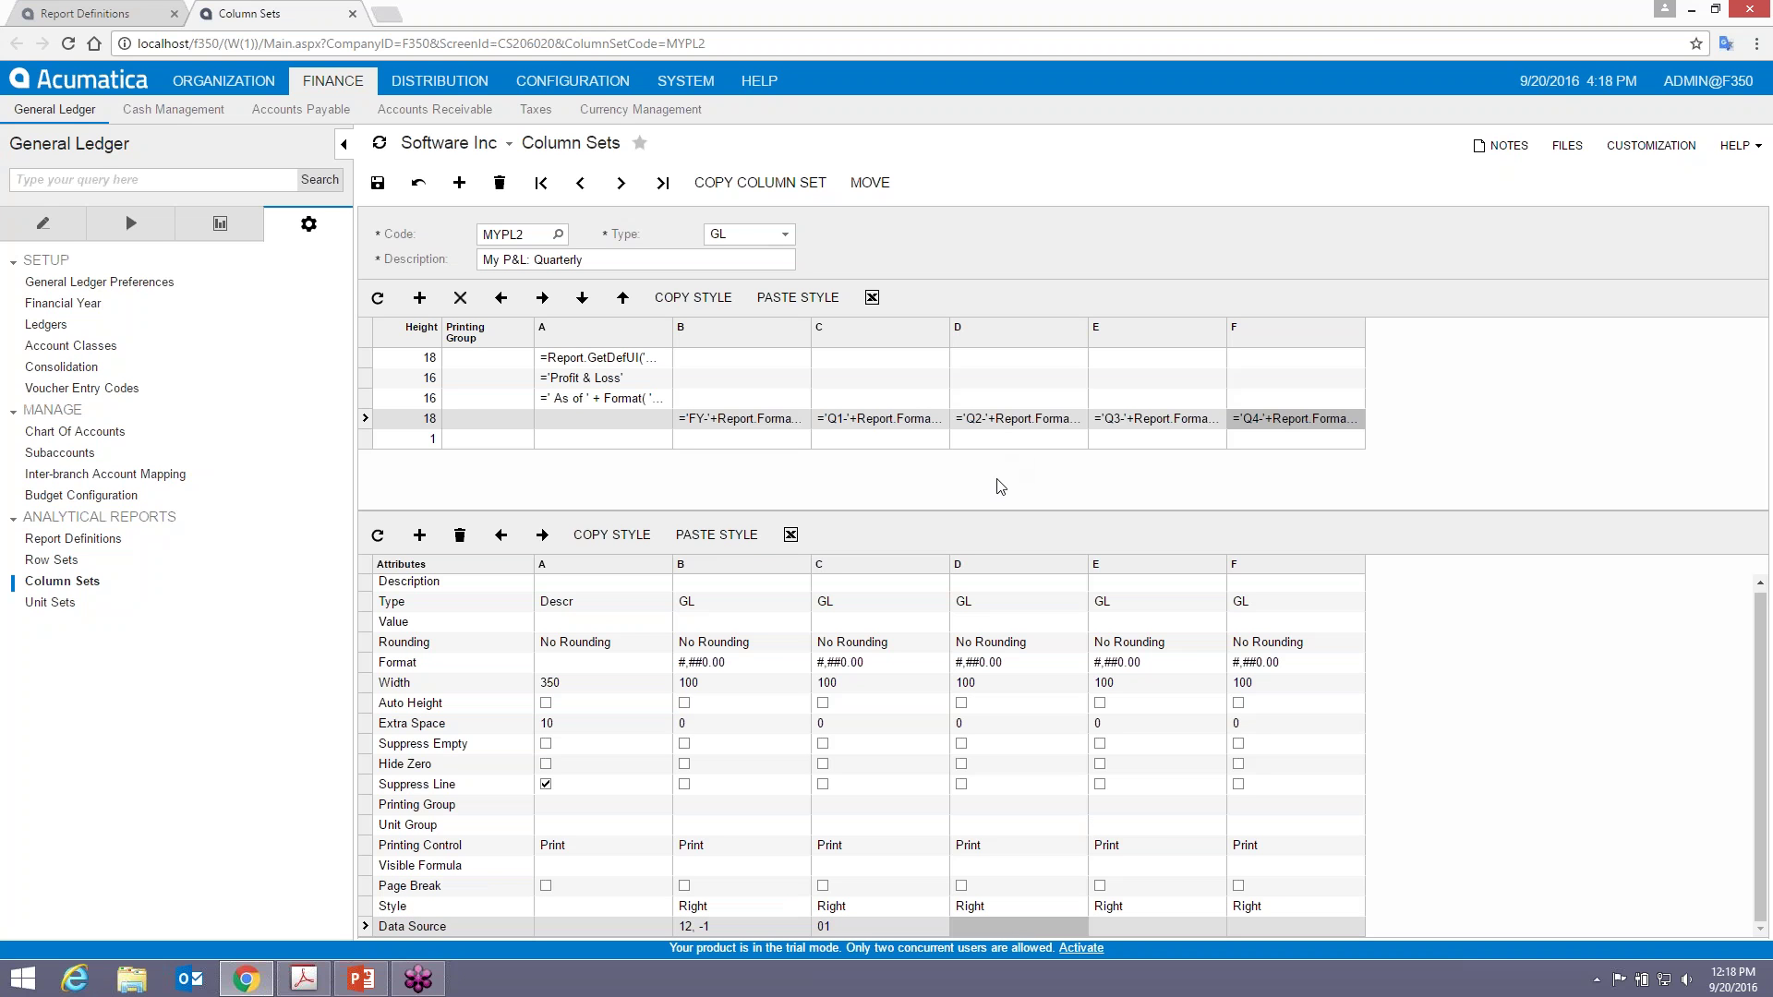
- Set column D's data source to Turnover for periods 04 through 06
left_click(1038, 925)
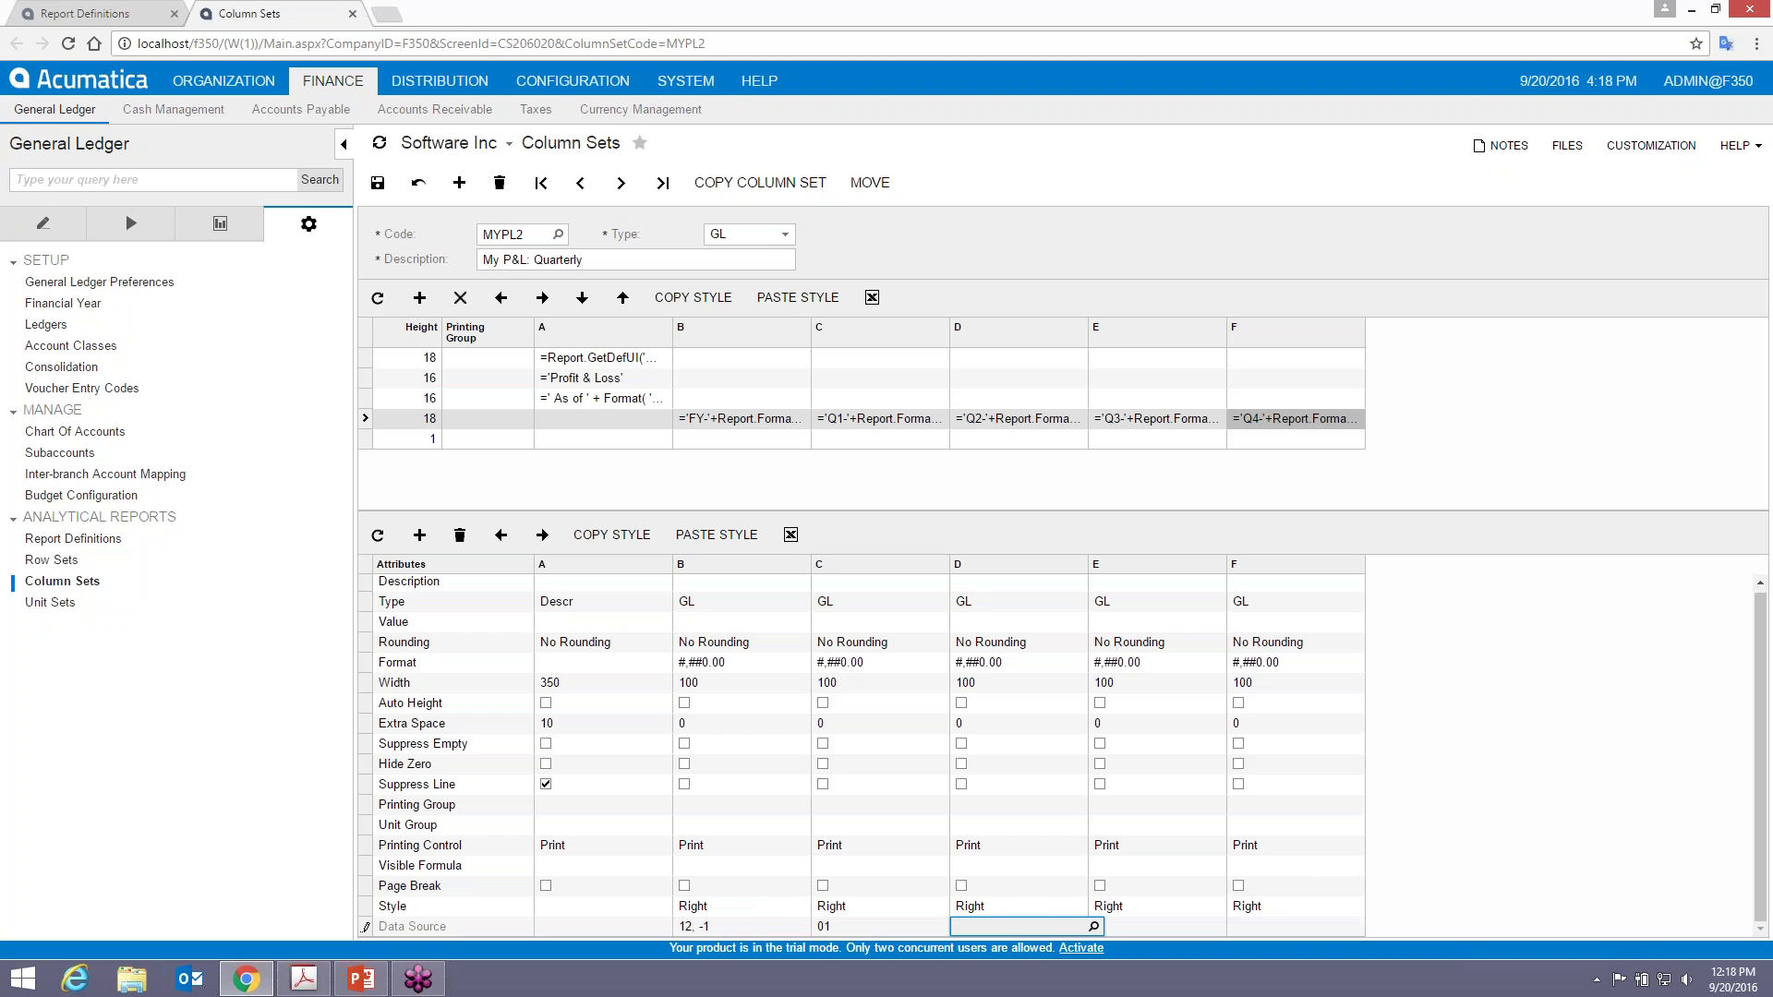
left_click(1094, 926)
left_click(1151, 810)
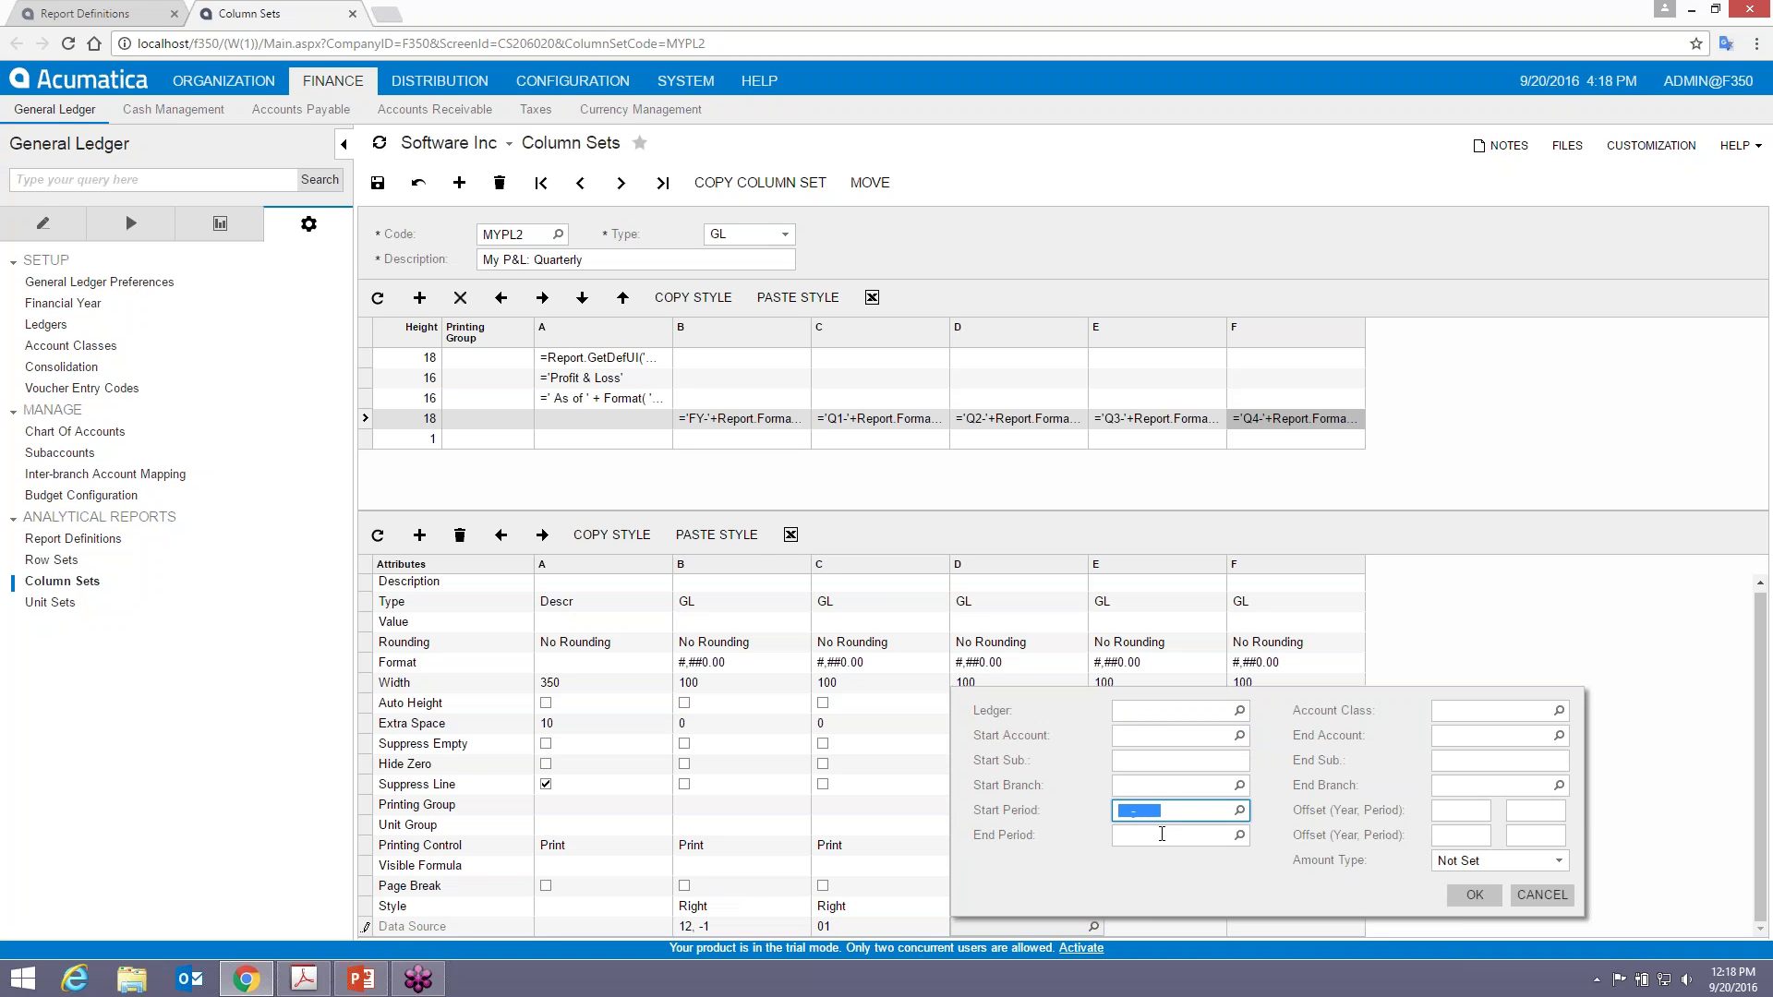
type("04")
key("Tab")
left_click(1162, 834)
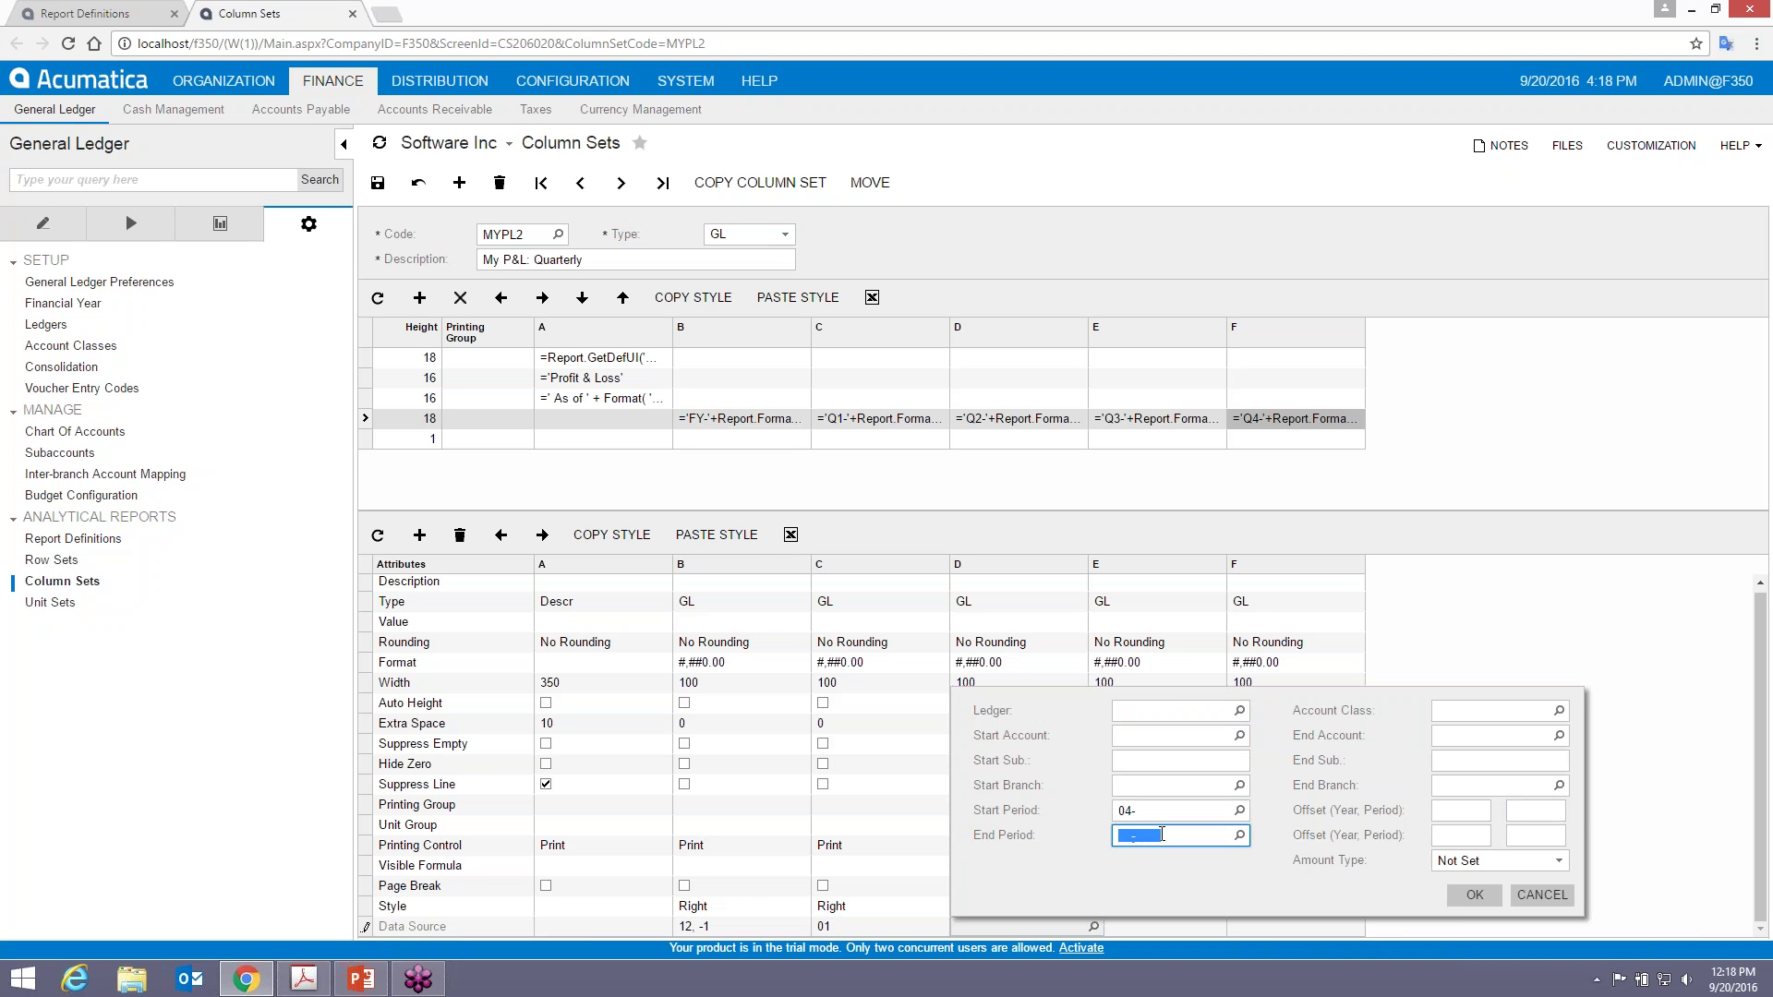
type("07")
key("BackSpace")
key("BackSpace")
type("06")
key("Tab")
left_click(1514, 864)
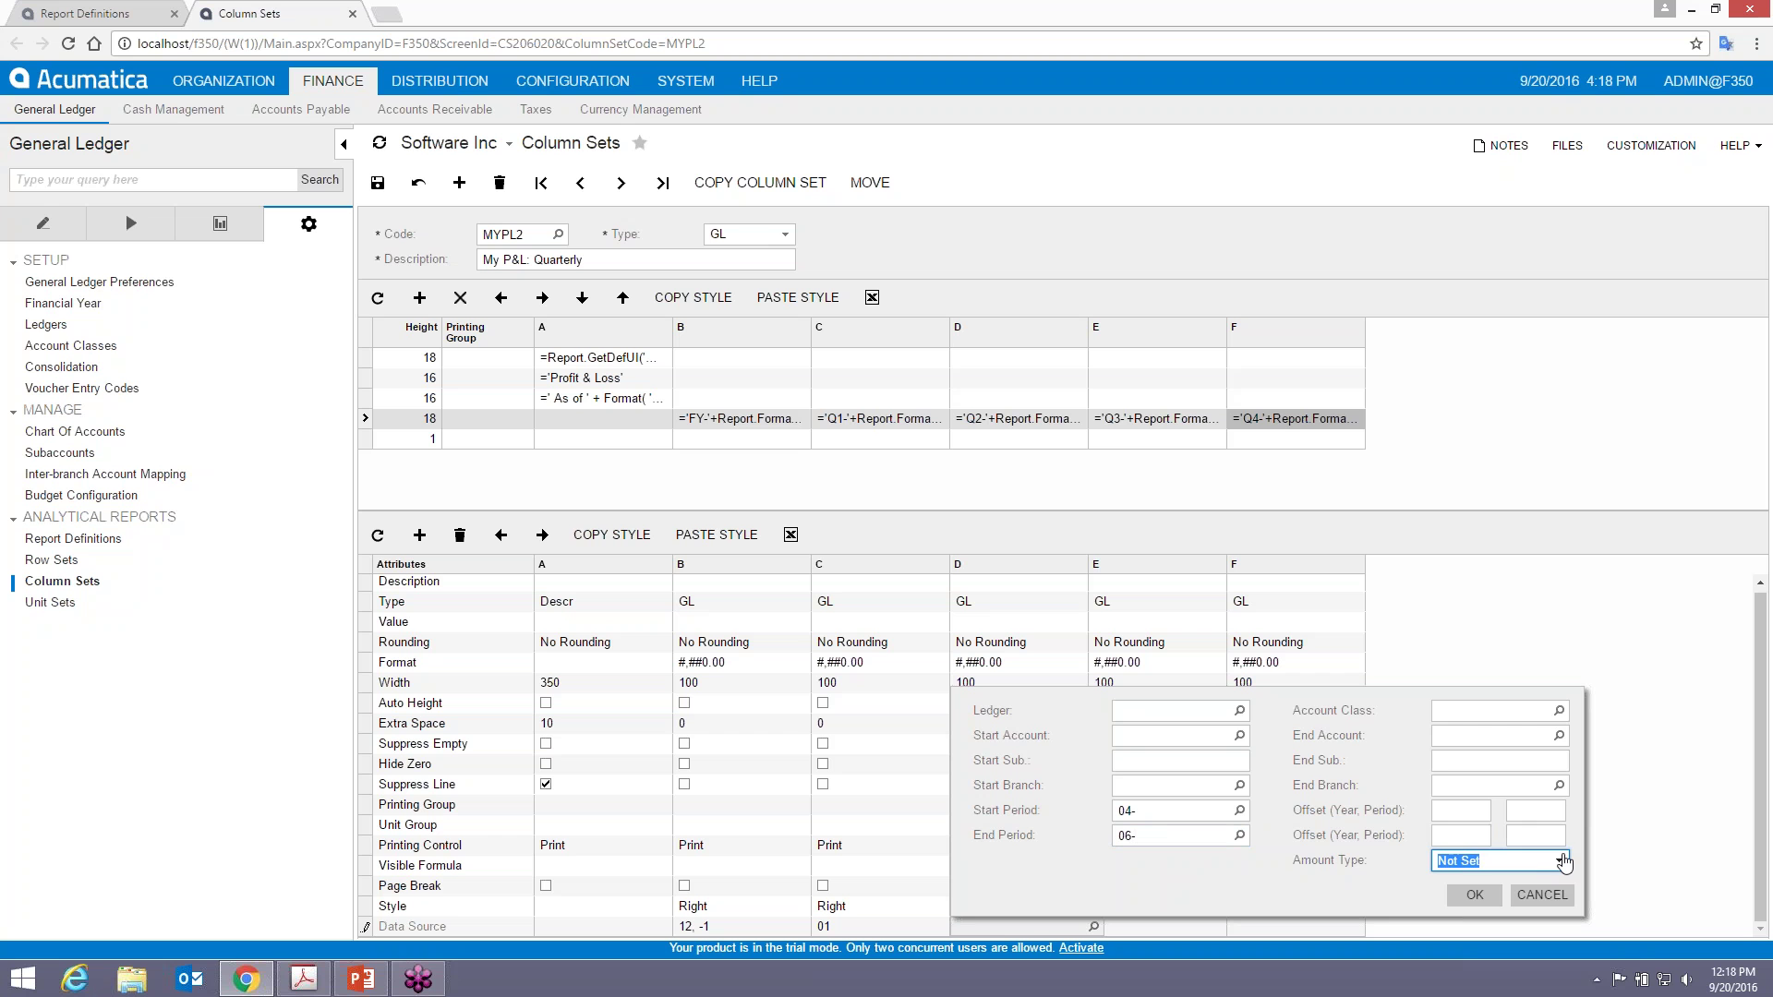
left_click(1561, 860)
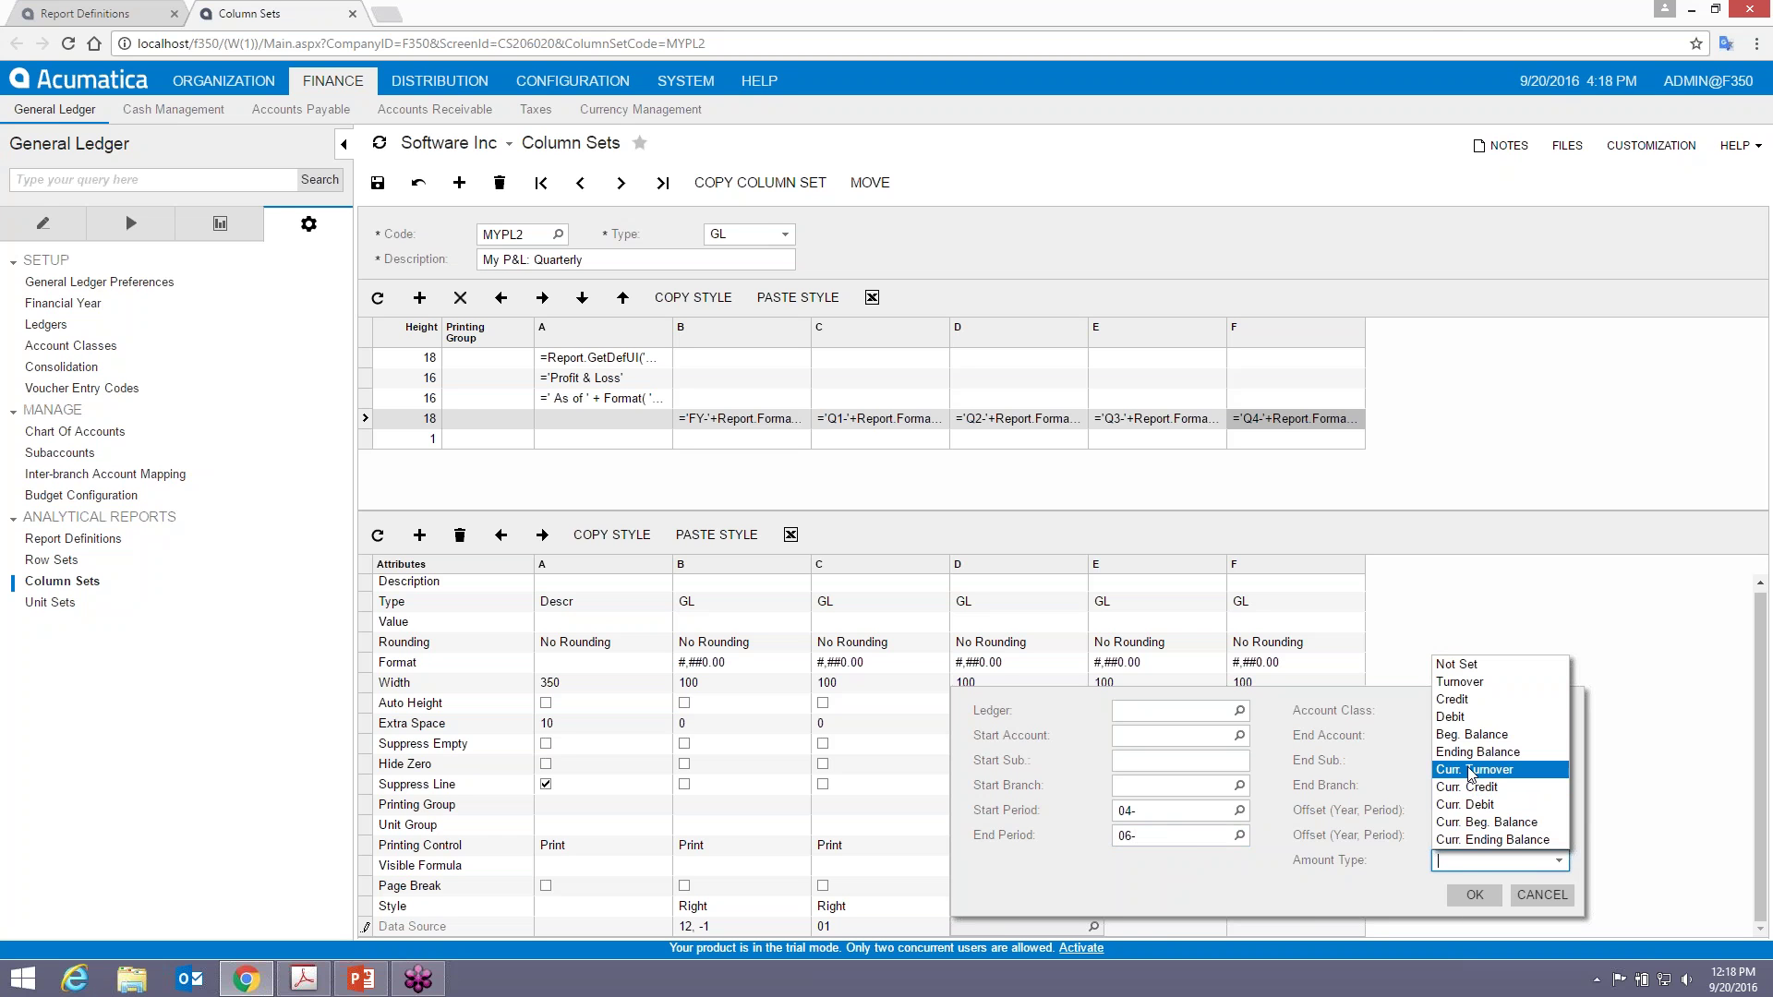
left_click(1464, 682)
left_click(1474, 898)
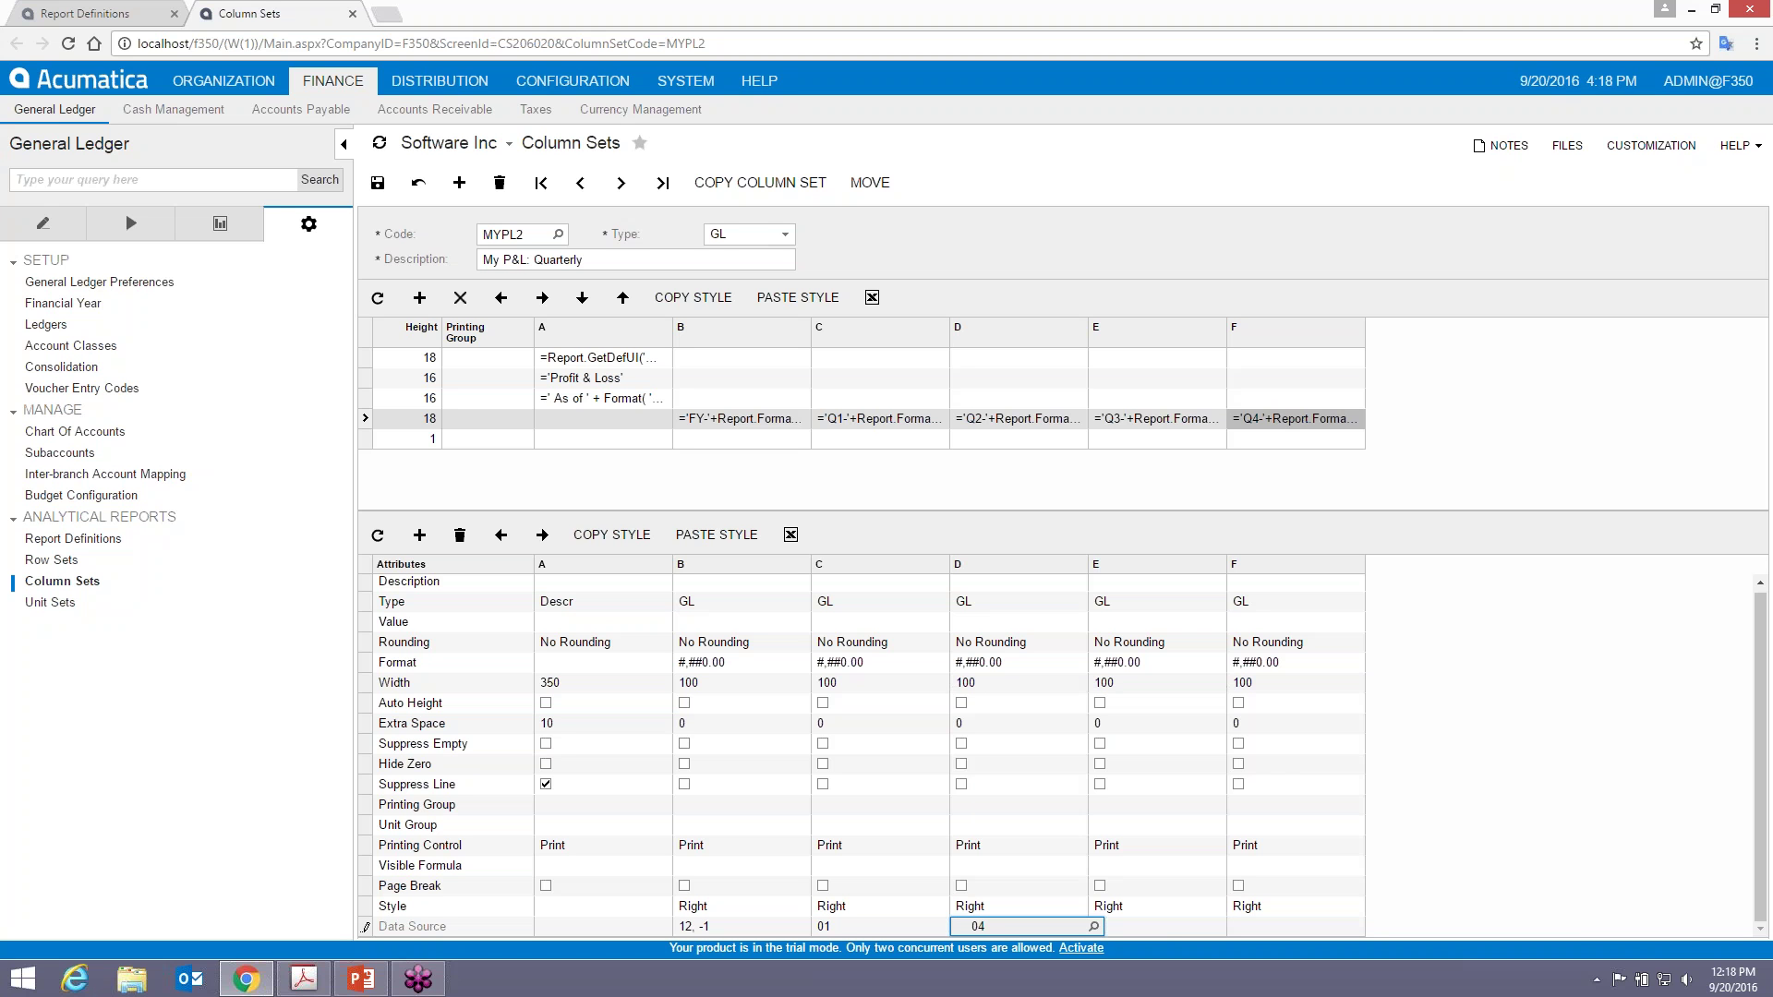
- Set column E's data source to Turnover for periods 07 through 09
left_click(1180, 926)
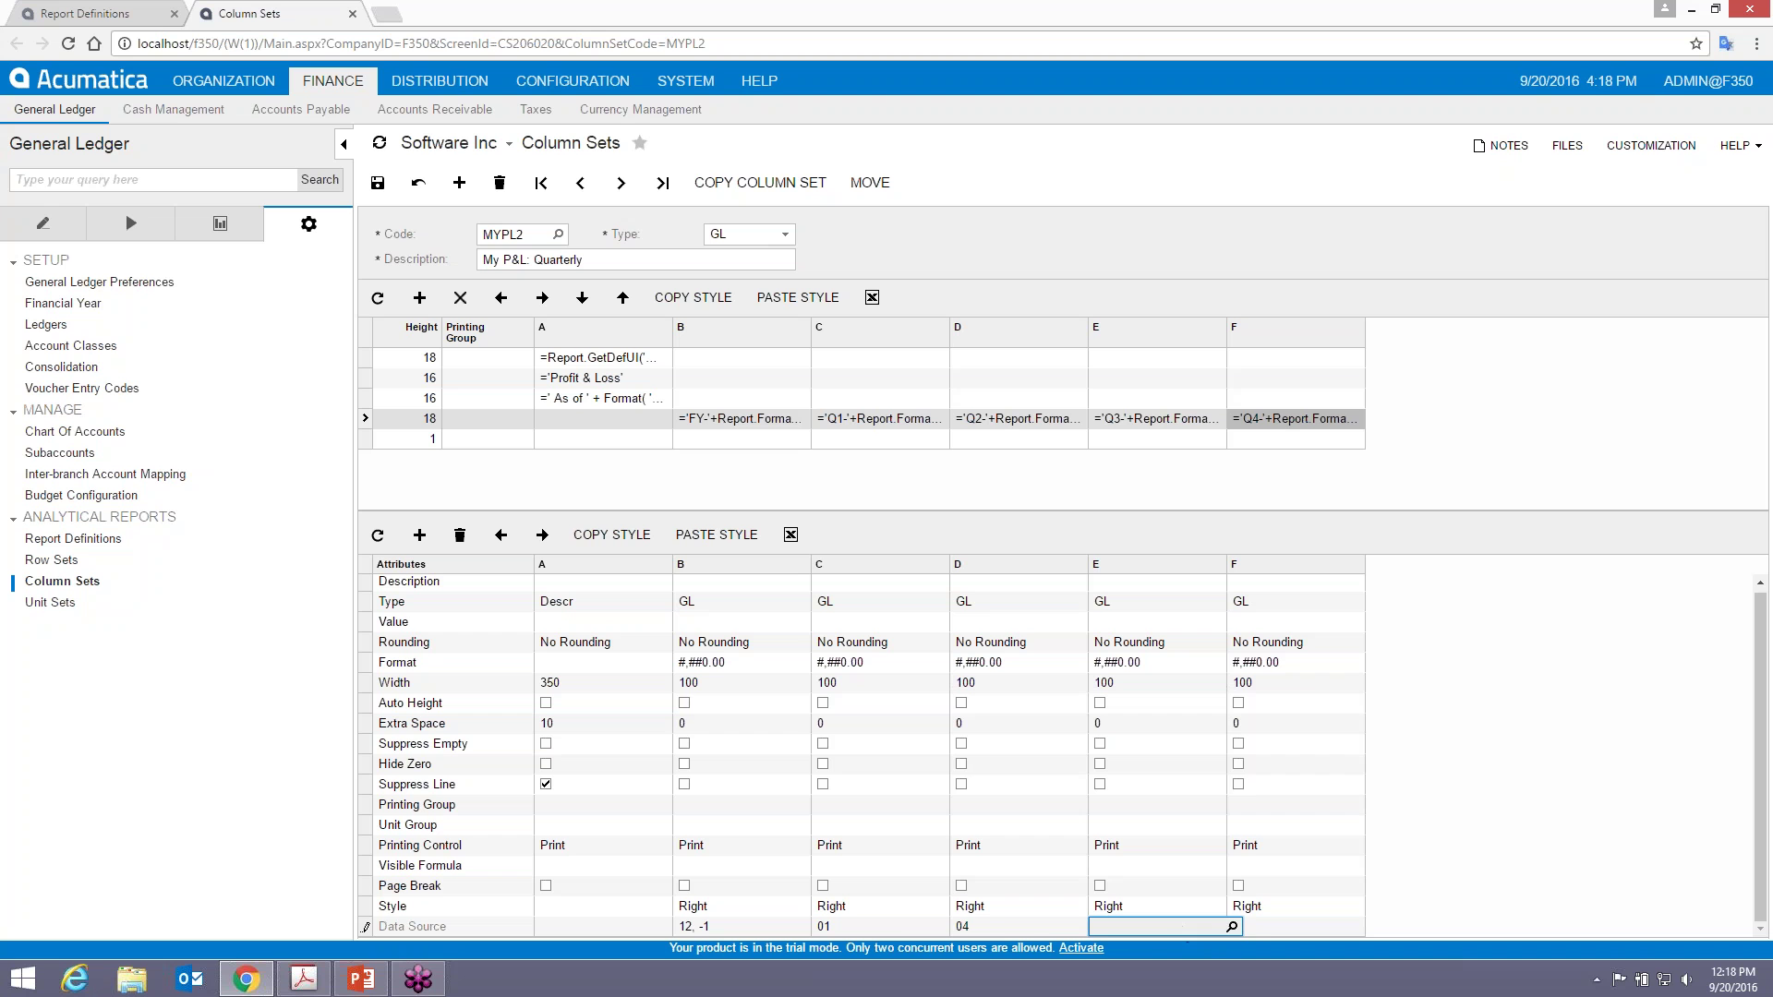
left_click(1232, 926)
left_click(1272, 811)
type("07")
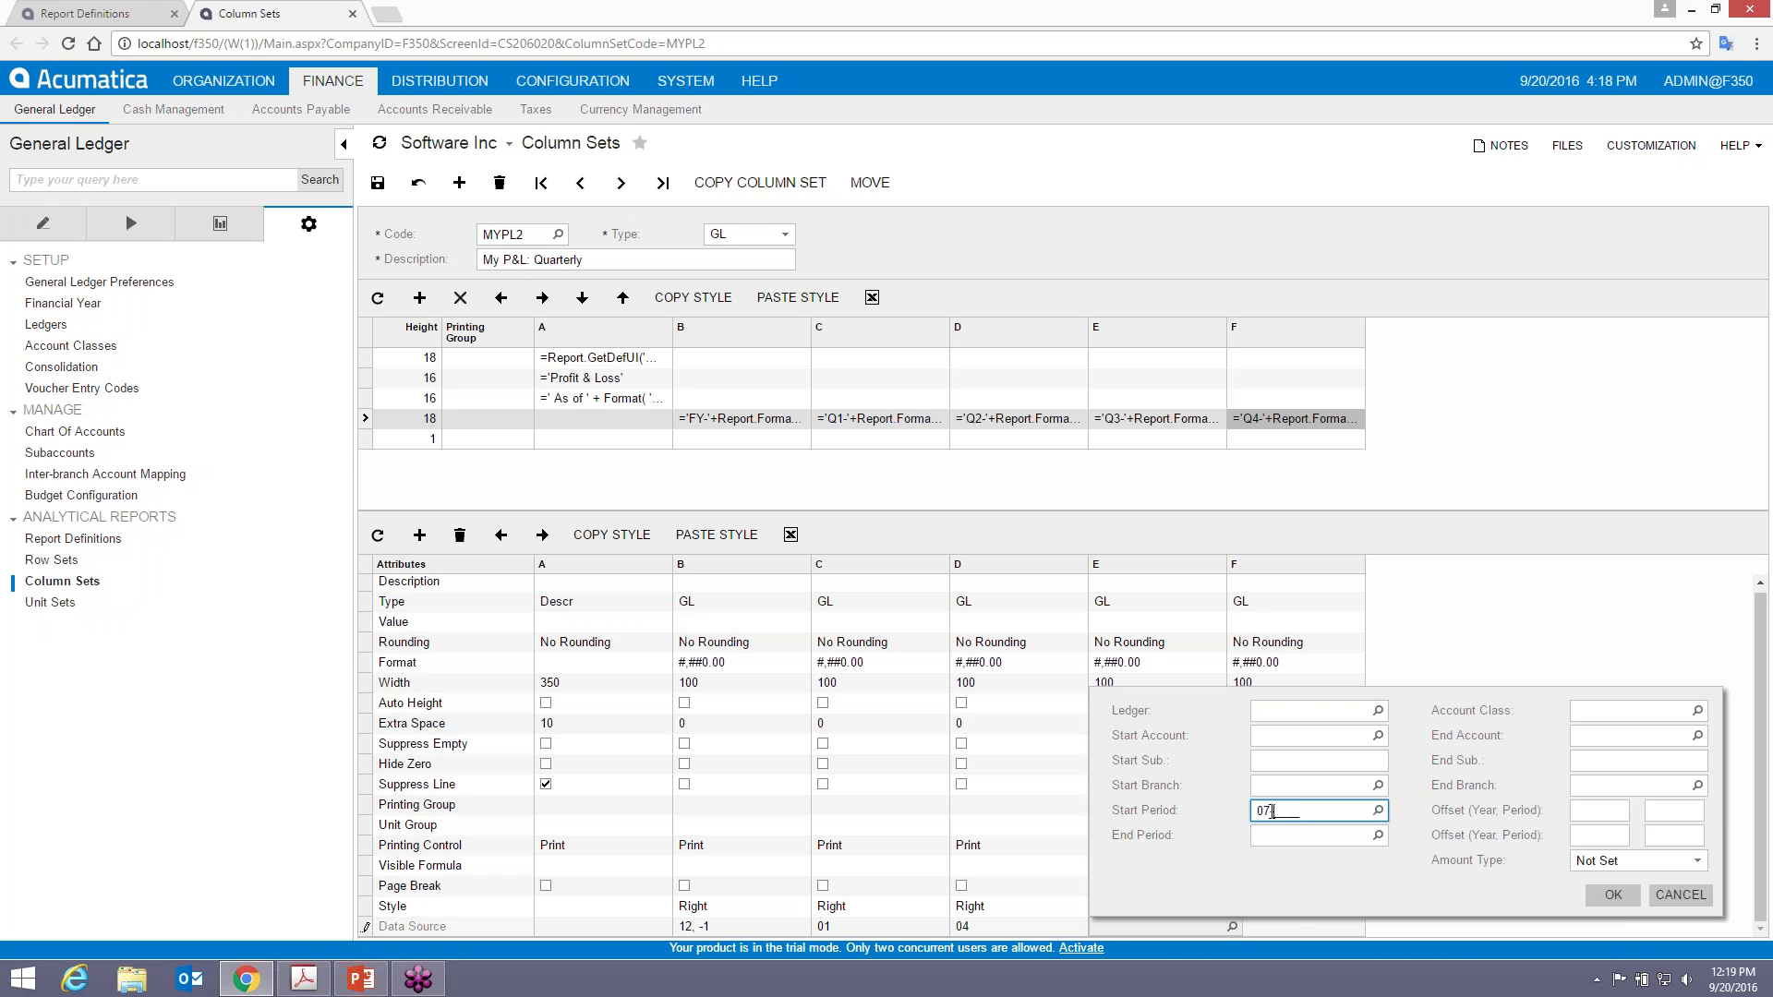
key("Tab")
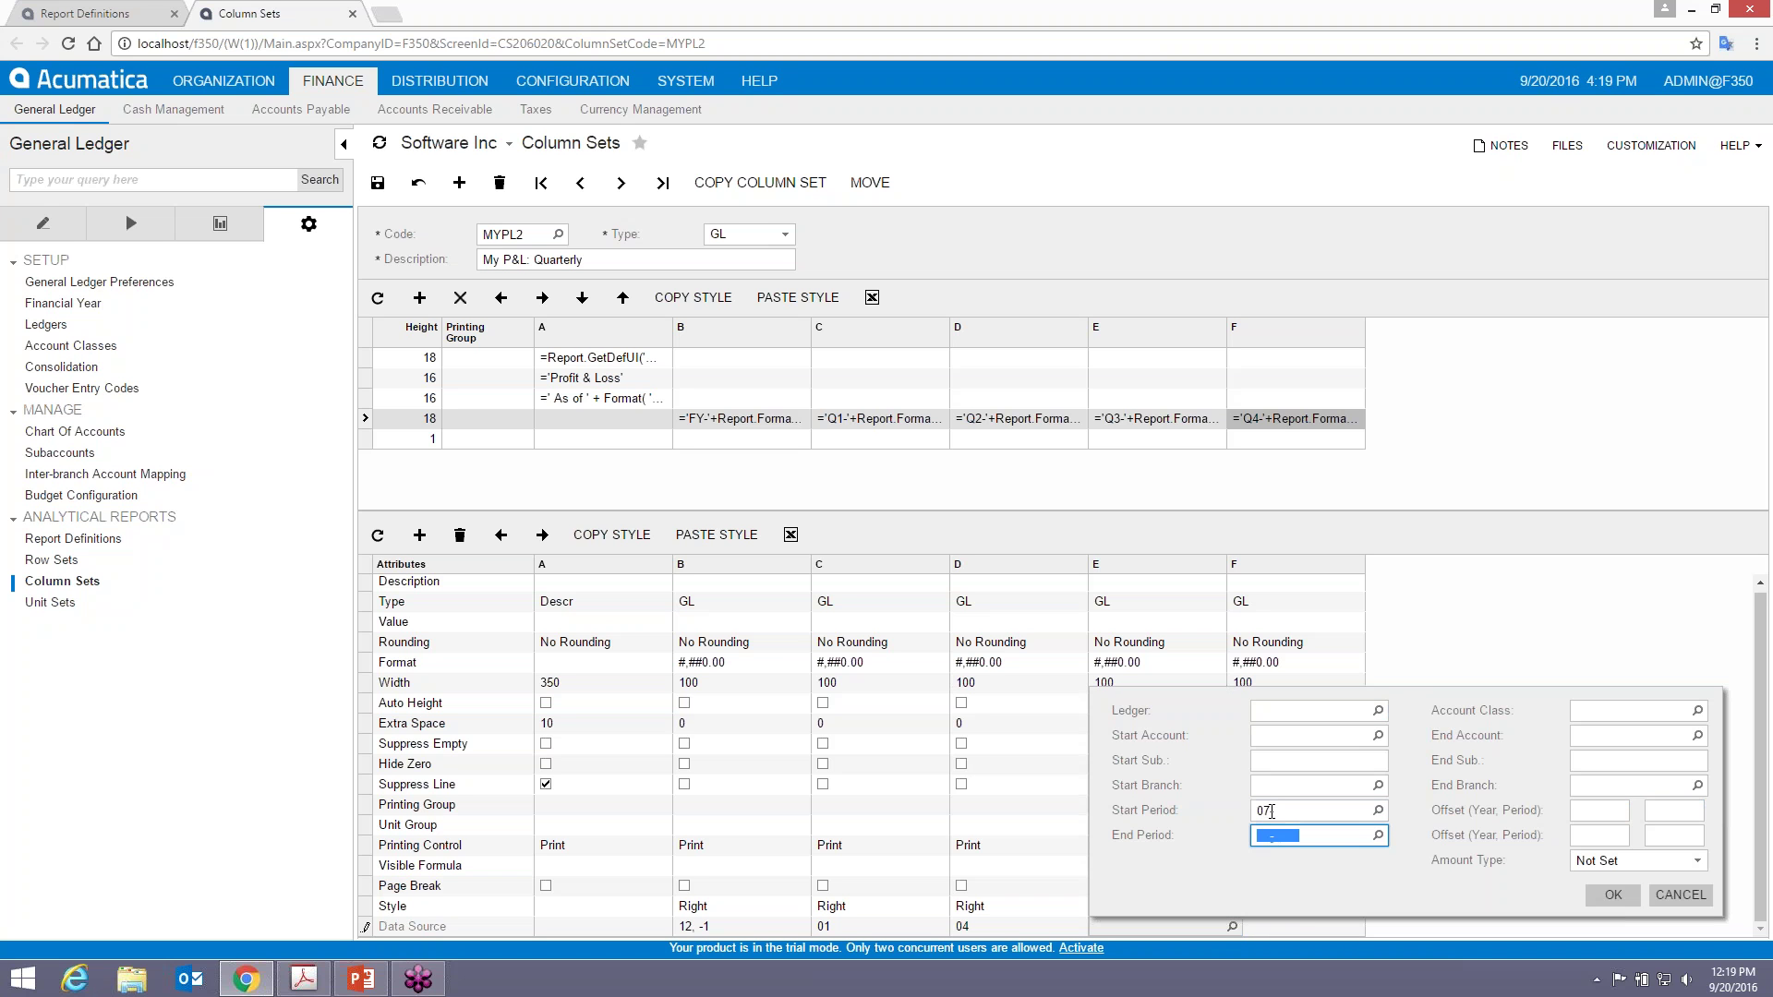
type("09-")
left_click(1622, 834)
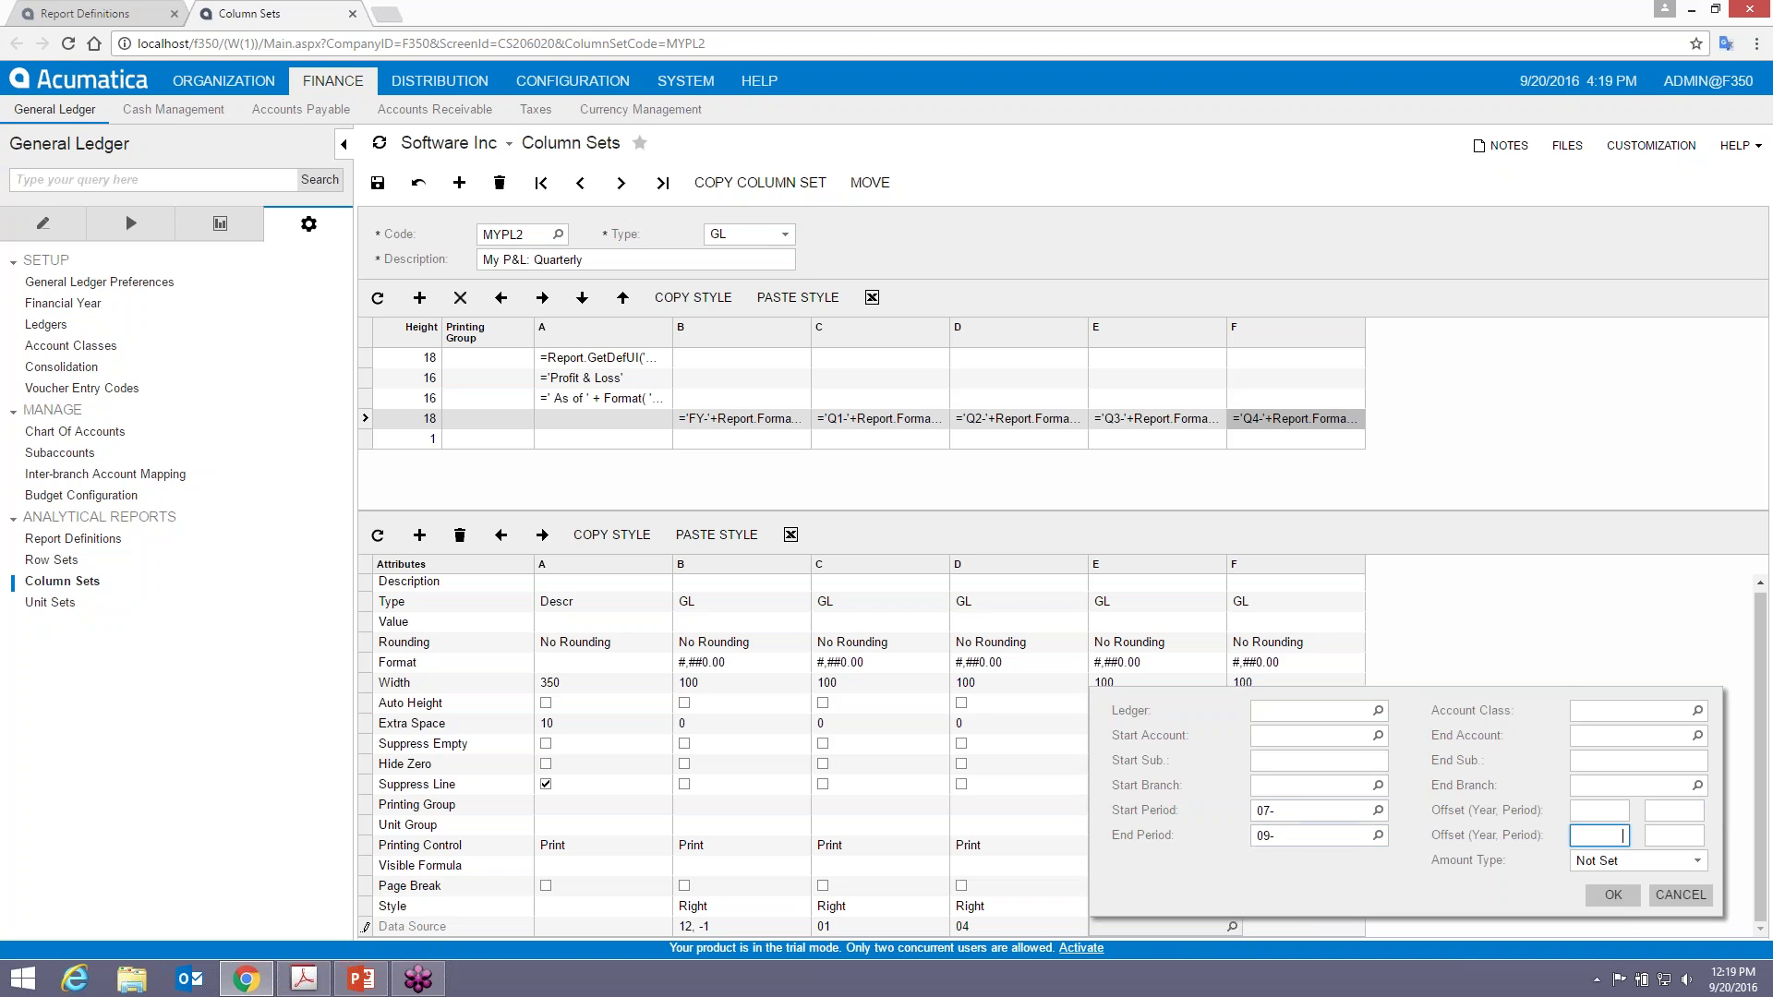
left_click(1608, 860)
left_click(1607, 861)
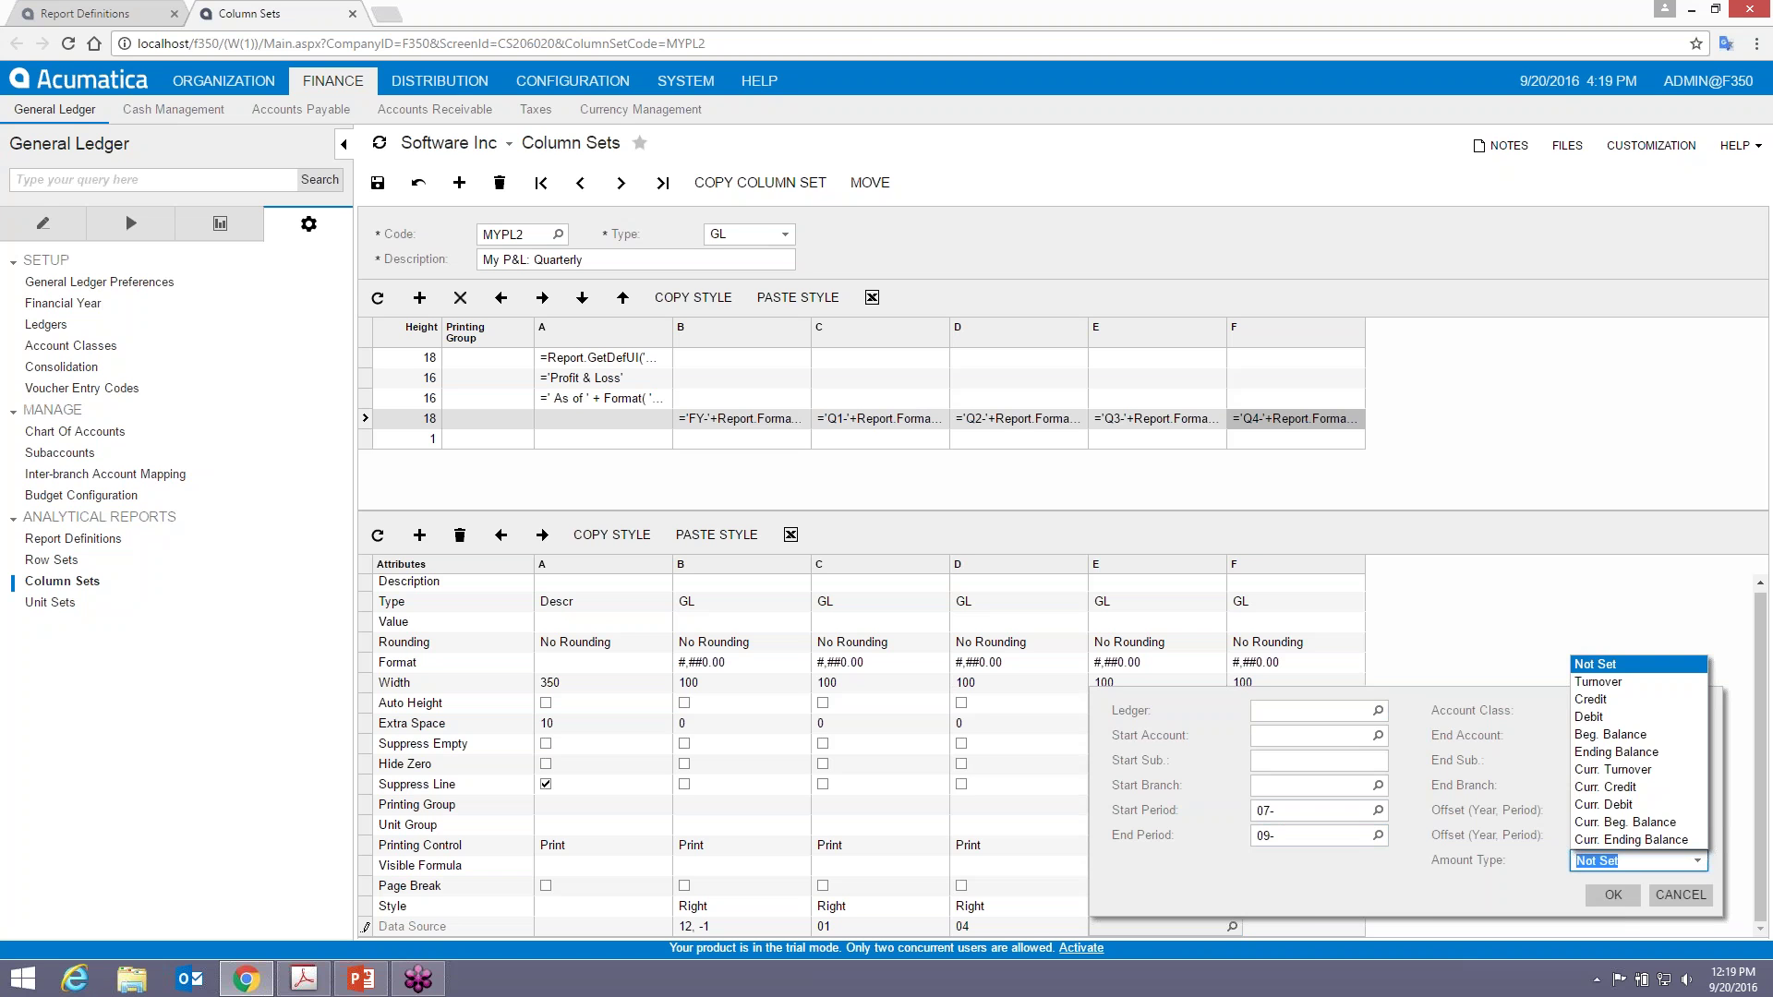
left_click(1583, 683)
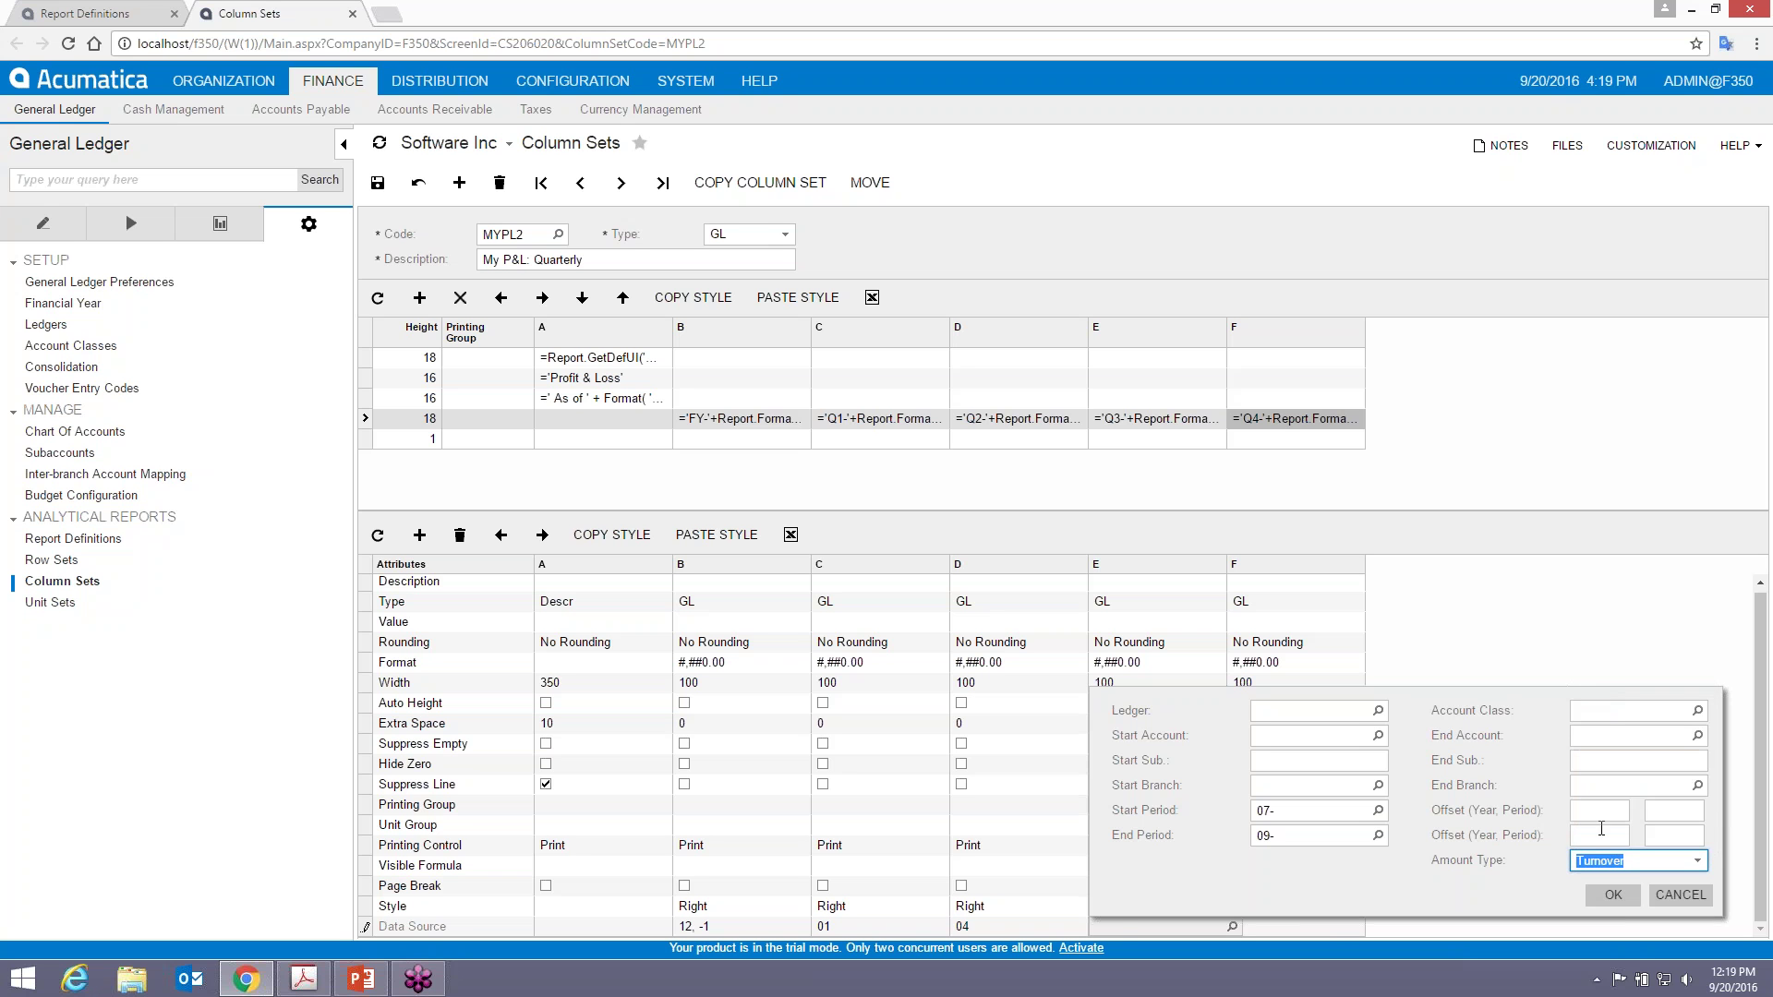
left_click(1614, 894)
- Set column F's data source to Turnover for periods 10 through 12 and save the column set
left_click(1330, 928)
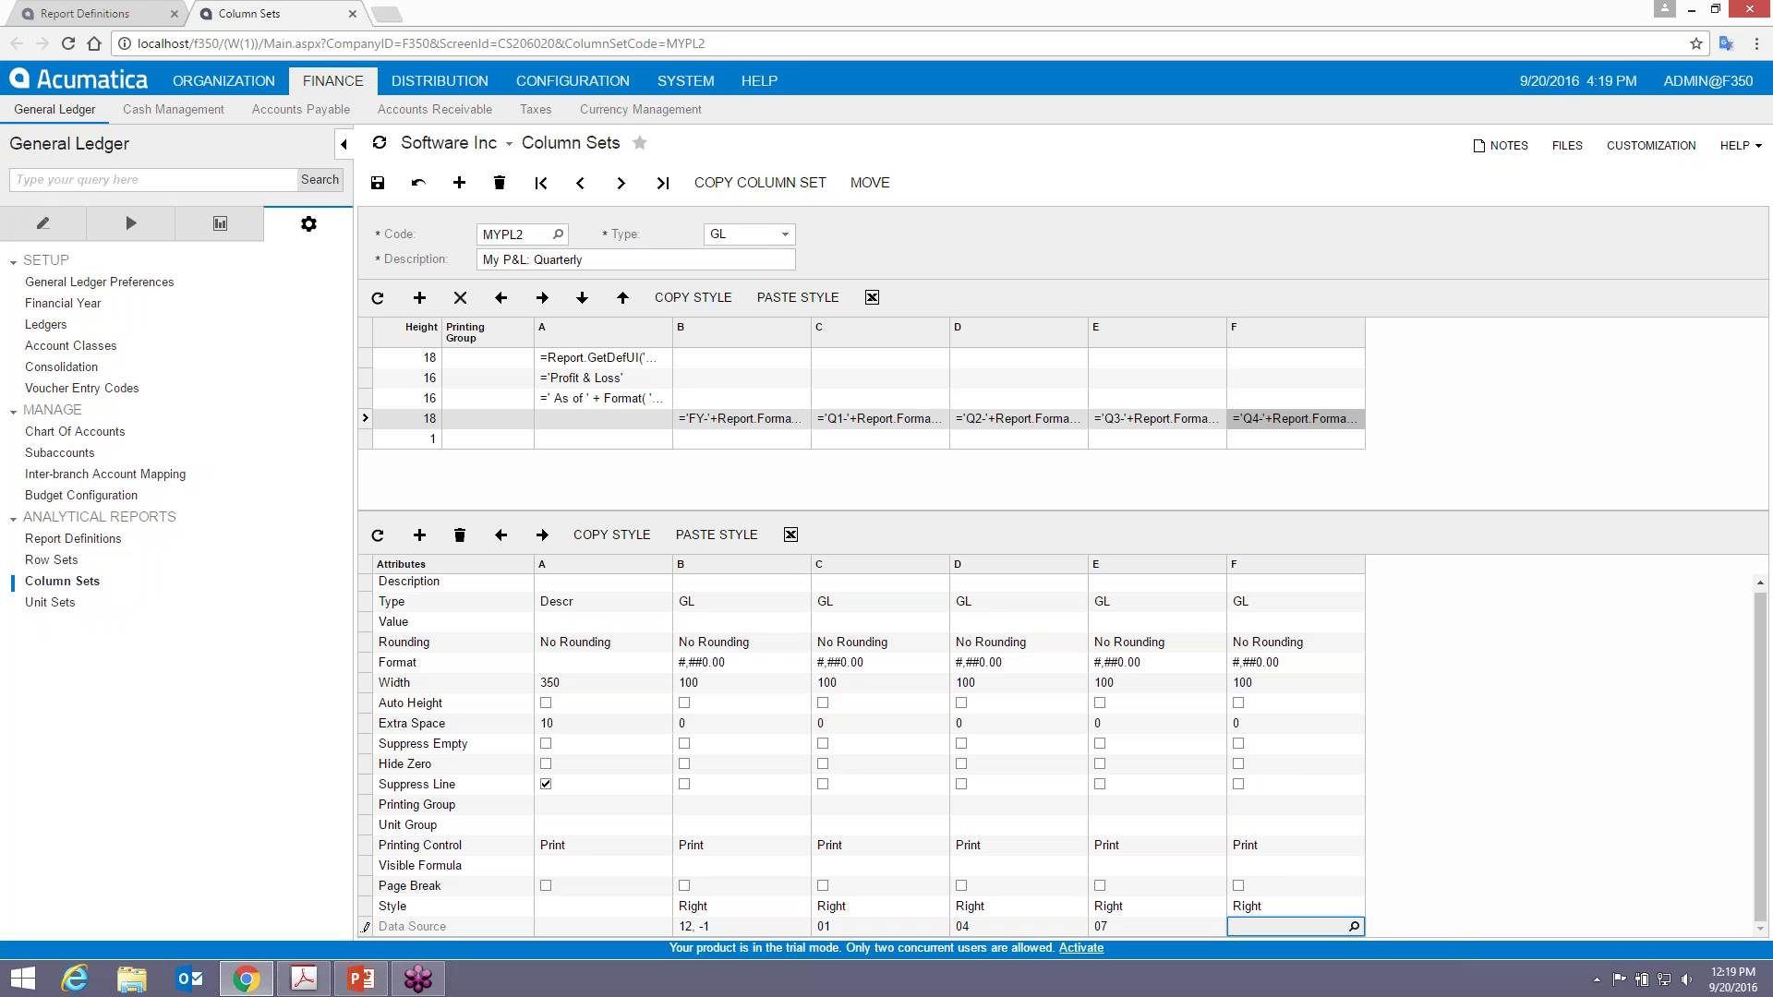
left_click(1354, 926)
left_click(1391, 811)
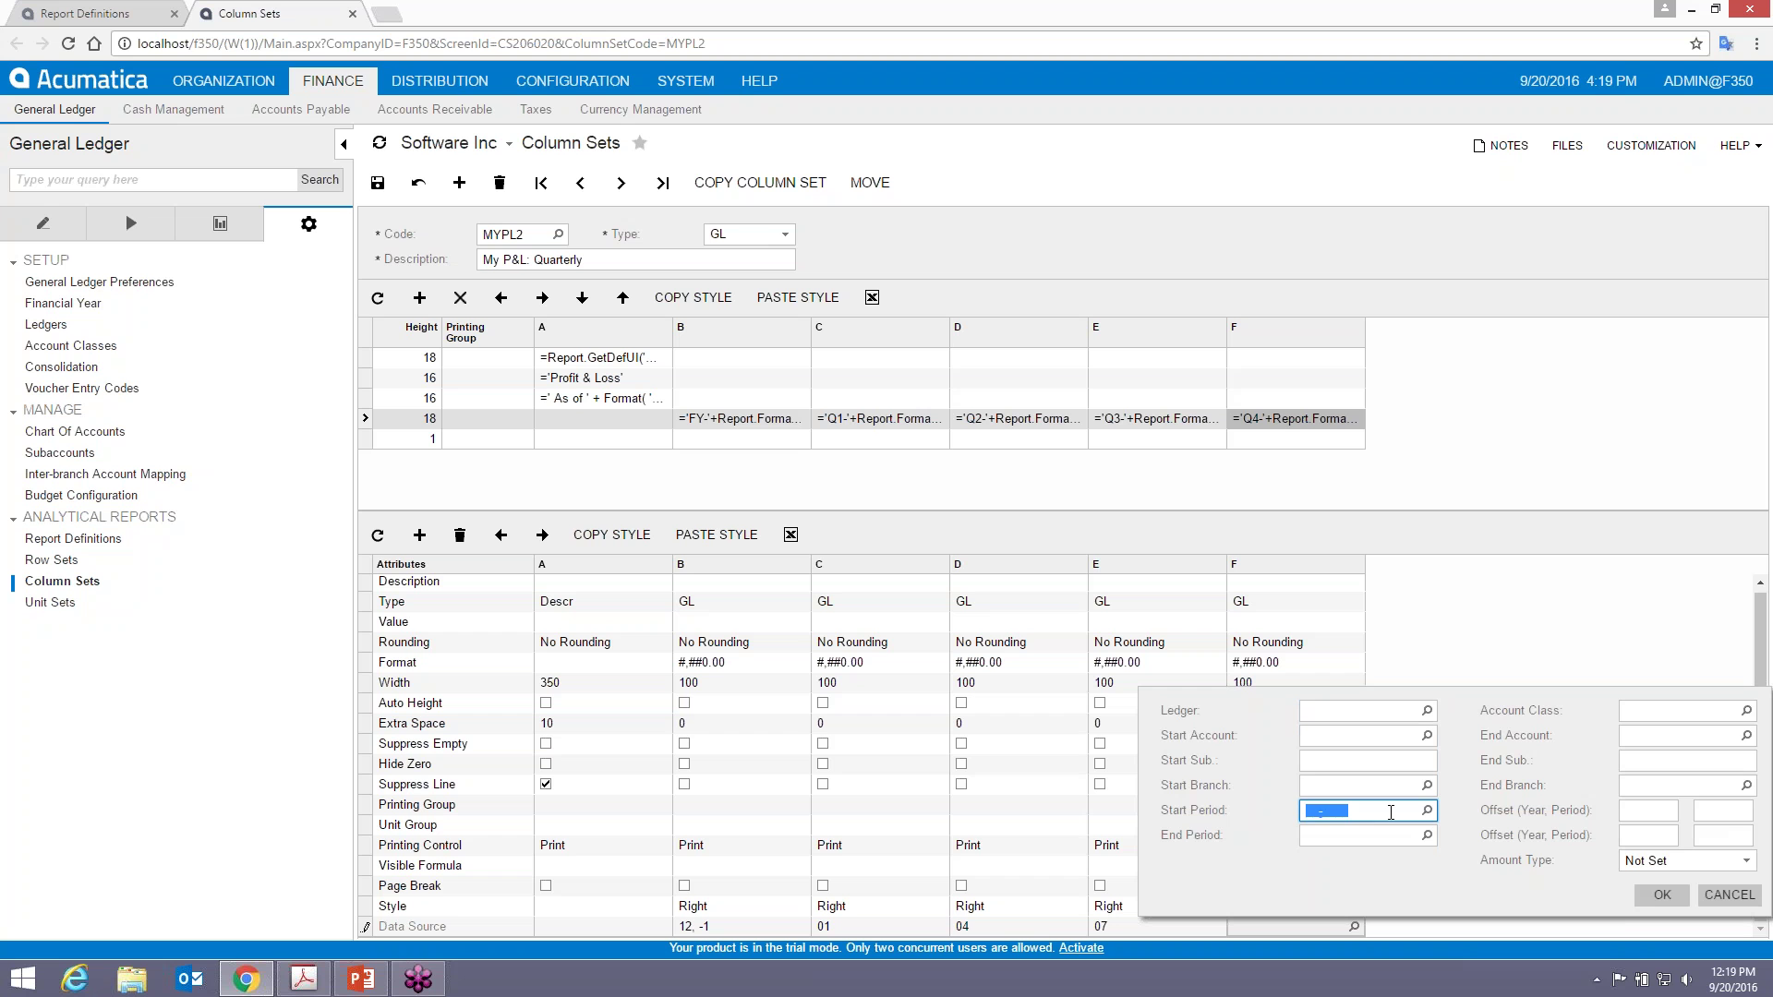
type("10")
key("Tab")
key("Tab")
key("Tab")
type("12")
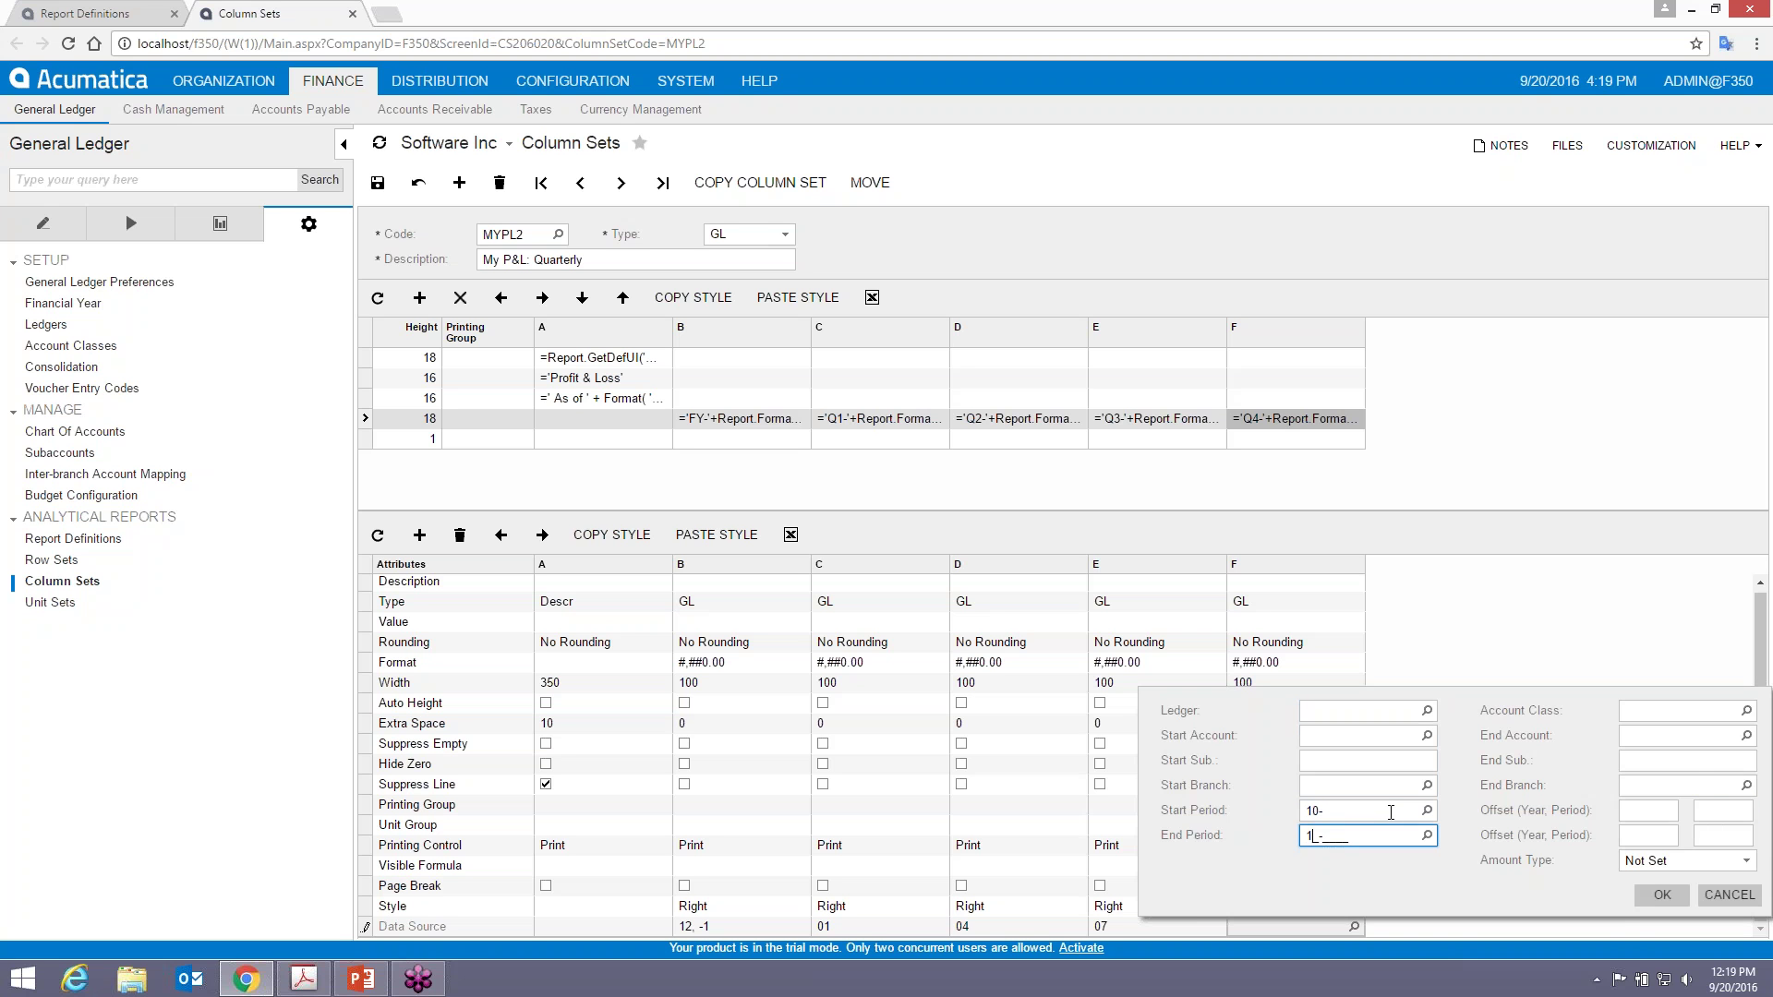
key("Tab")
left_click(1658, 861)
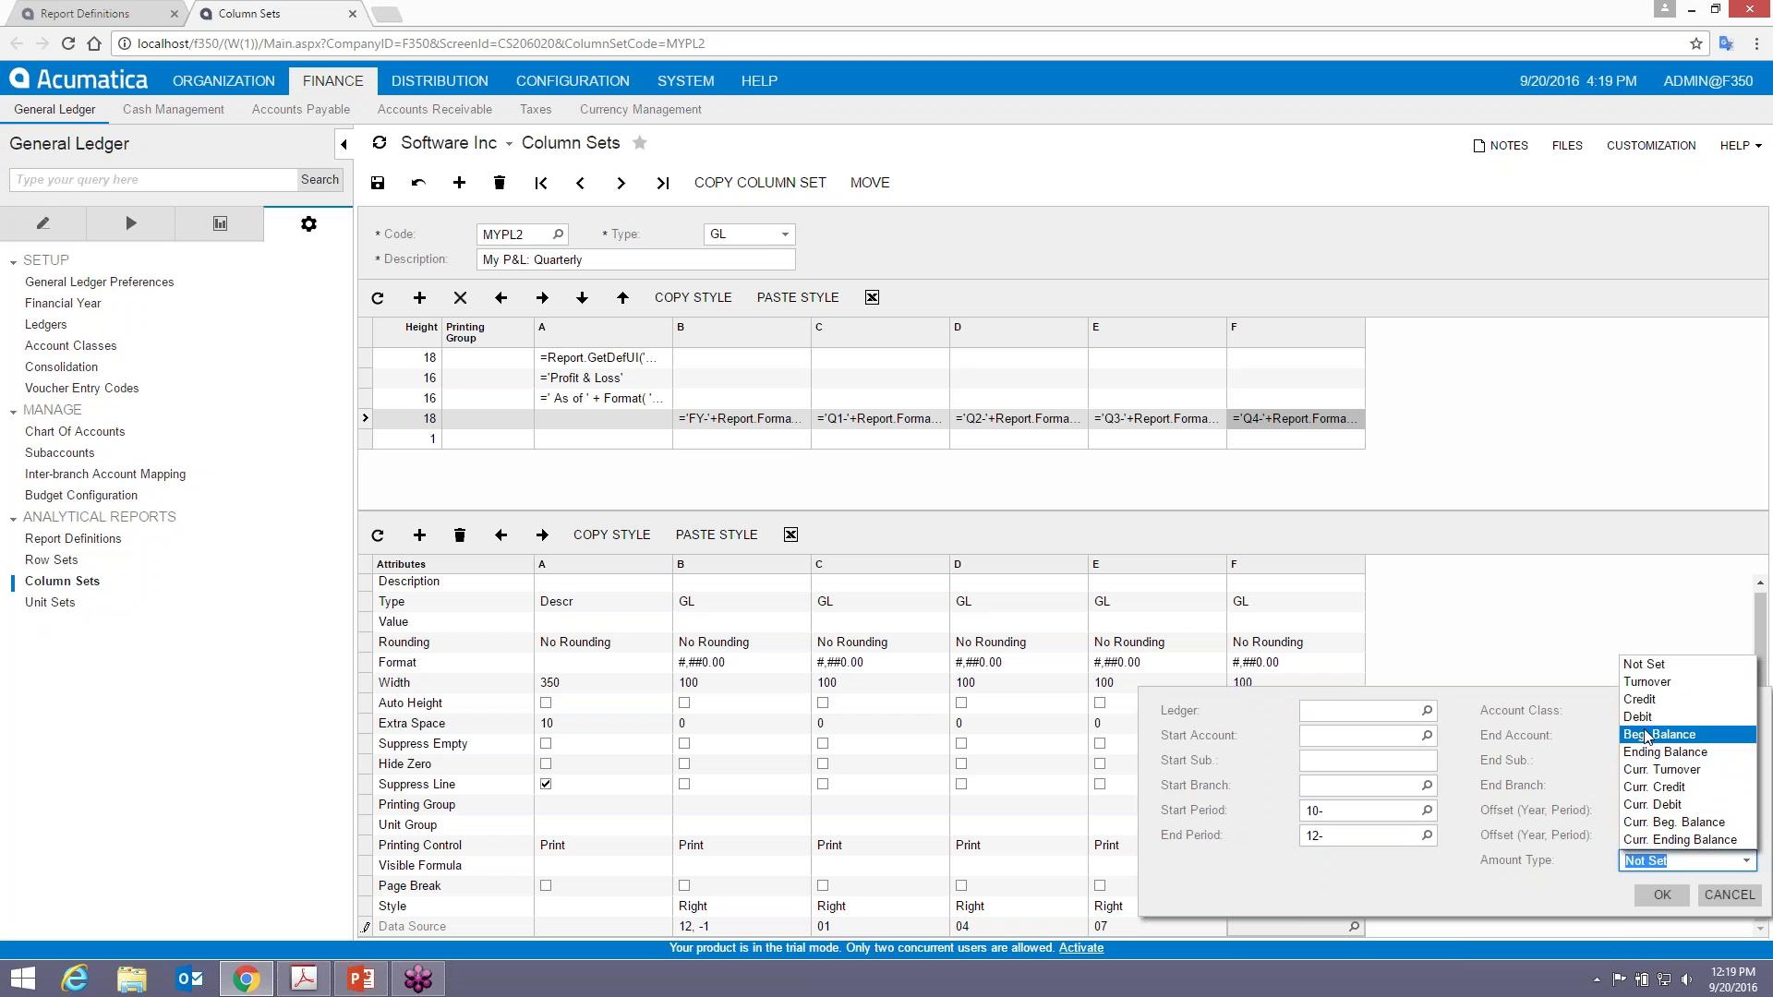
left_click(1649, 684)
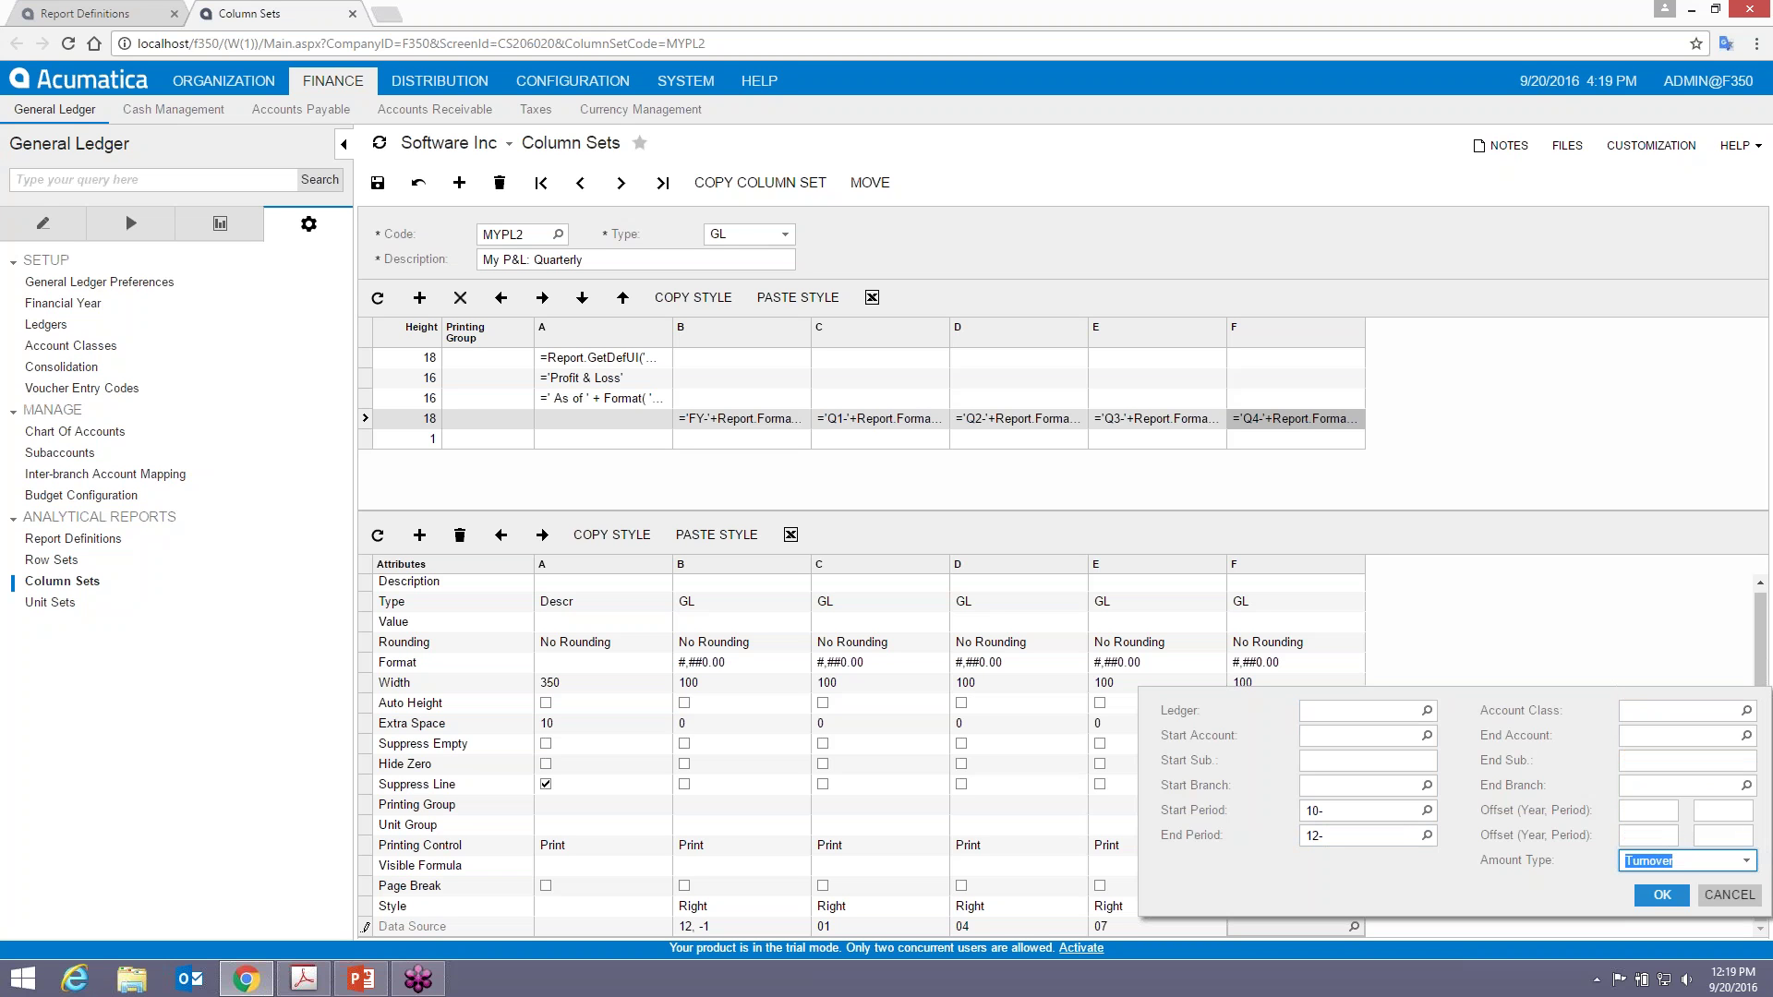
left_click(1661, 895)
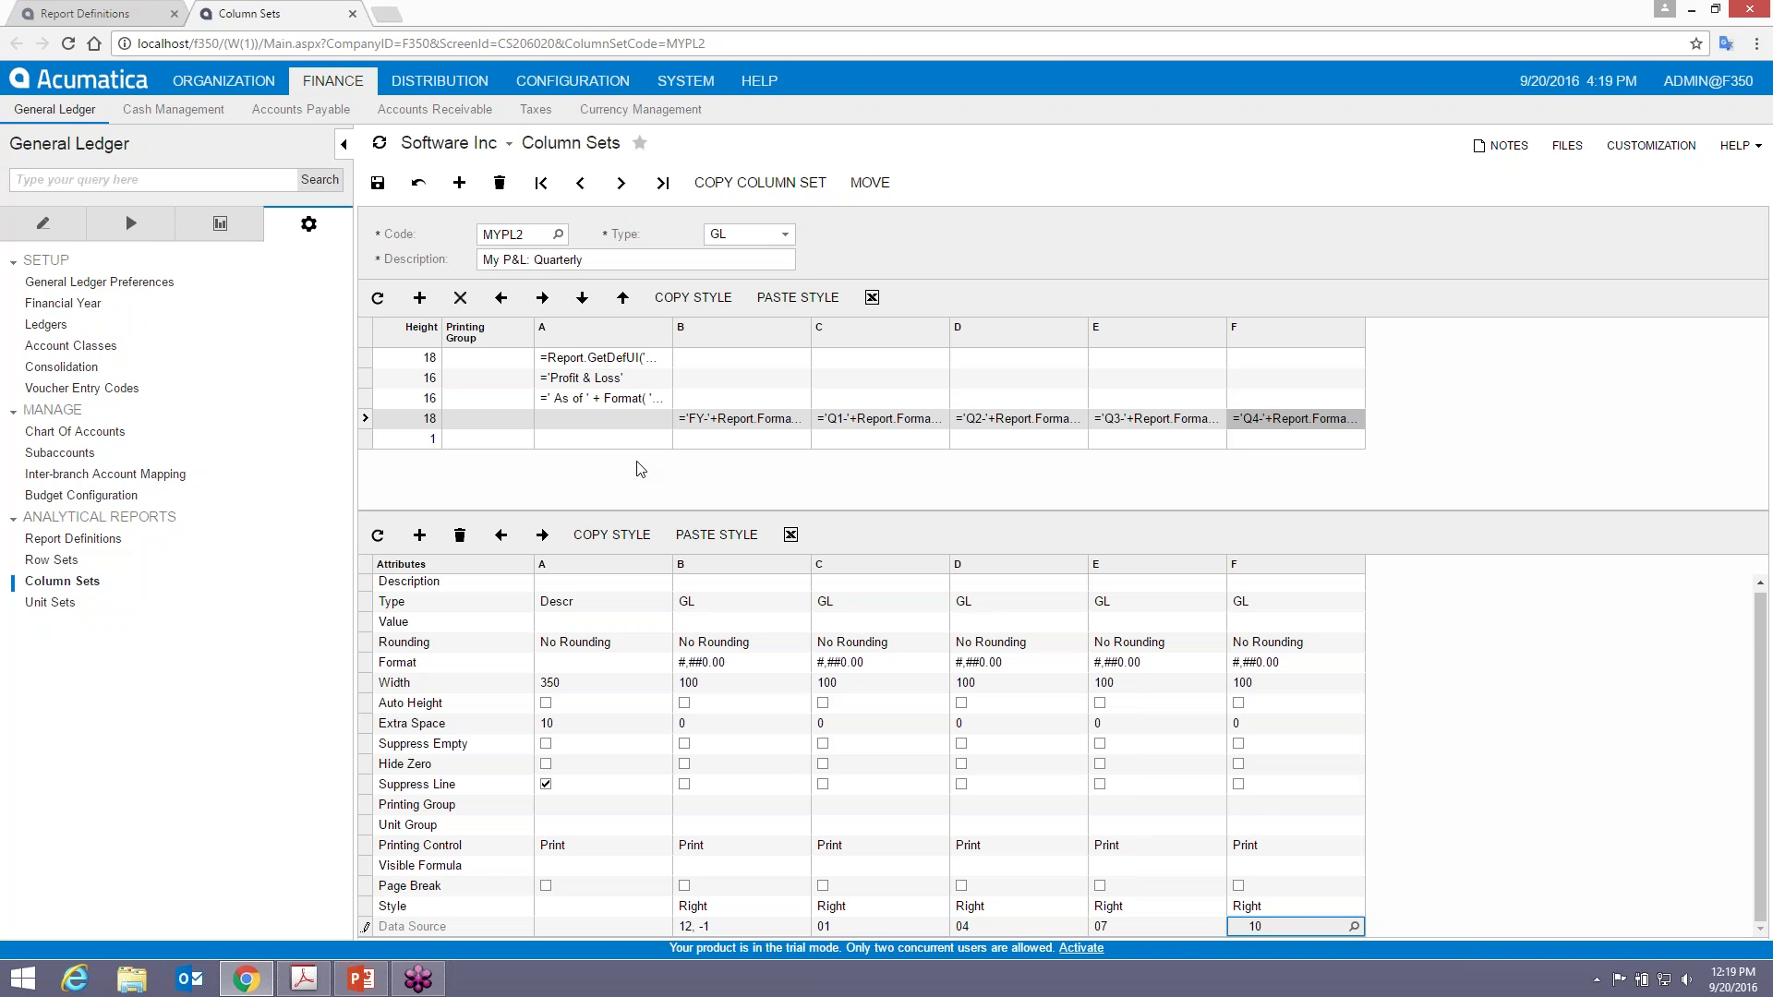
key("ctrl+s")
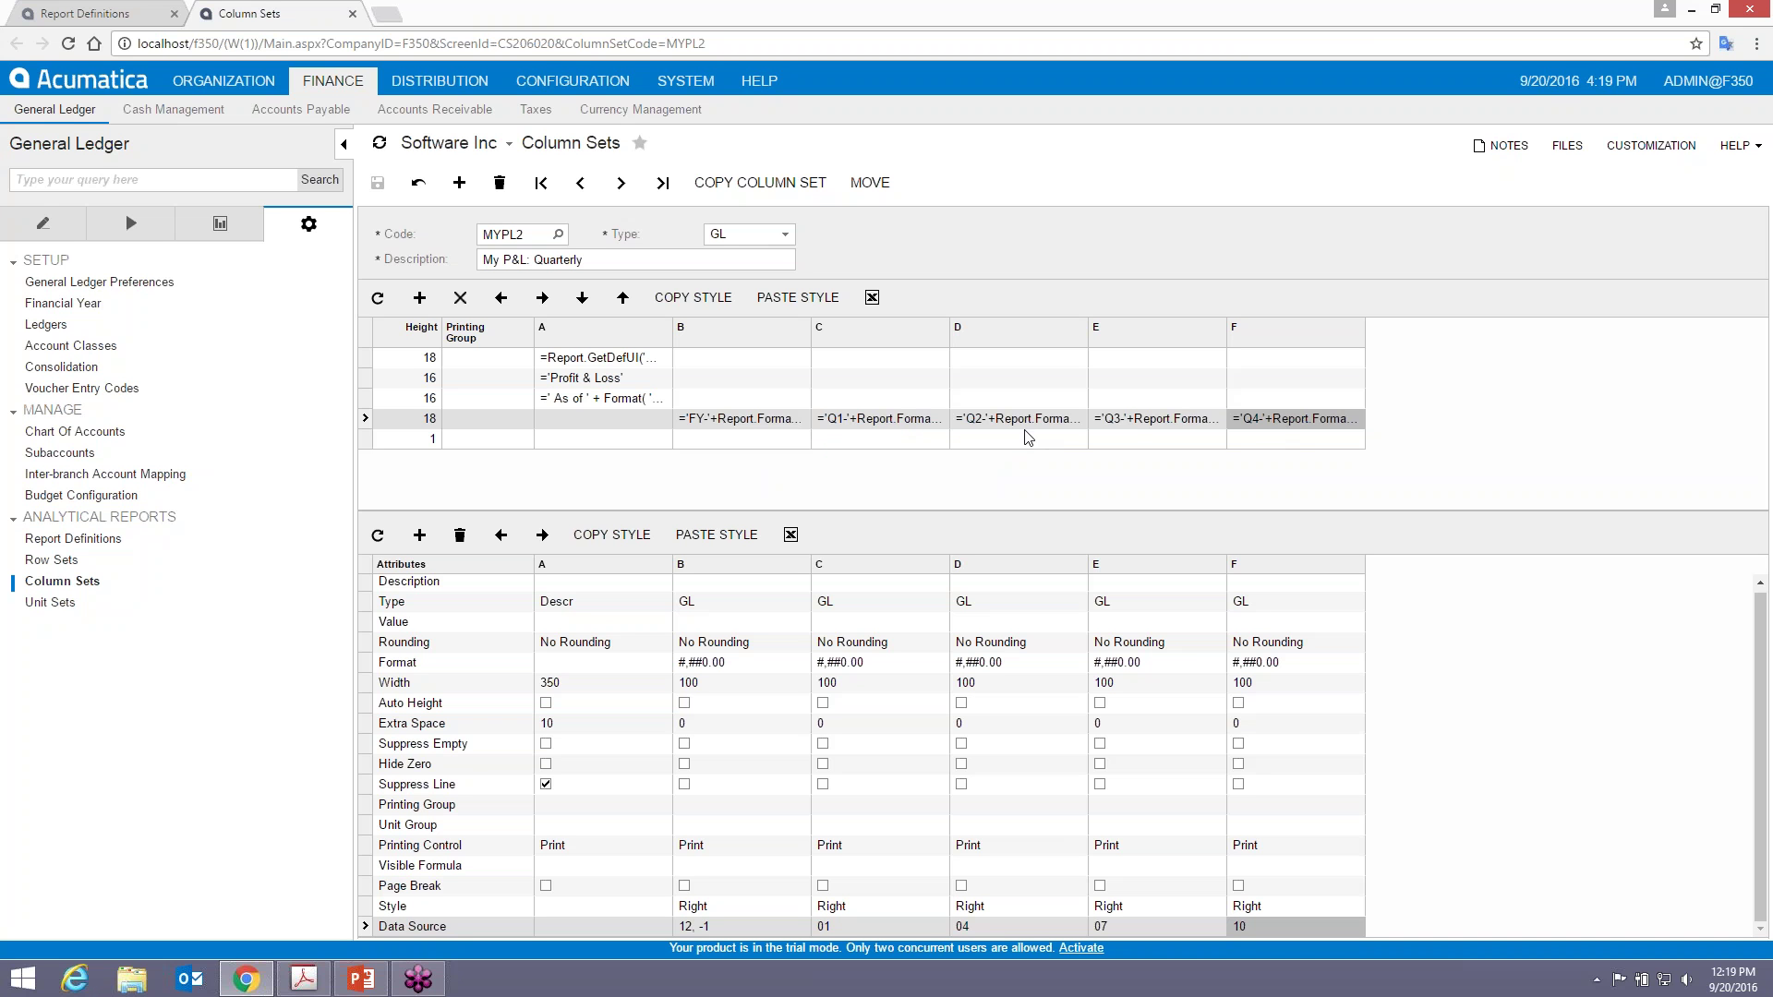
- Copy the Q1 header cell's style and paste it onto the Q2 header cell
left_click(843, 420)
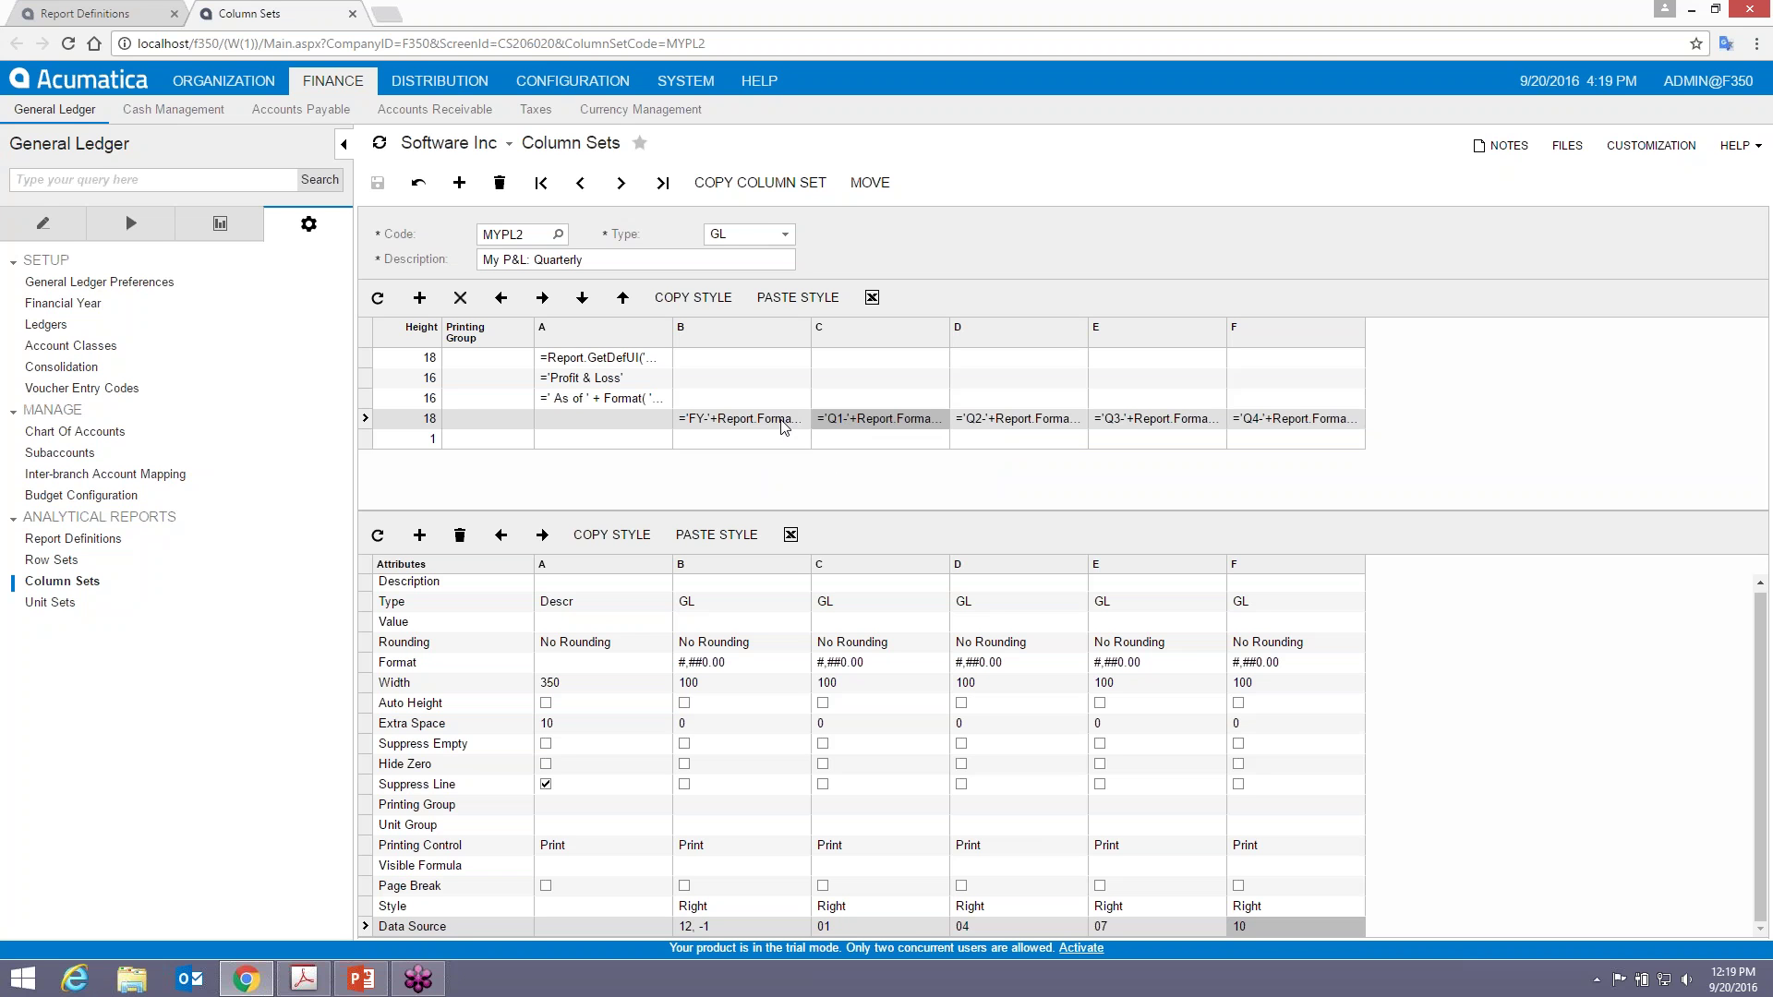
left_click(702, 297)
left_click(789, 300)
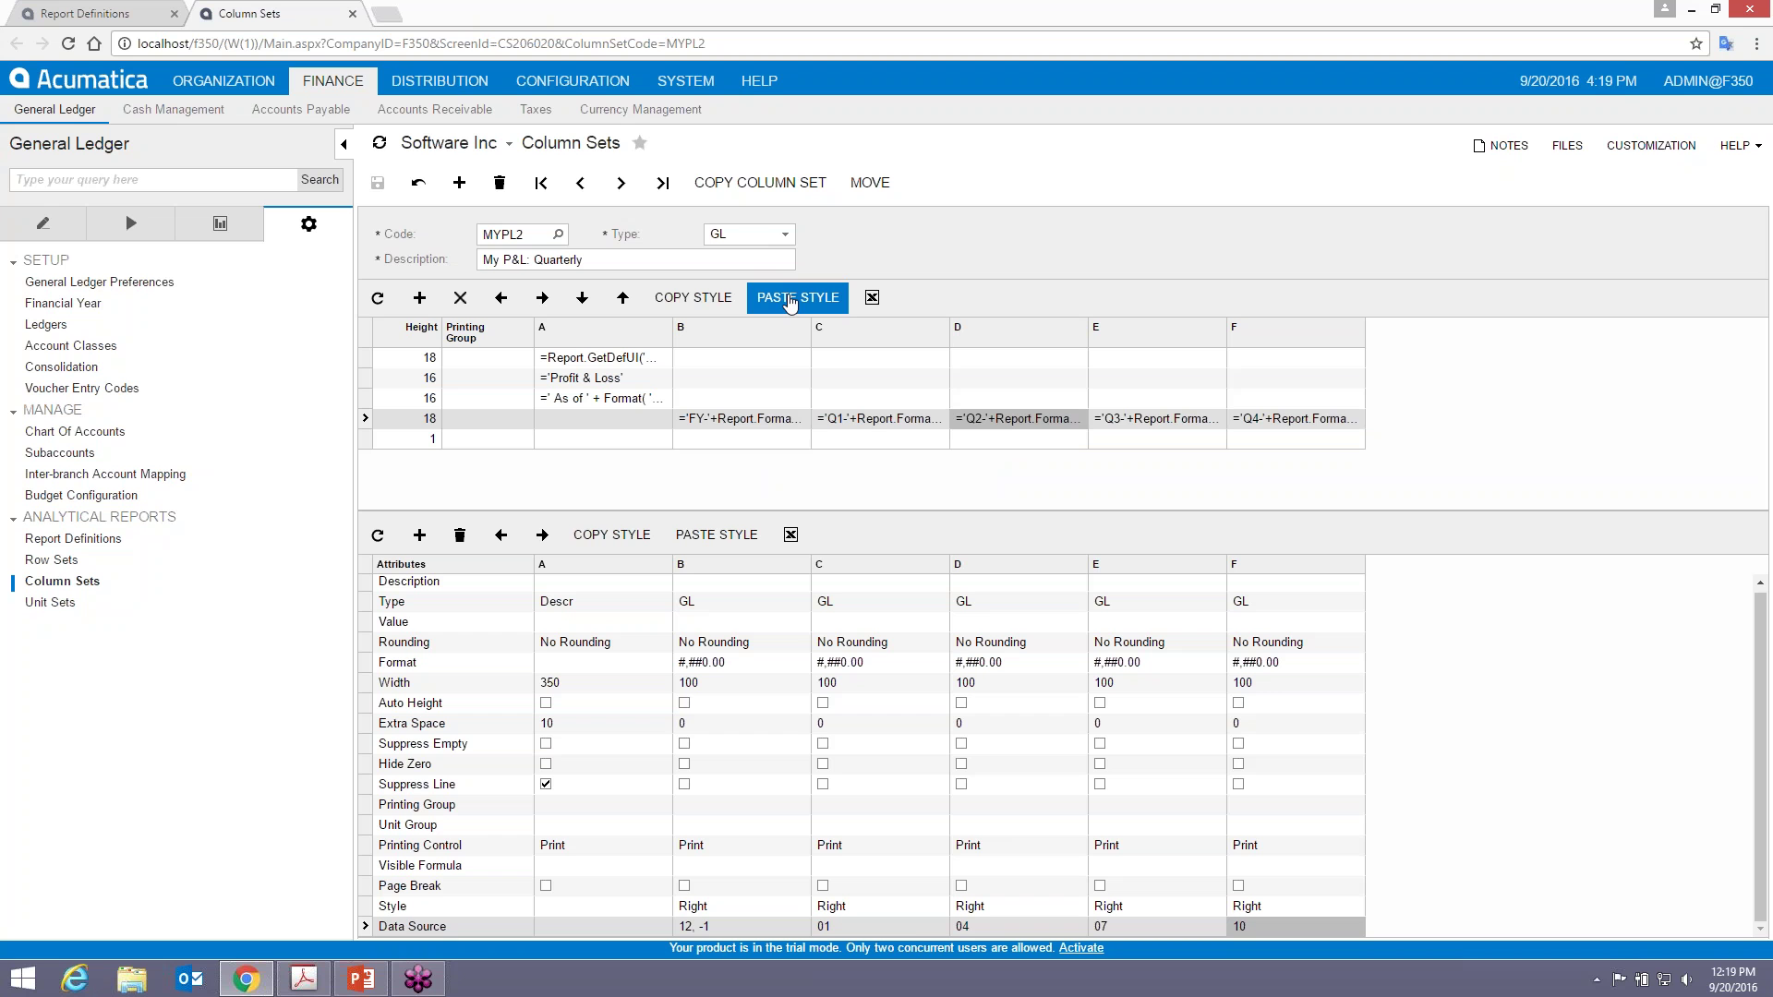
- Paste the header style onto the Q3–Q4 cells and the bottom header row's columns C–F
left_click(791, 300)
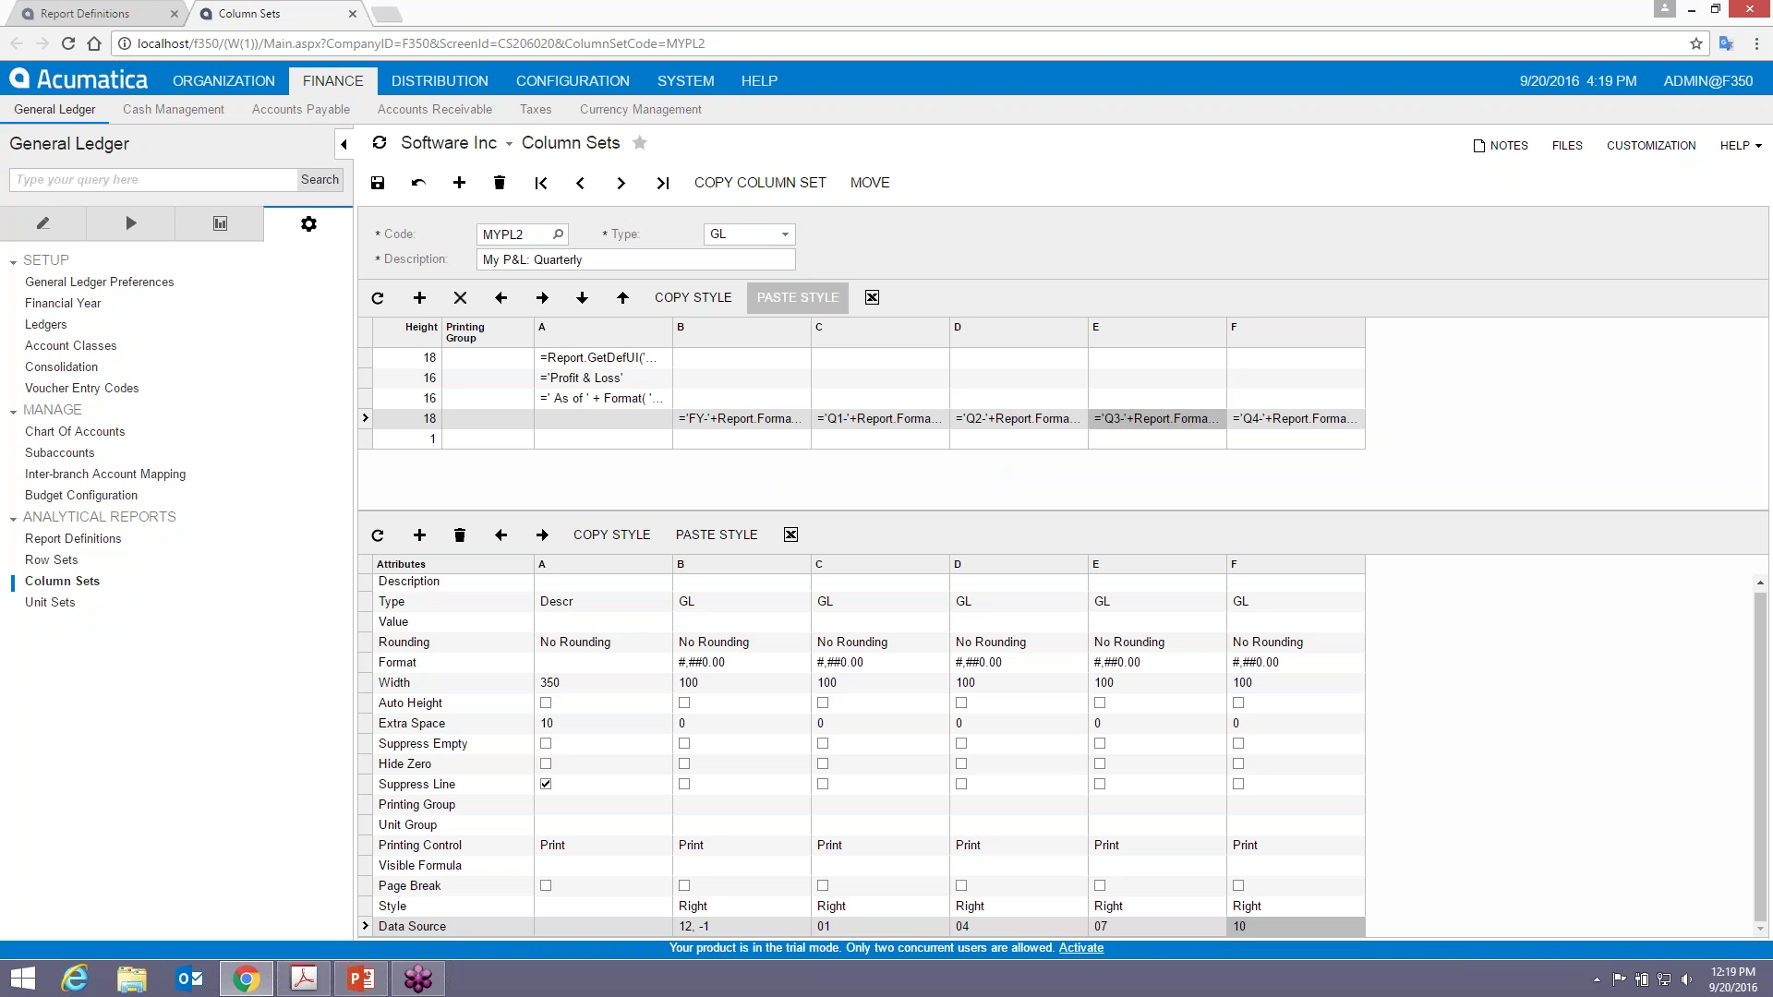
left_click(790, 300)
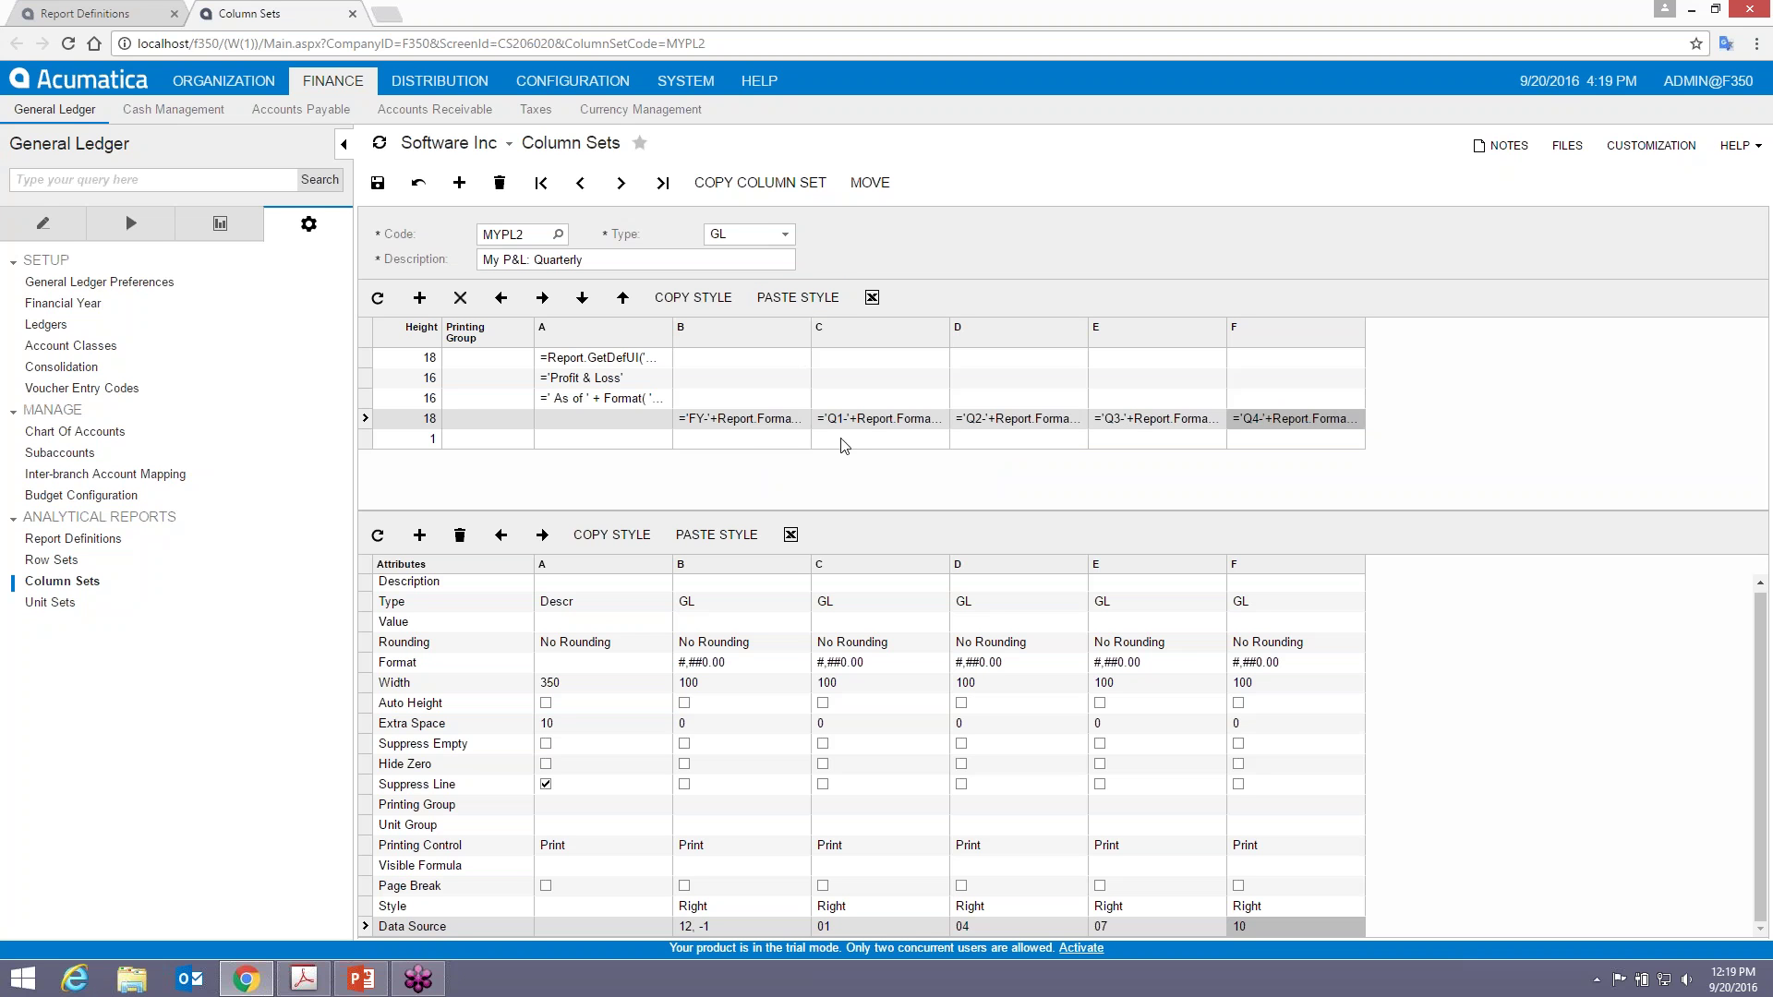
left_click(778, 439)
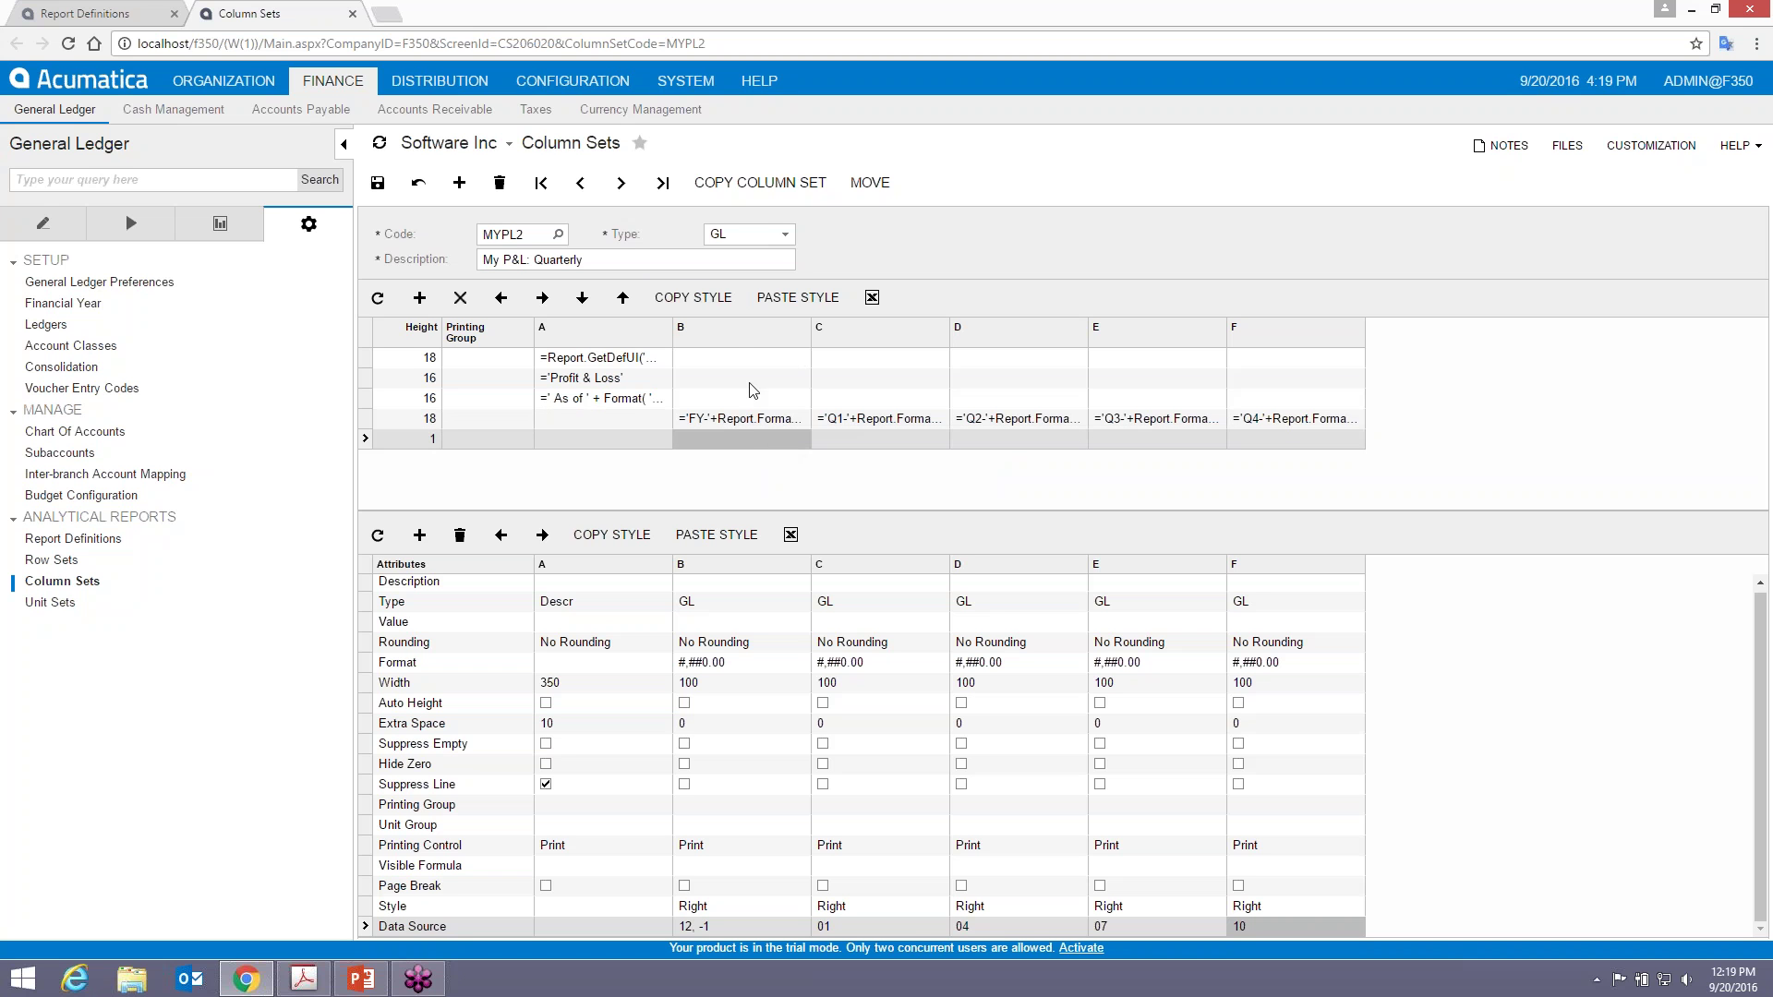
left_click(798, 297)
left_click(798, 297)
left_click(798, 297)
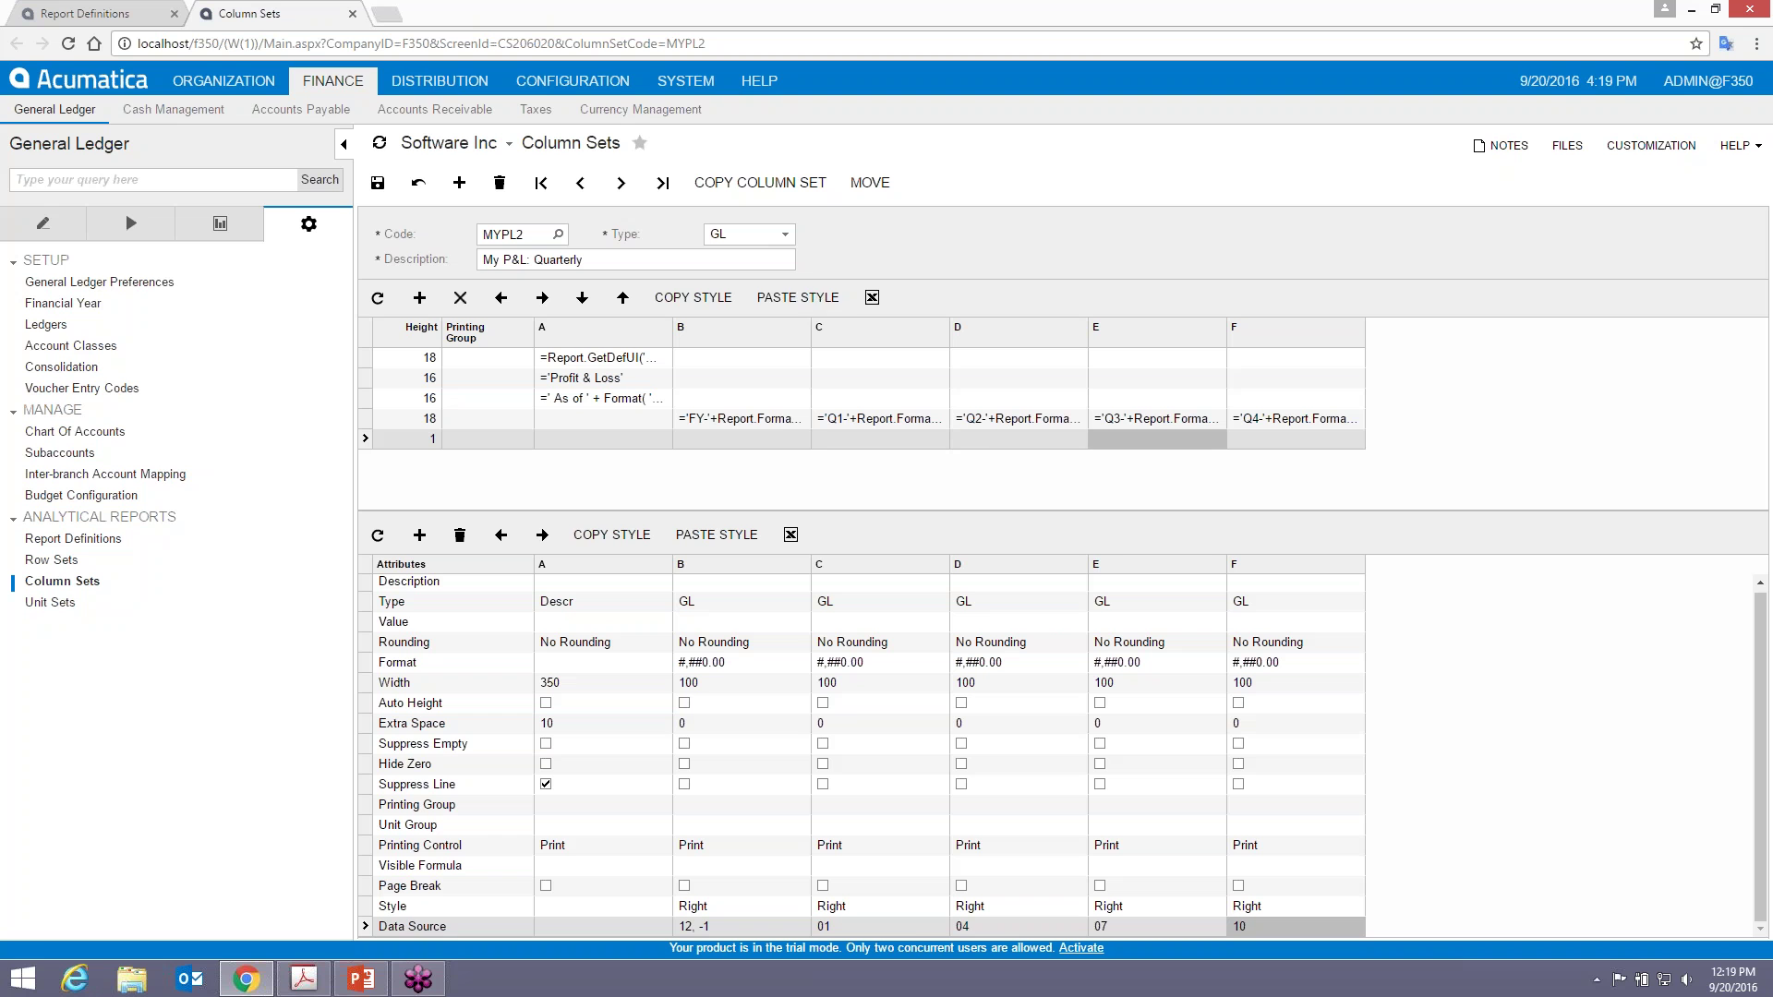
left_click(798, 297)
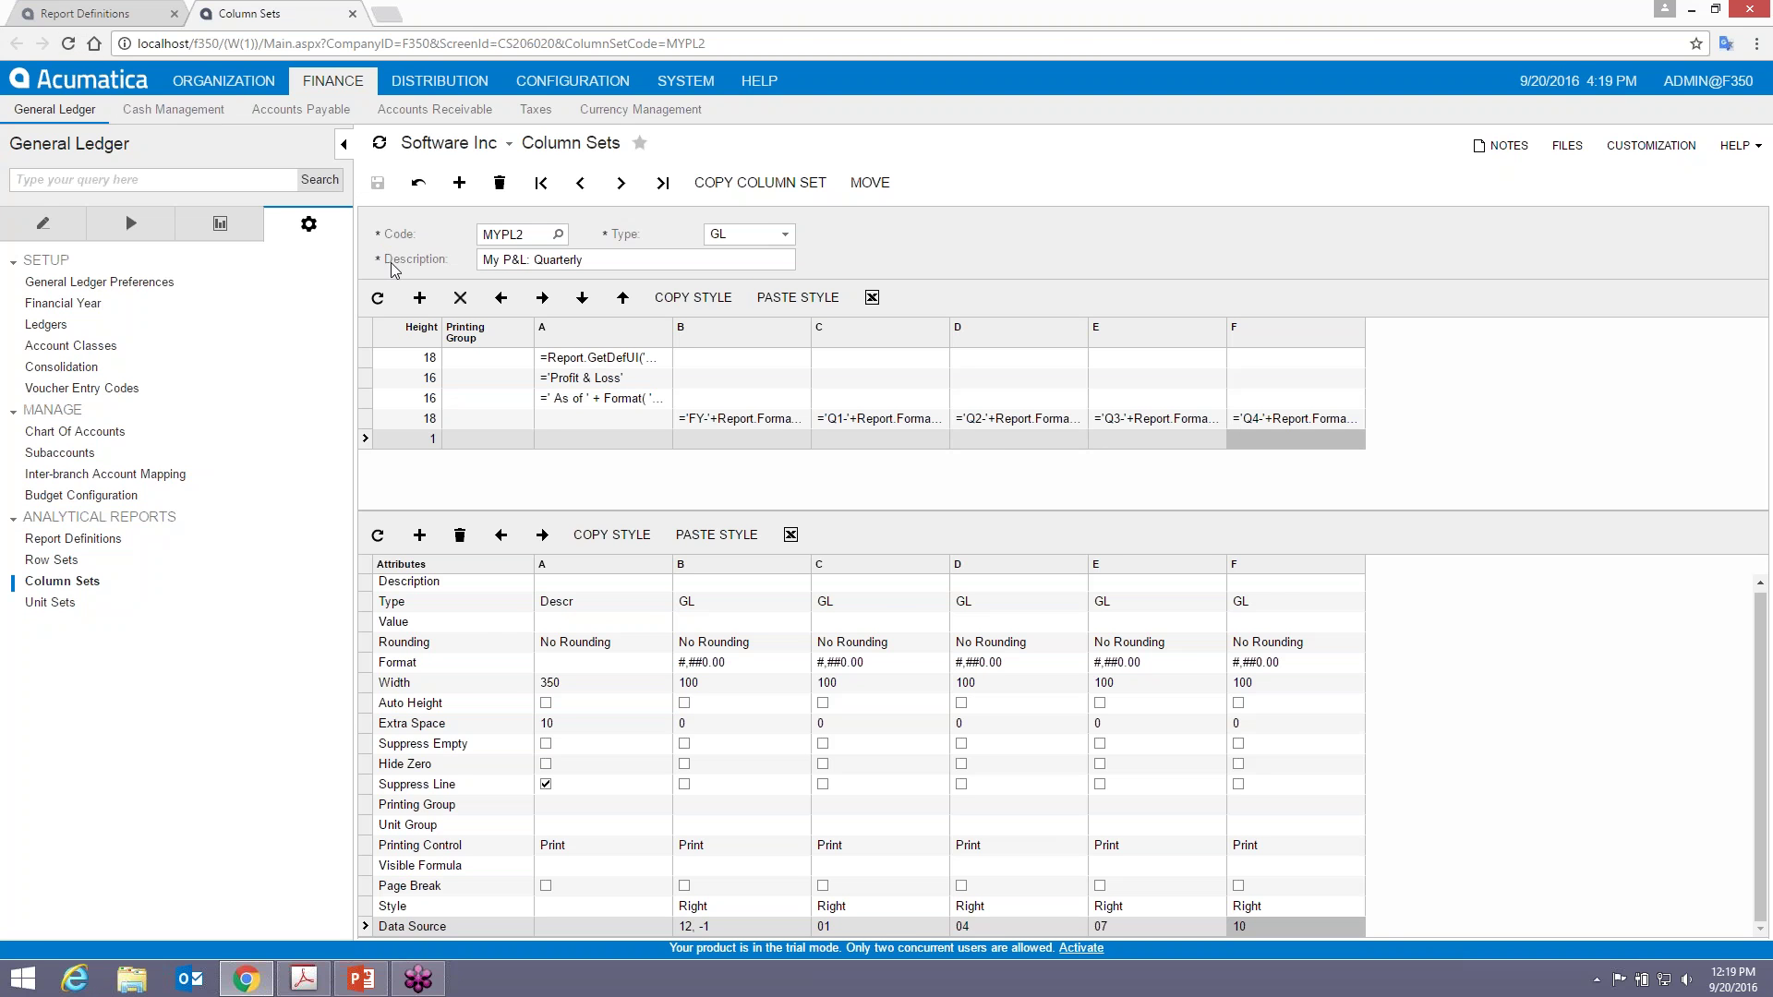
left_click(145, 17)
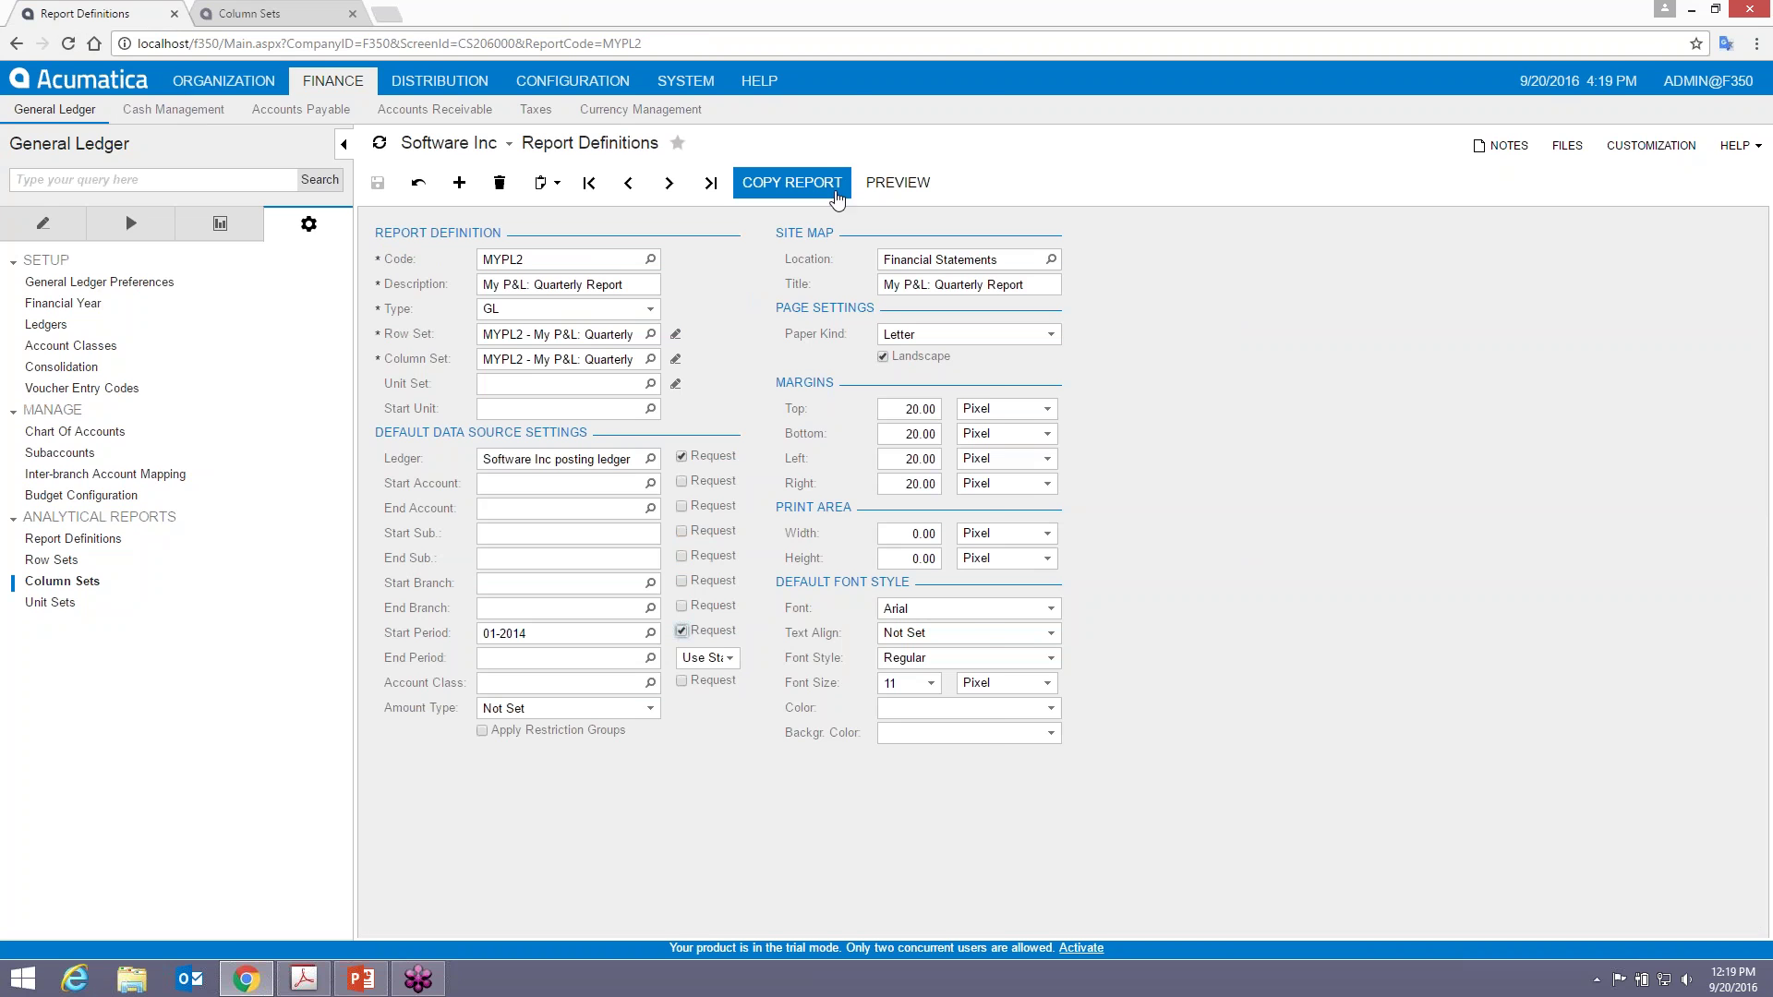
left_click(897, 182)
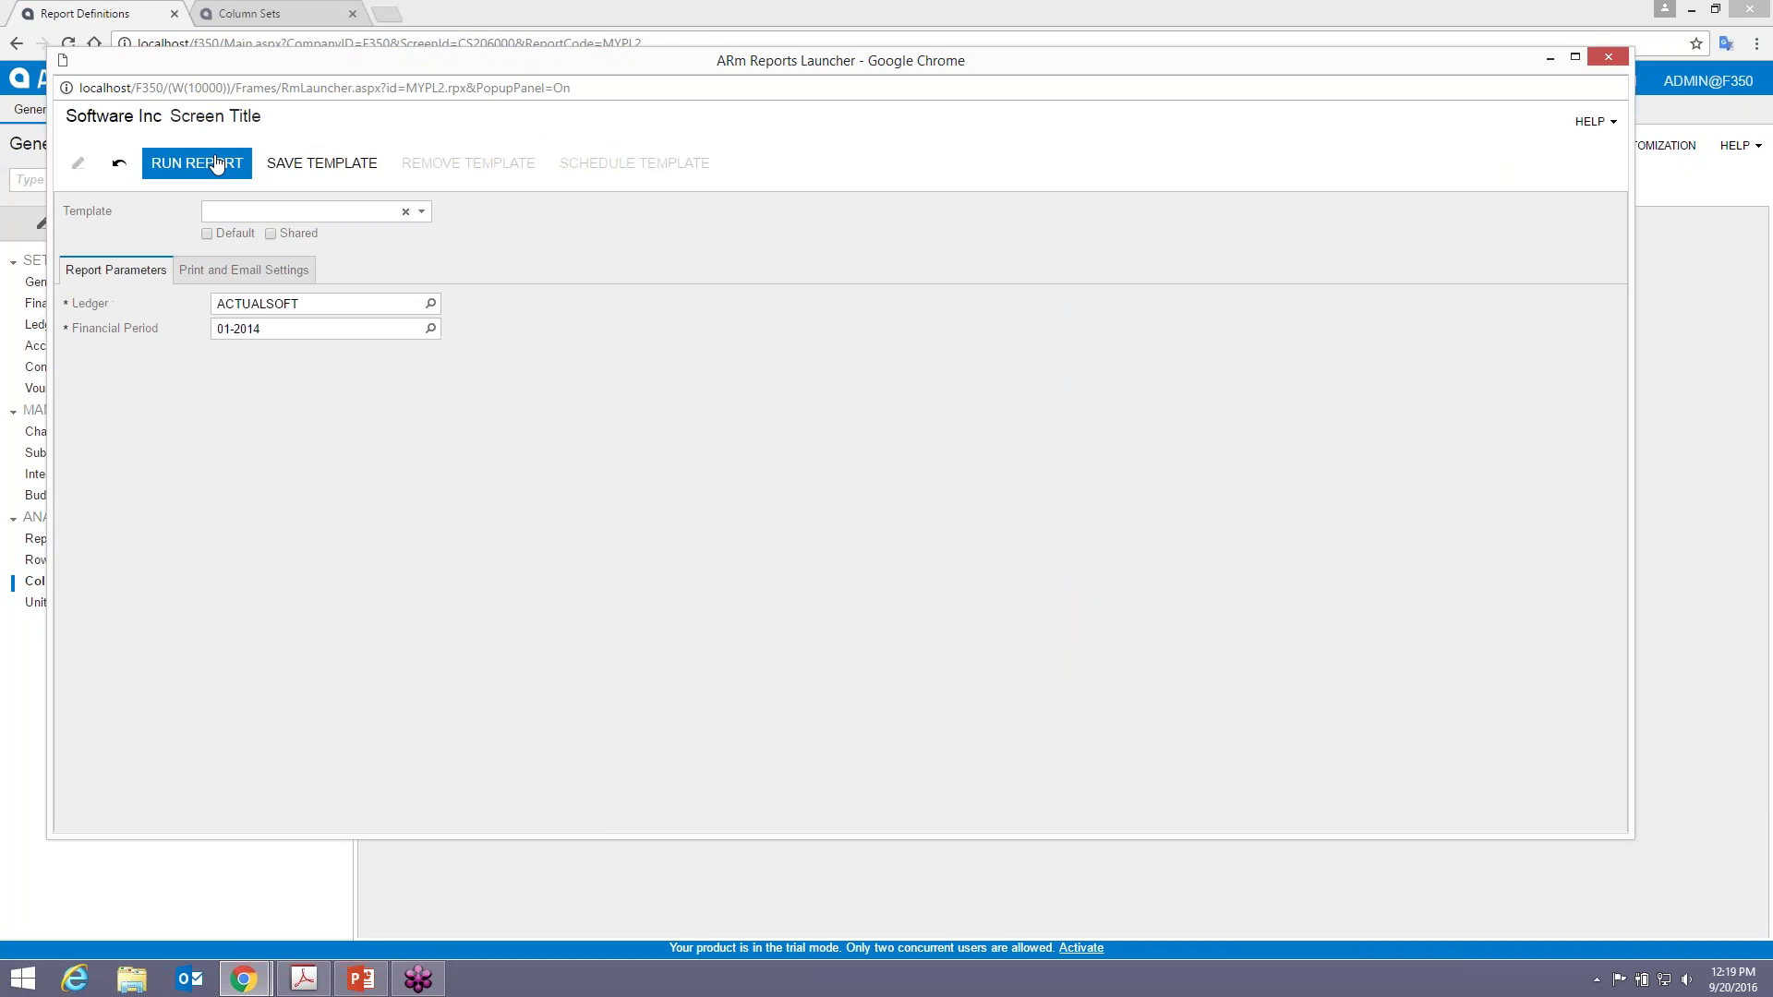
left_click(196, 163)
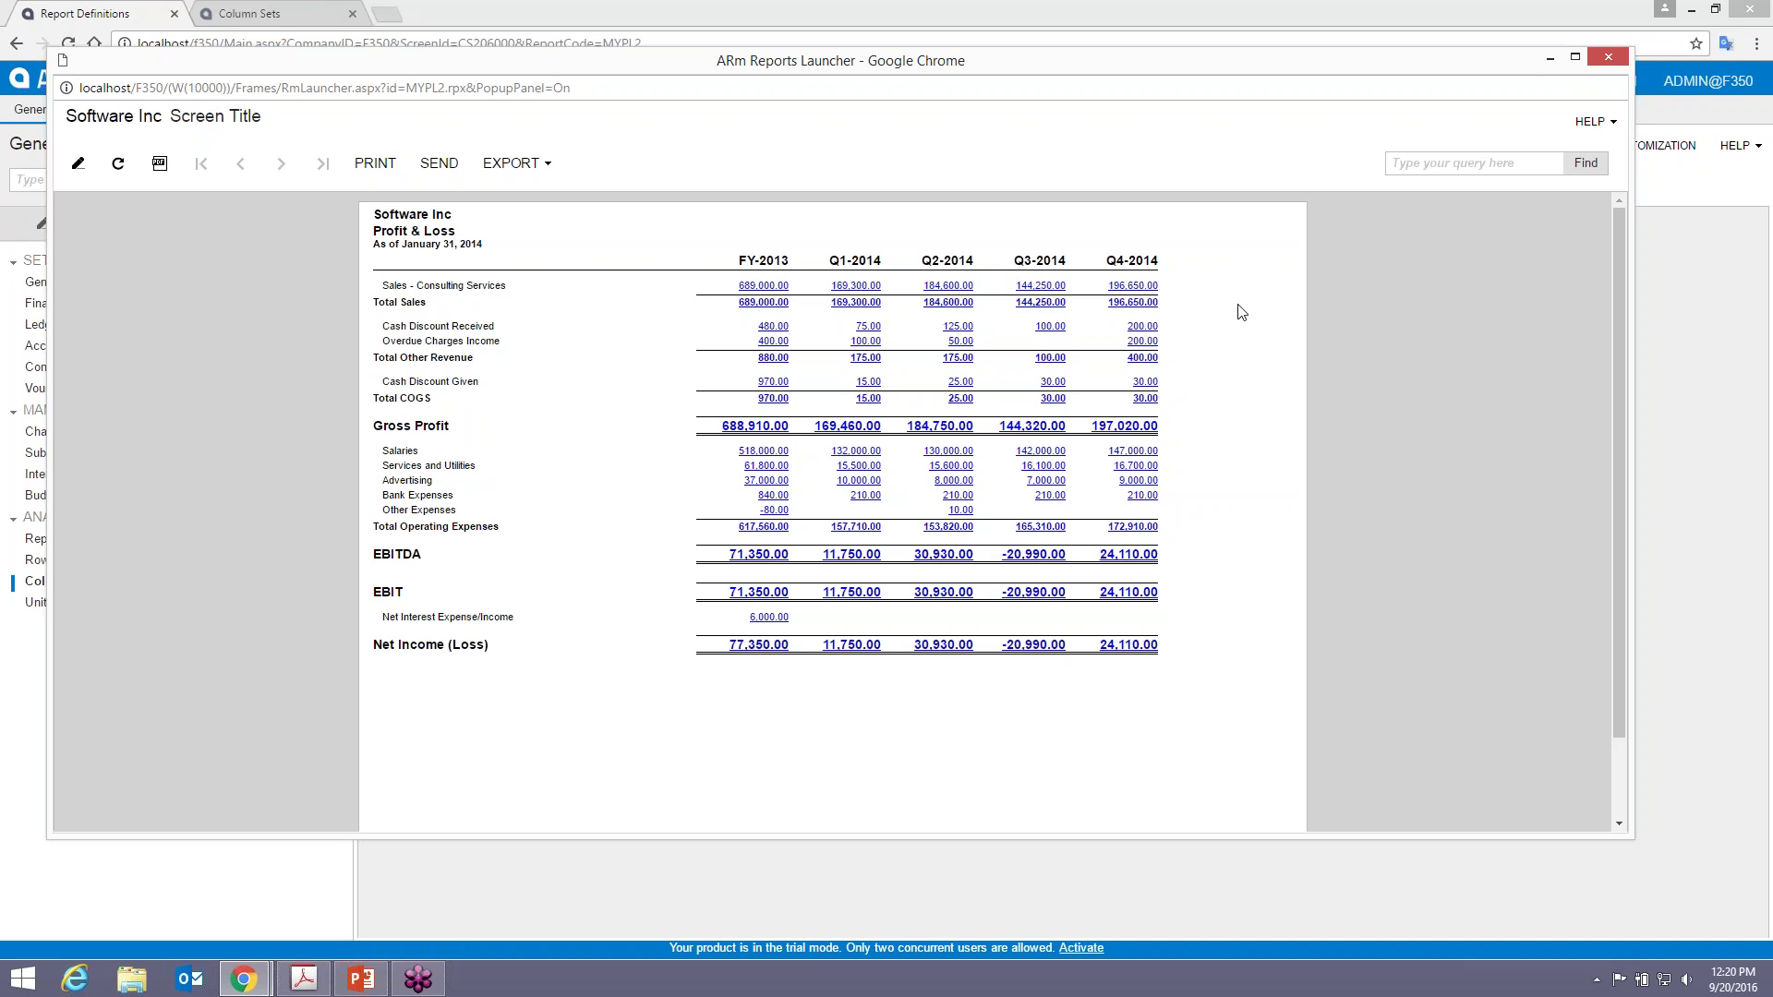
left_click(1608, 60)
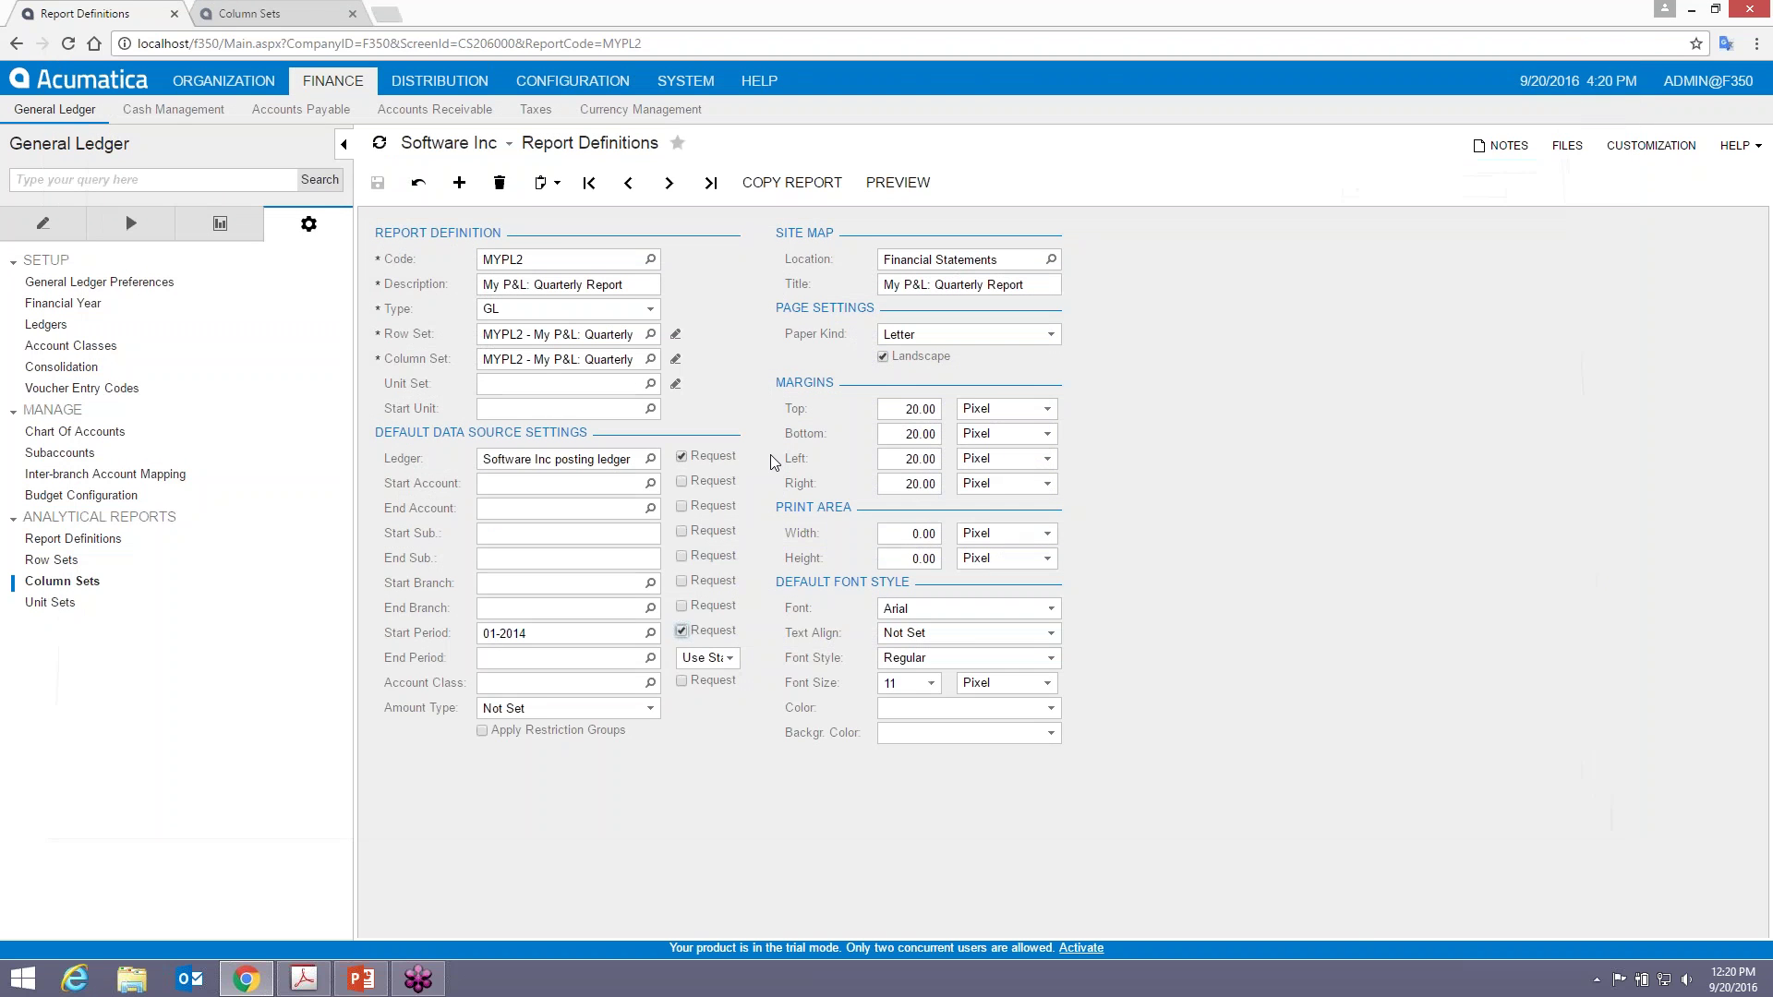
- Add column G with column F's #,##0.00 format and width 100
left_click(267, 14)
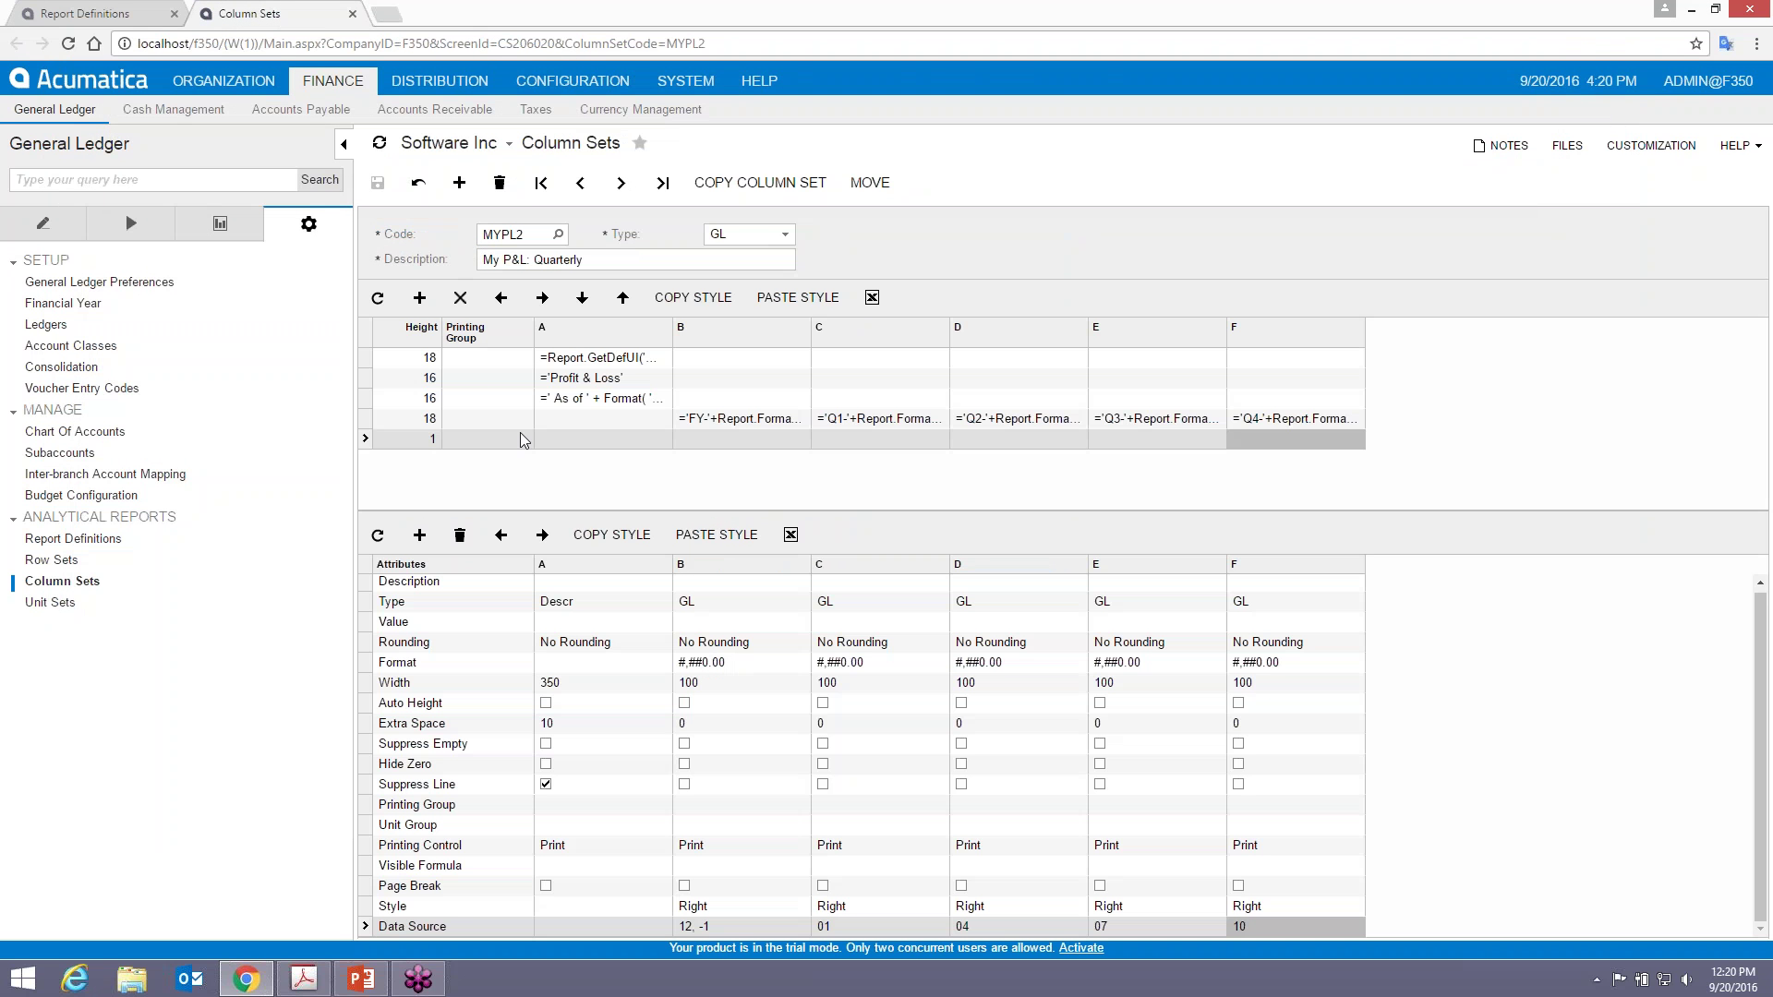
left_click(419, 535)
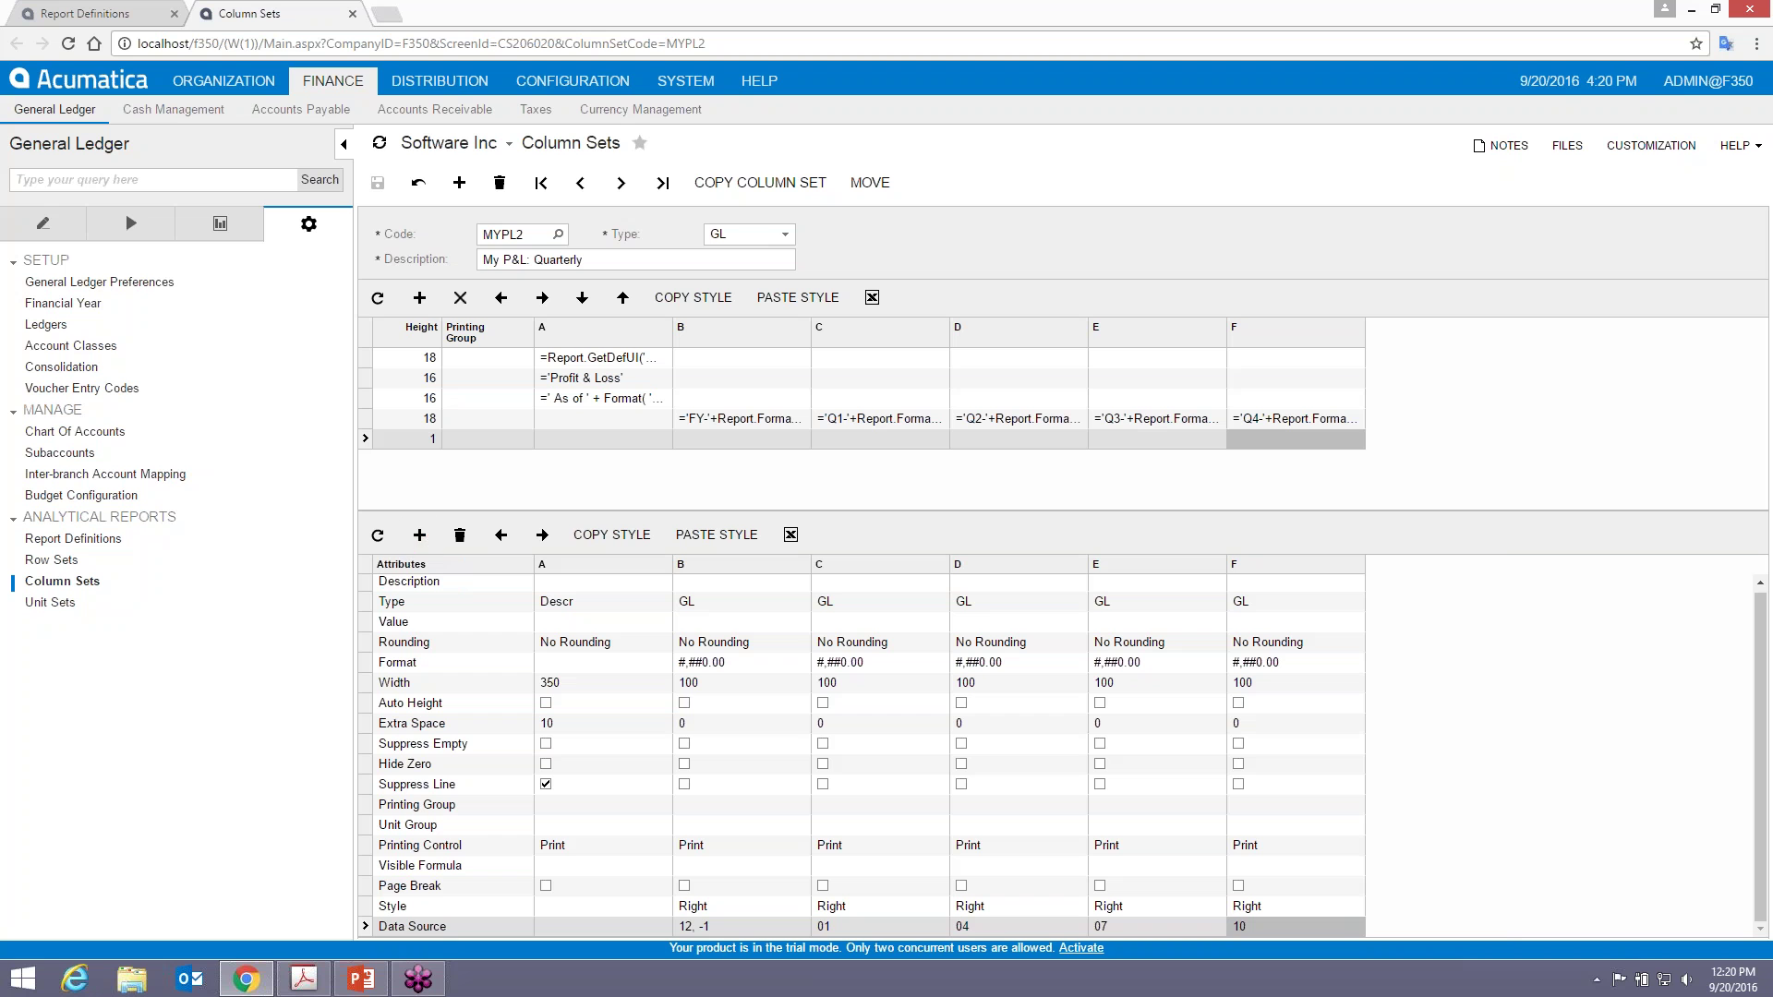
left_click(1282, 659)
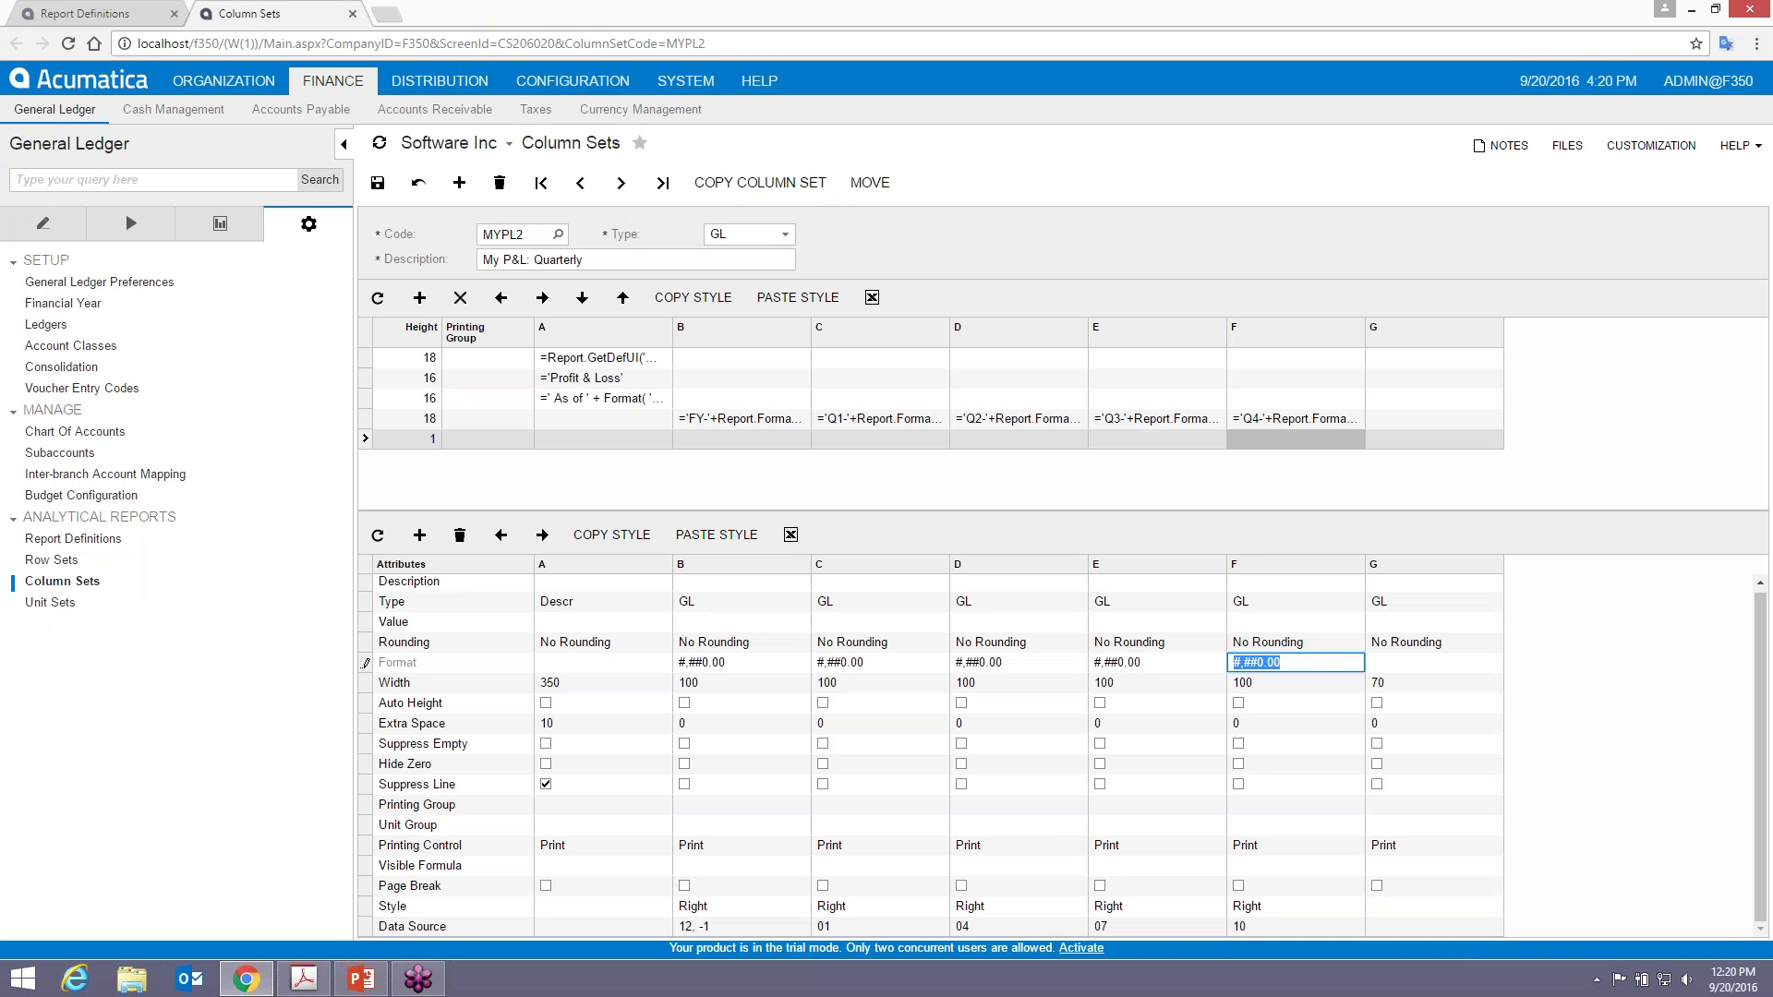
key("ctrl+c")
left_click(1413, 662)
key("ctrl+v")
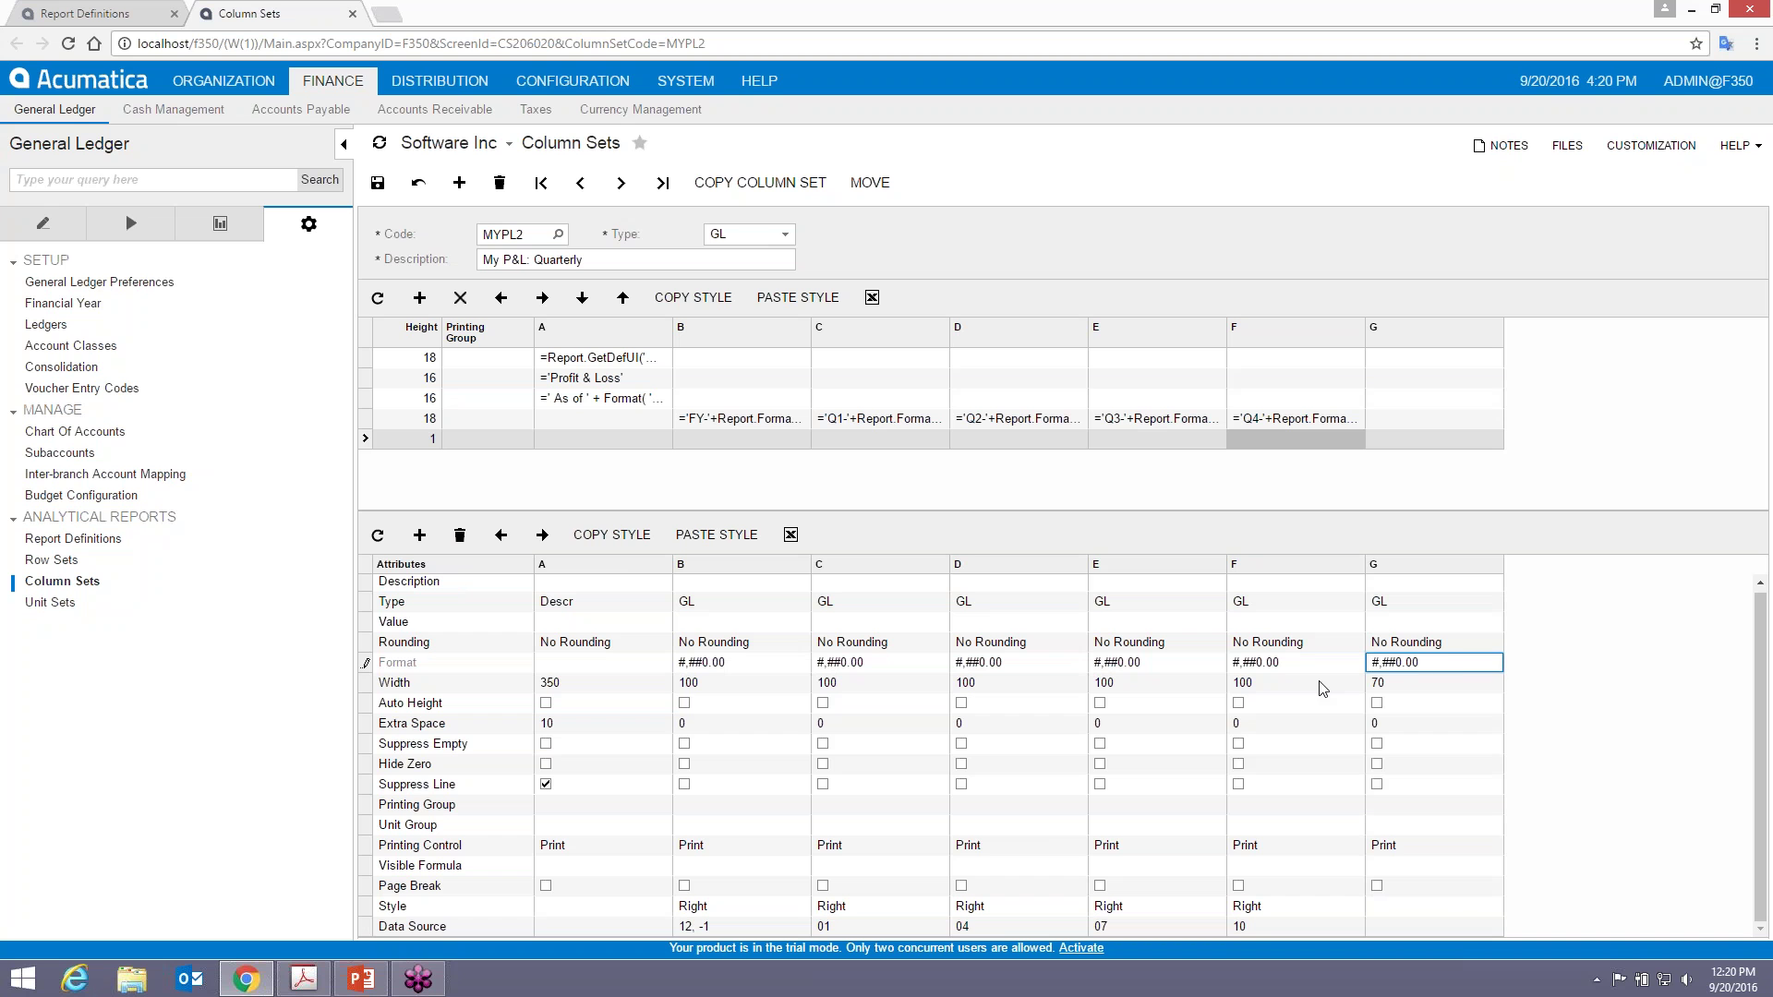
left_click(1327, 686)
left_click(1419, 685)
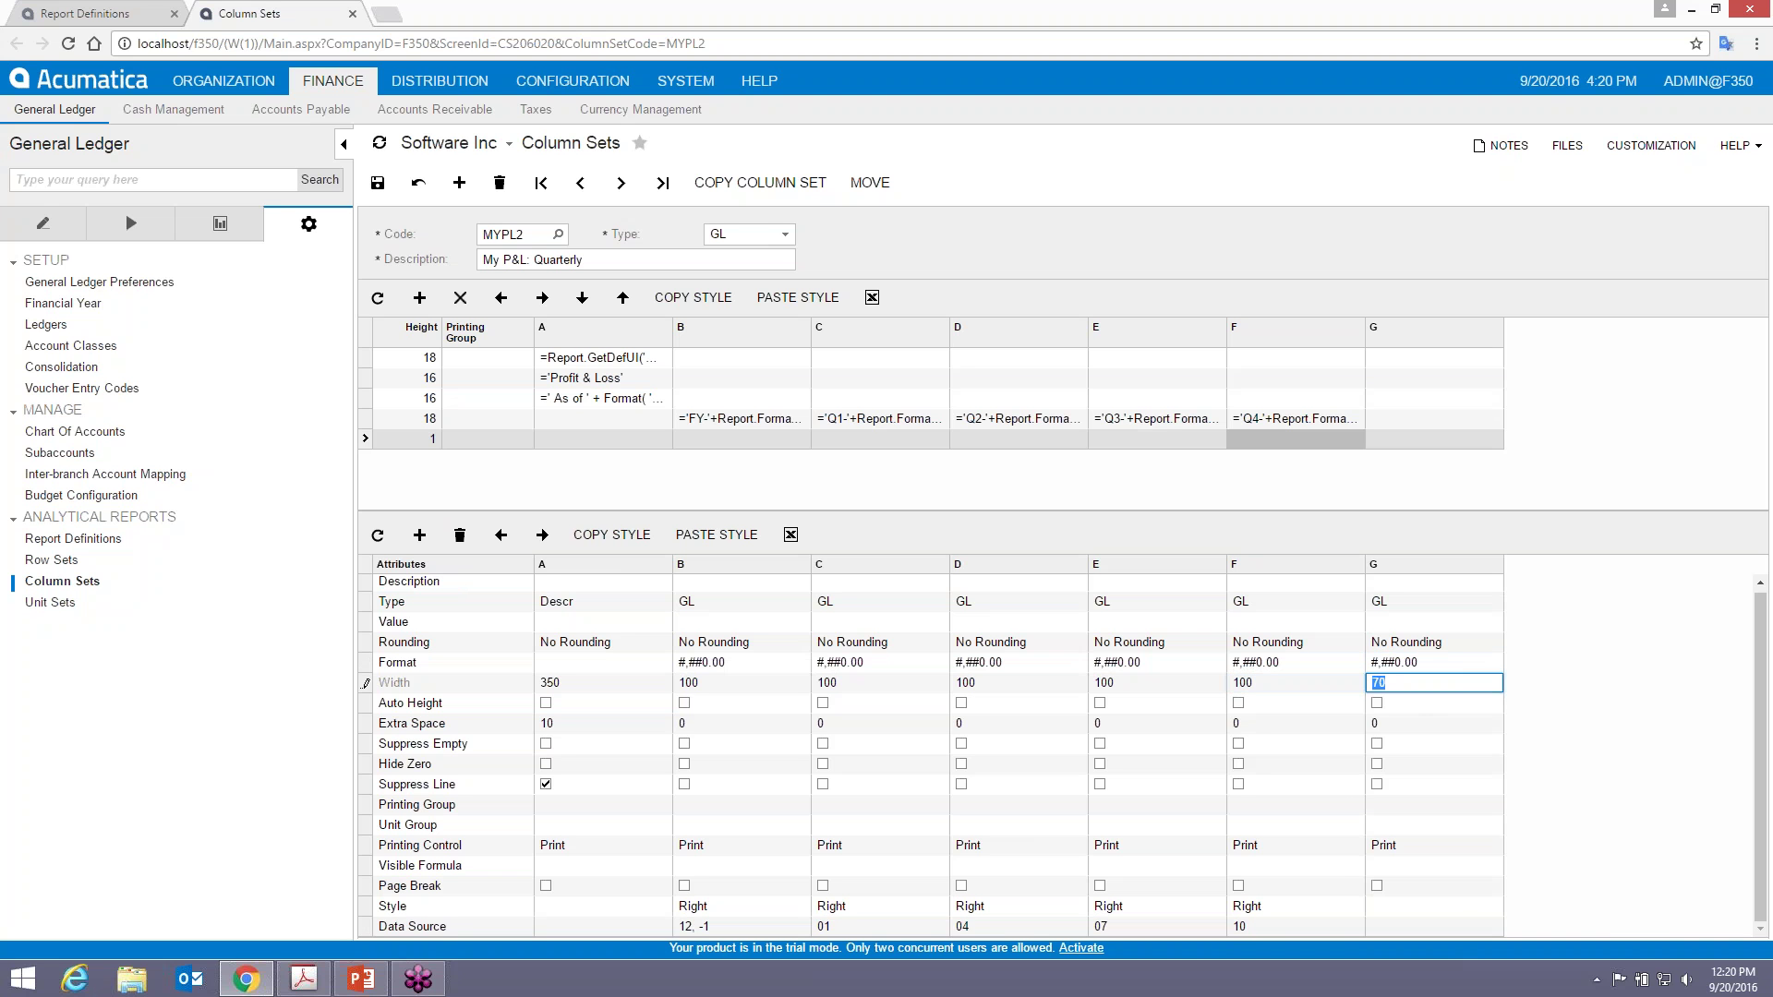
key("ctrl+v")
- Give column G column F's Right style and open its Data Source settings
left_click(1302, 907)
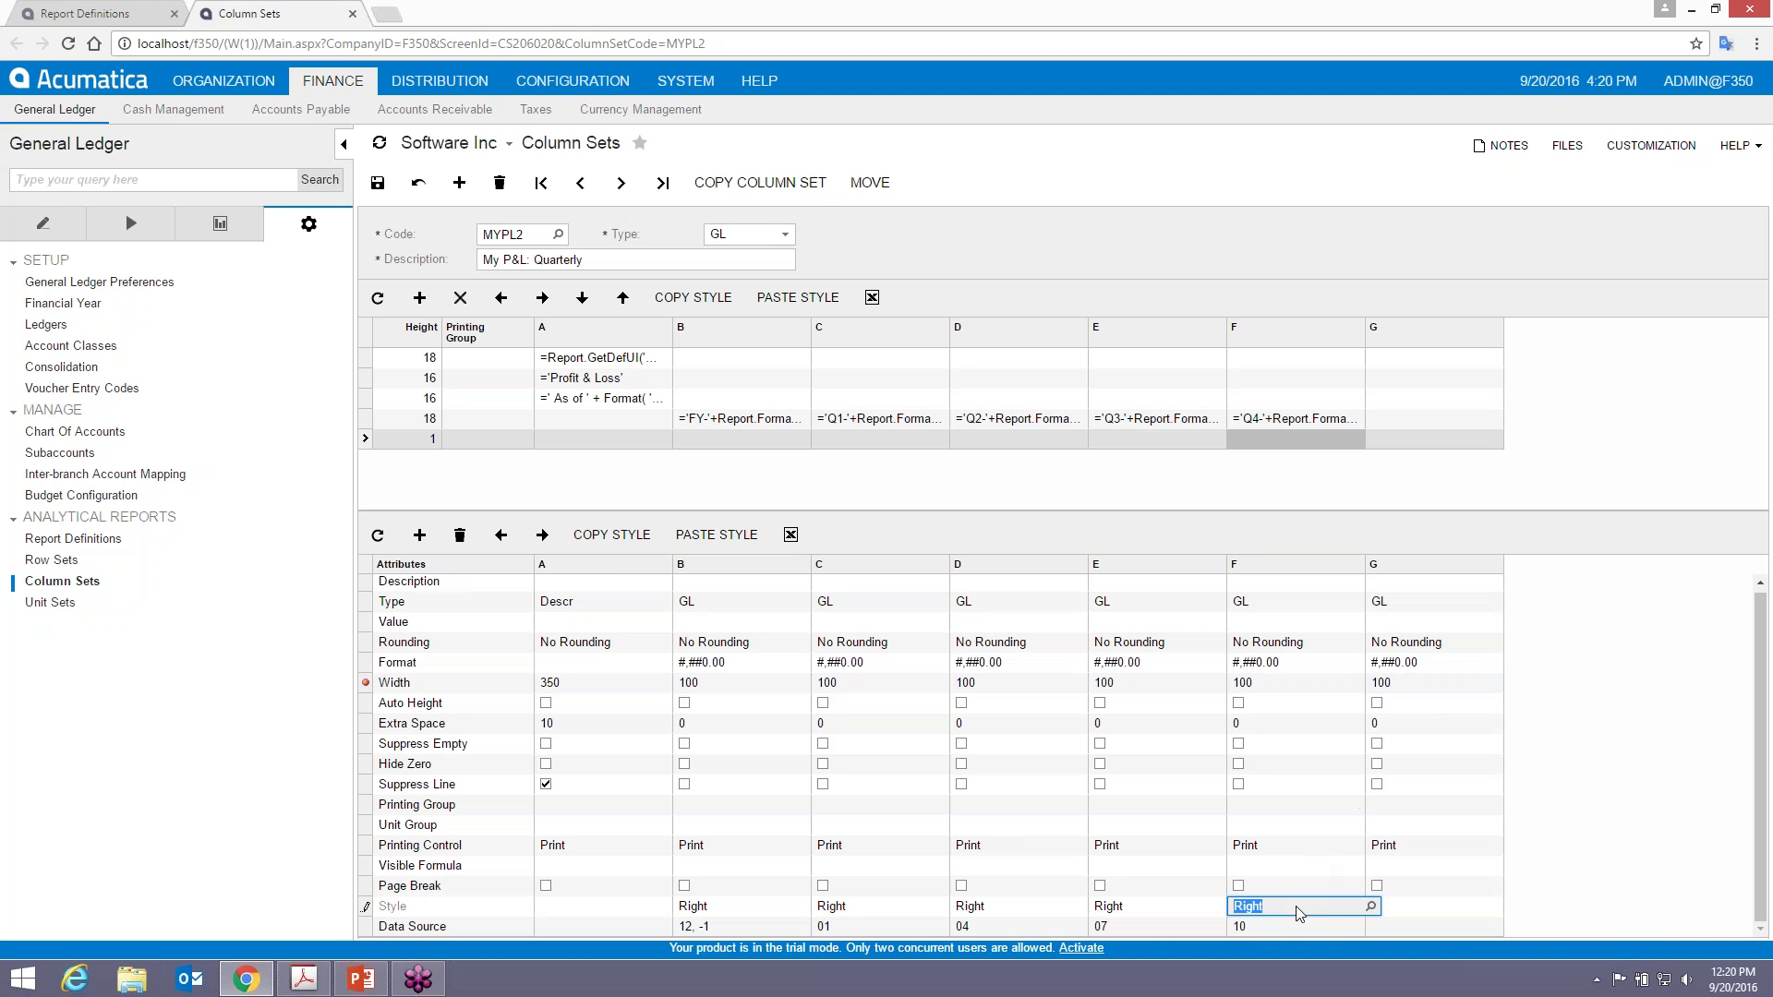
left_click(617, 540)
left_click(1411, 905)
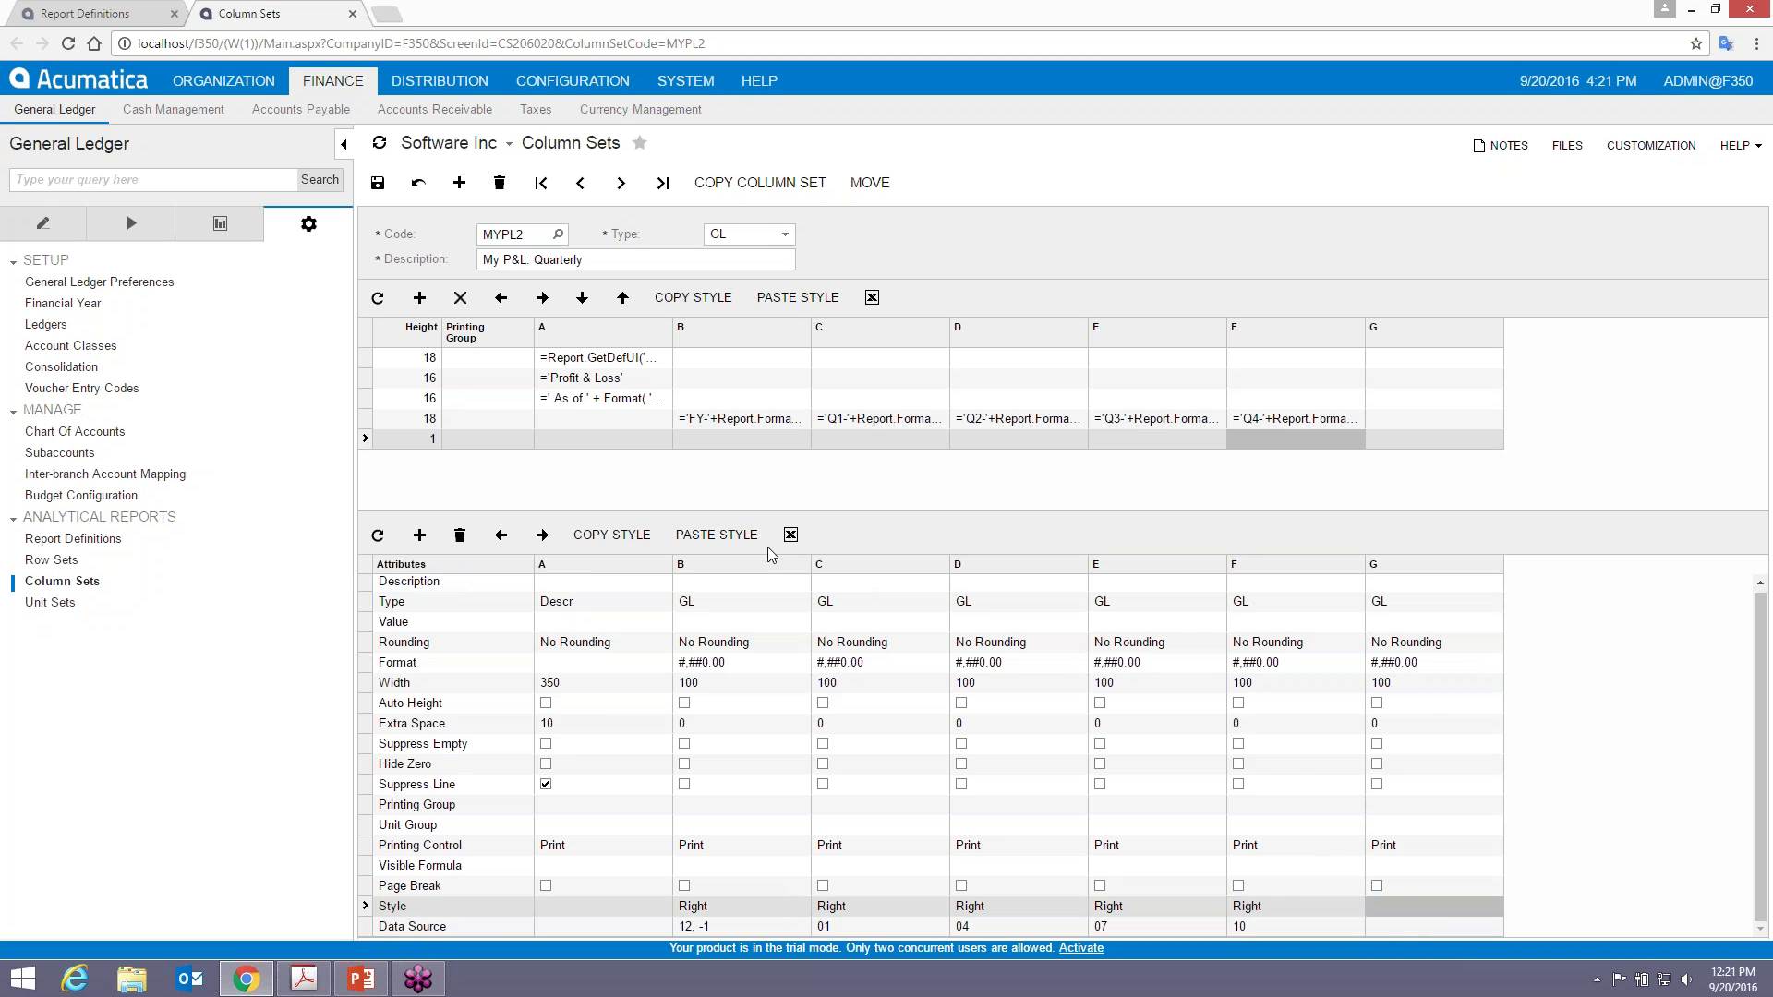
left_click(1389, 927)
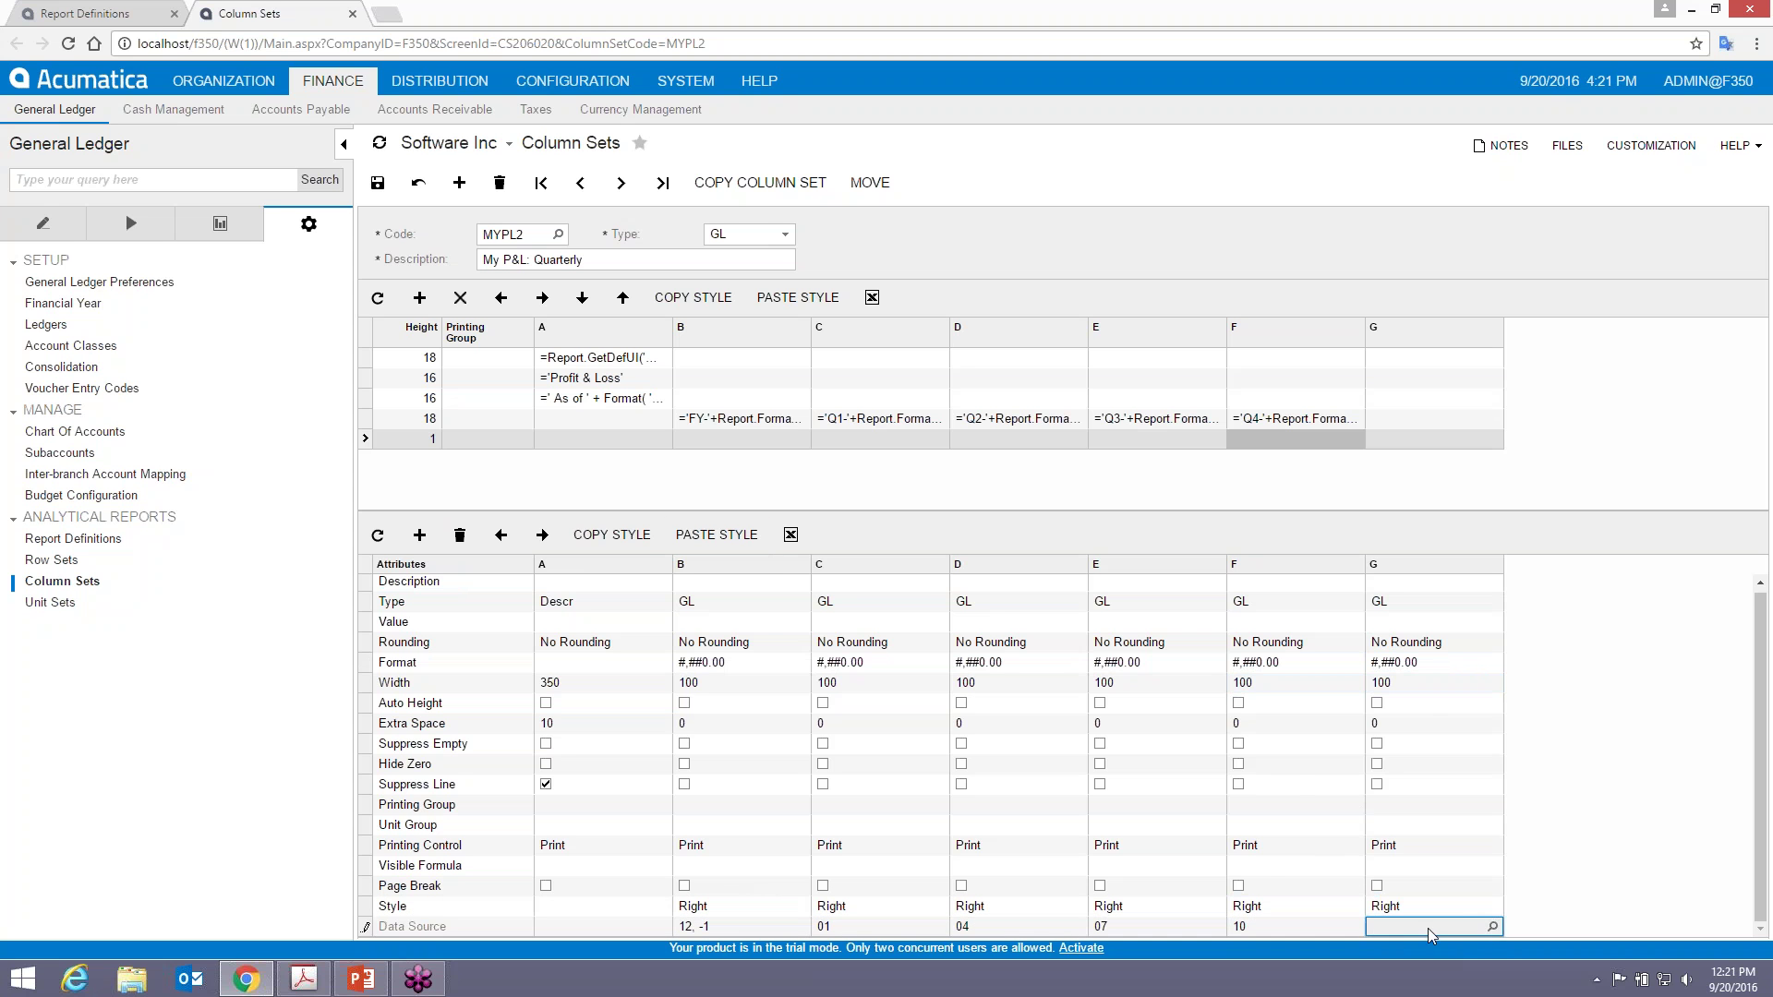
left_click(1493, 926)
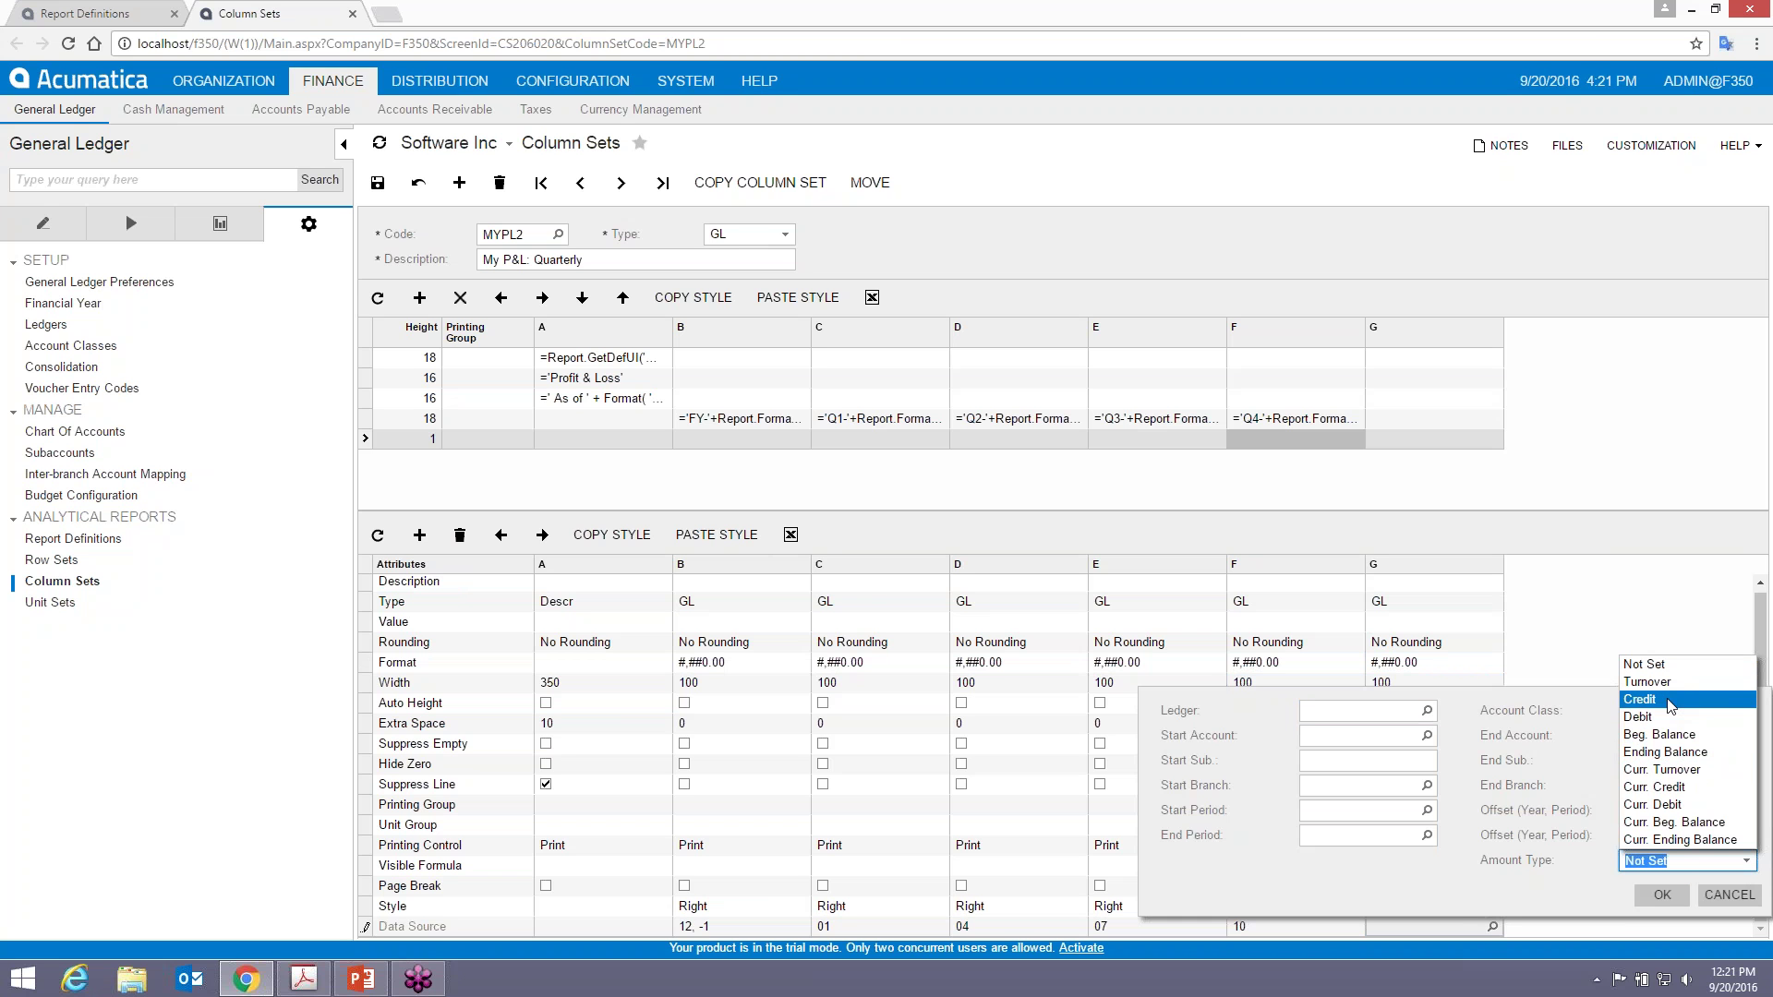
- Give column G an Ending Balance data source with start and end period 12
left_click(1653, 752)
left_click(1344, 811)
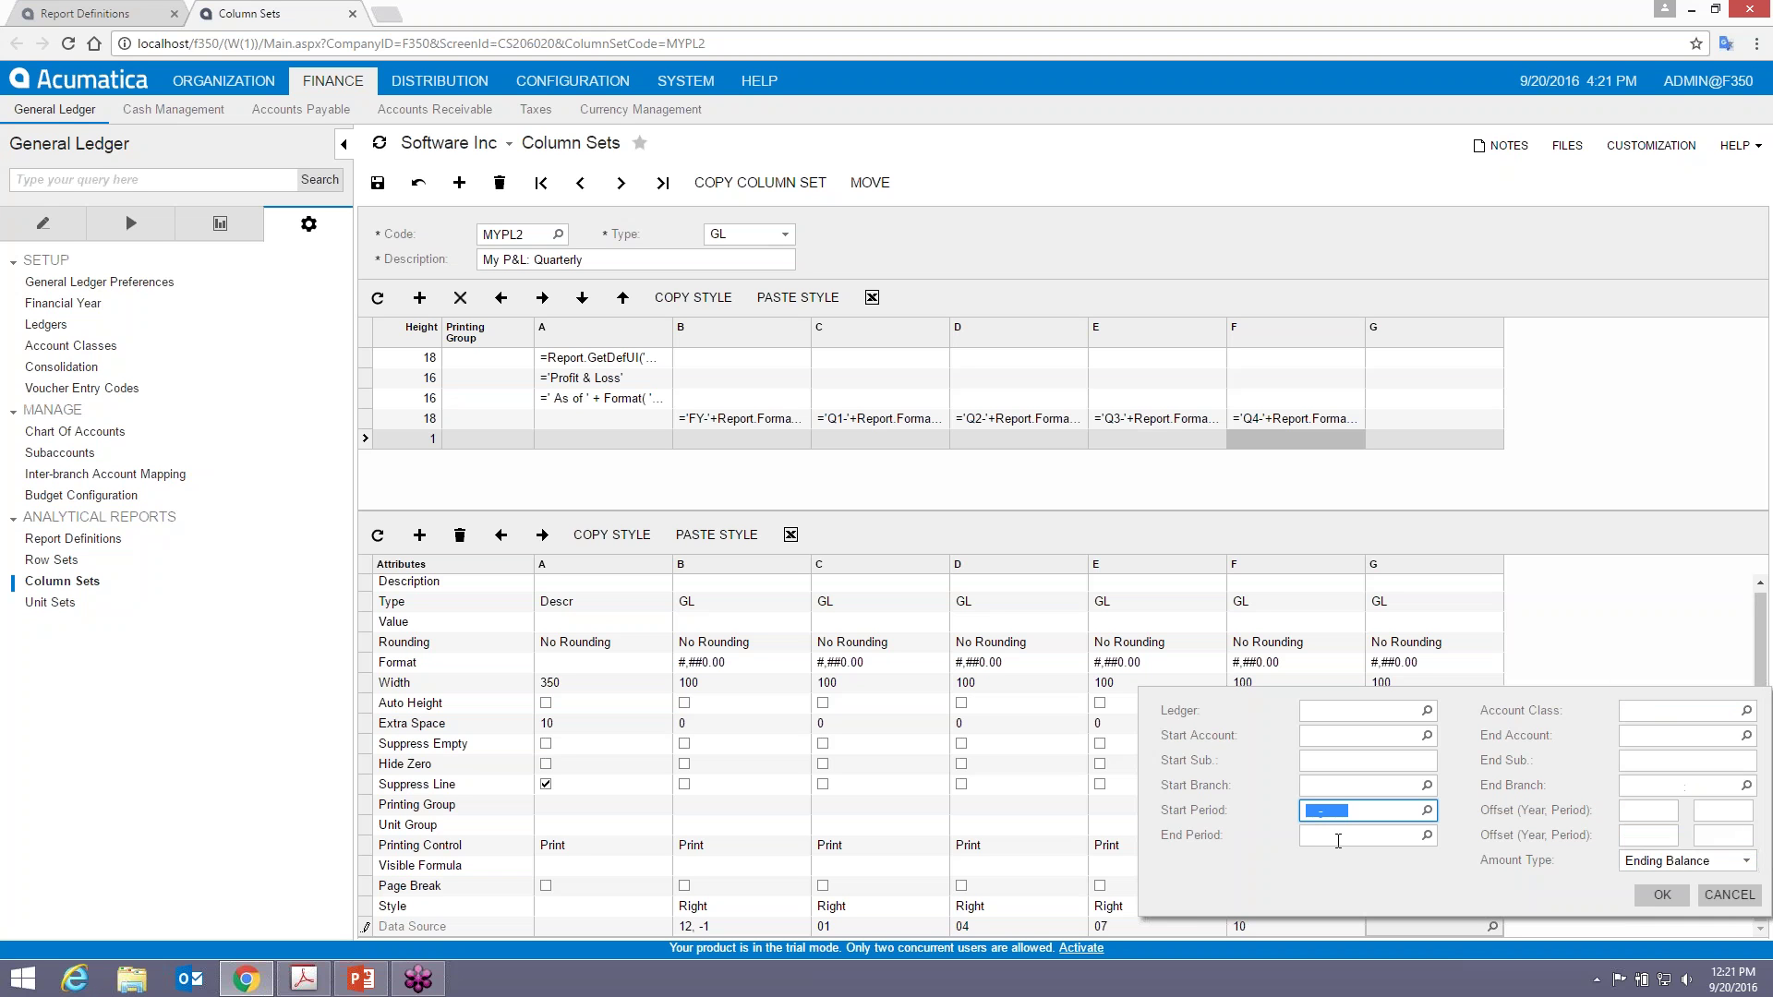
type("12-")
key("Tab")
type("12")
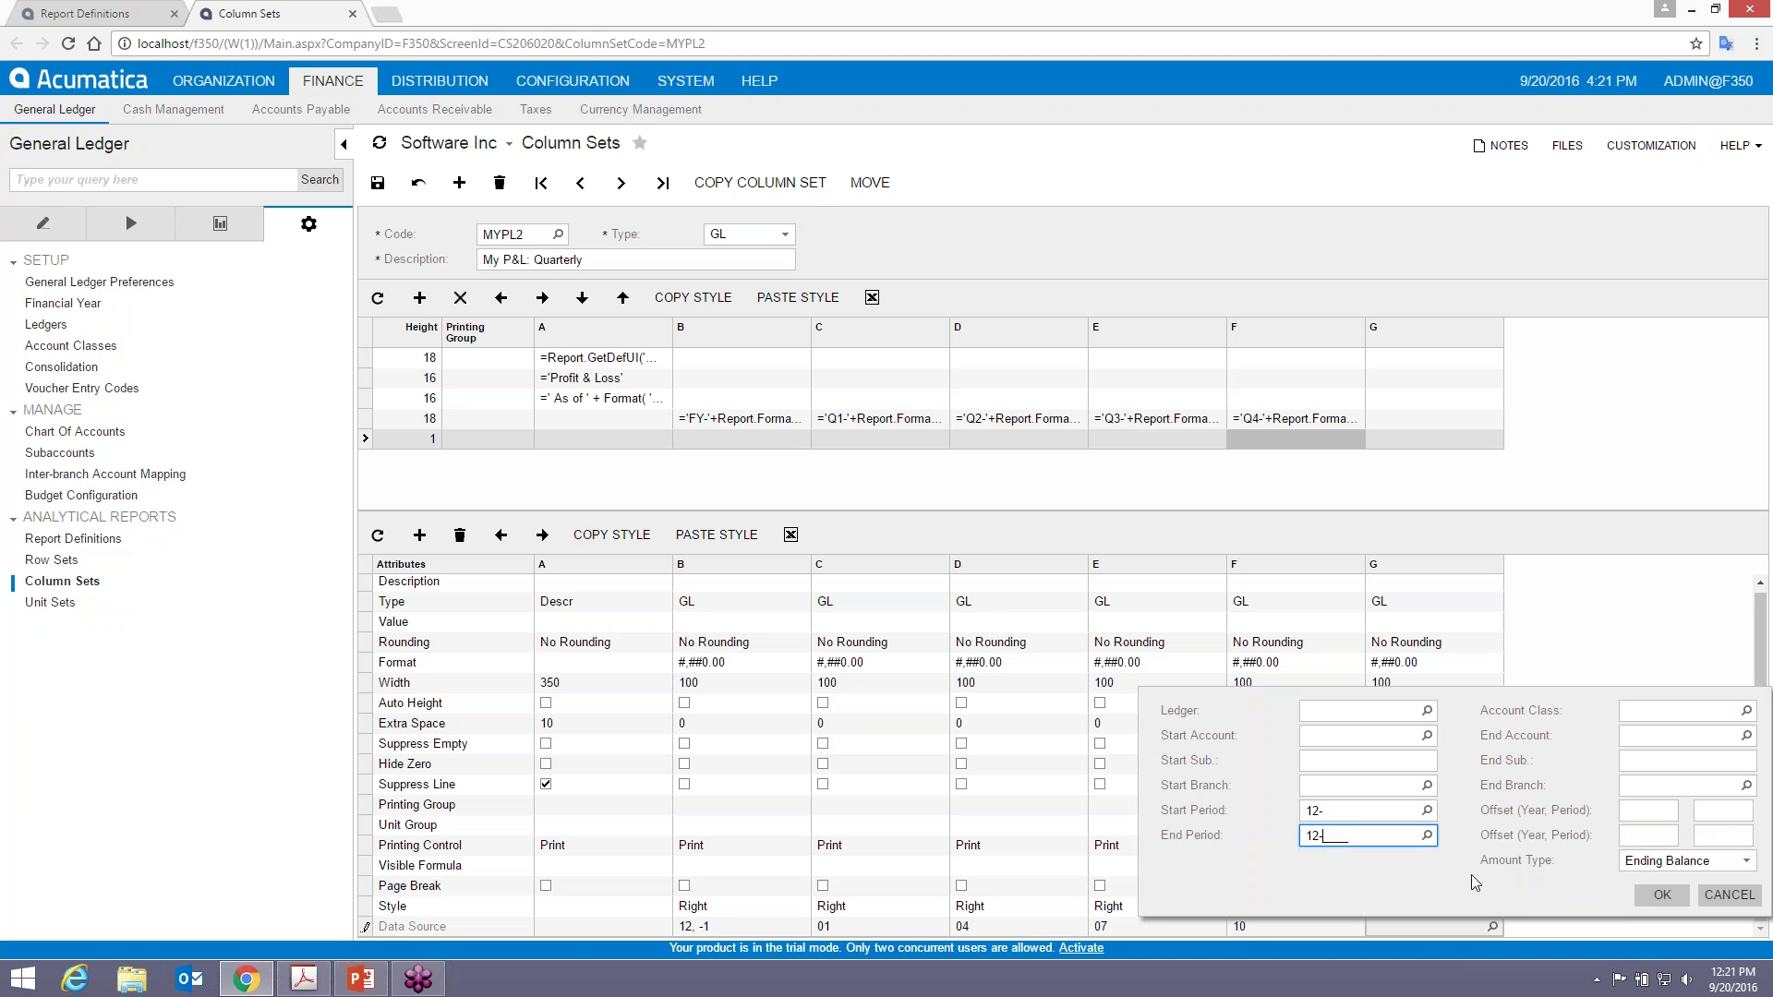
left_click(1662, 898)
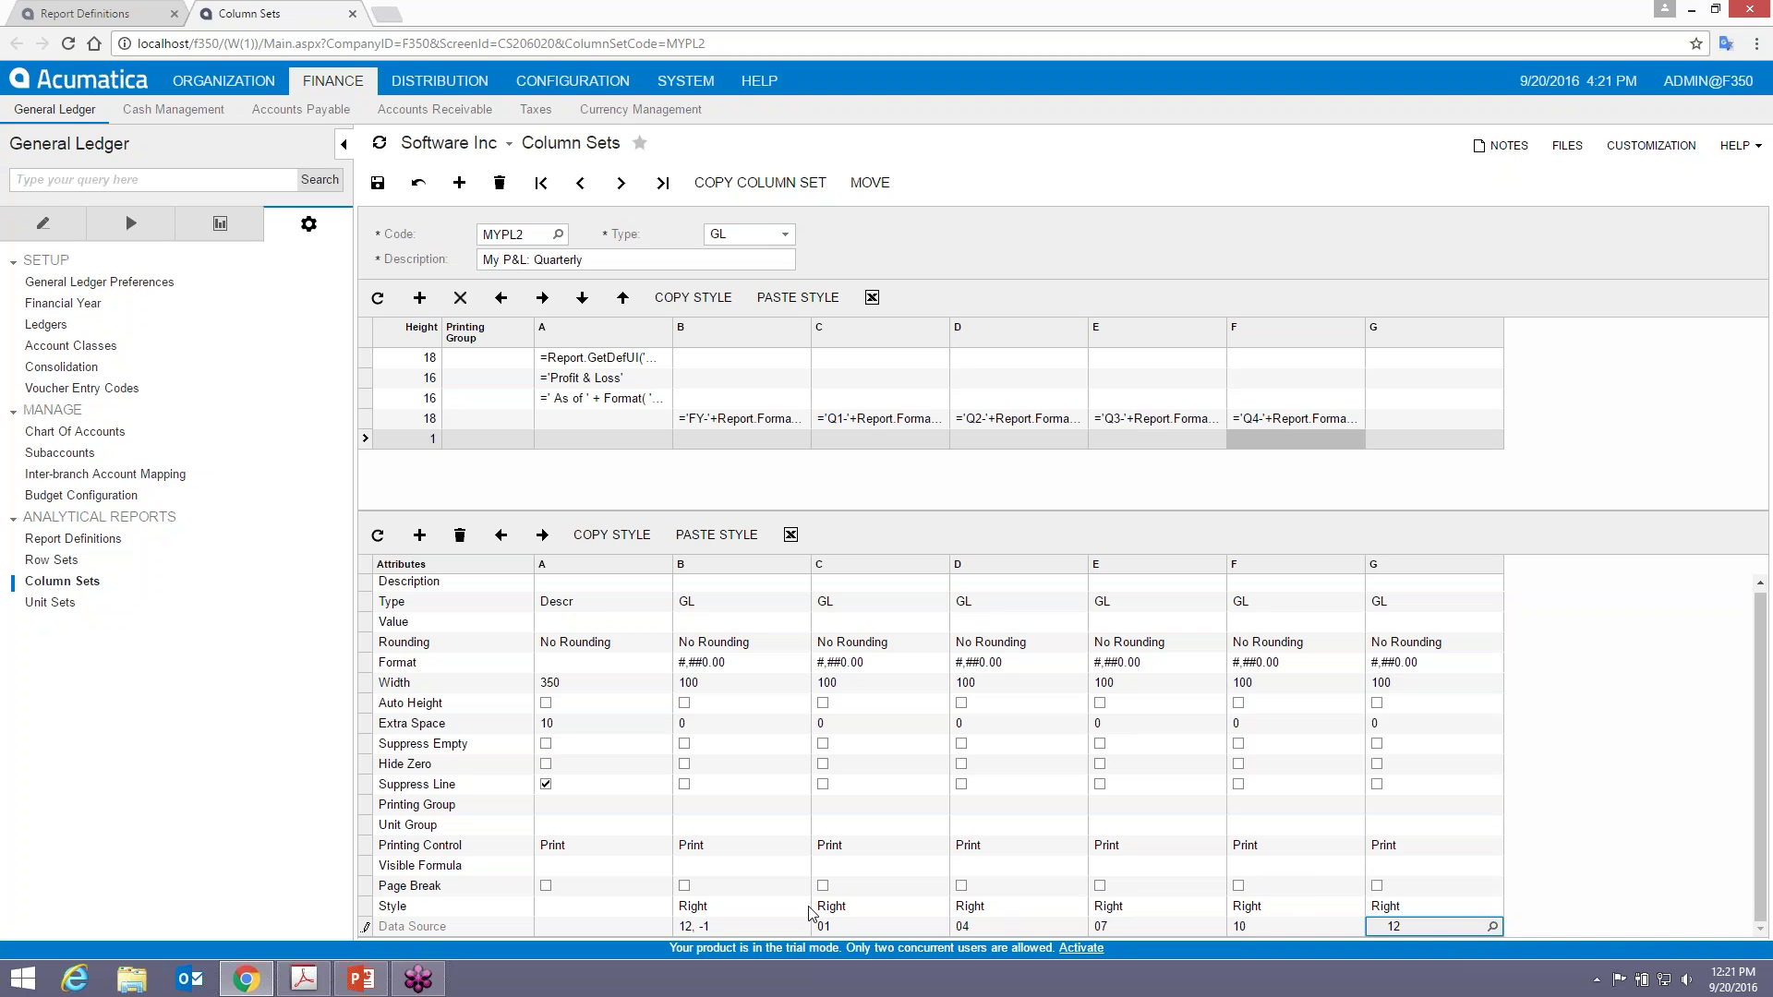
- Compare with column B's data source, leave it unchanged, and save the column set
left_click(761, 928)
left_click(816, 927)
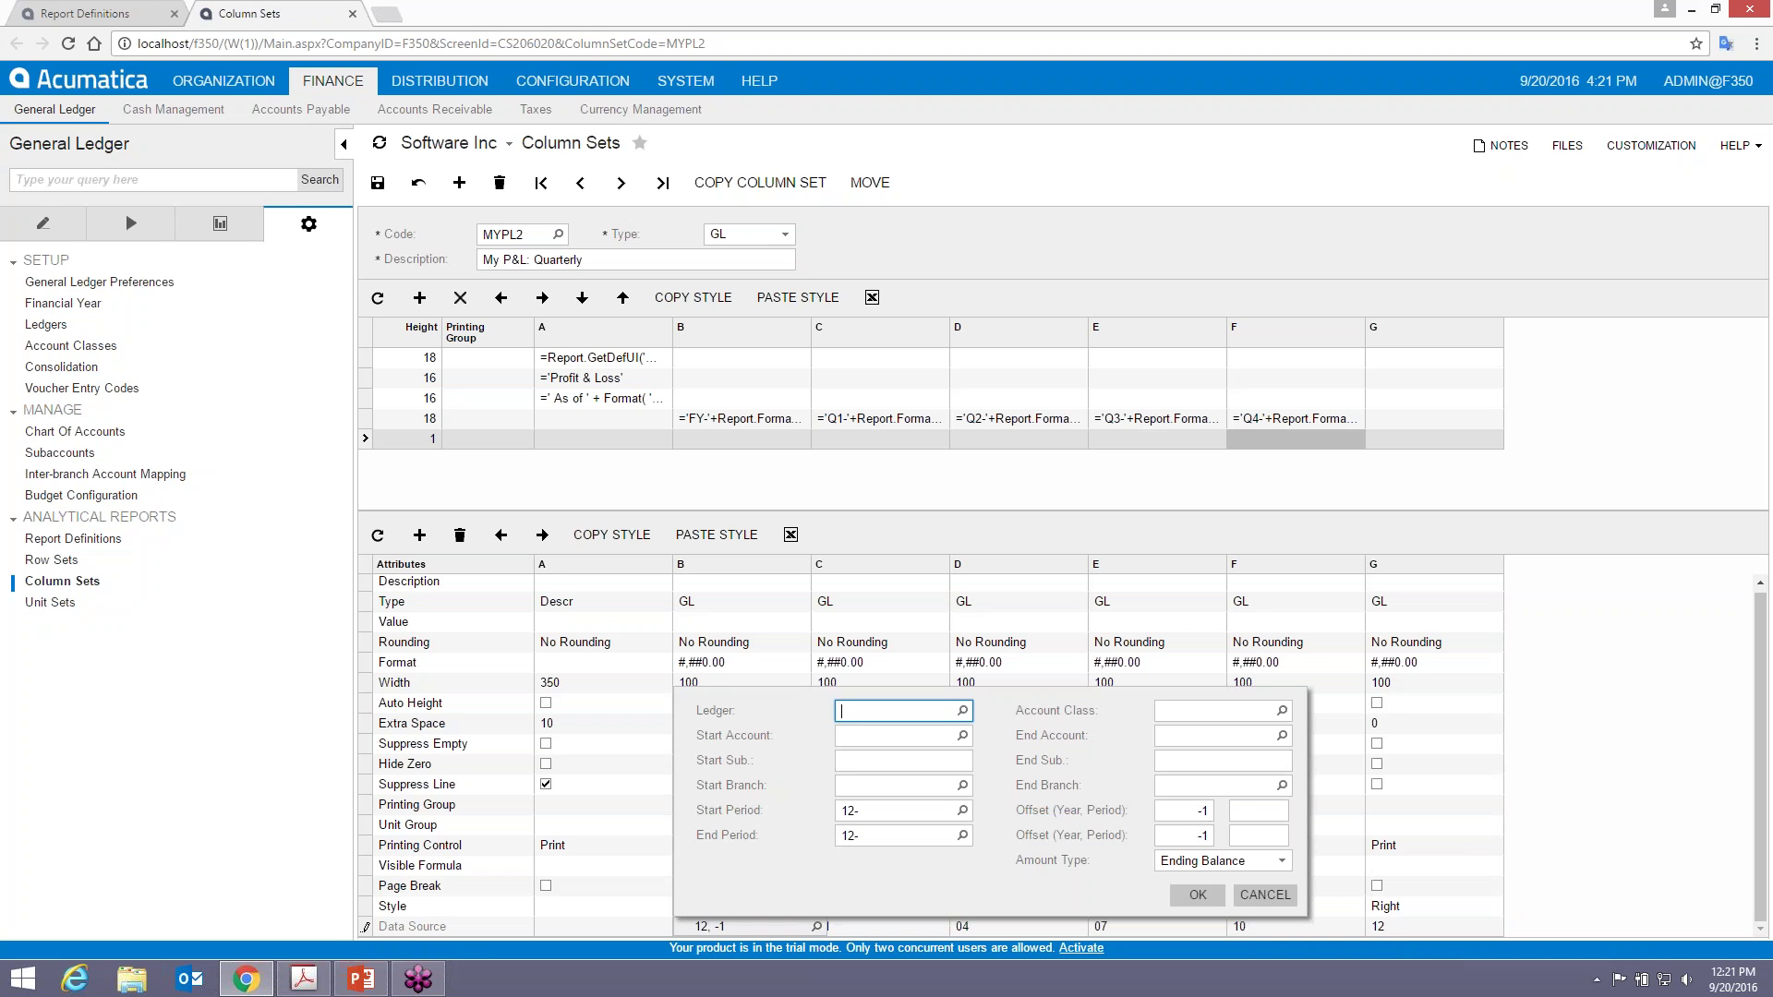
key("Escape")
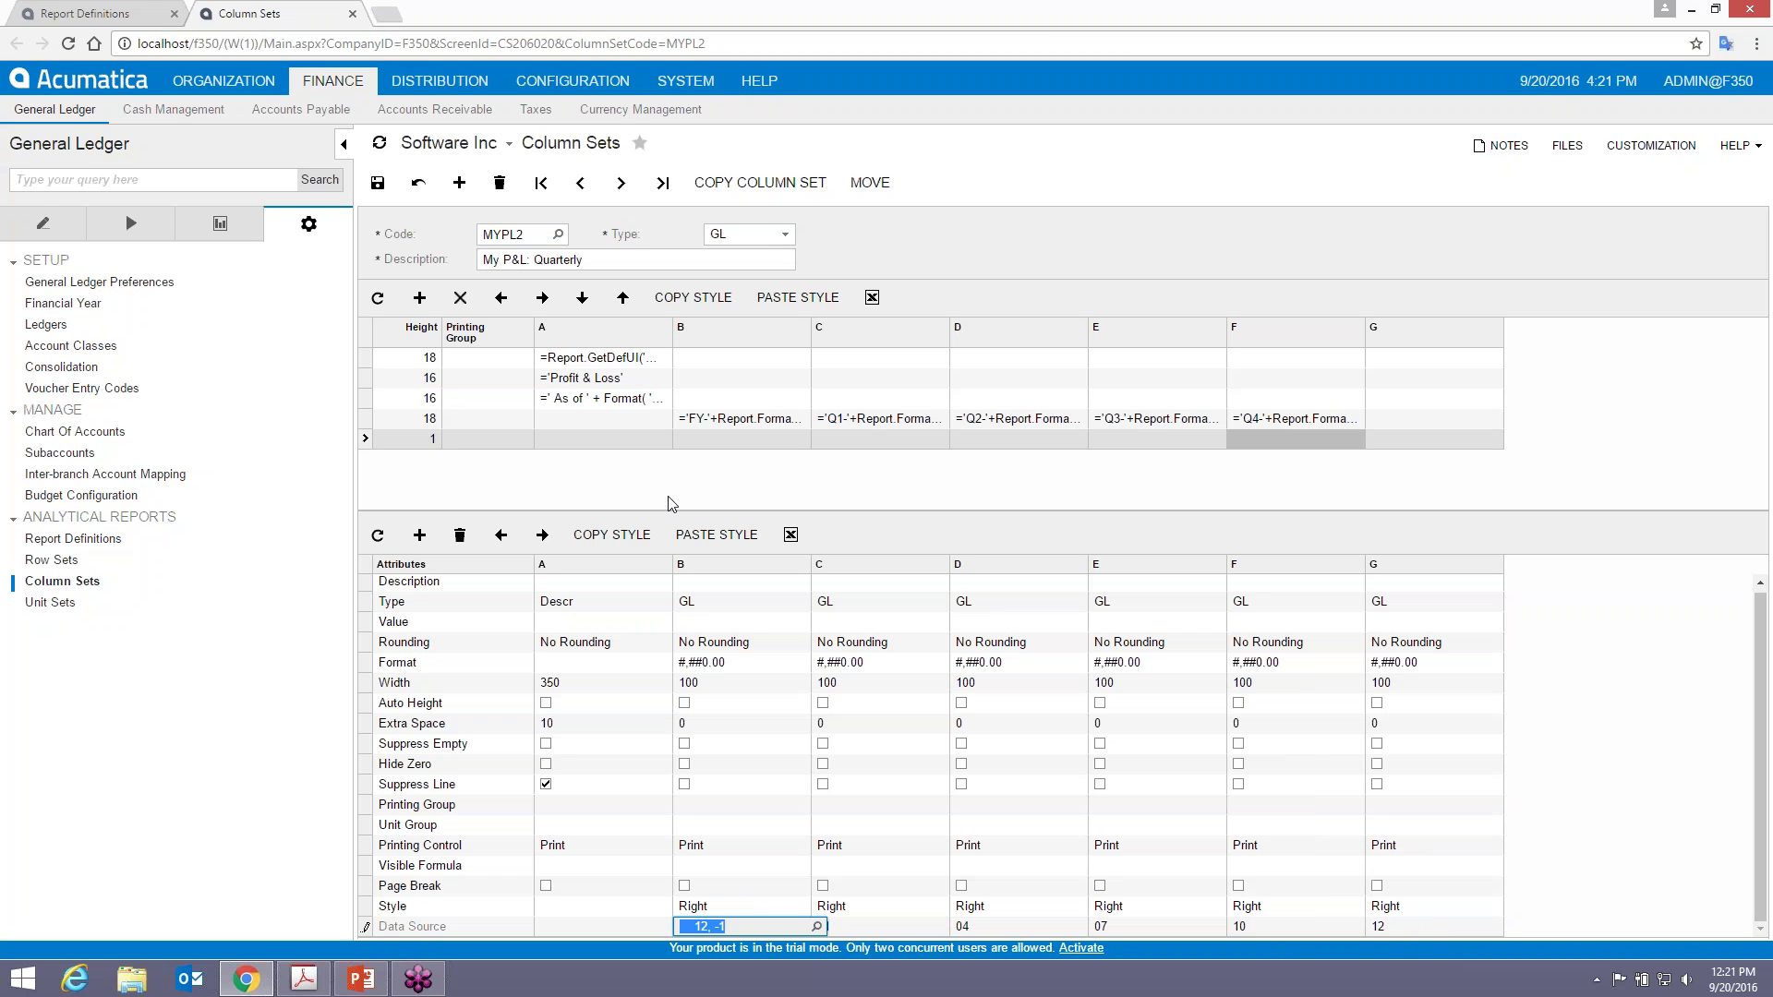
left_click(378, 183)
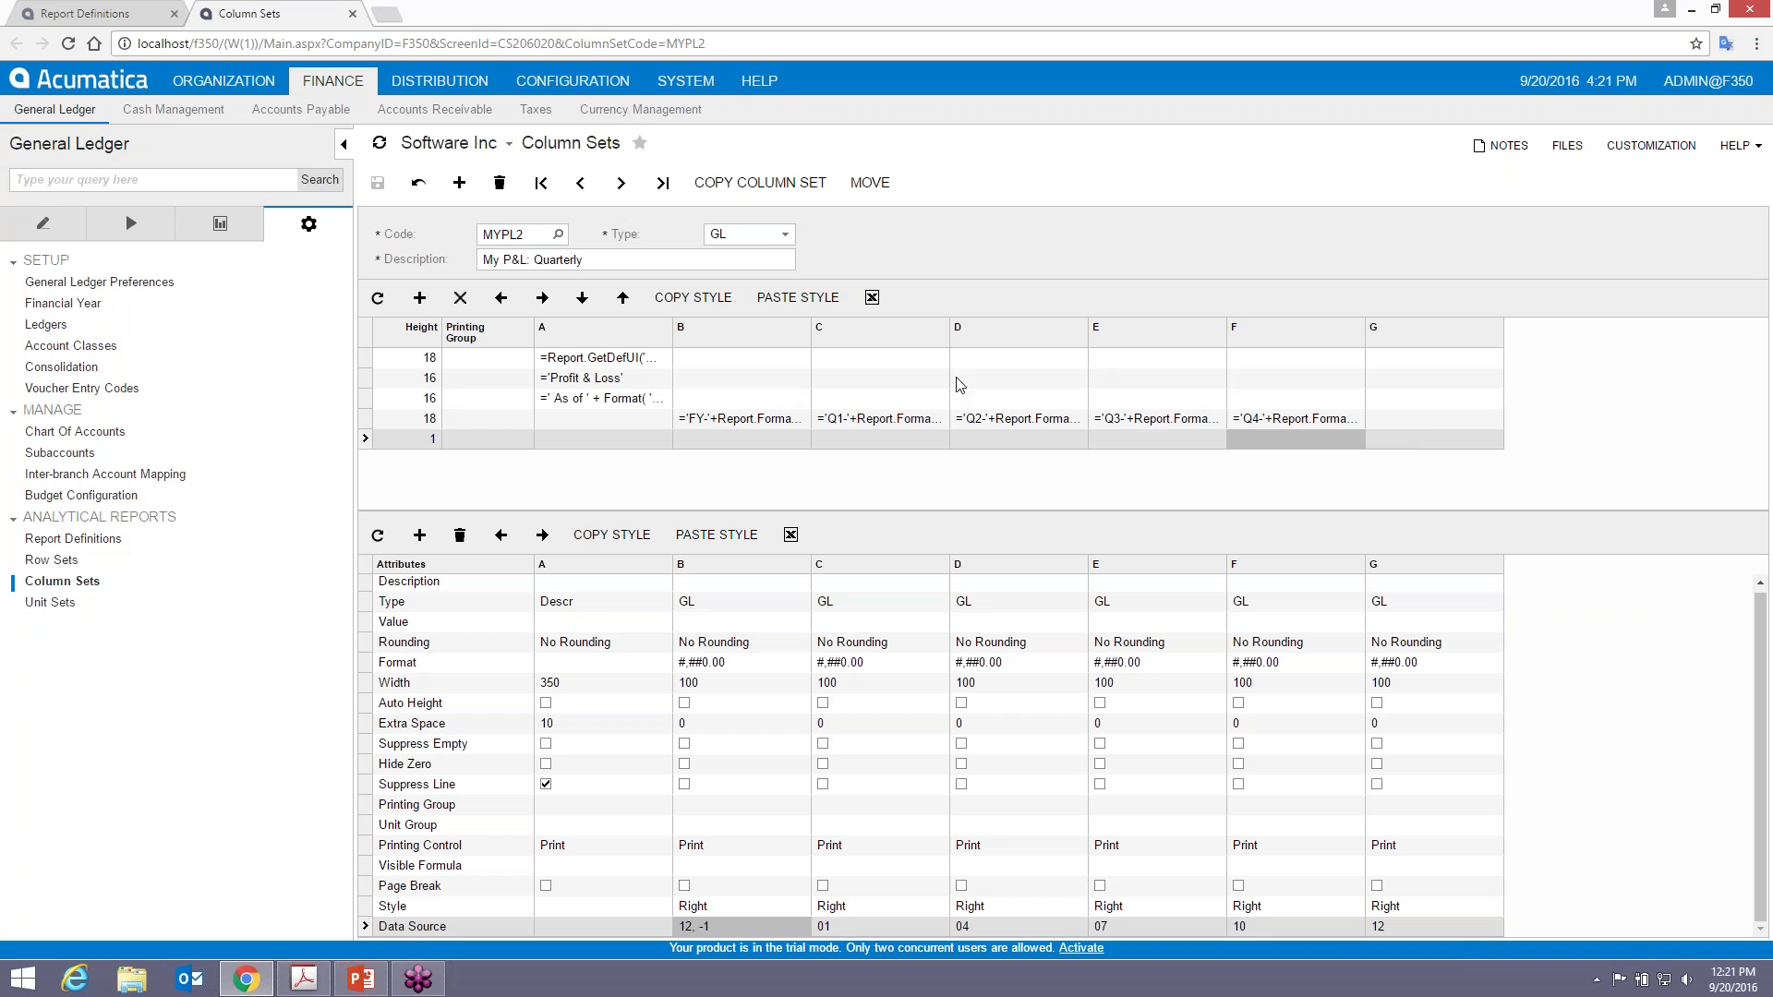
left_click(746, 421)
- Paste column B's FY header formula into column G, remove the -1 year offset, and save
left_click(746, 421)
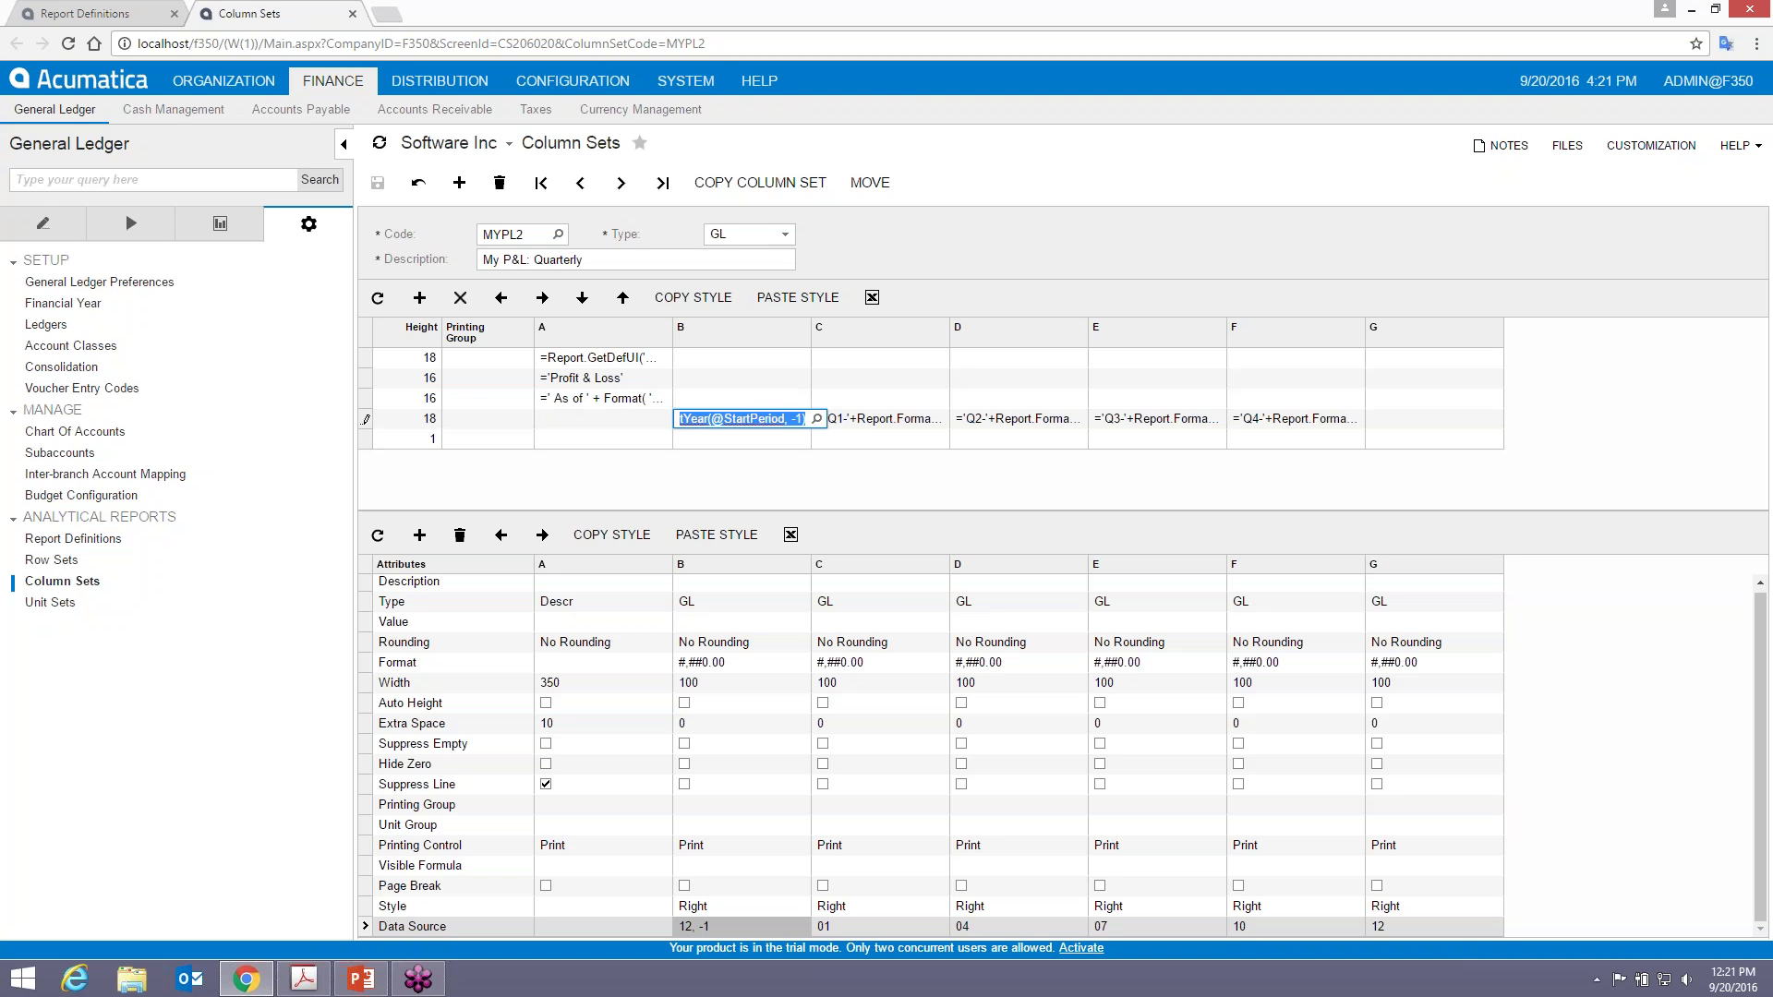
left_click(1390, 424)
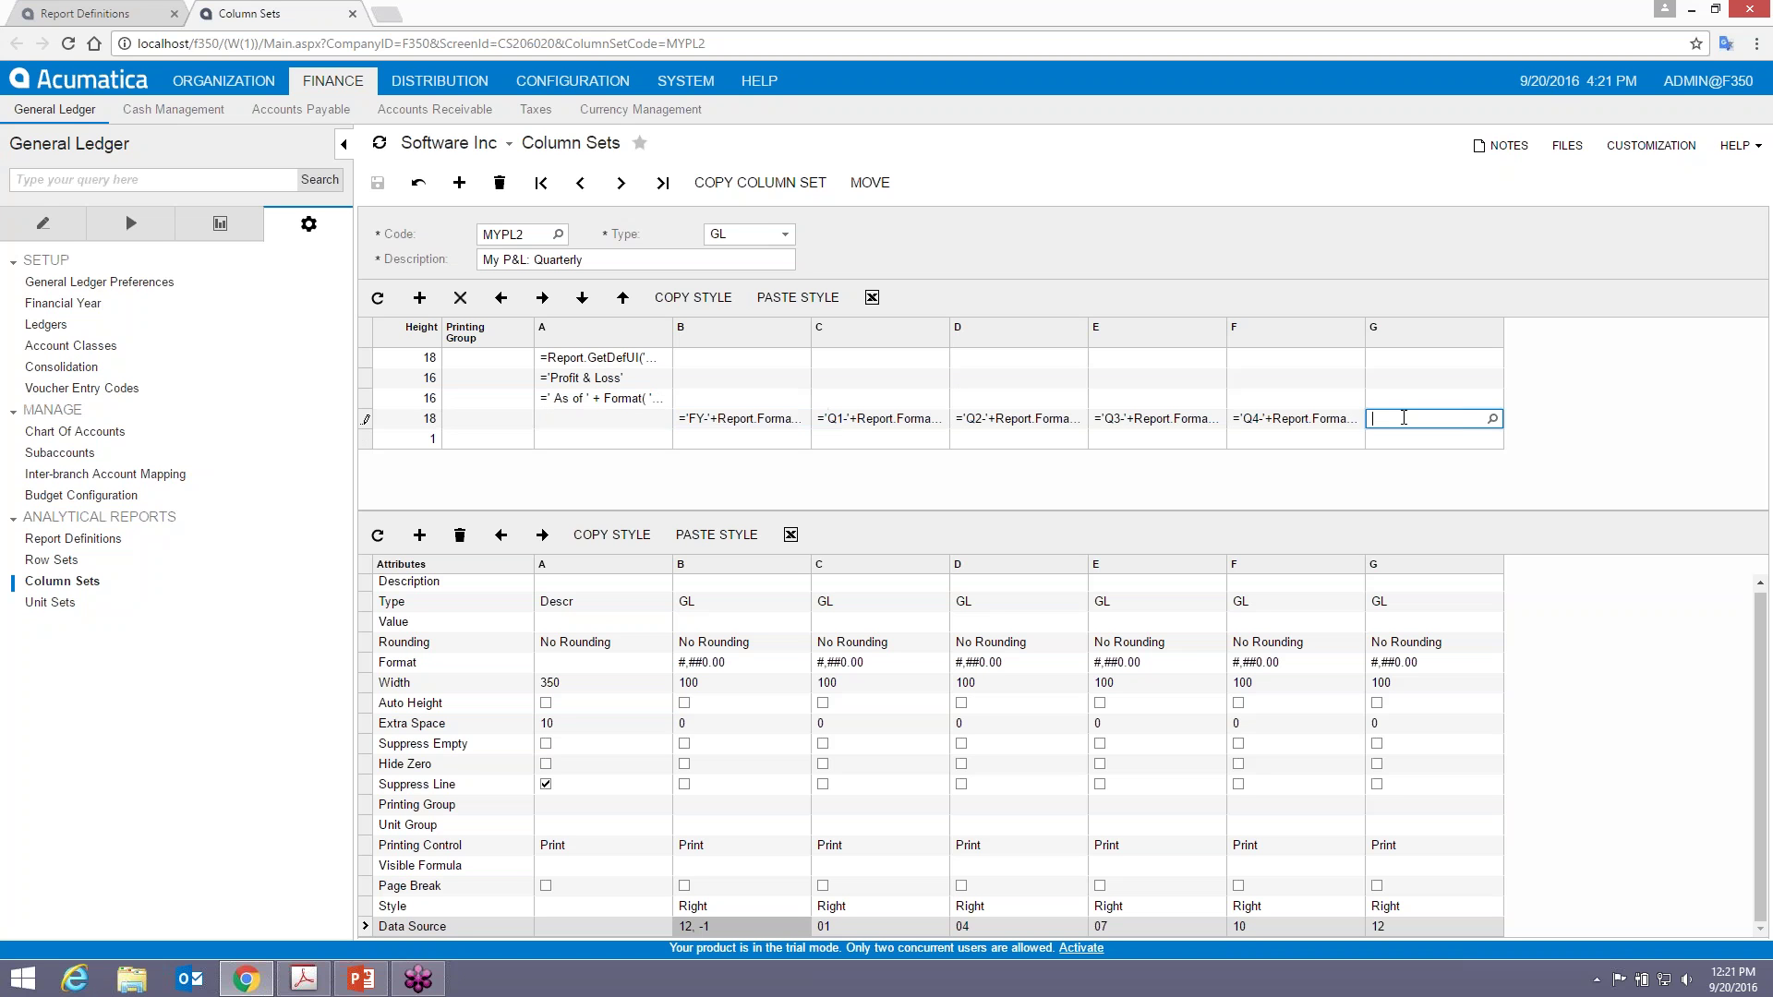
key("ctrl+v")
key("Right")
key("Delete")
key("Delete")
type("0")
key("Left")
key("Left")
key("Left")
key("Left")
key("Left")
key("Left")
key("Left")
key("Left")
key("Left")
key("Left")
key("Left")
key("Left")
key("Left")
key("Left")
key("Left")
key("Left")
key("Left")
key("Left")
key("Left")
key("Left")
key("Left")
key("Left")
key("Left")
key("Left")
key("Left")
key("Left")
key("Left")
key("Left")
key("Left")
key("Left")
key("Right")
key("Right")
key("Right")
key("Right")
key("Right")
key("Right")
key("Right")
key("Right")
key("Right")
key("Right")
key("Right")
key("Right")
key("Right")
key("Right")
key("Right")
key("Right")
key("Right")
key("Right")
key("BackSpace")
key("BackSpace")
key("BackSpace")
left_click(378, 183)
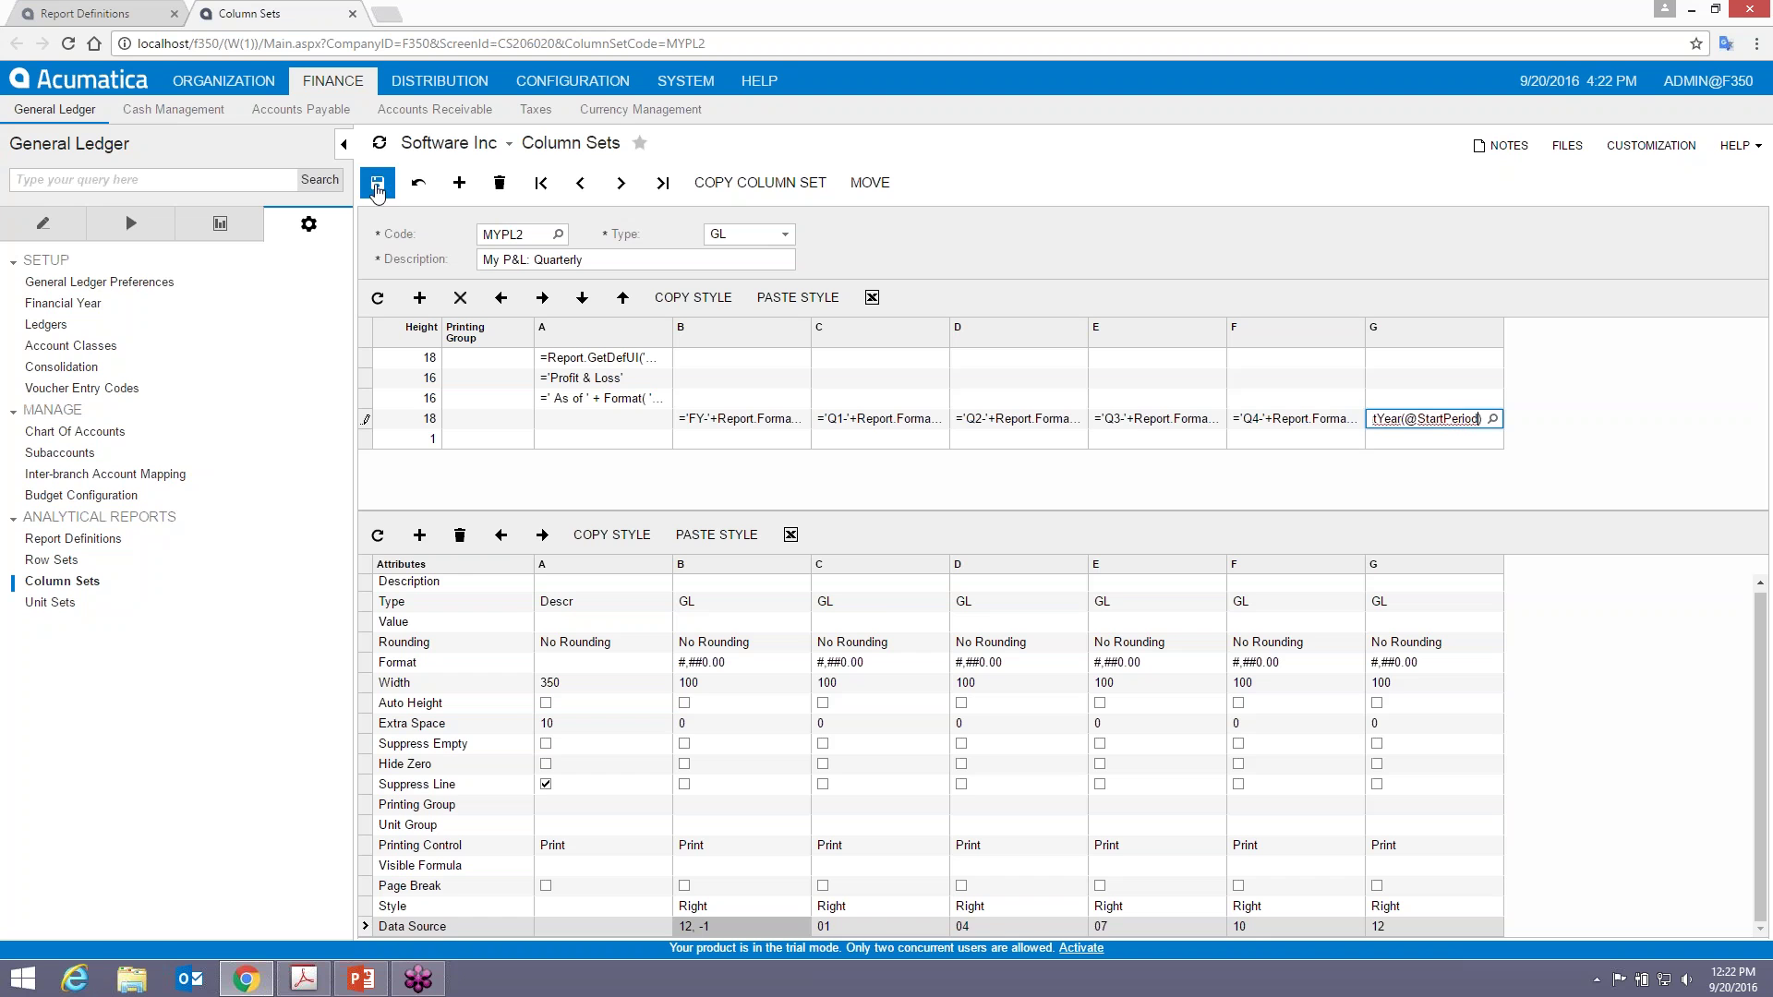
left_click(57, 15)
left_click(898, 181)
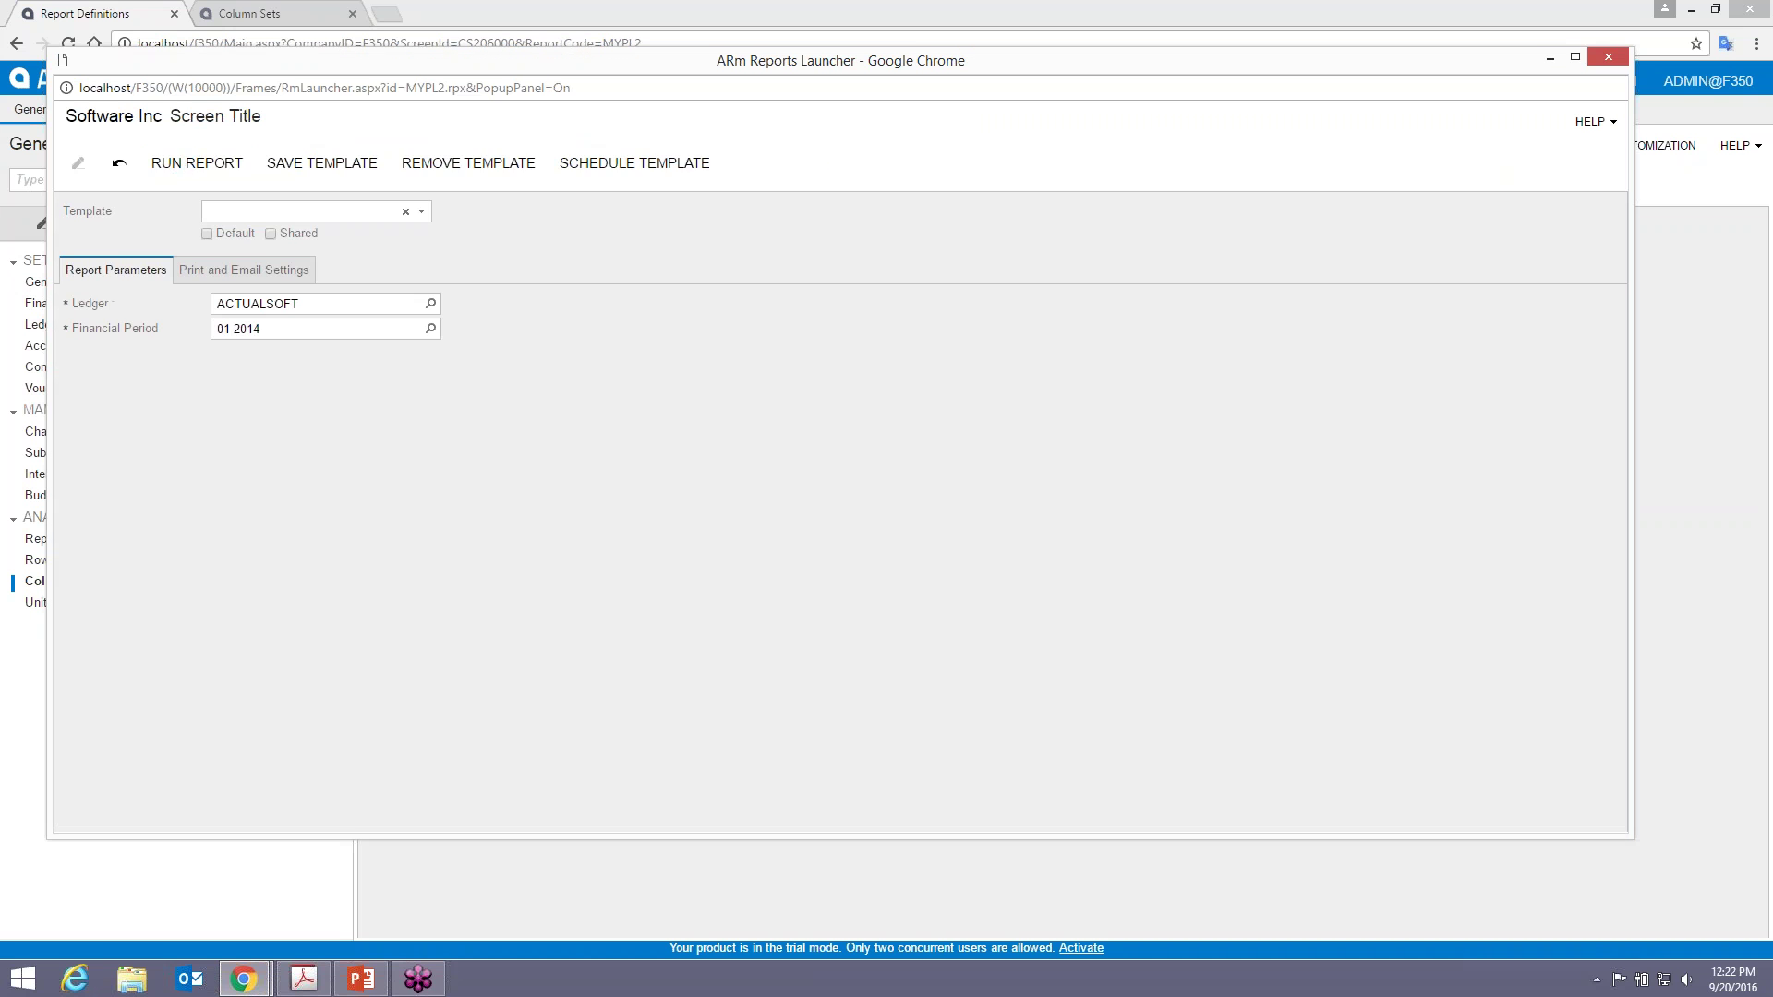
left_click(196, 164)
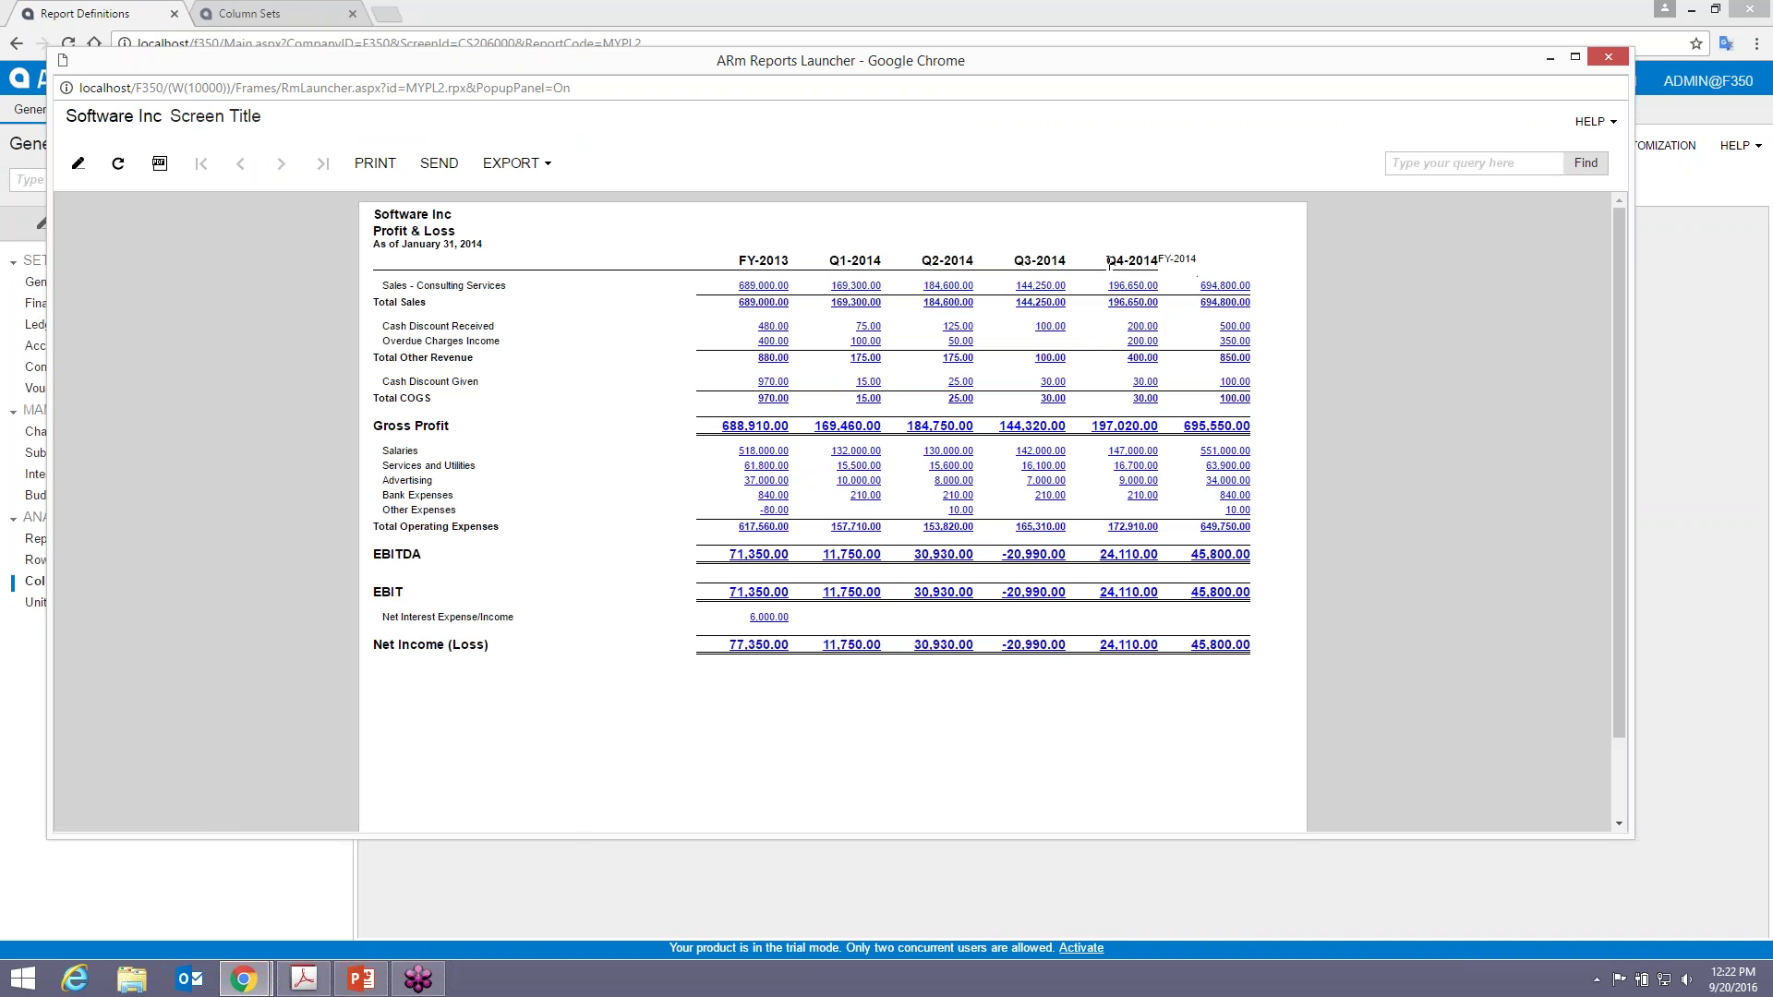
left_click(1611, 55)
left_click(259, 19)
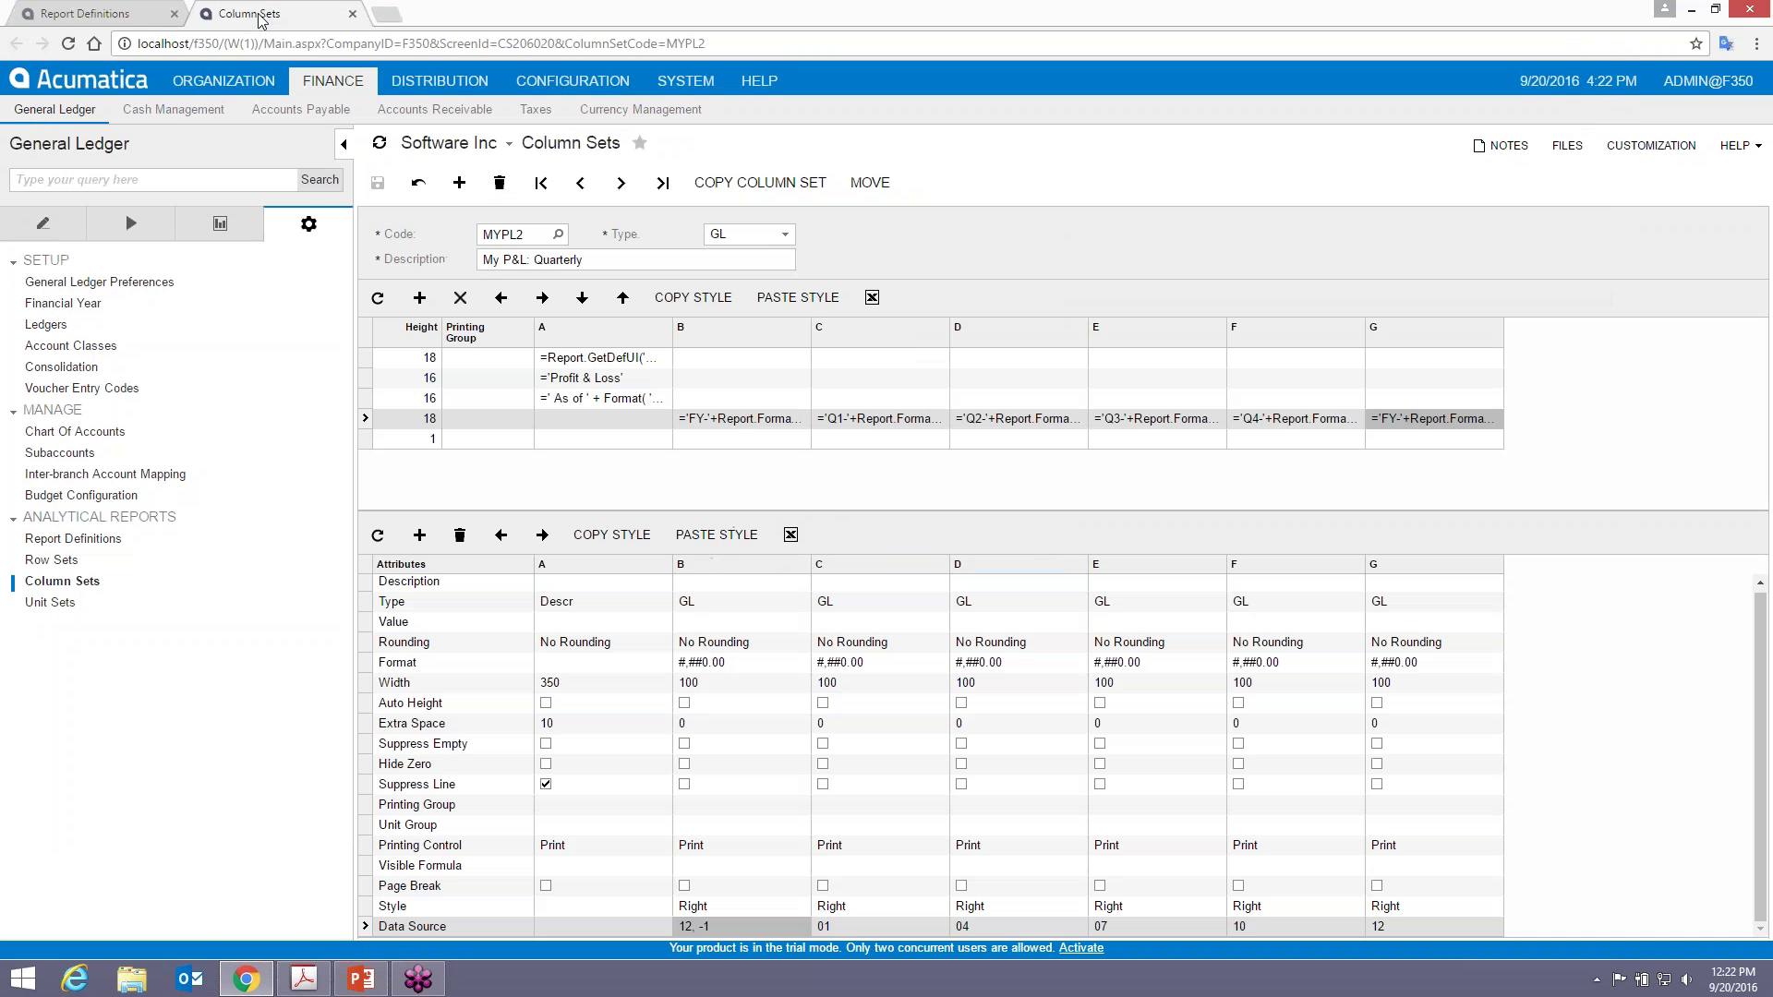
- Apply column F's header style to column G's header and blank-row cells, then save
left_click(1282, 422)
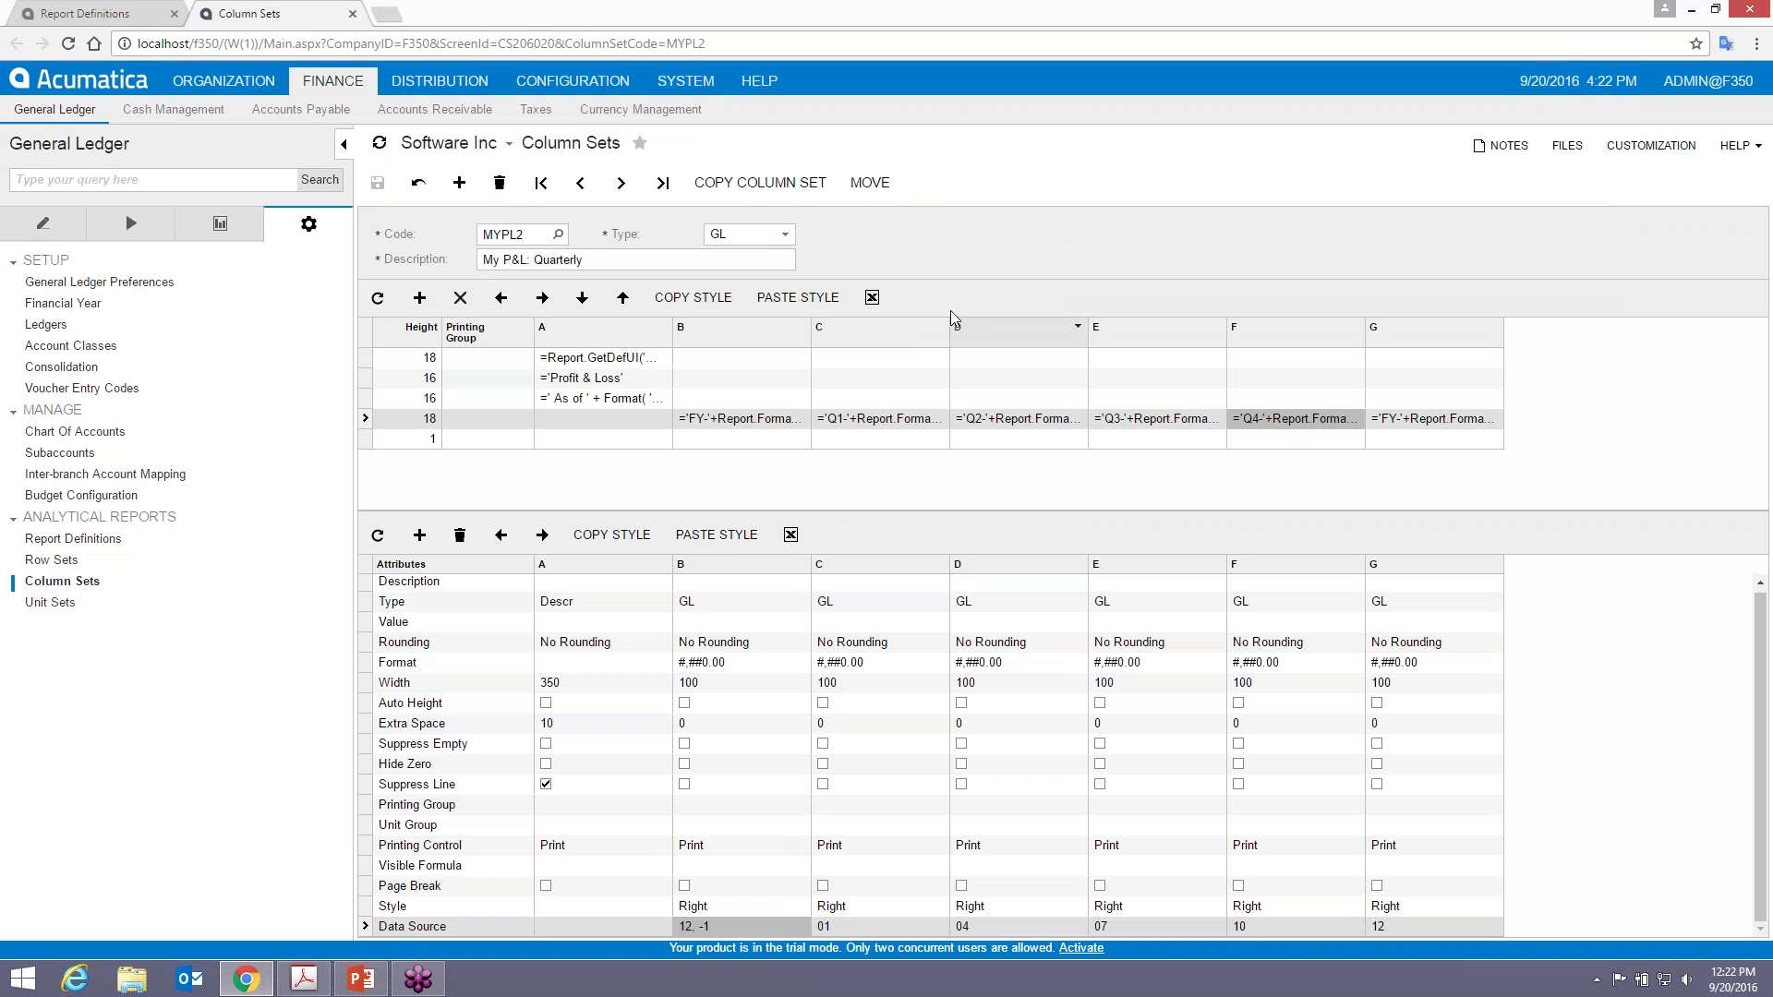
left_click(792, 300)
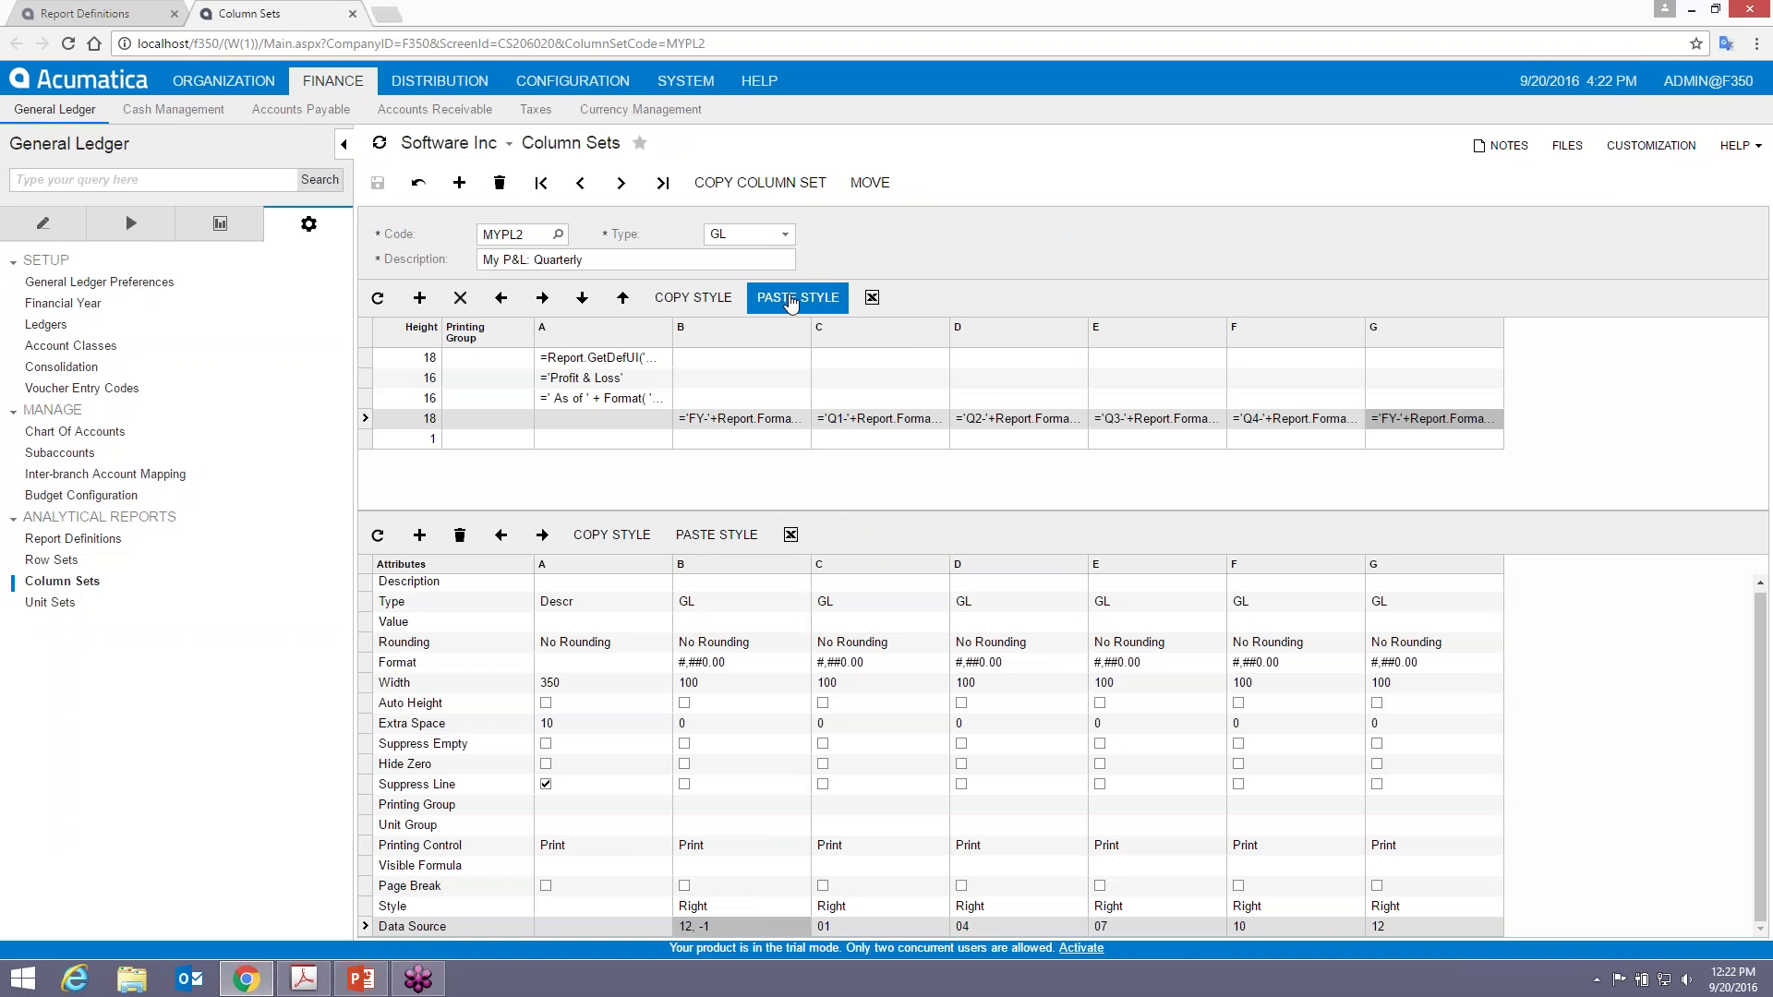
left_click(1302, 441)
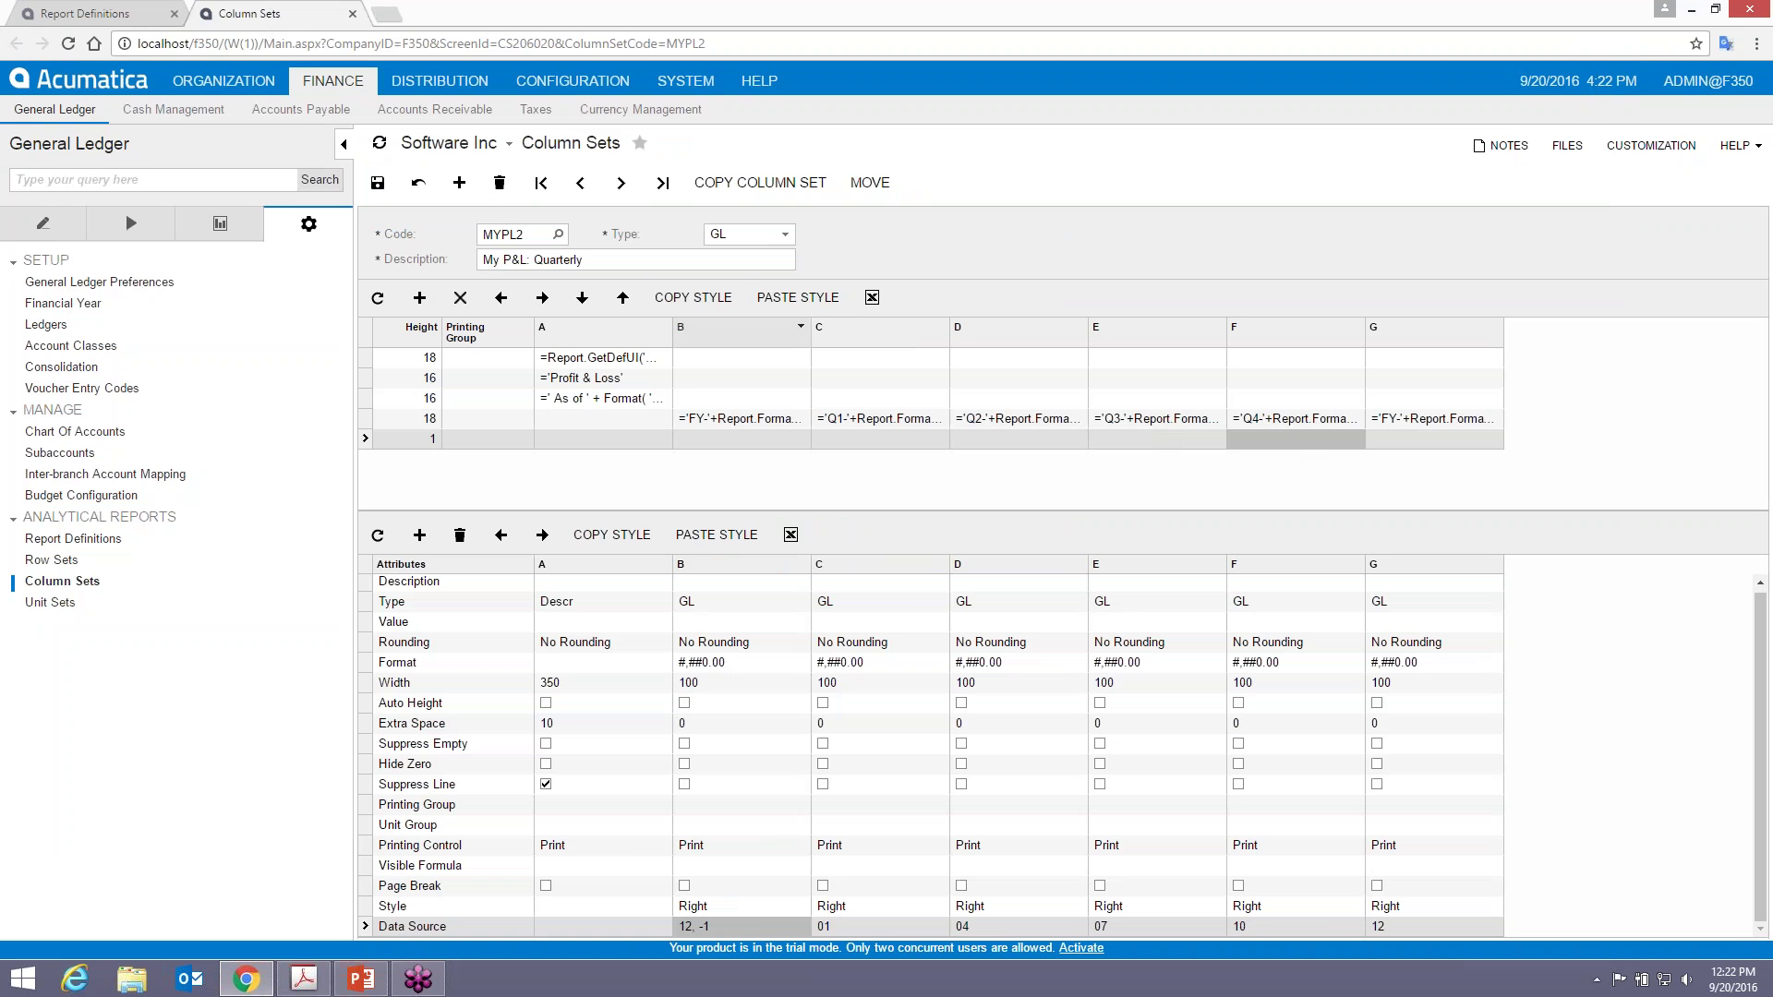
left_click(797, 297)
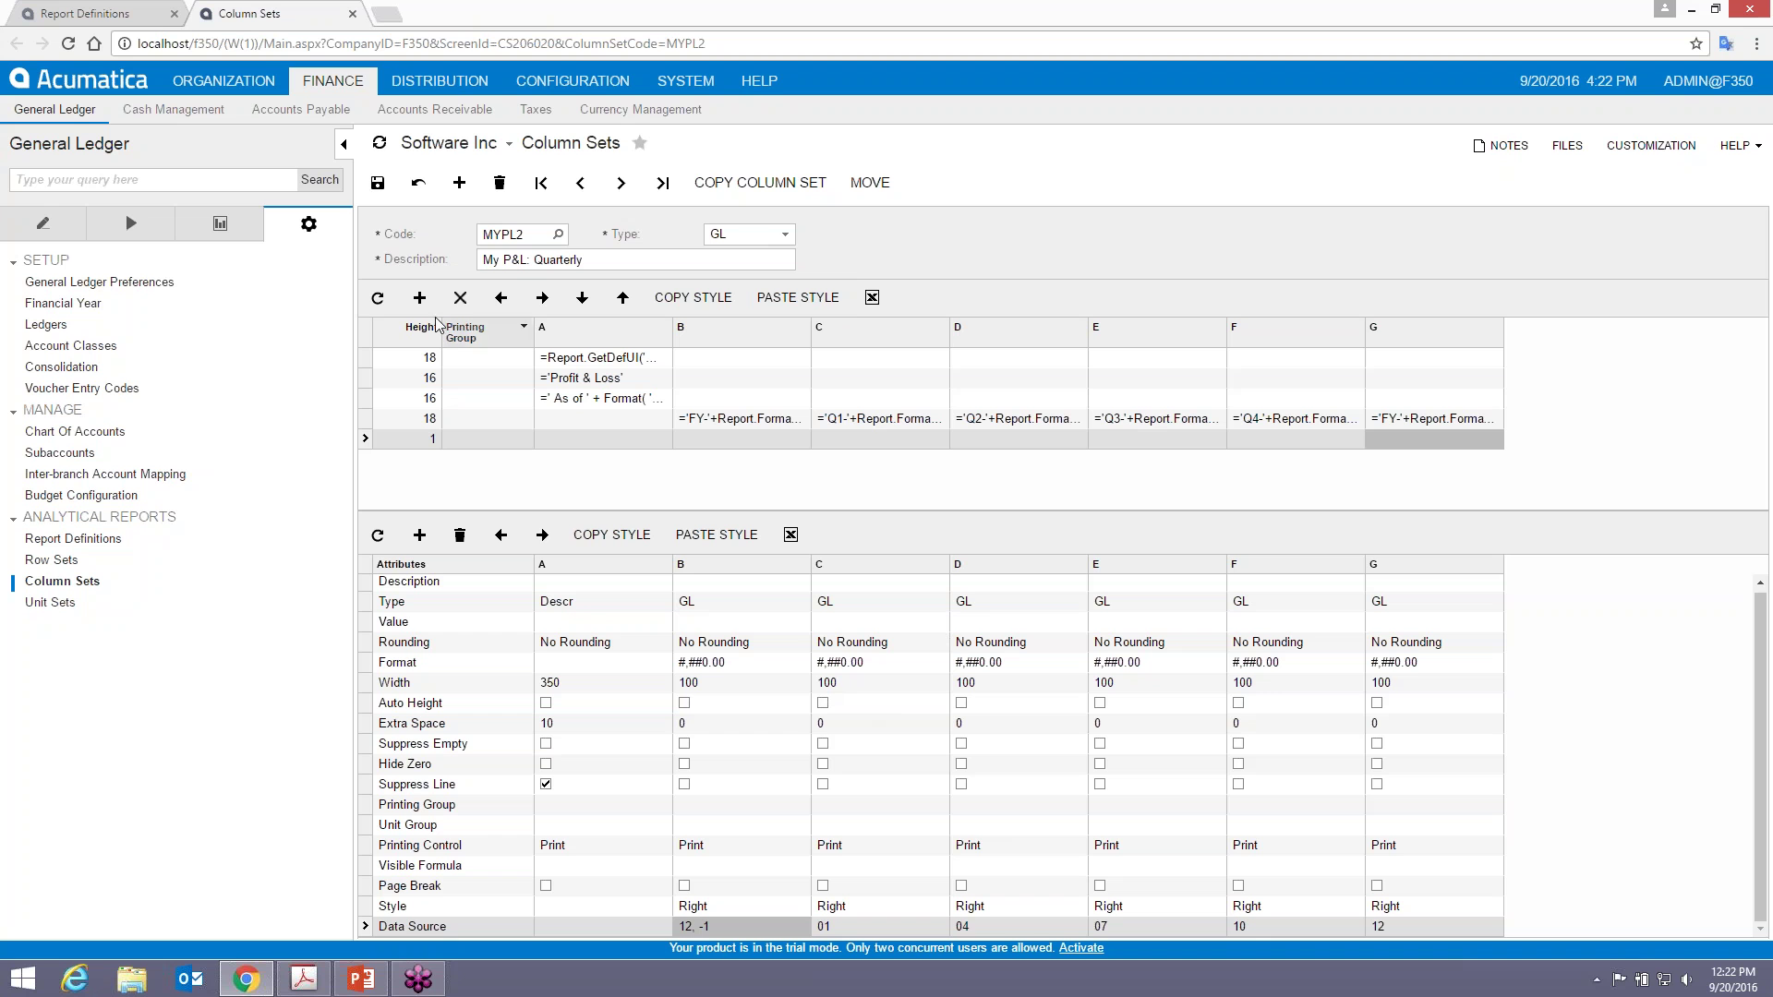
left_click(378, 182)
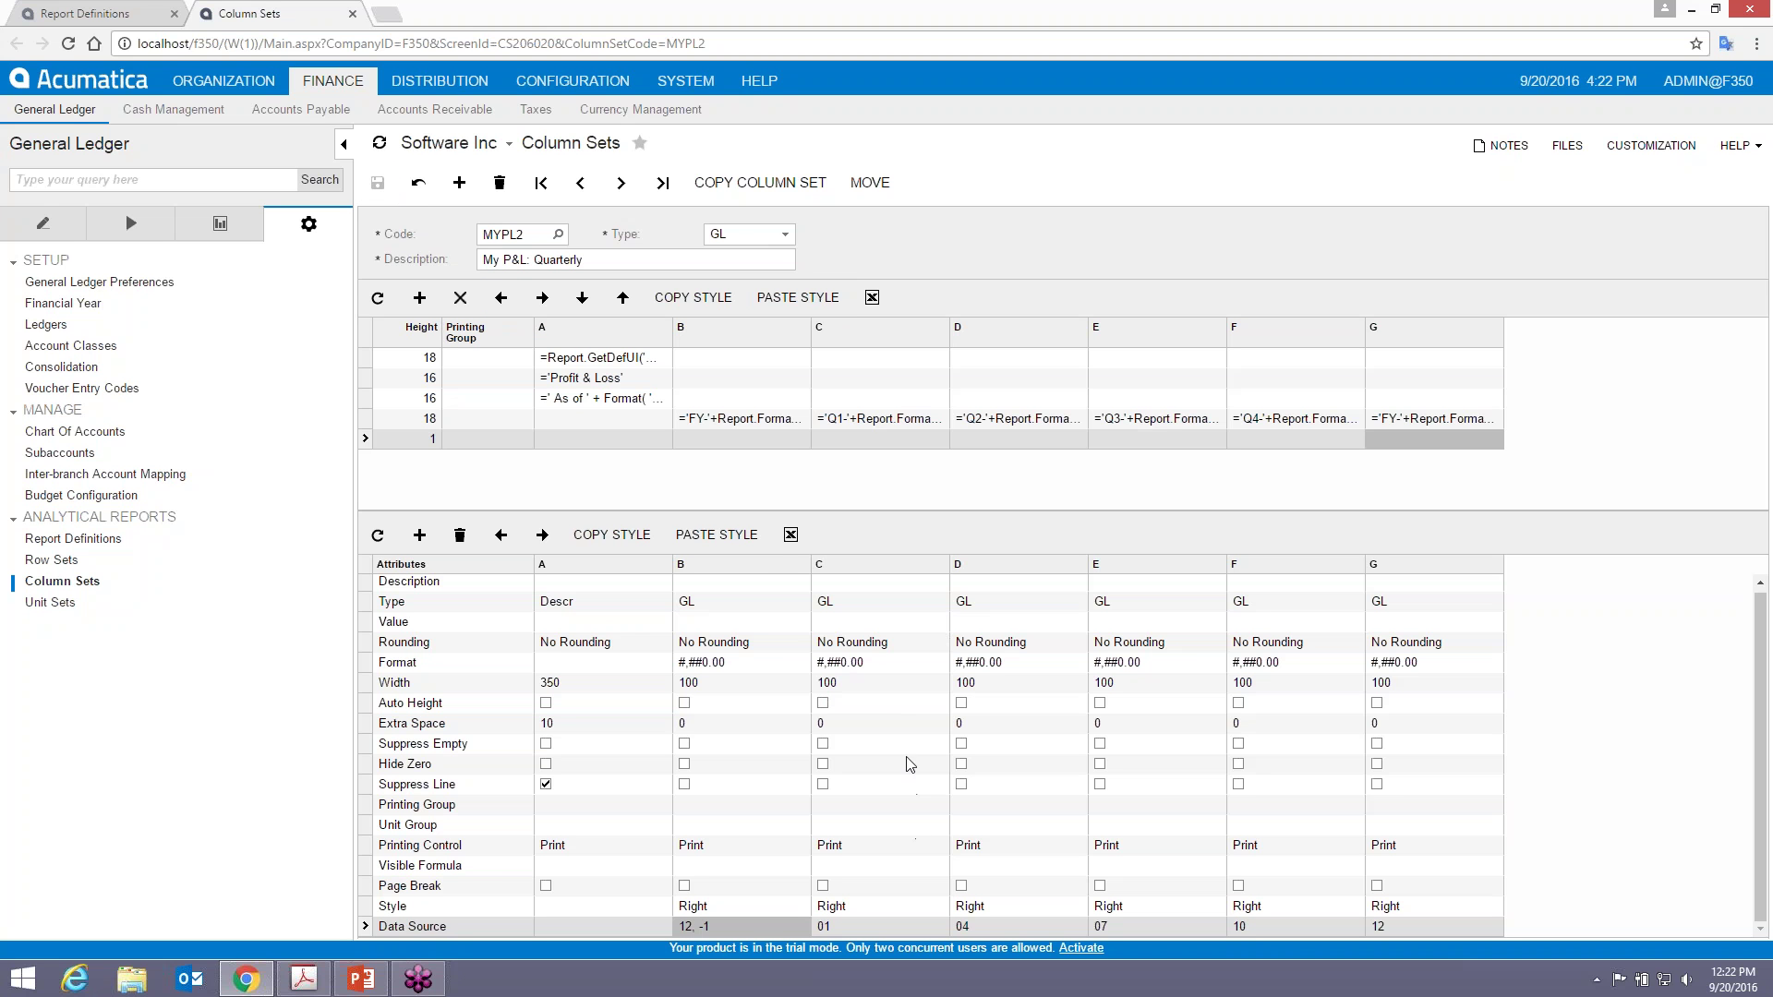
- Preview and run the MYPL2 report, then place the course guide over the left side
left_click(85, 13)
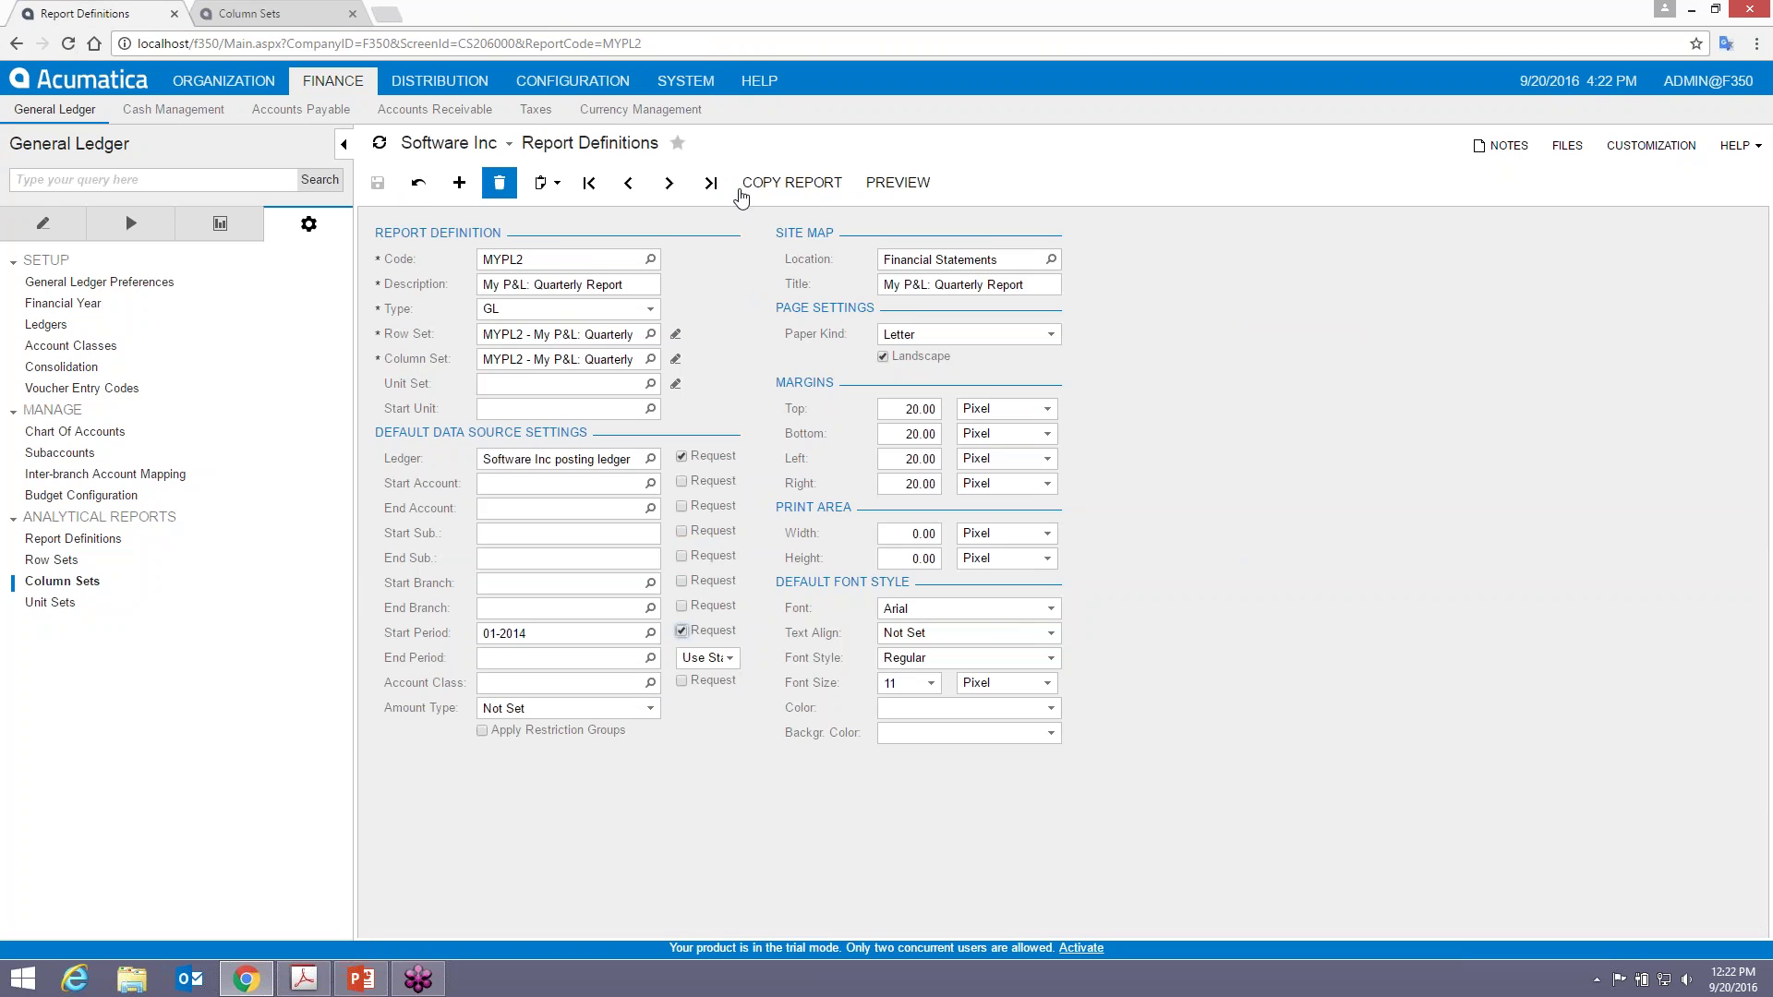
left_click(917, 188)
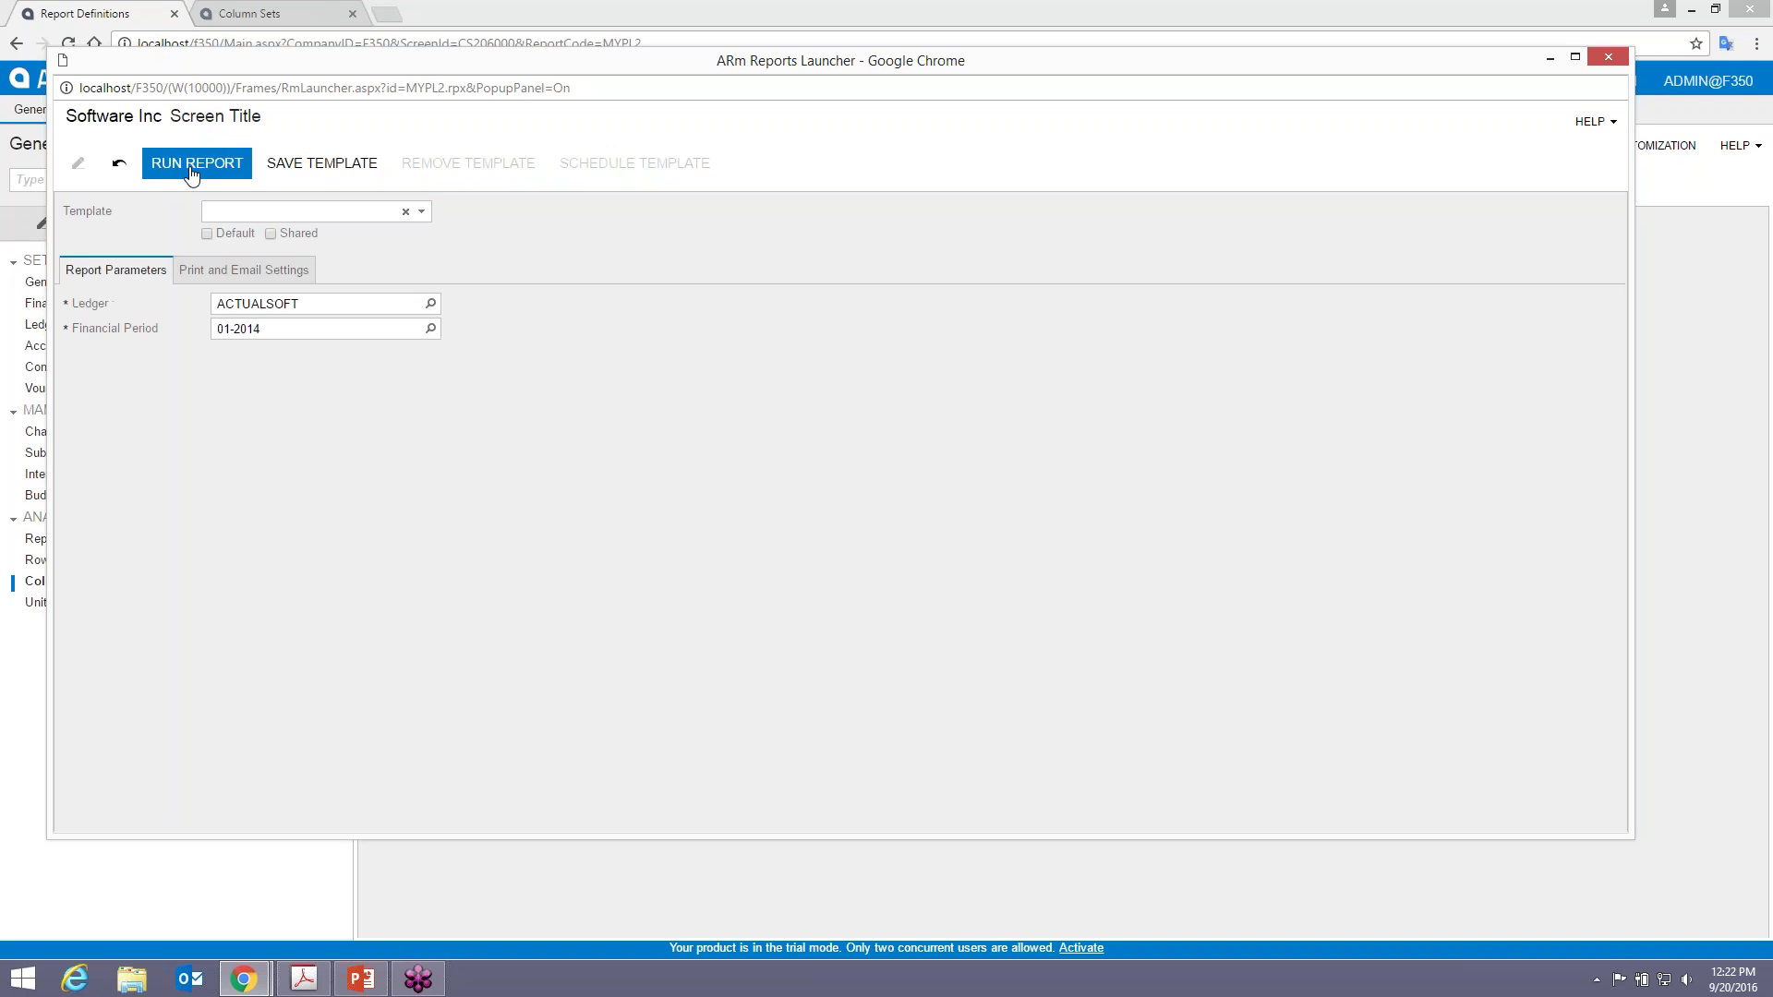
left_click(191, 171)
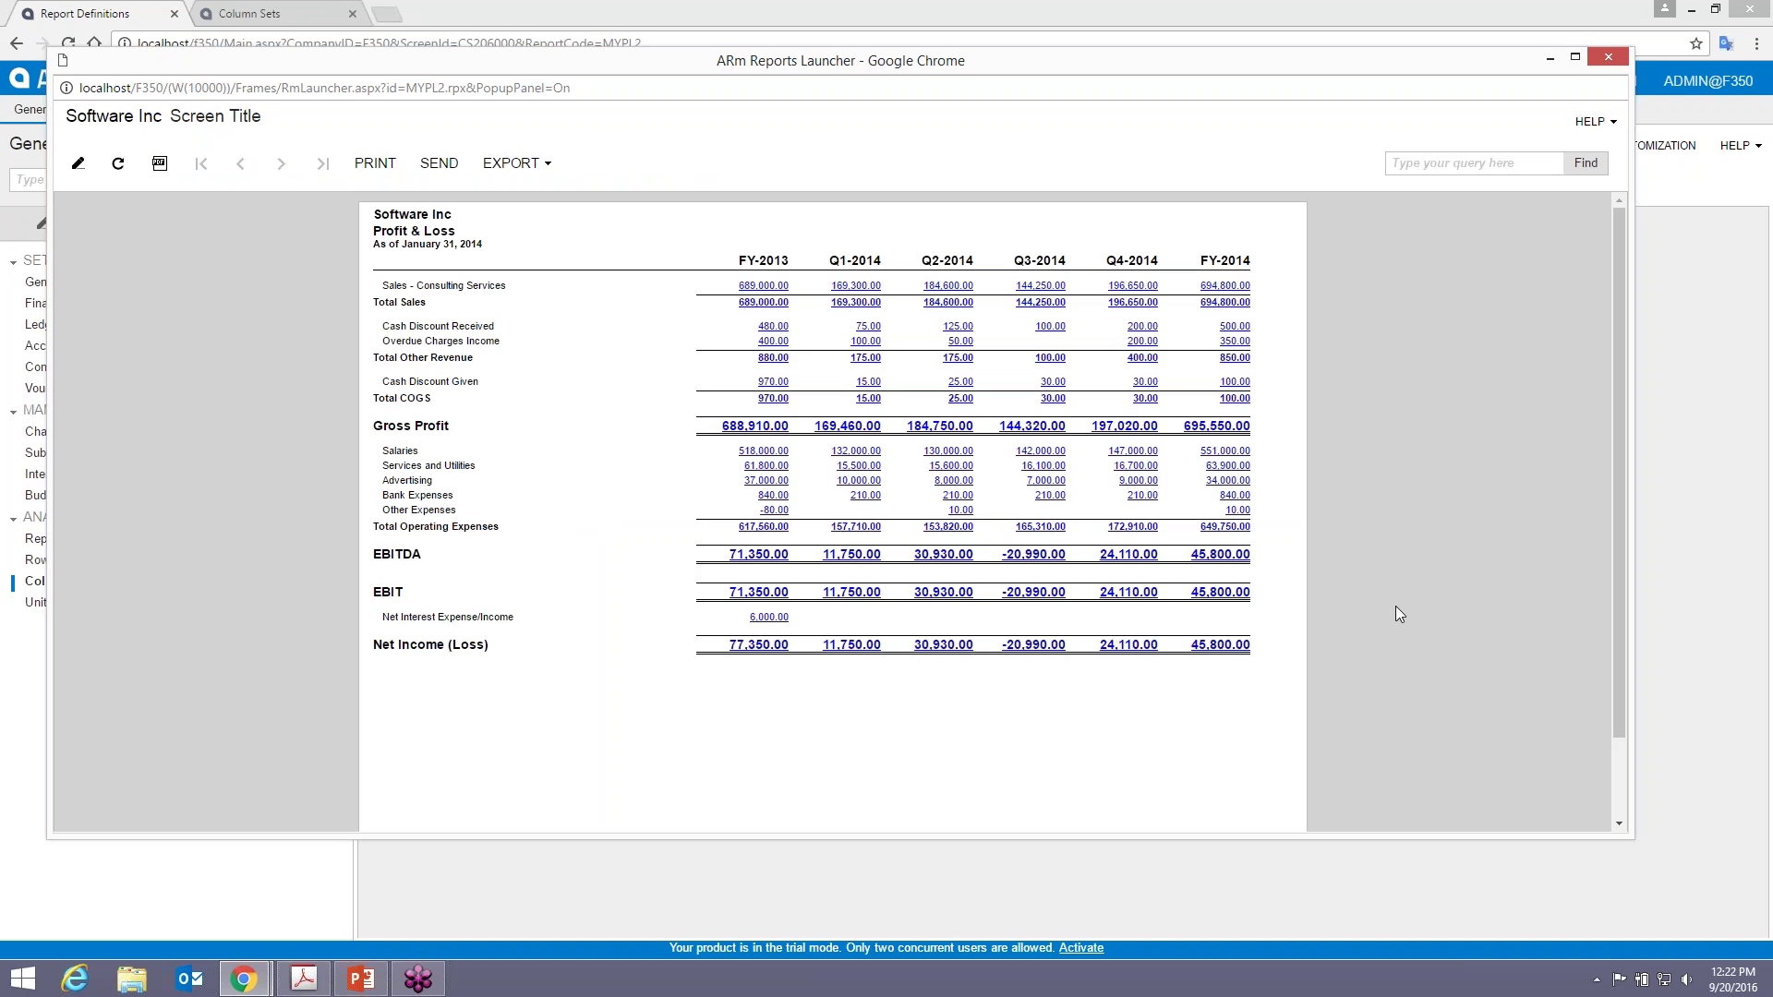
key("alt+Tab")
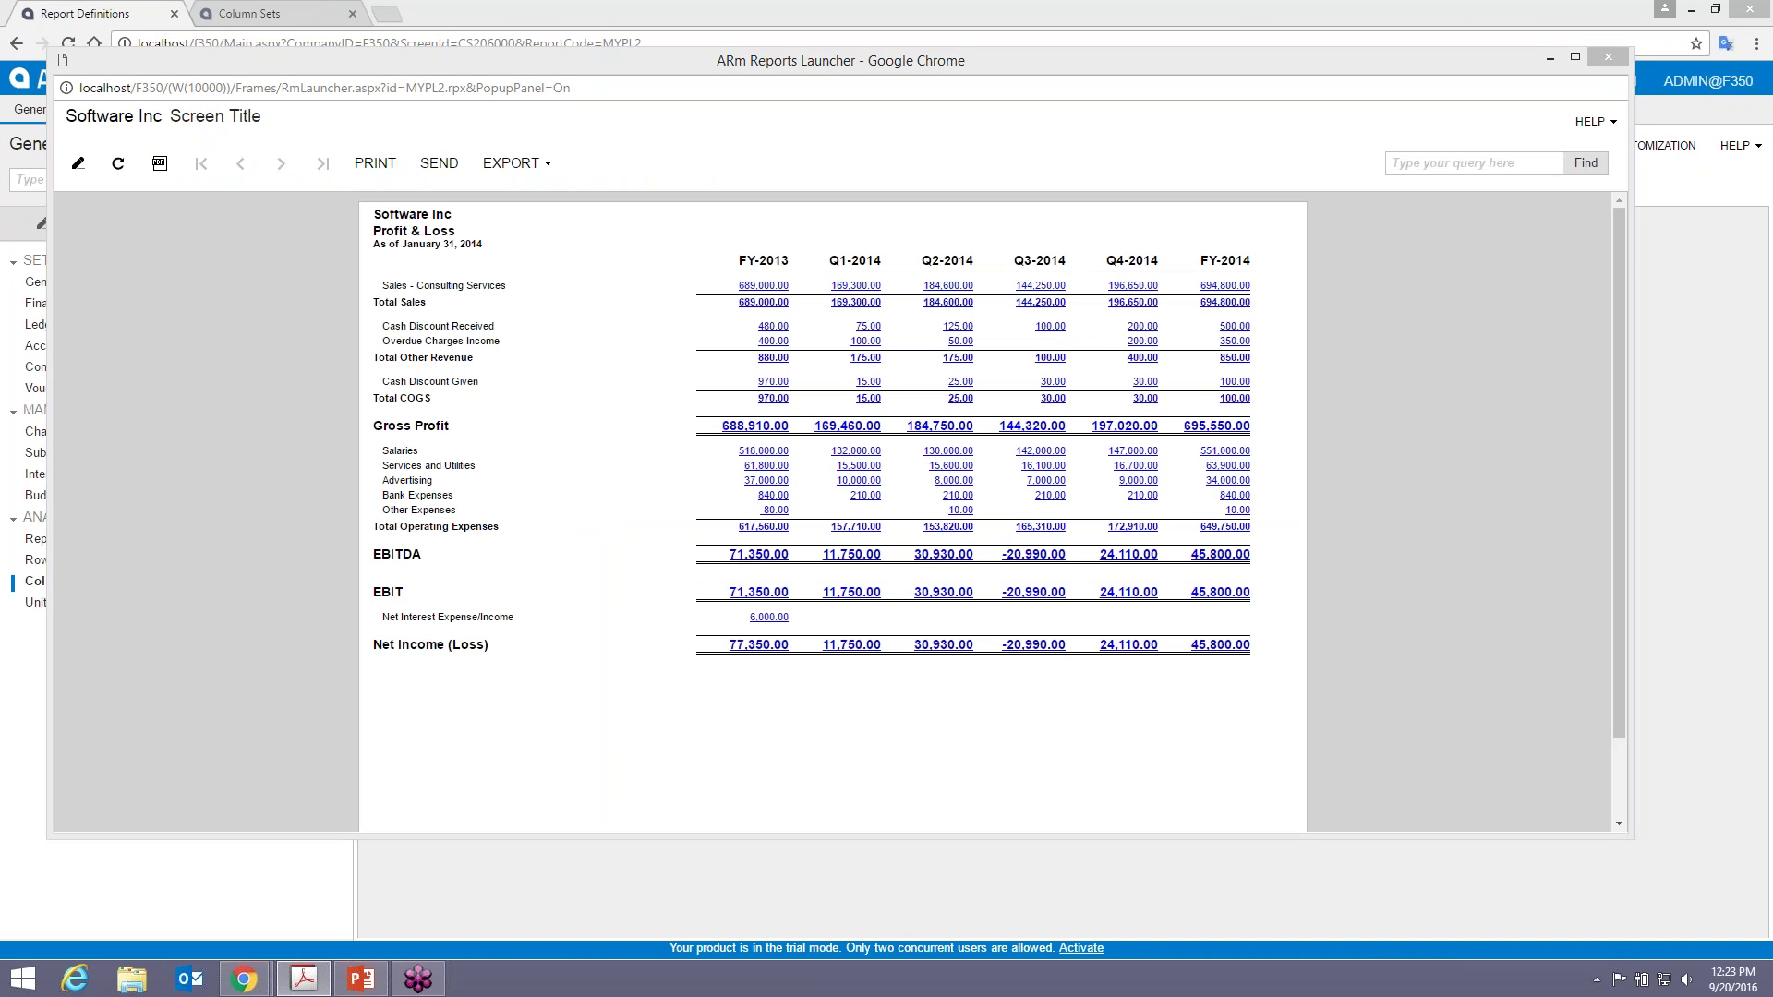
left_click_drag(1772, 21, 644, 24)
- Zoom the guide's page 38 to 100% to check the quarterly P&L, then close Acrobat
left_click(336, 98)
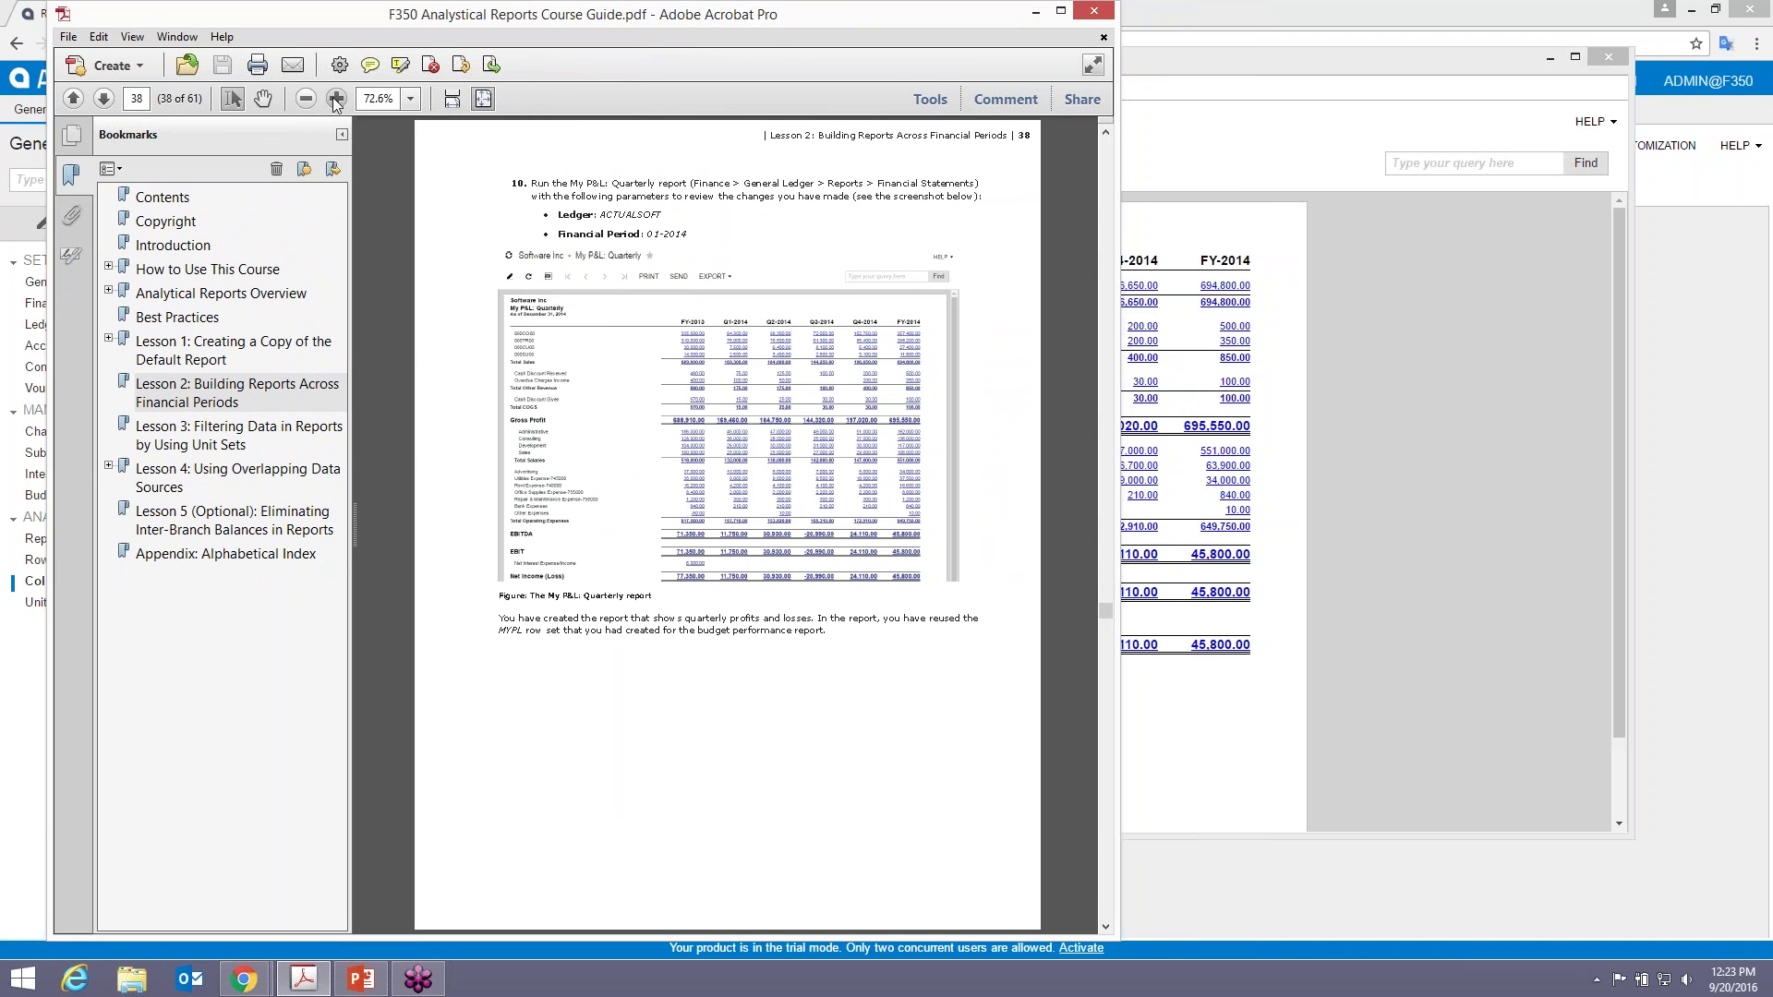
left_click(337, 98)
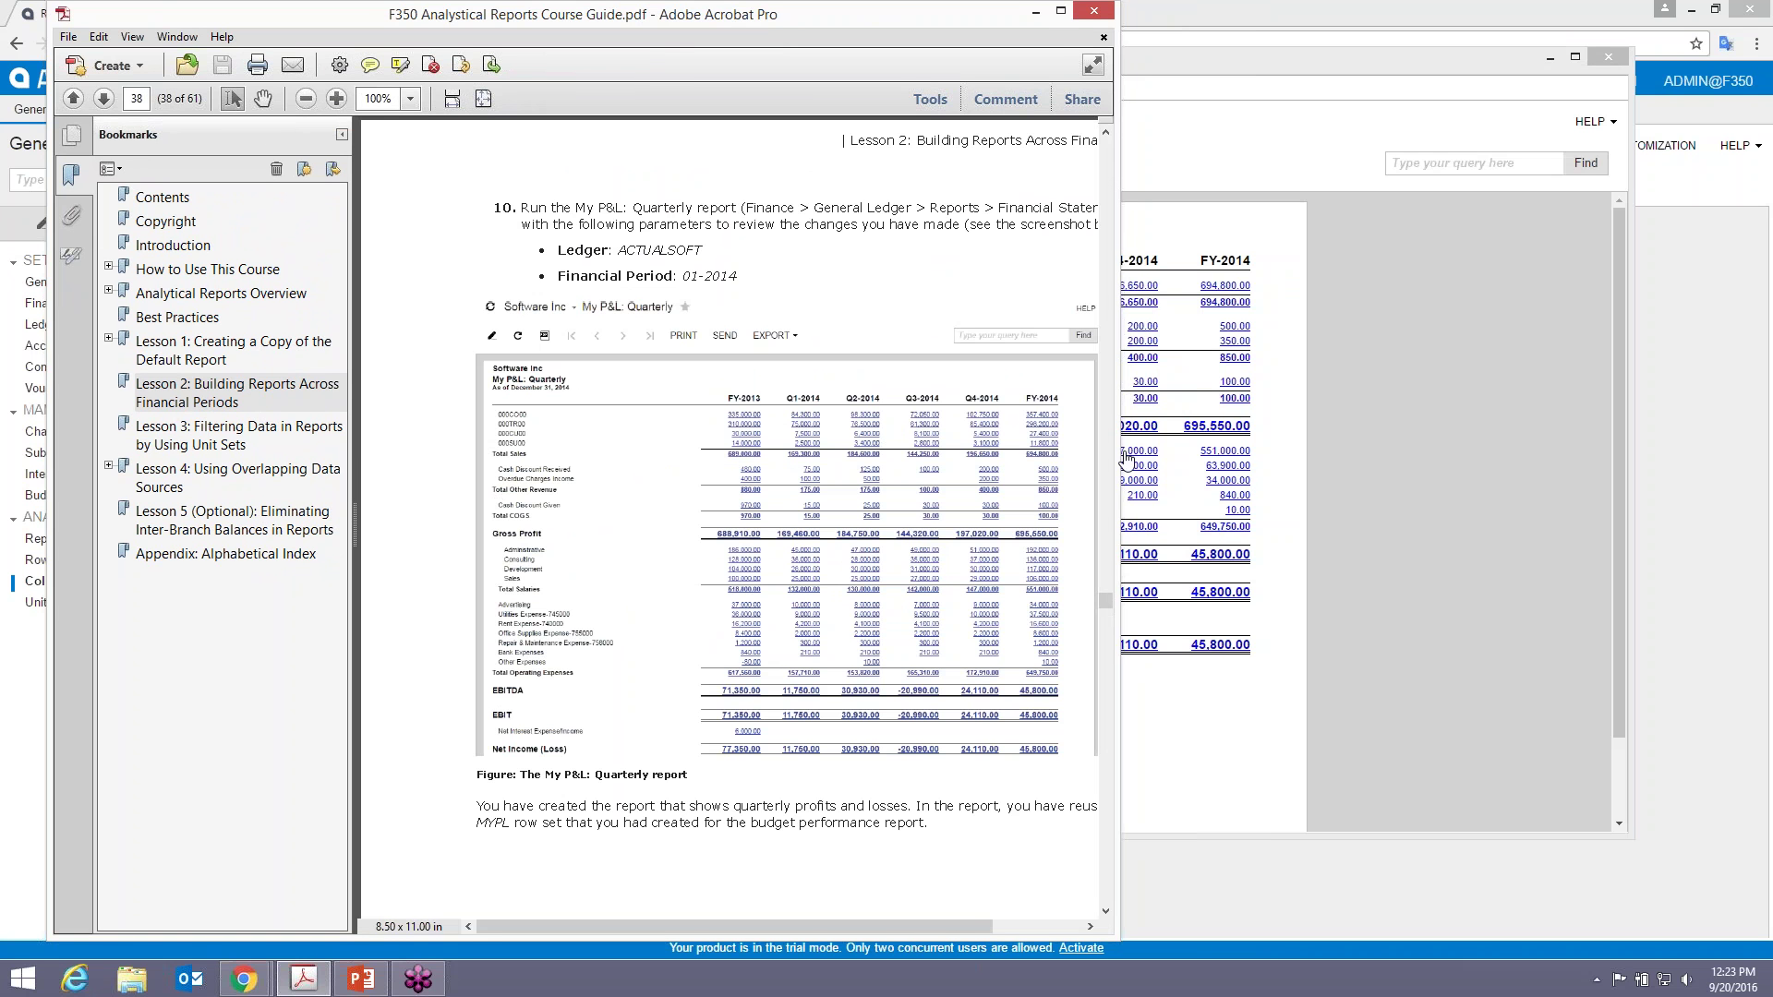
left_click_drag(1119, 448, 1153, 446)
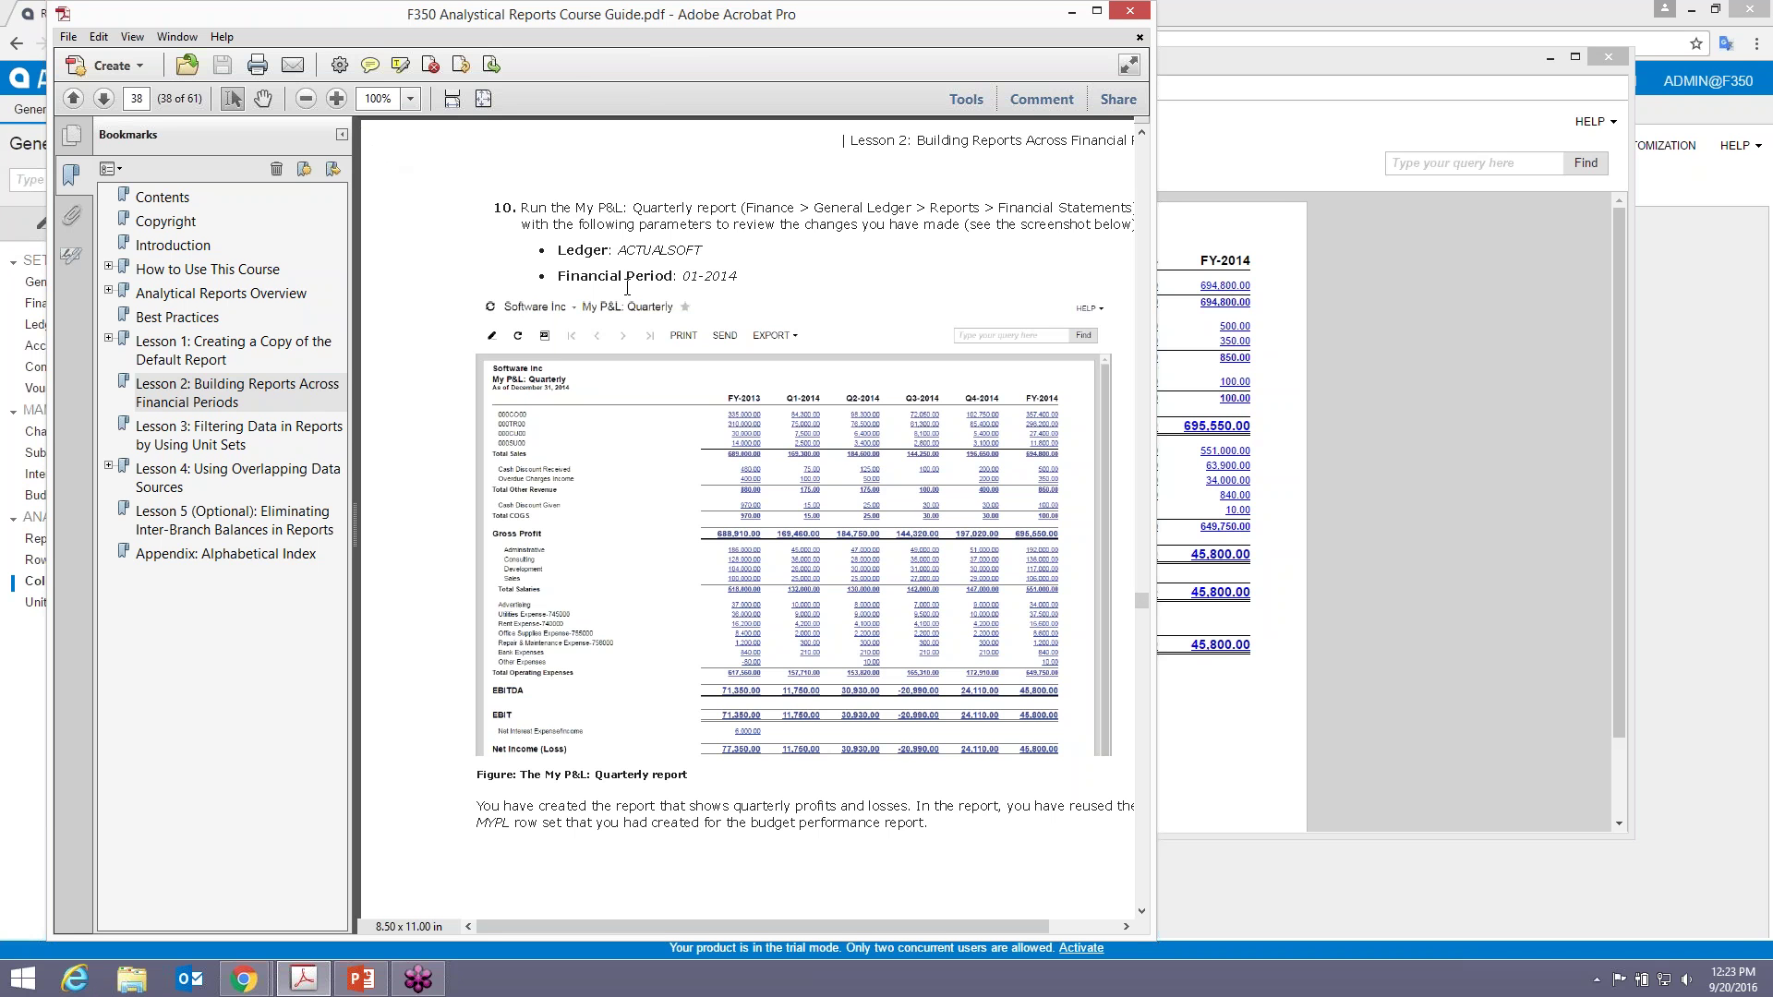
left_click(1130, 13)
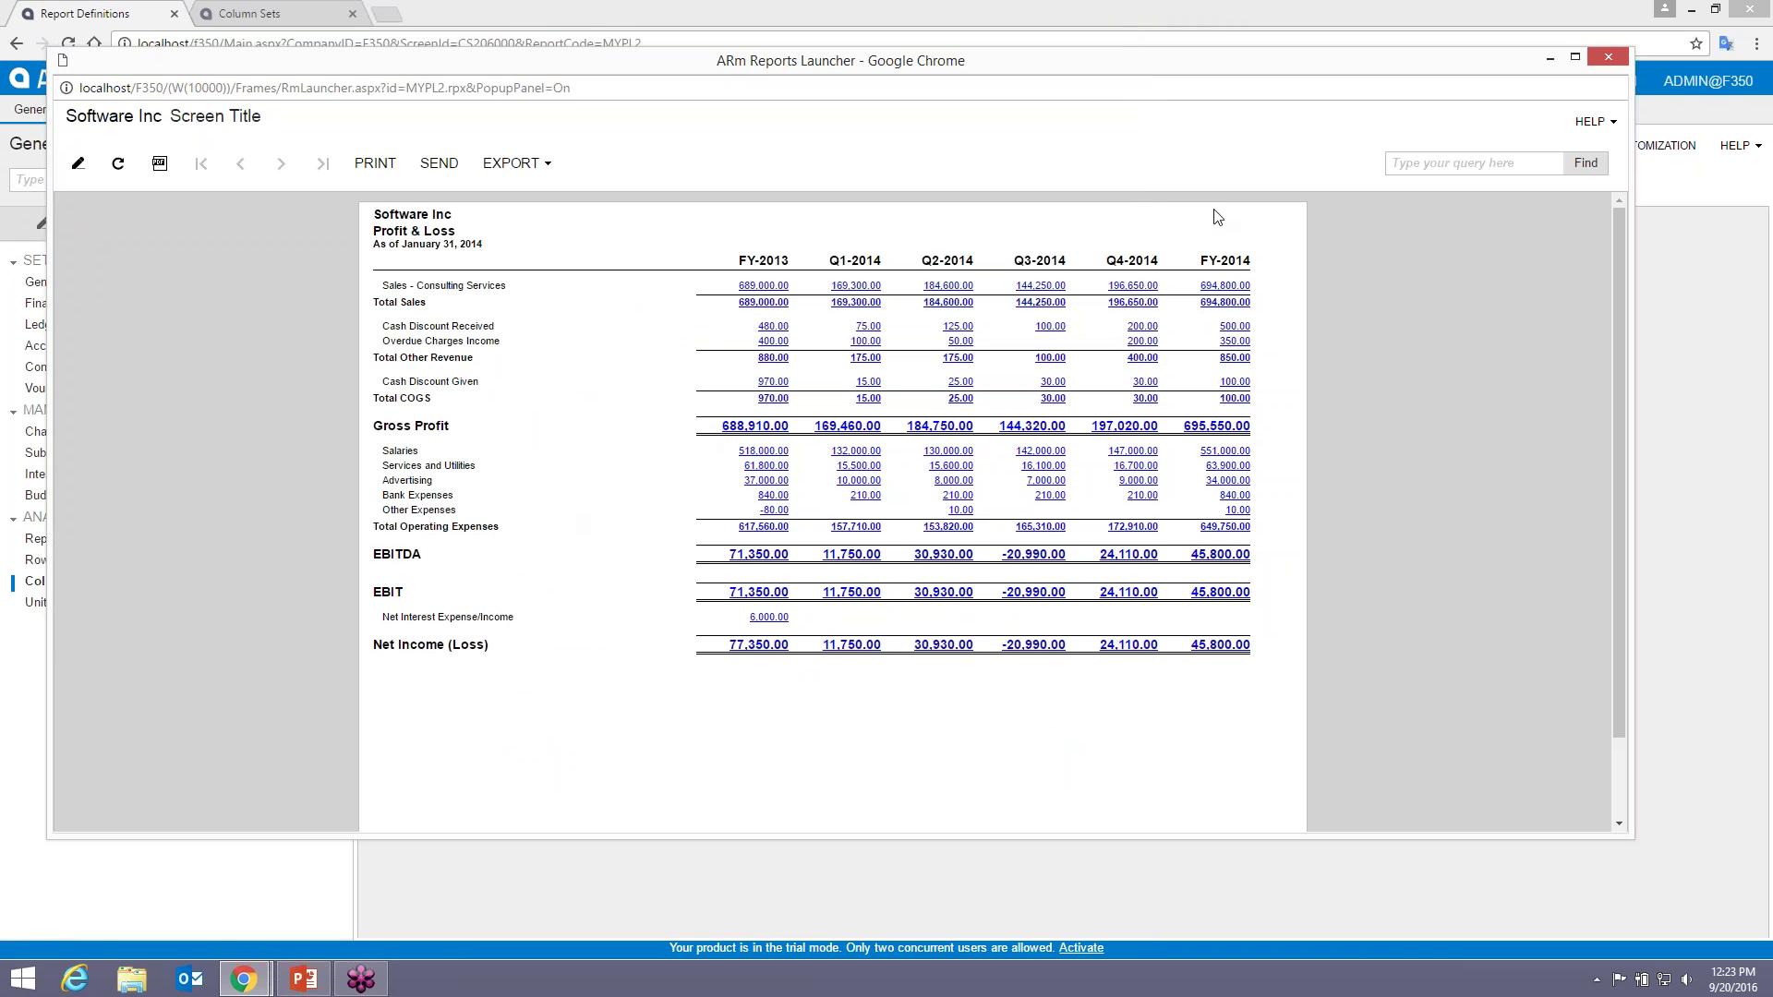
- Set the MYPL2 report's default ledger to ACTUALSOFT and reopen the F350 course guide
left_click(1608, 59)
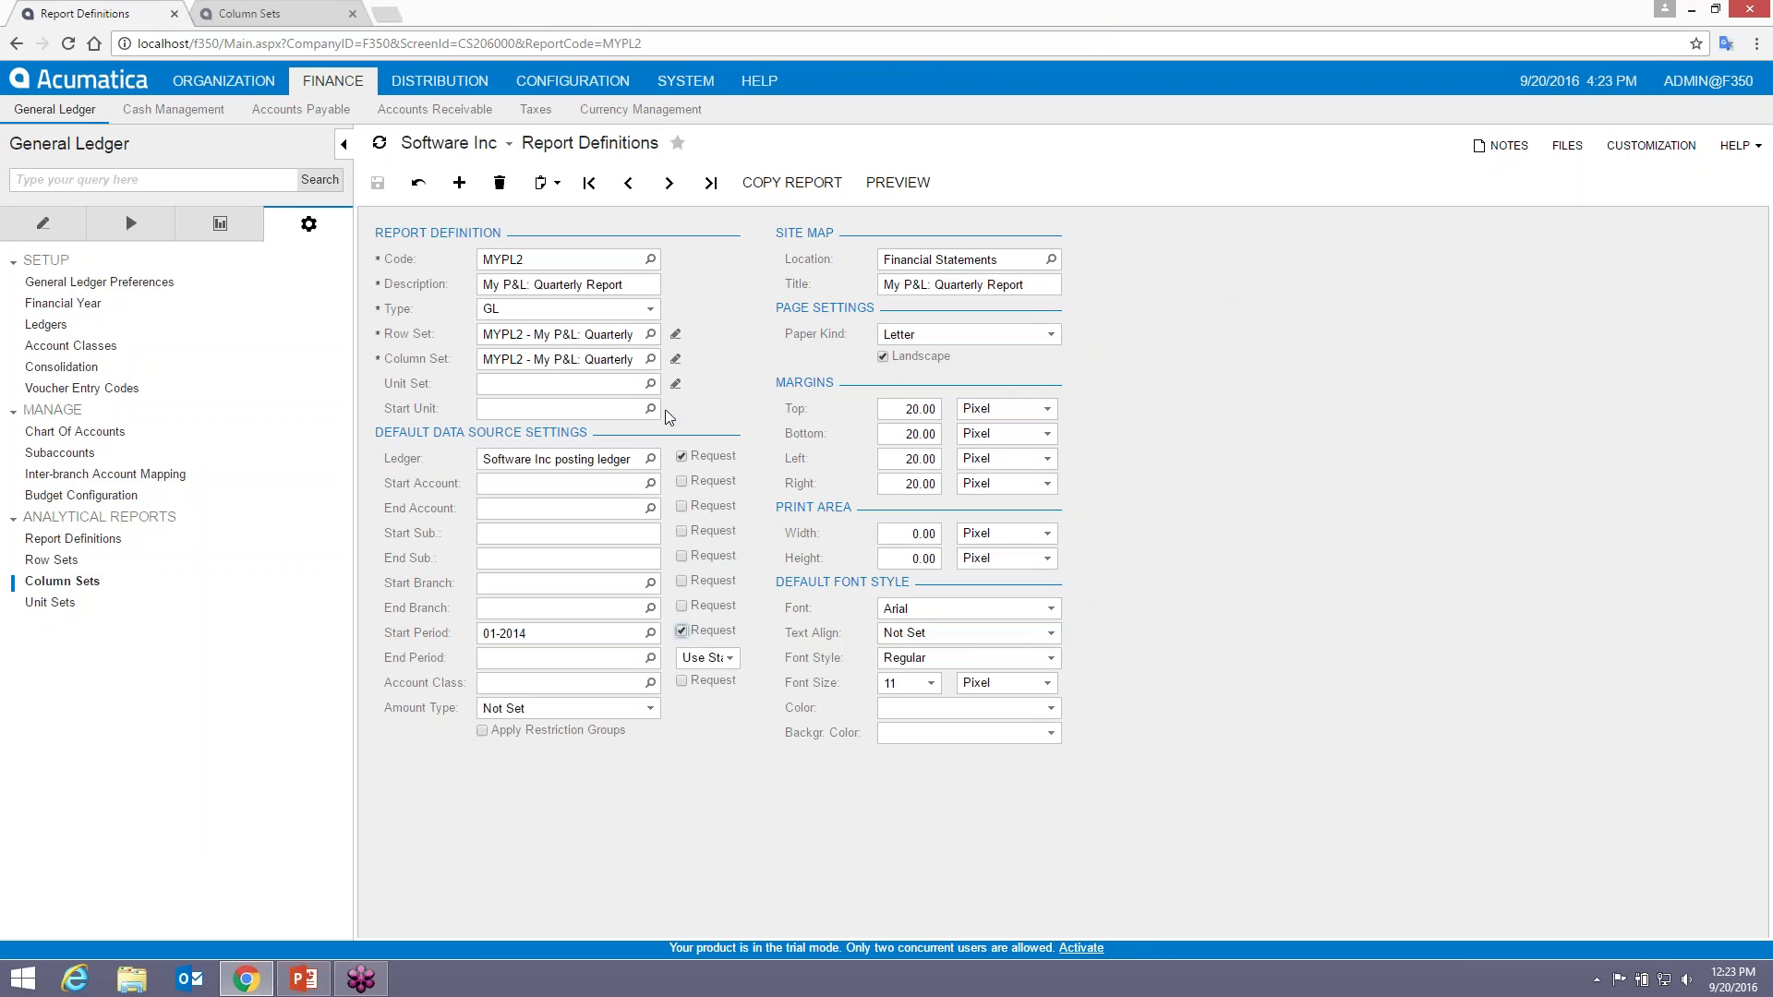
left_click(592, 459)
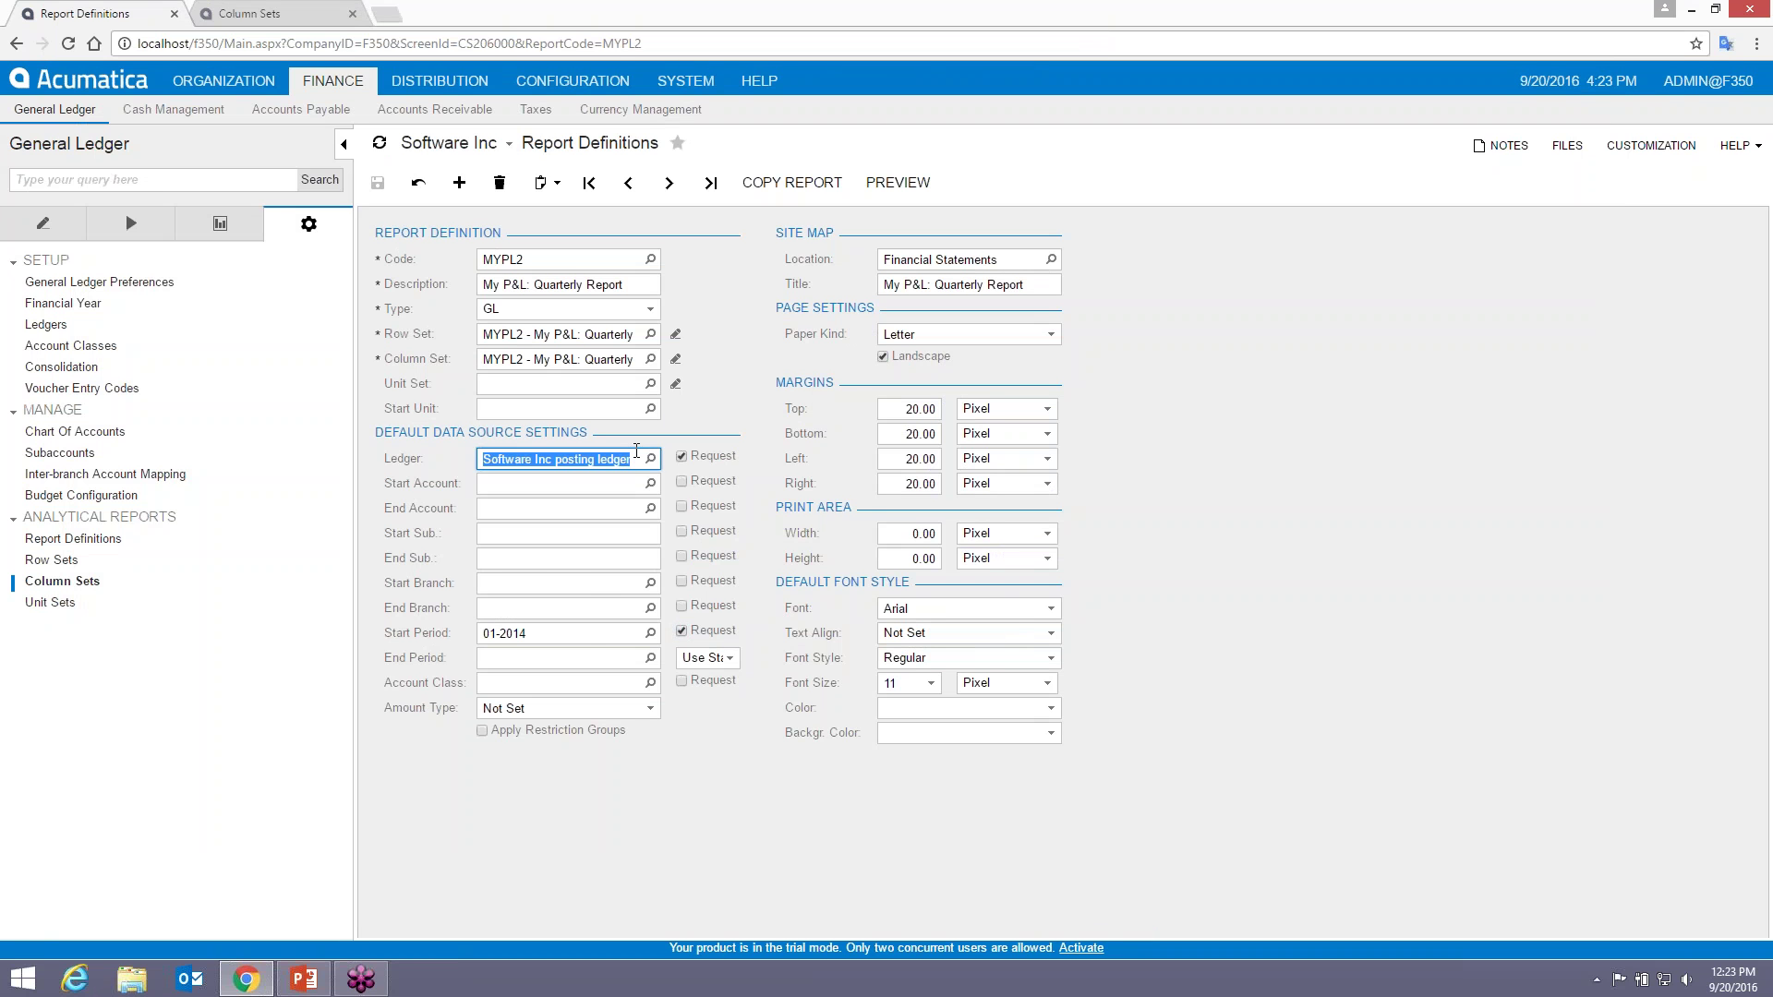
left_click(651, 459)
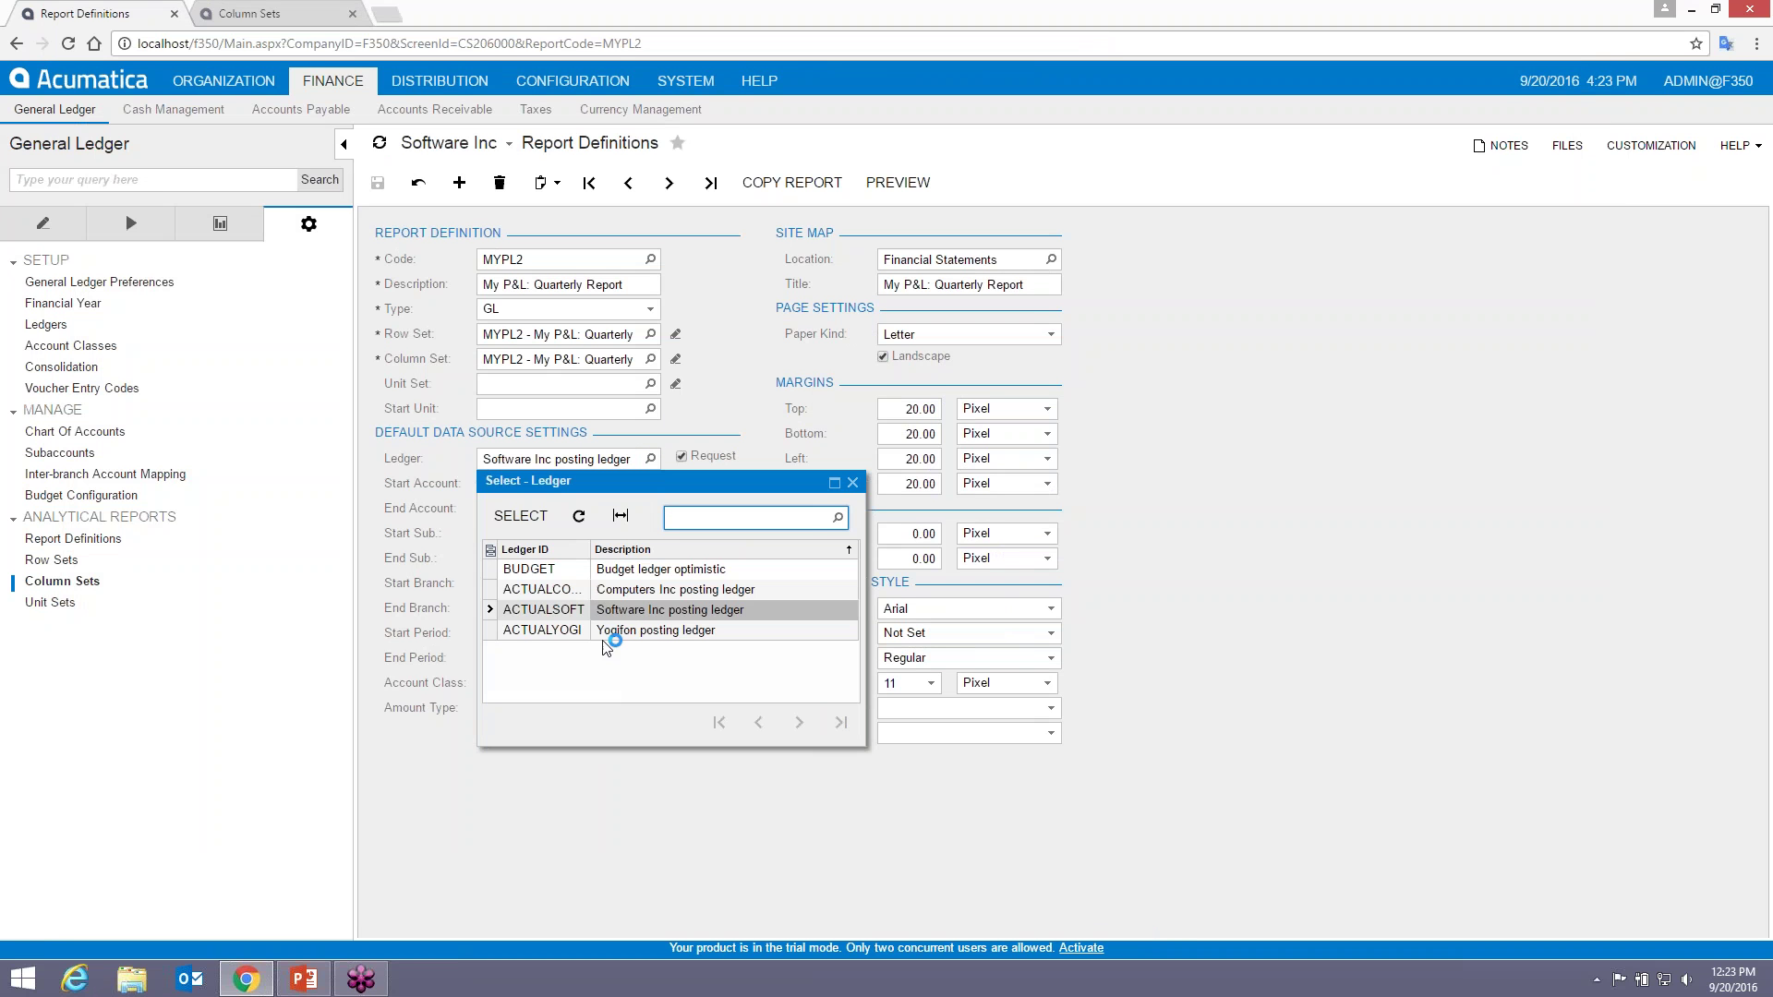
double_click(578, 610)
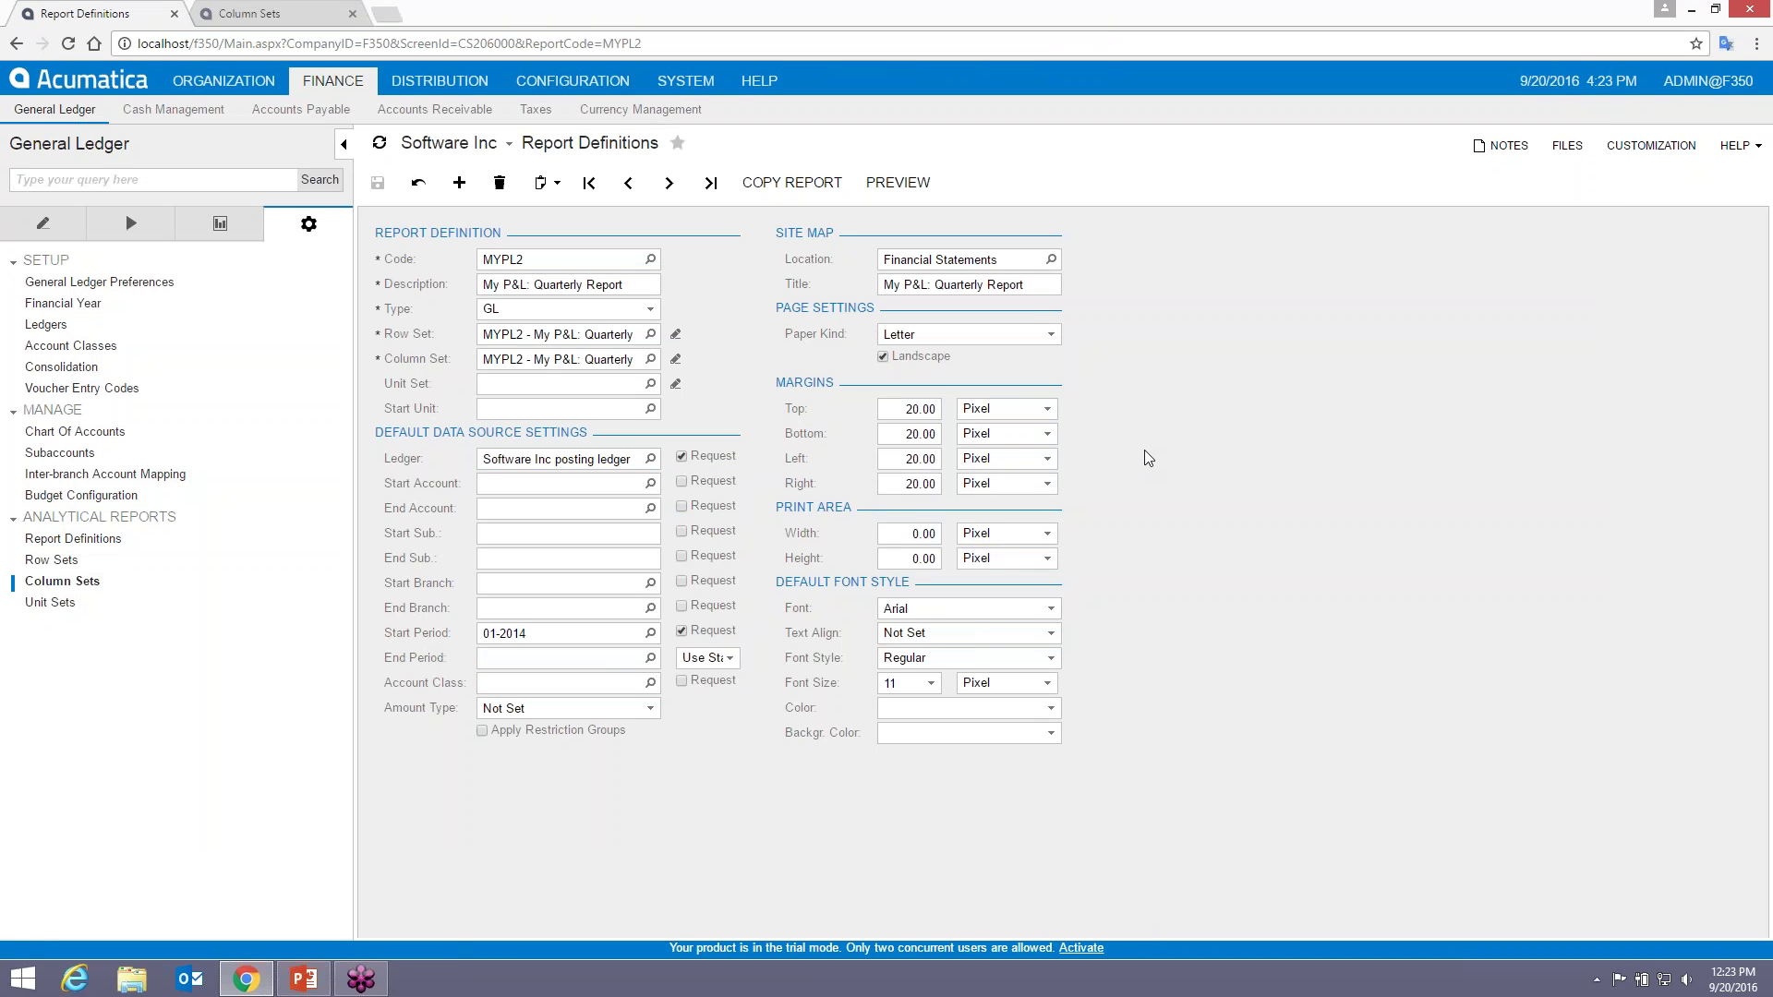
left_click(1693, 15)
double_click(35, 707)
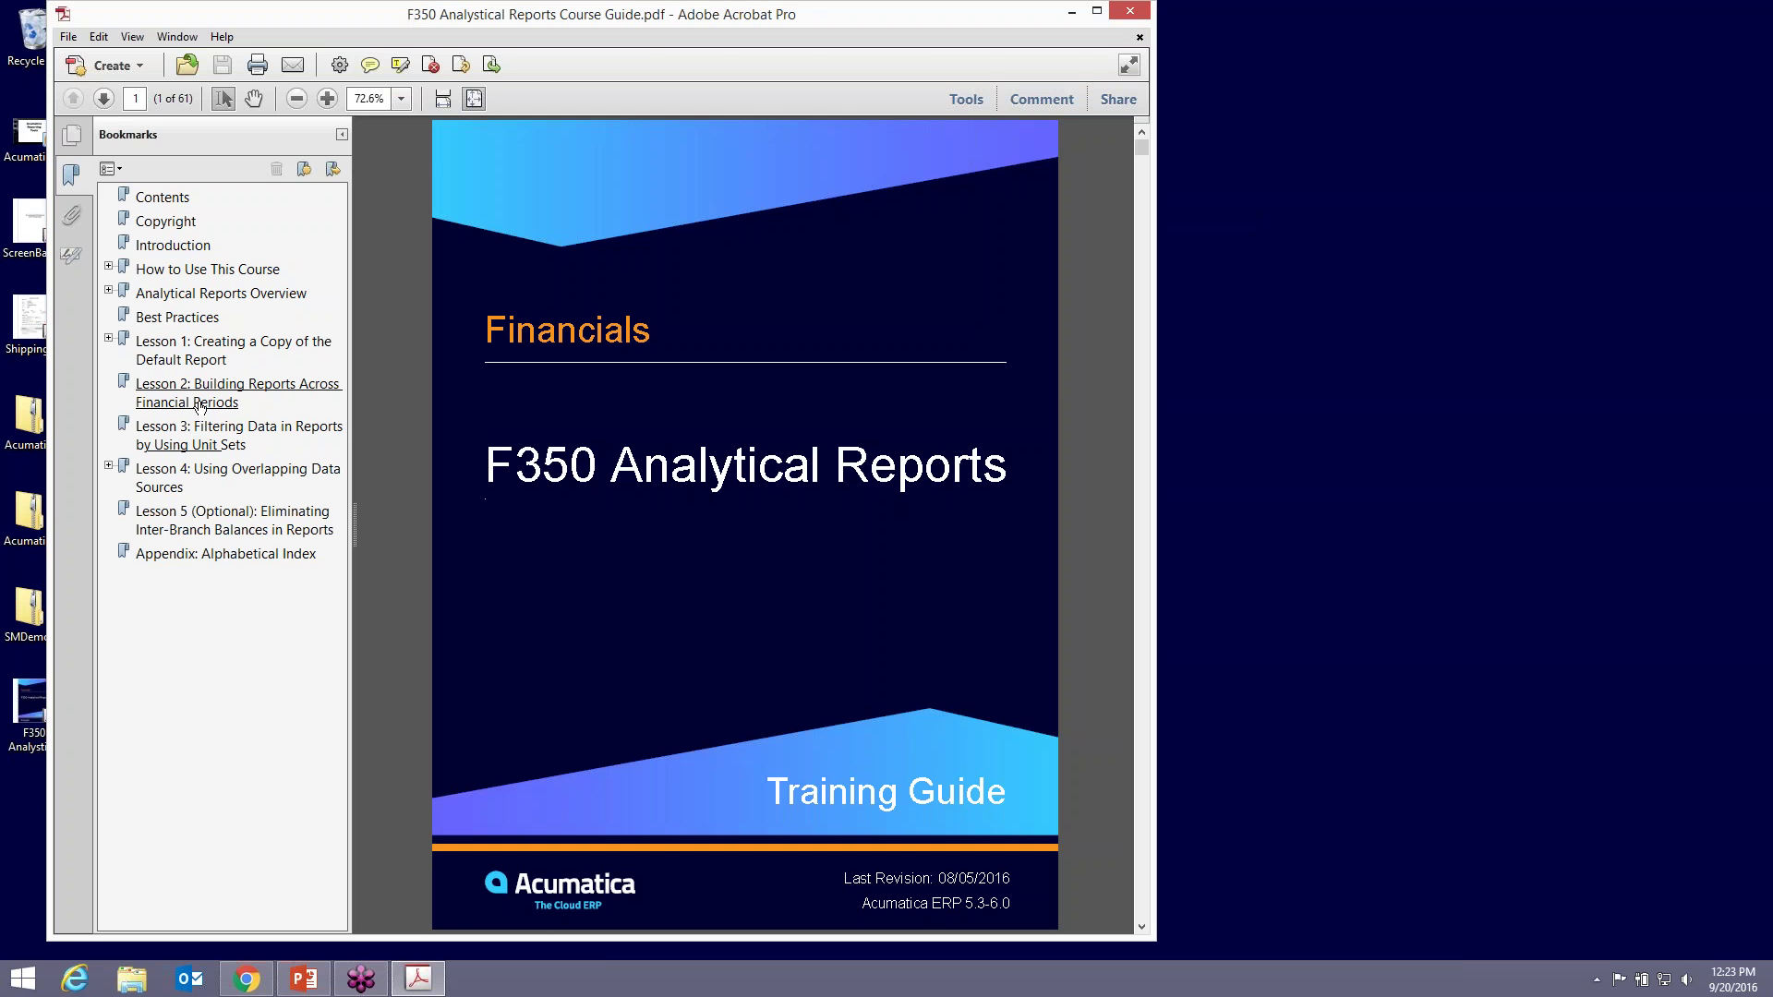
- Browse the guide's Lesson 2 and Lesson 3 sections at 125% zoom, then minimize Acrobat
left_click(199, 404)
left_click(220, 453)
scroll(381, 462, "up", 1)
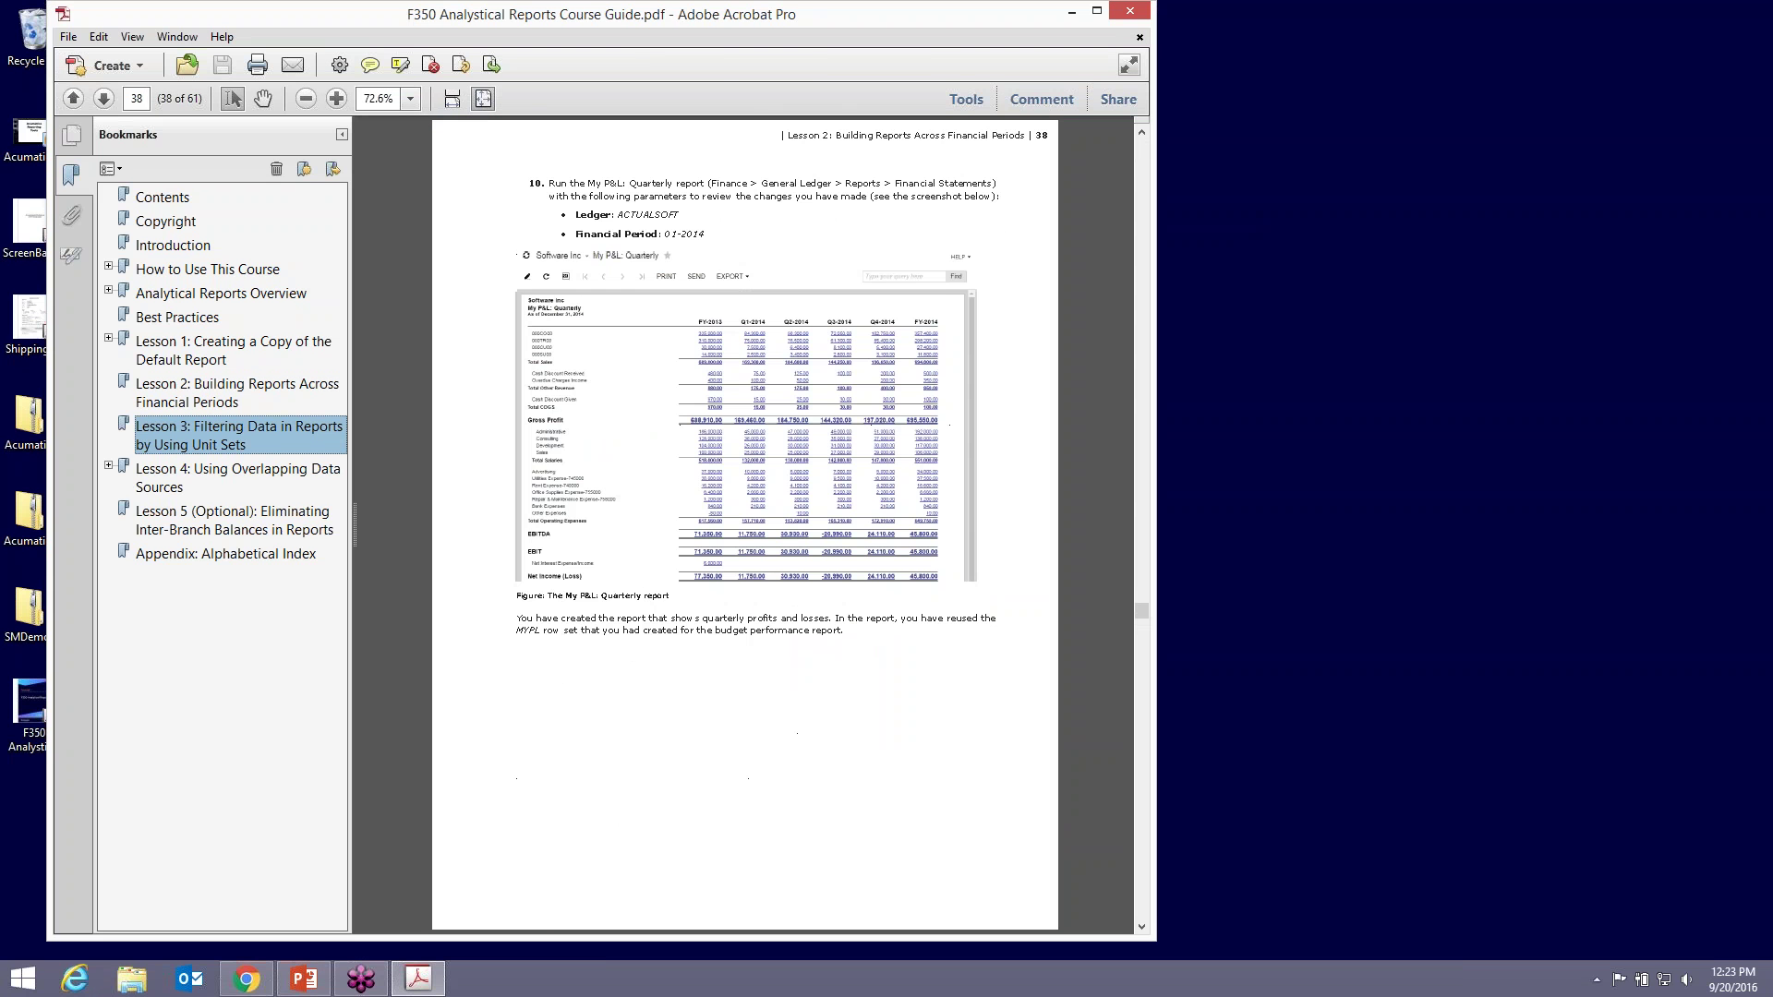
key("ctrl+equal")
key("ctrl+equal")
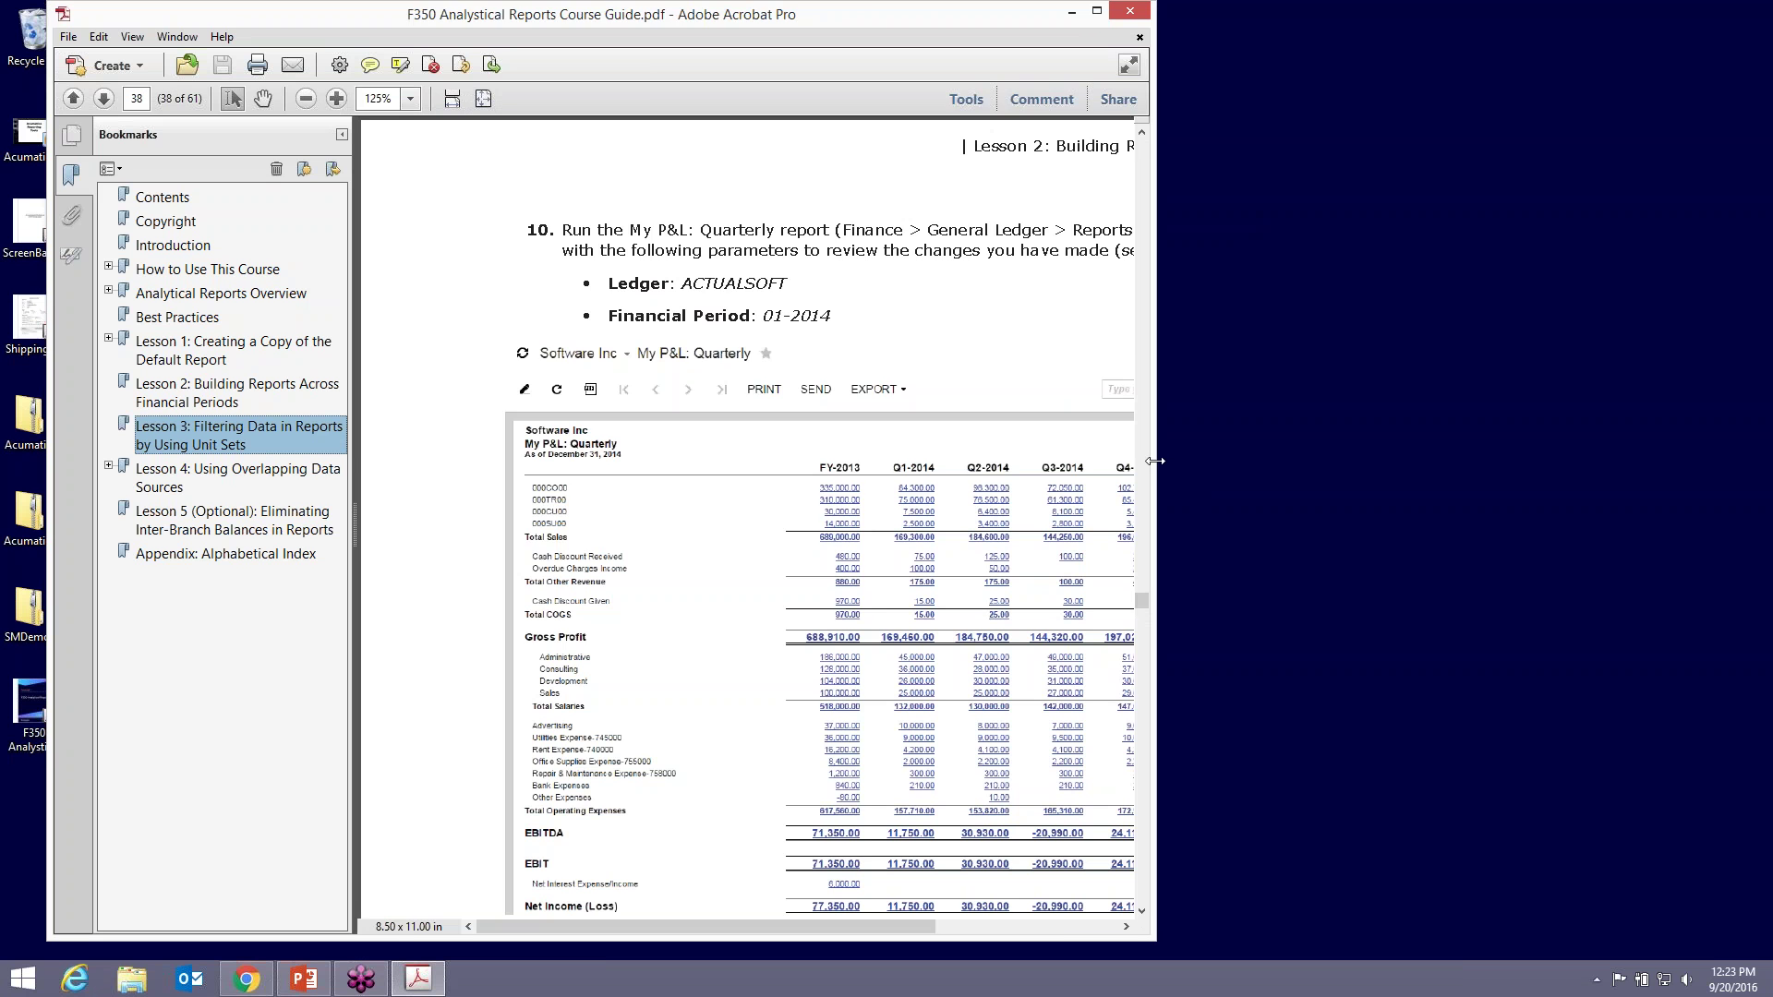
left_click_drag(1154, 462, 1581, 431)
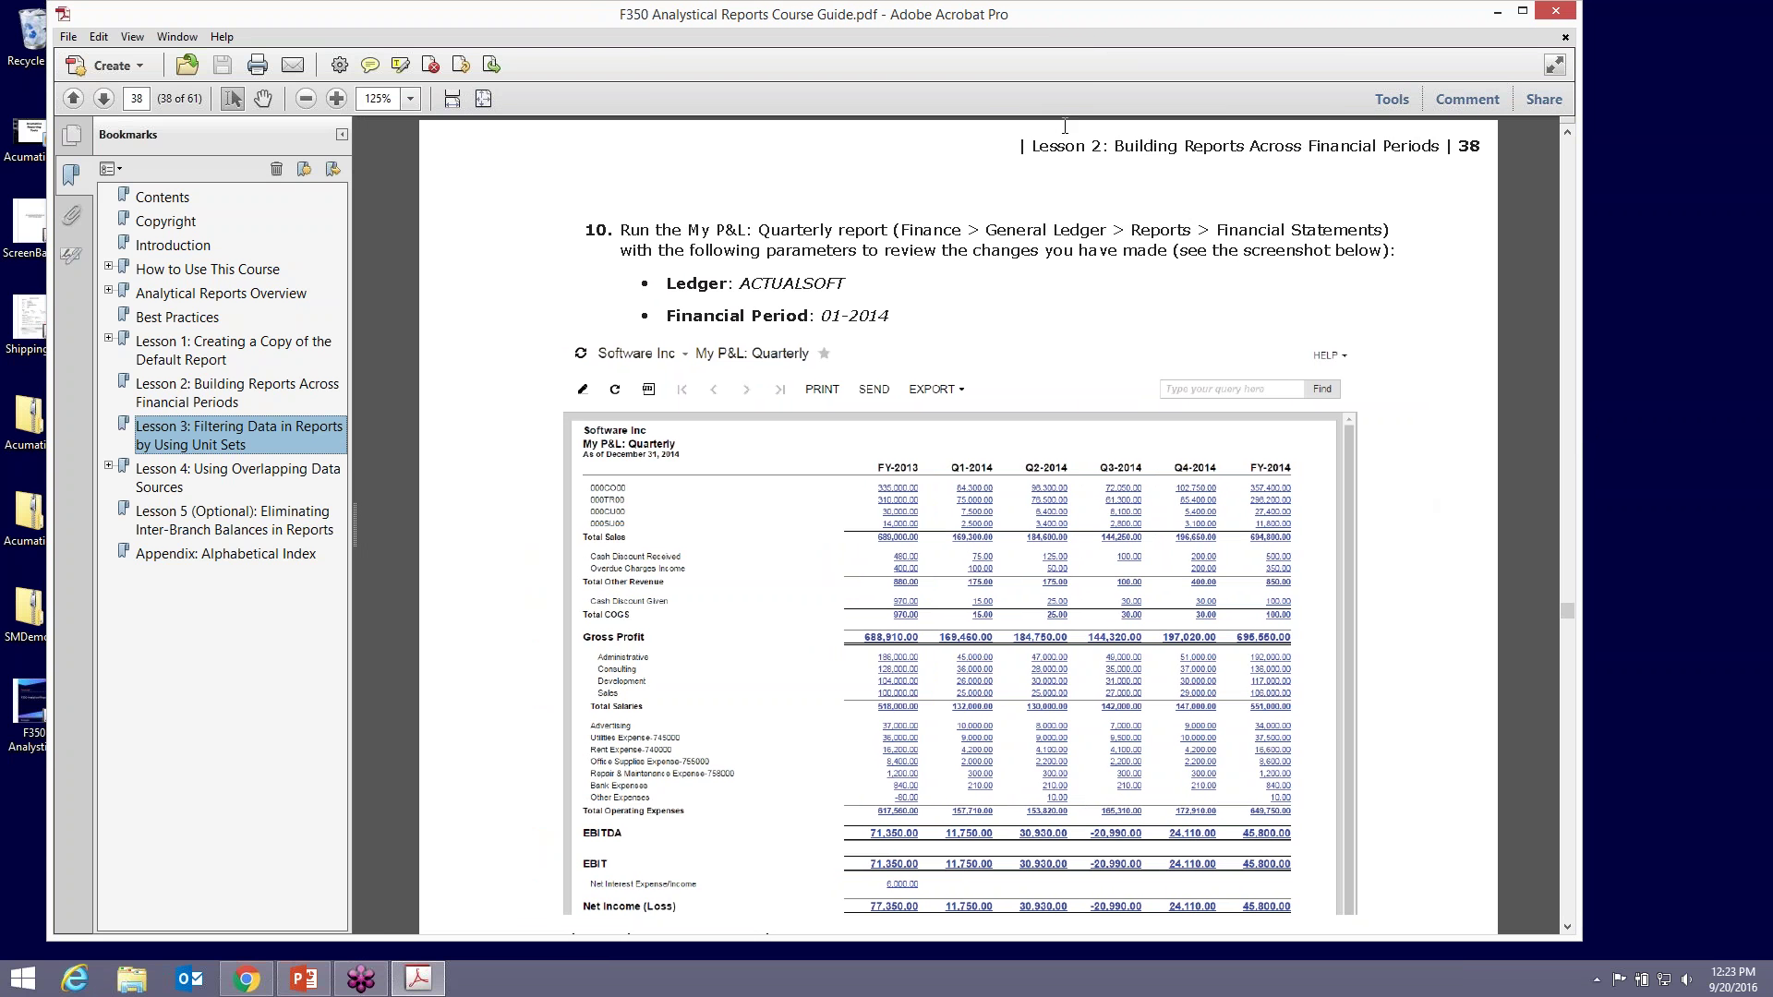
key("super+d")
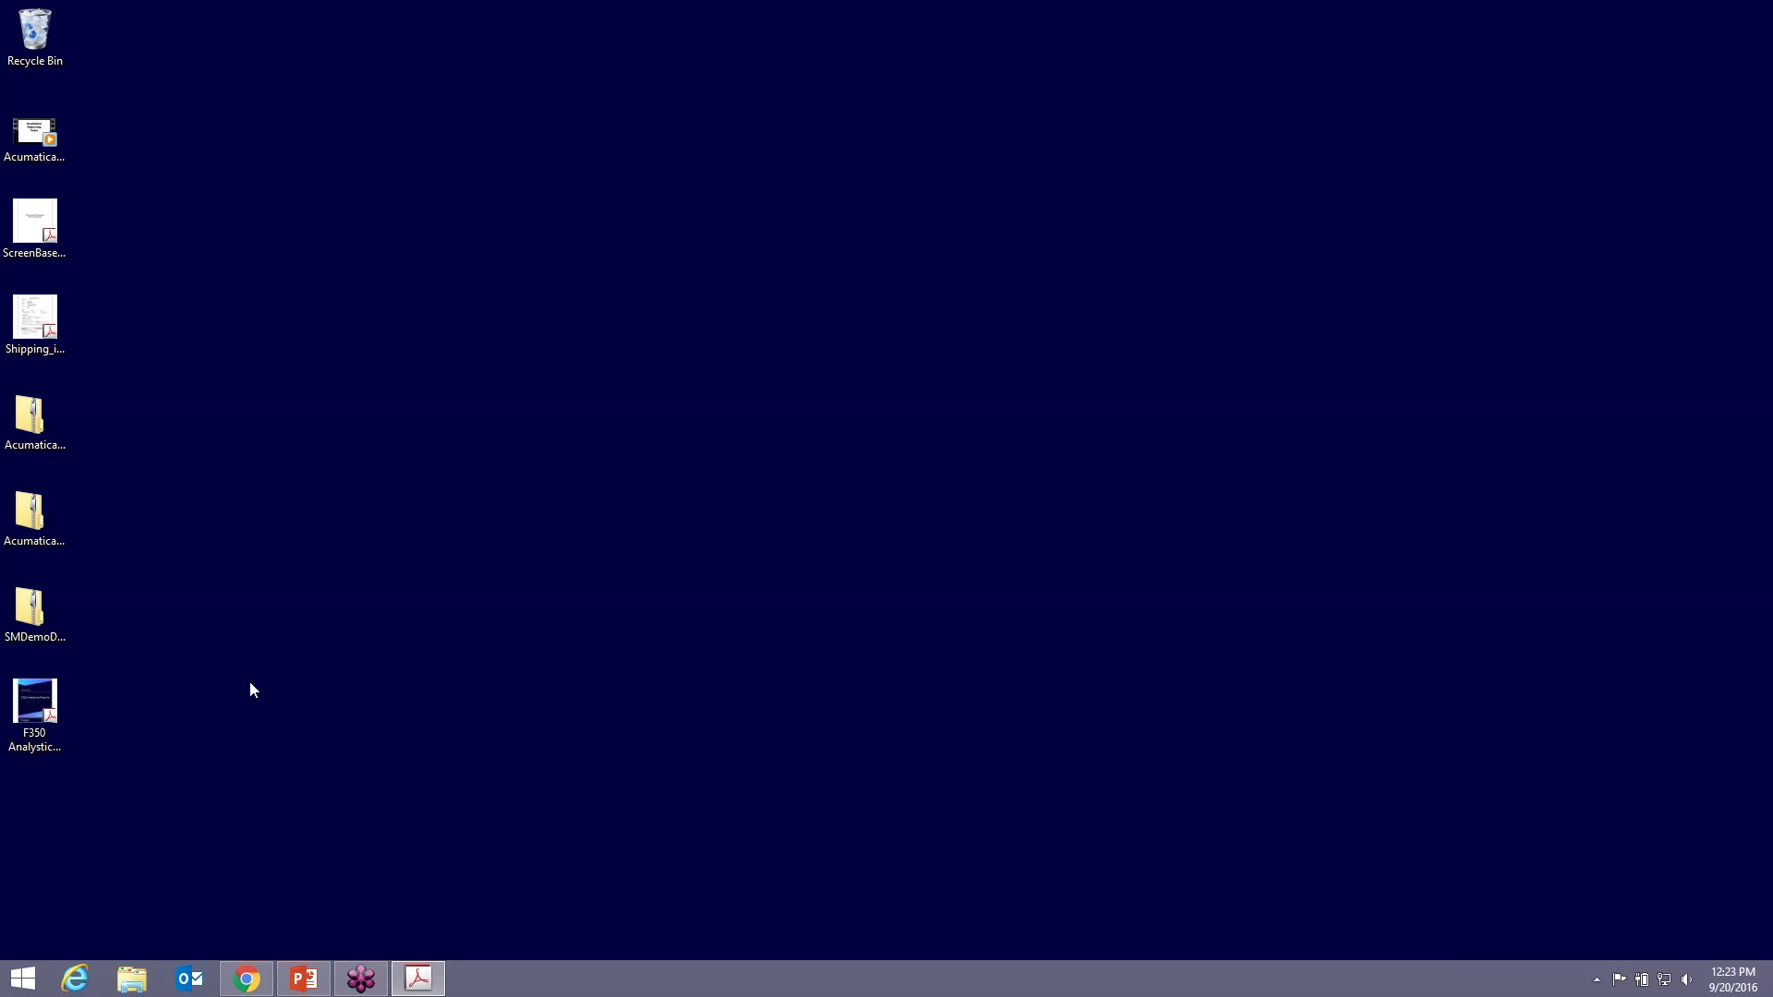
- Run the MYPL2 report for ACTUALSOFT and period 01-2014, review it, and close the preview
left_click(246, 979)
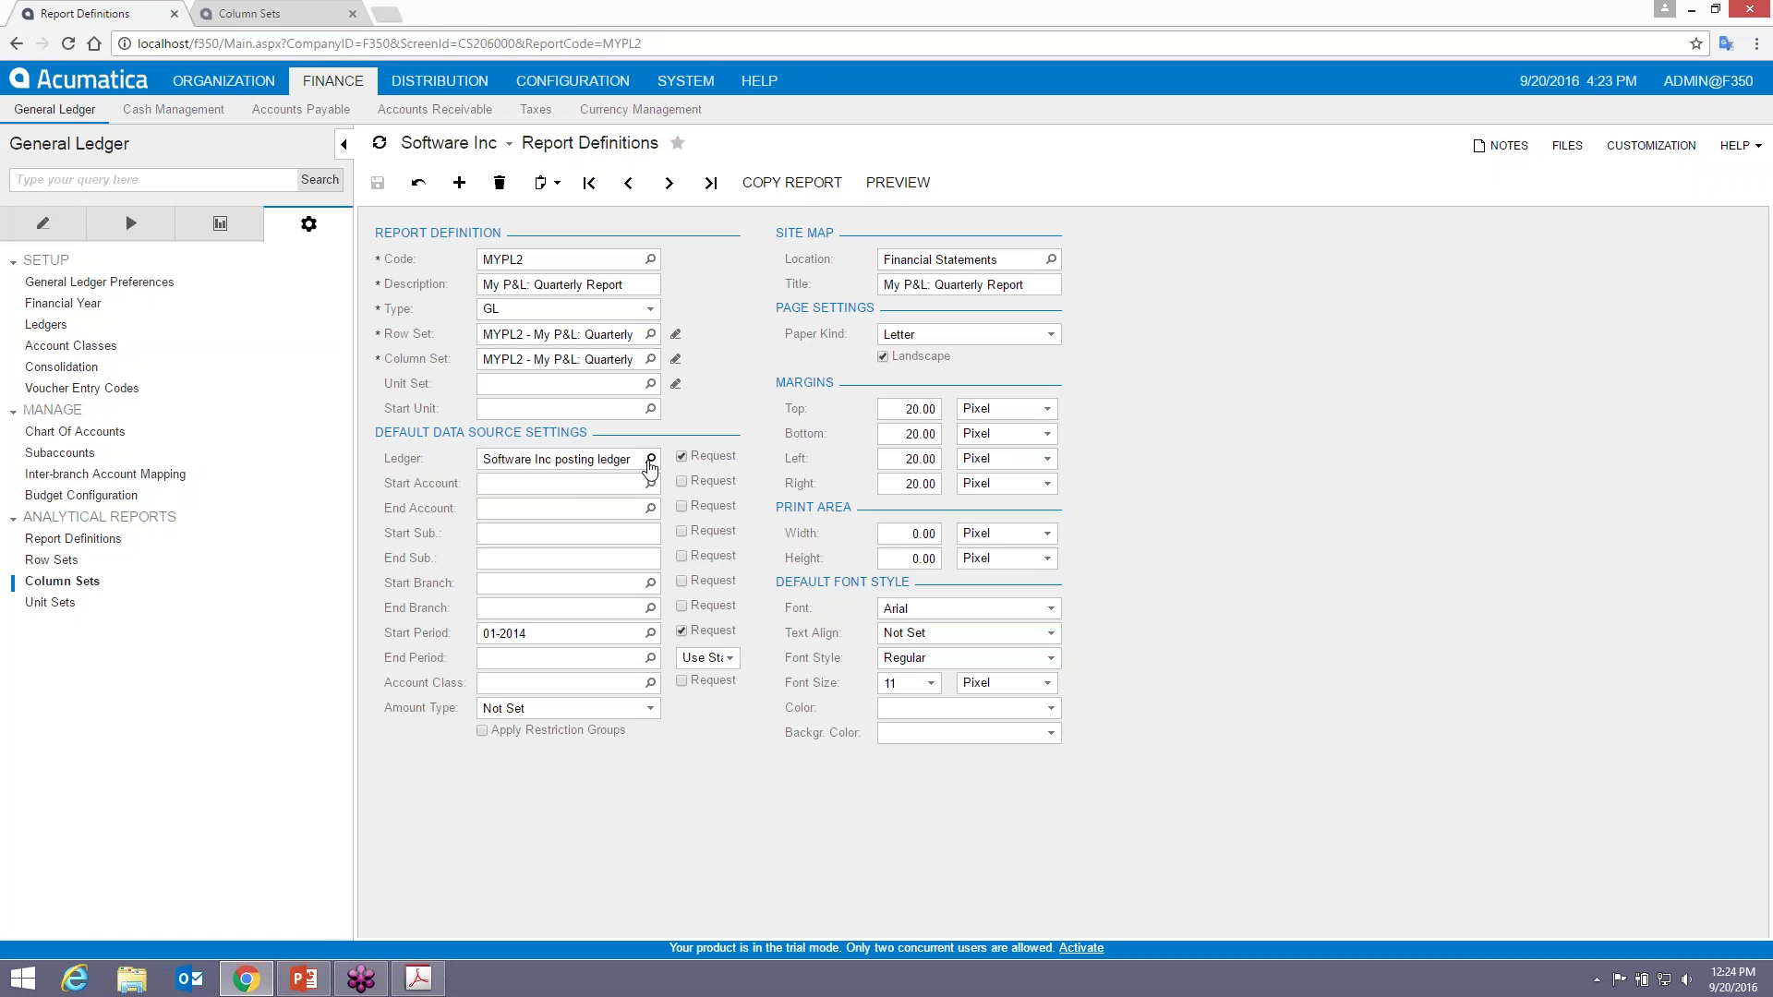
left_click(898, 182)
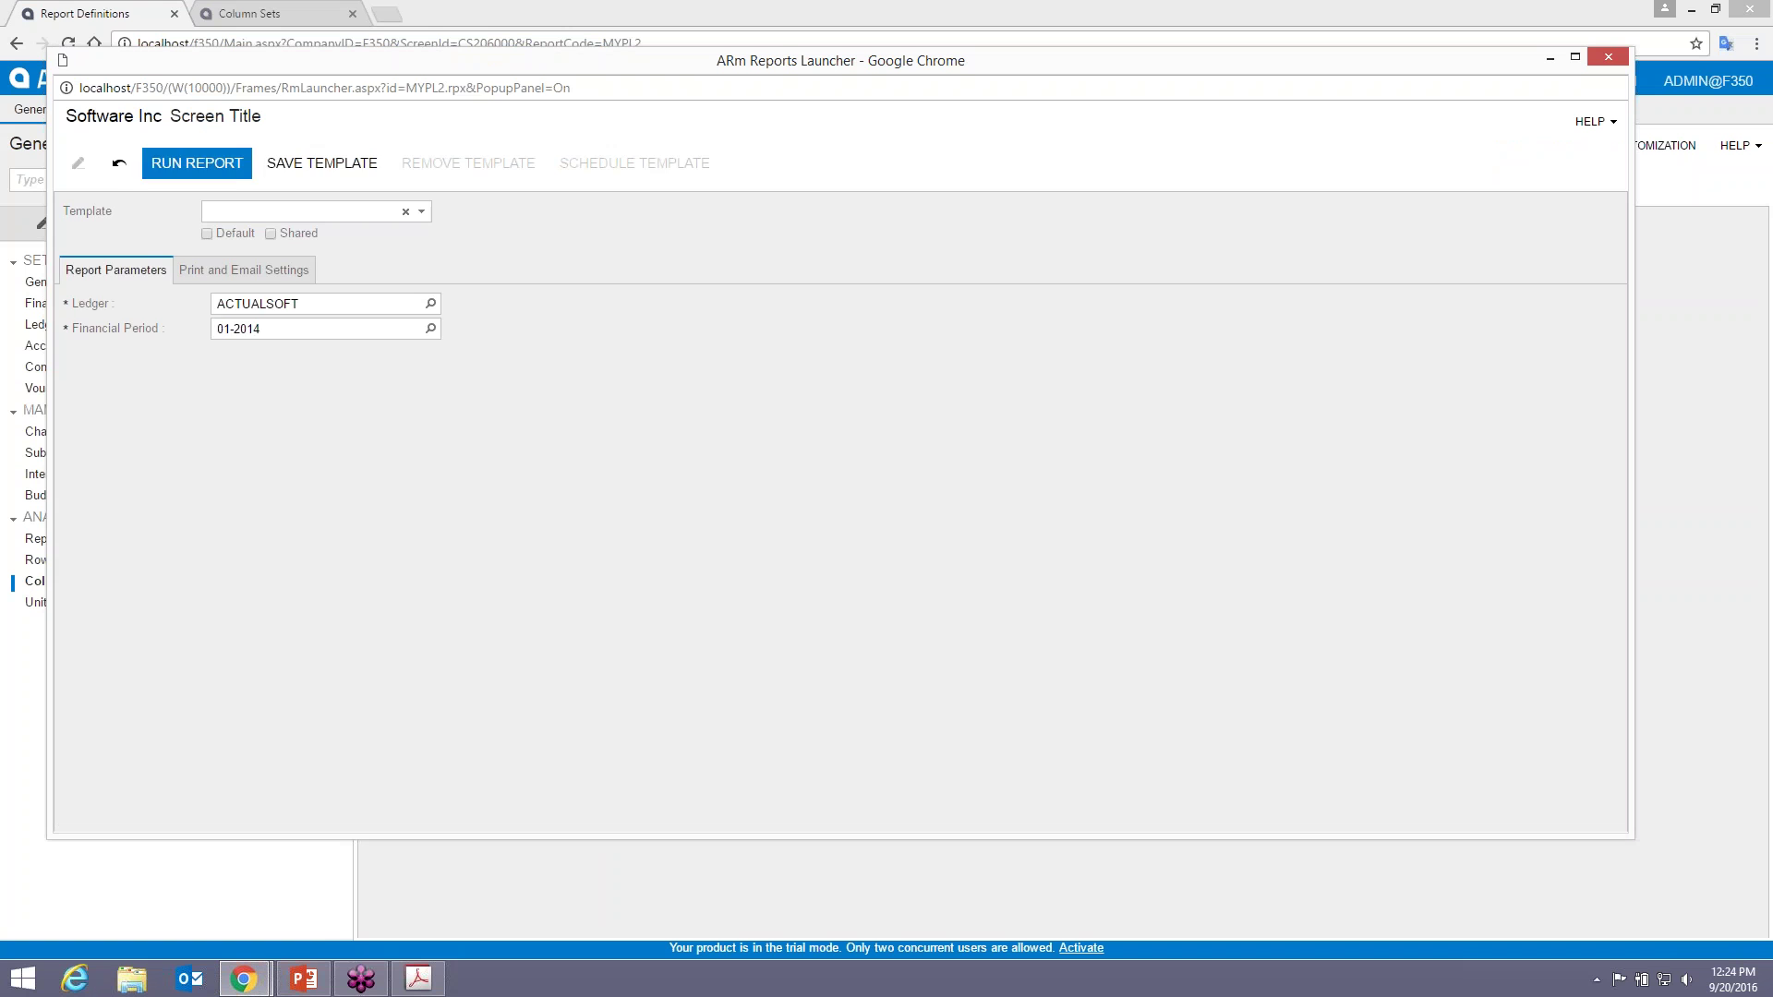
left_click(197, 163)
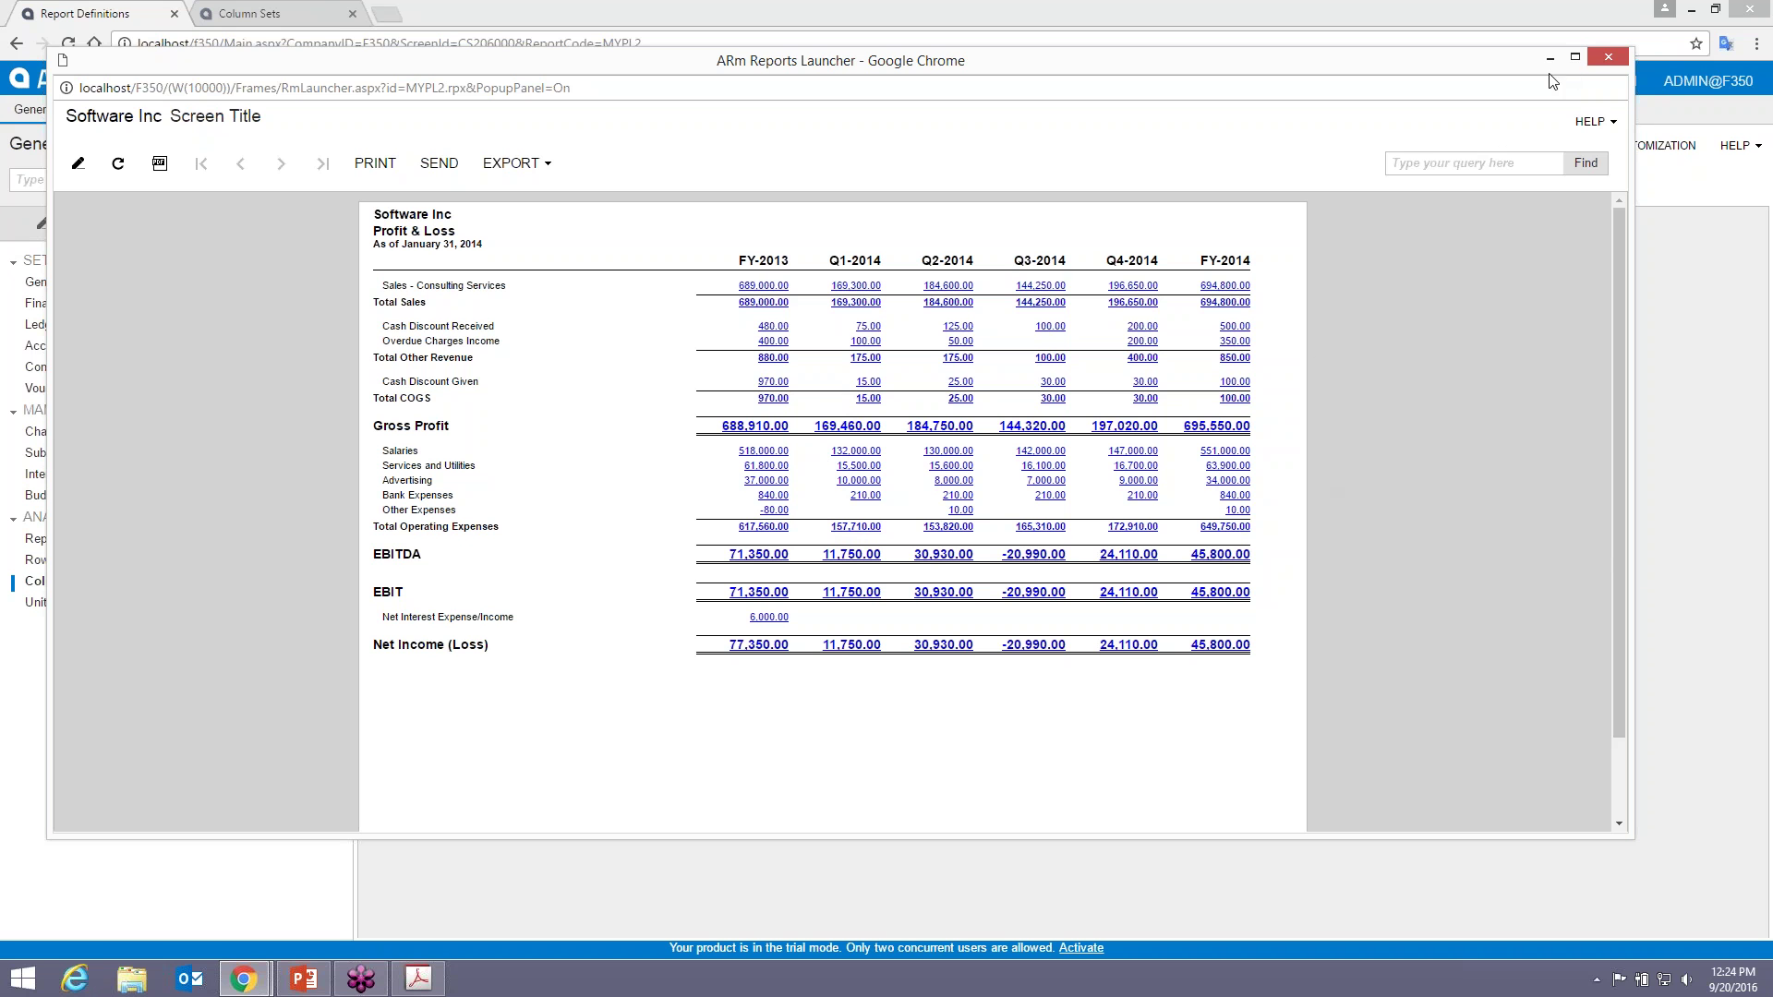
left_click(1608, 57)
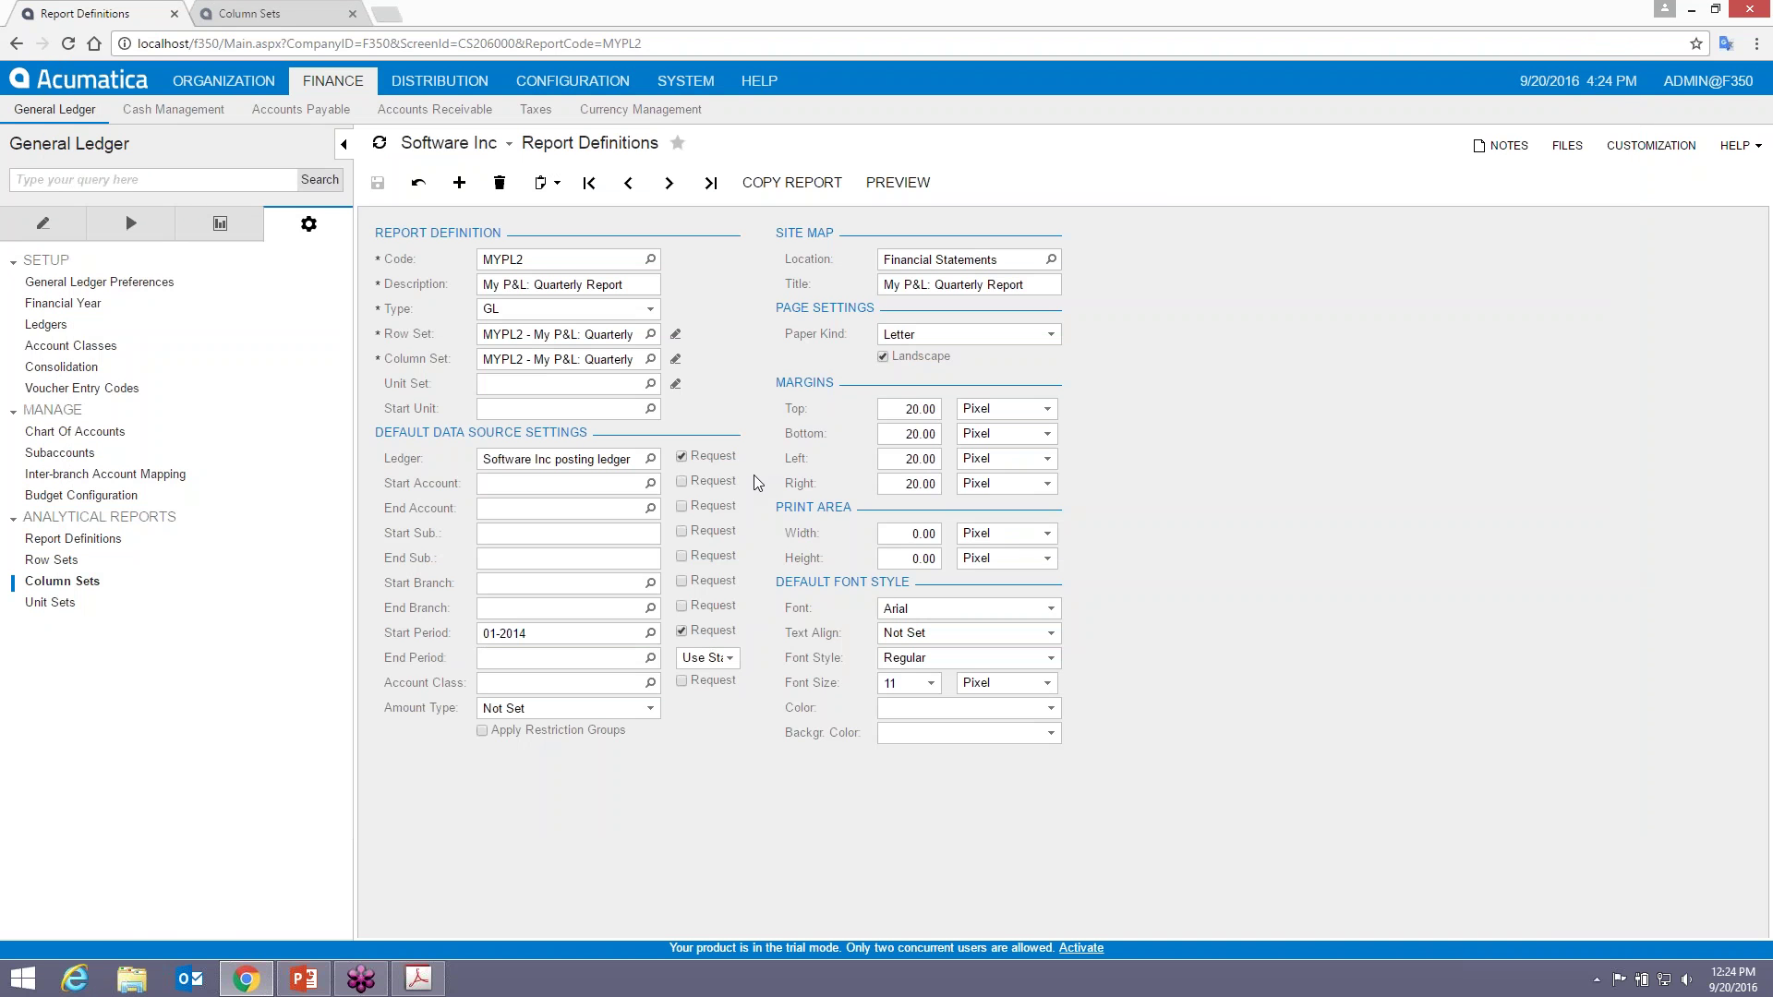
- Open column C's Q1 header formula in the MYPL2 column set's formula editor
left_click(254, 14)
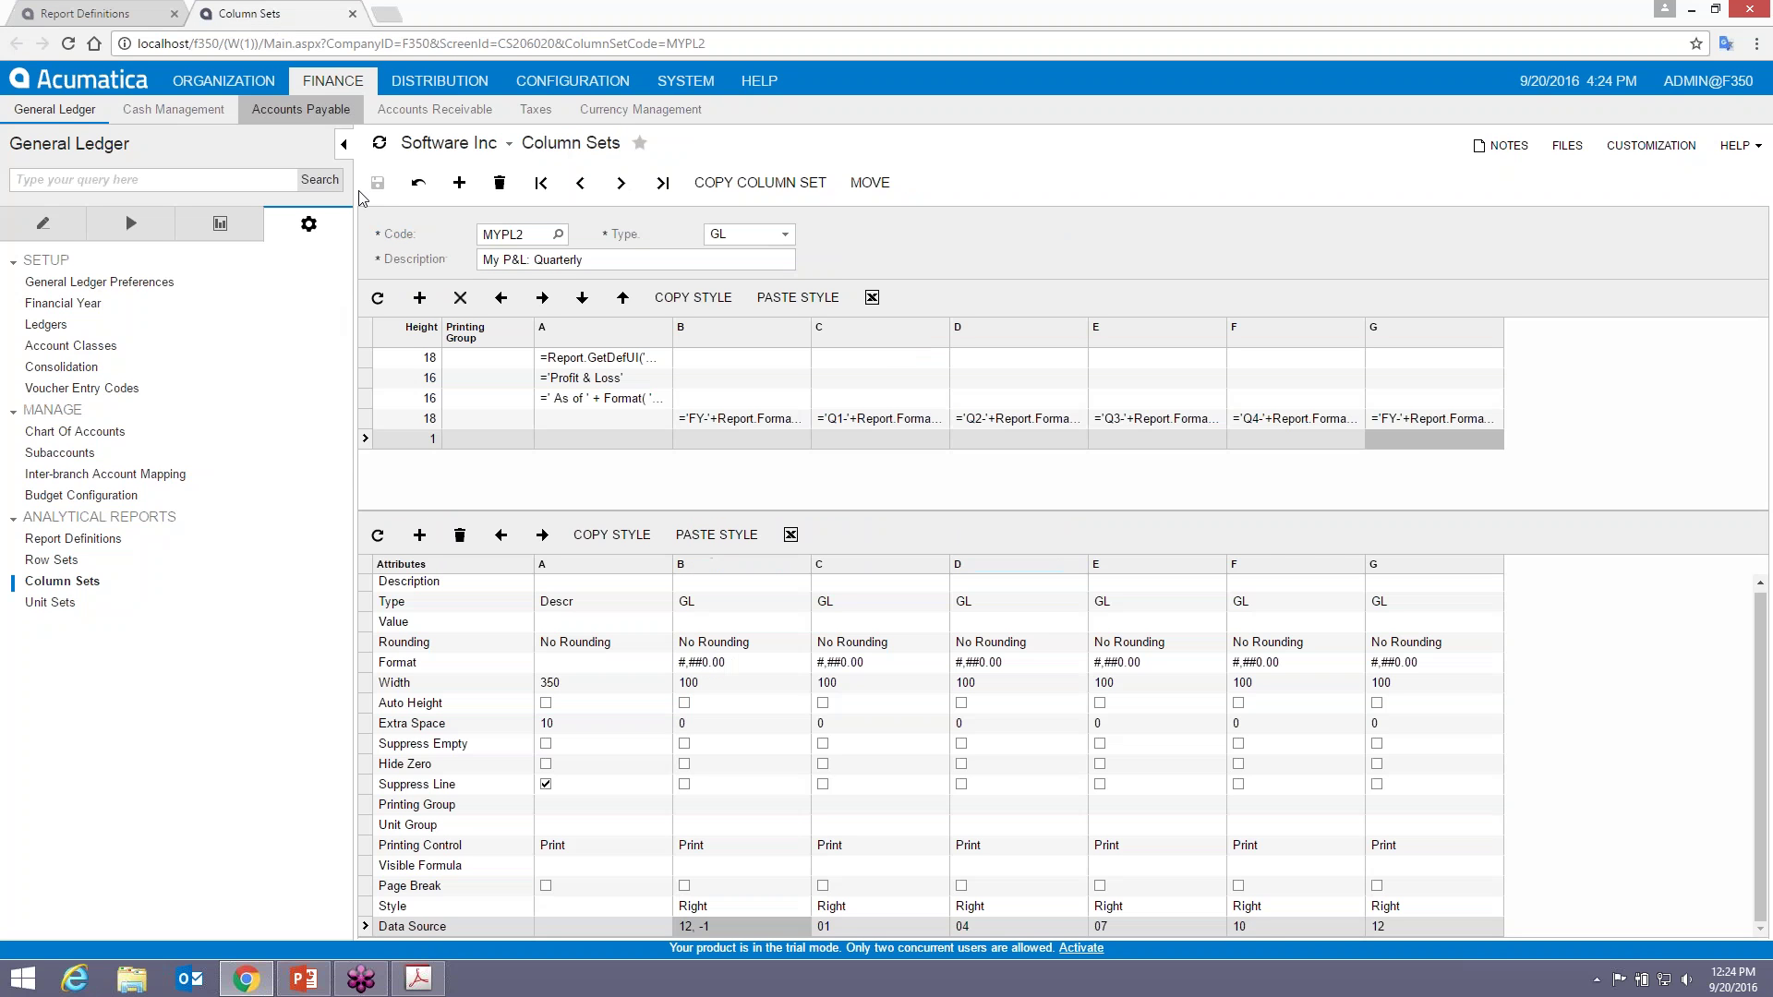
left_click(890, 421)
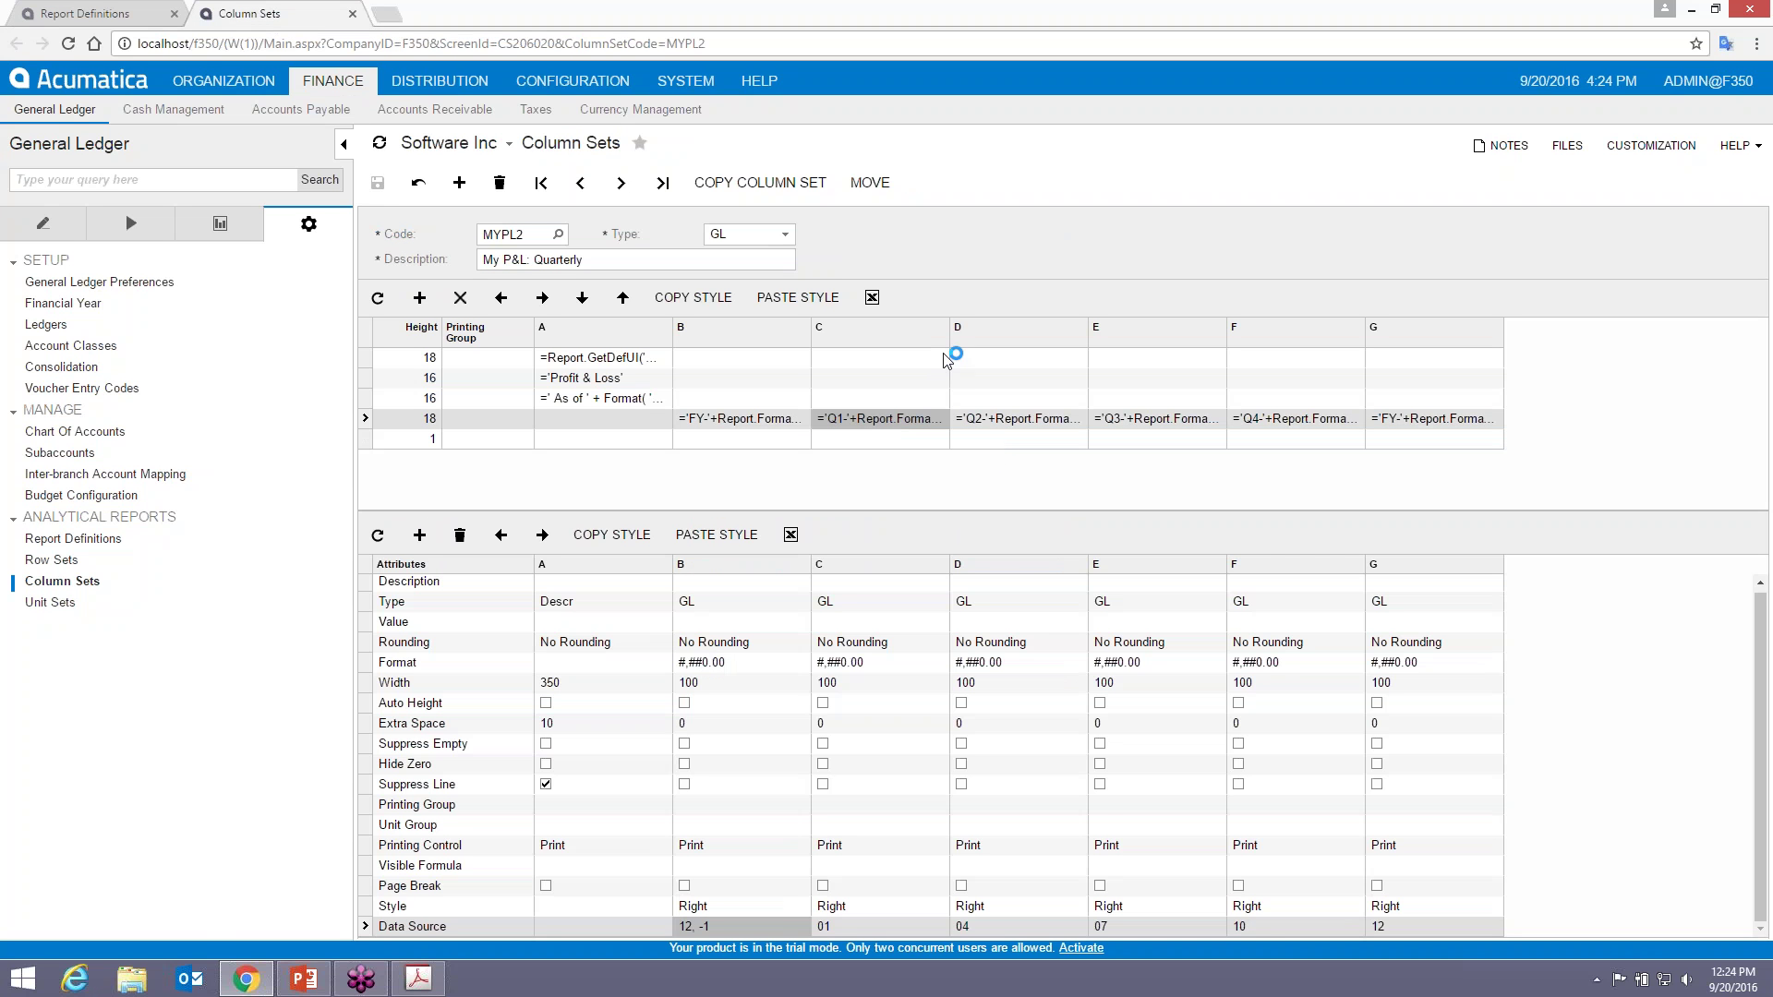
mouse_move(950, 326)
left_mouse_down()
mouse_move(1022, 326)
mouse_move(948, 326)
left_mouse_up()
left_click(926, 428)
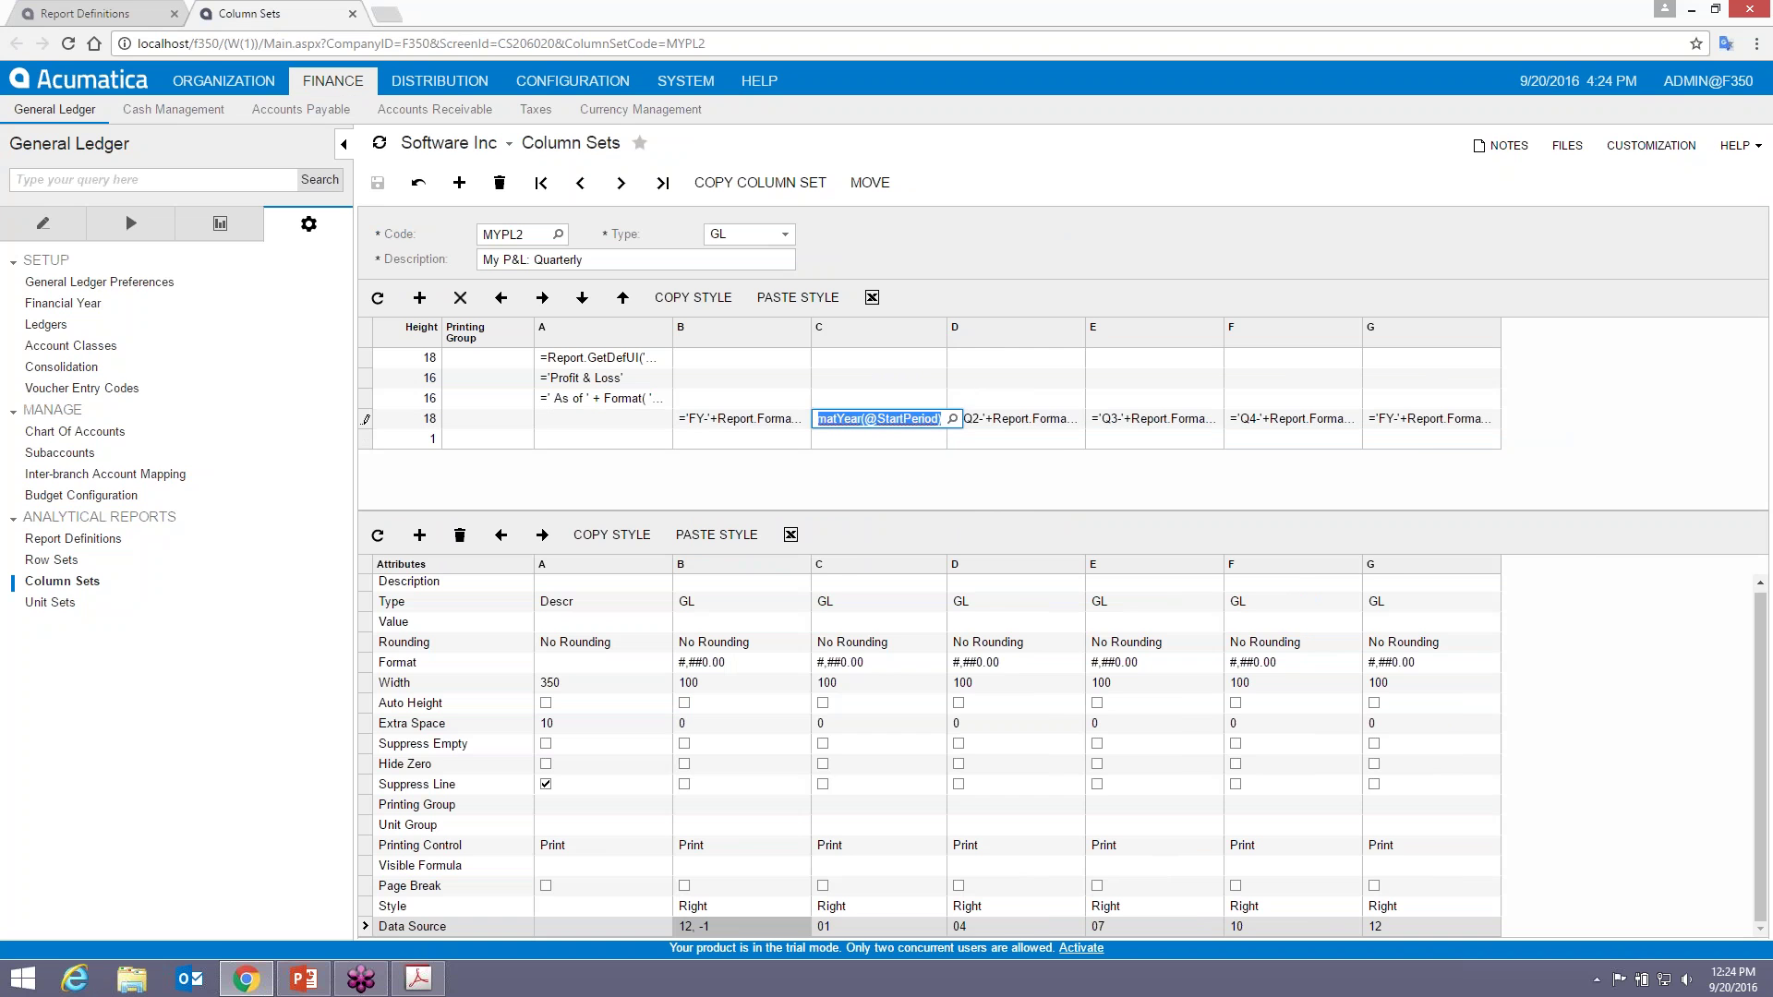
left_click(952, 419)
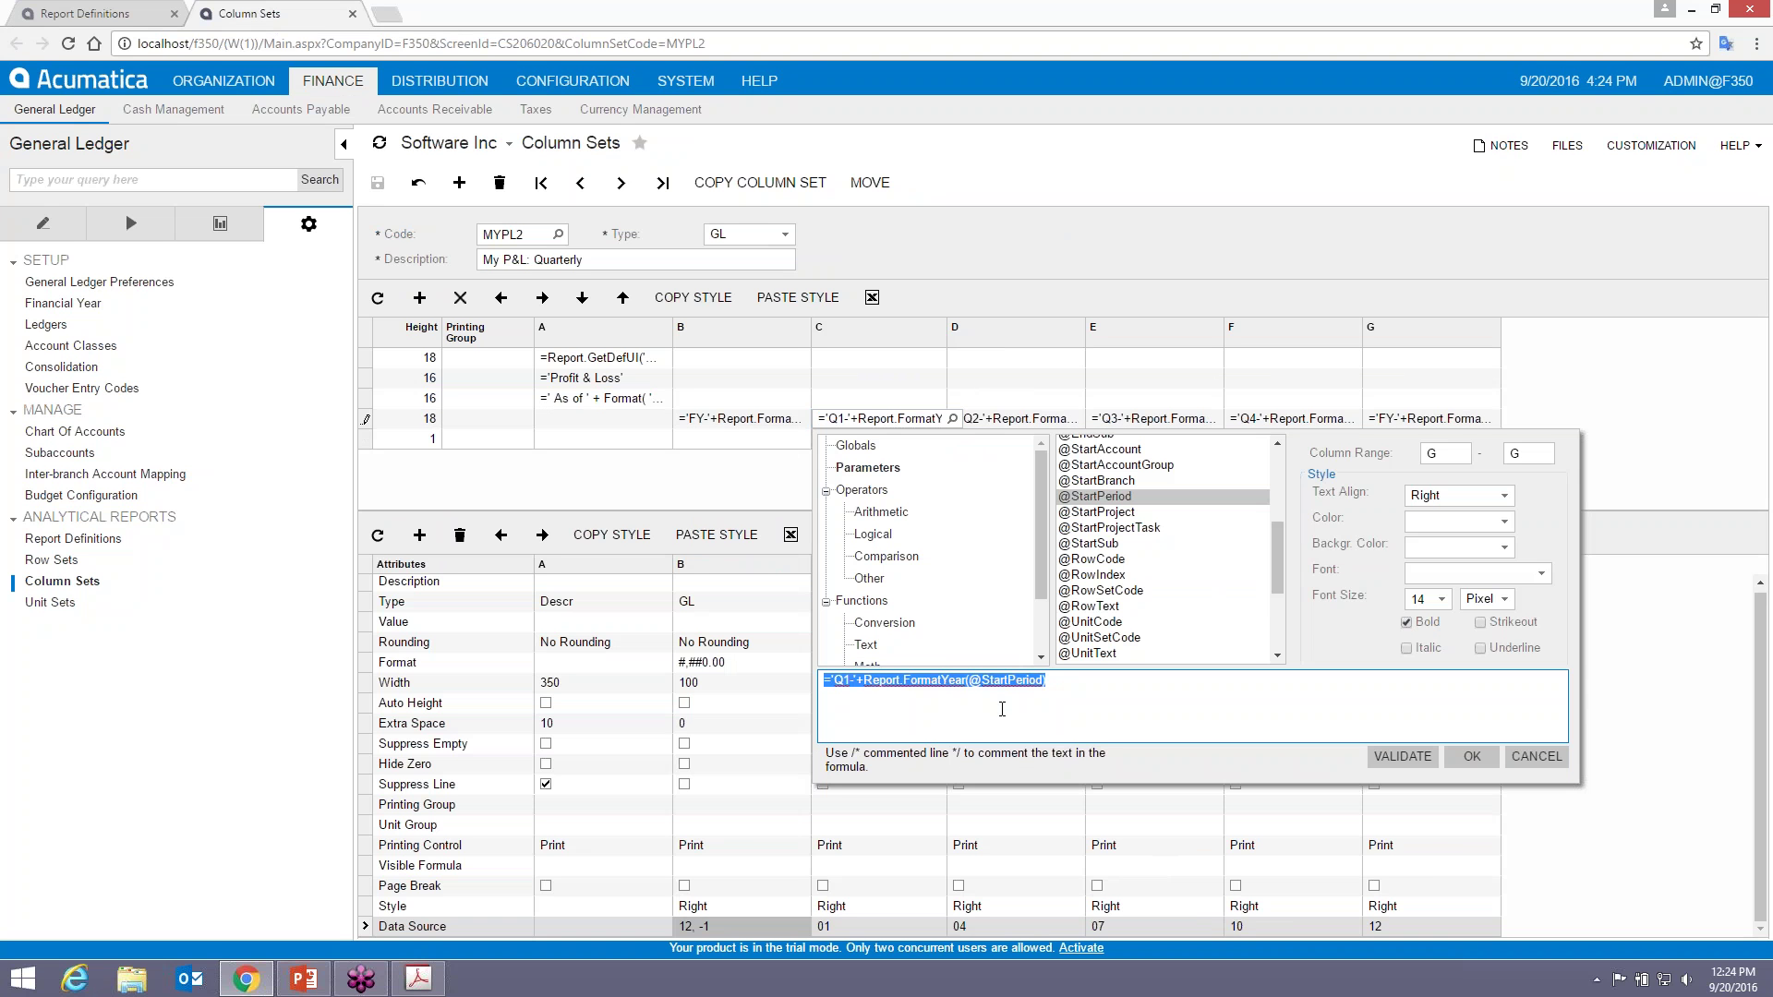
left_click(1089, 687)
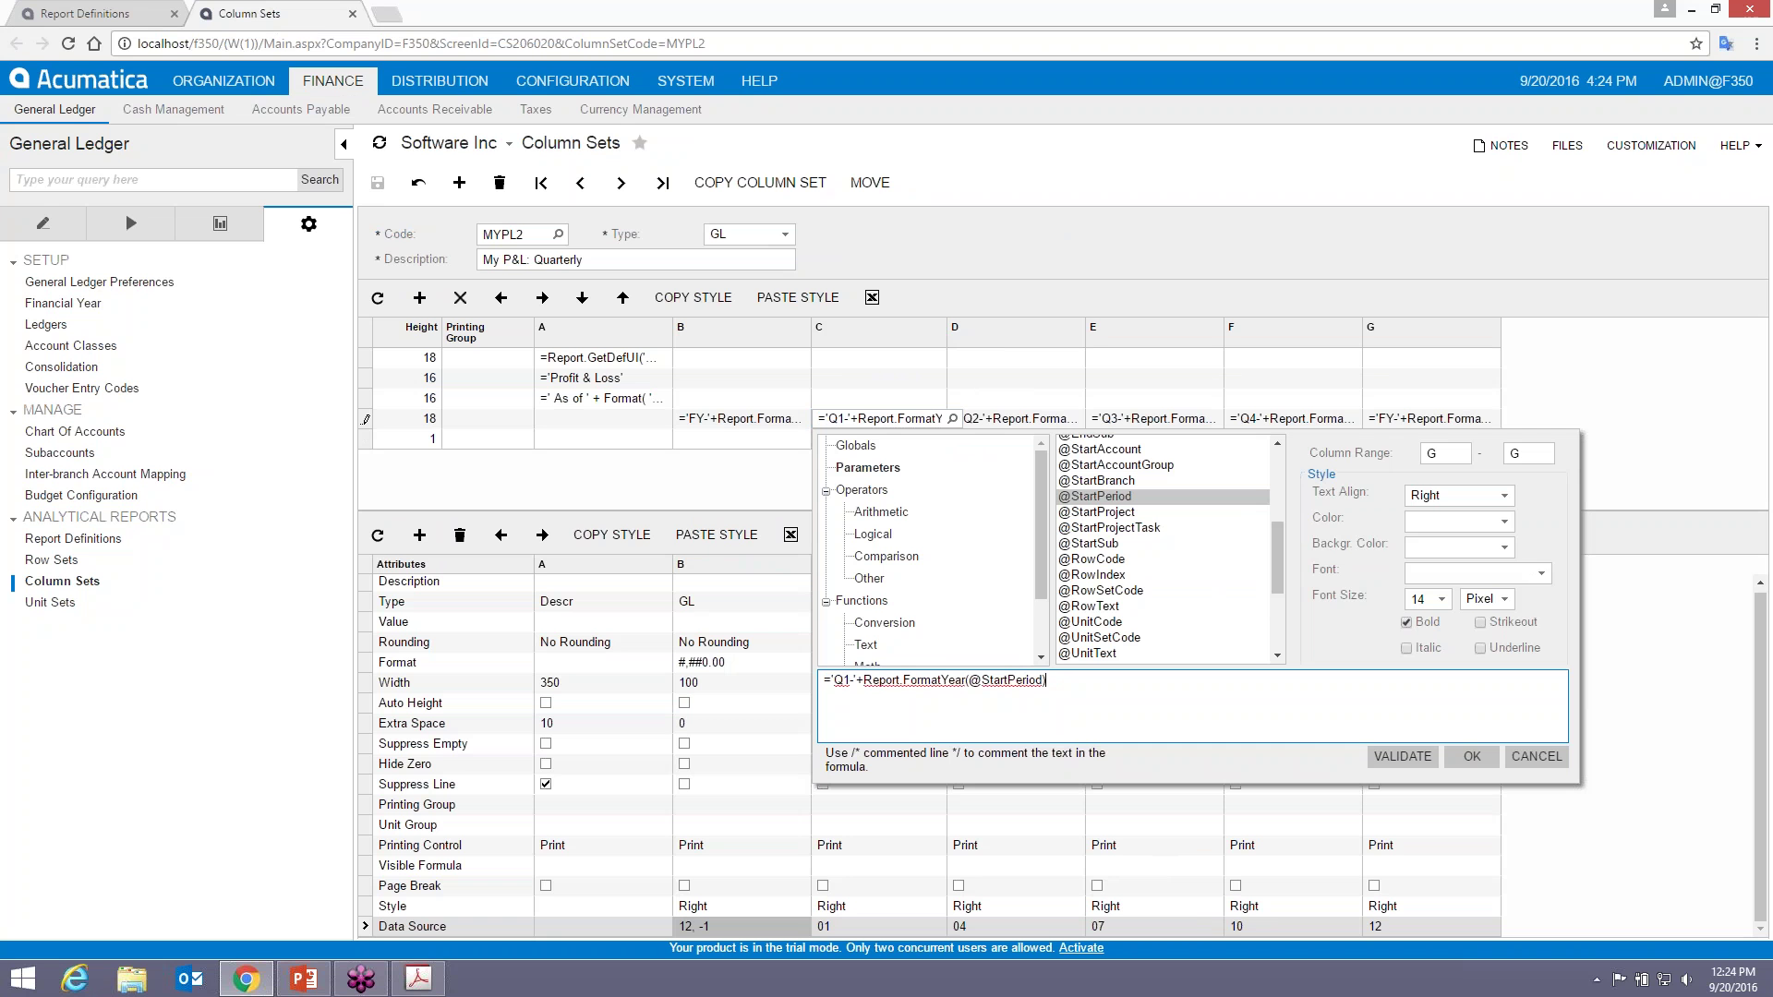
key("alt+Tab")
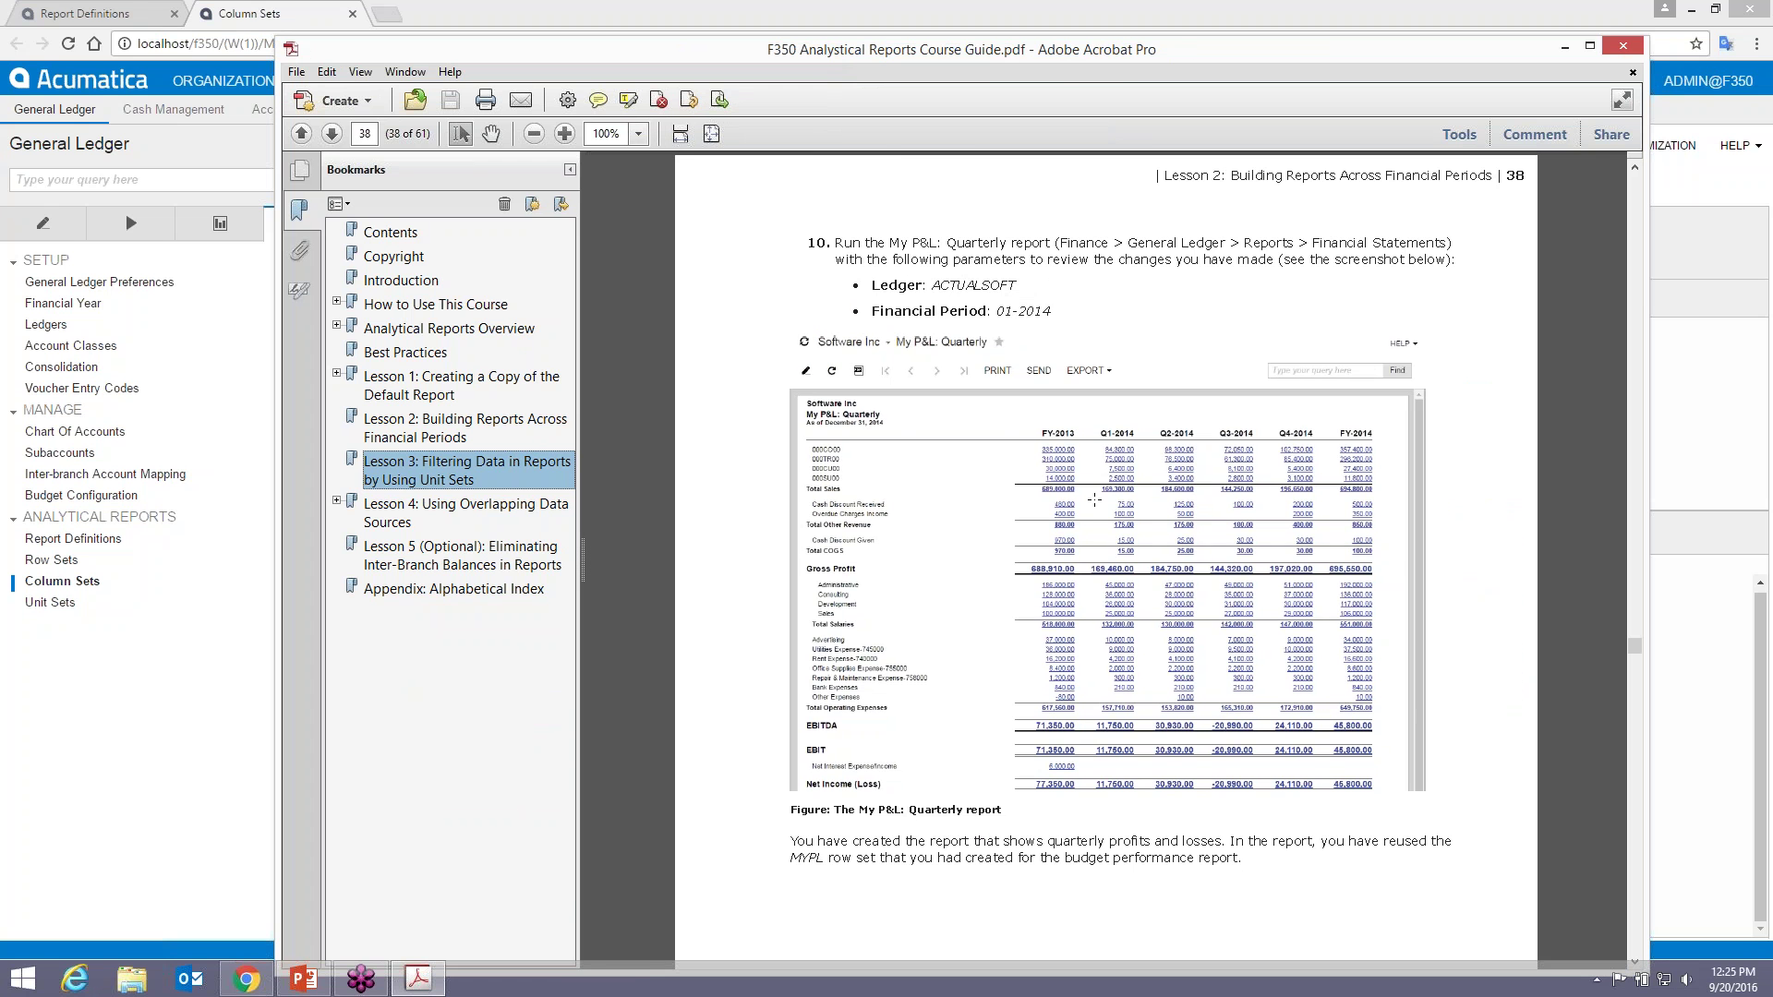
- Locate step 8's Q3 header formula on page 37 and move the guide aside
scroll(1094, 499, "up", 3)
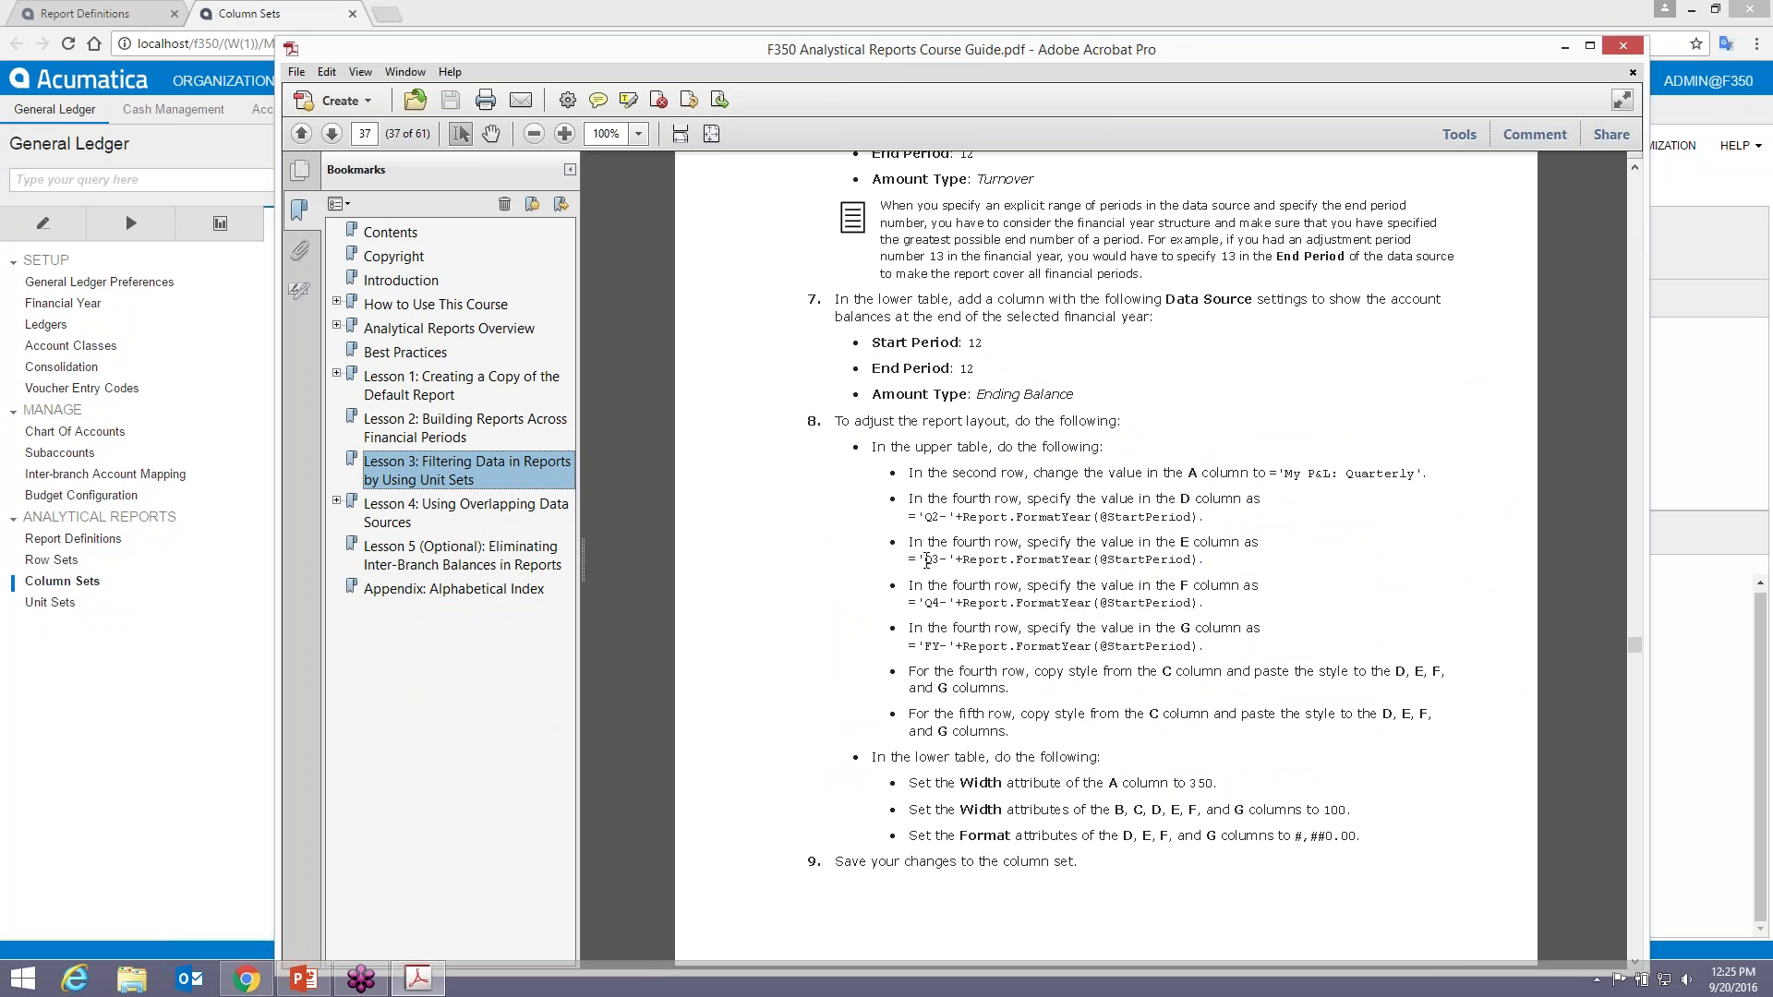
left_click_drag(927, 560, 1199, 560)
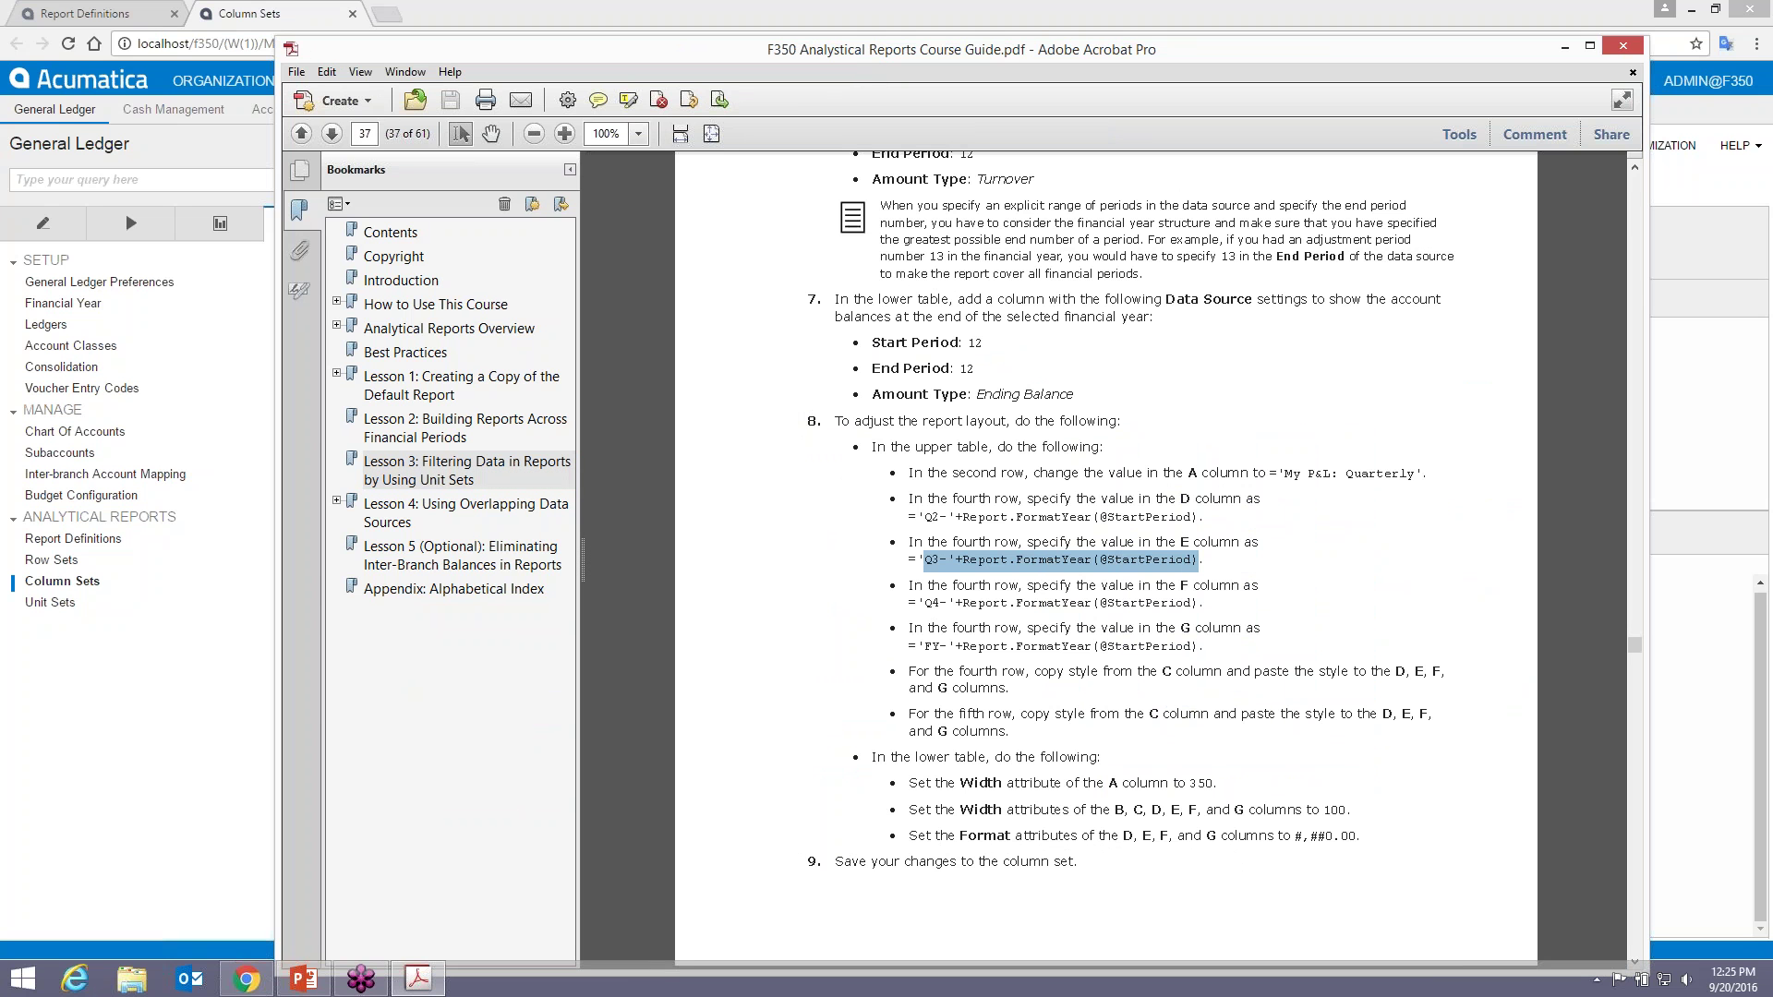
left_click(533, 134)
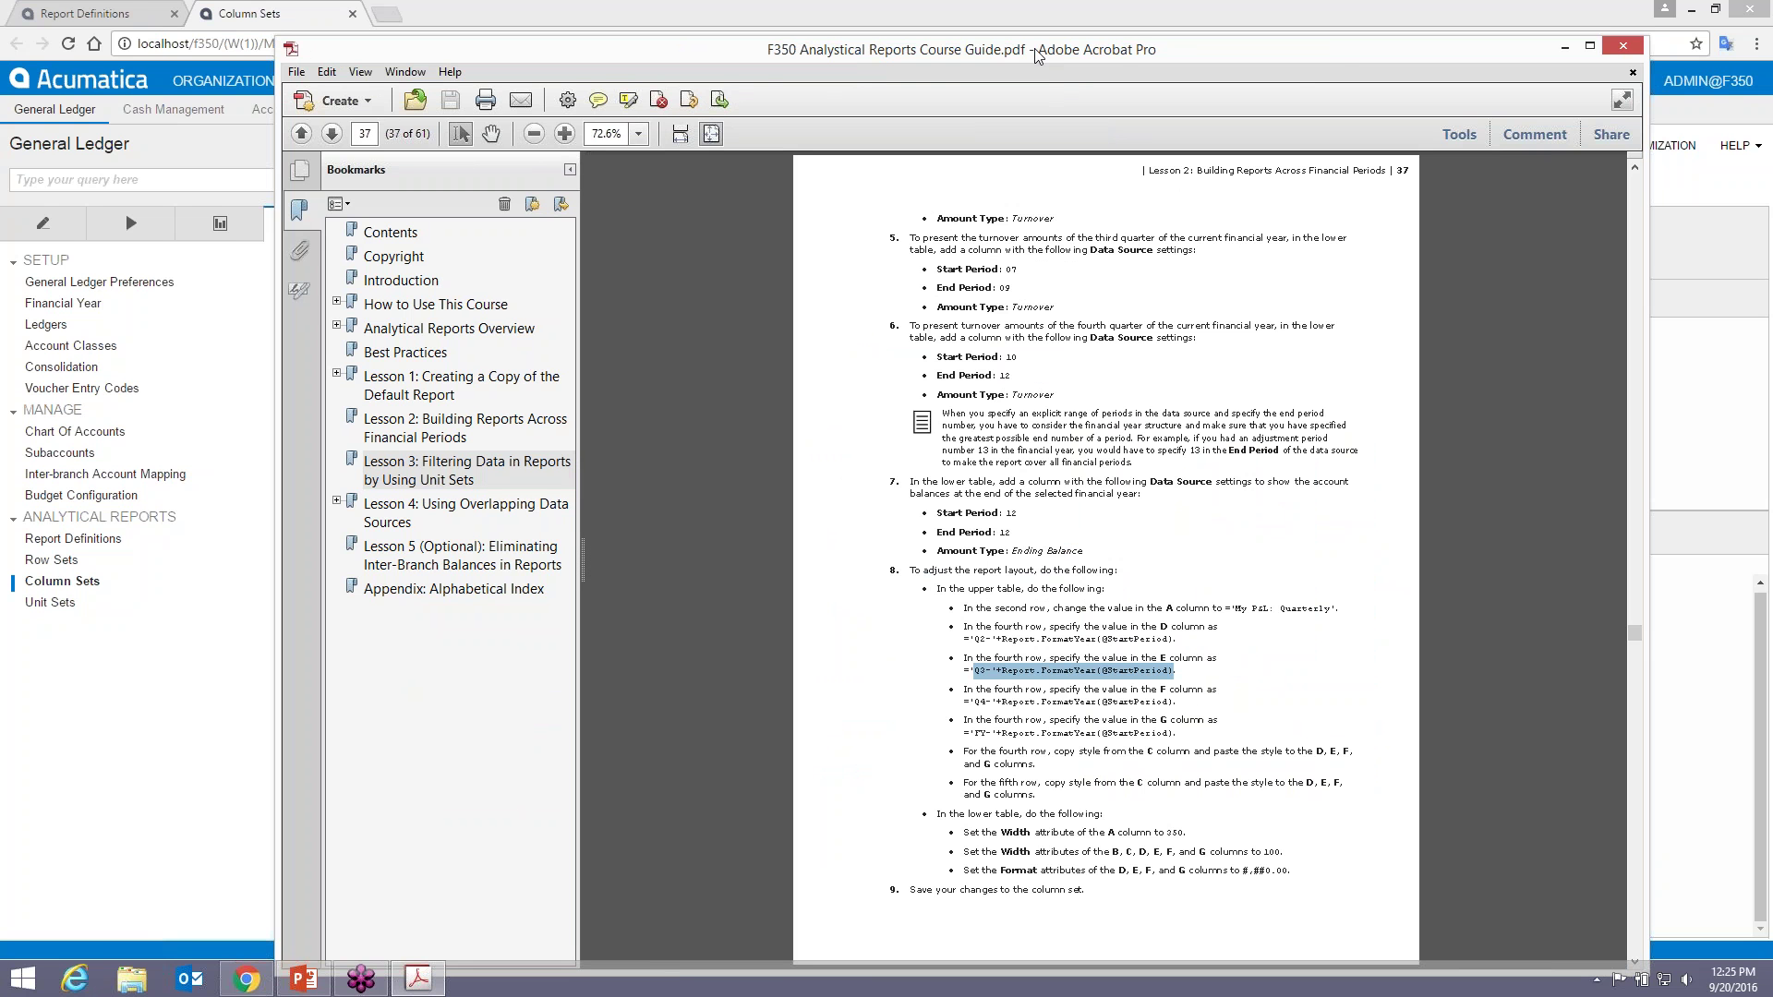
left_click_drag(1038, 55, 1772, 51)
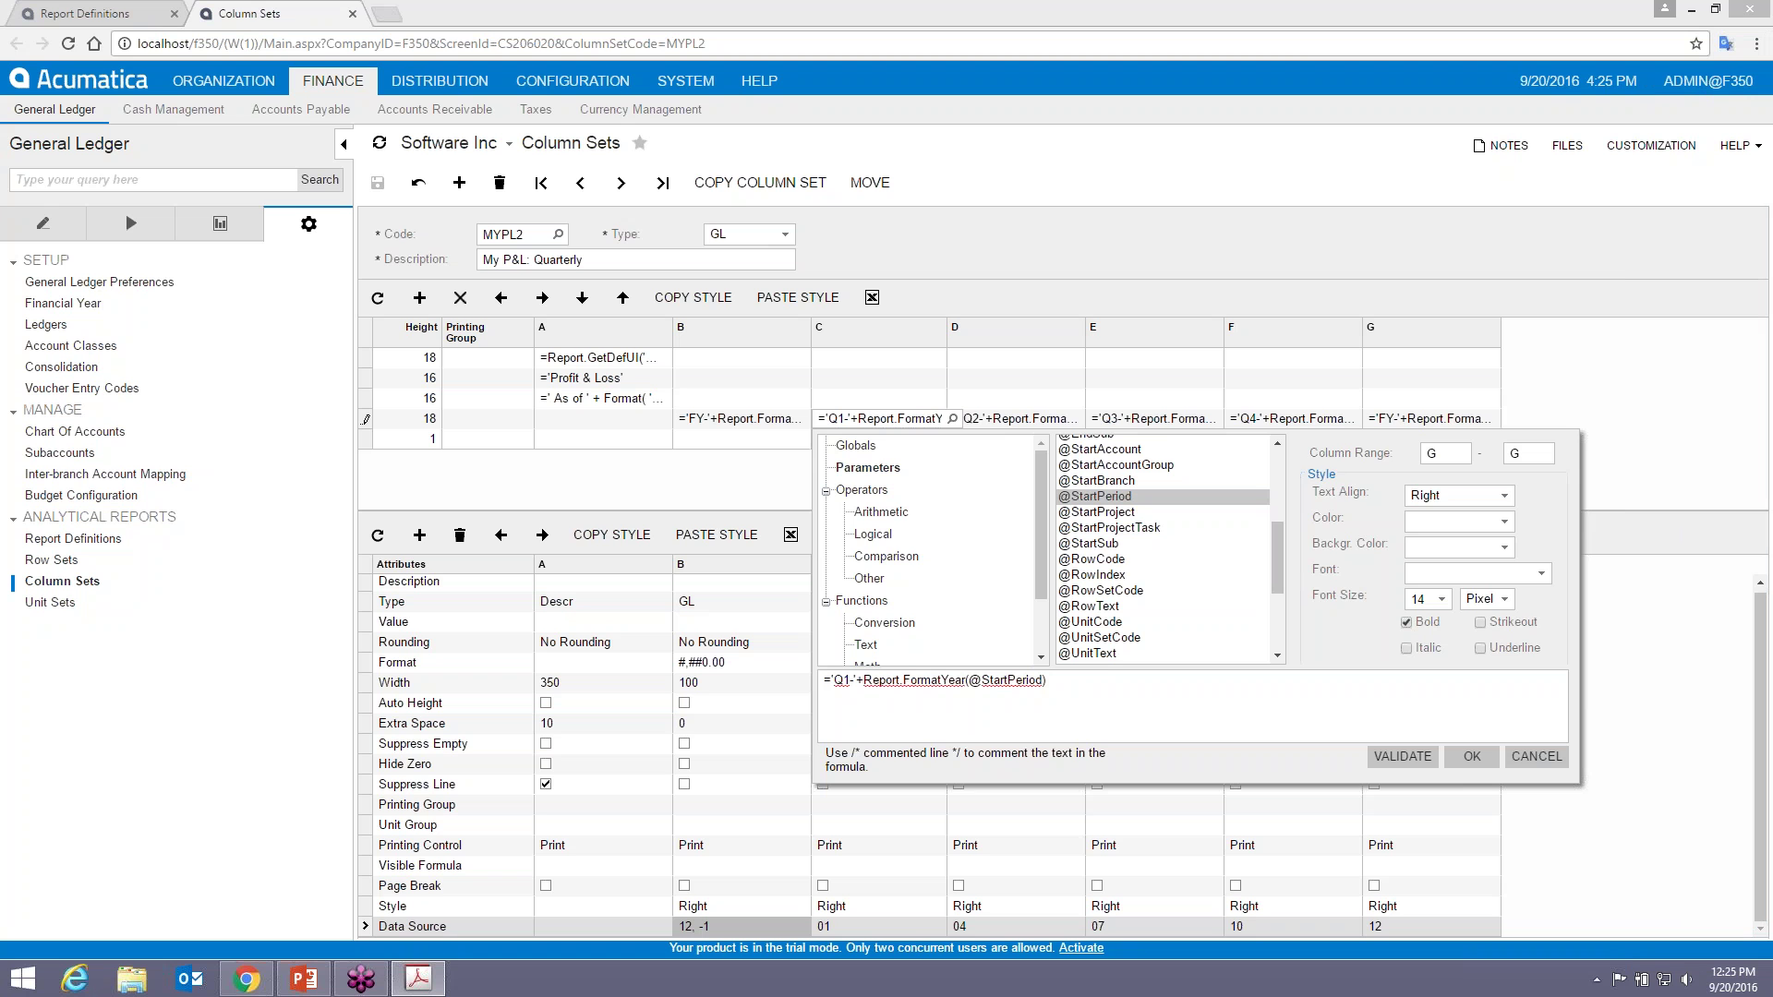
- Cancel the formula editor, leaving column C's Q1 formula as is, and return to the course guide
left_click(1536, 757)
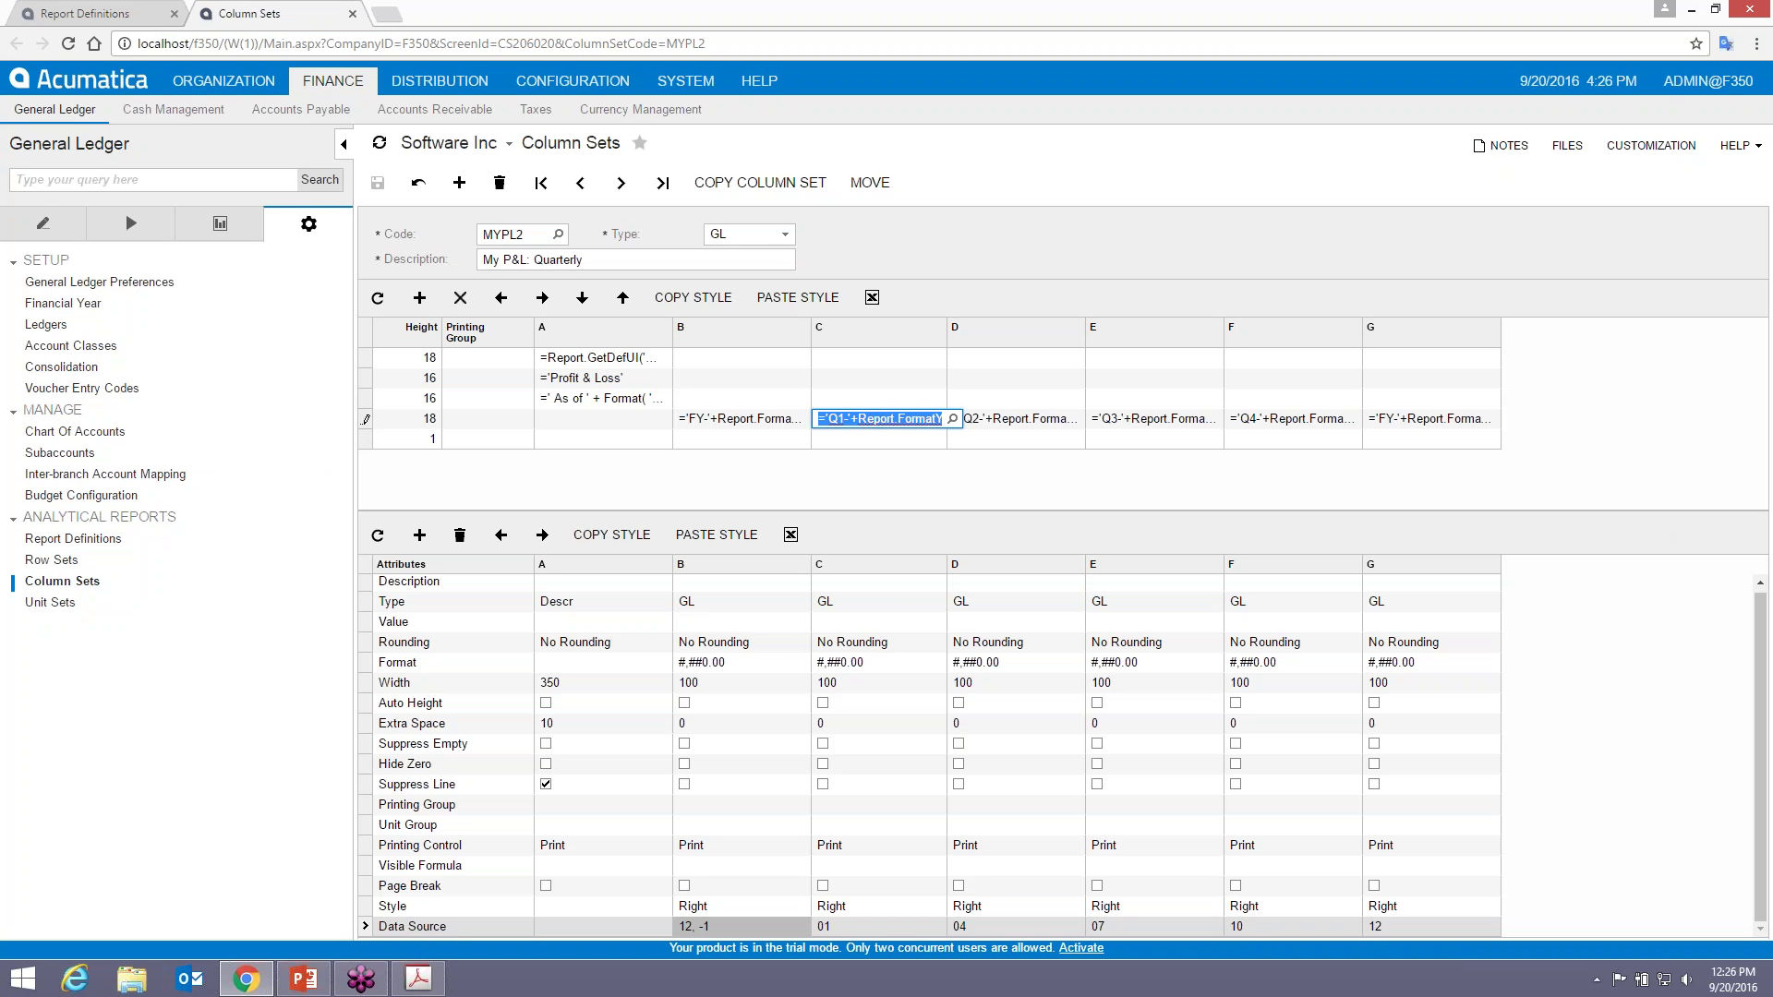
key("alt+Tab")
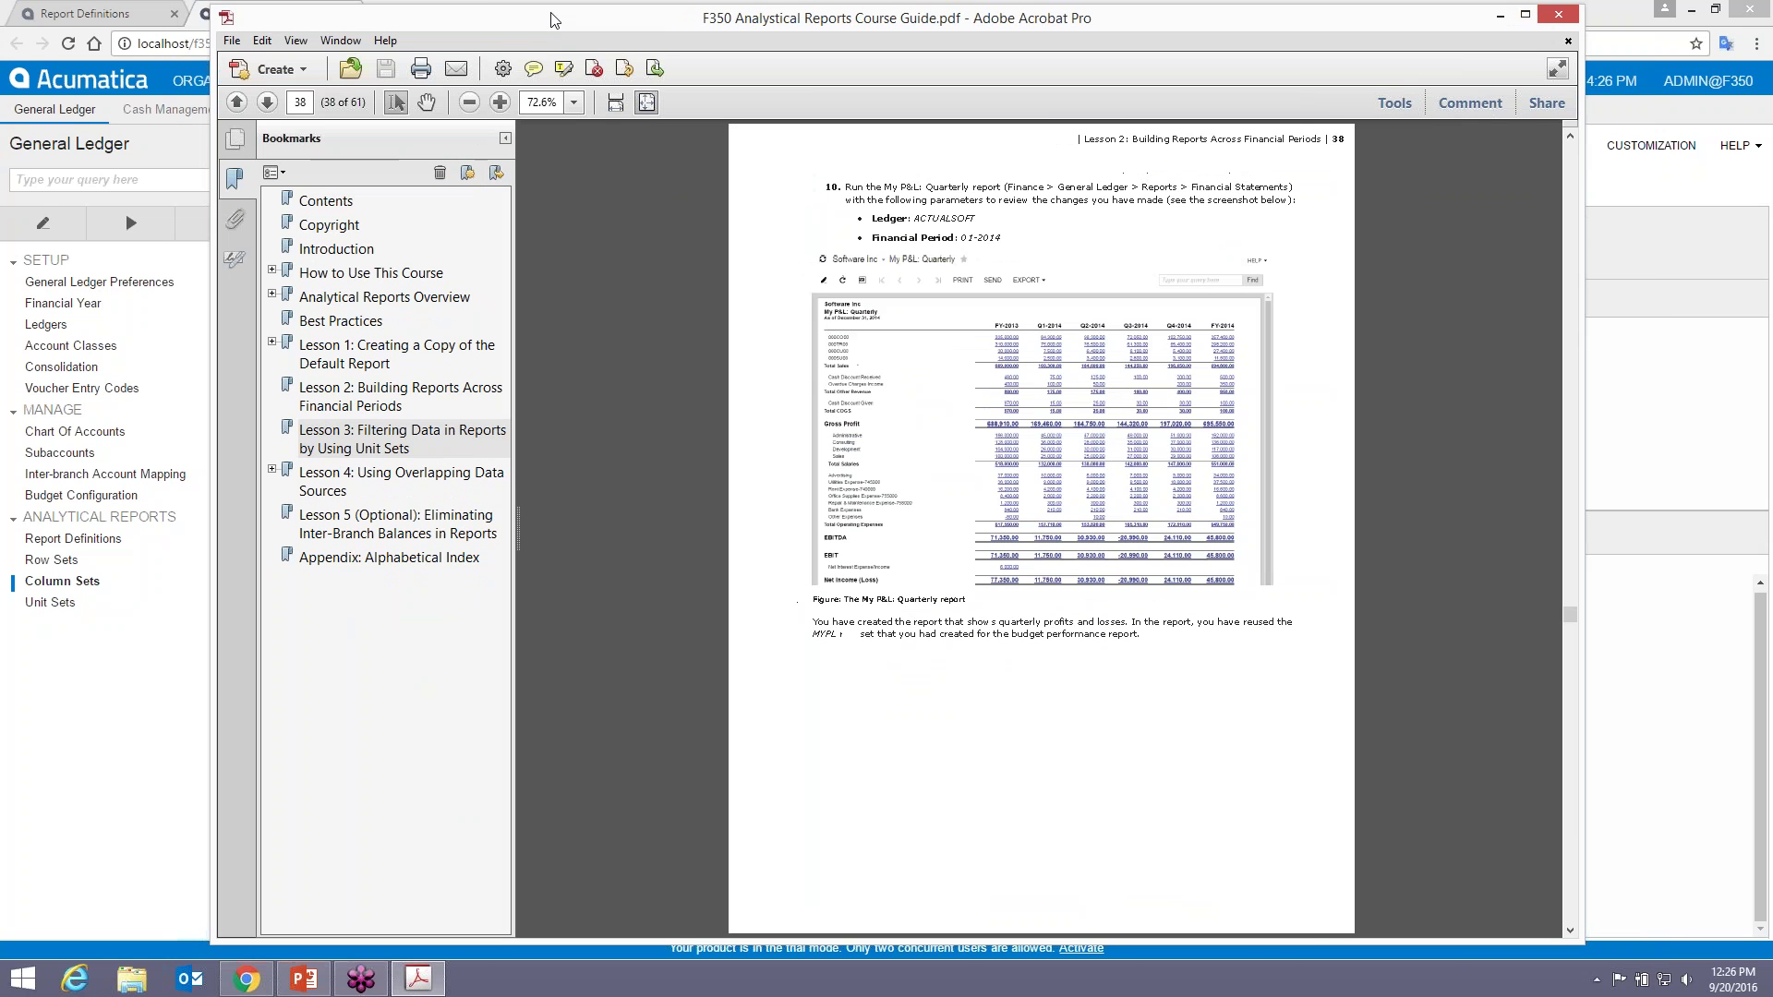
- Jump through the Lesson 4 and Lesson 3 bookmarks to page 39, then drag the guide aside
left_click(328, 478)
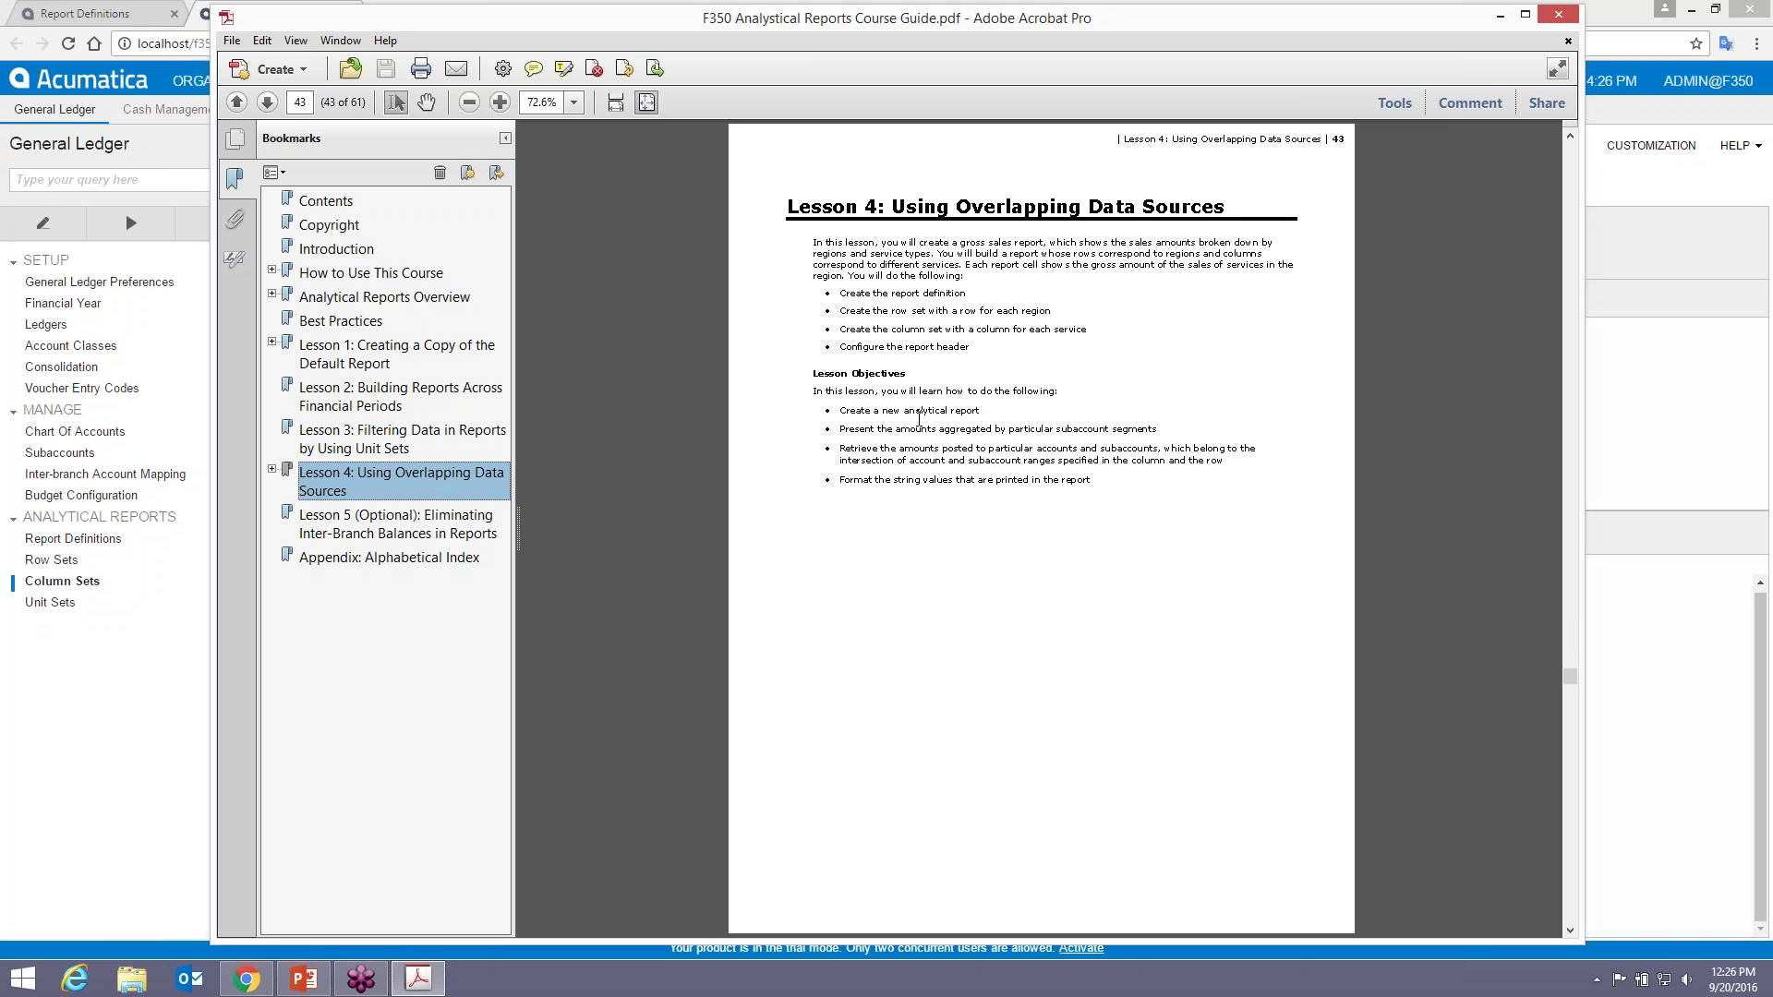
left_click(362, 450)
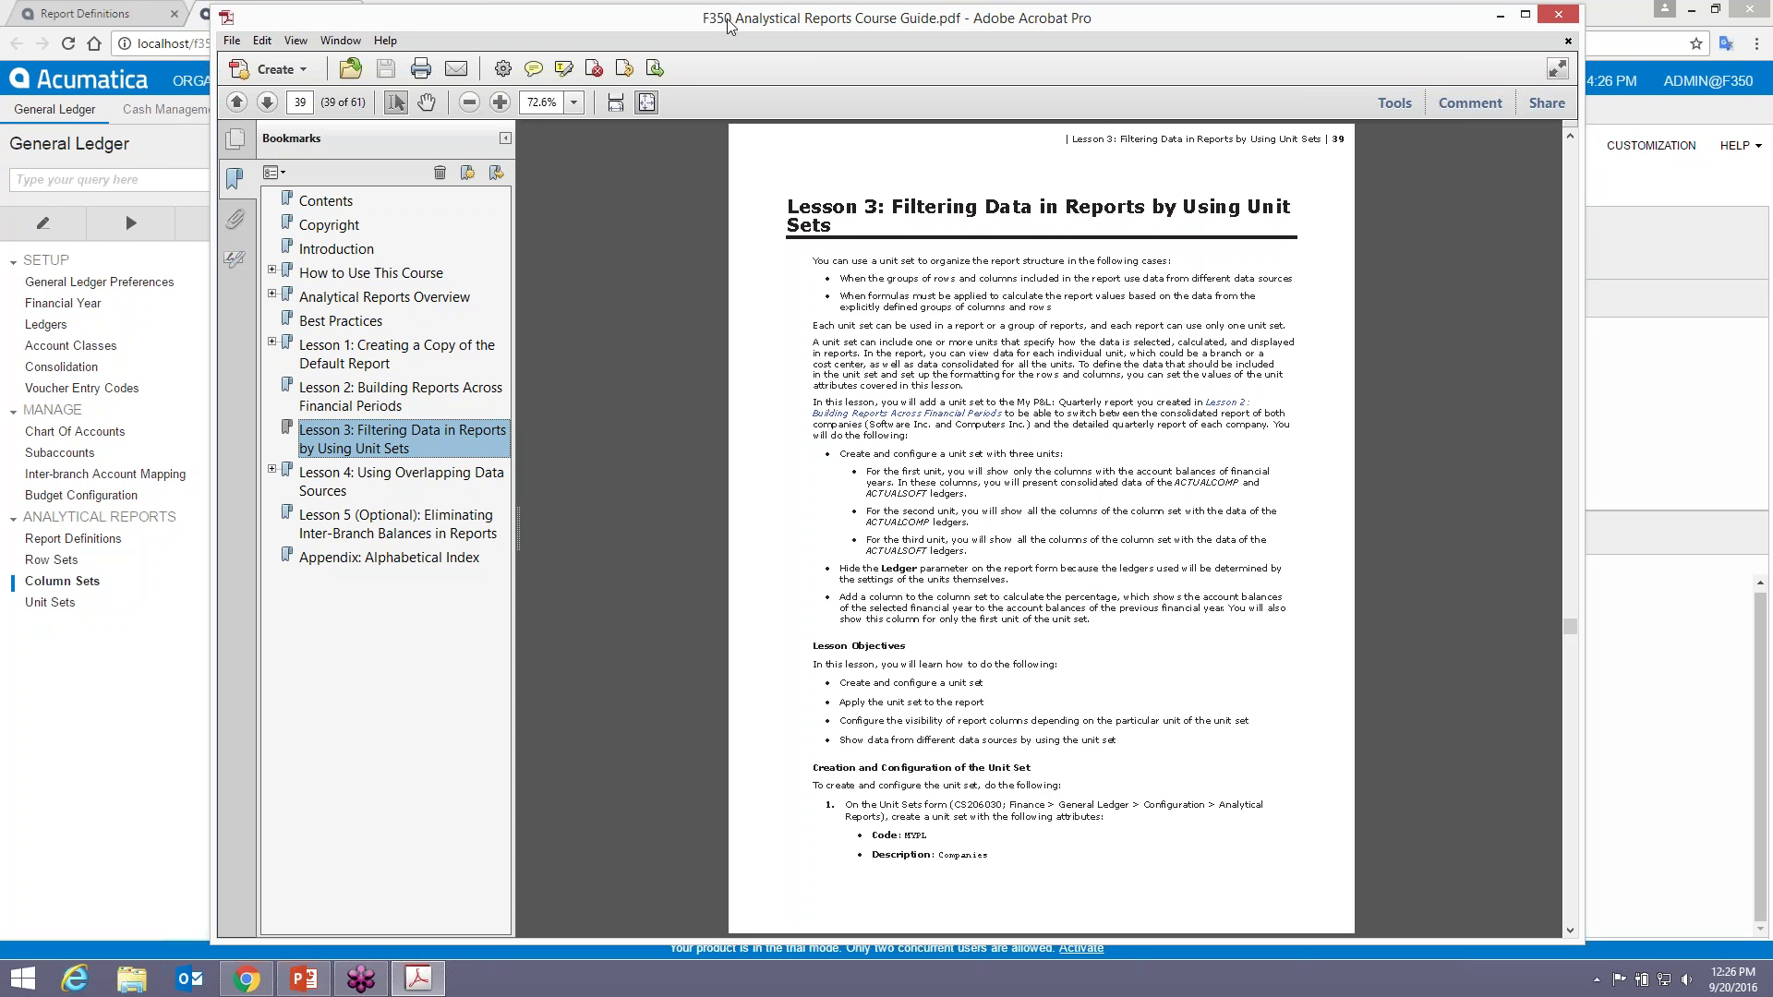
left_click_drag(730, 26, 1772, 37)
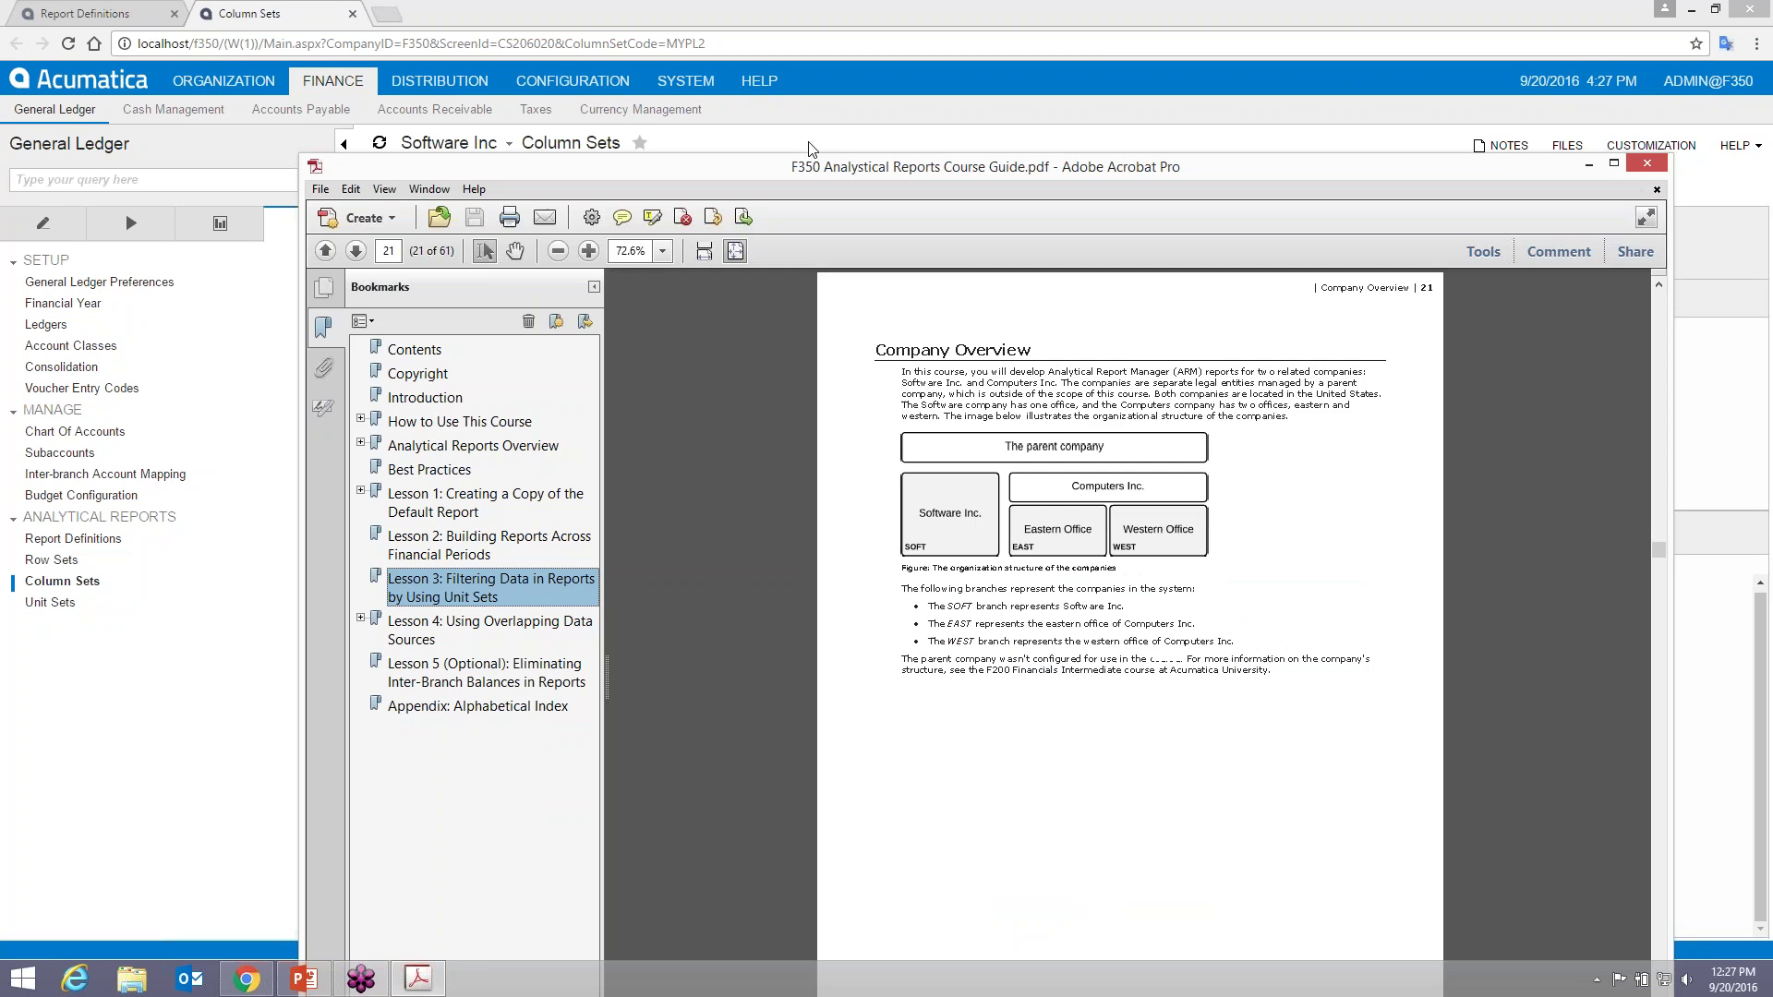
- Maximize the guide to read the page 21 Company Overview, then restore it to a smaller window
left_click_drag(924, 152, 796, 13)
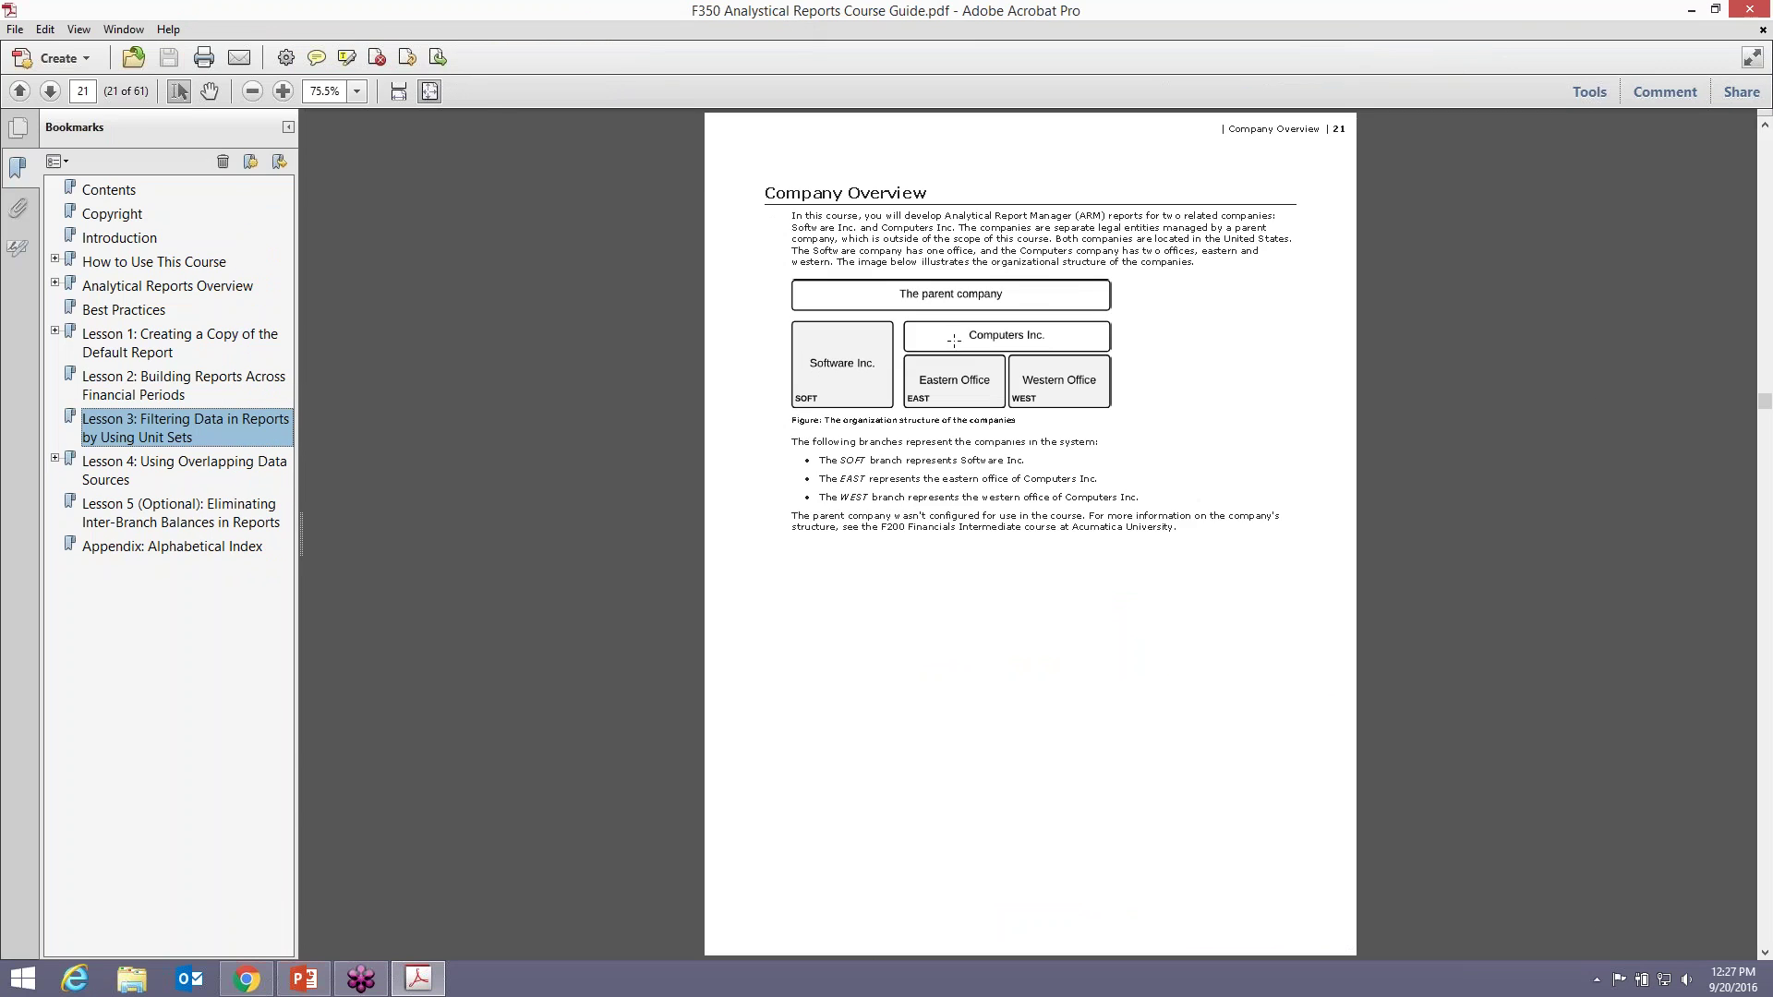
left_click(1715, 10)
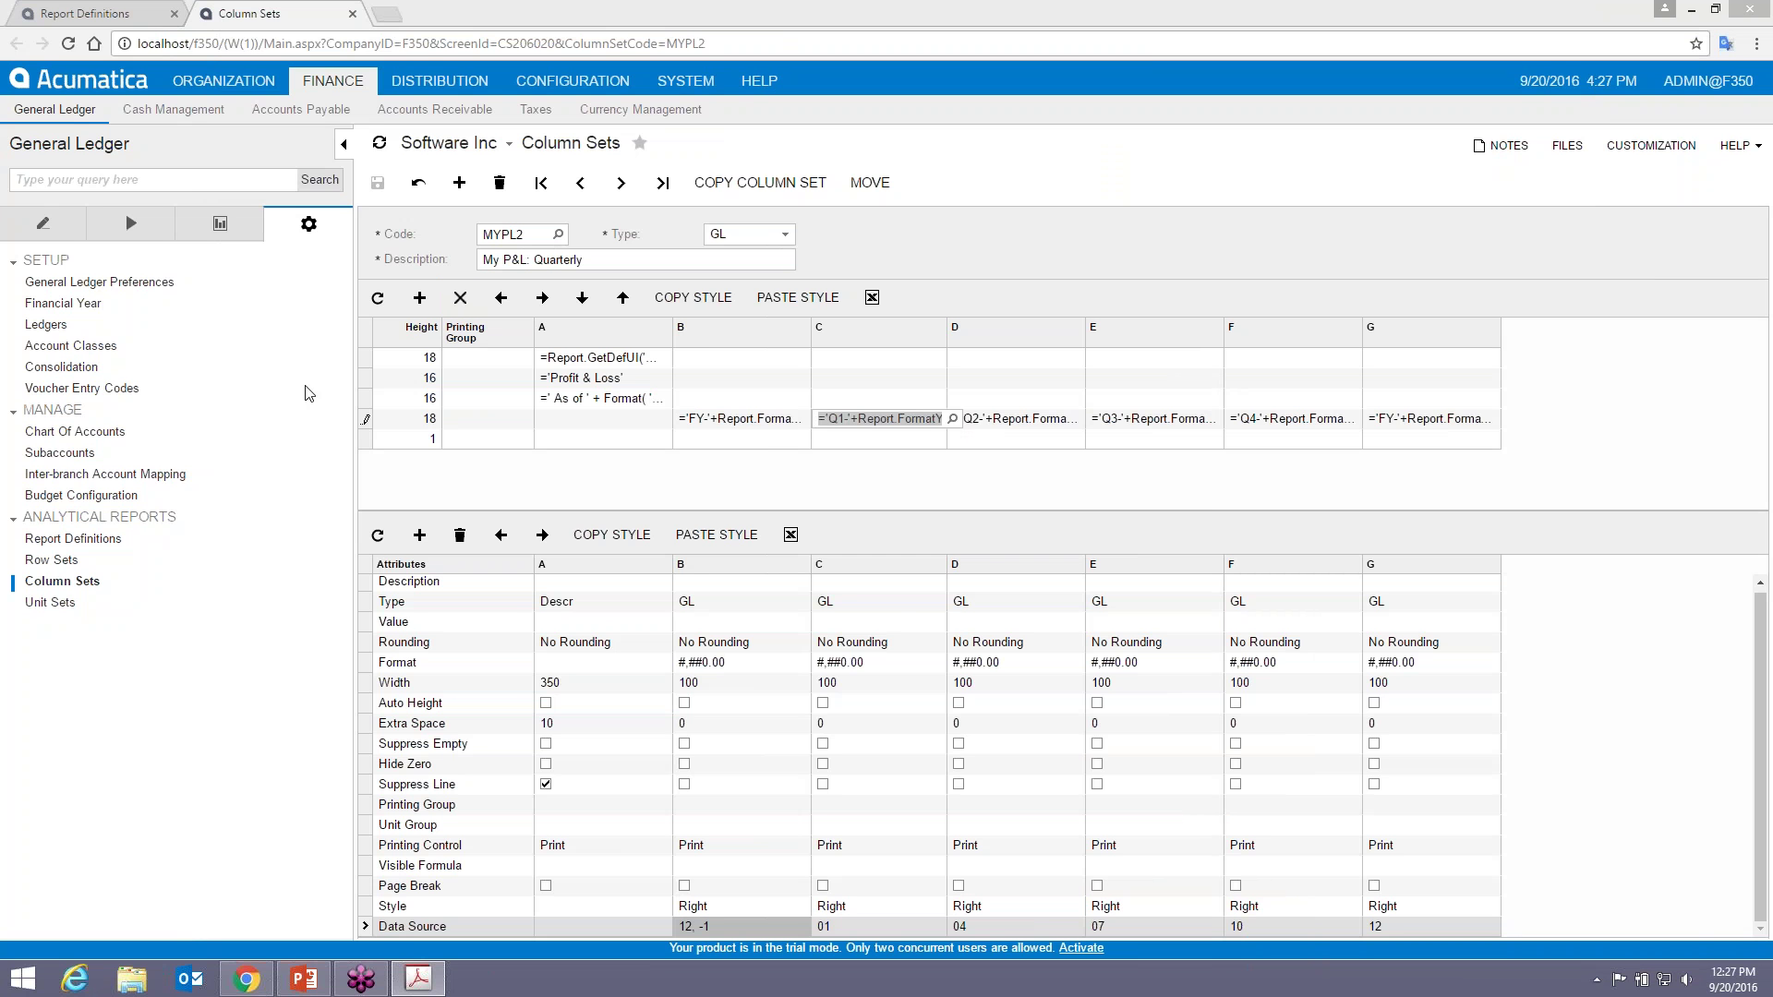
- Close the Column Sets tab and open Unit Sets in a new tab from Analytical Reports
left_click(353, 14)
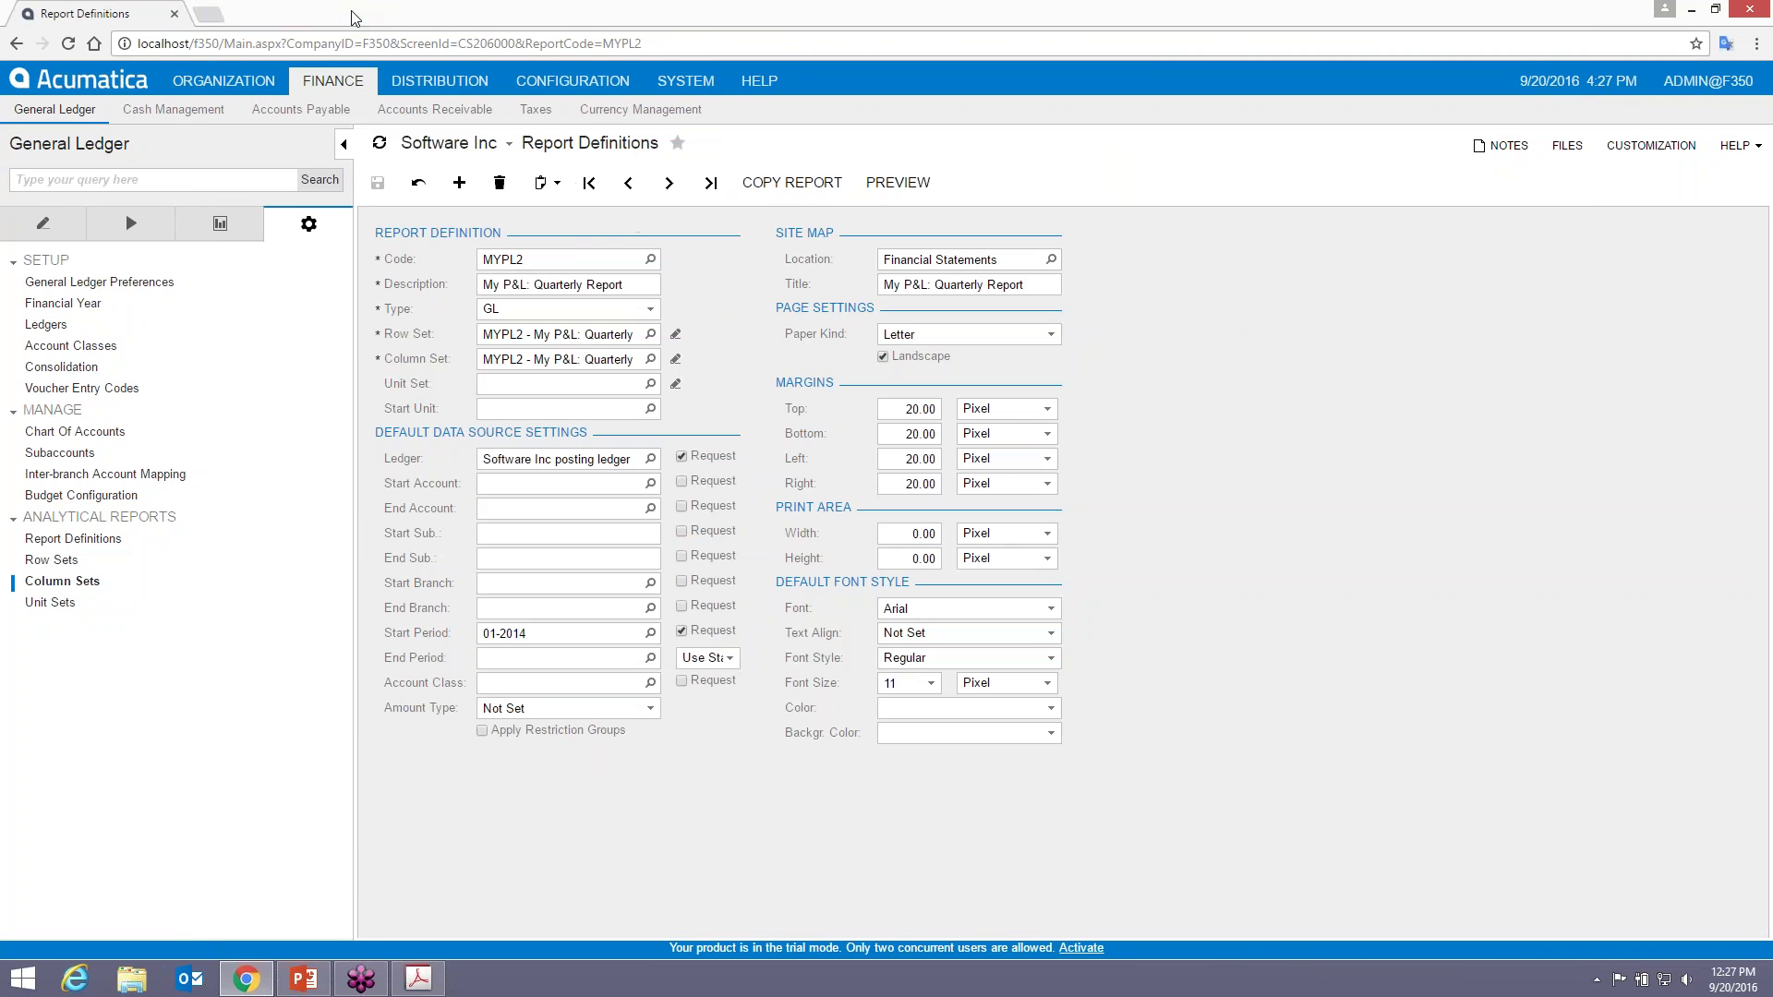
right_click(55, 610)
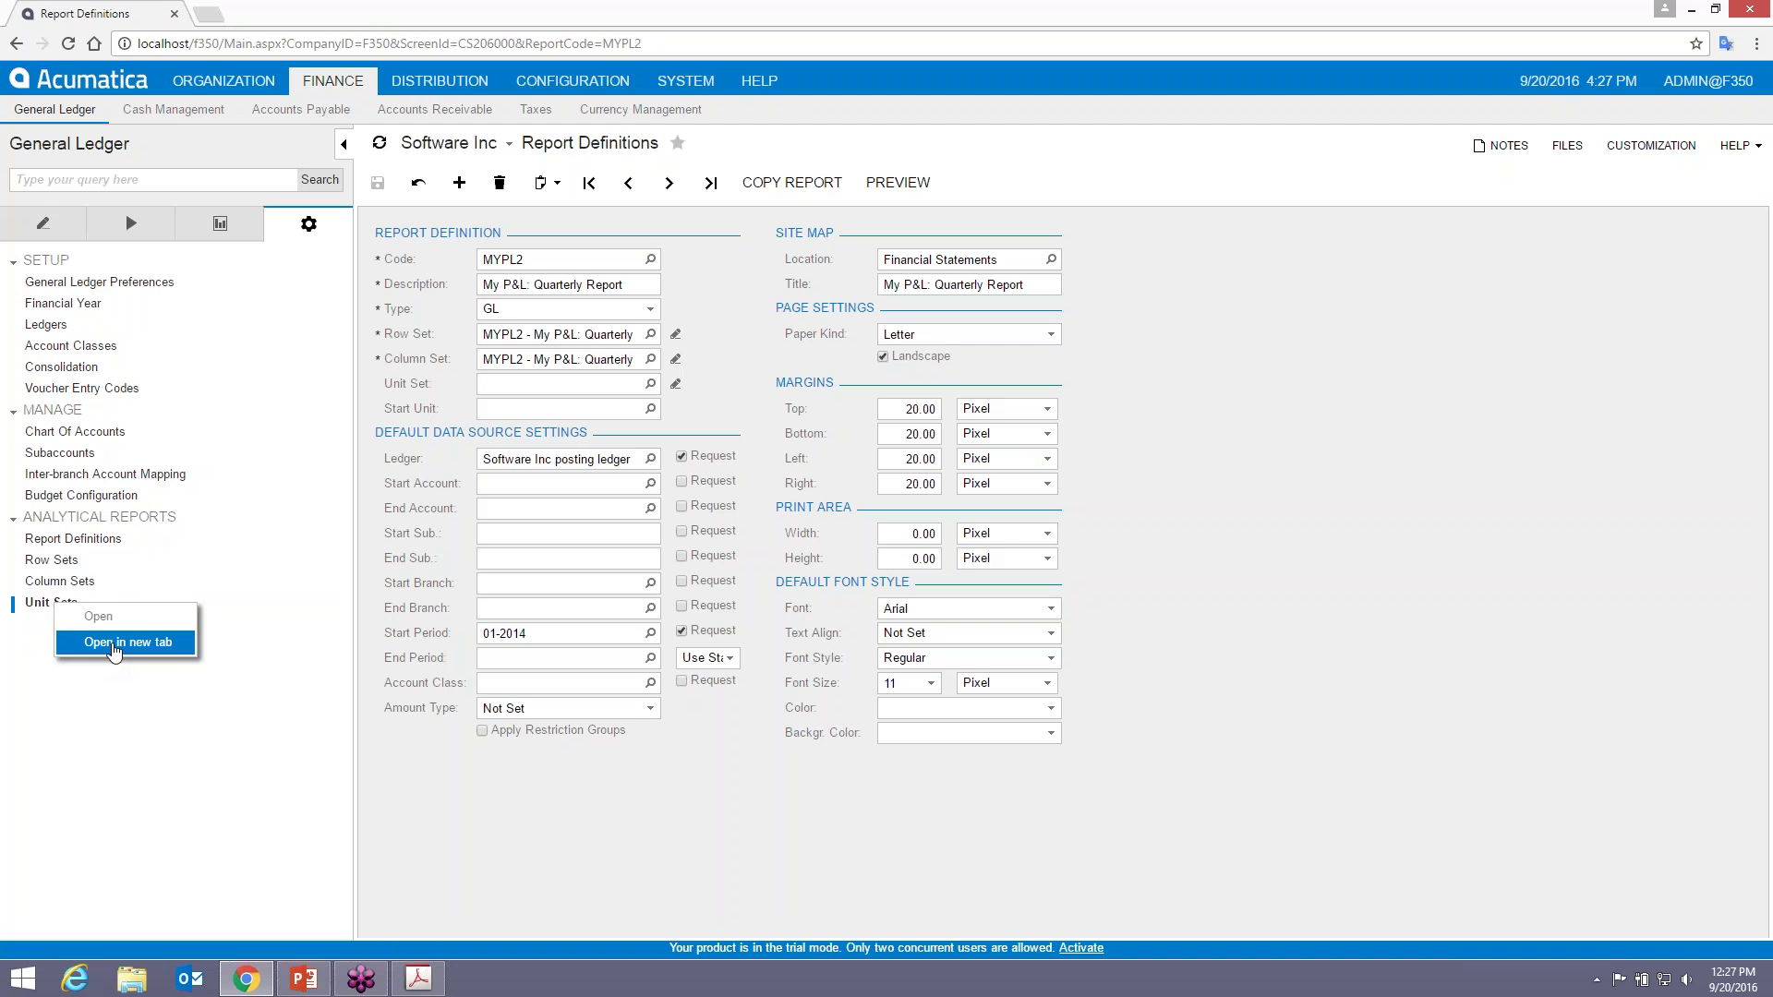
left_click(114, 650)
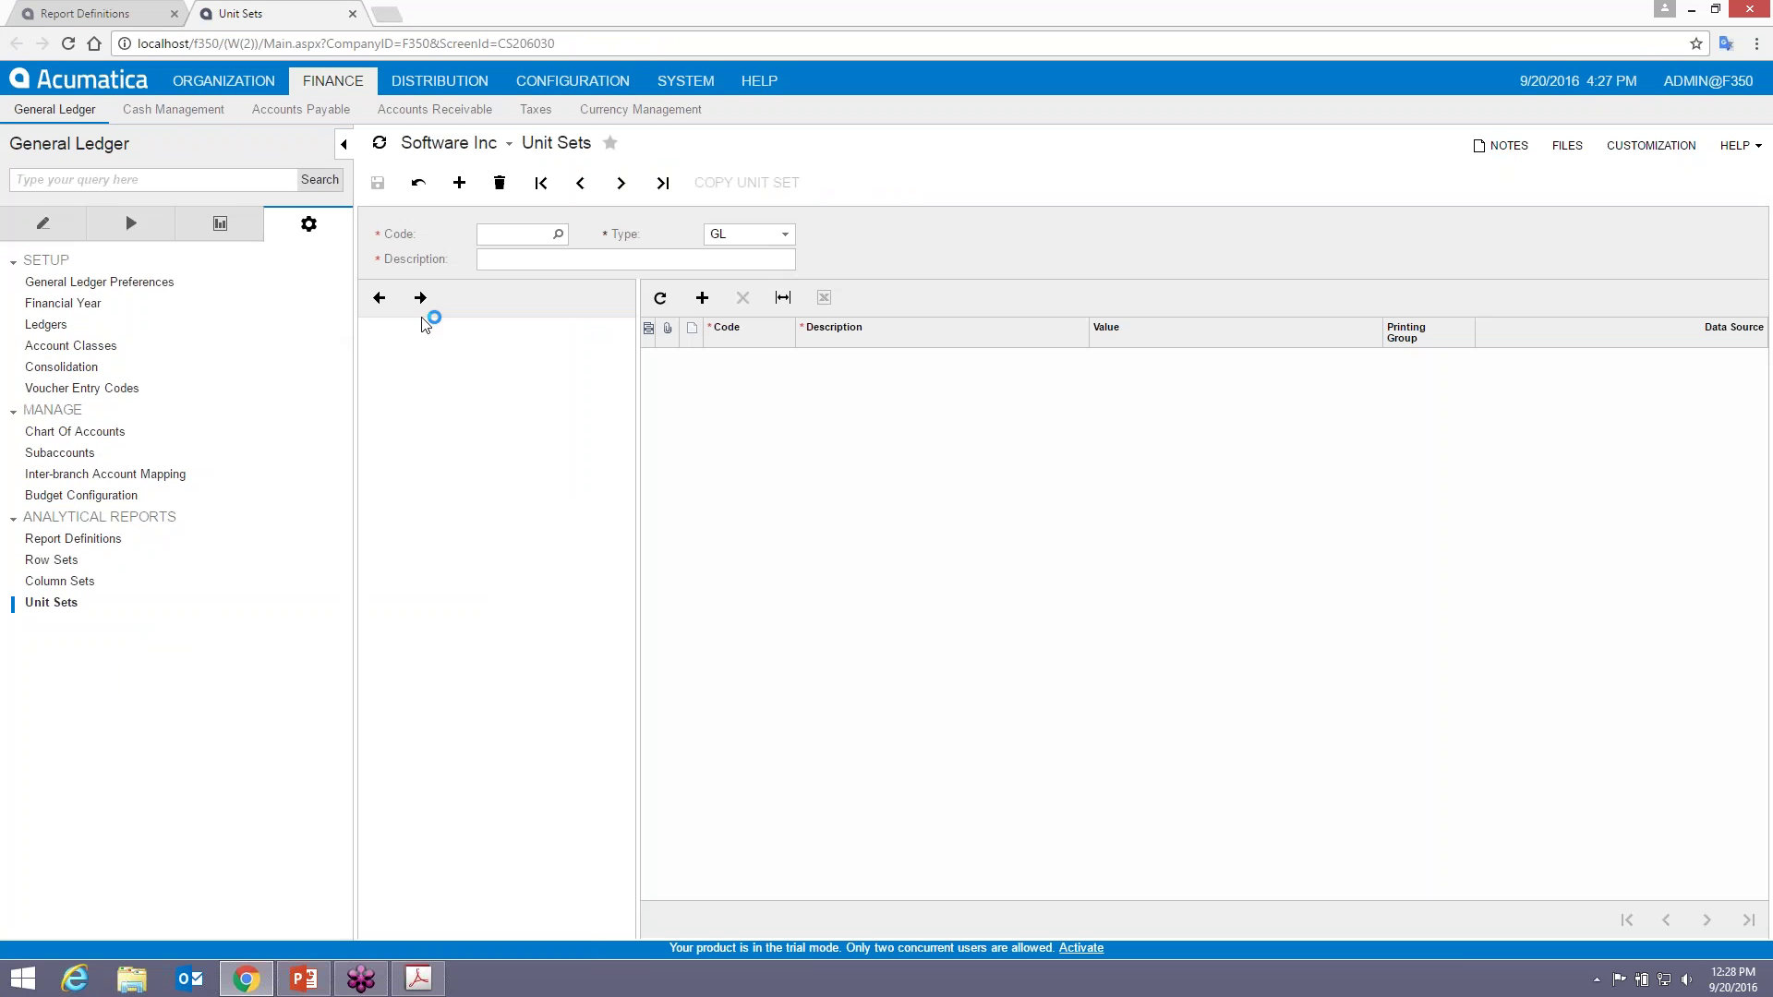
- Enter unit set code MYPL with description 'Companies' and save it
left_click(508, 239)
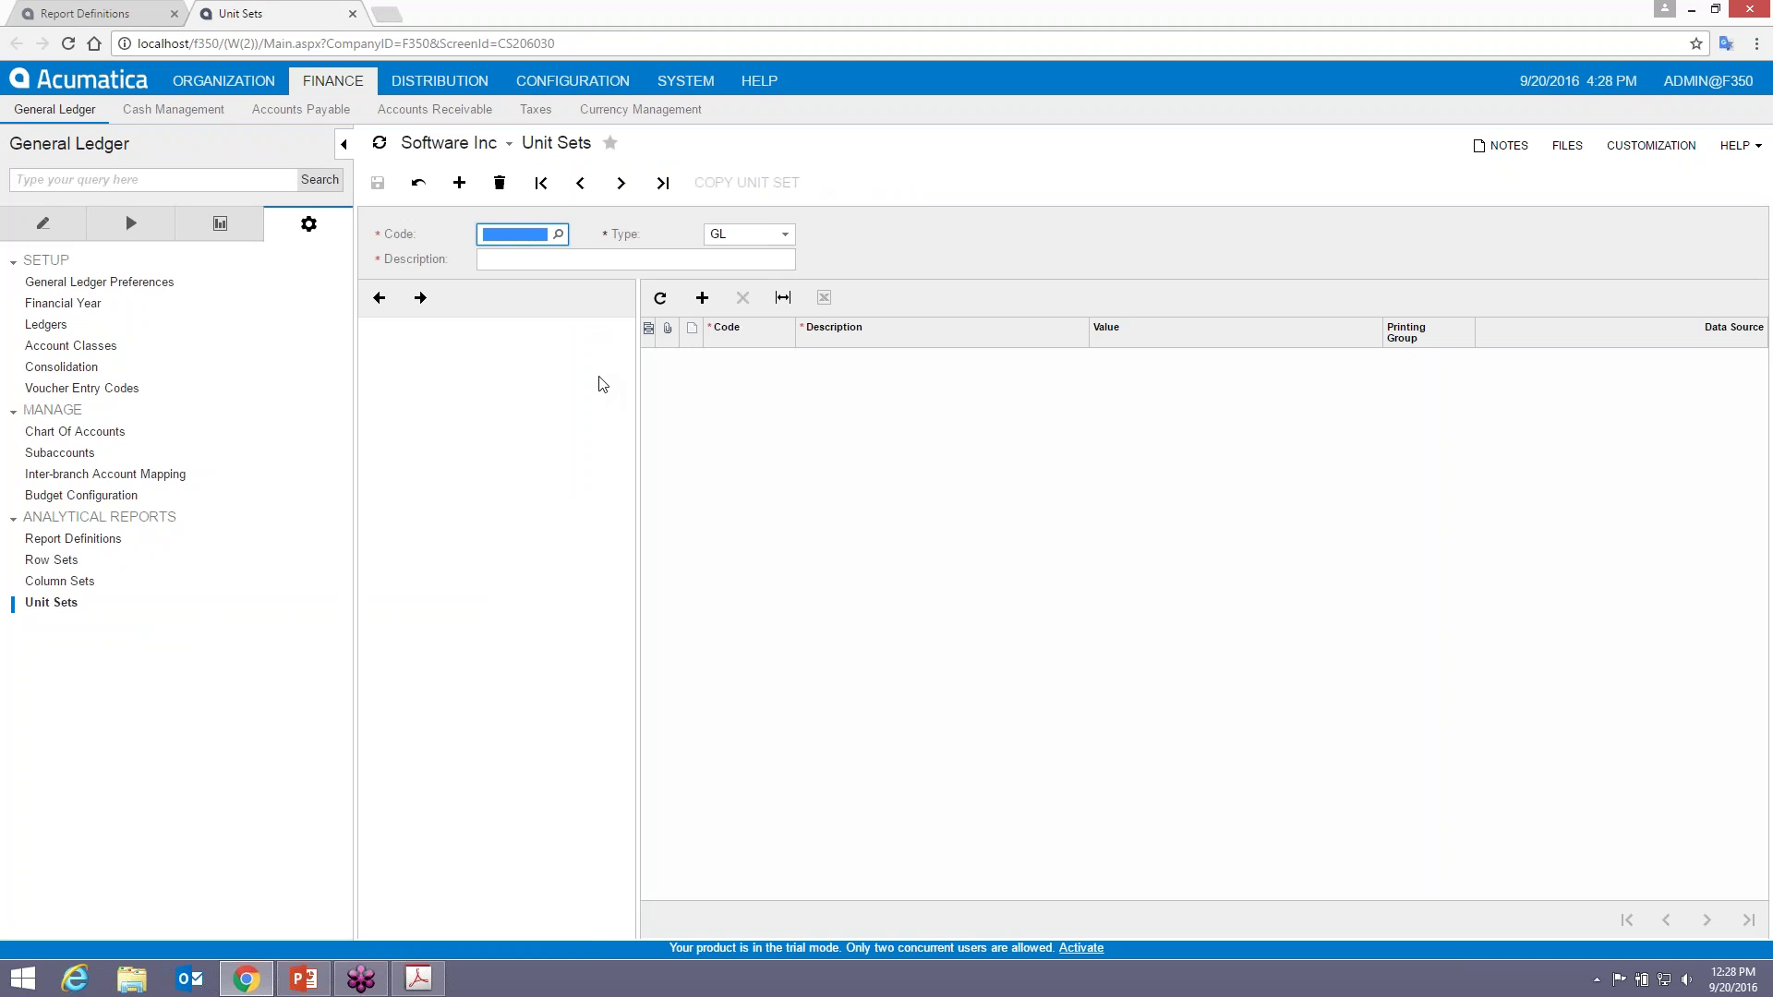
type("MYPL")
left_click(577, 263)
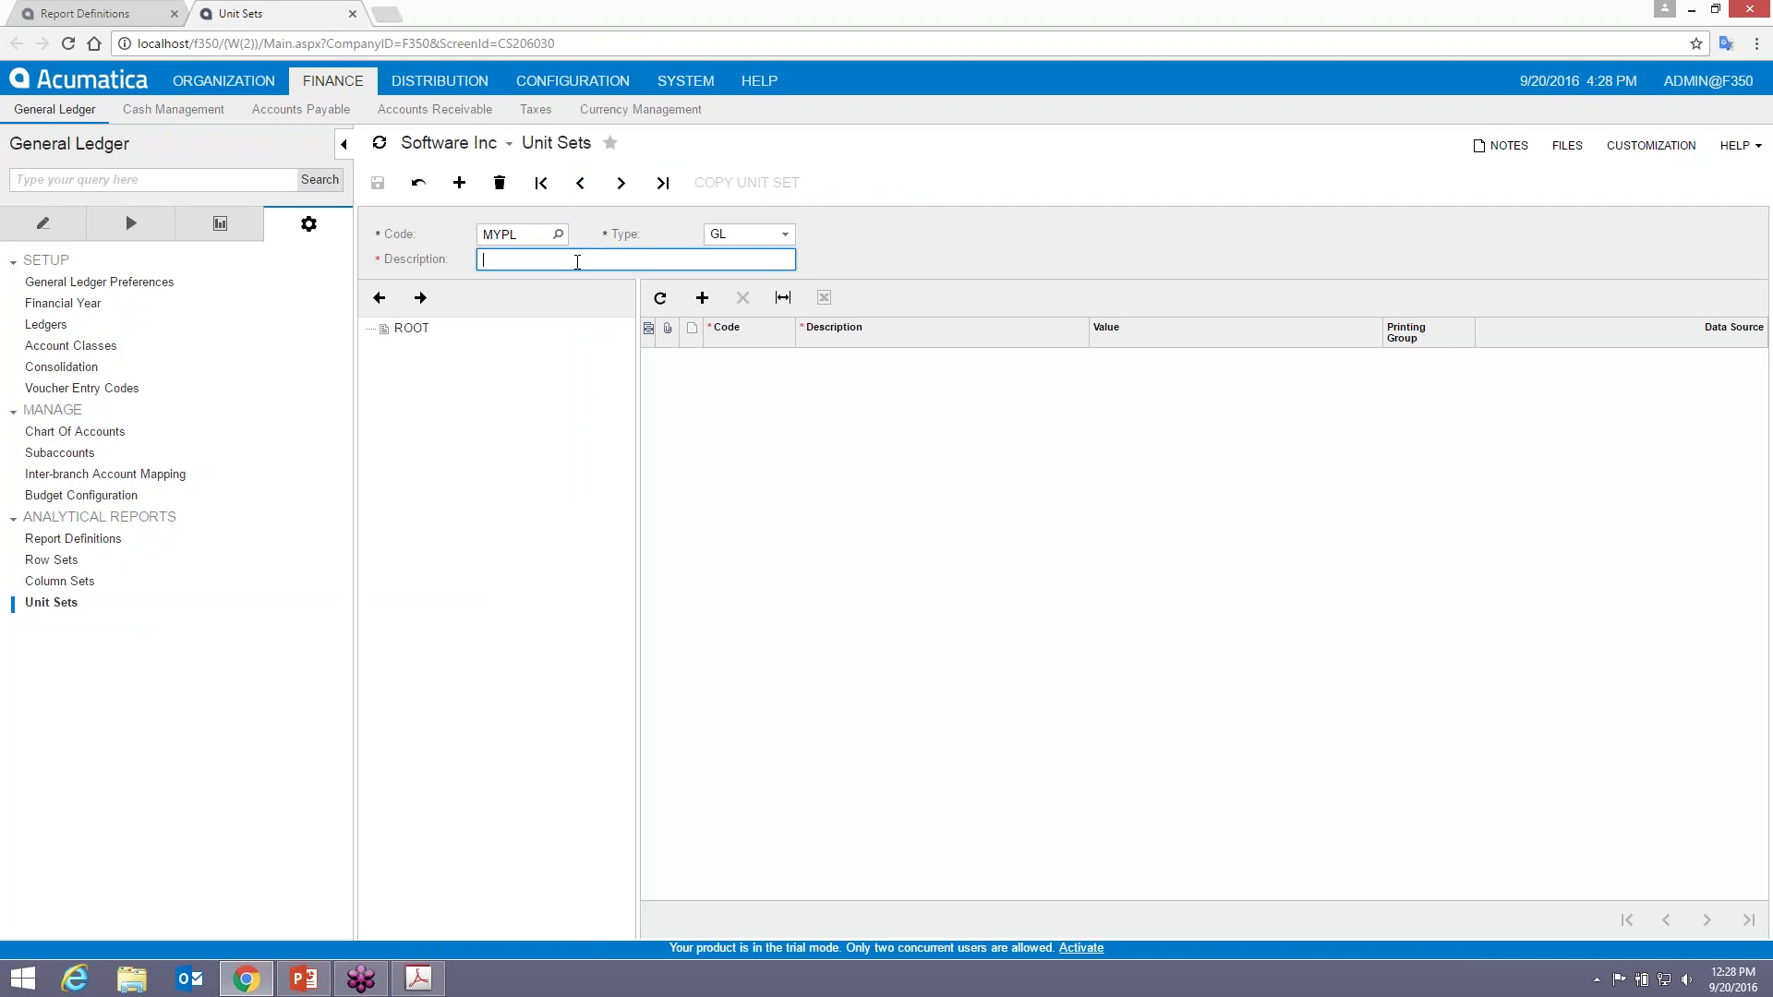
type("Companies")
left_click(378, 182)
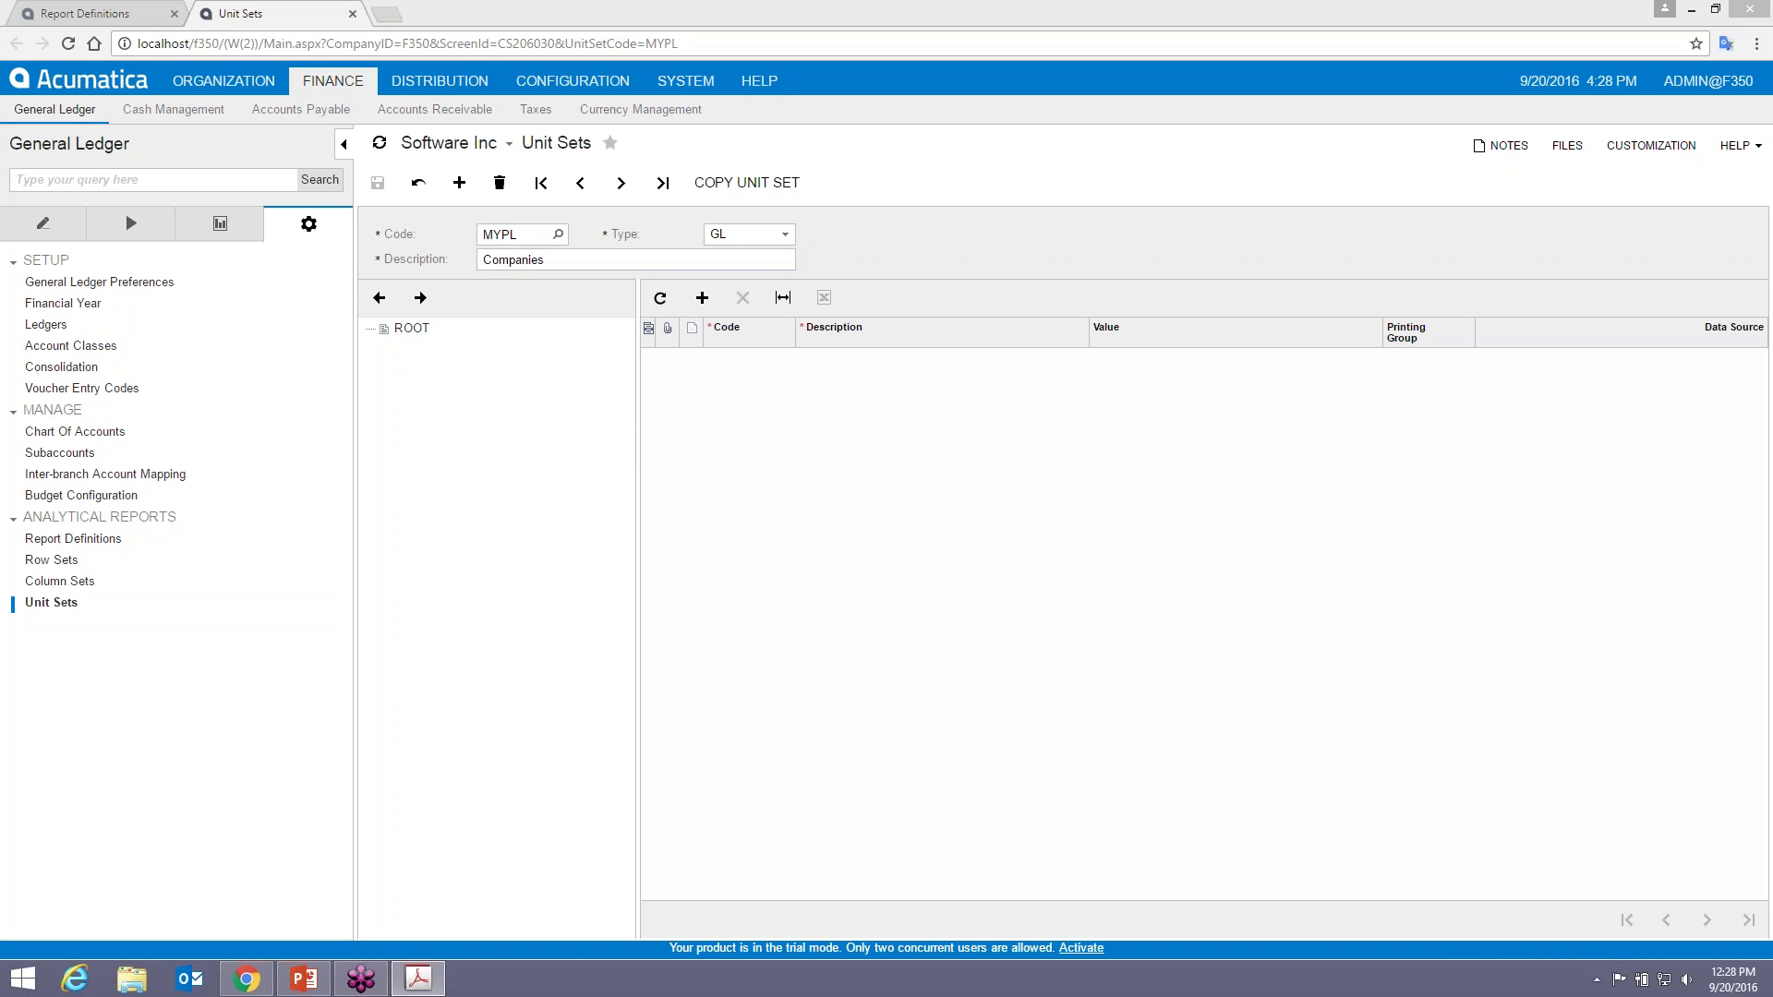
left_click(702, 297)
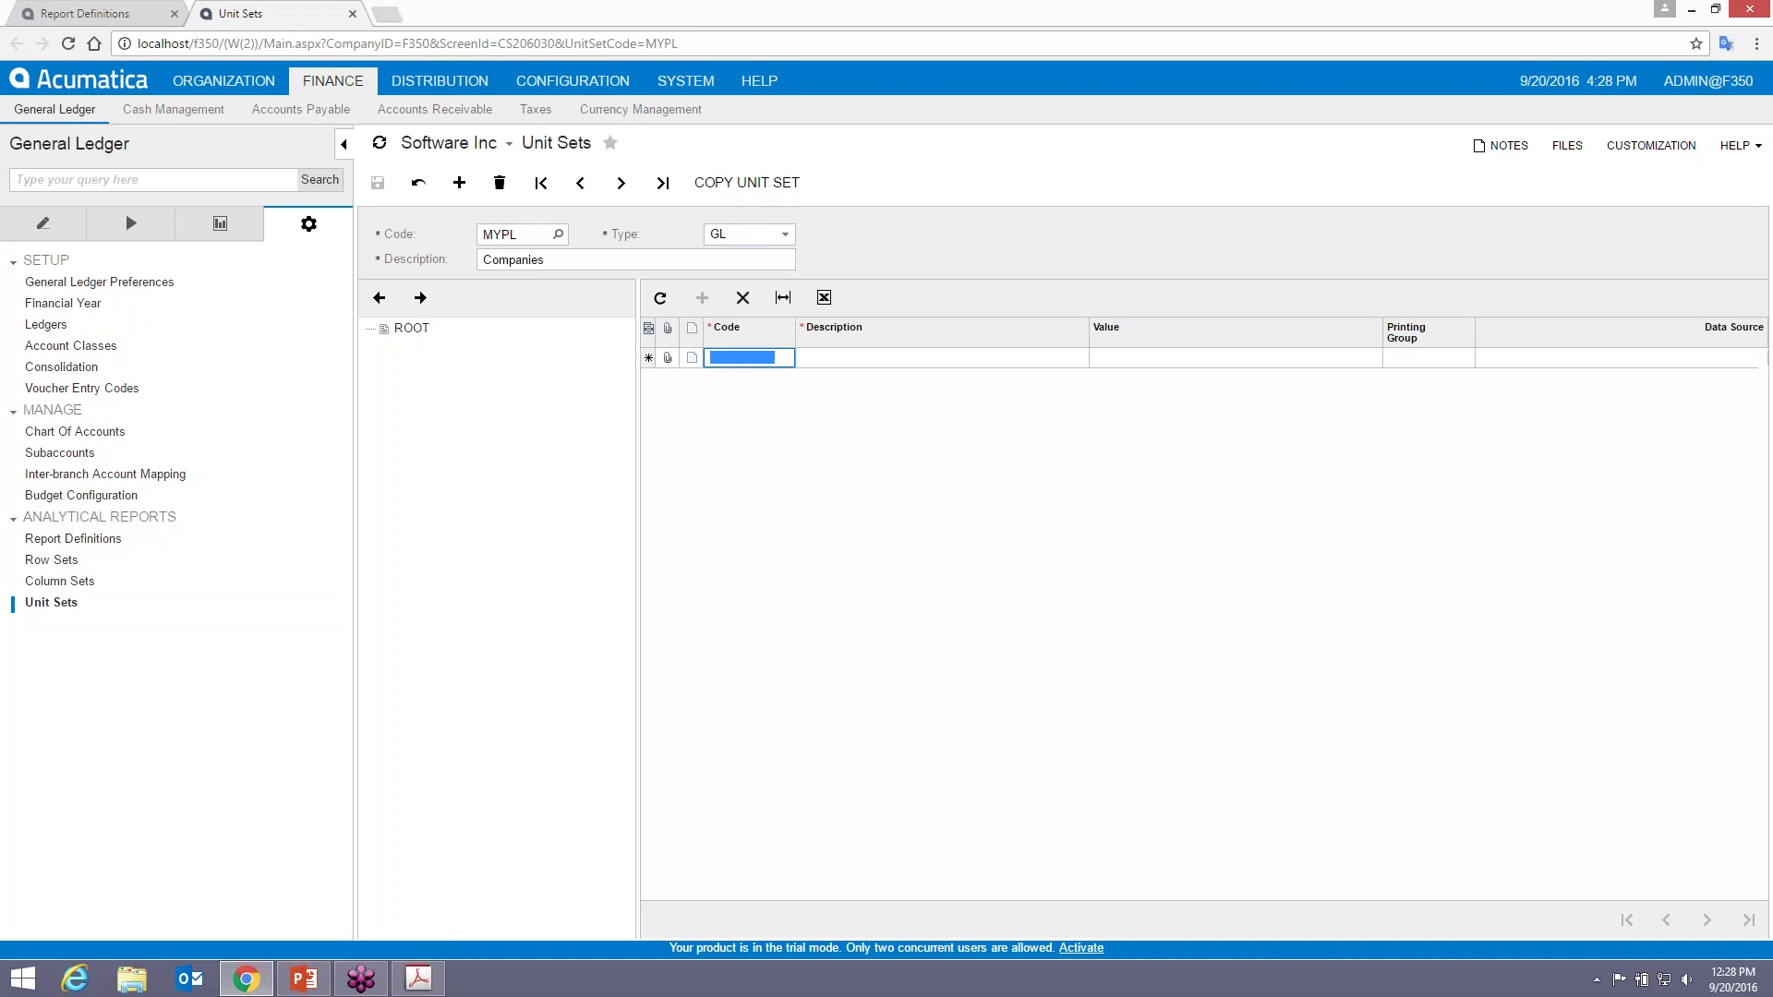
type("U1")
key("Tab")
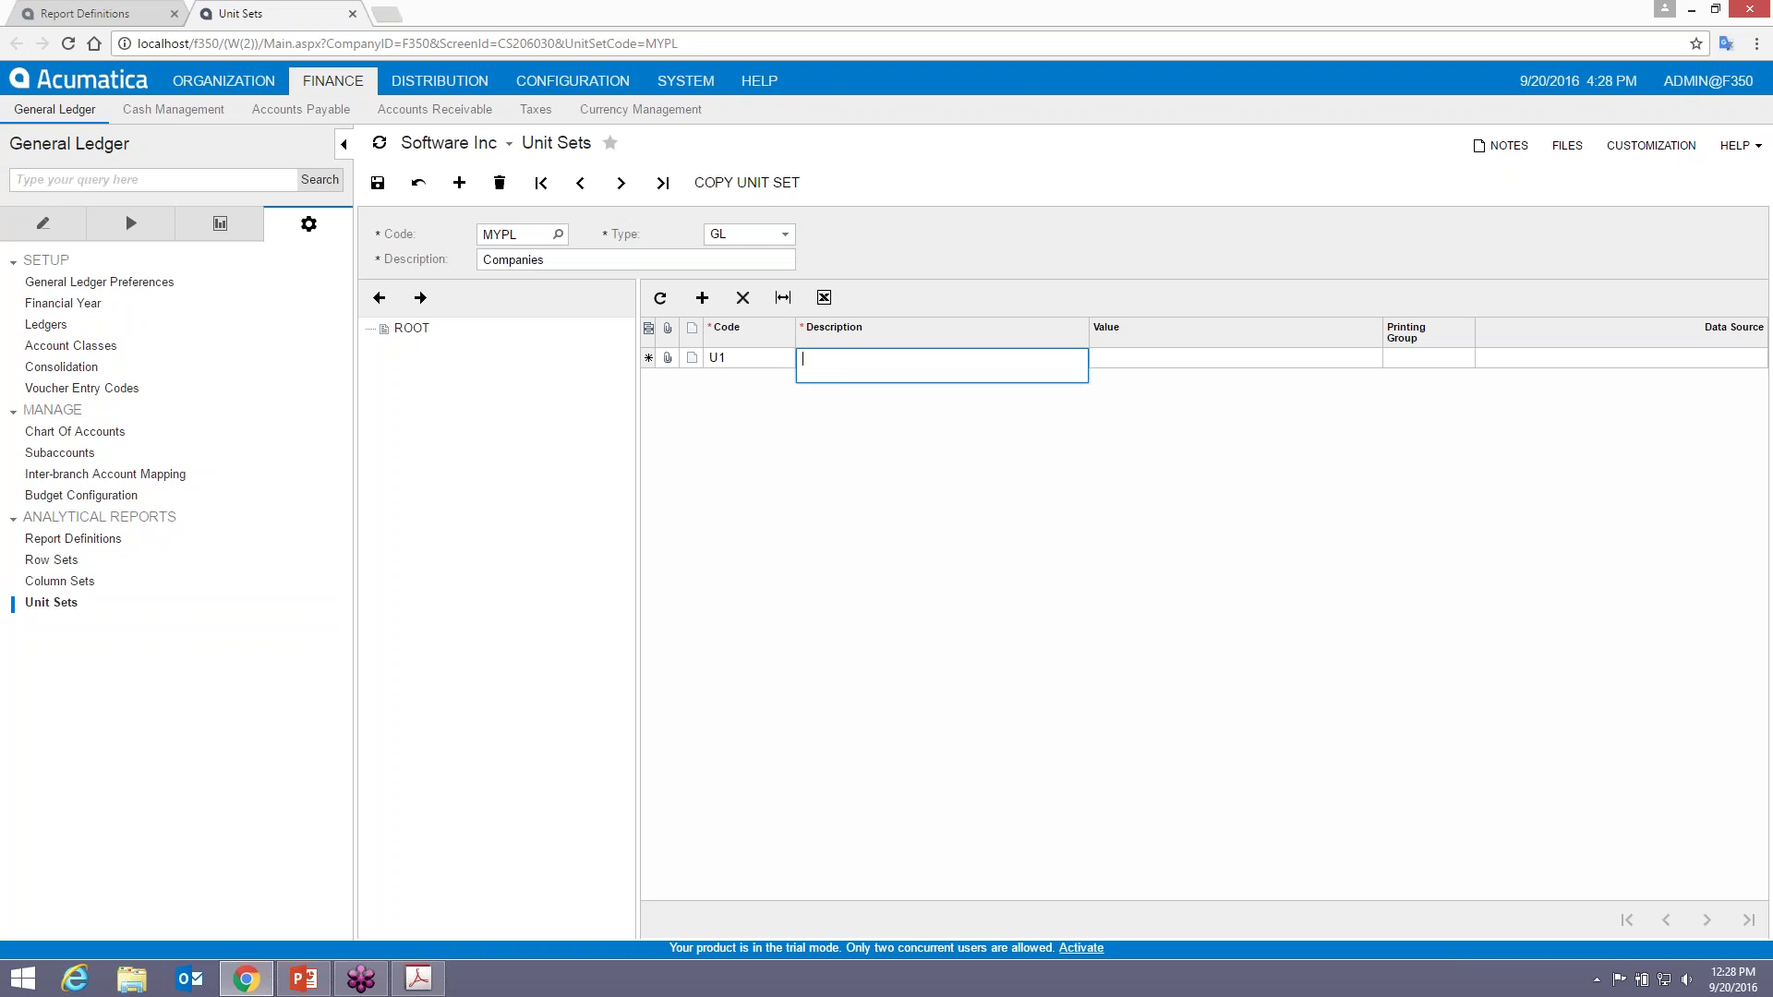
type("Computets")
type("rs and Software Cono")
type("lidated")
key("BackSpace")
key("BackSpace")
key("BackSpace")
key("BackSpace")
key("BackSpace")
key("BackSpace")
key("BackSpace")
type("solidate")
key("Tab")
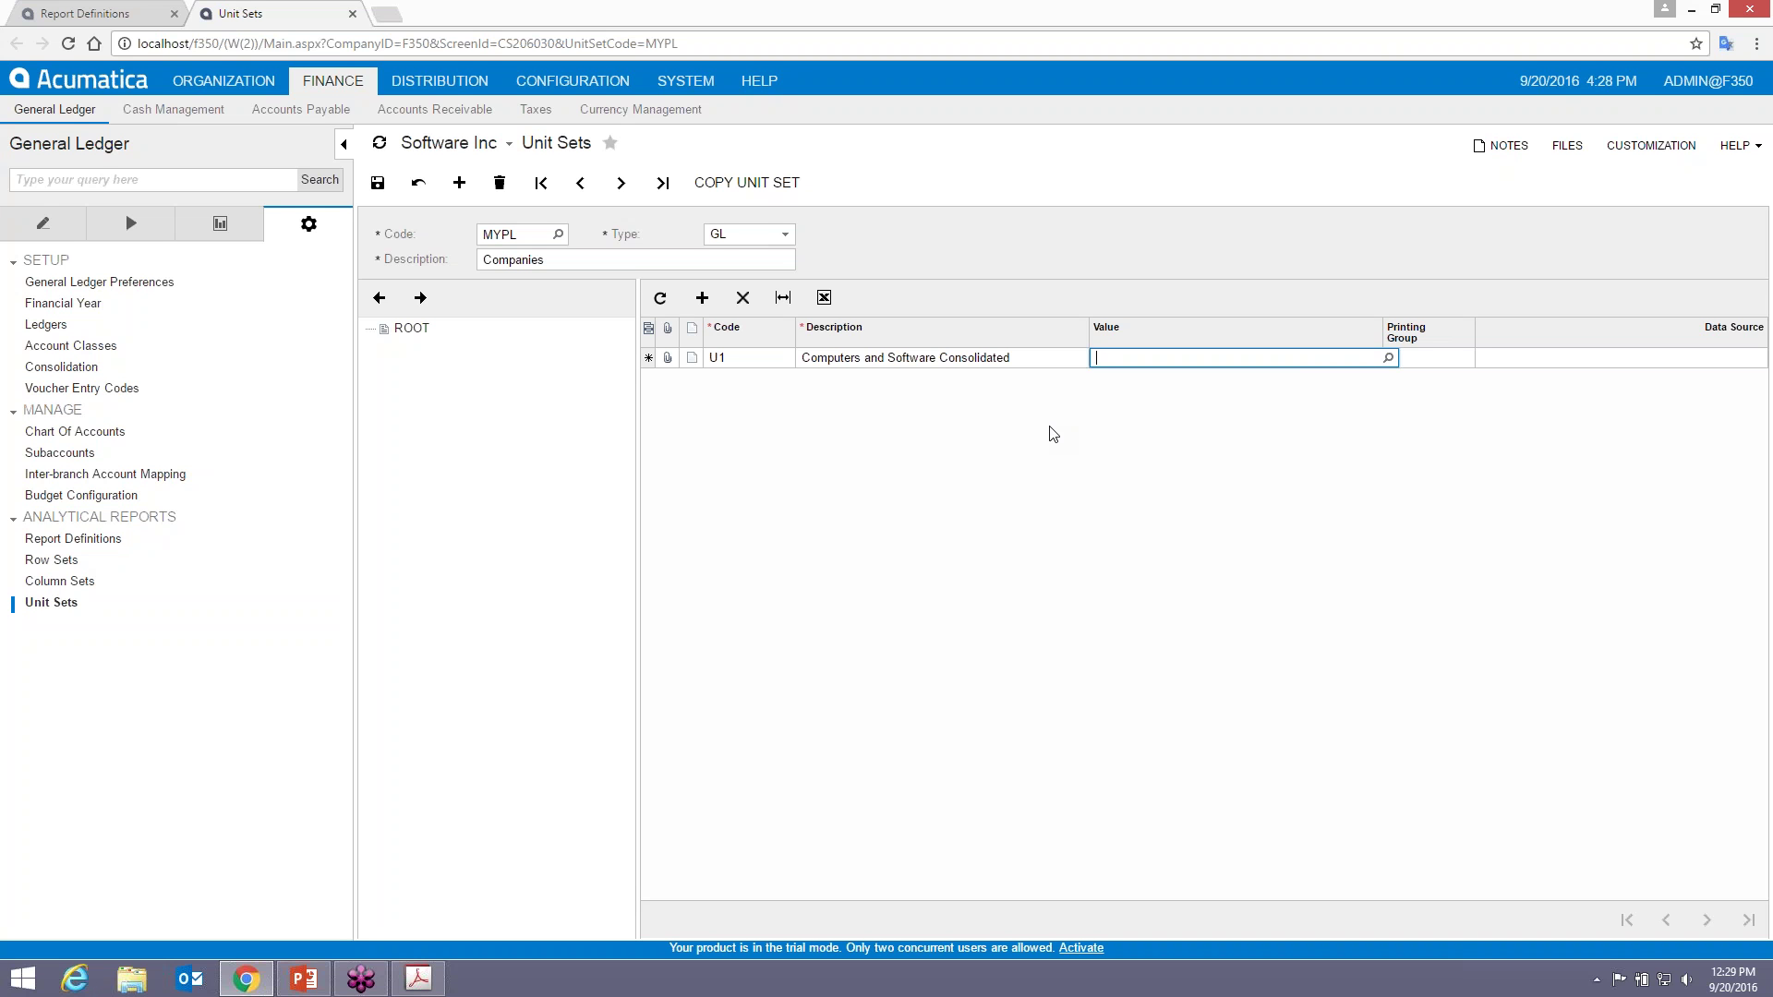
type("=")
type("U2")
key("BackSpace")
key("BackSpace")
type("@U2+@U3")
key("Tab")
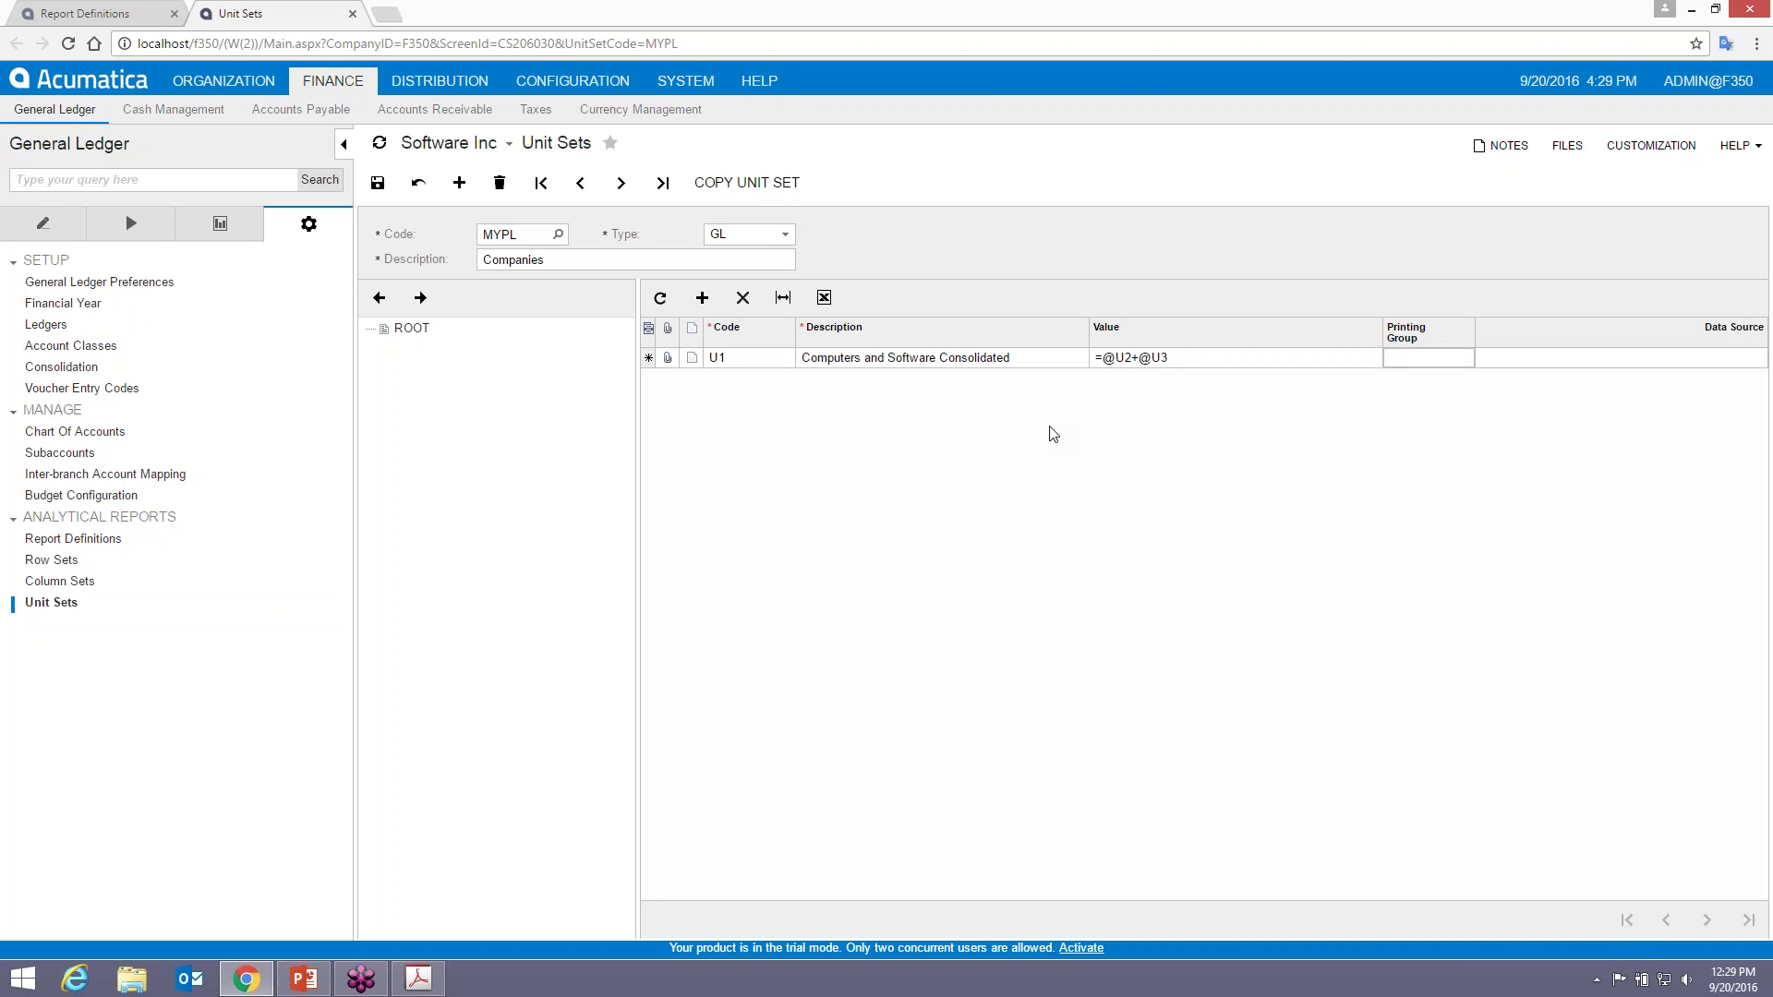
type("1")
key("Tab")
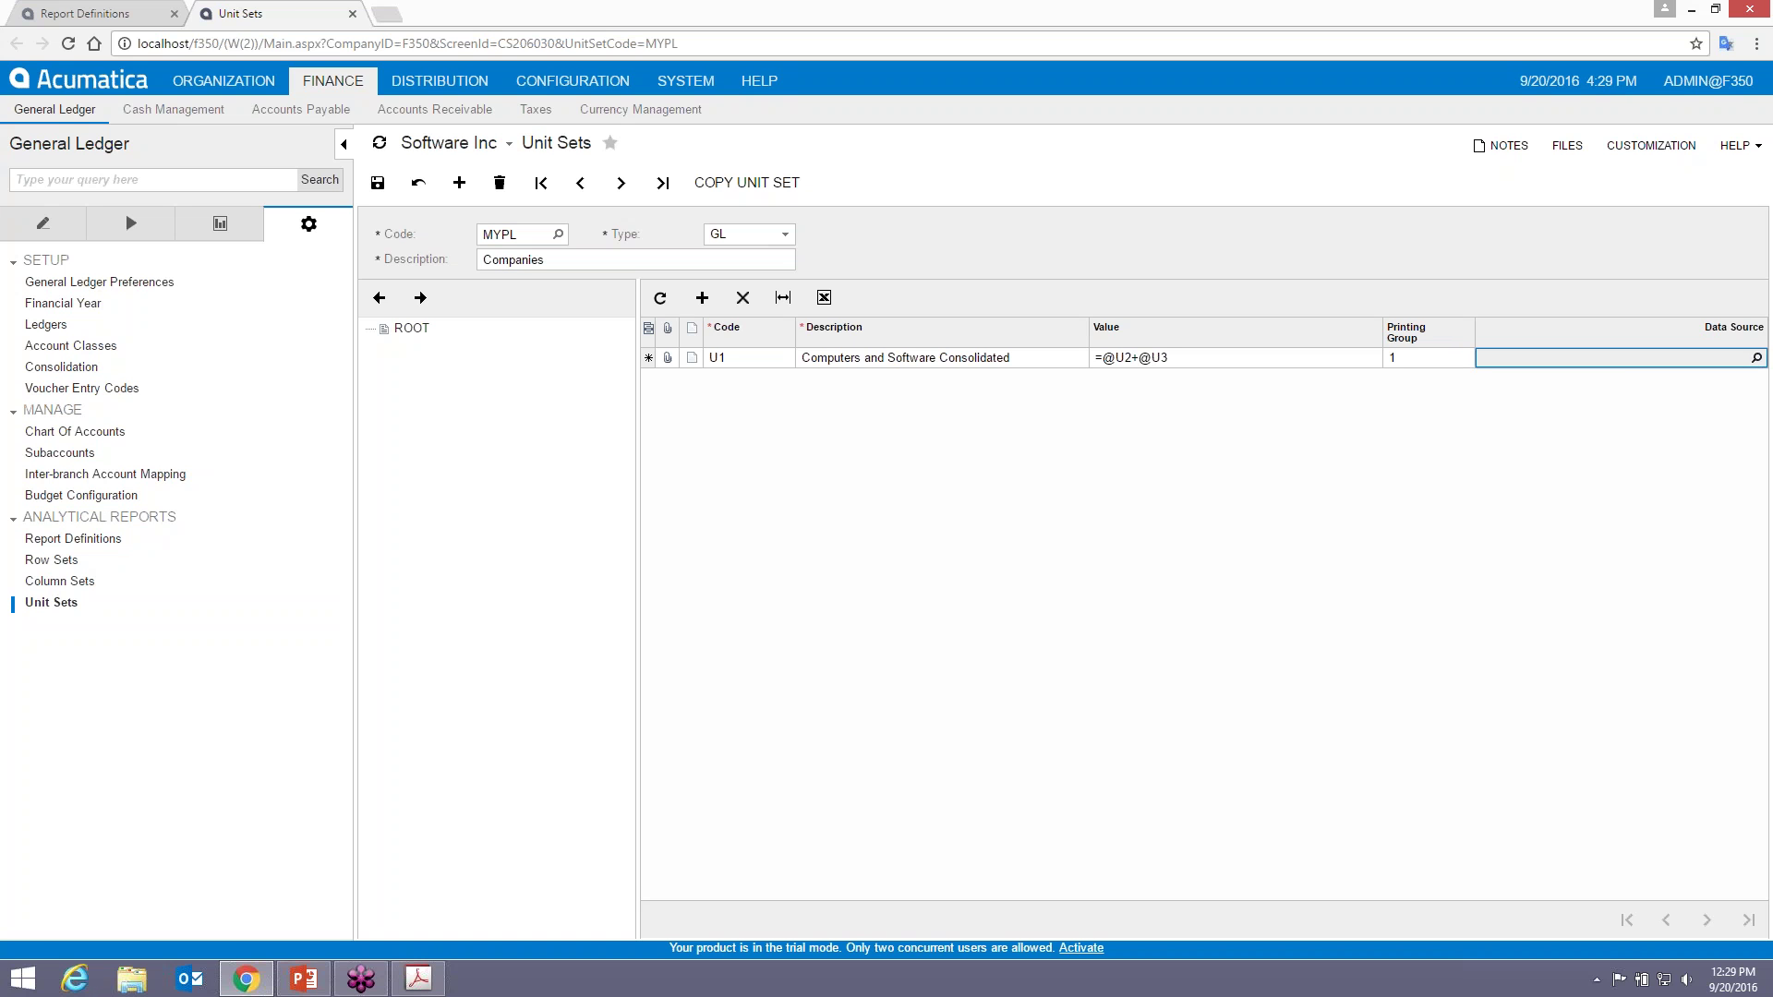
- Leave U1's data source empty, save the row, and reselect ROOT in the unit tree
left_click(1756, 358)
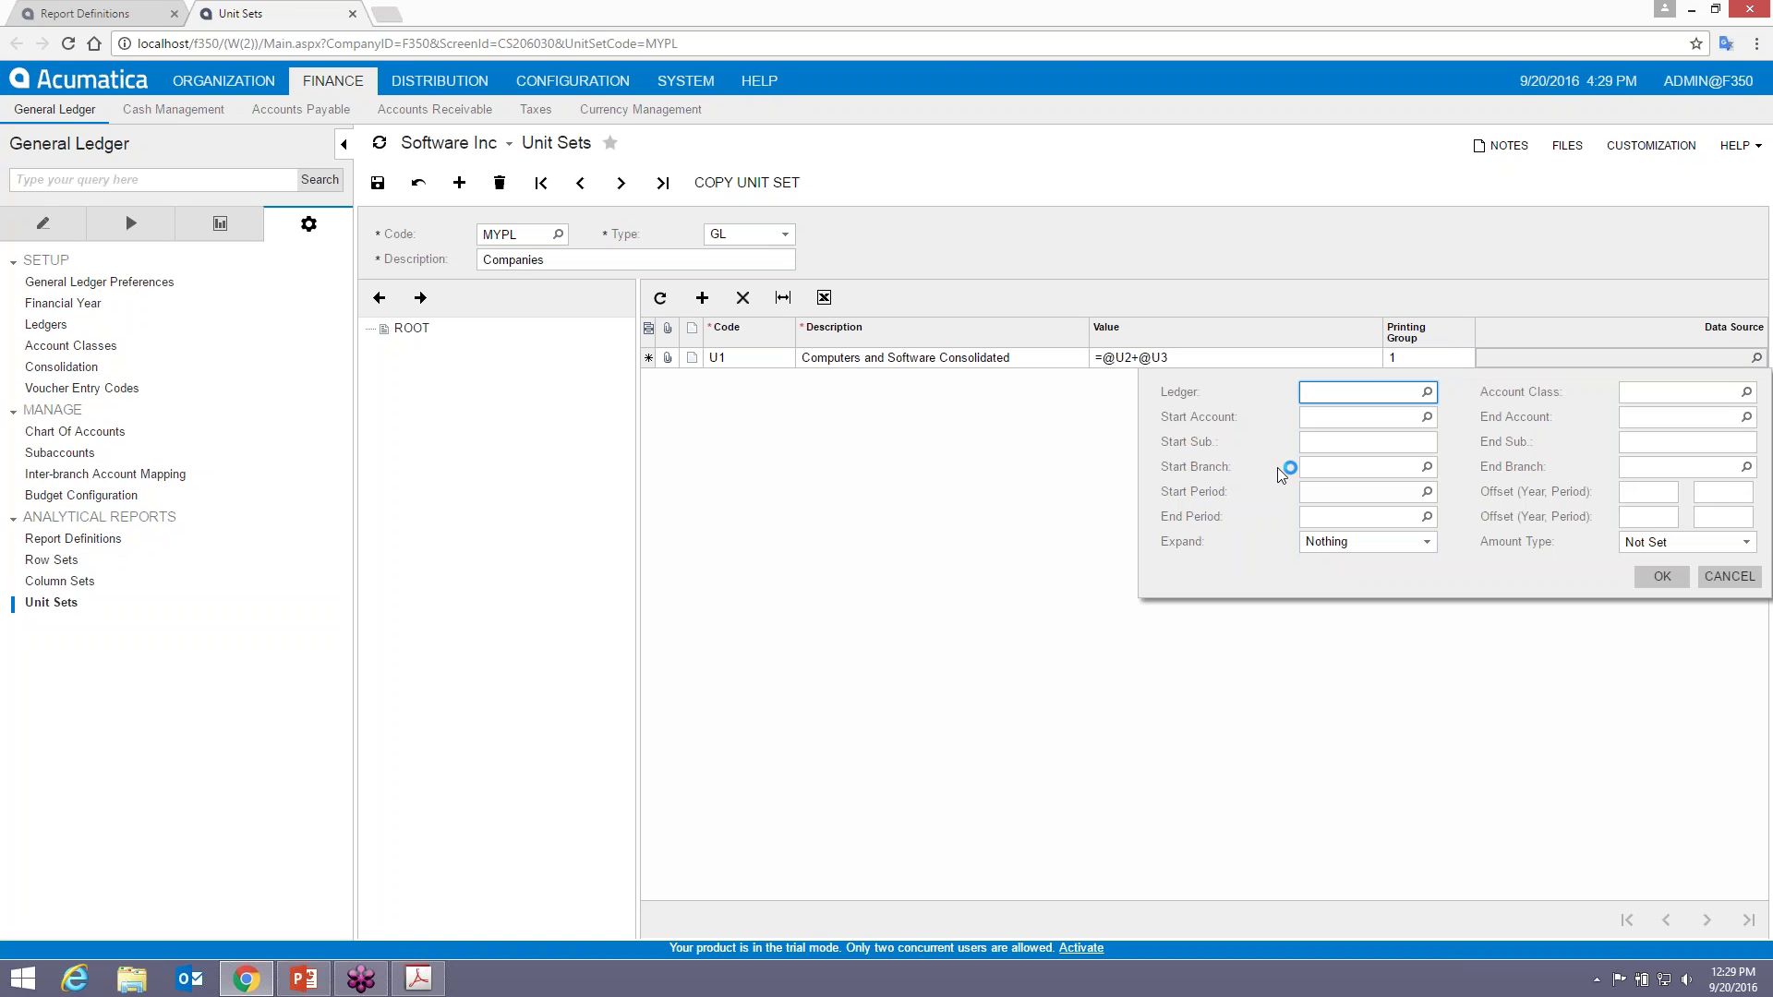
left_click(1427, 466)
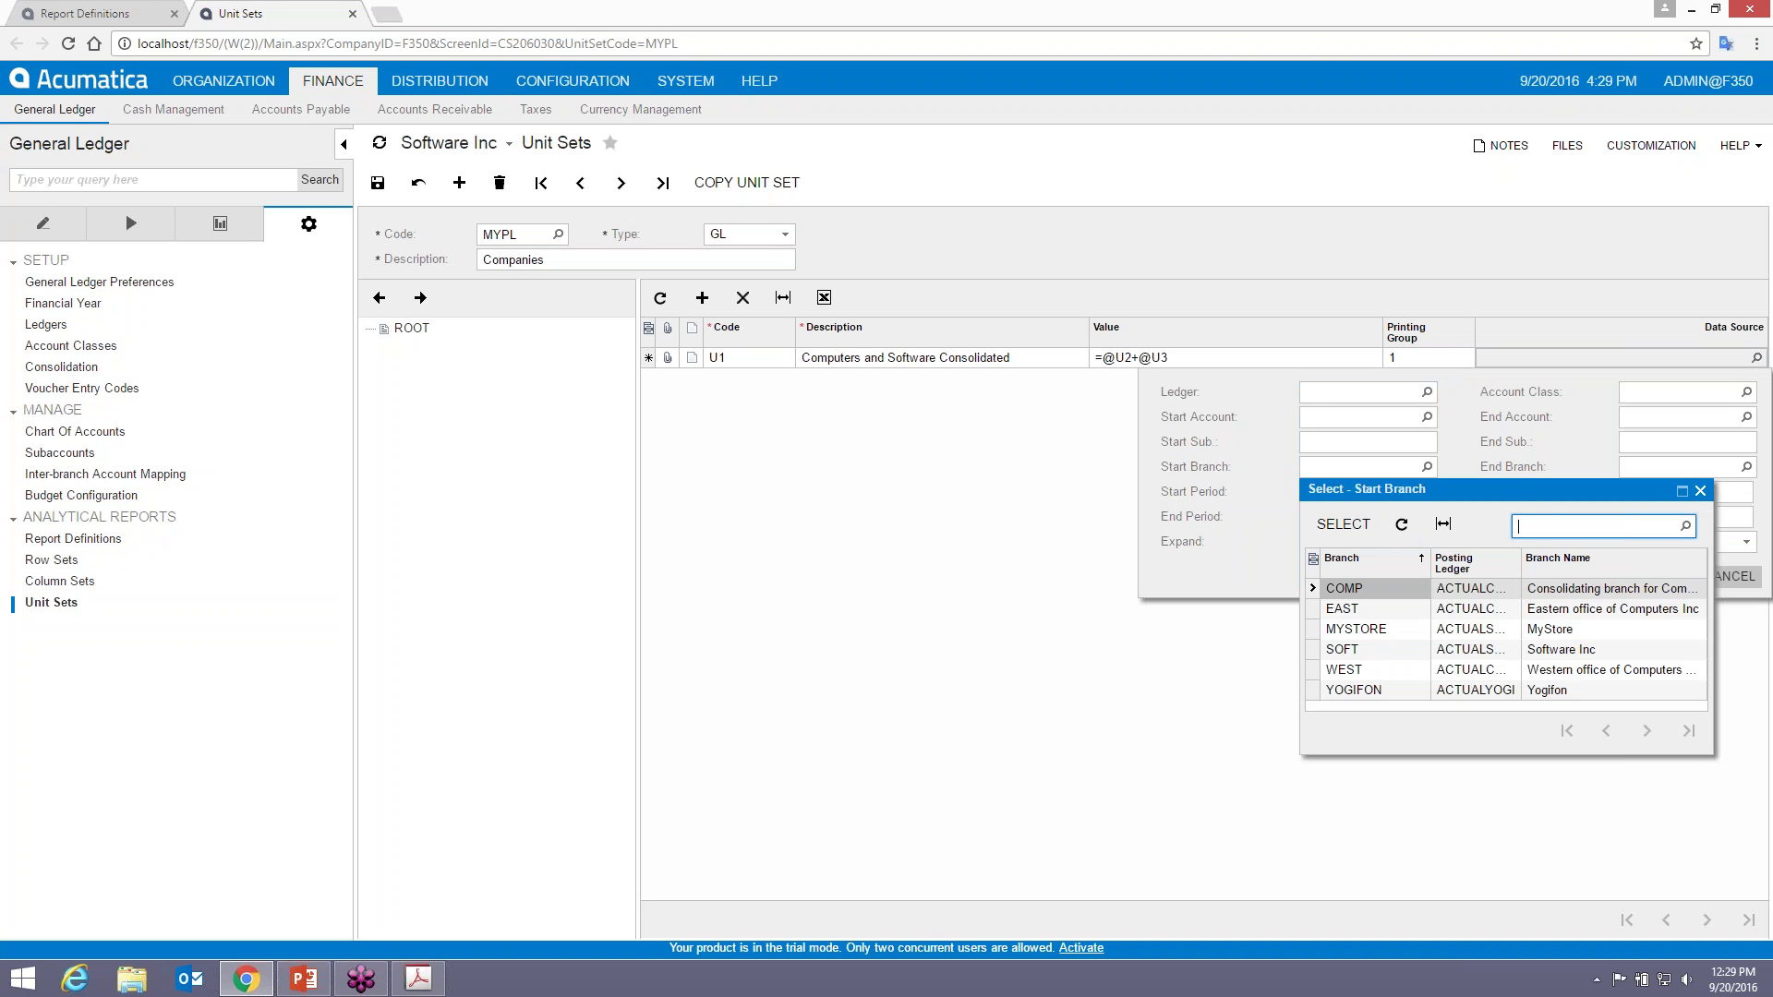
left_click(1700, 490)
left_click(1729, 576)
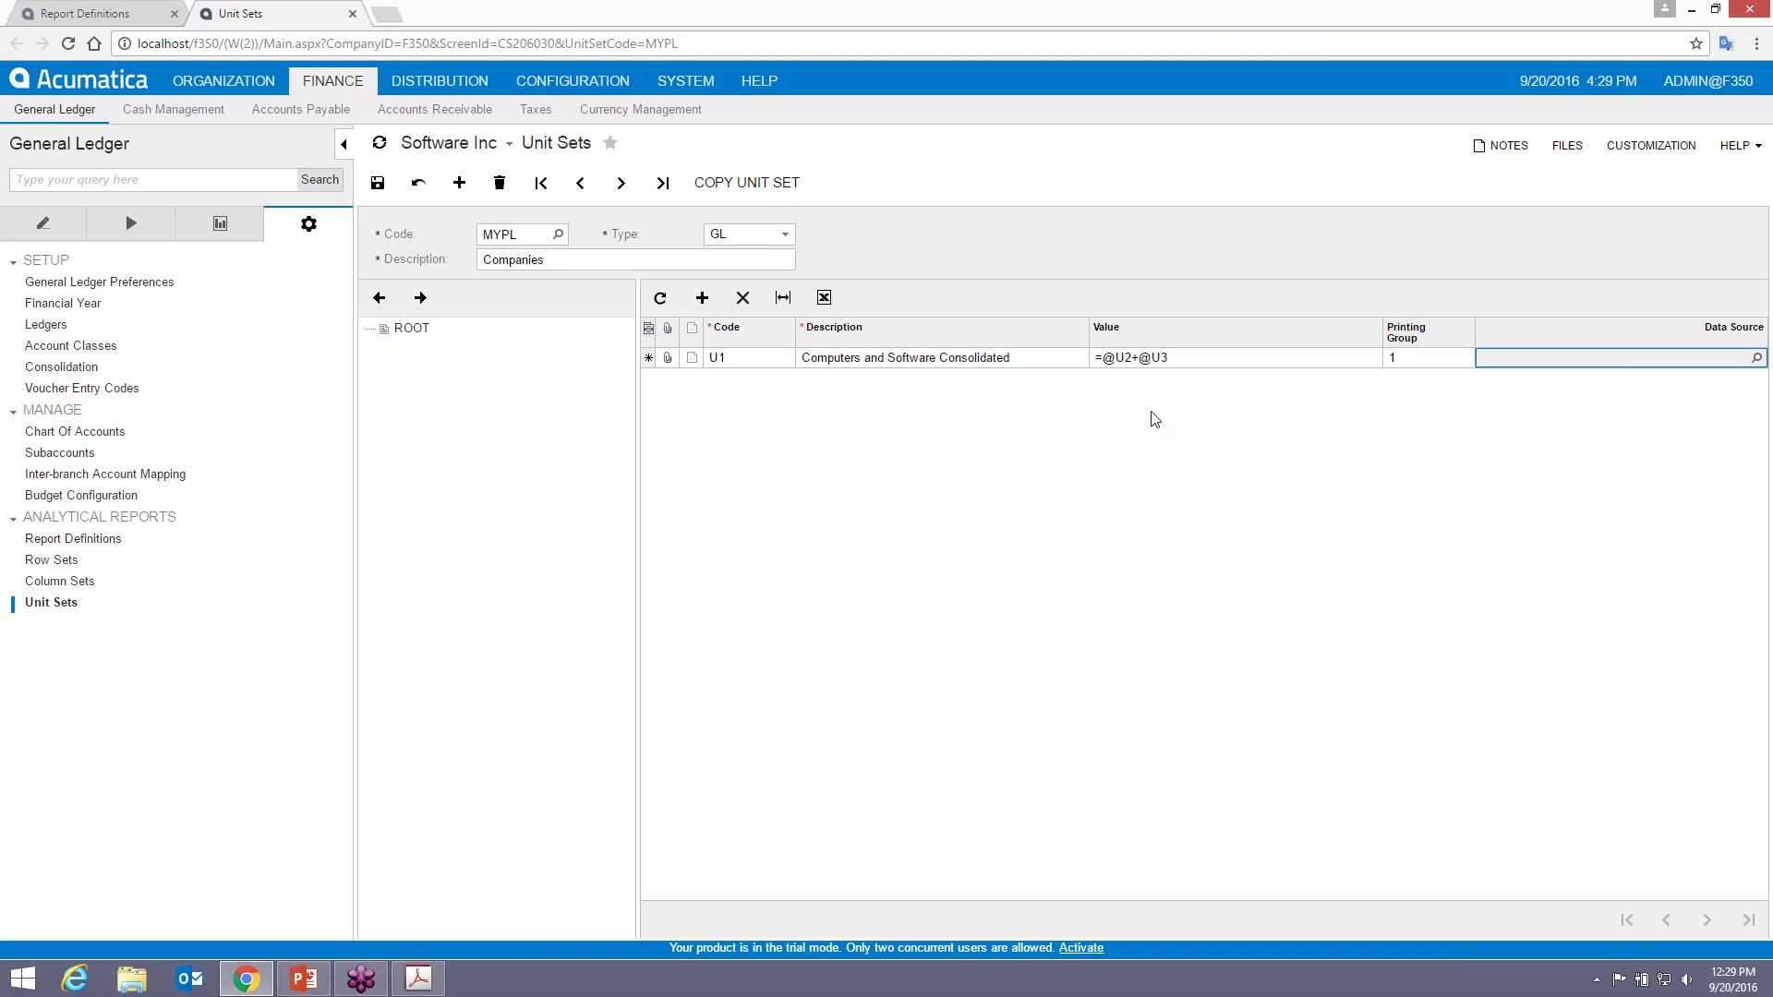
key("ctrl+s")
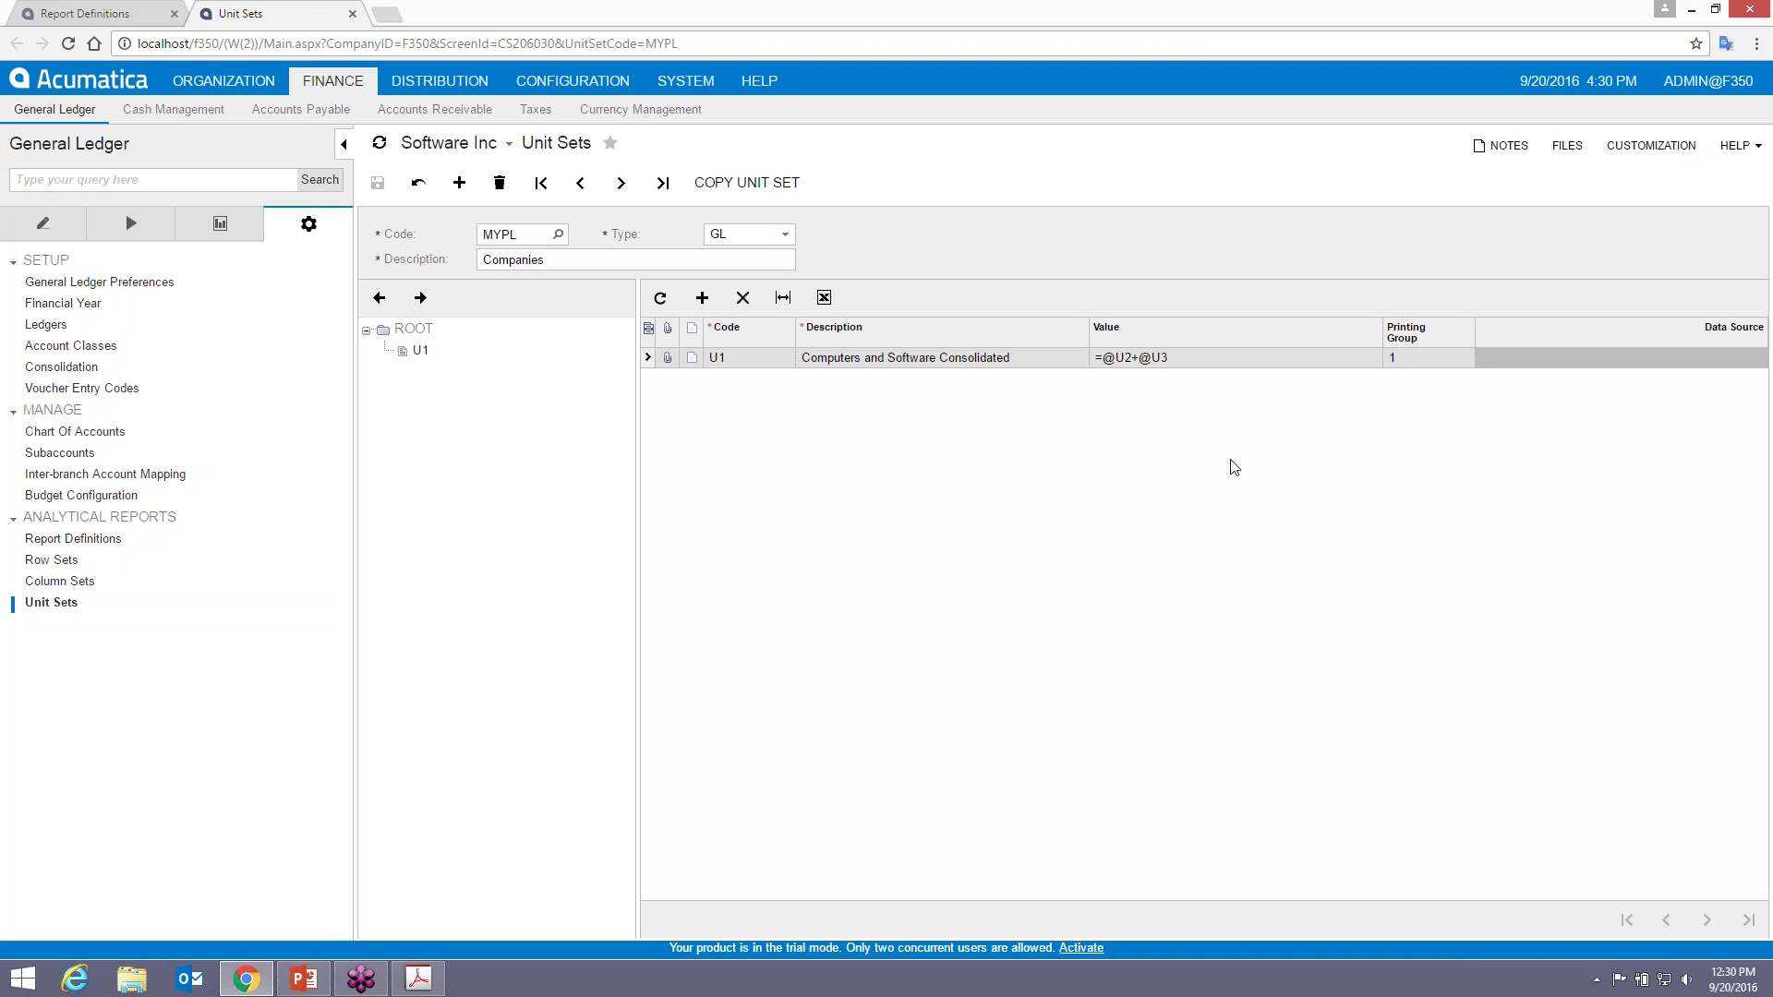
left_click(413, 330)
- Add a trial unit TEST described 'test' under ROOT and save it
left_click(702, 297)
type("TEST")
key("Tab")
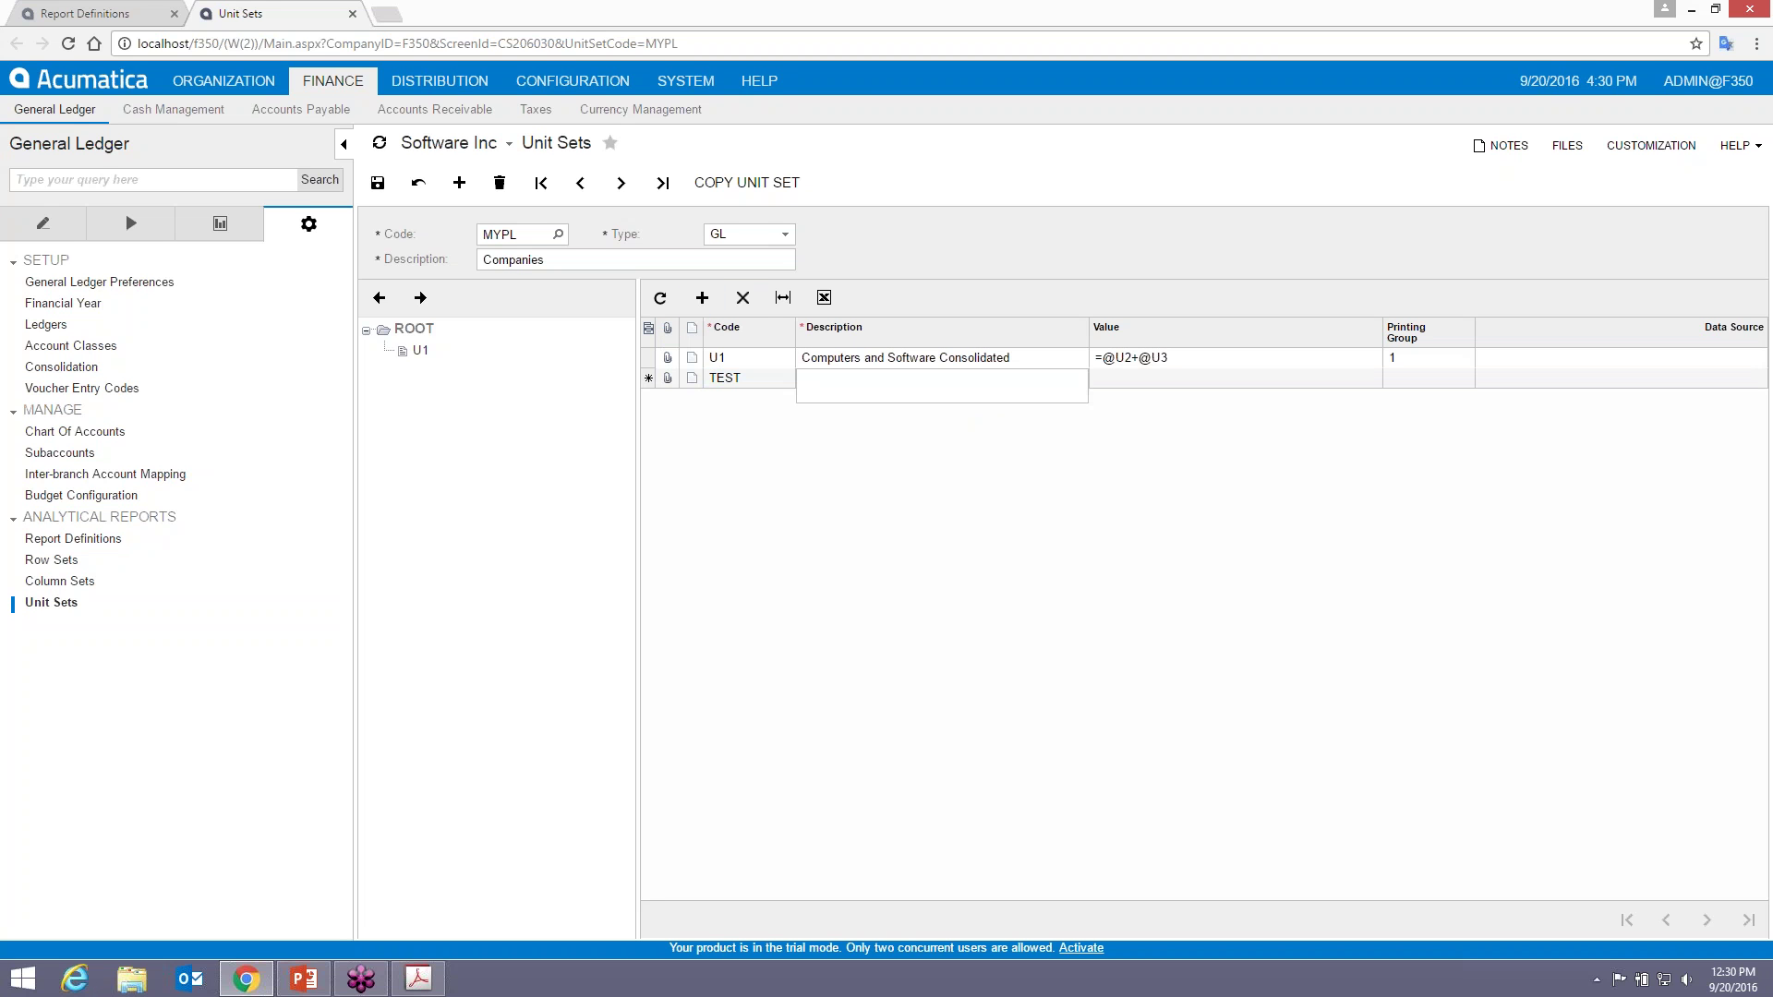
type("test")
key("Tab")
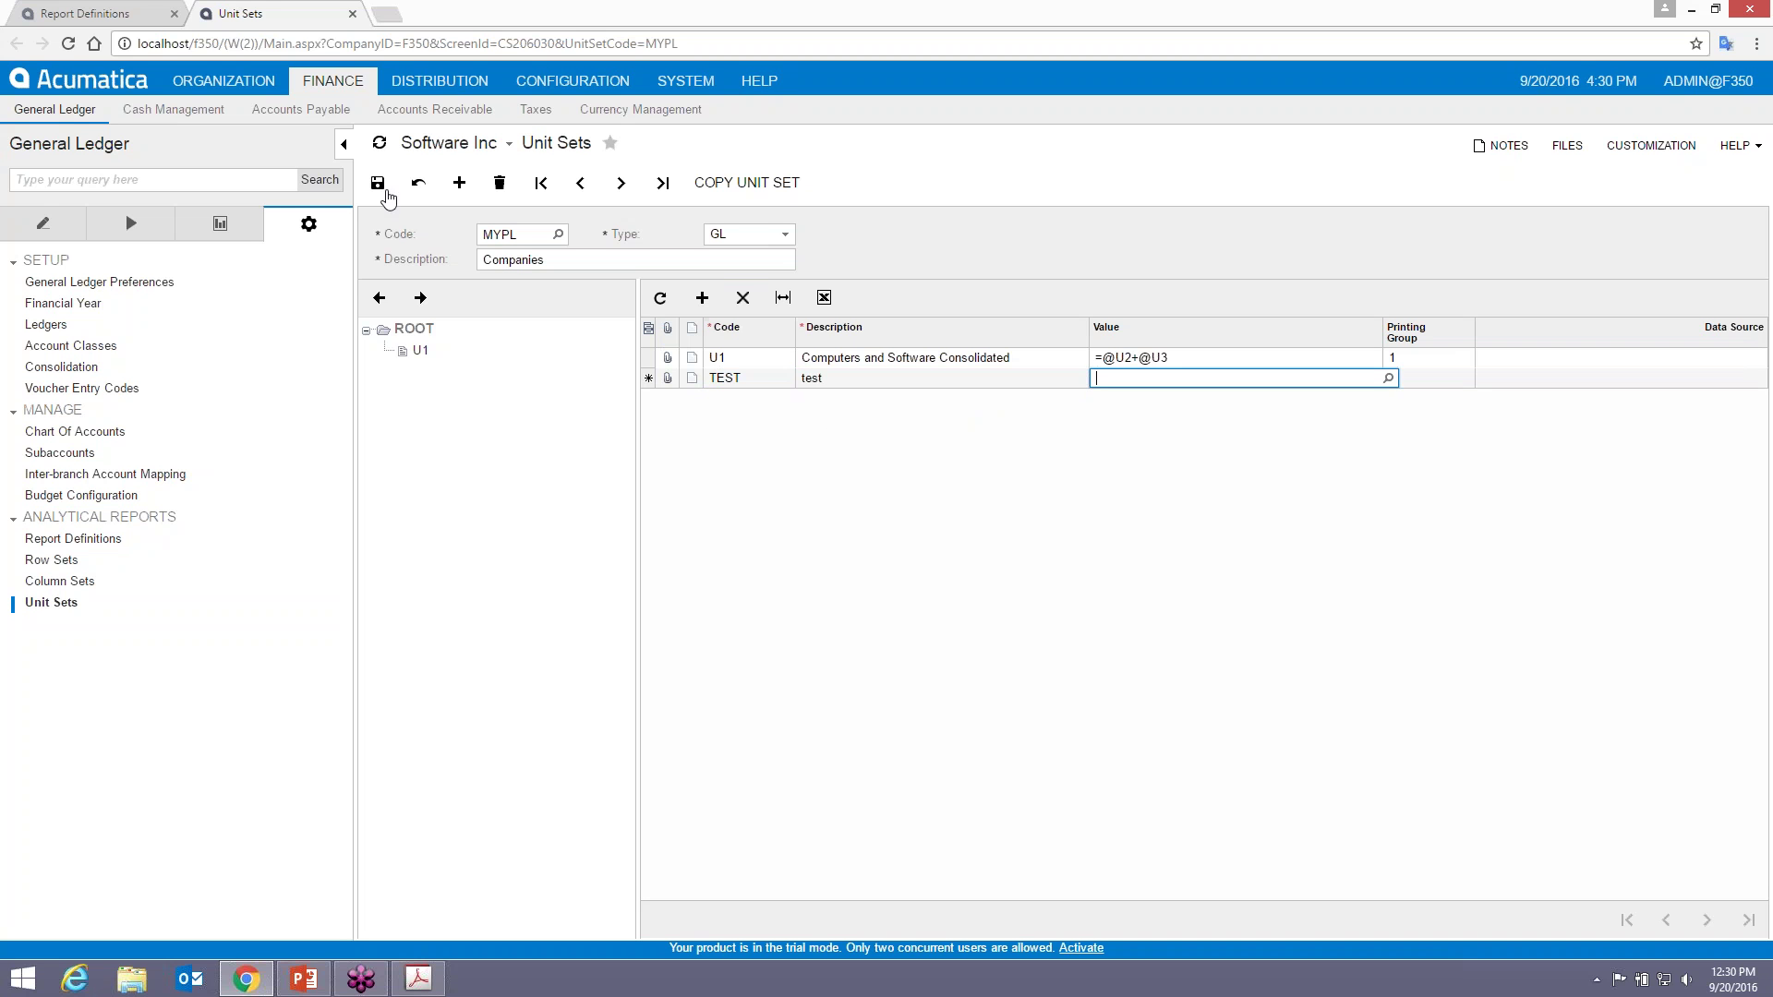
left_click(378, 182)
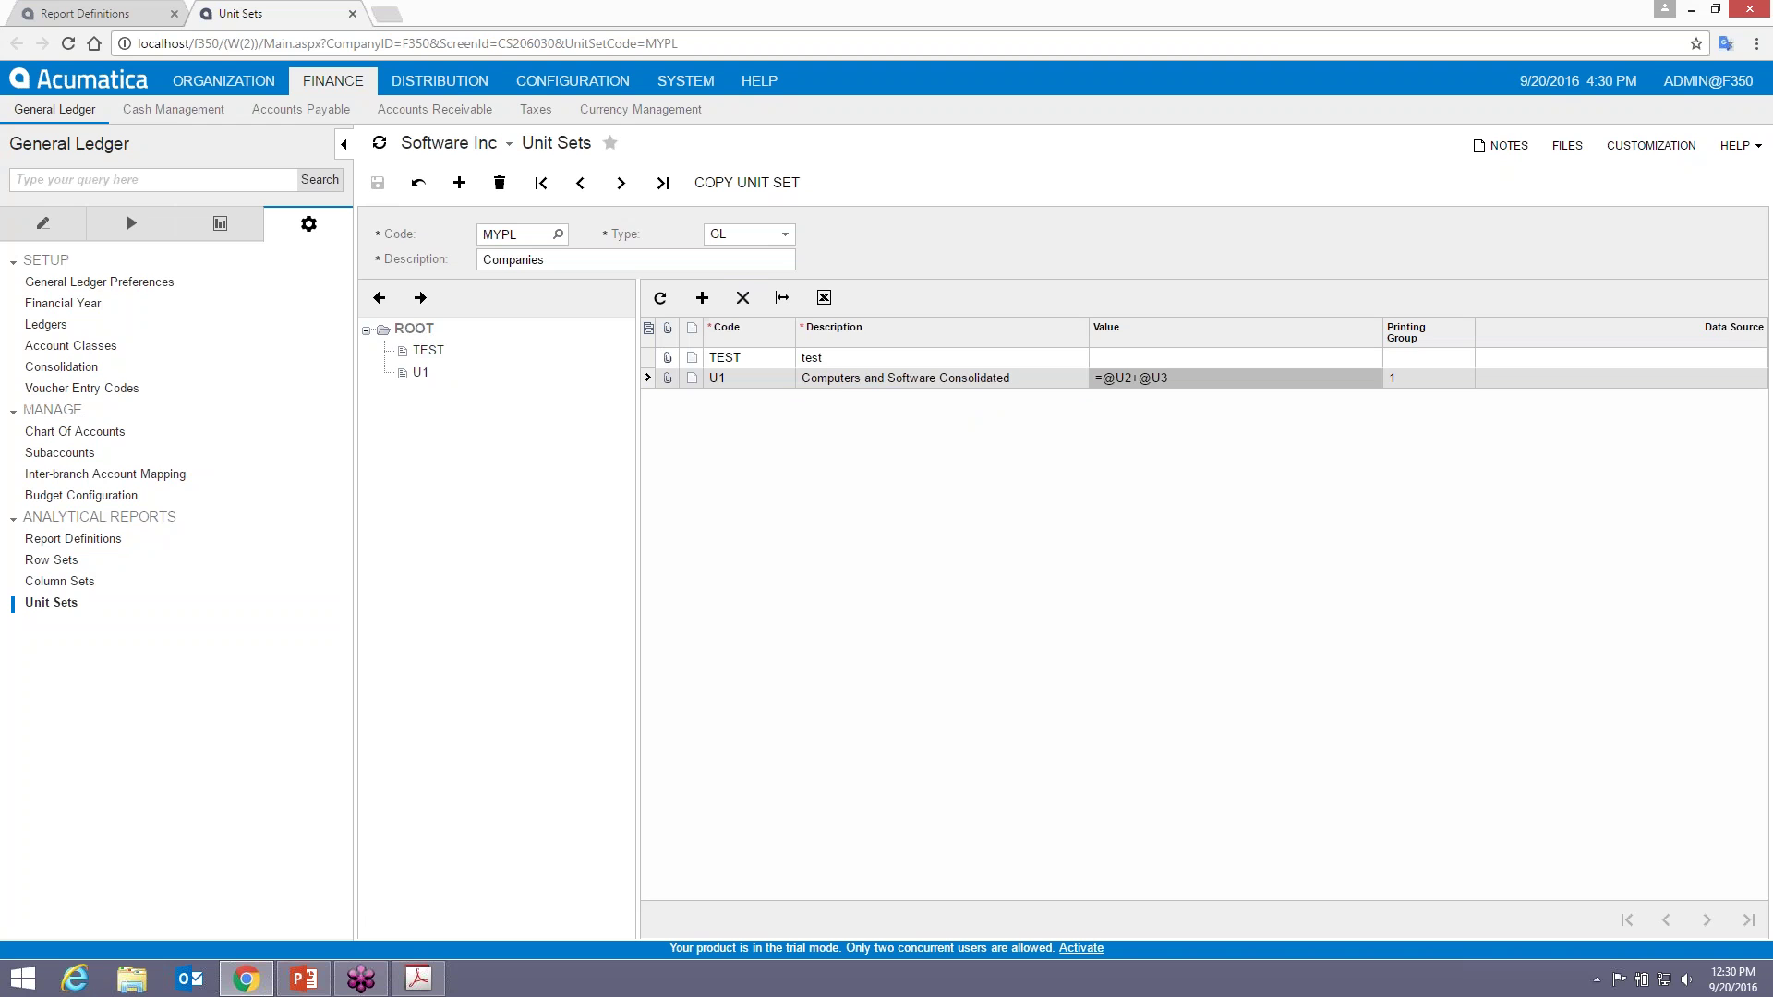
- Delete the TEST row, save, and select U1 in the unit tree
left_click(838, 359)
left_click(748, 310)
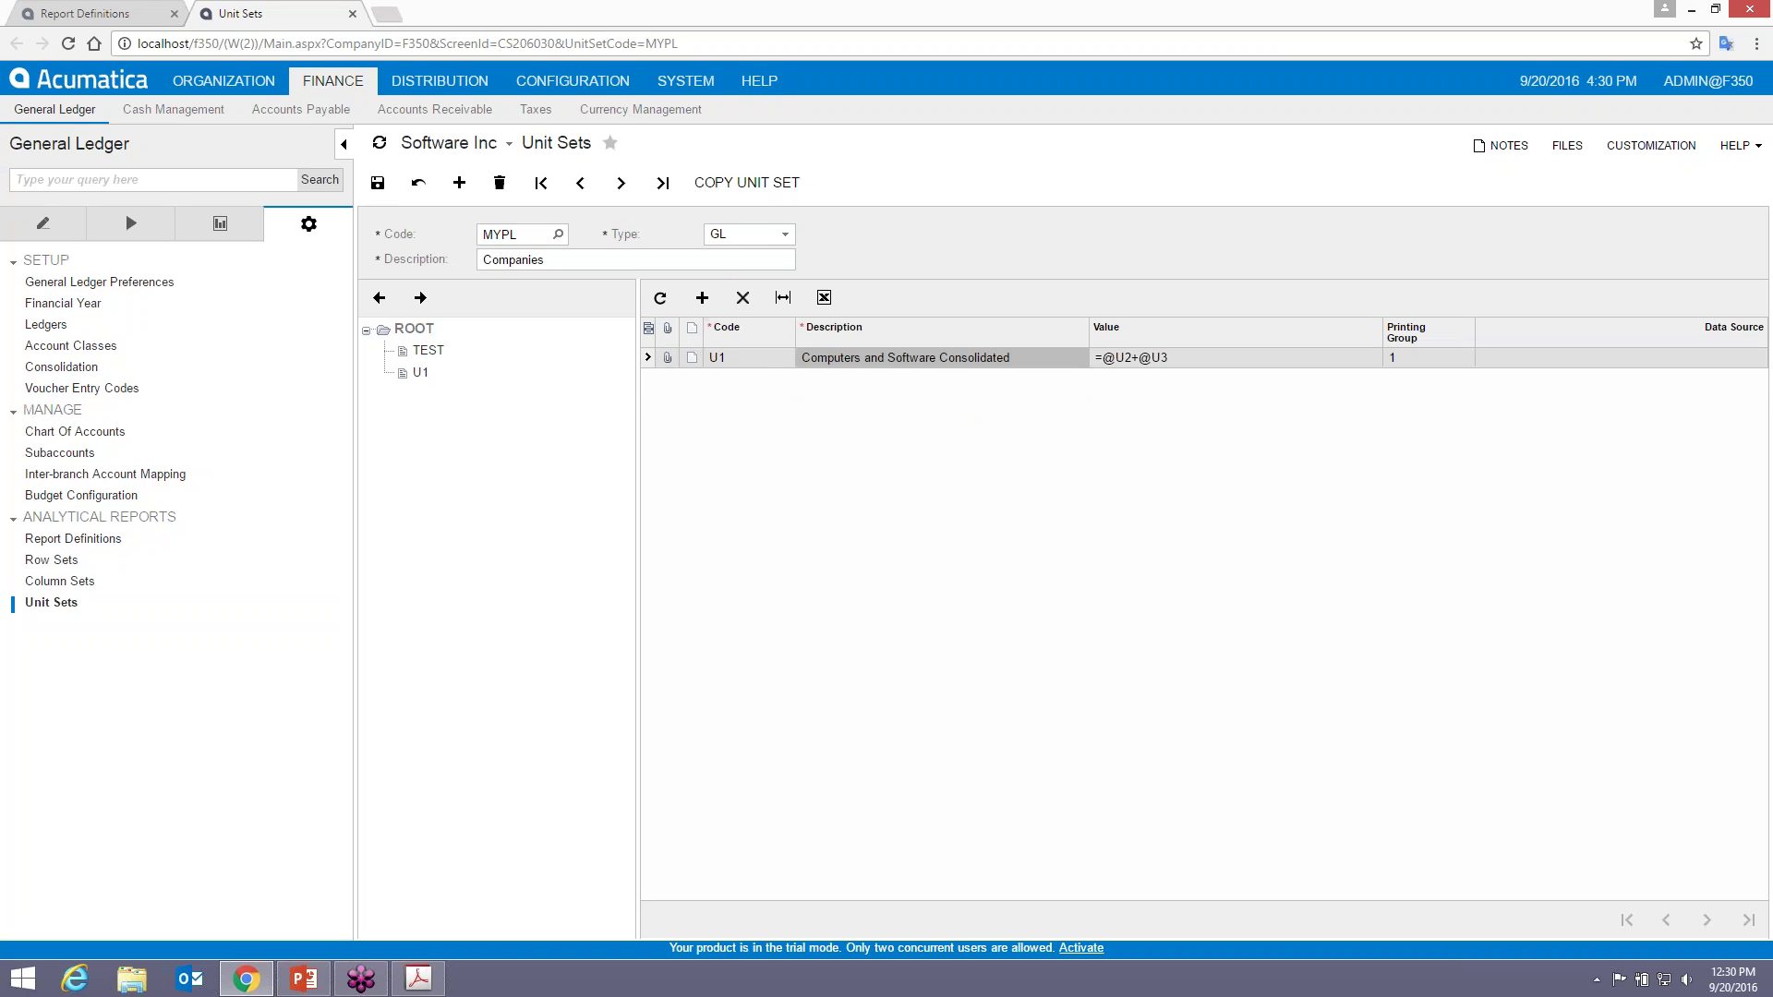
left_click(377, 182)
left_click(418, 354)
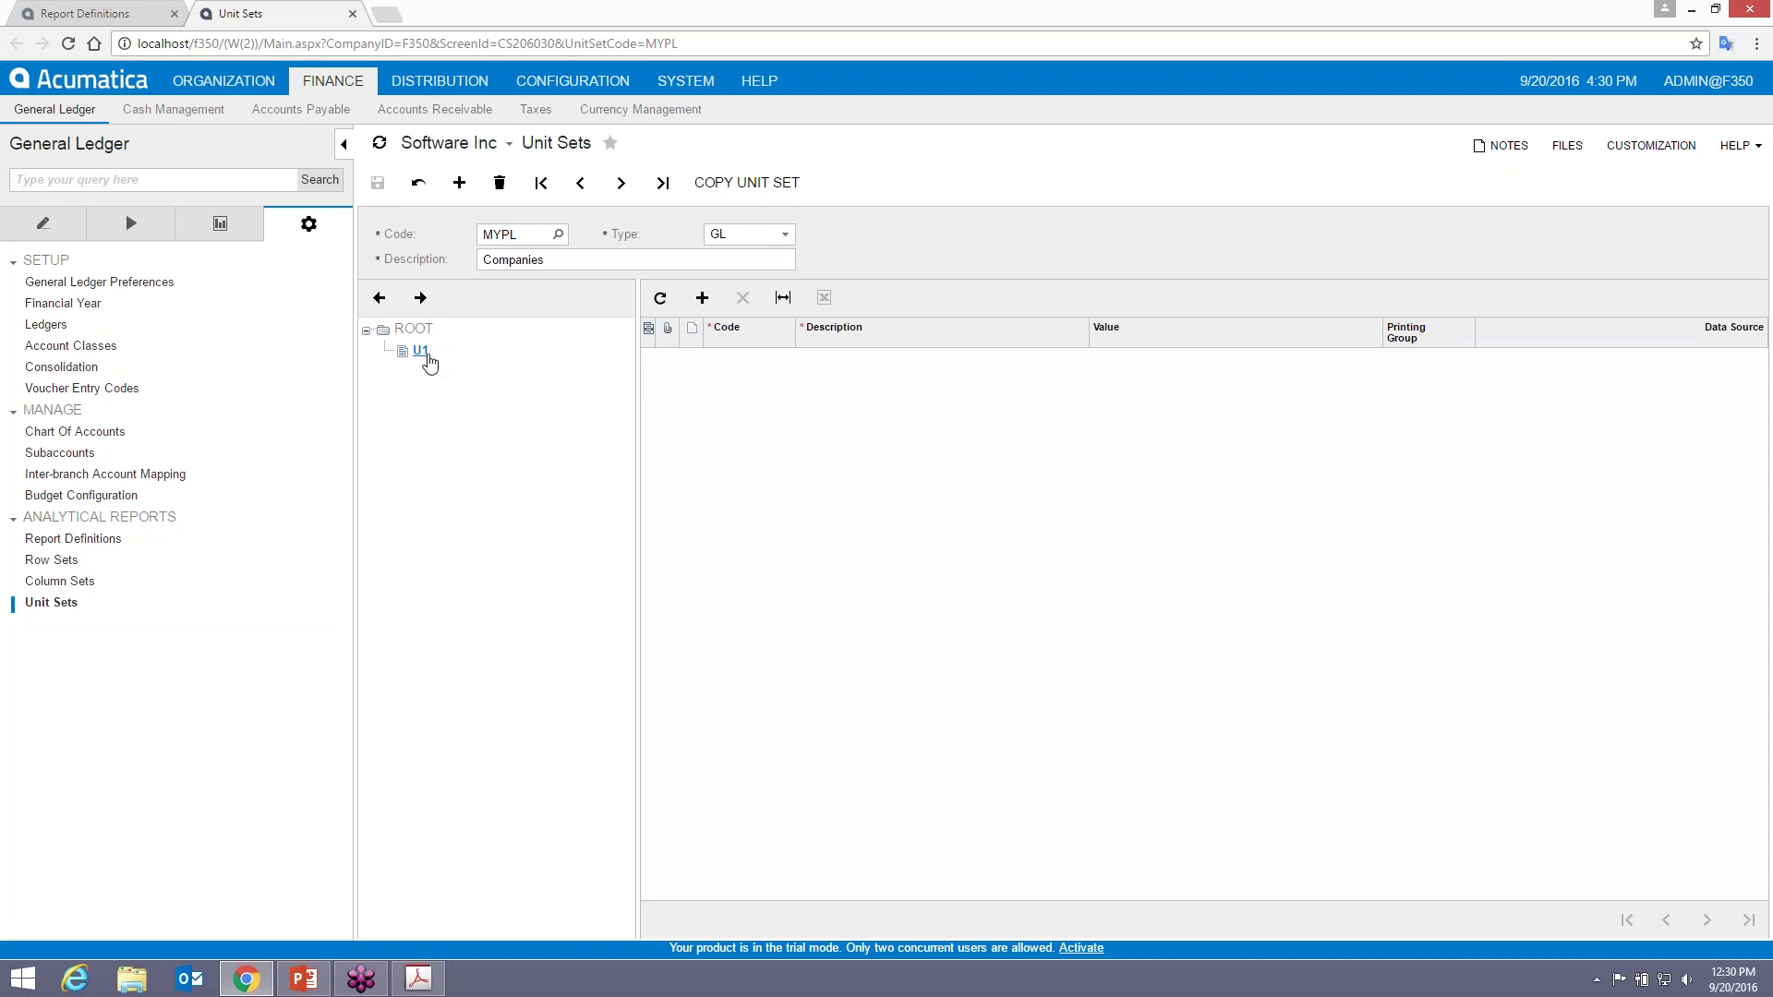
- Add child unit U2 'Computers Inc' under U1 with printing group 2
left_click(702, 298)
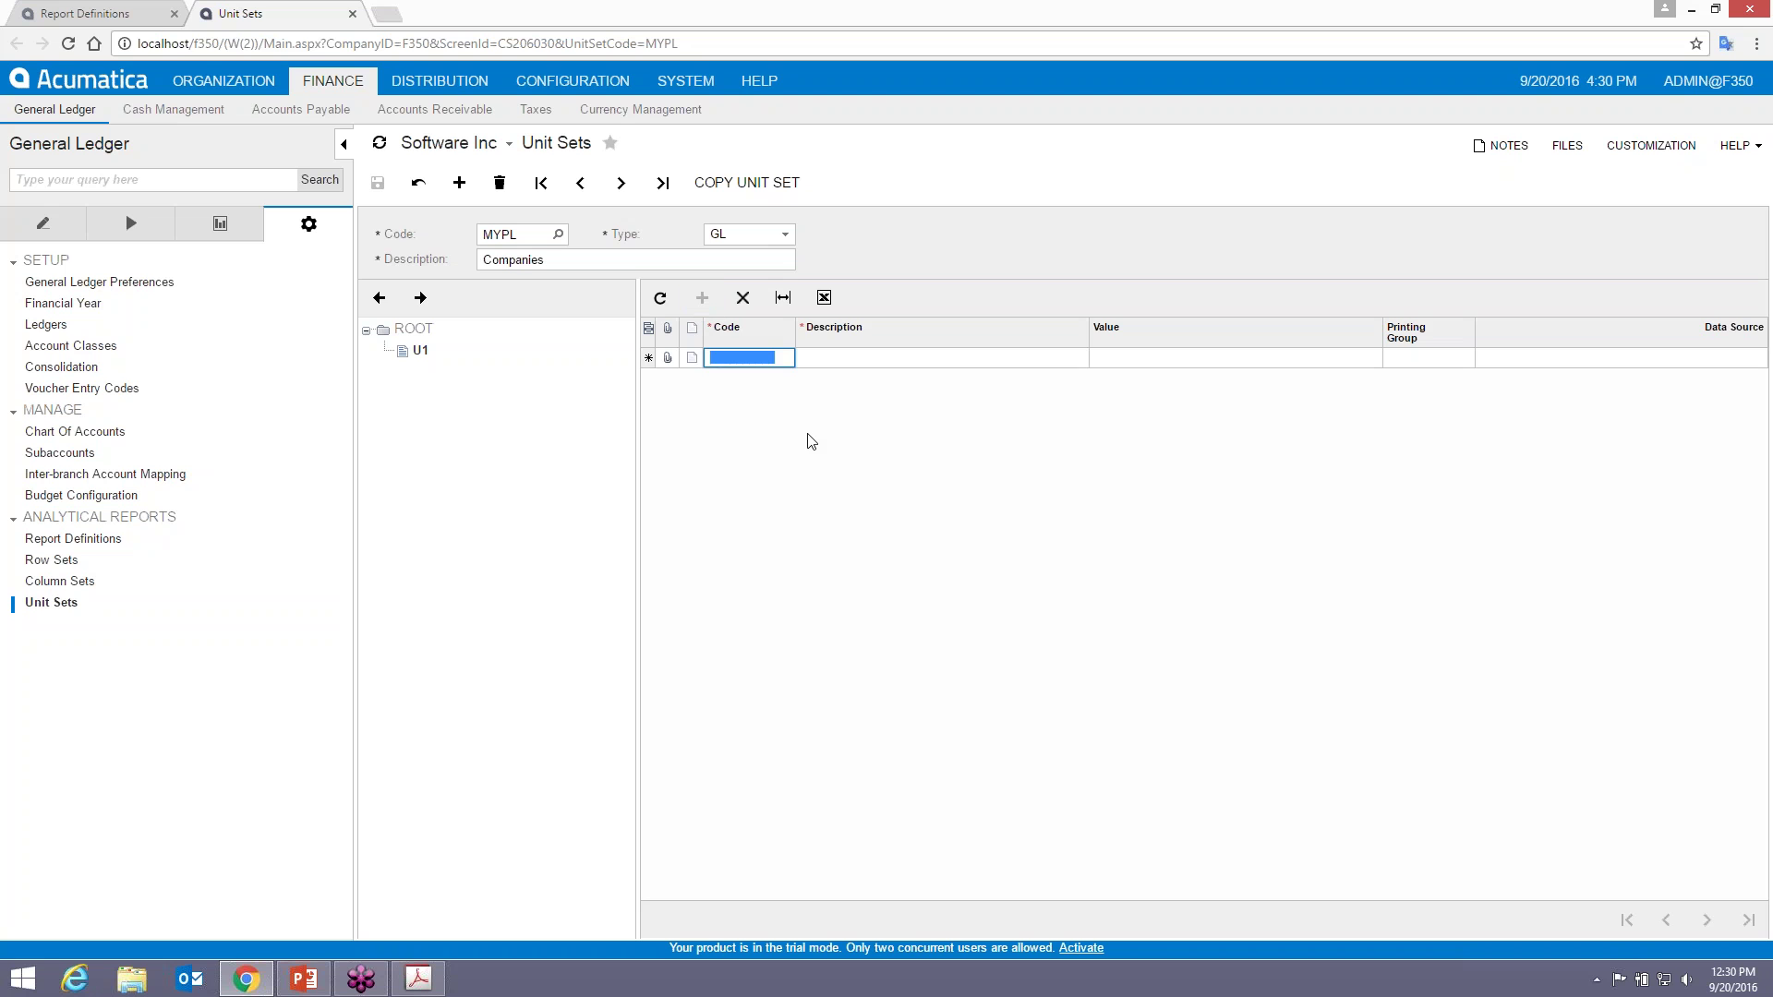
type("U2")
key("Tab")
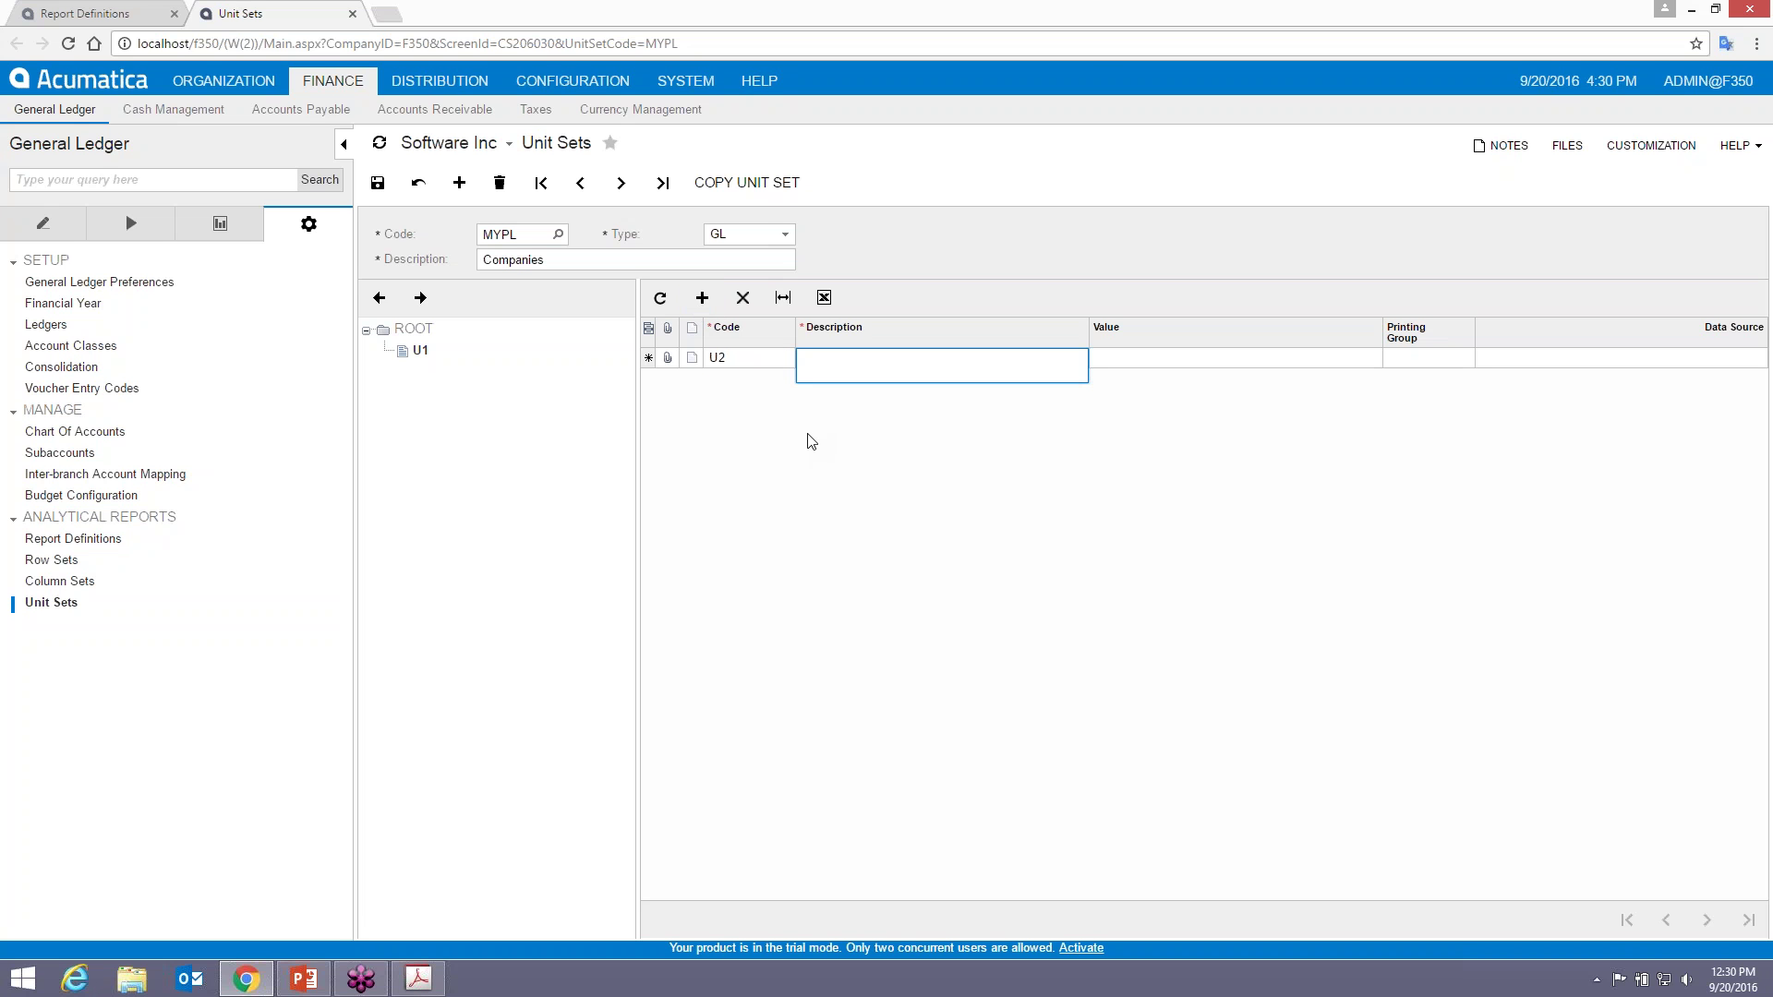
type("Computers Inc")
key("Tab")
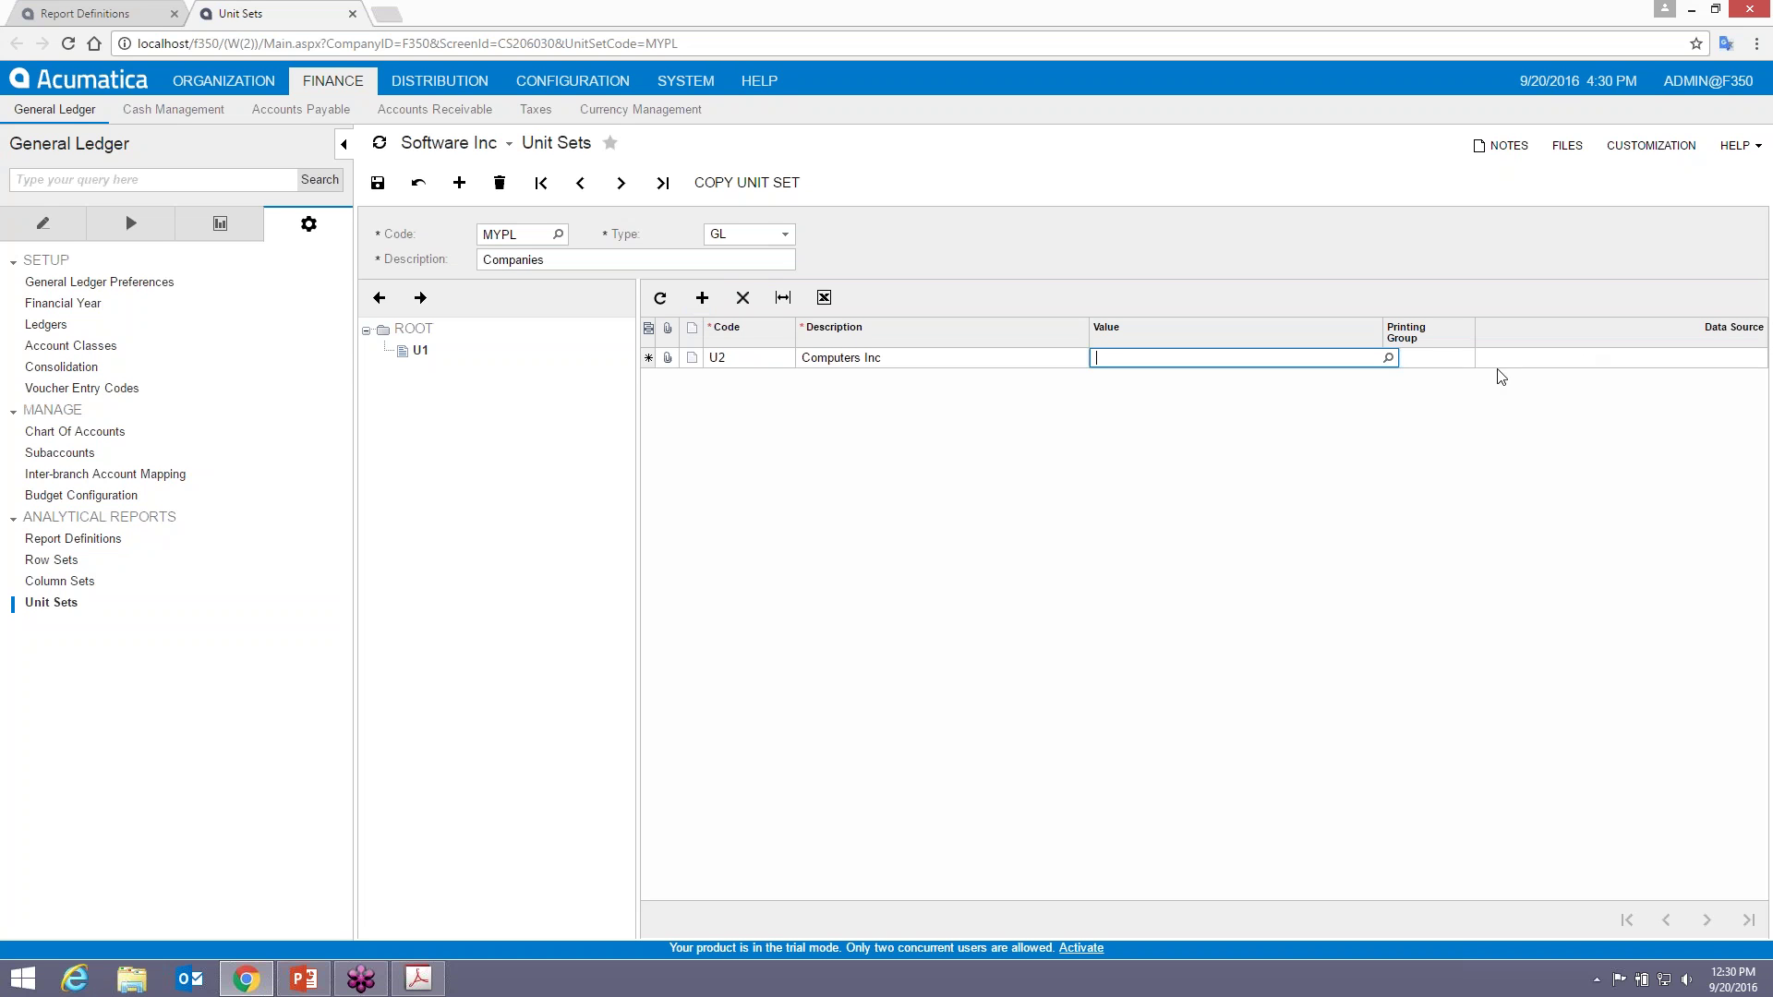
left_click(1461, 367)
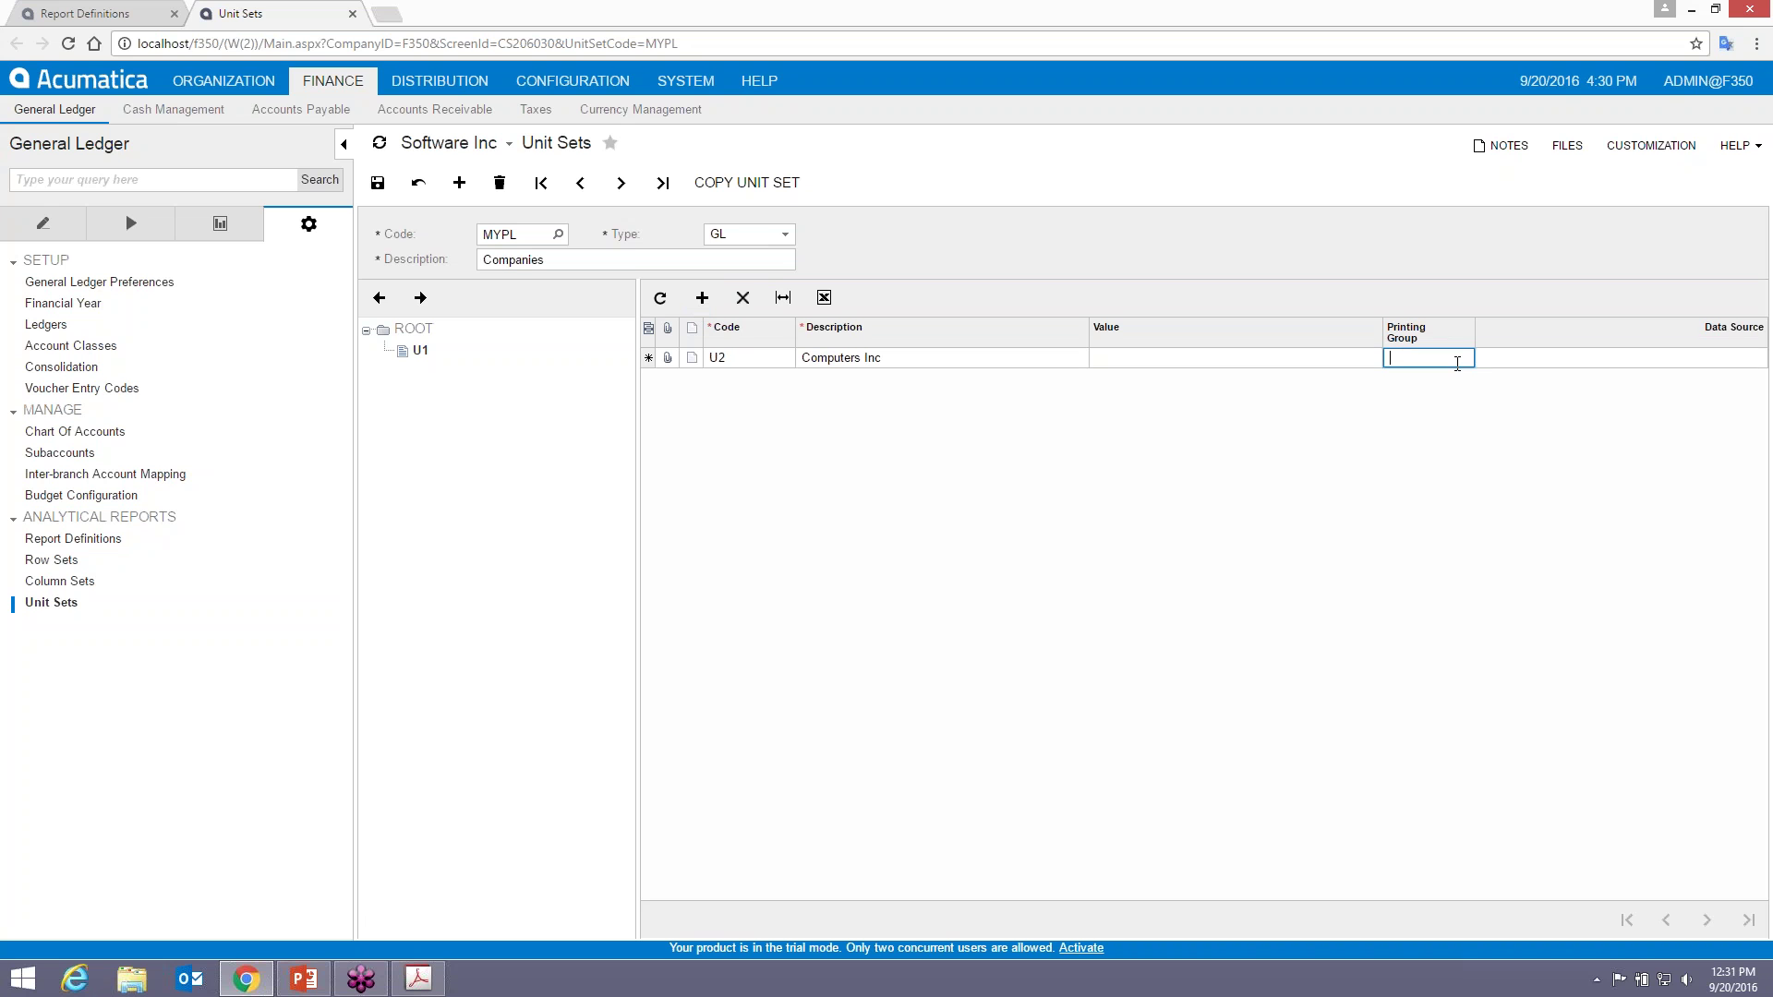
type("2")
key("Tab")
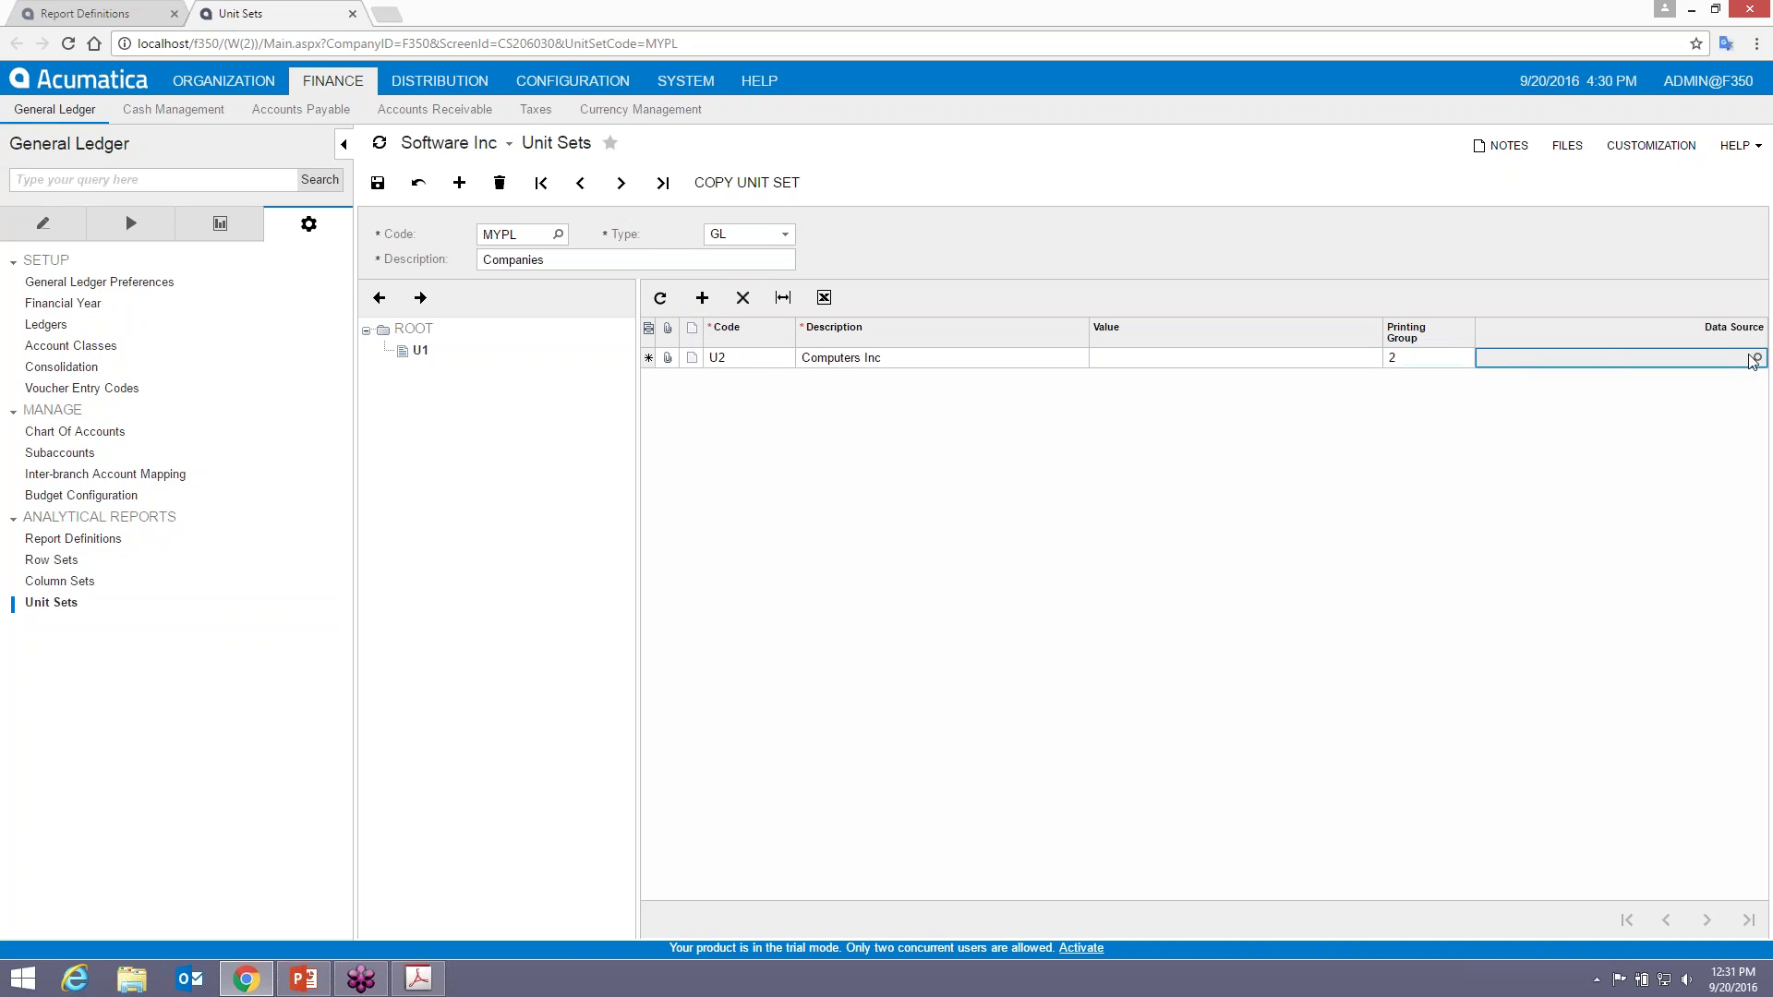
- Set U2's data source ledger to ACTUALCOMP
key("F3")
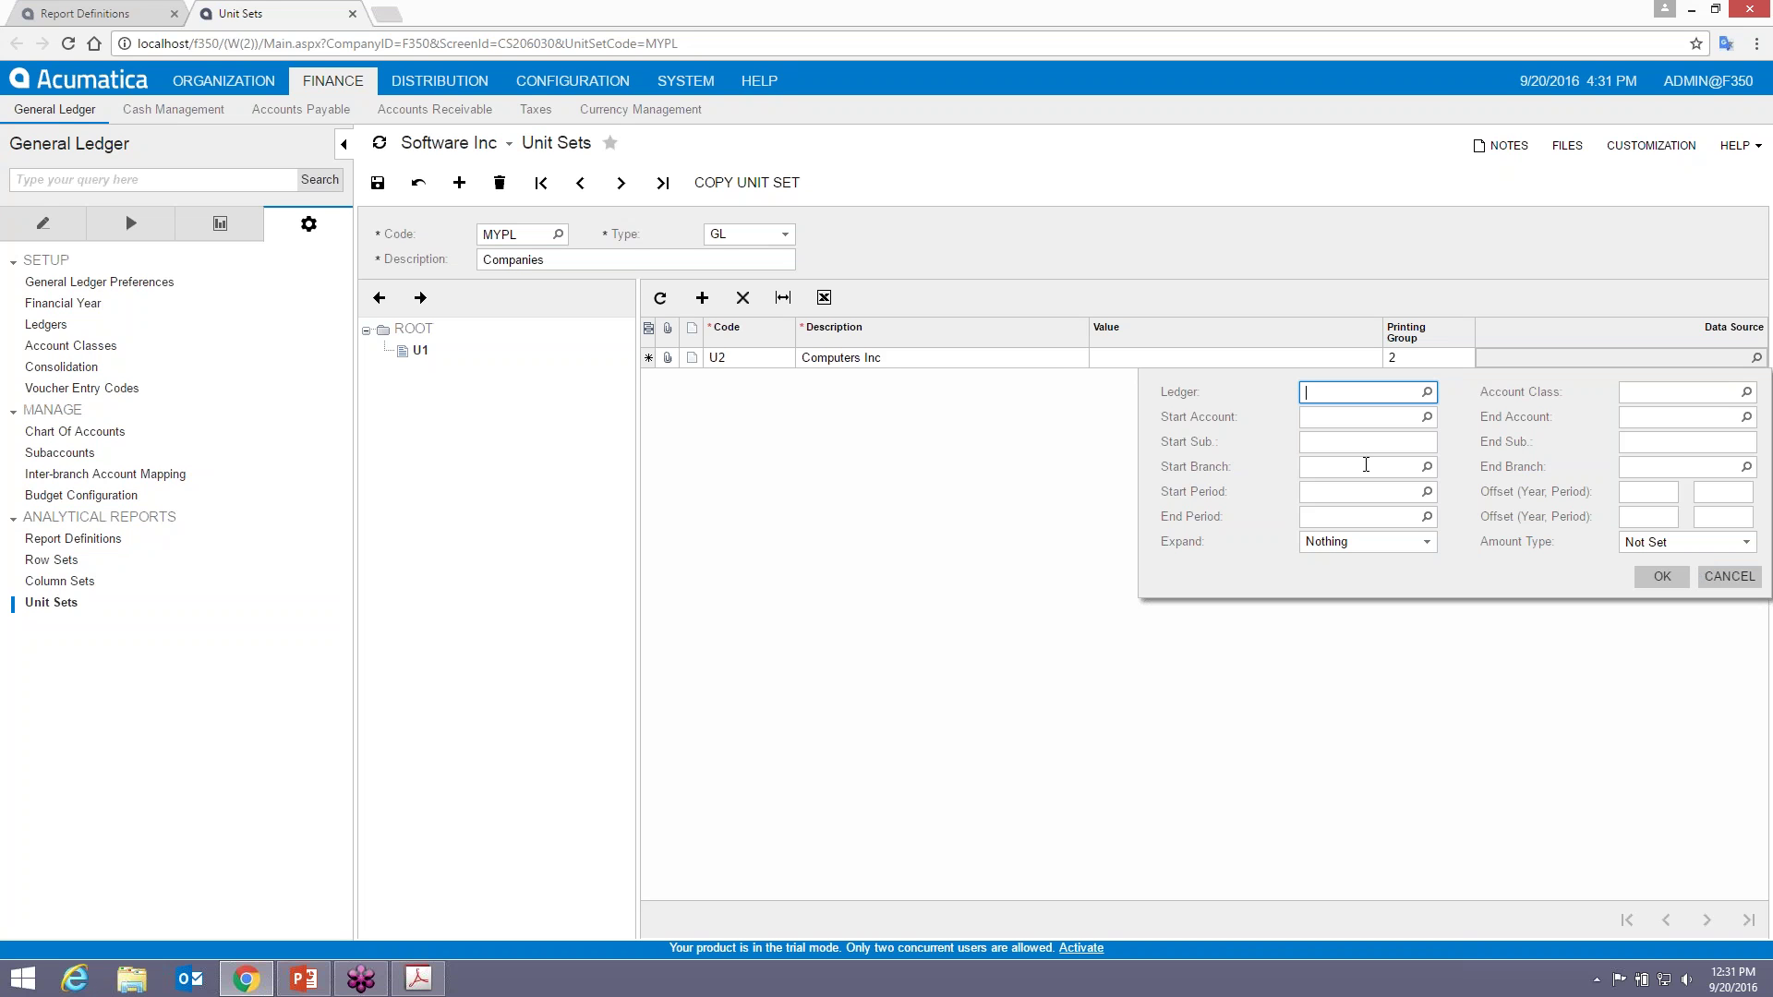
left_click(1427, 392)
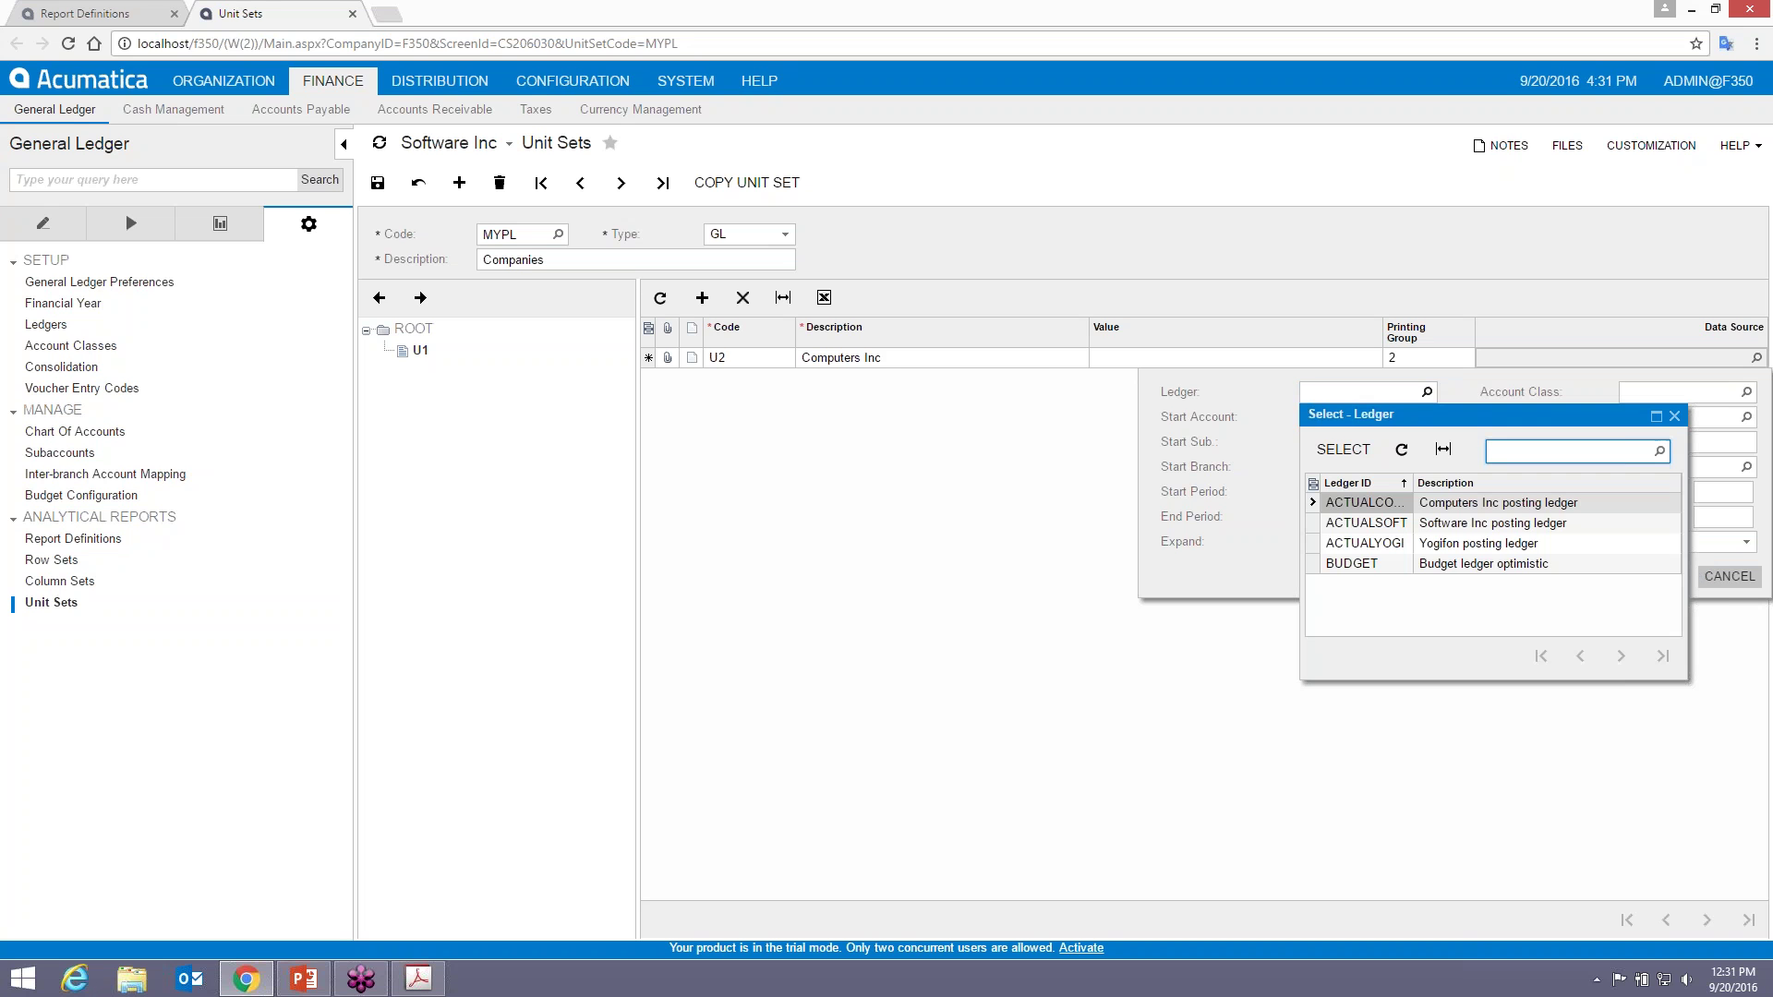
double_click(1464, 504)
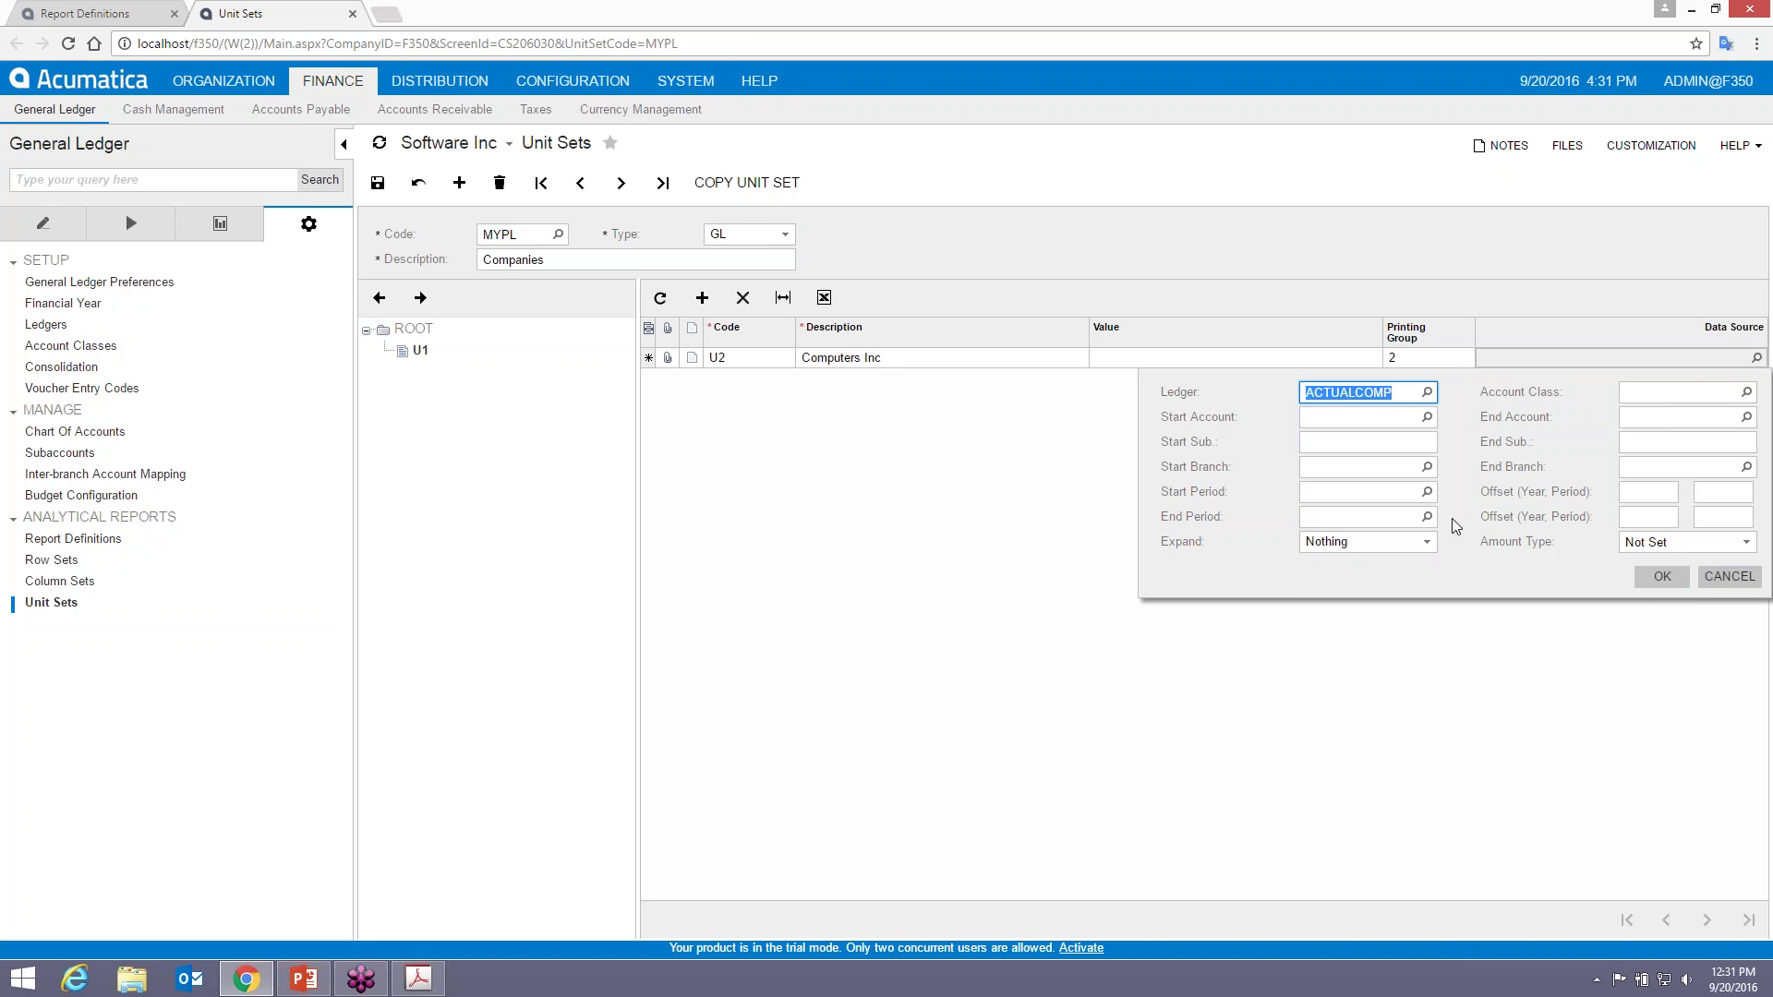
left_click(1662, 576)
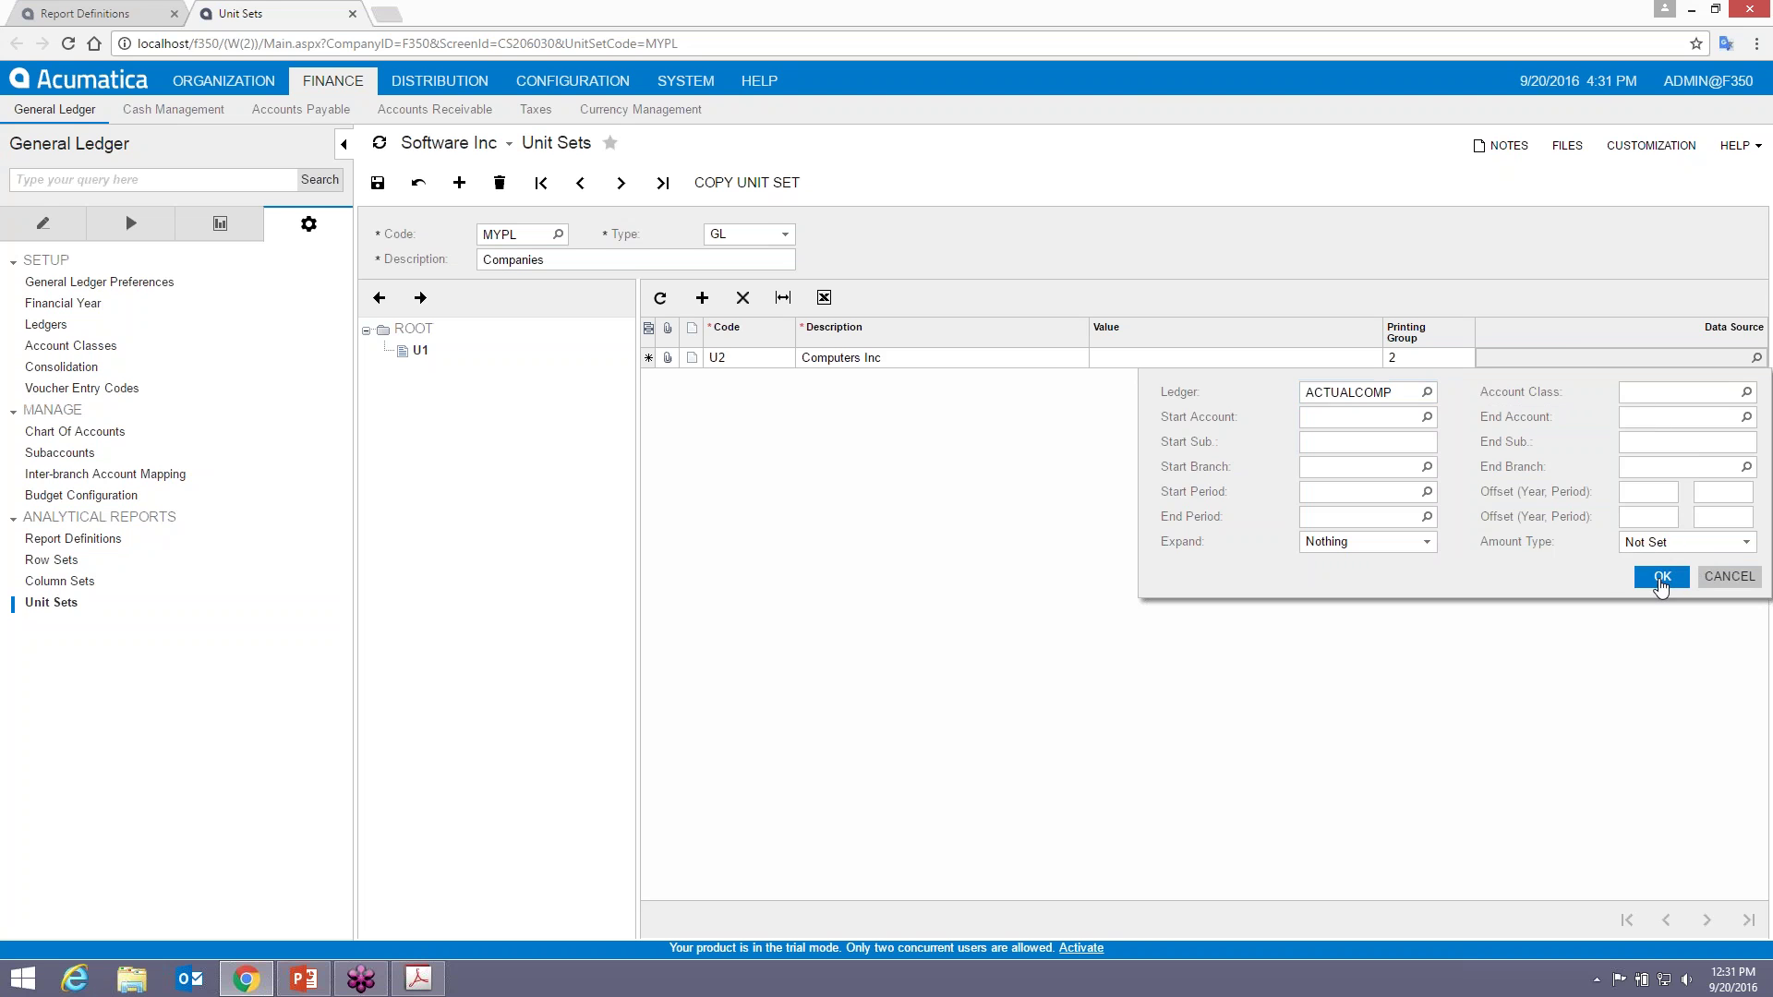
key("Insert")
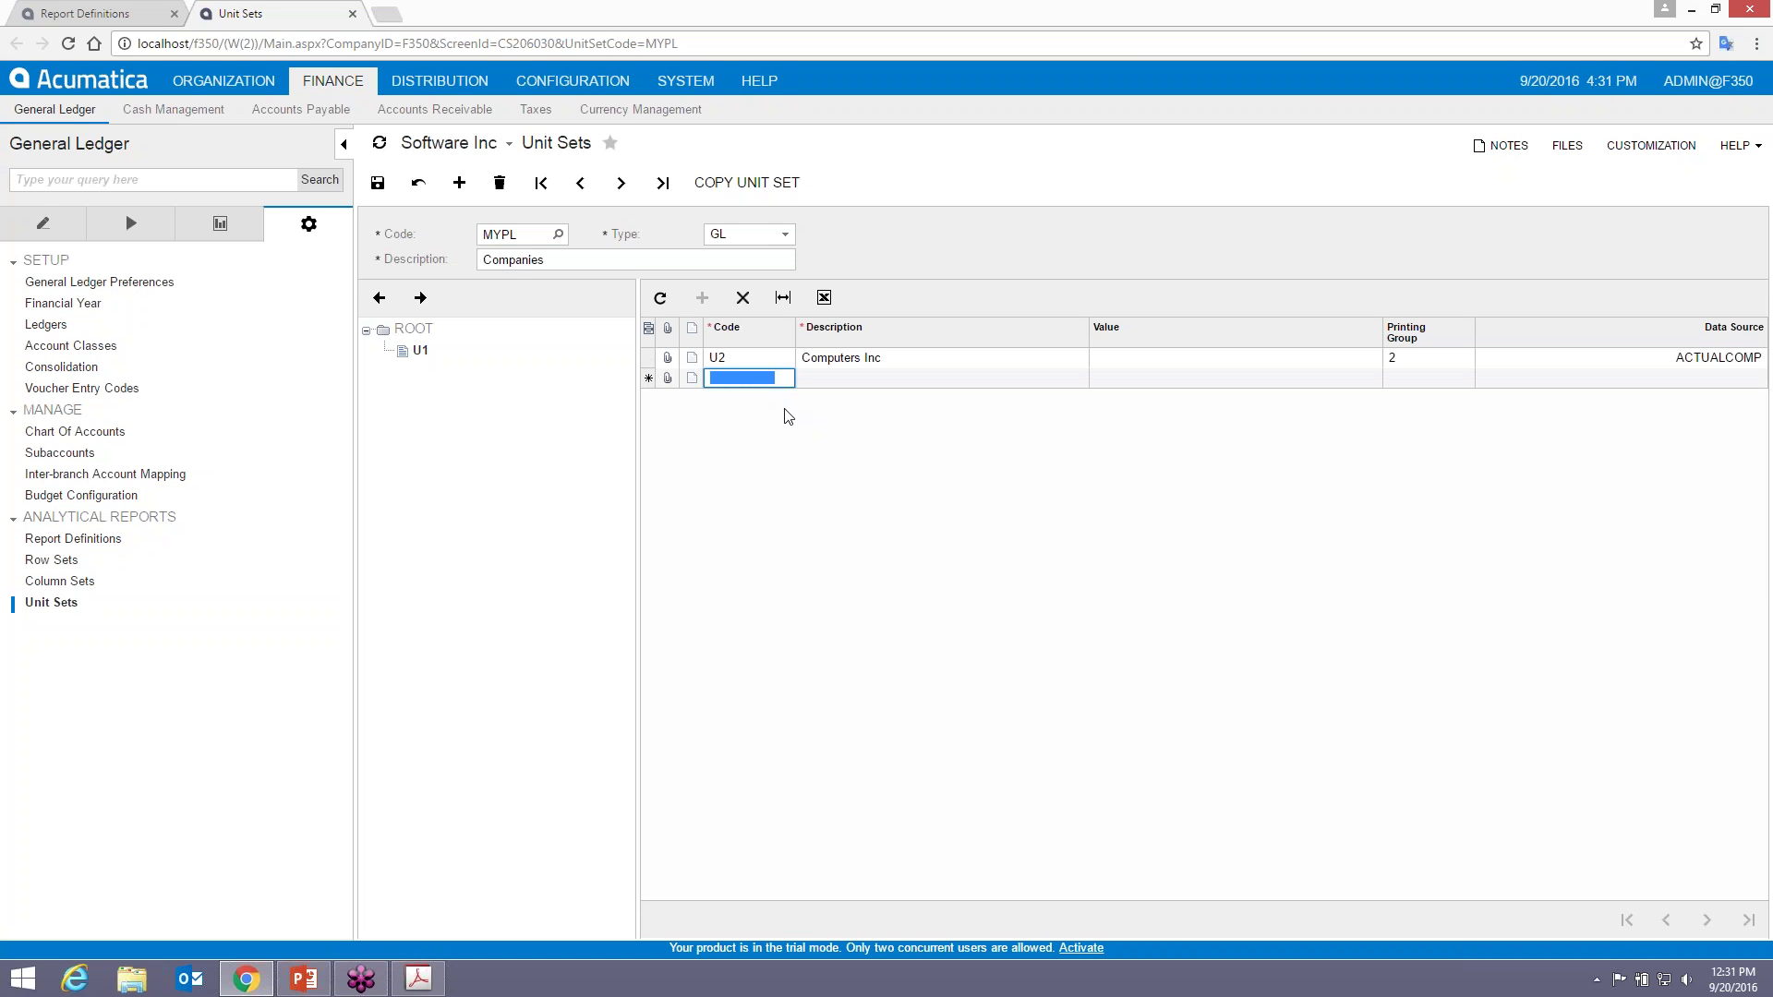
- Add child unit U3 'Software Inc' with printing group 2
type("U3")
key("Tab")
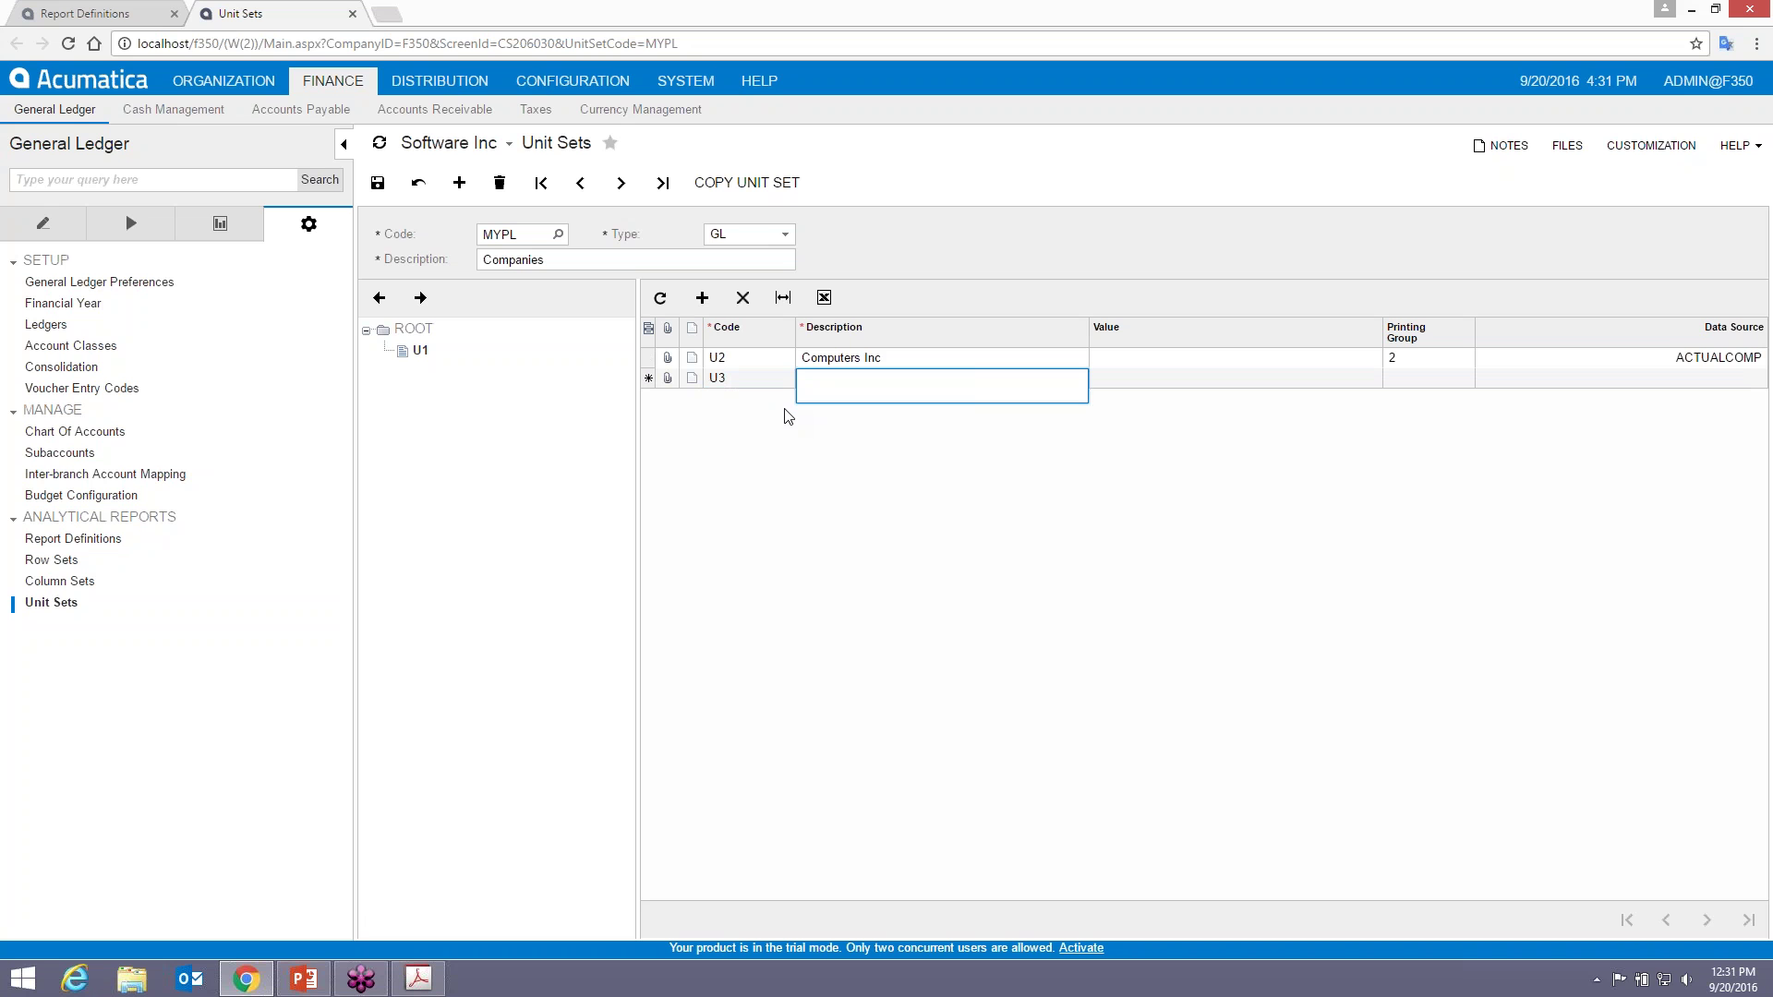
type("Software Inc")
key("Tab")
key("Tab")
type("2")
key("Tab")
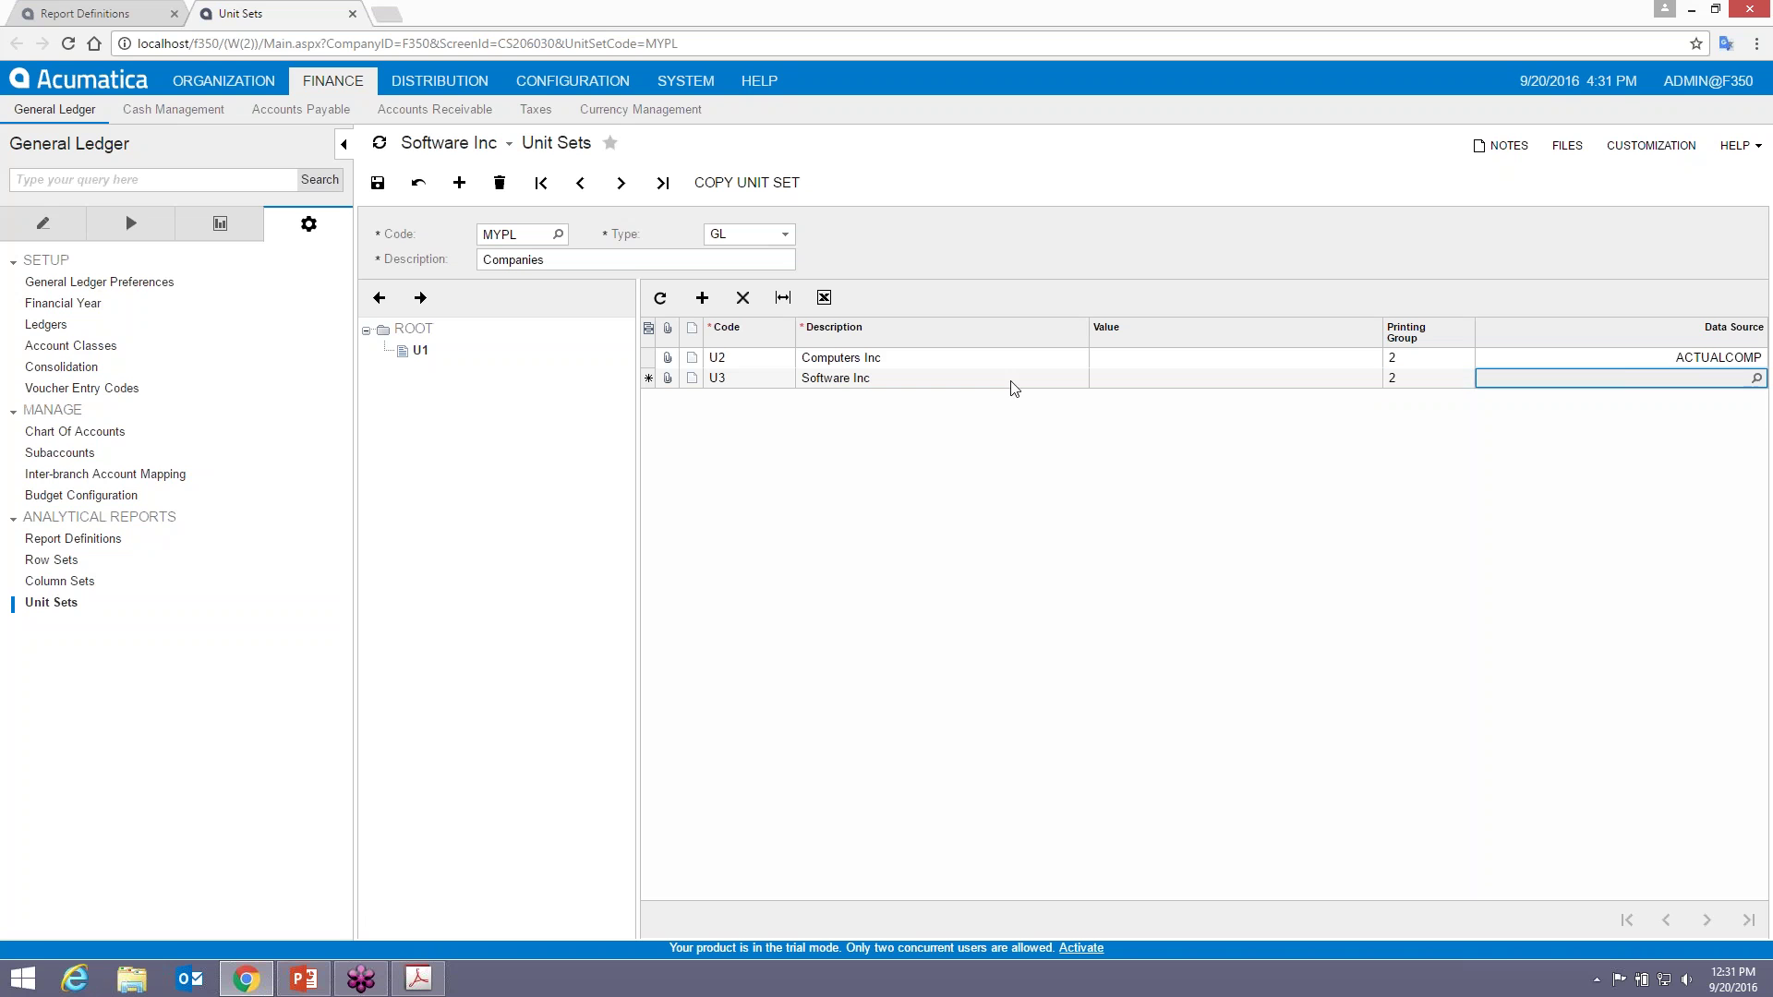
- Set U3's data source ledger to ACTUALSOFT and save the MYPL unit set
left_click(1757, 381)
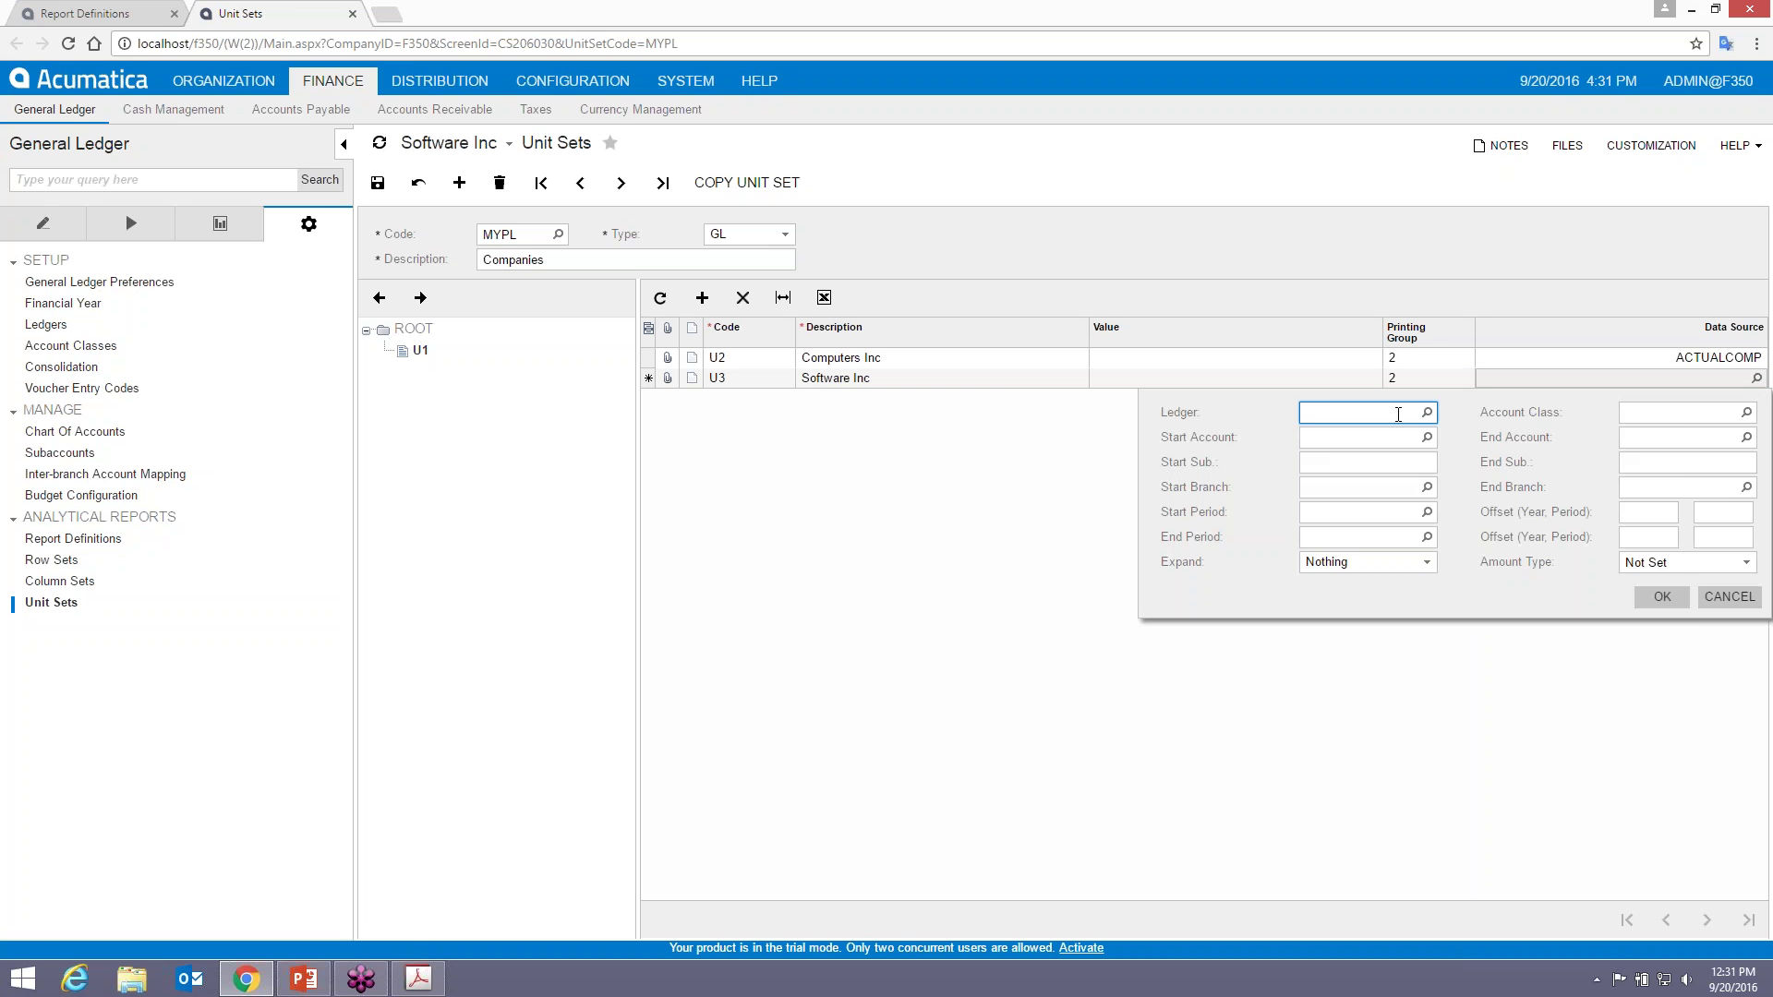
left_click(1427, 412)
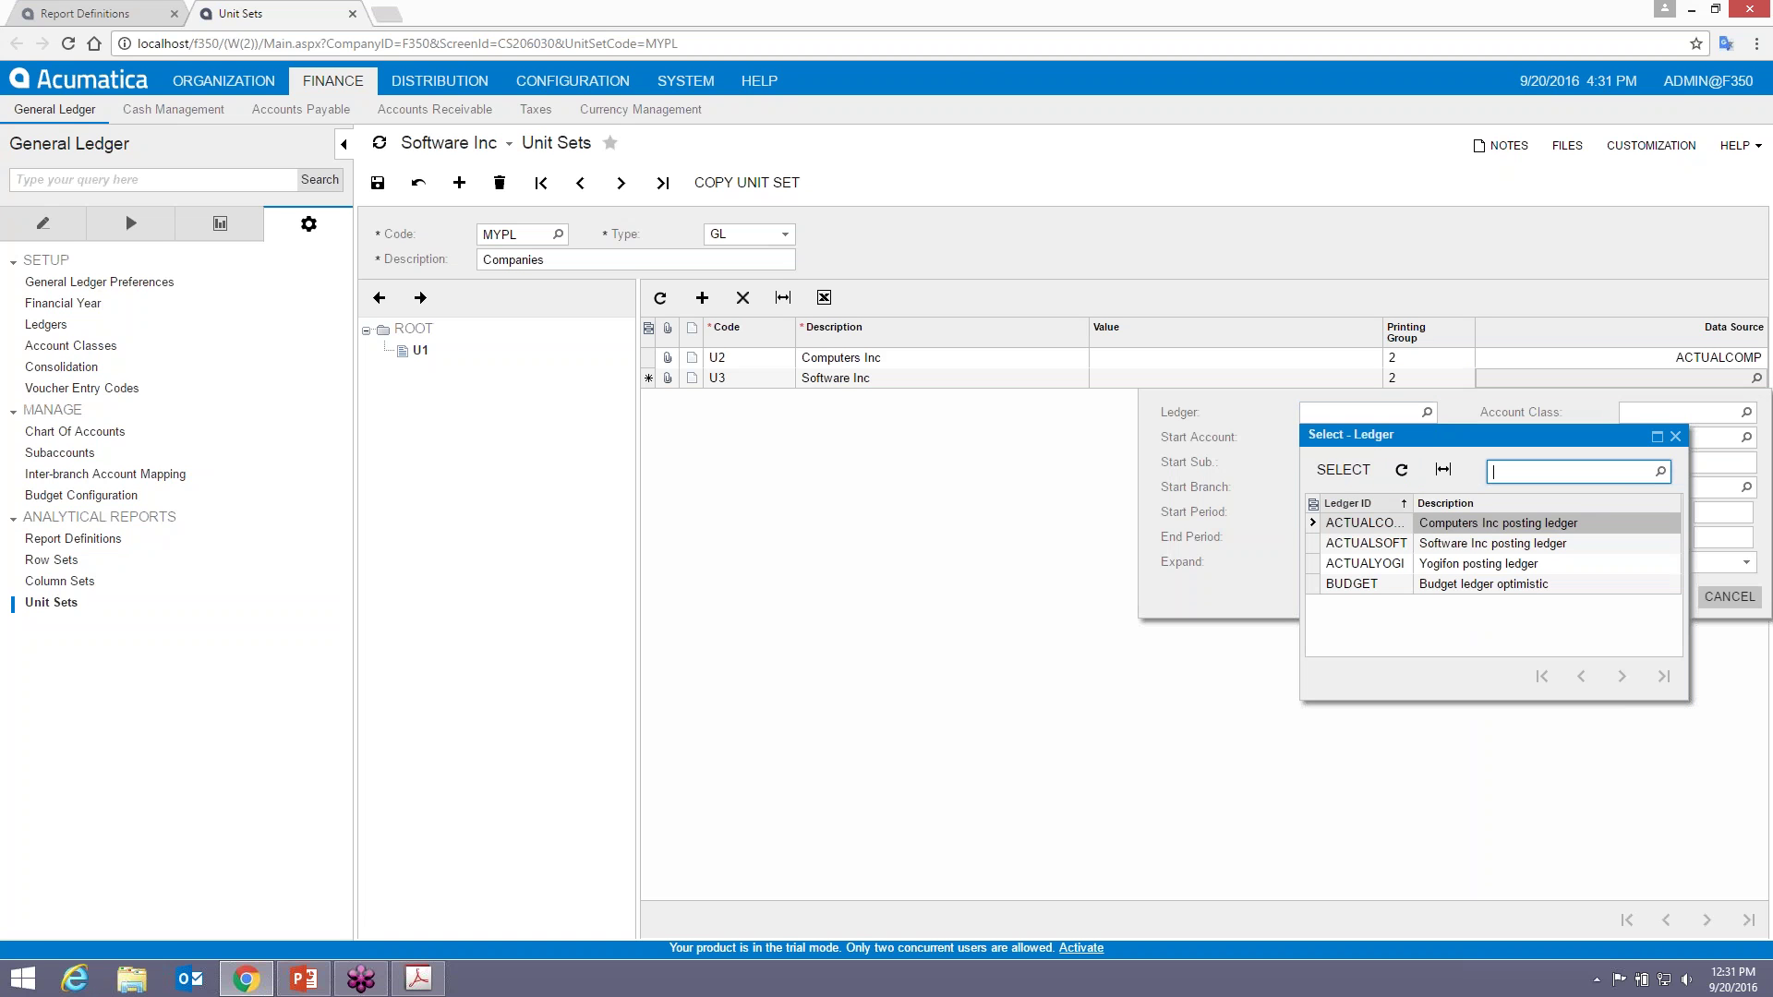
left_click(1387, 550)
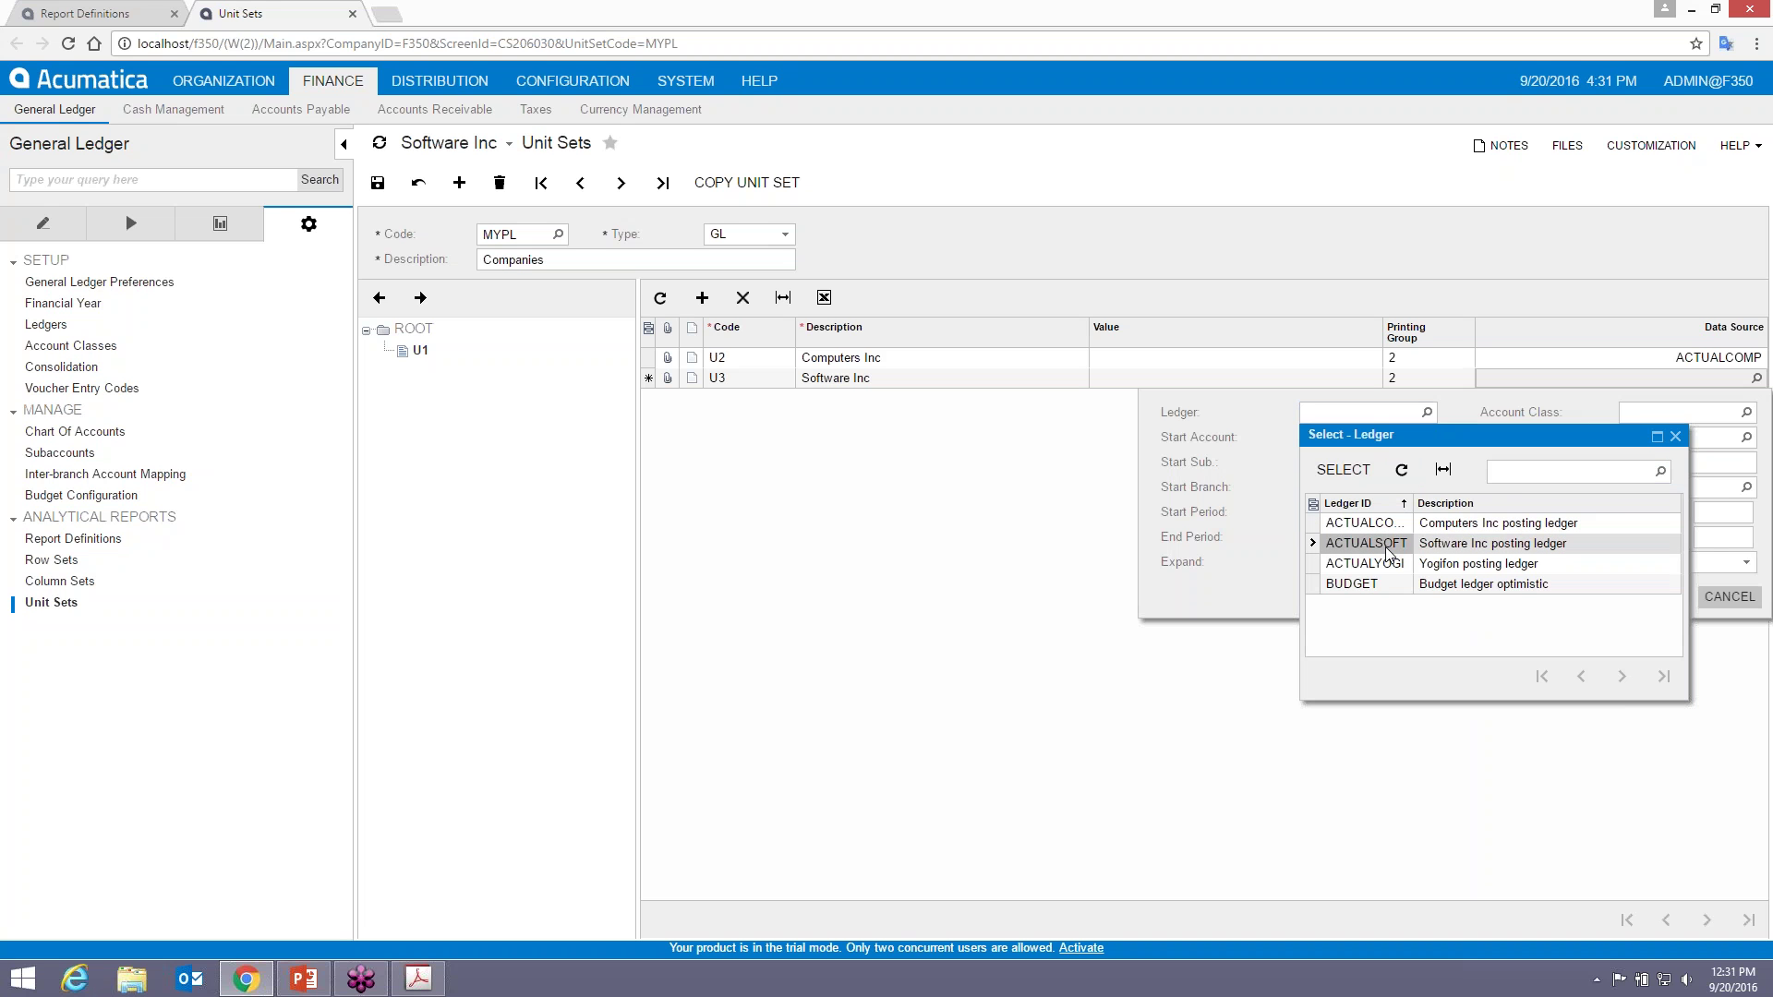
double_click(1385, 547)
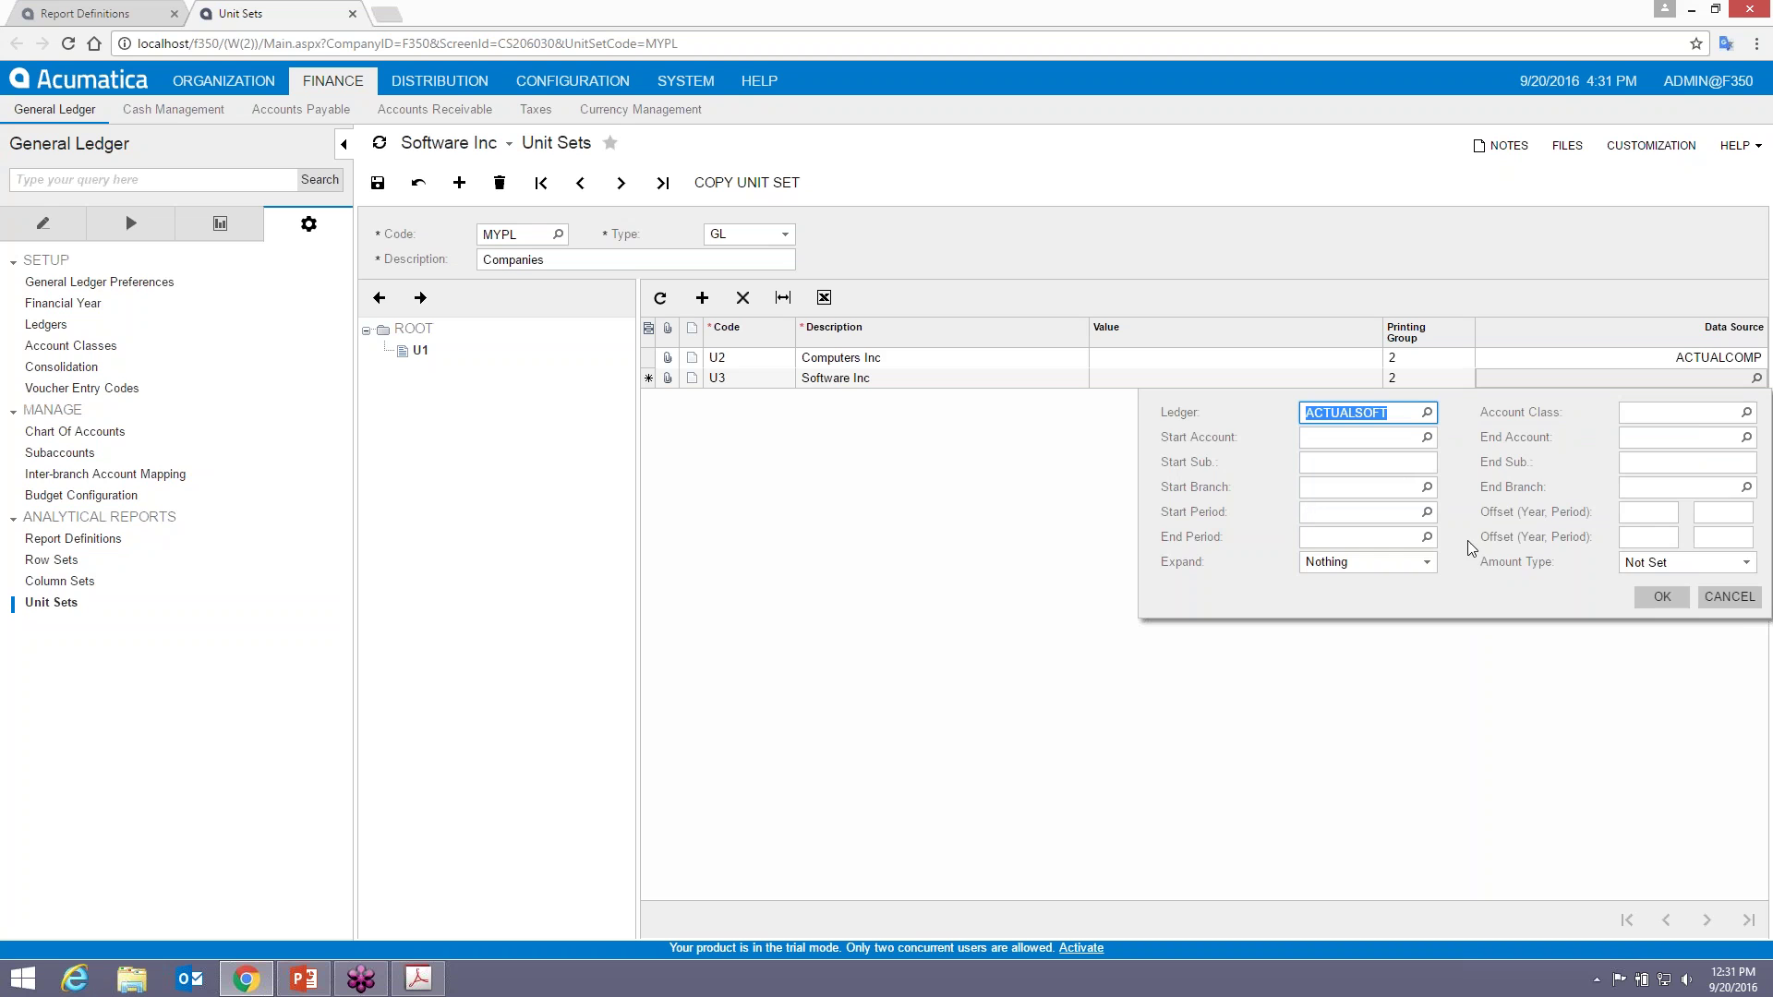
left_click(1662, 596)
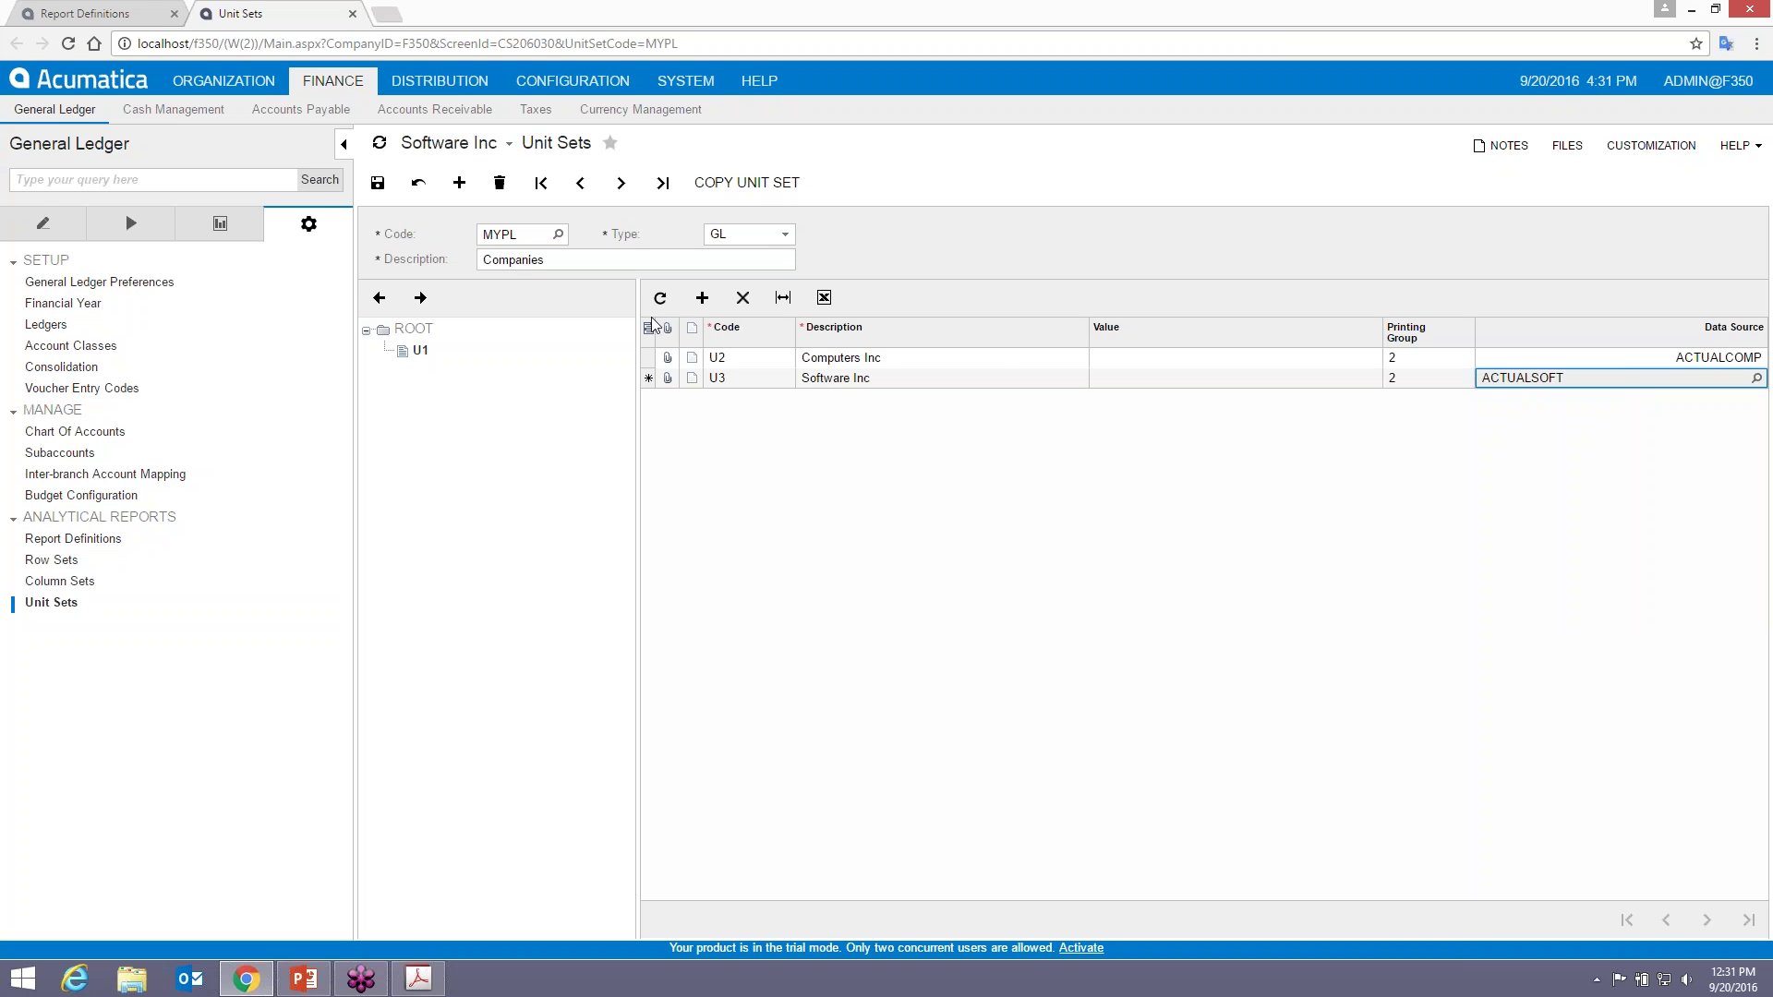
left_click(378, 182)
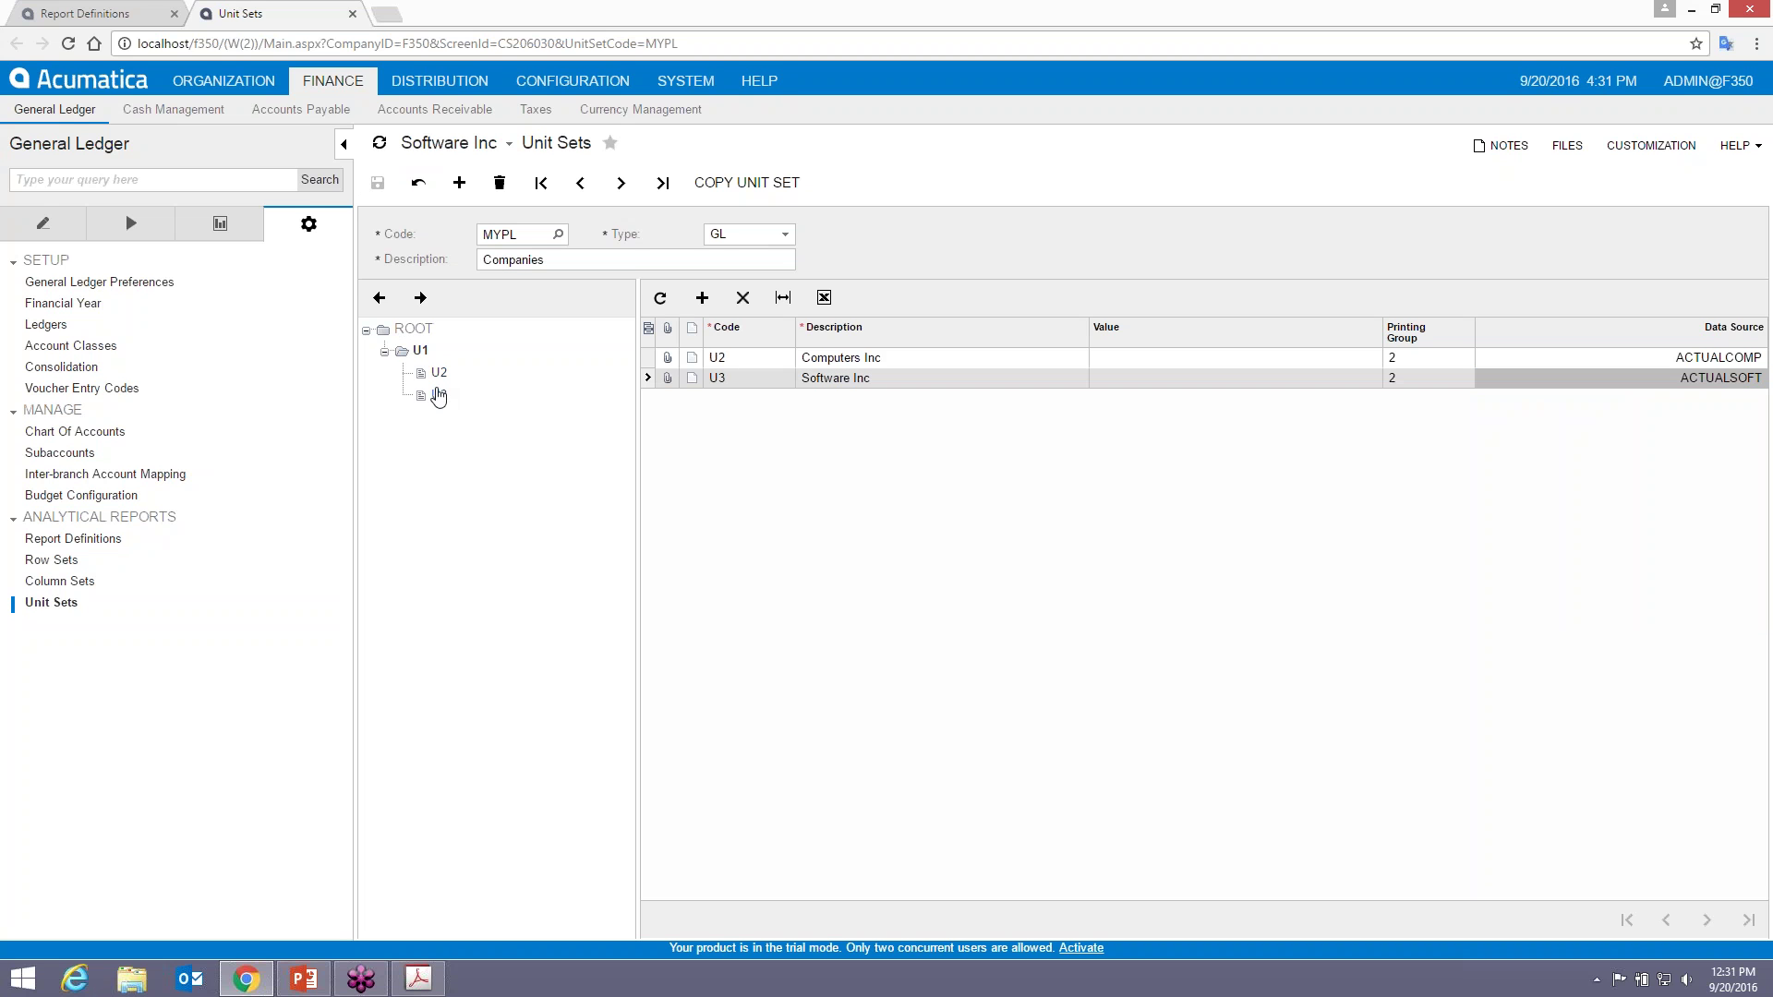
left_click(426, 977)
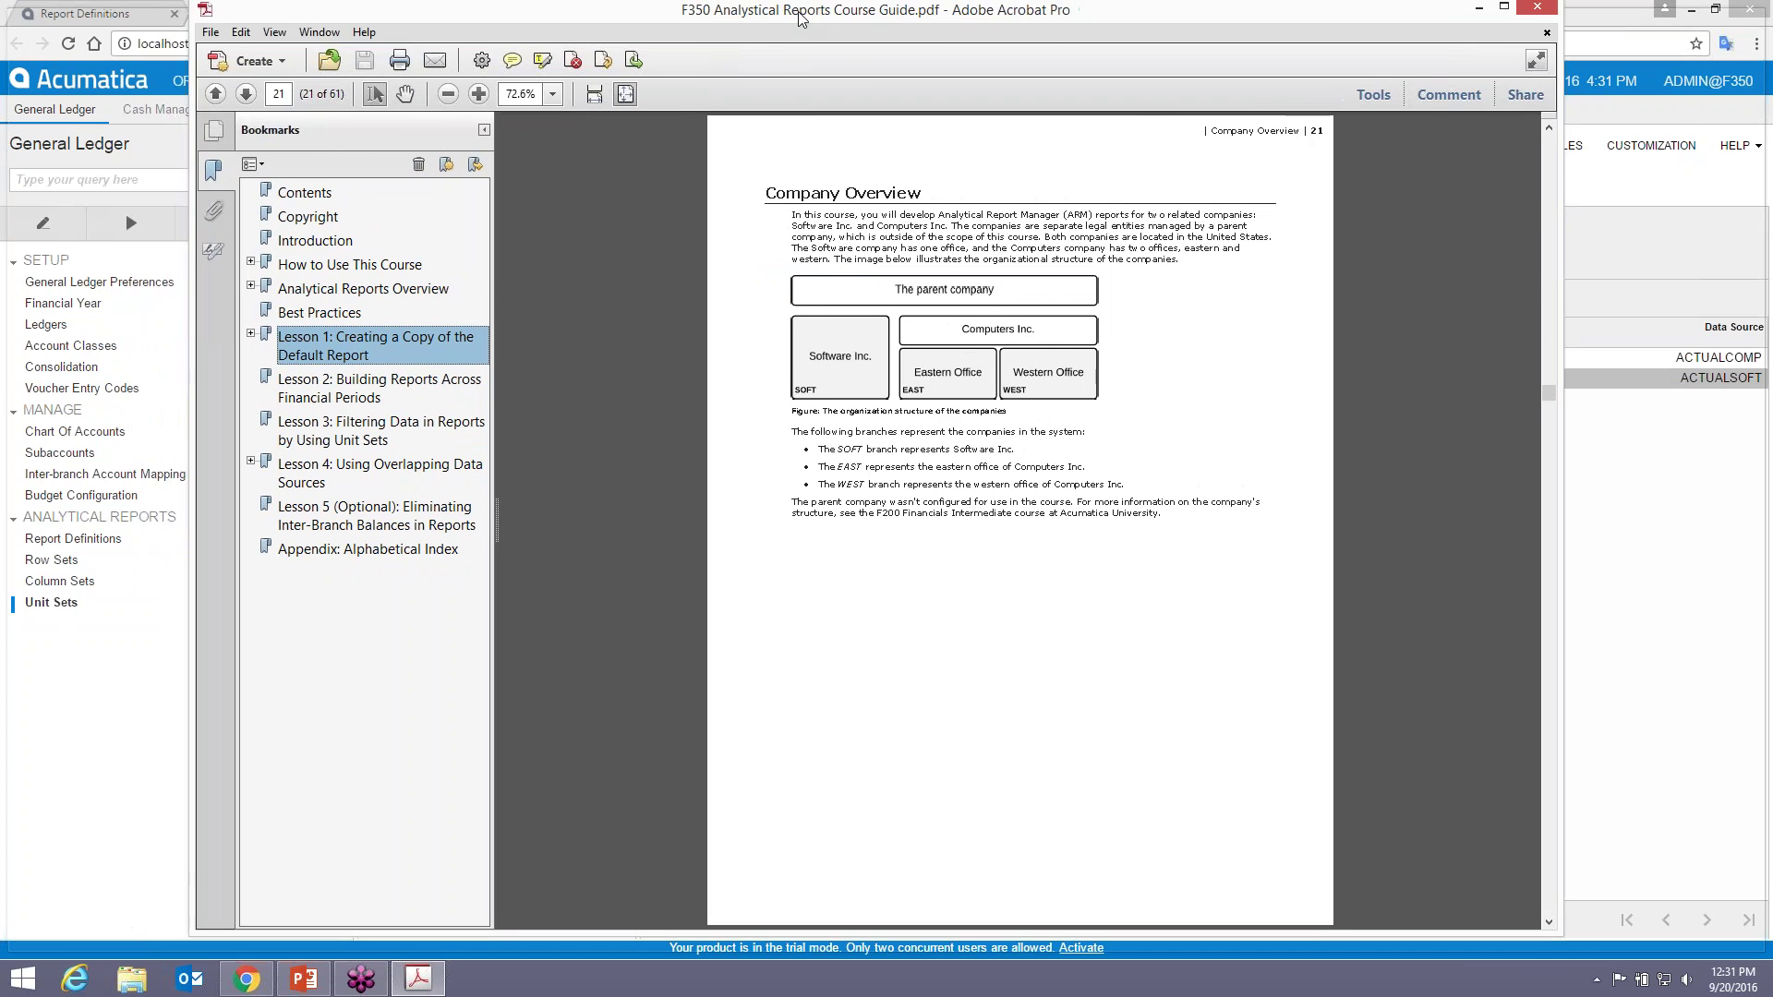
- View the page 21 Company Overview at 100%, then move the guide off to the right
left_click_drag(741, 18, 773, 176)
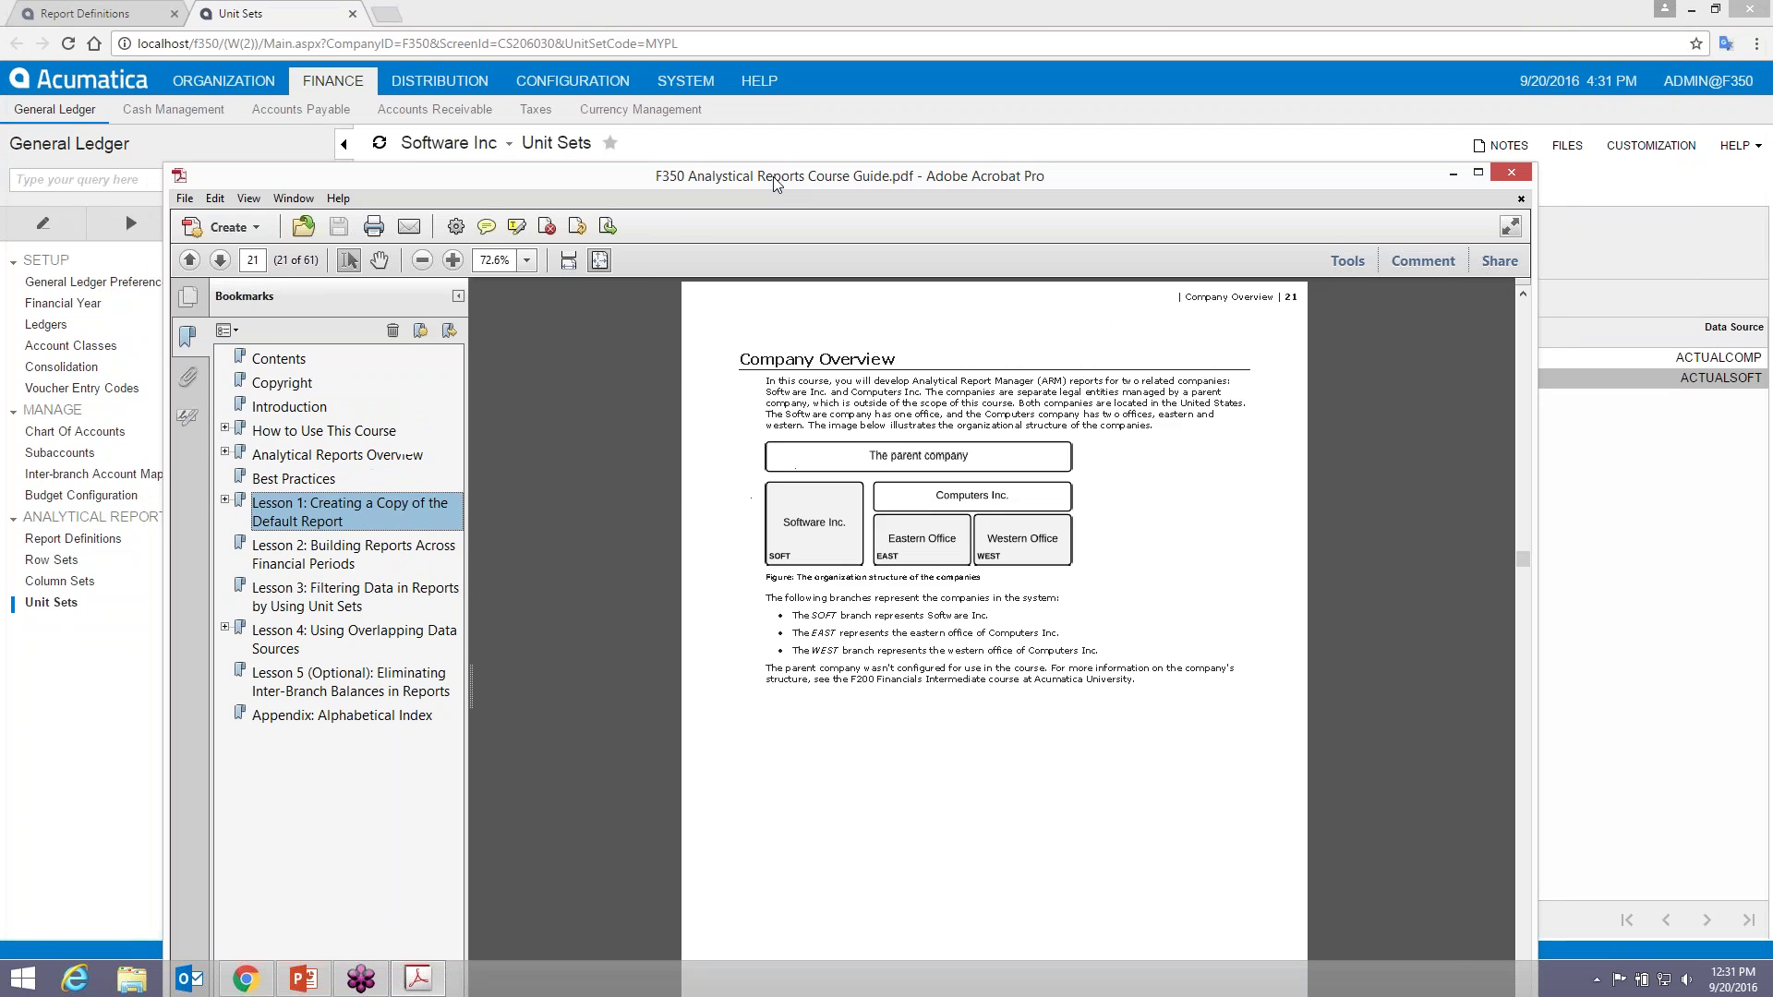
left_click(453, 260)
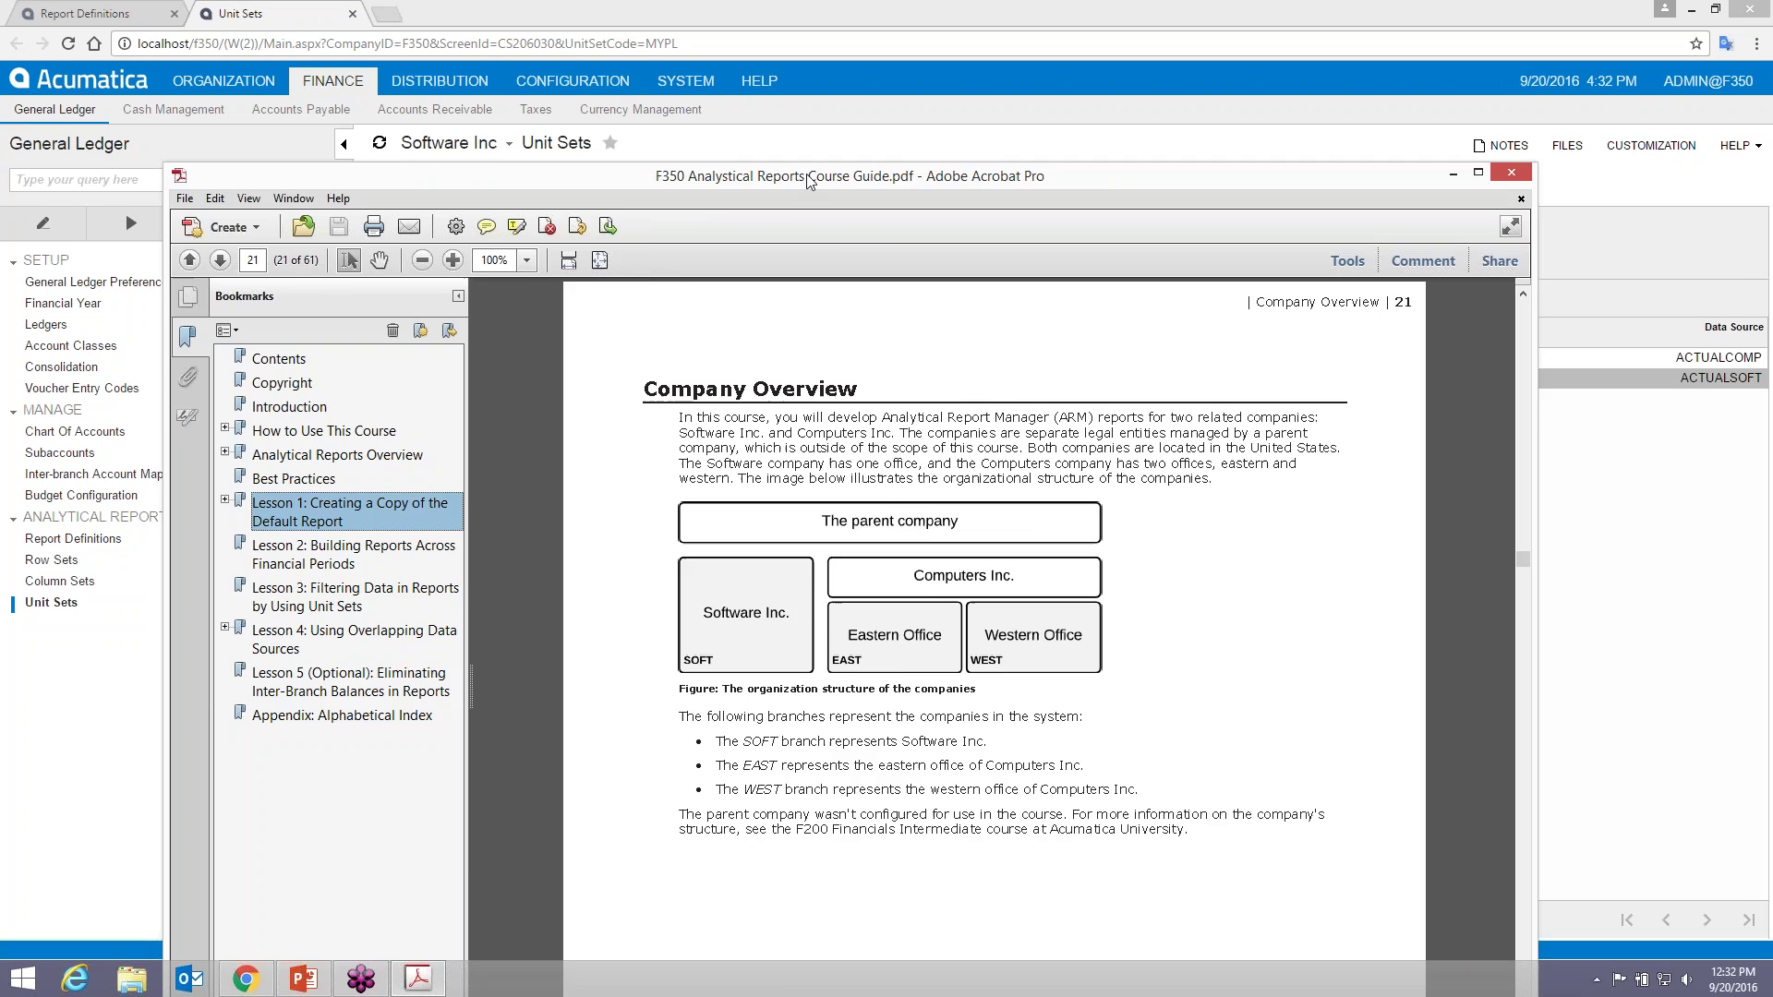
left_click_drag(784, 177, 1772, 90)
left_click(1622, 378)
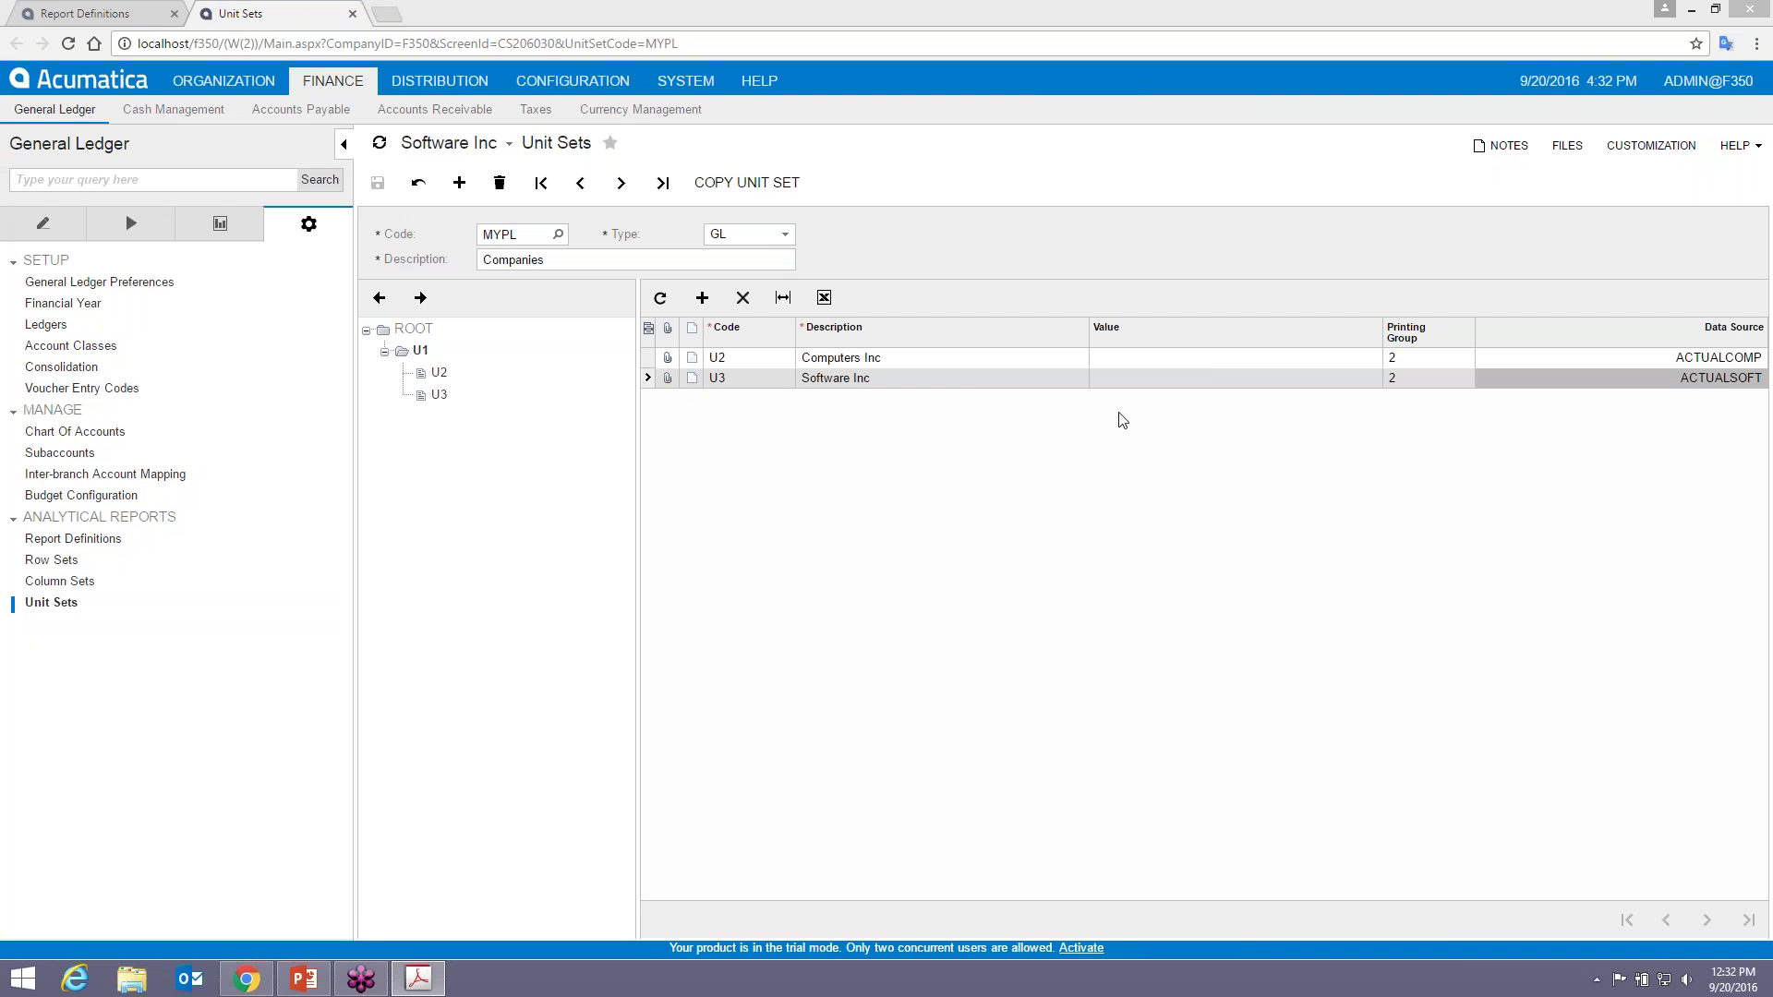
key("alt+Tab")
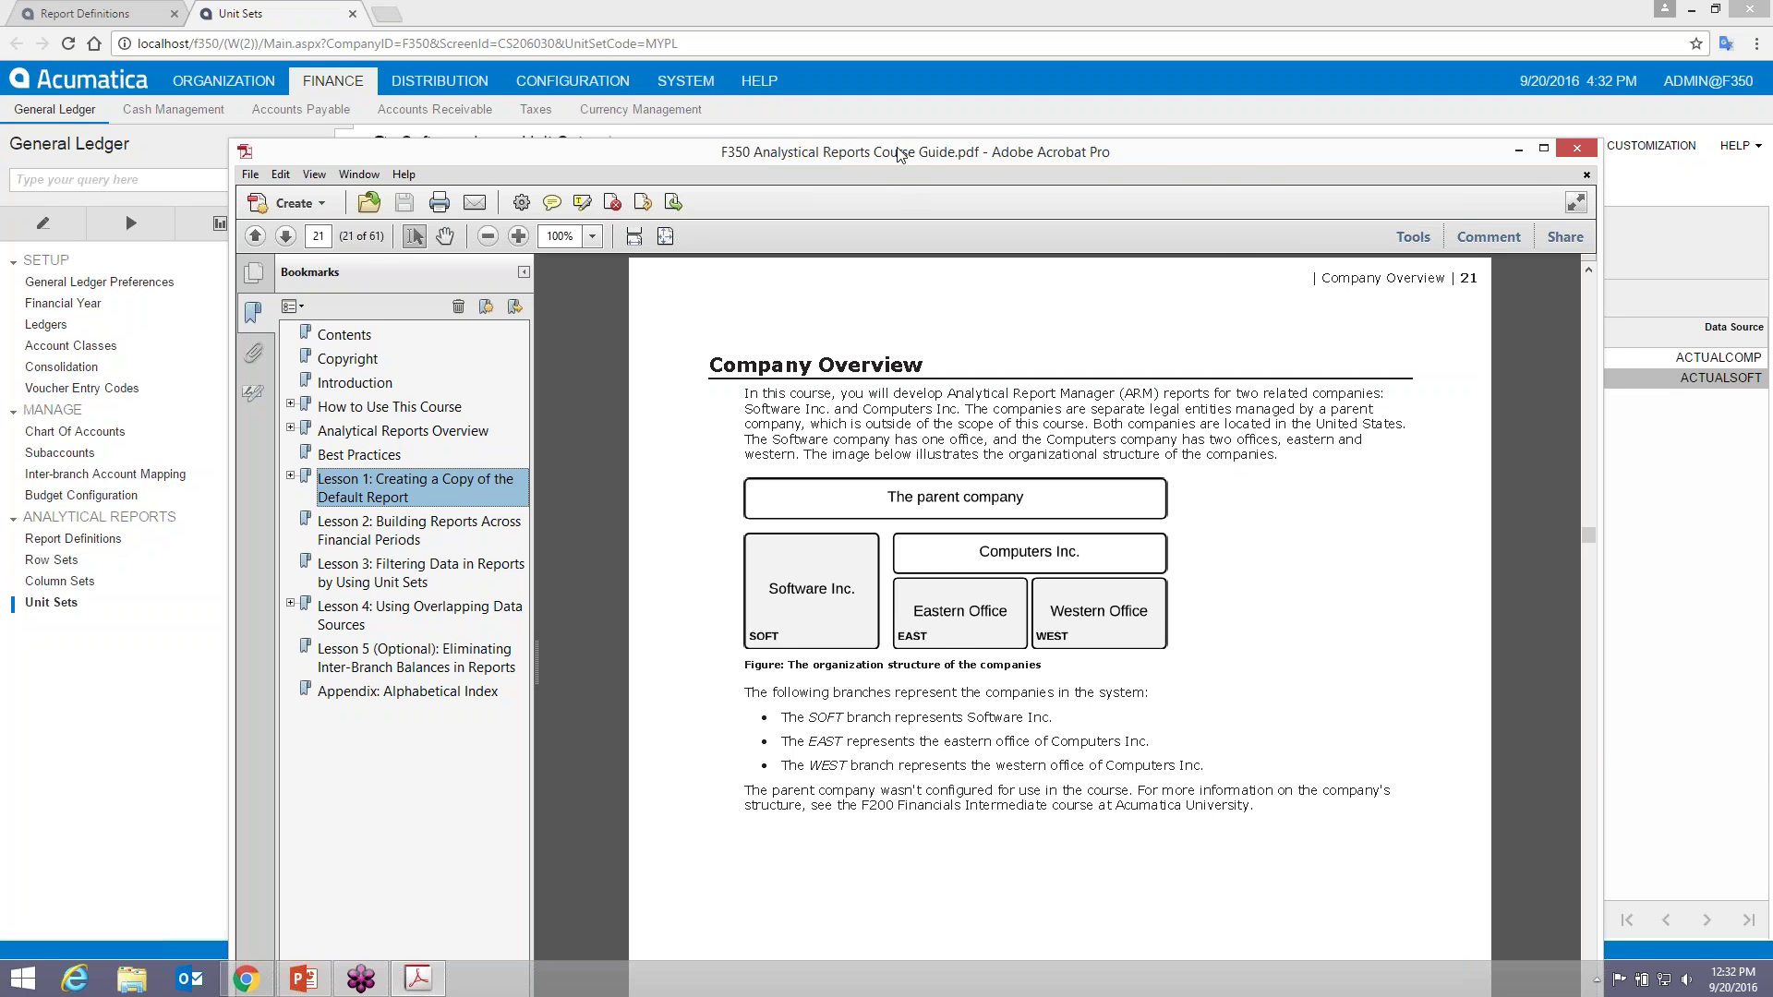
left_click_drag(898, 153, 1772, 154)
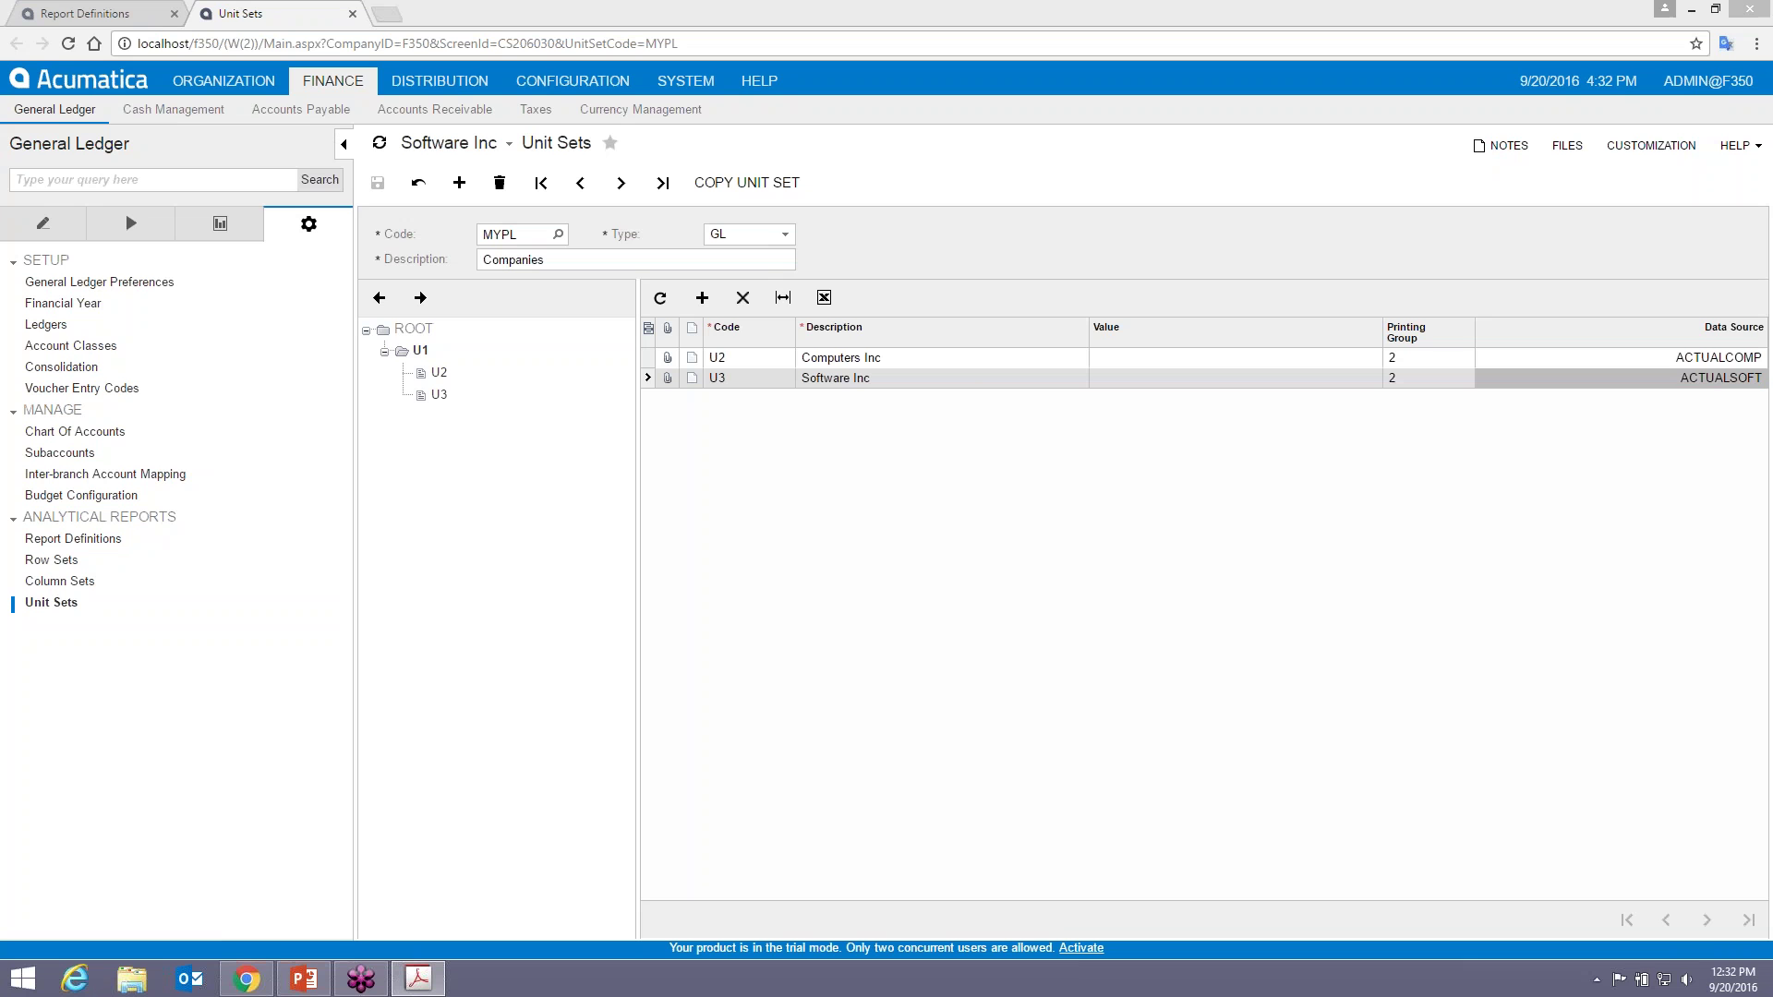
- Open U3's Data Source settings and browse the Start Branch lookup list
left_click(1740, 378)
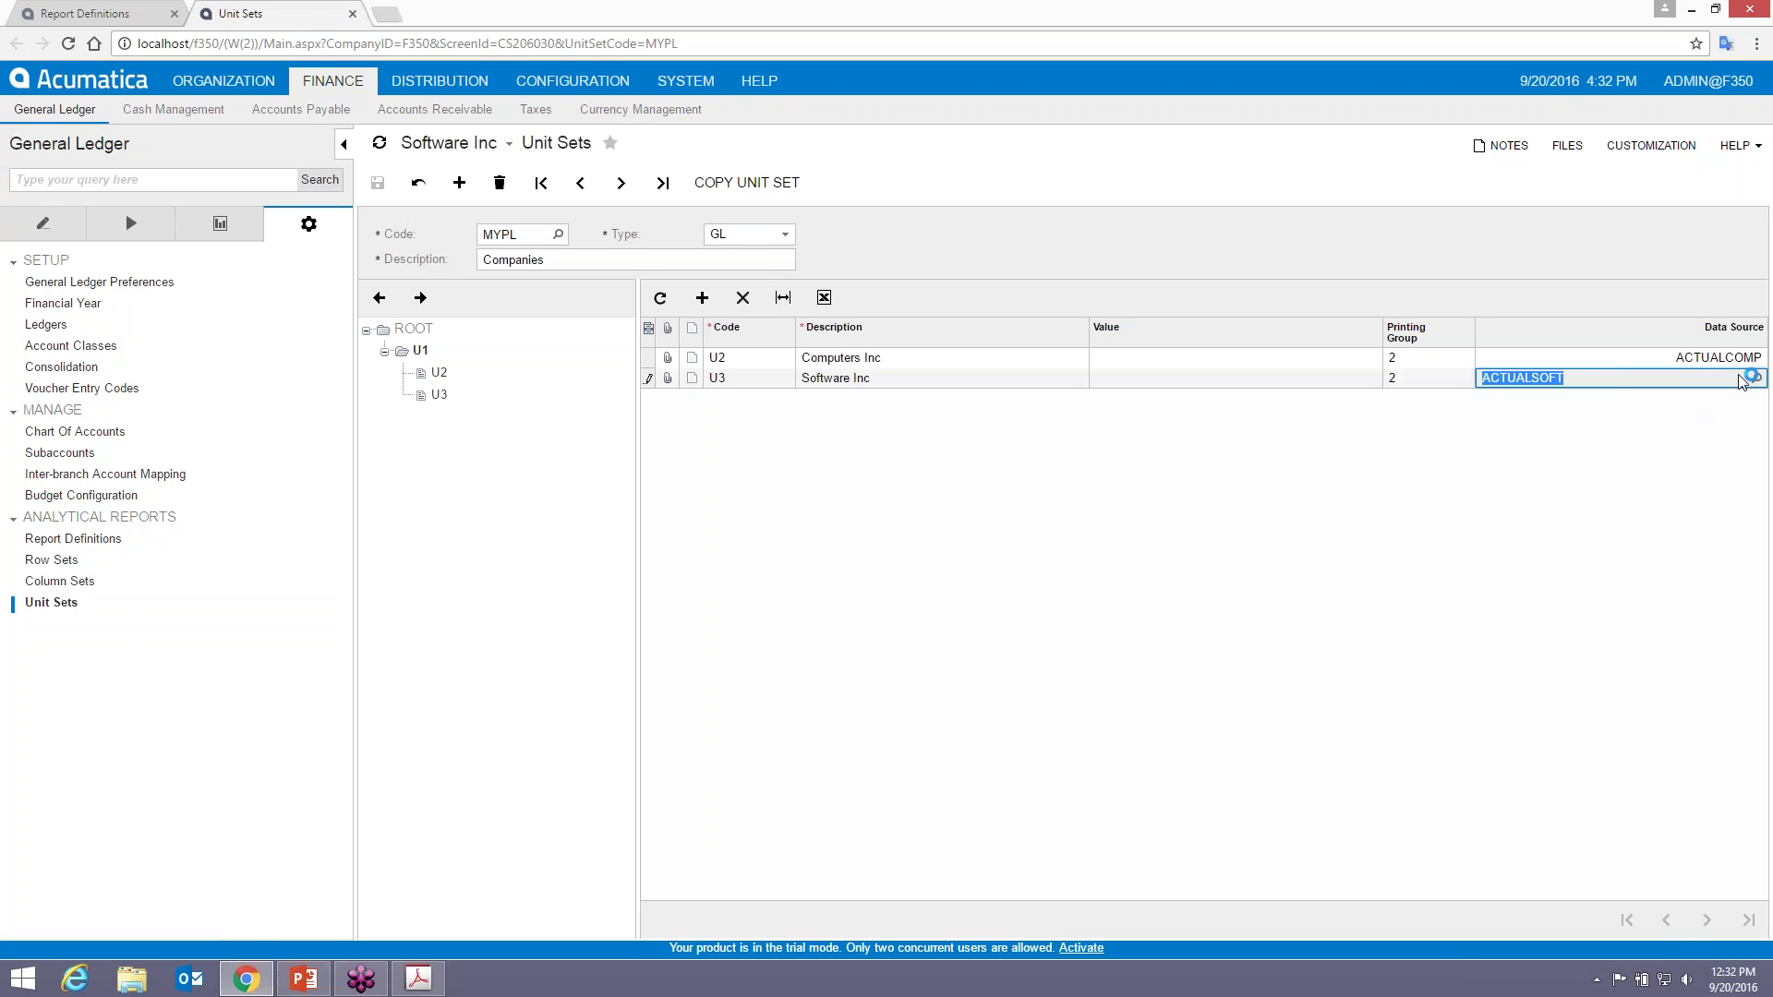
left_click(1752, 378)
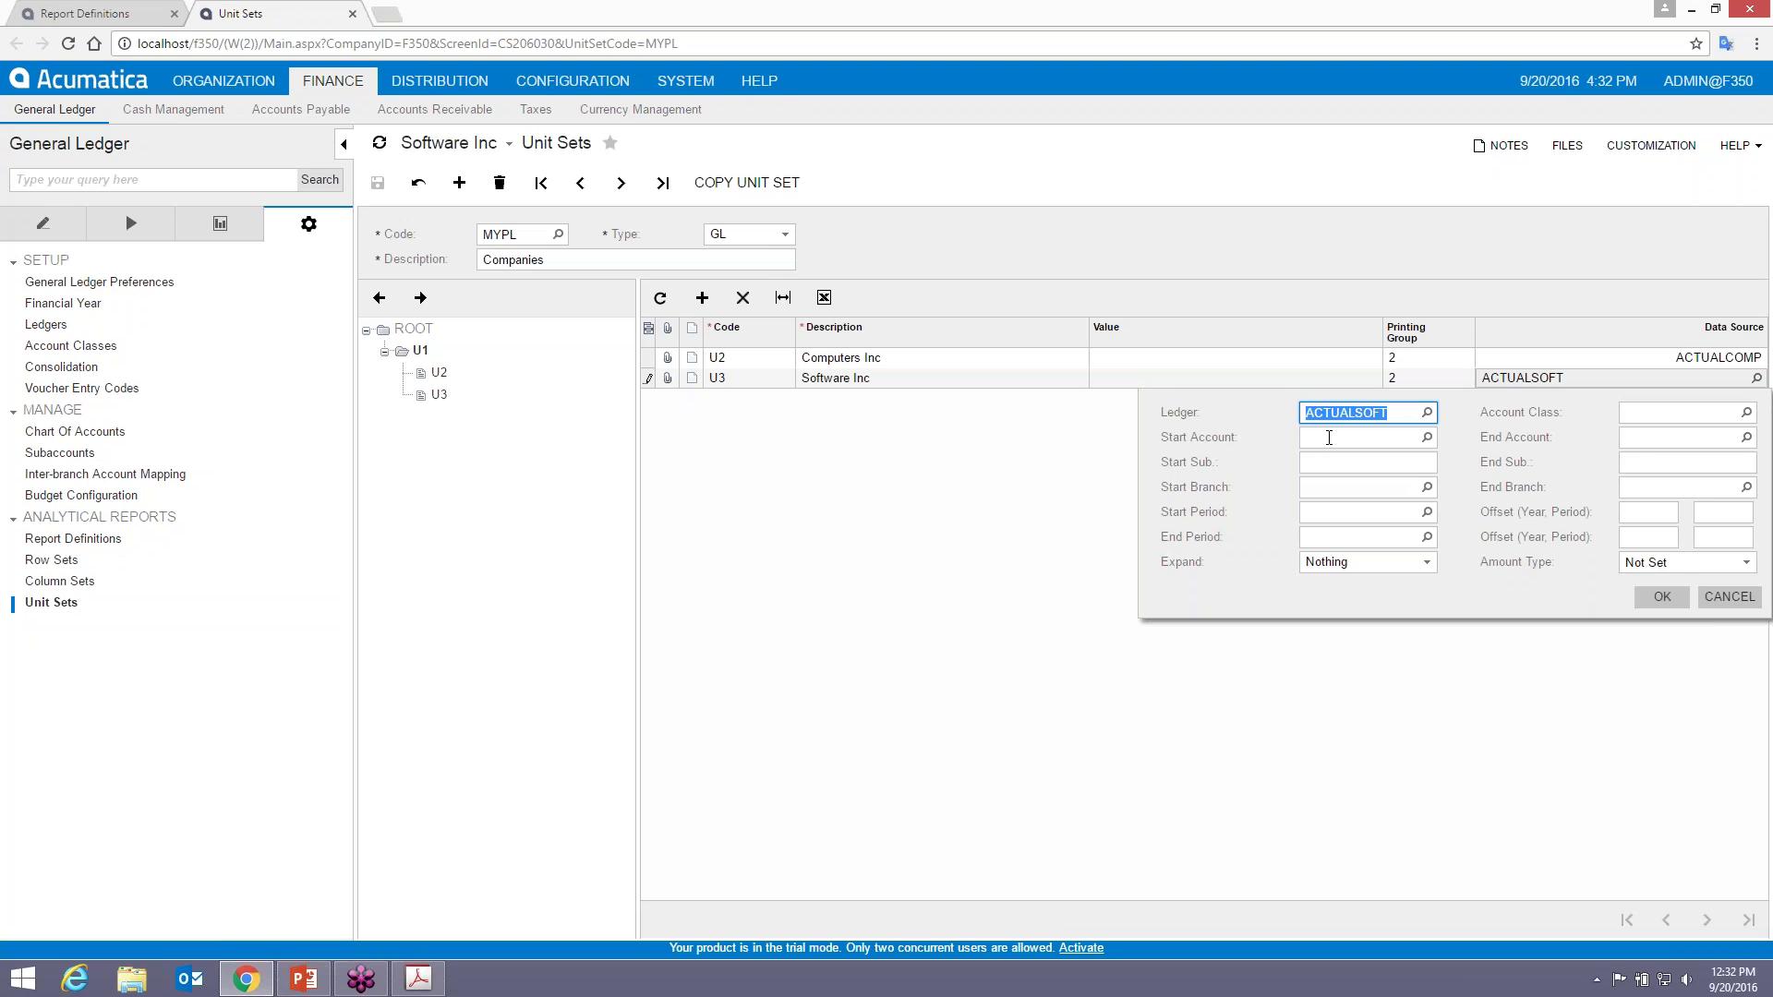
left_click(1425, 488)
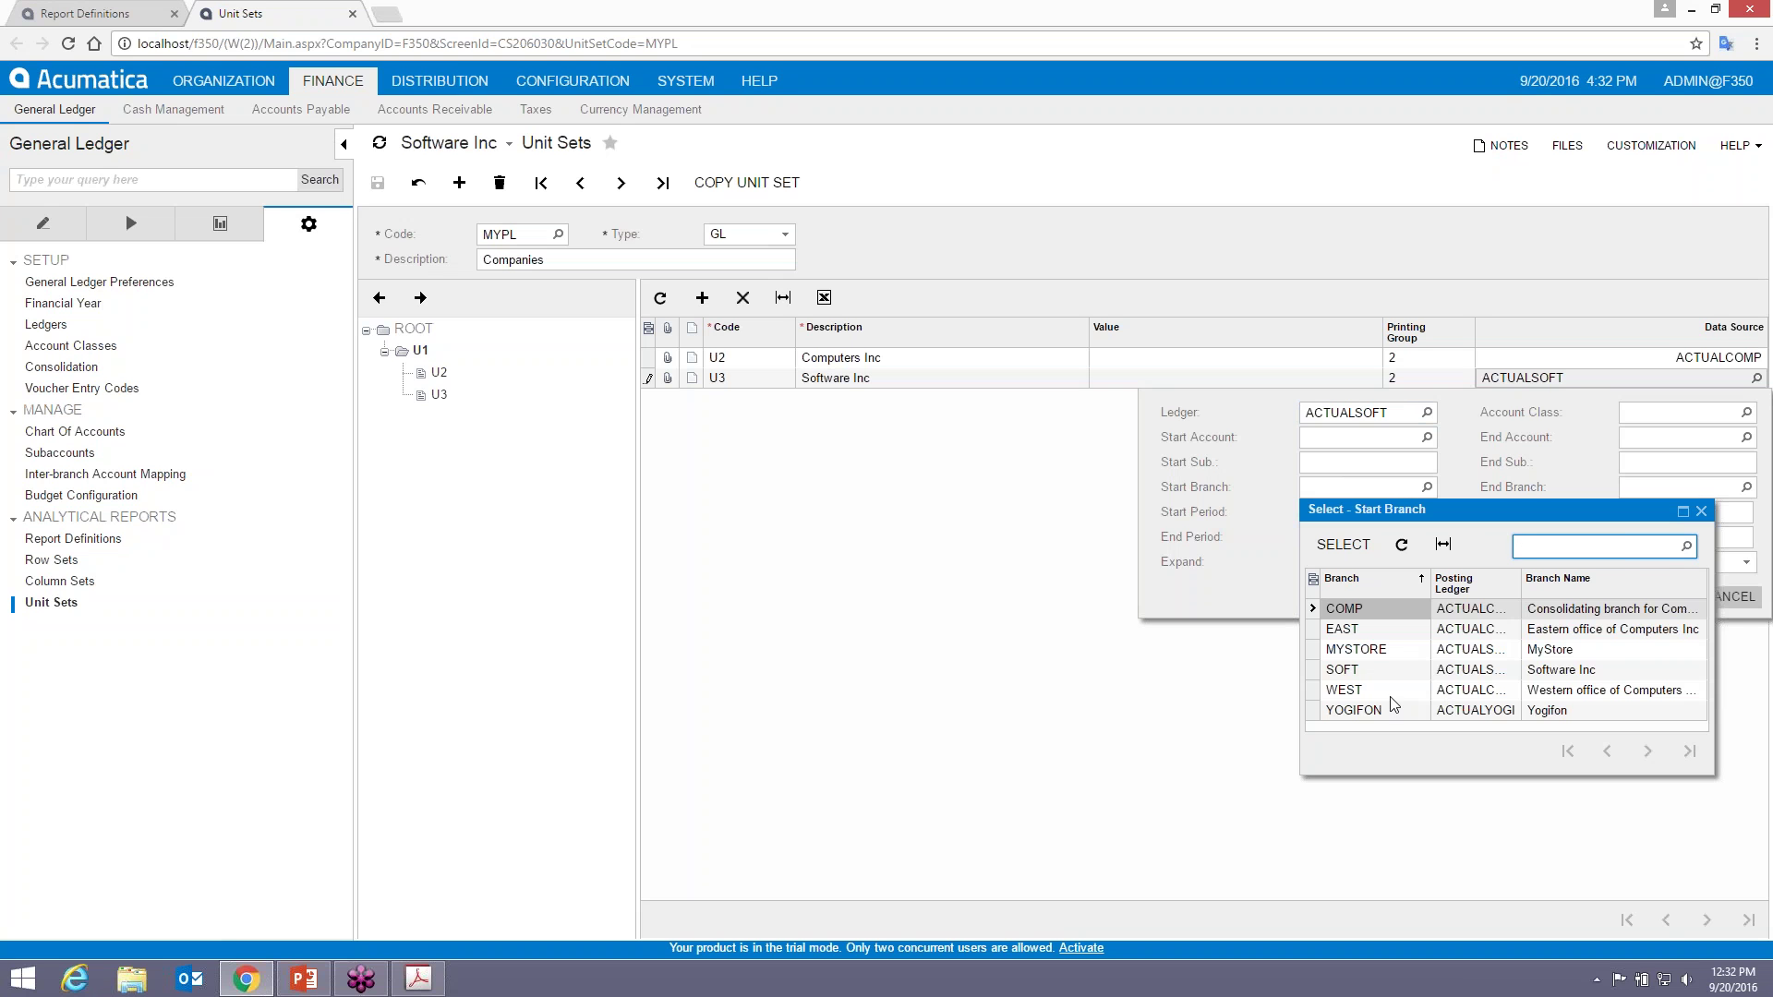
- Close the branch list without choosing one and open Ledgers in a new tab
left_click(1702, 512)
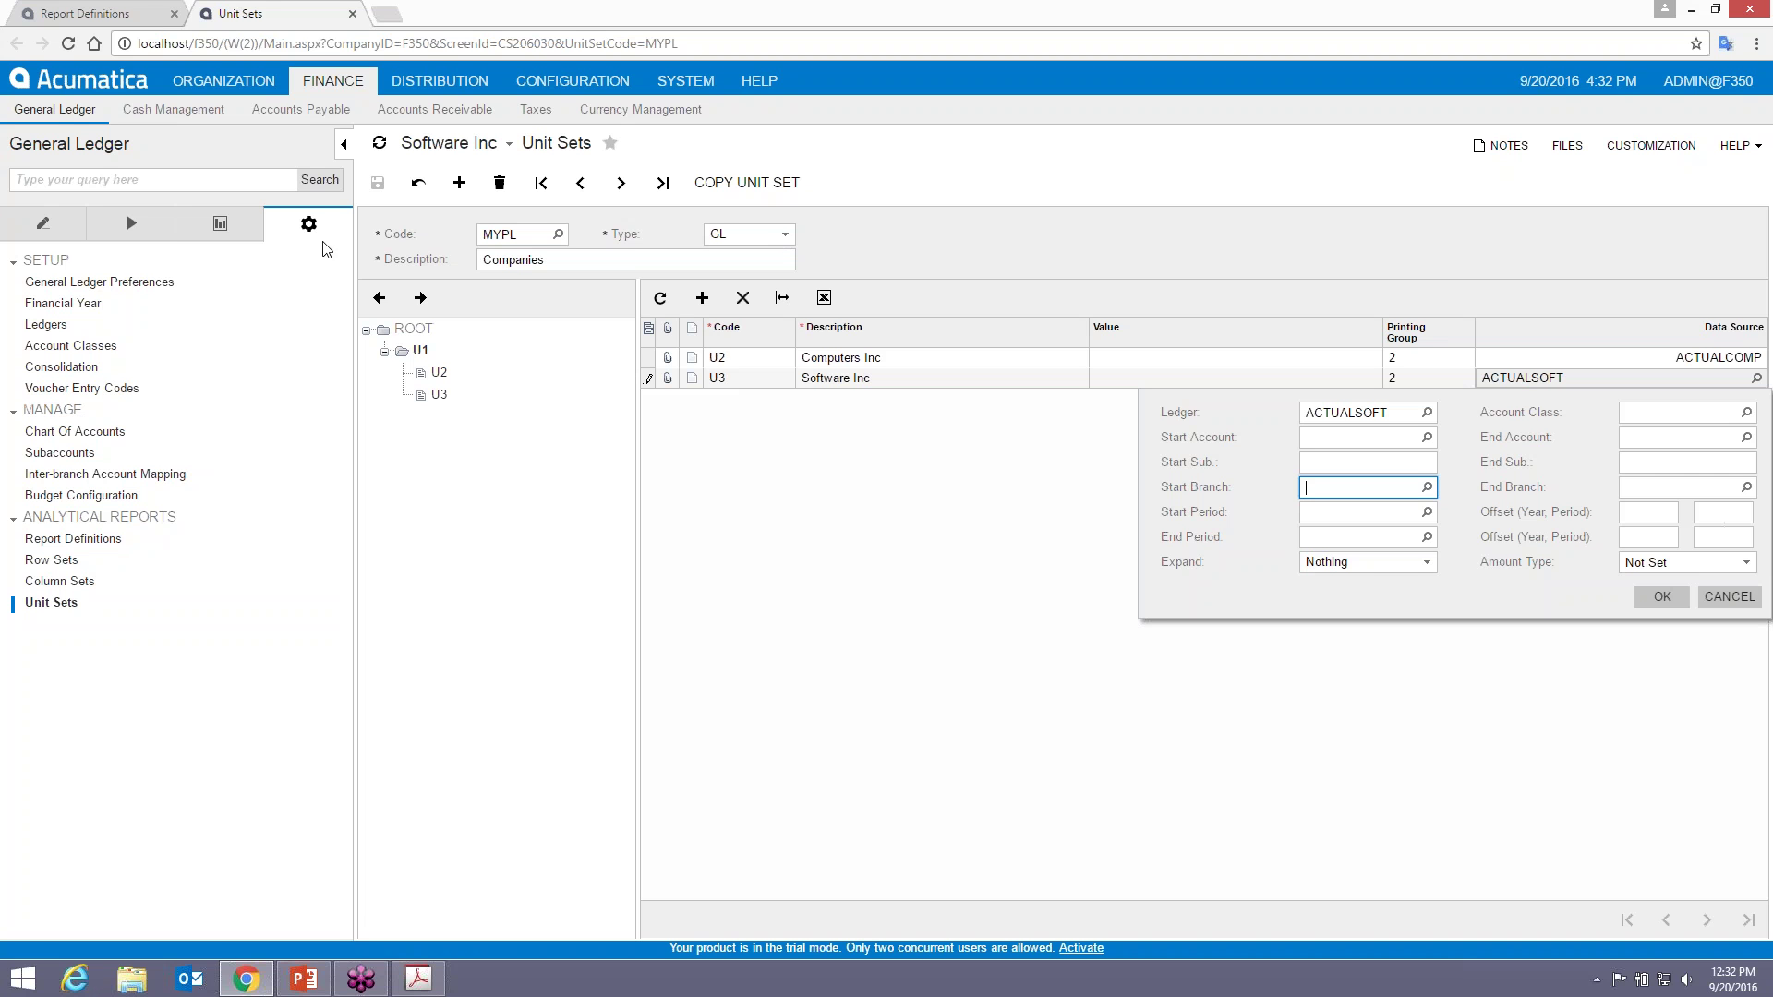
right_click(44, 324)
left_click(111, 358)
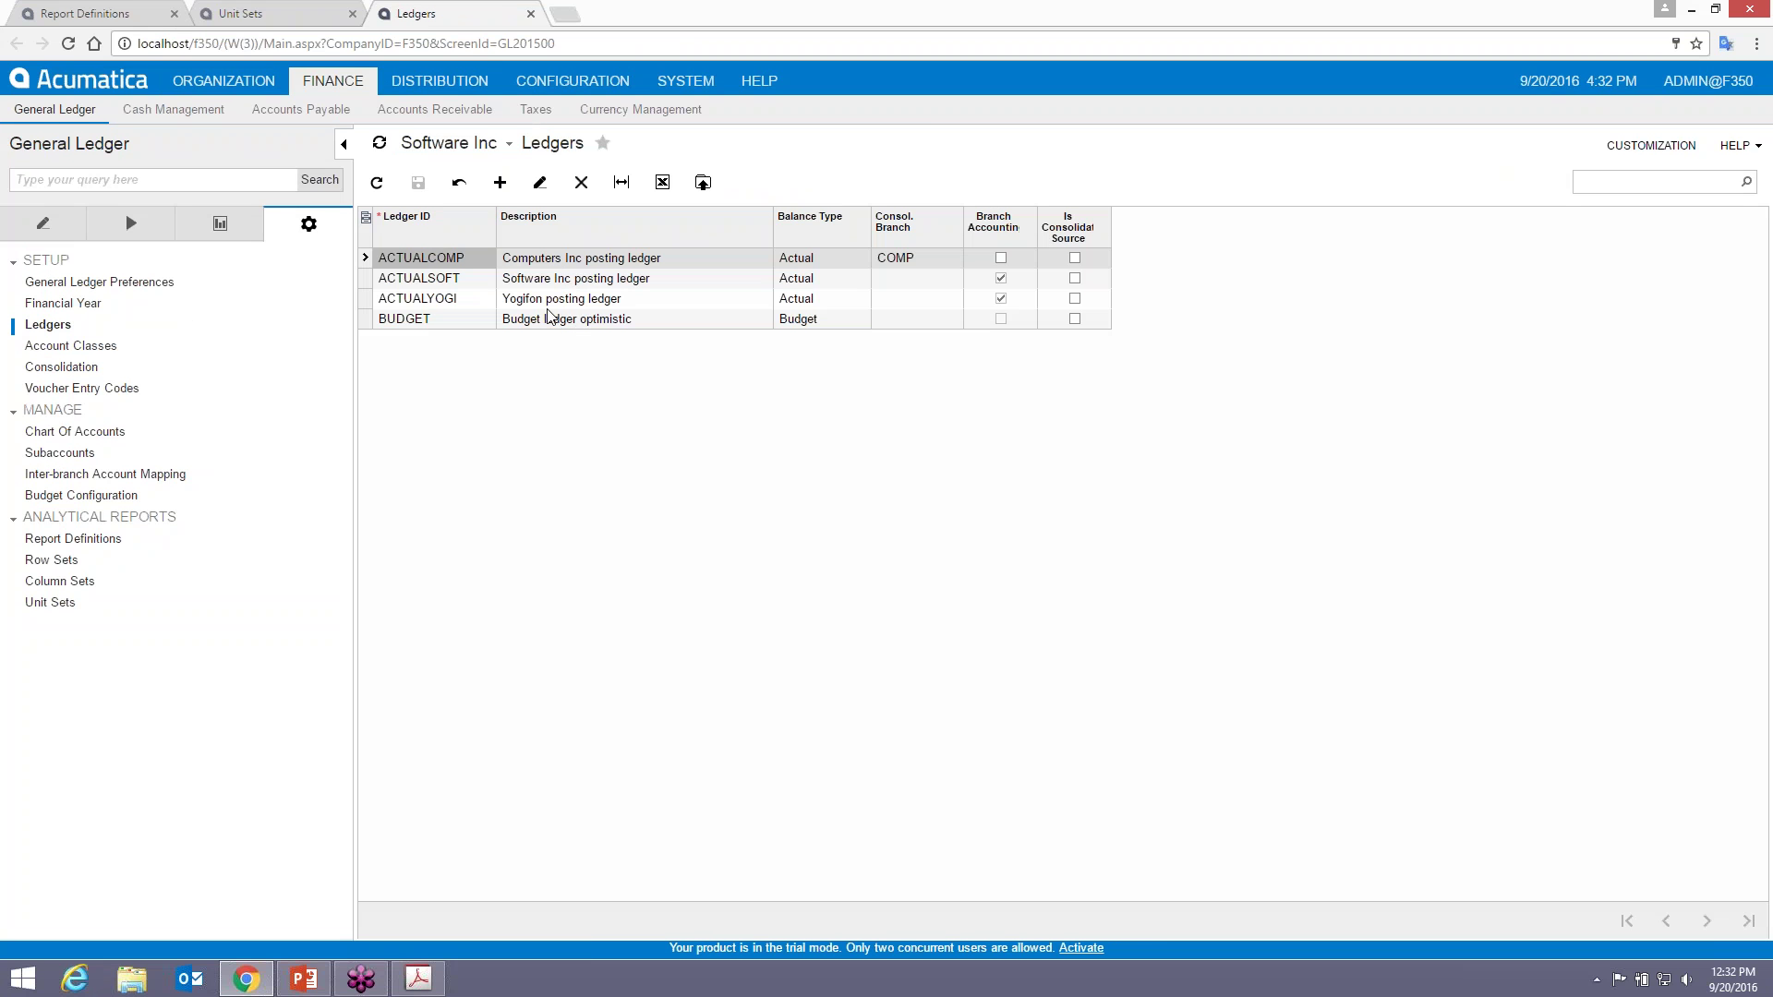
- Review the ledgers' balance types and the ACTUALCOMP and ACTUALSOFT posting ledgers for Computers and Software Inc
left_click(792, 260)
left_click(794, 298)
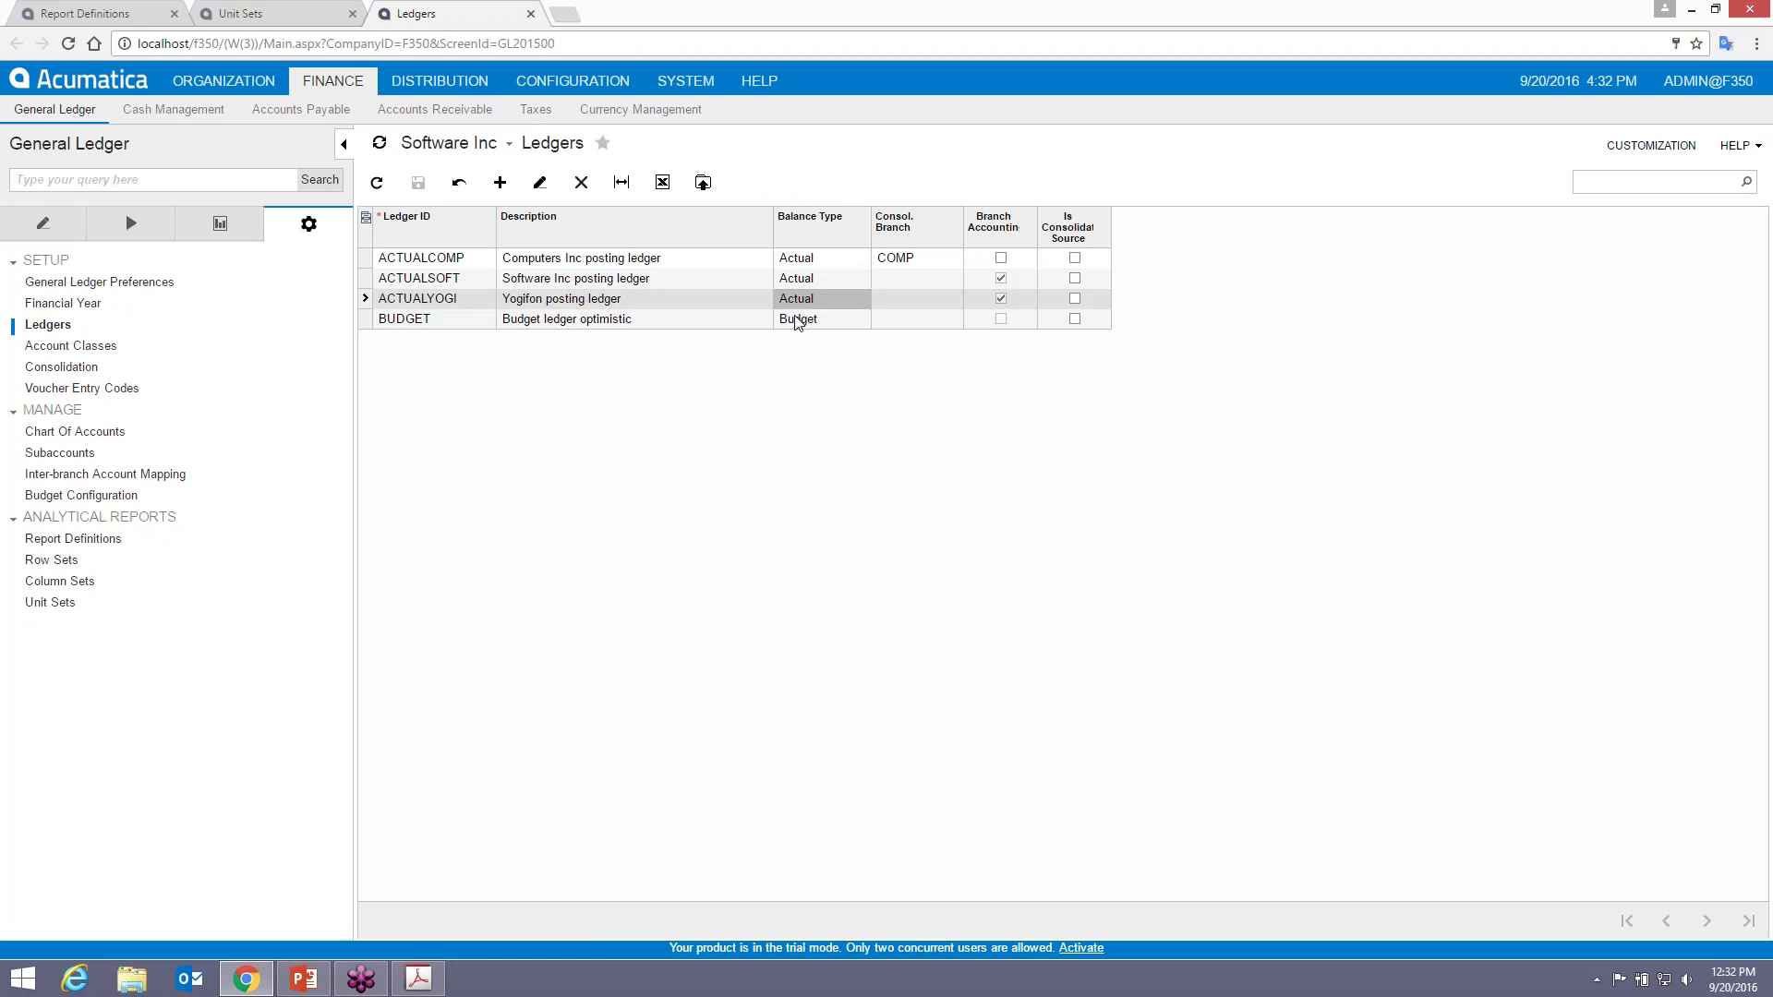
left_click(471, 260)
left_click(473, 277)
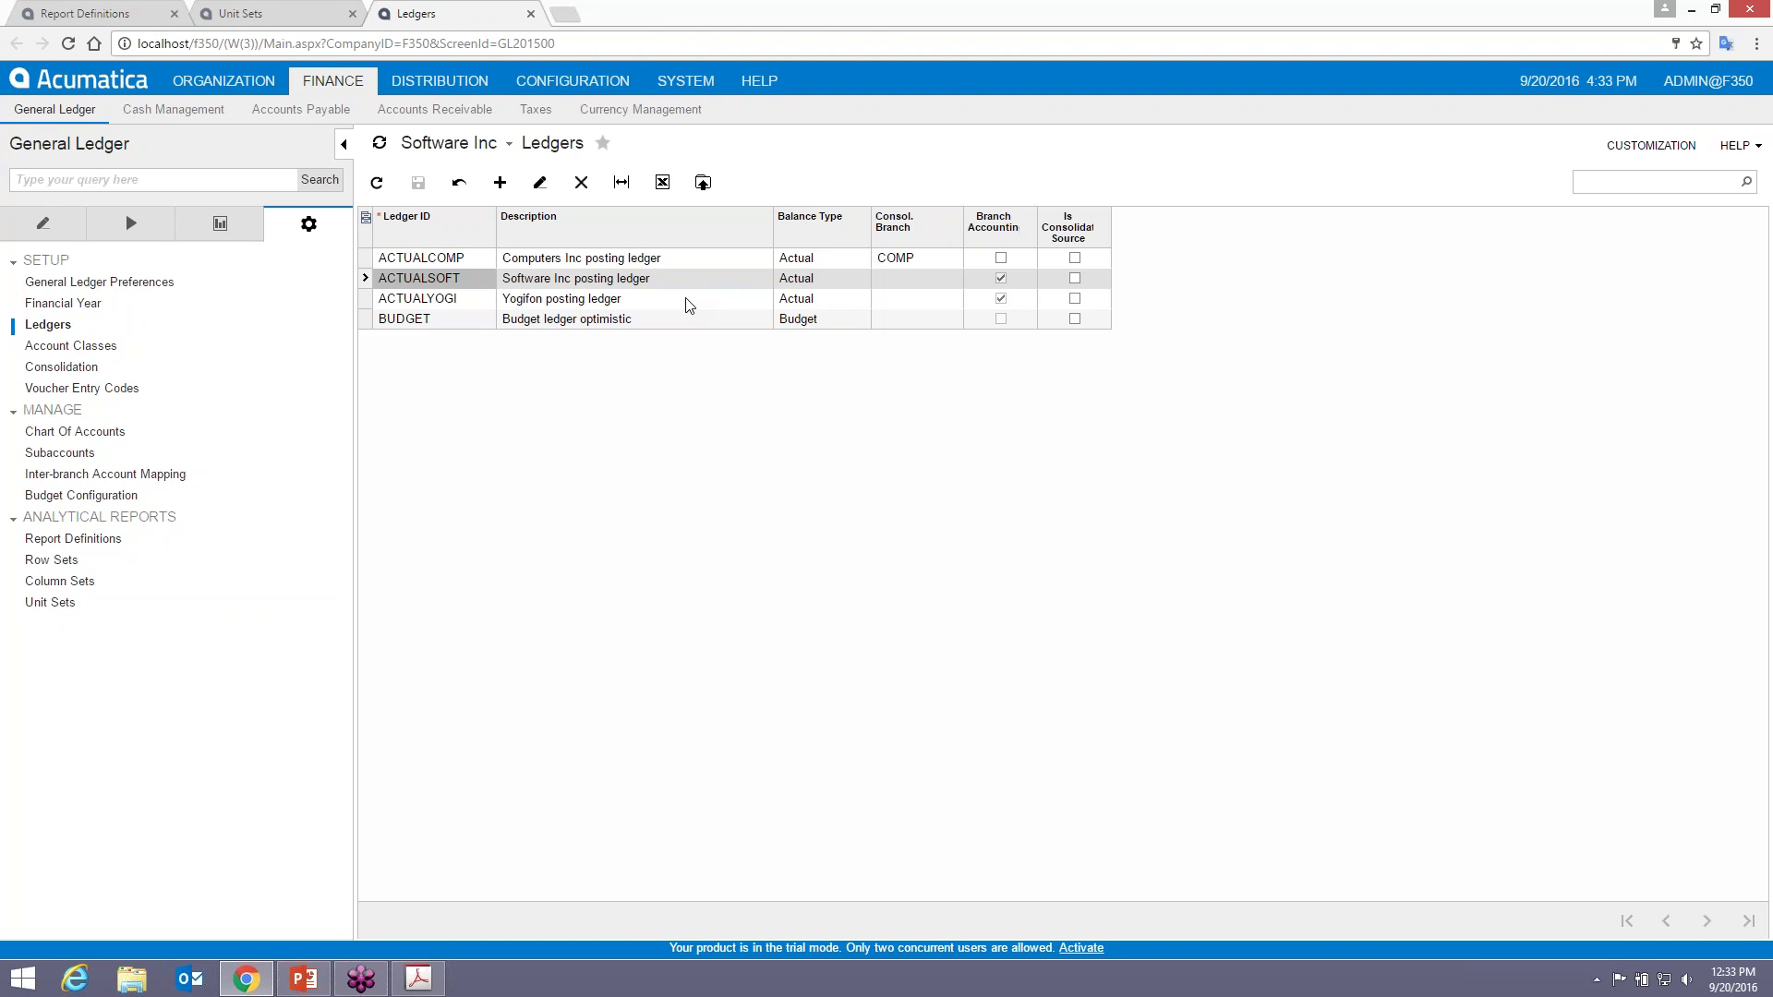
- Close the Ledgers tab, cancel U3's Data Source dialog unchanged, and select the U1 row
left_click(530, 13)
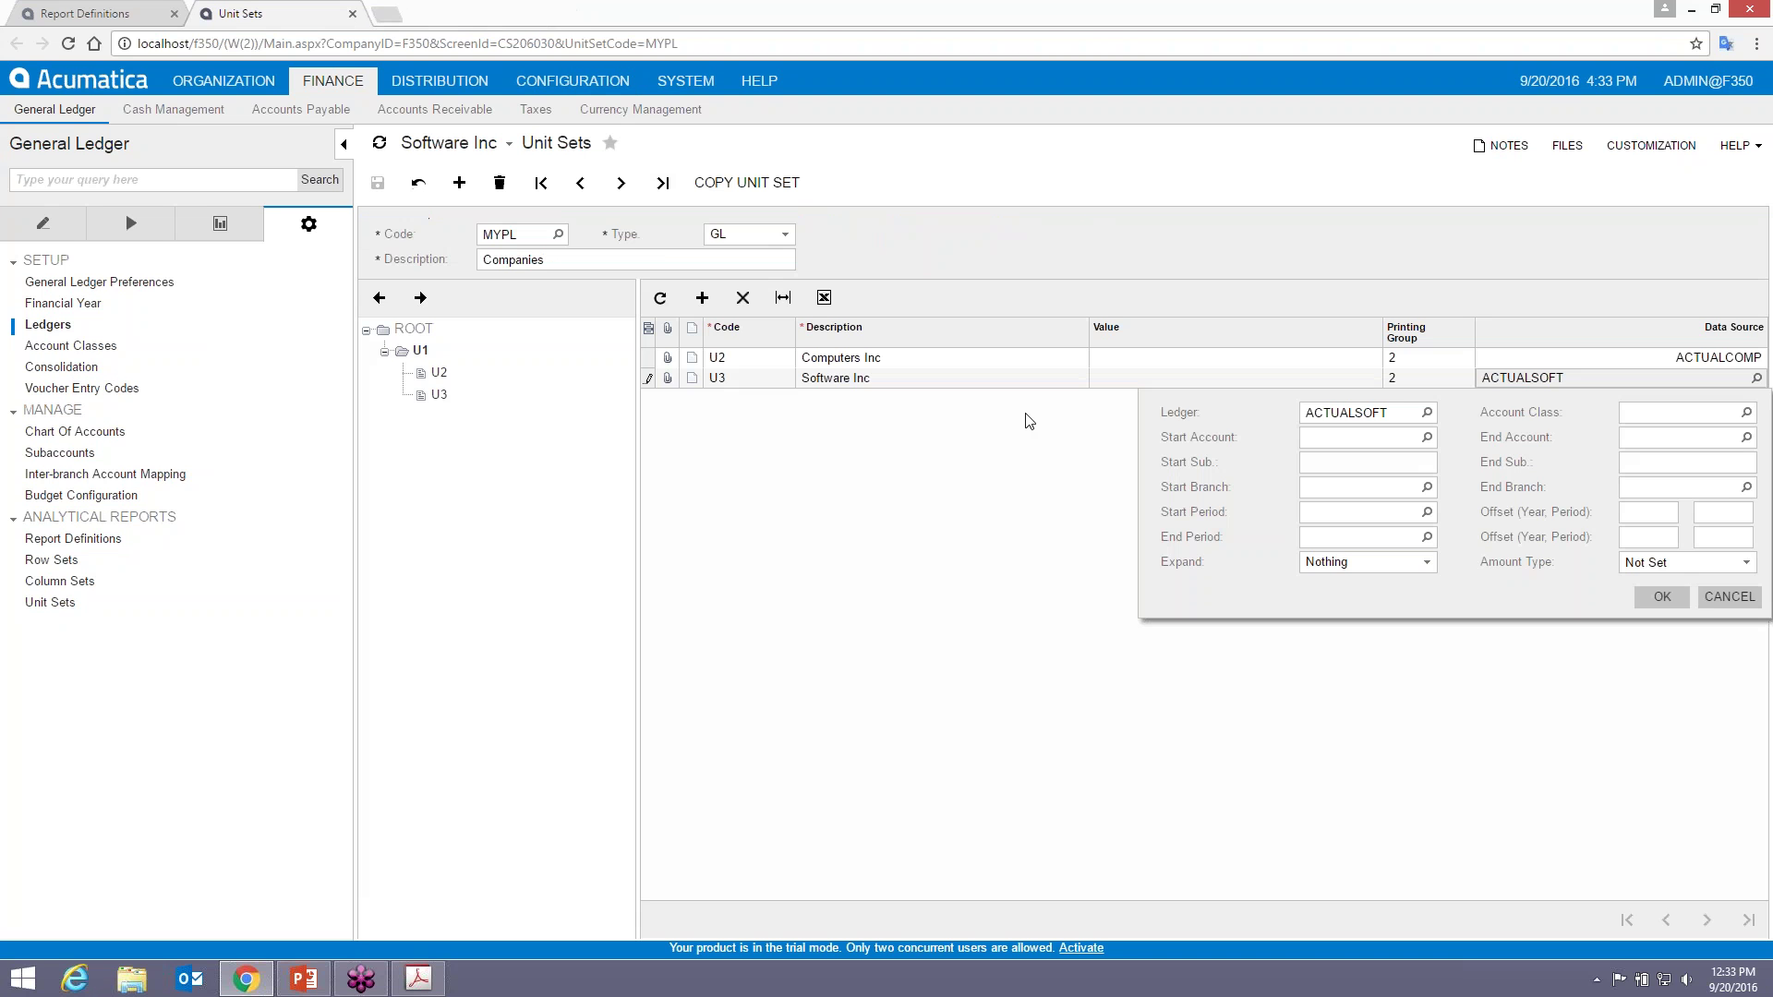
left_click(1728, 596)
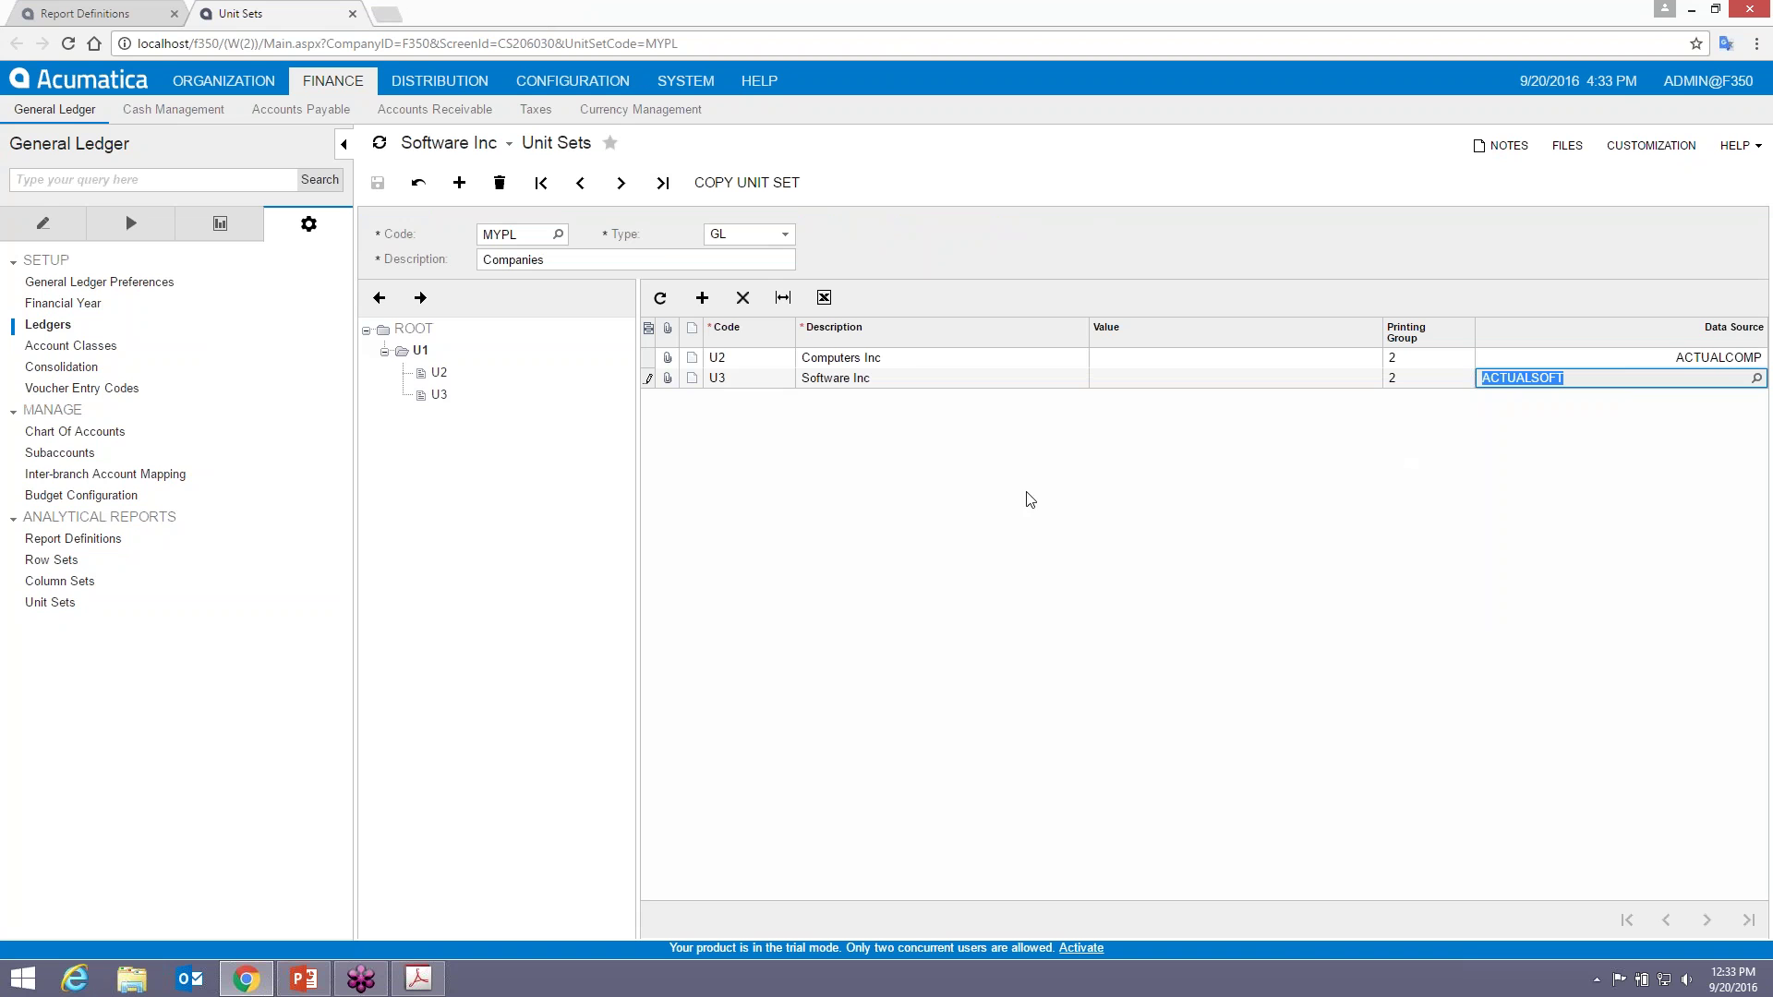
left_click(420, 352)
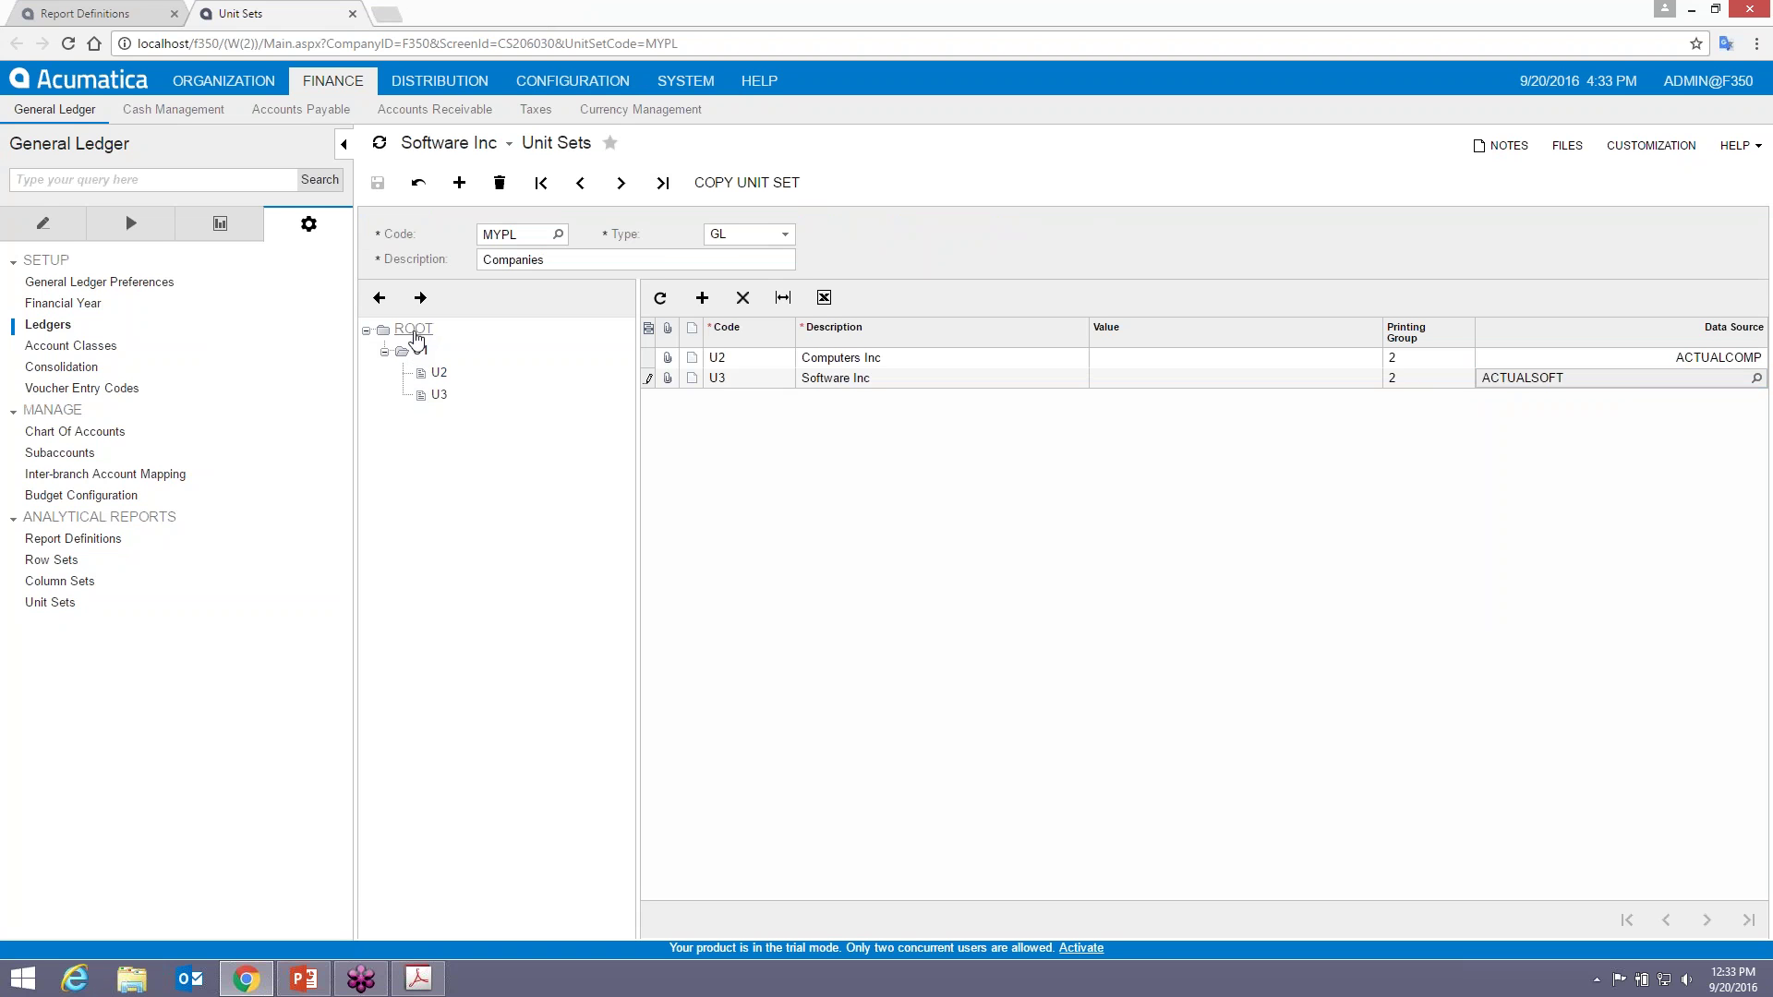
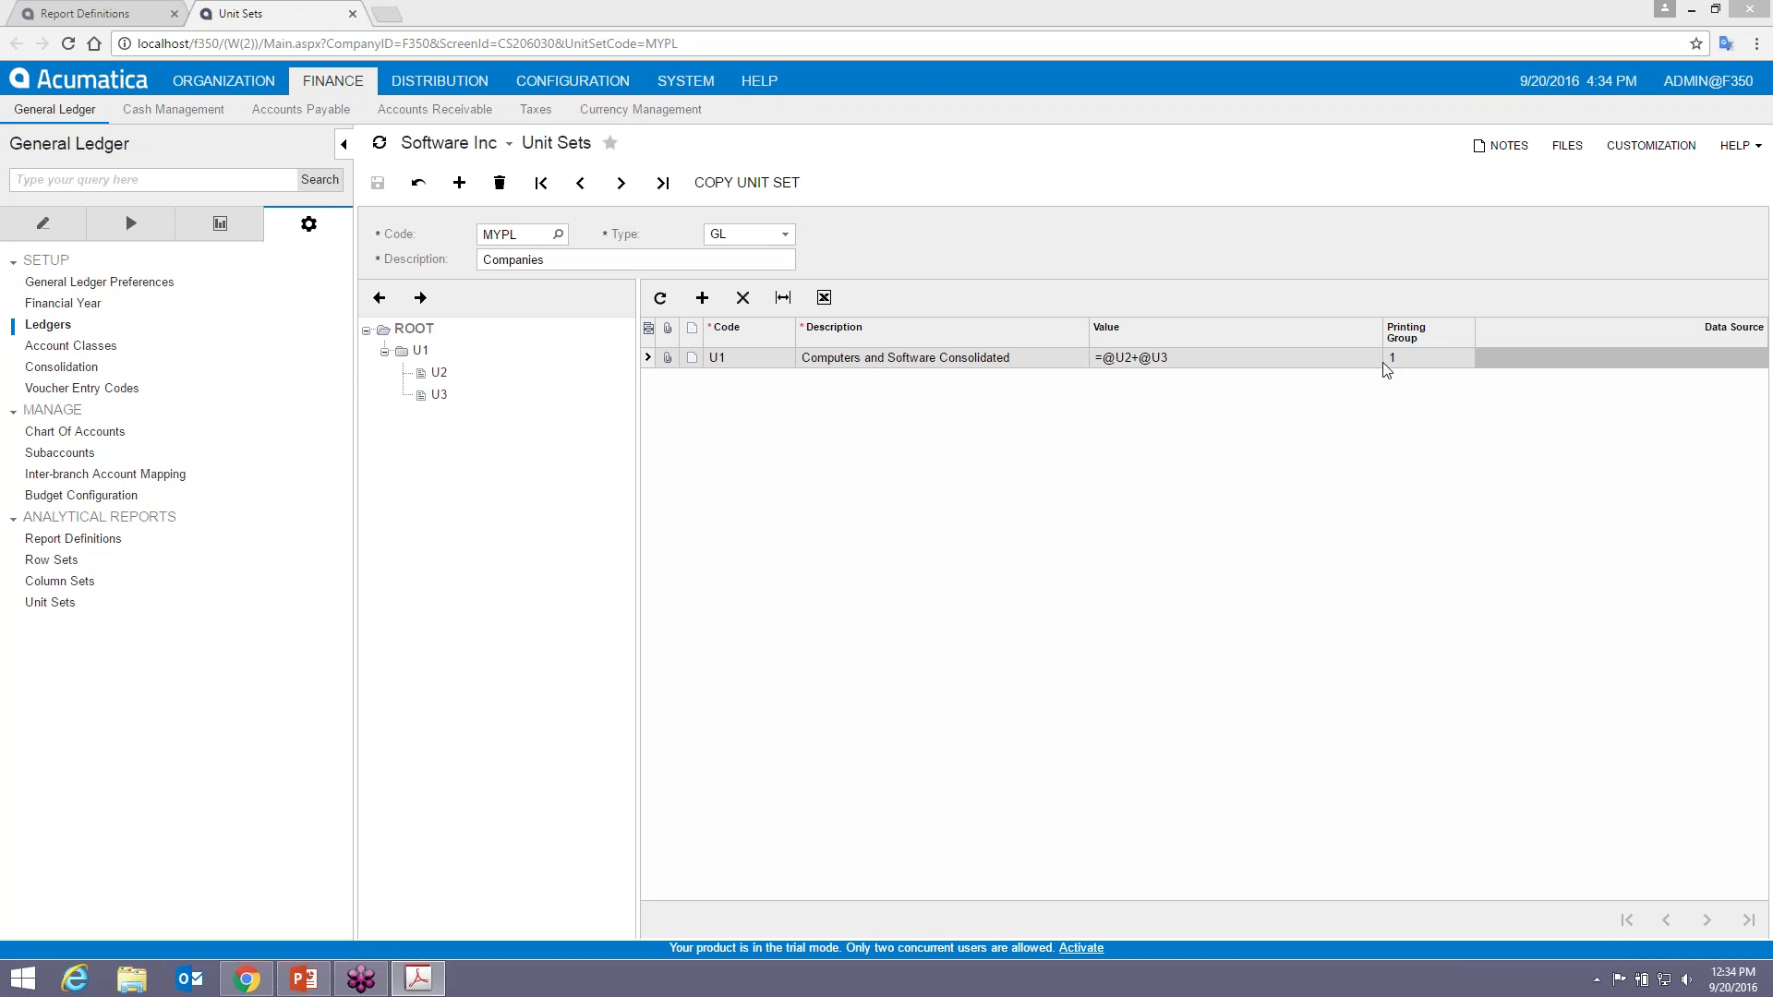
- Confirm that consolidated unit U1 holds company units U2 and U3, then go back to the MYPL2 report definition
left_click(420, 351)
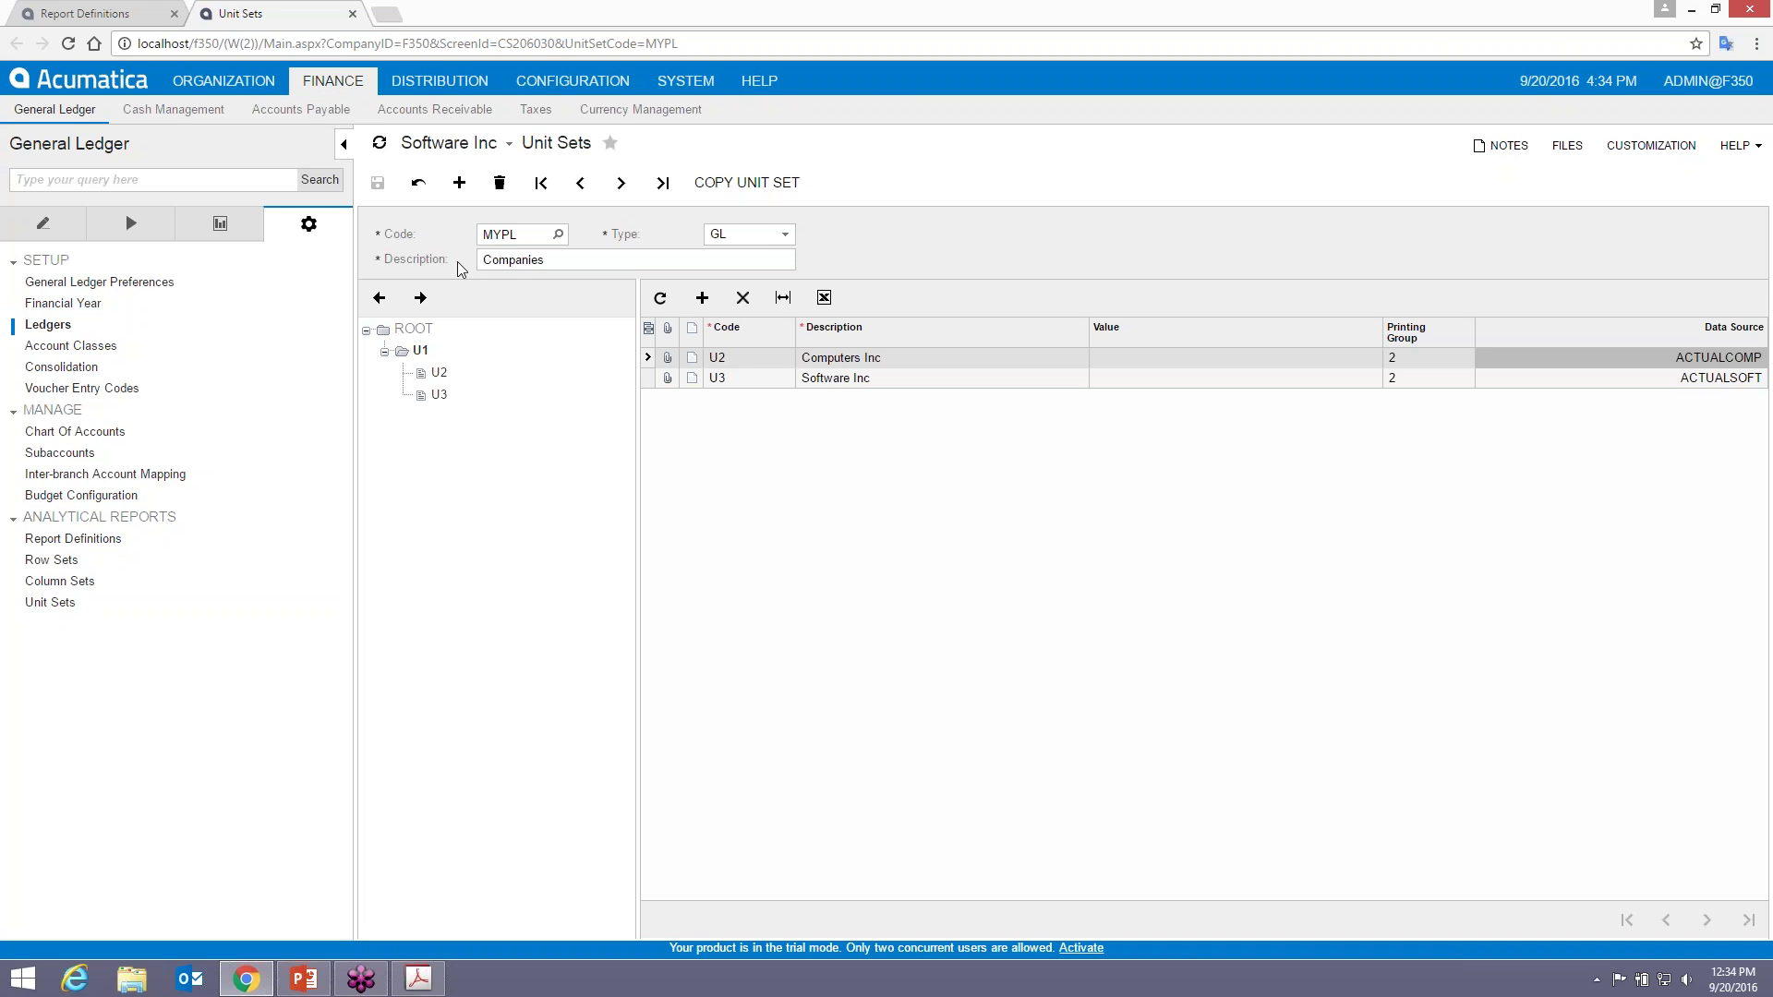
key("alt+Tab")
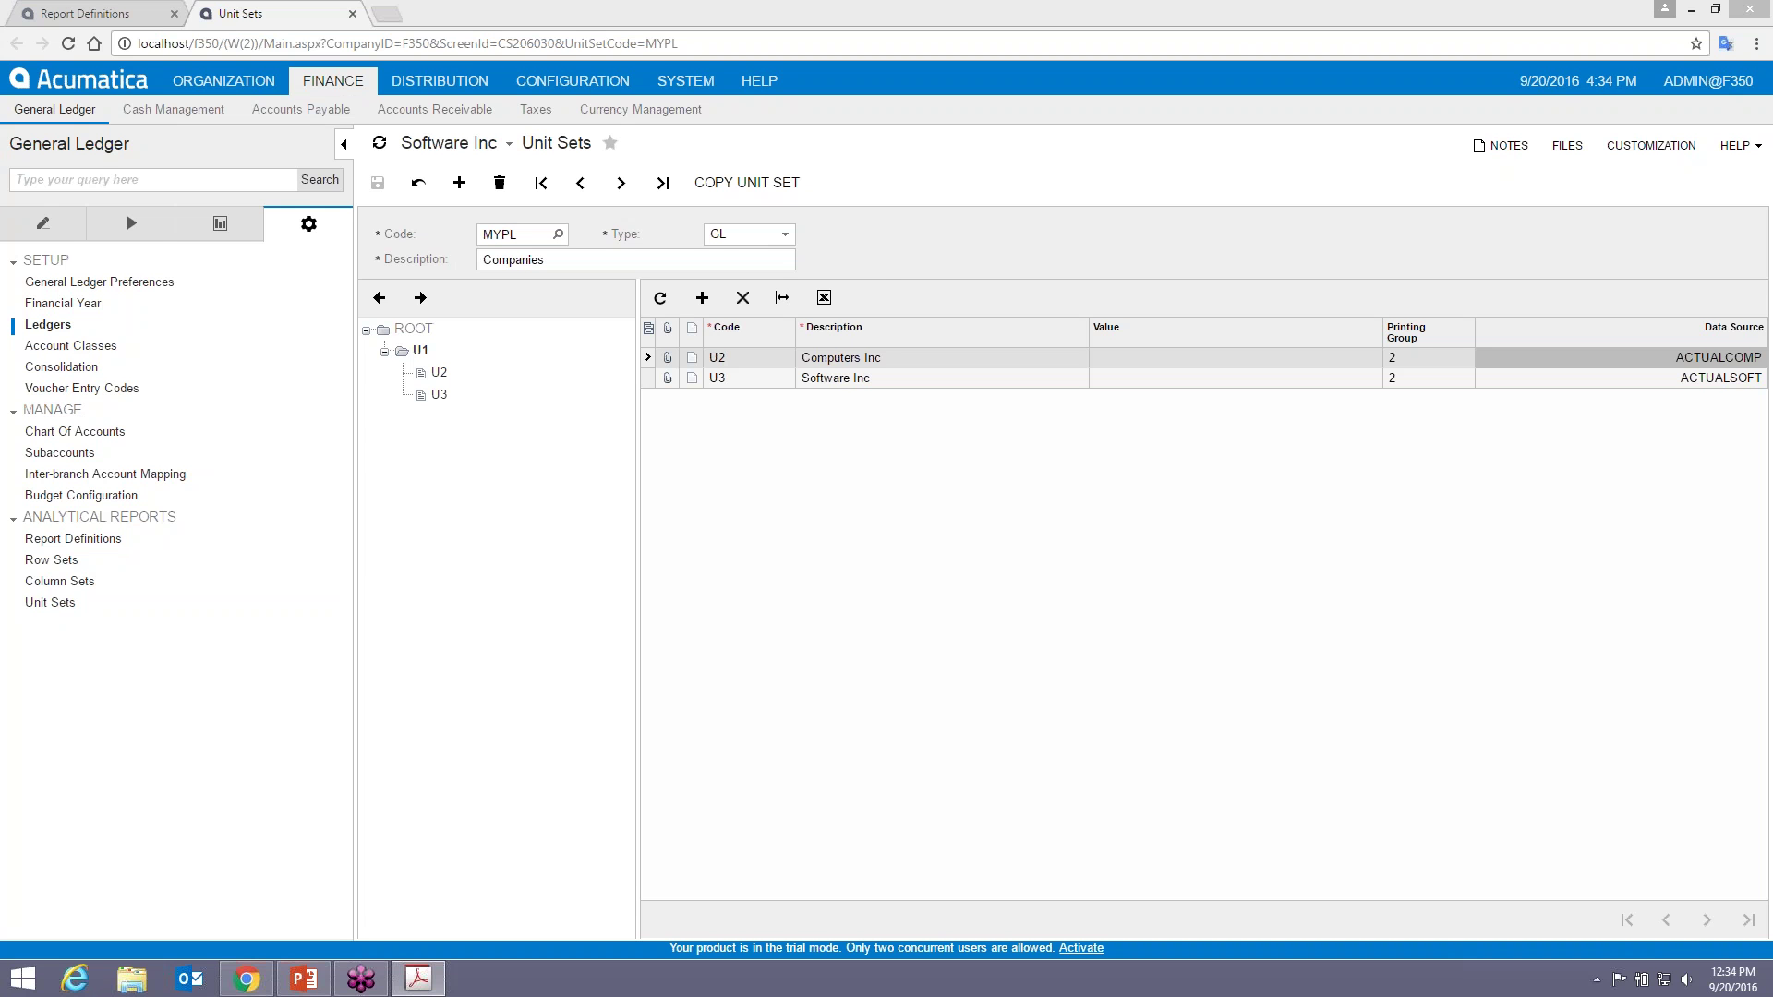
left_click(85, 13)
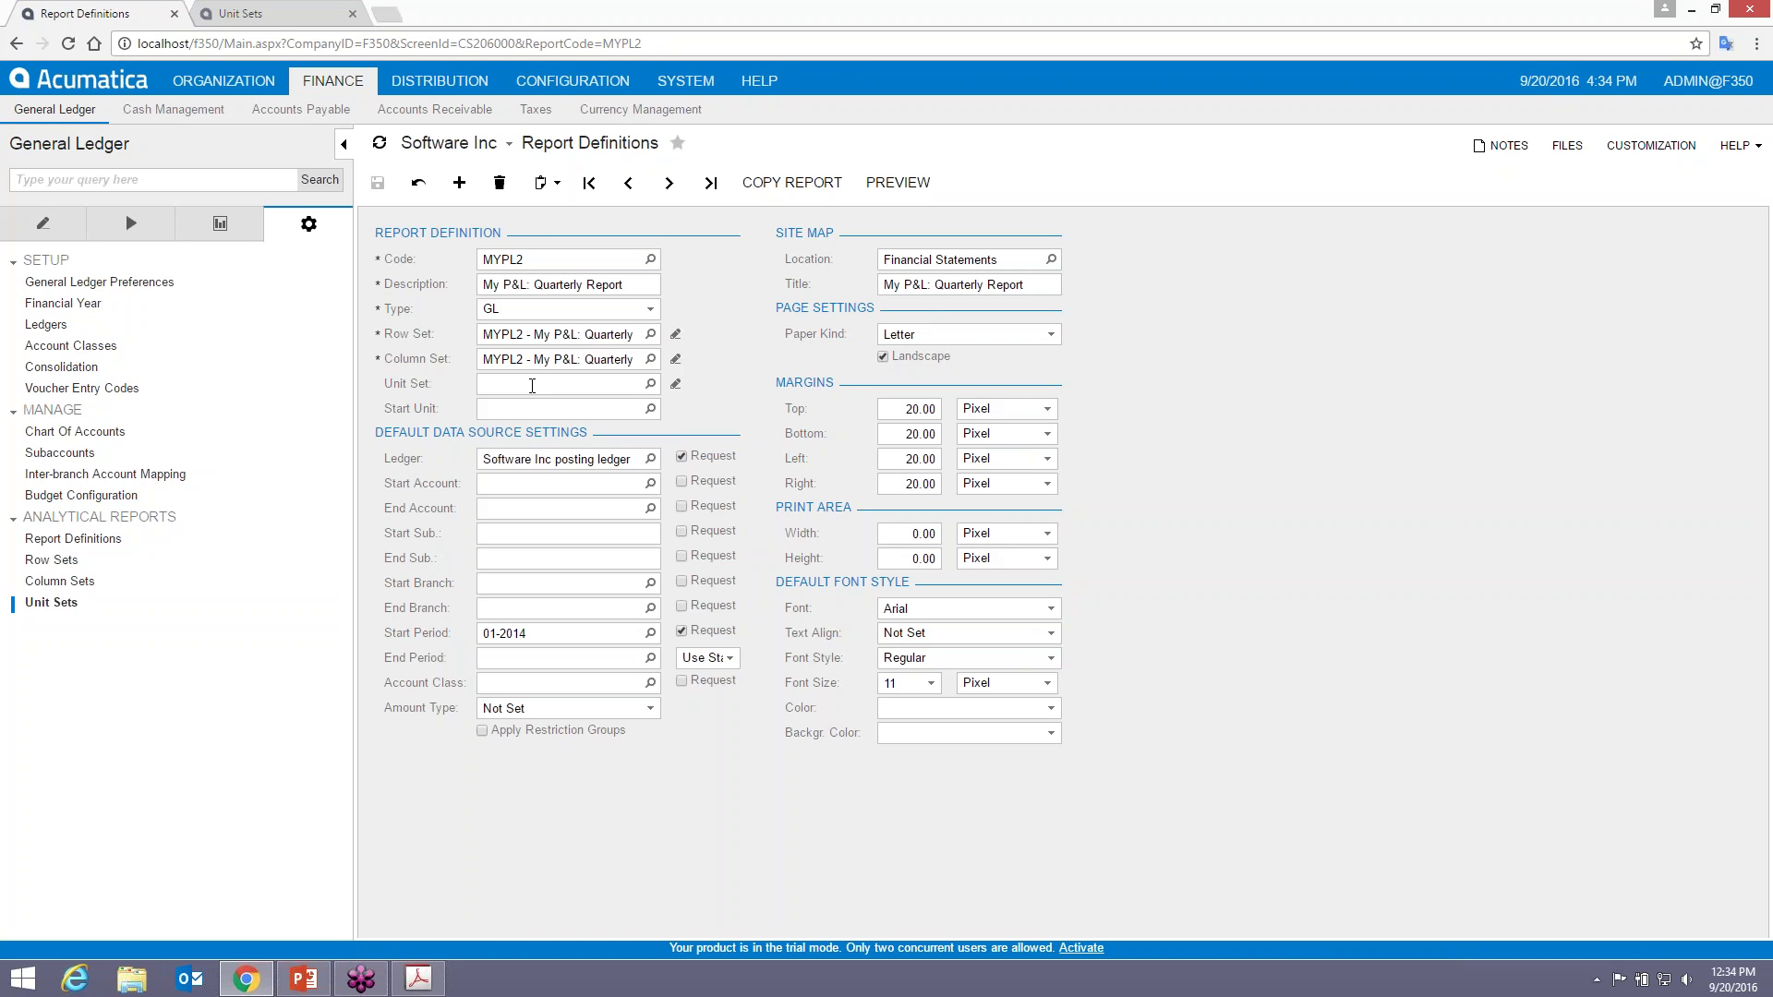
- Assign the MYPL - Companies unit set to the MYPL2 report and save
left_click(650, 384)
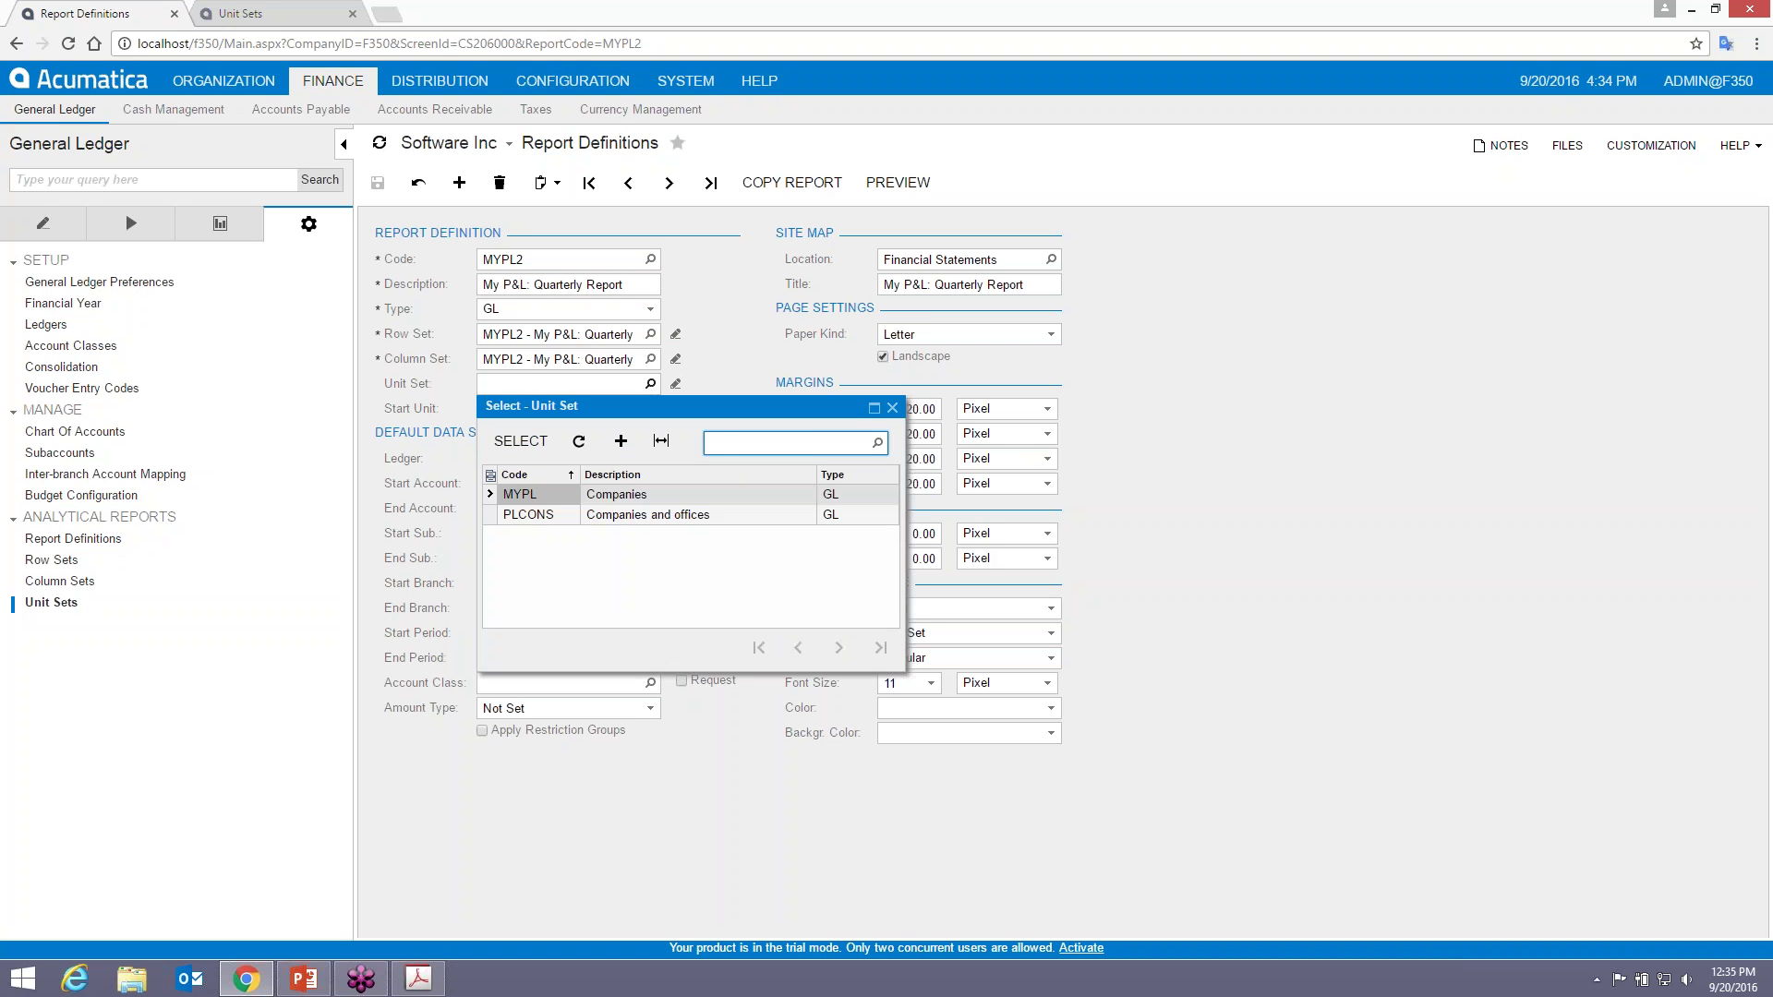
double_click(550, 495)
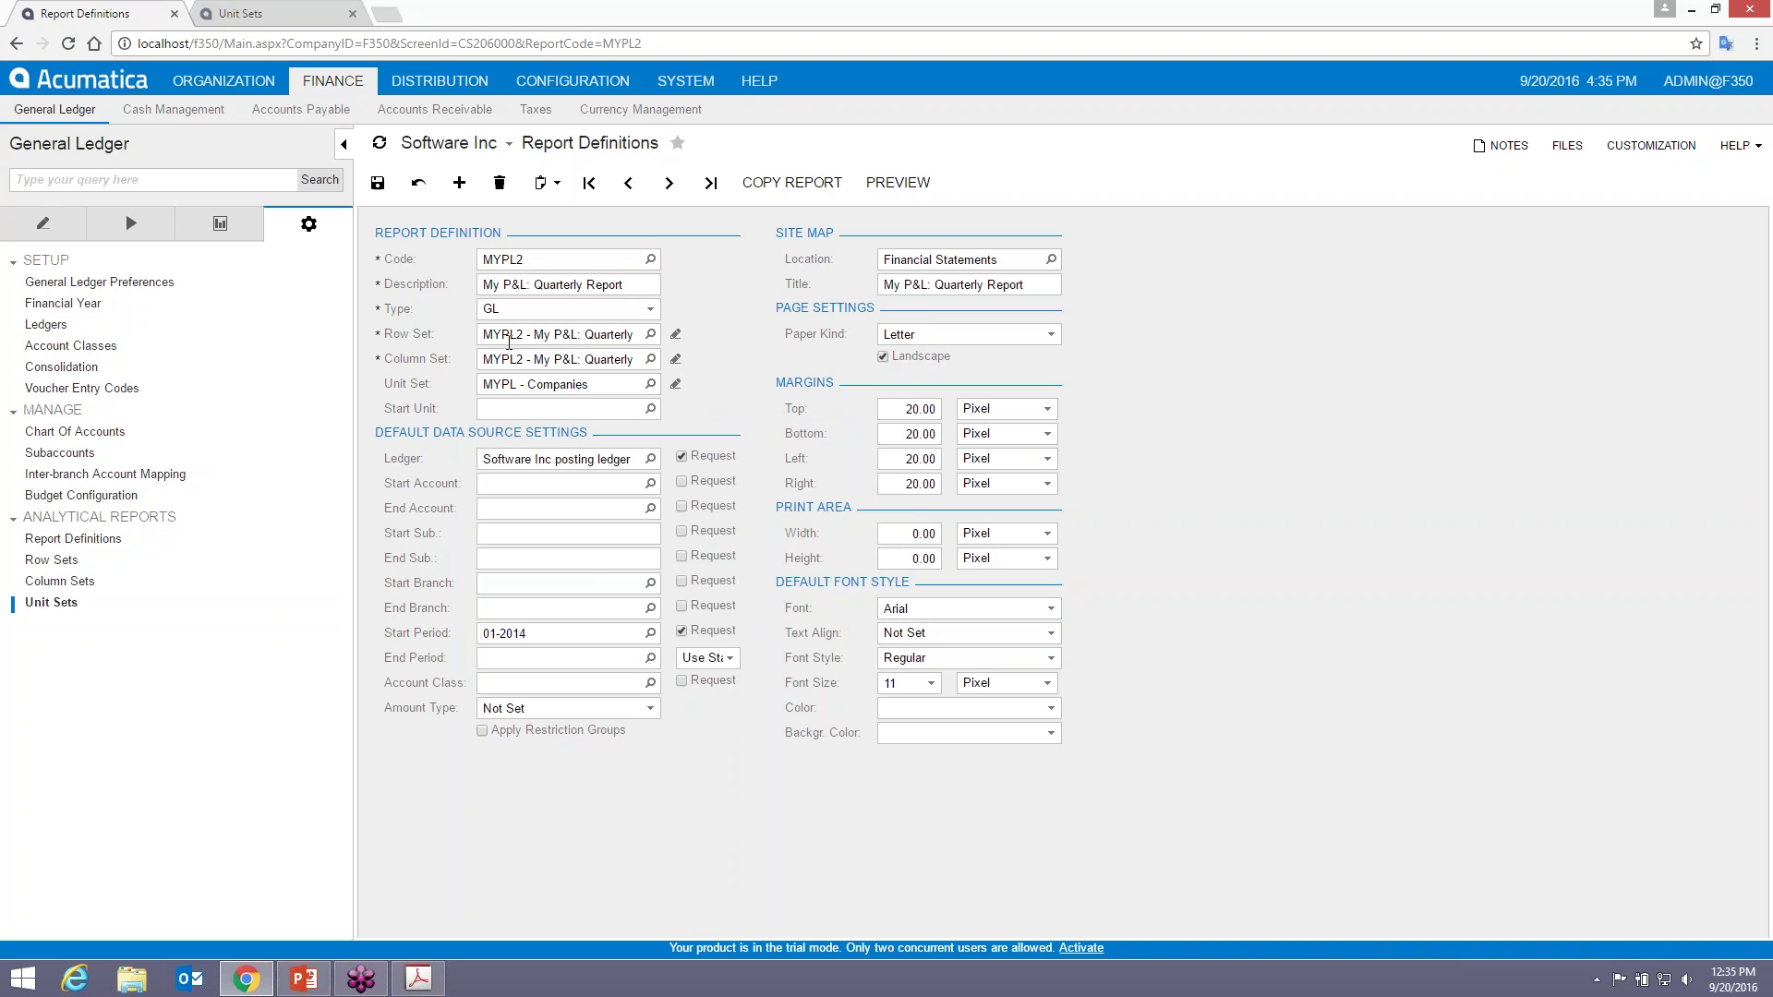
left_click(378, 183)
- Stop requesting the ledger at run time, clear the default Ledger, and save again
left_click(680, 456)
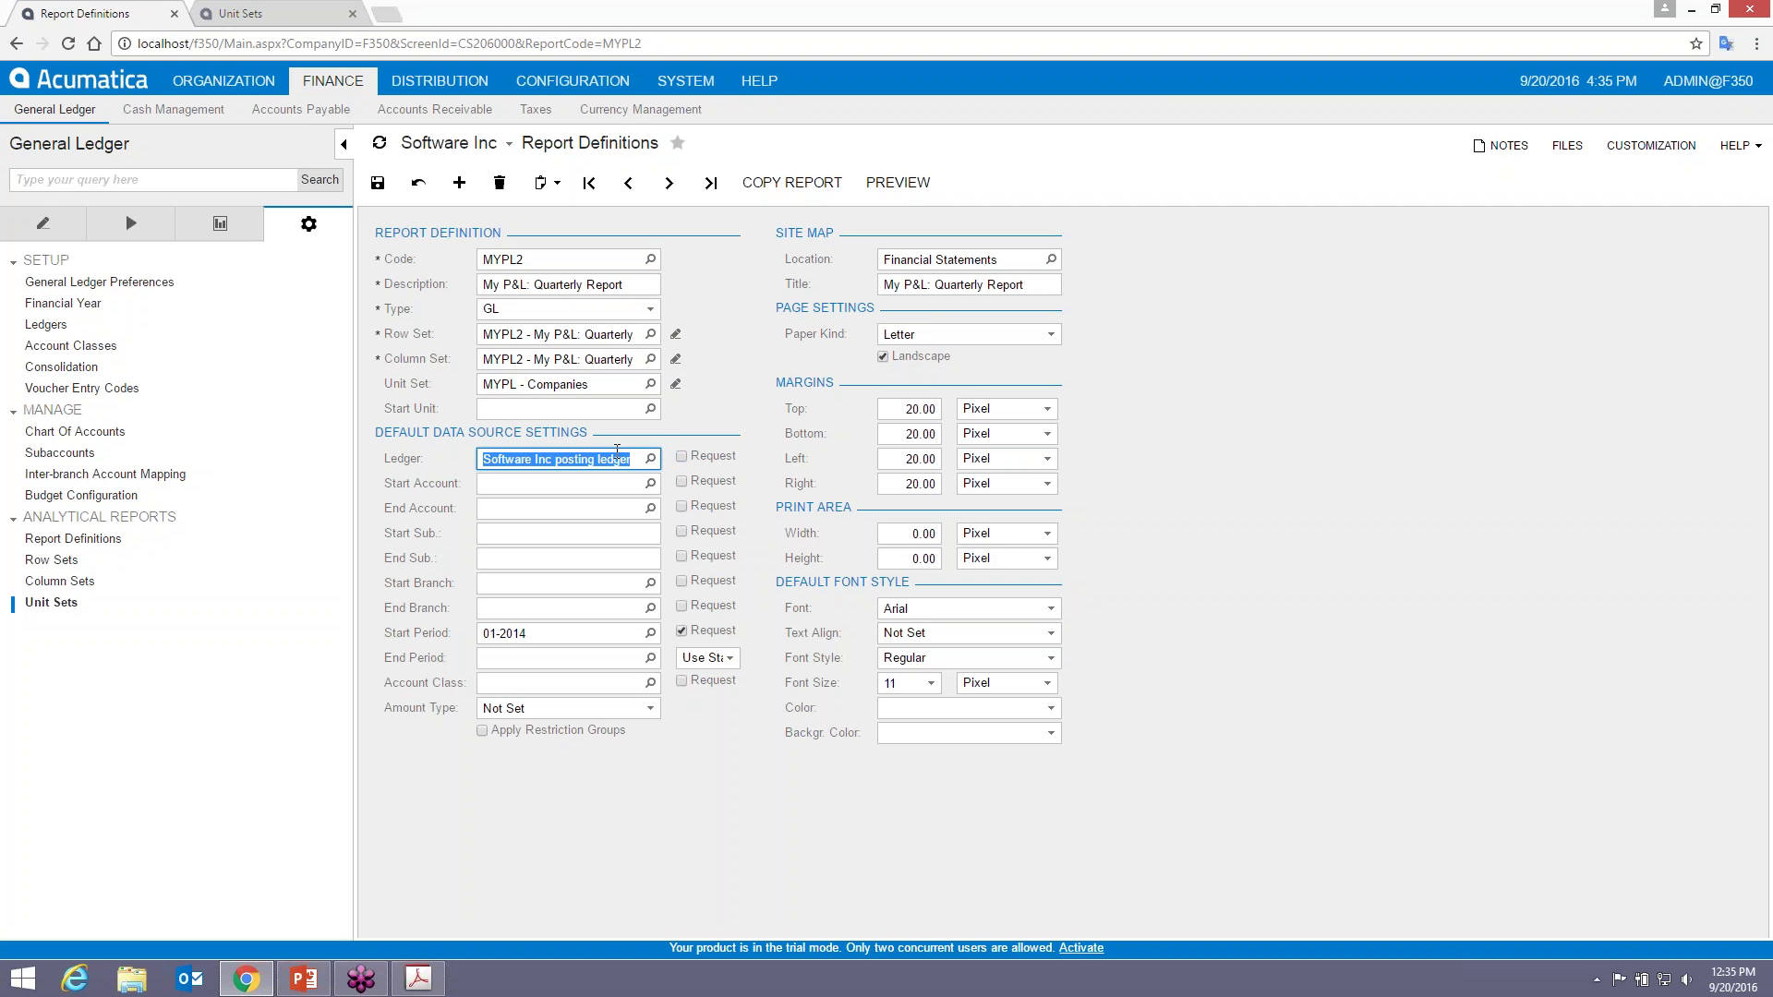
left_click(558, 482)
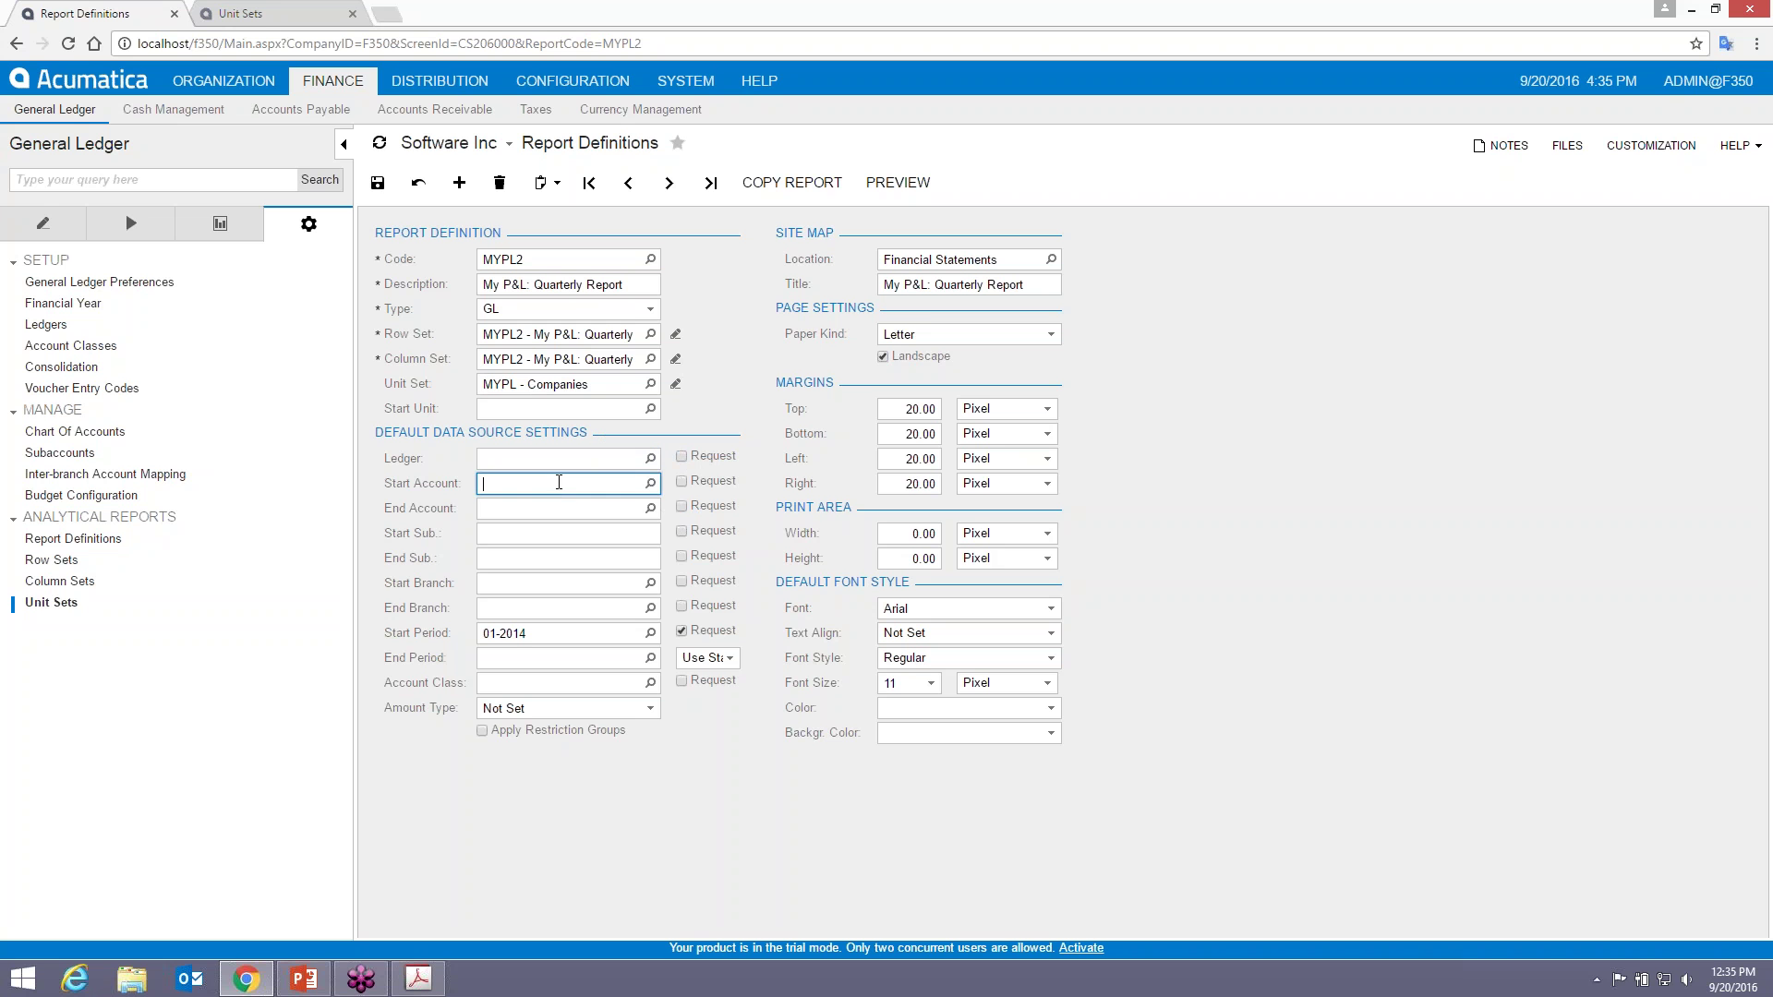
left_click(378, 182)
left_click(897, 182)
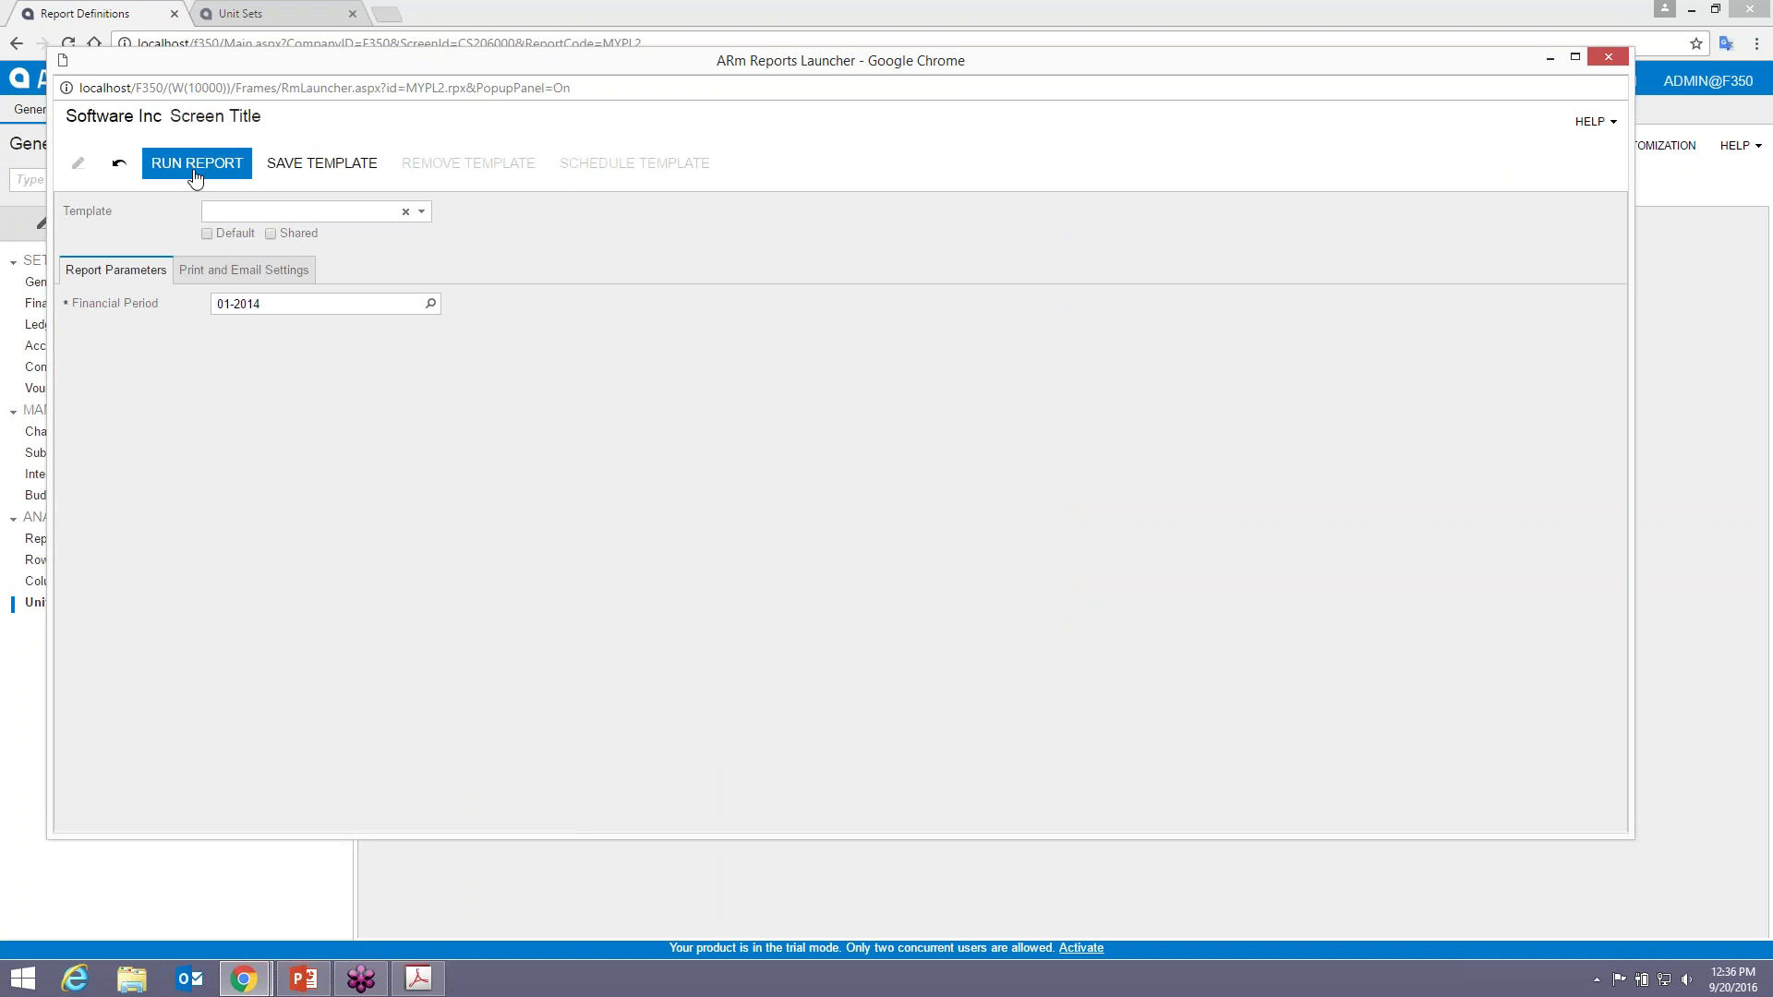
left_click(194, 176)
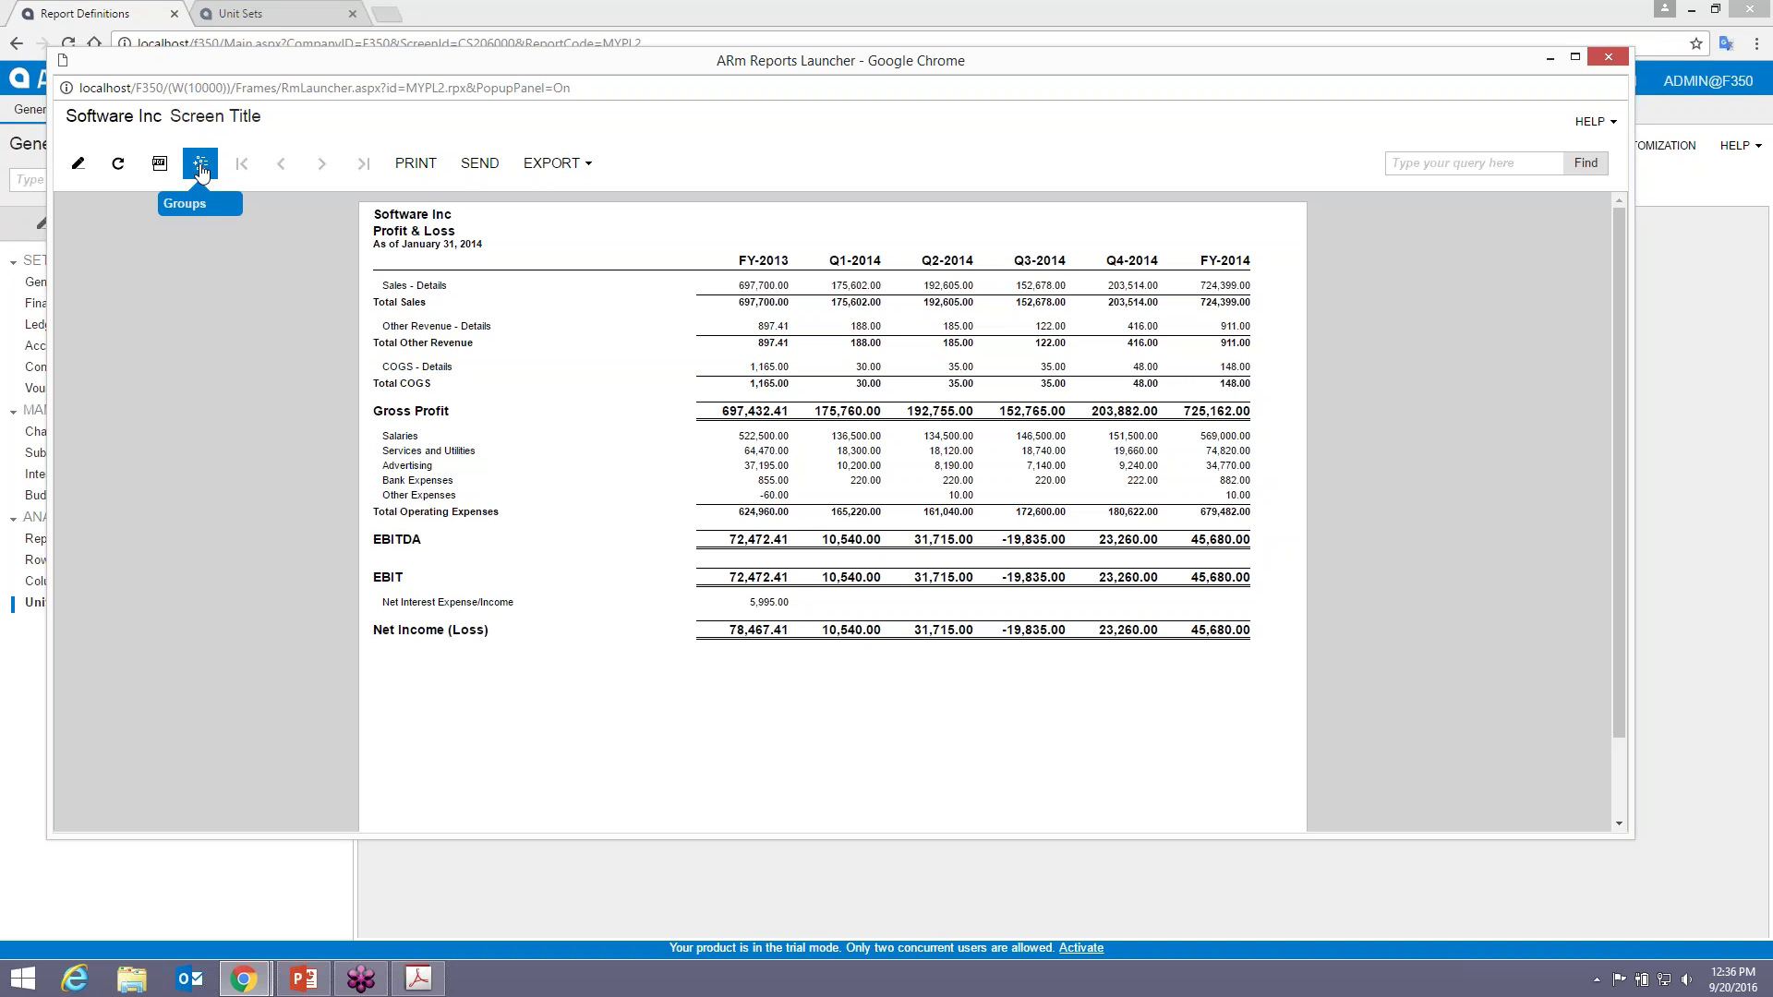
left_click(201, 166)
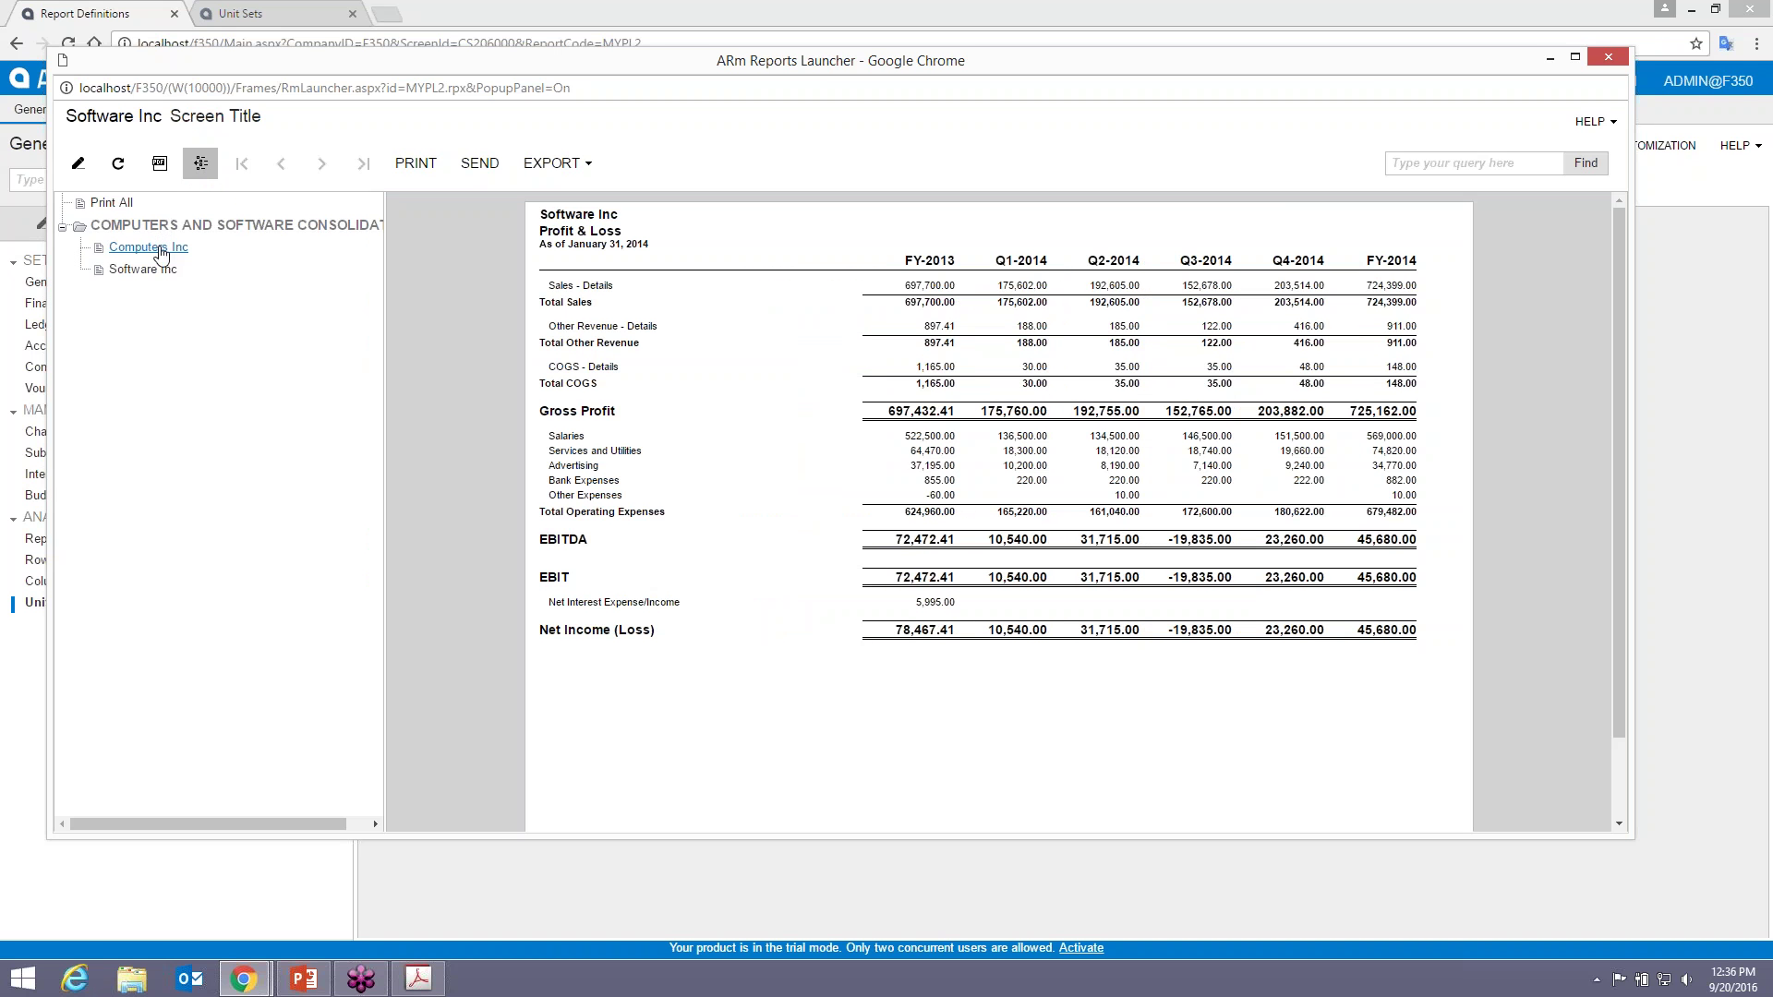
left_click(150, 248)
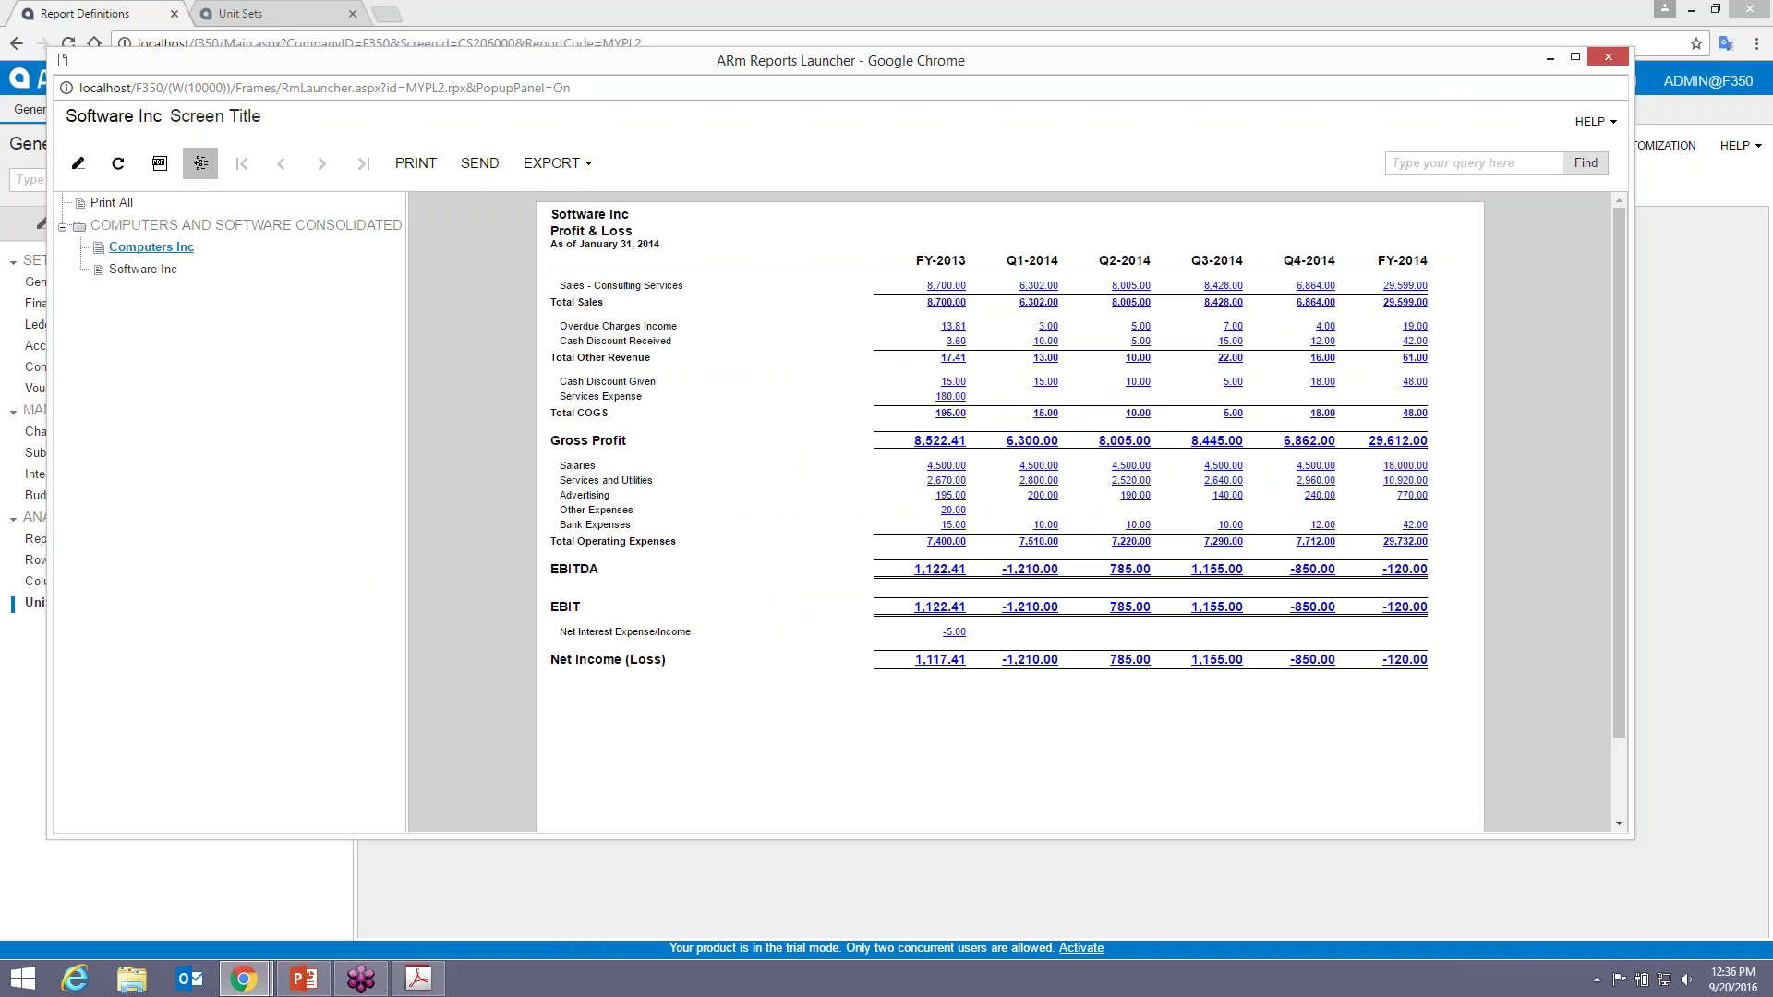
left_click(145, 269)
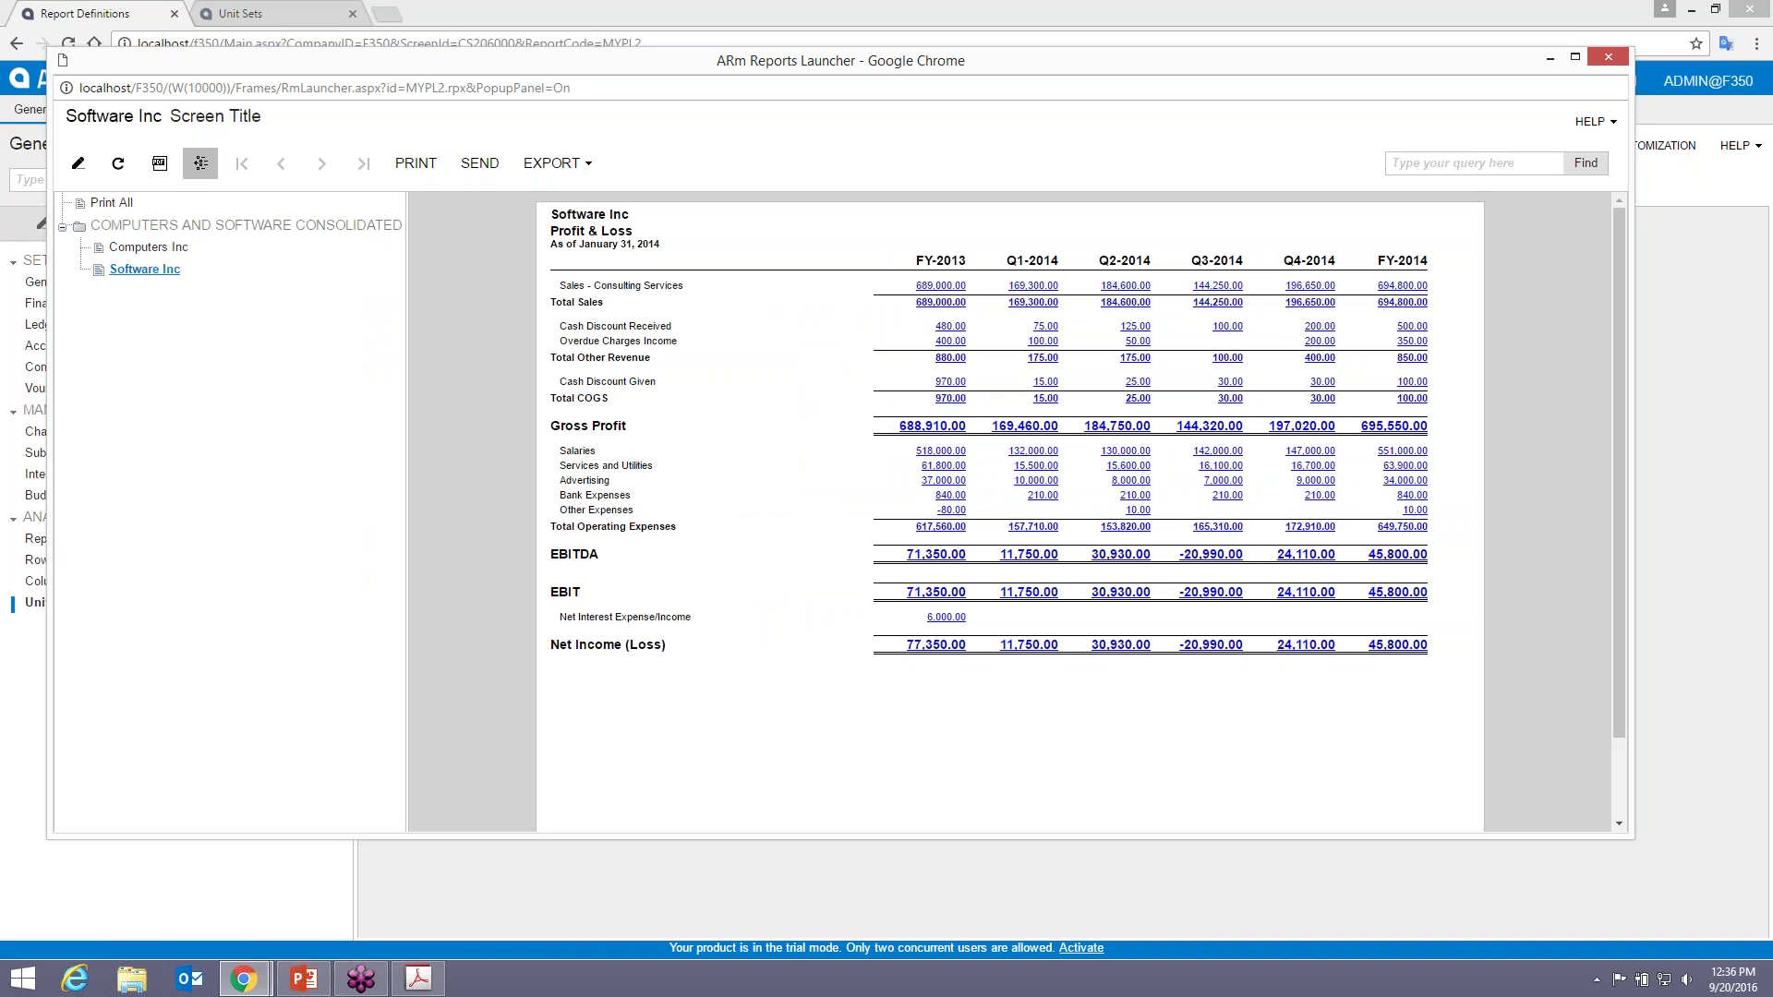
left_click(150, 247)
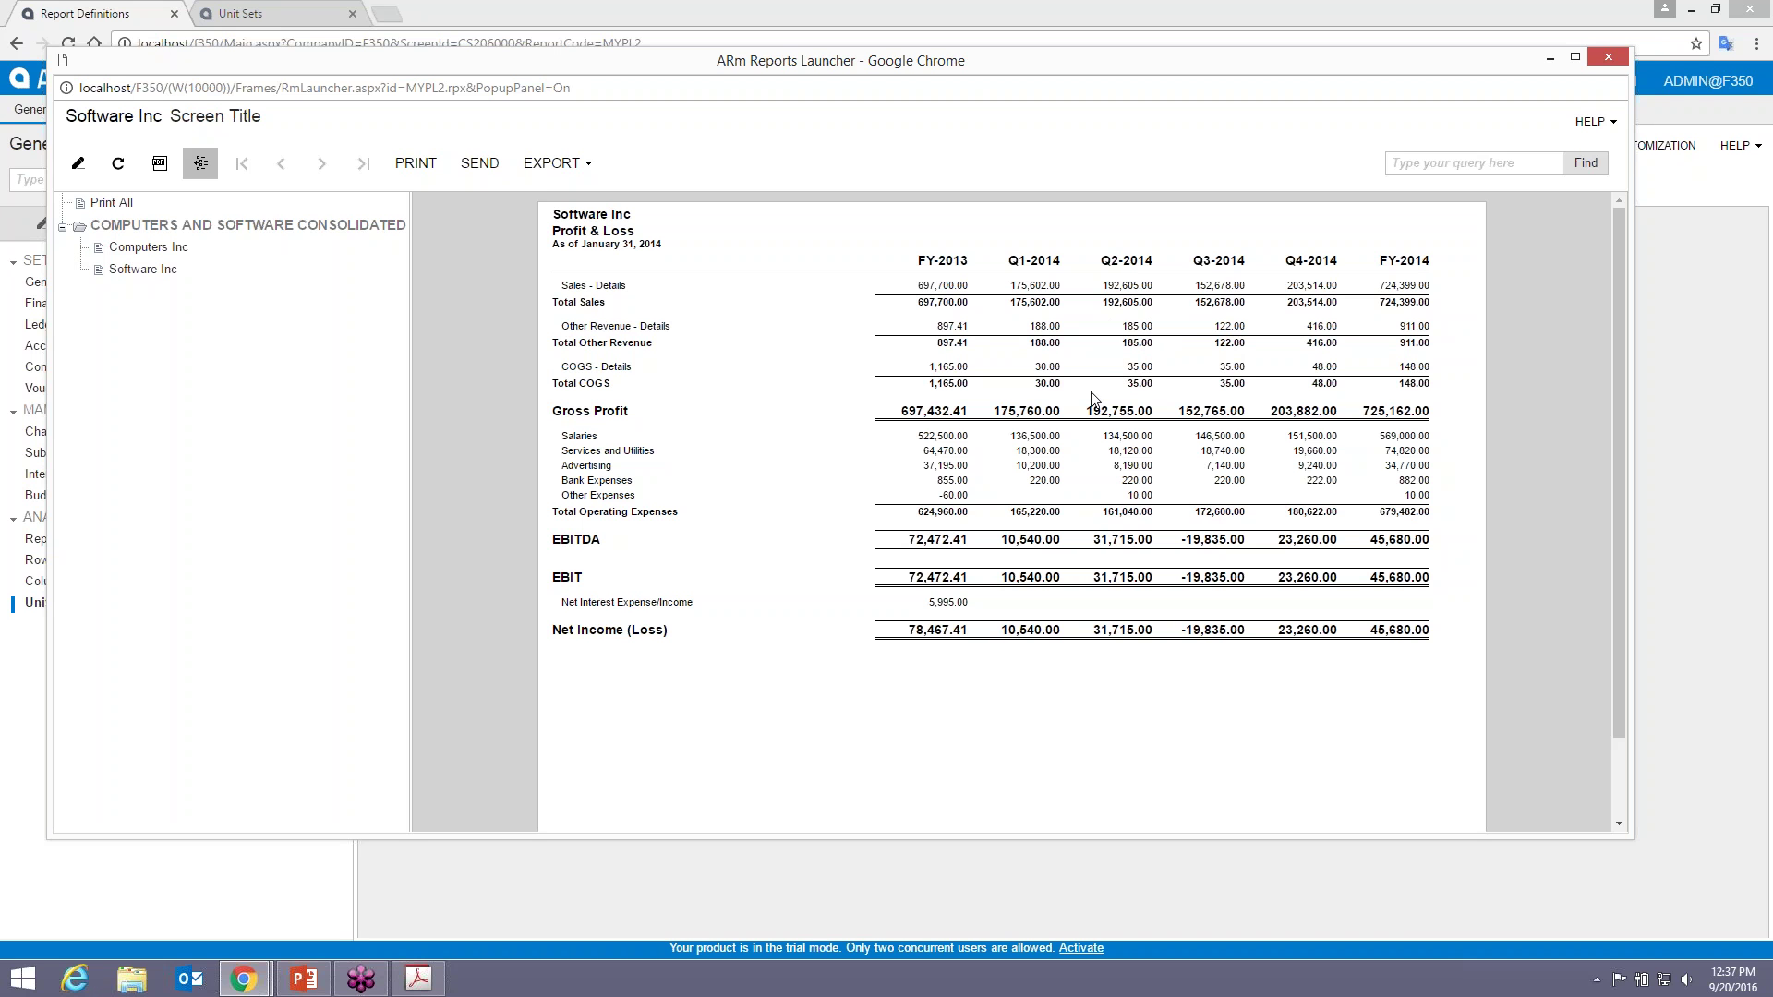
left_click(1612, 59)
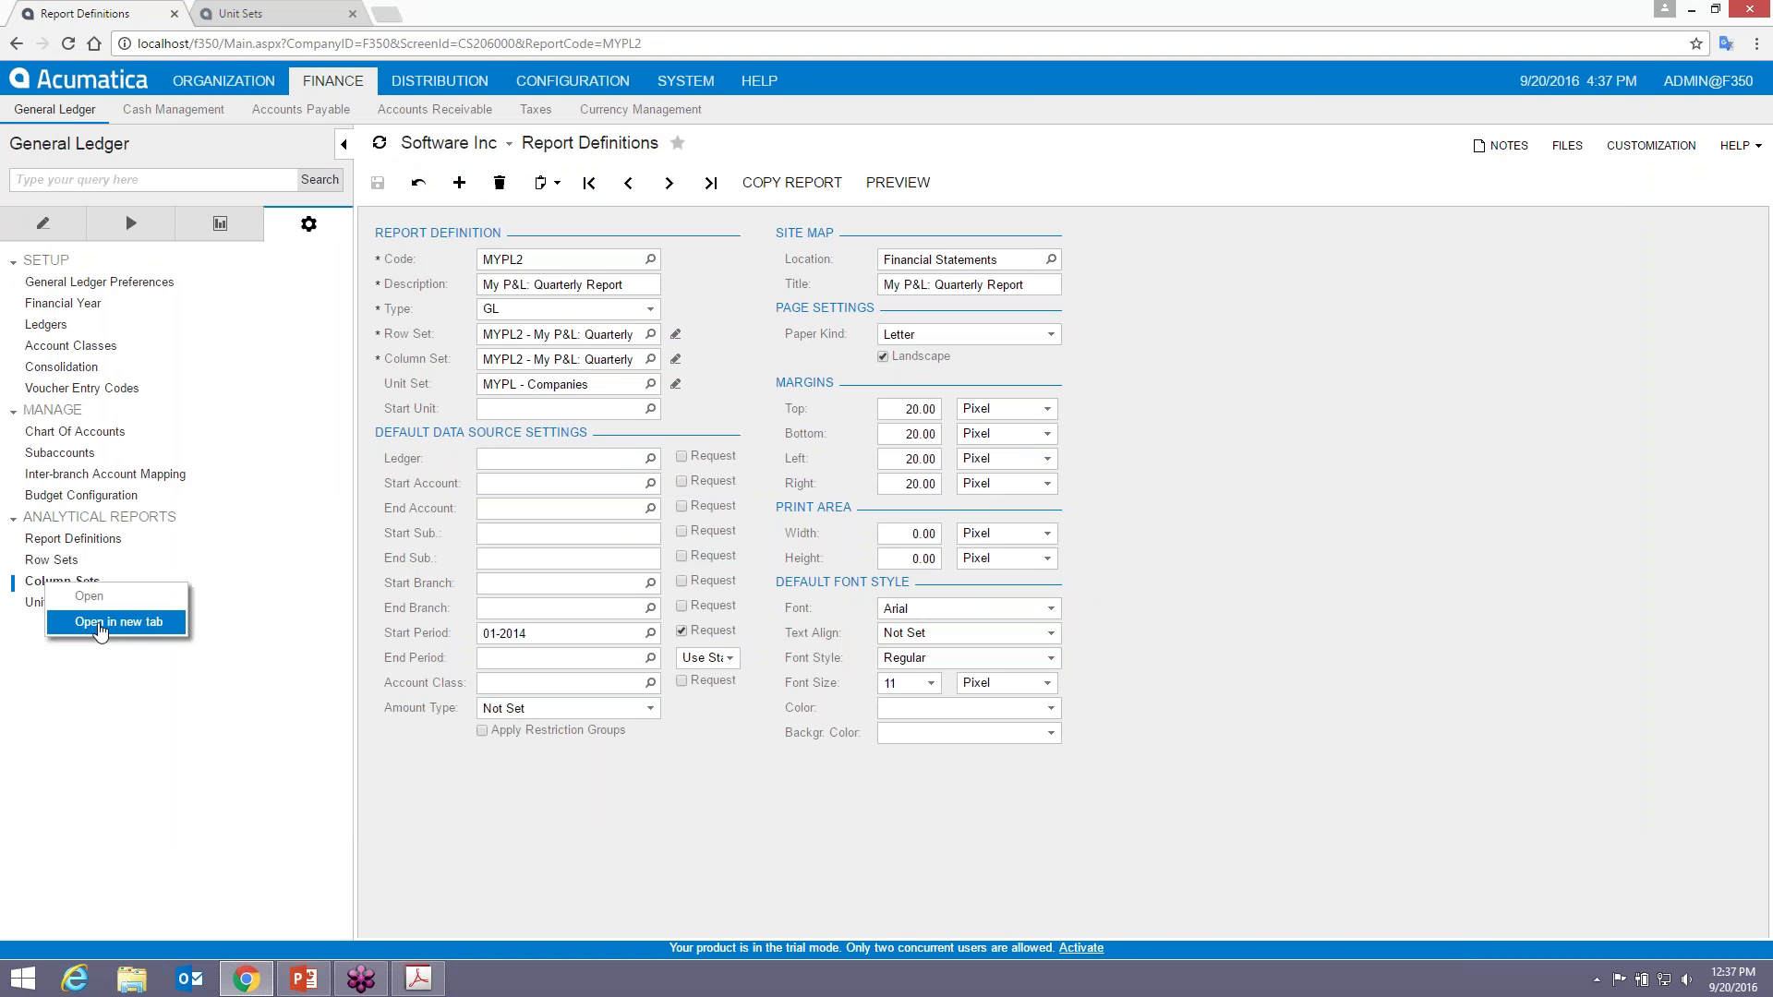
- Open the MYPL2 column set in a new Column Sets tab
left_click(118, 622)
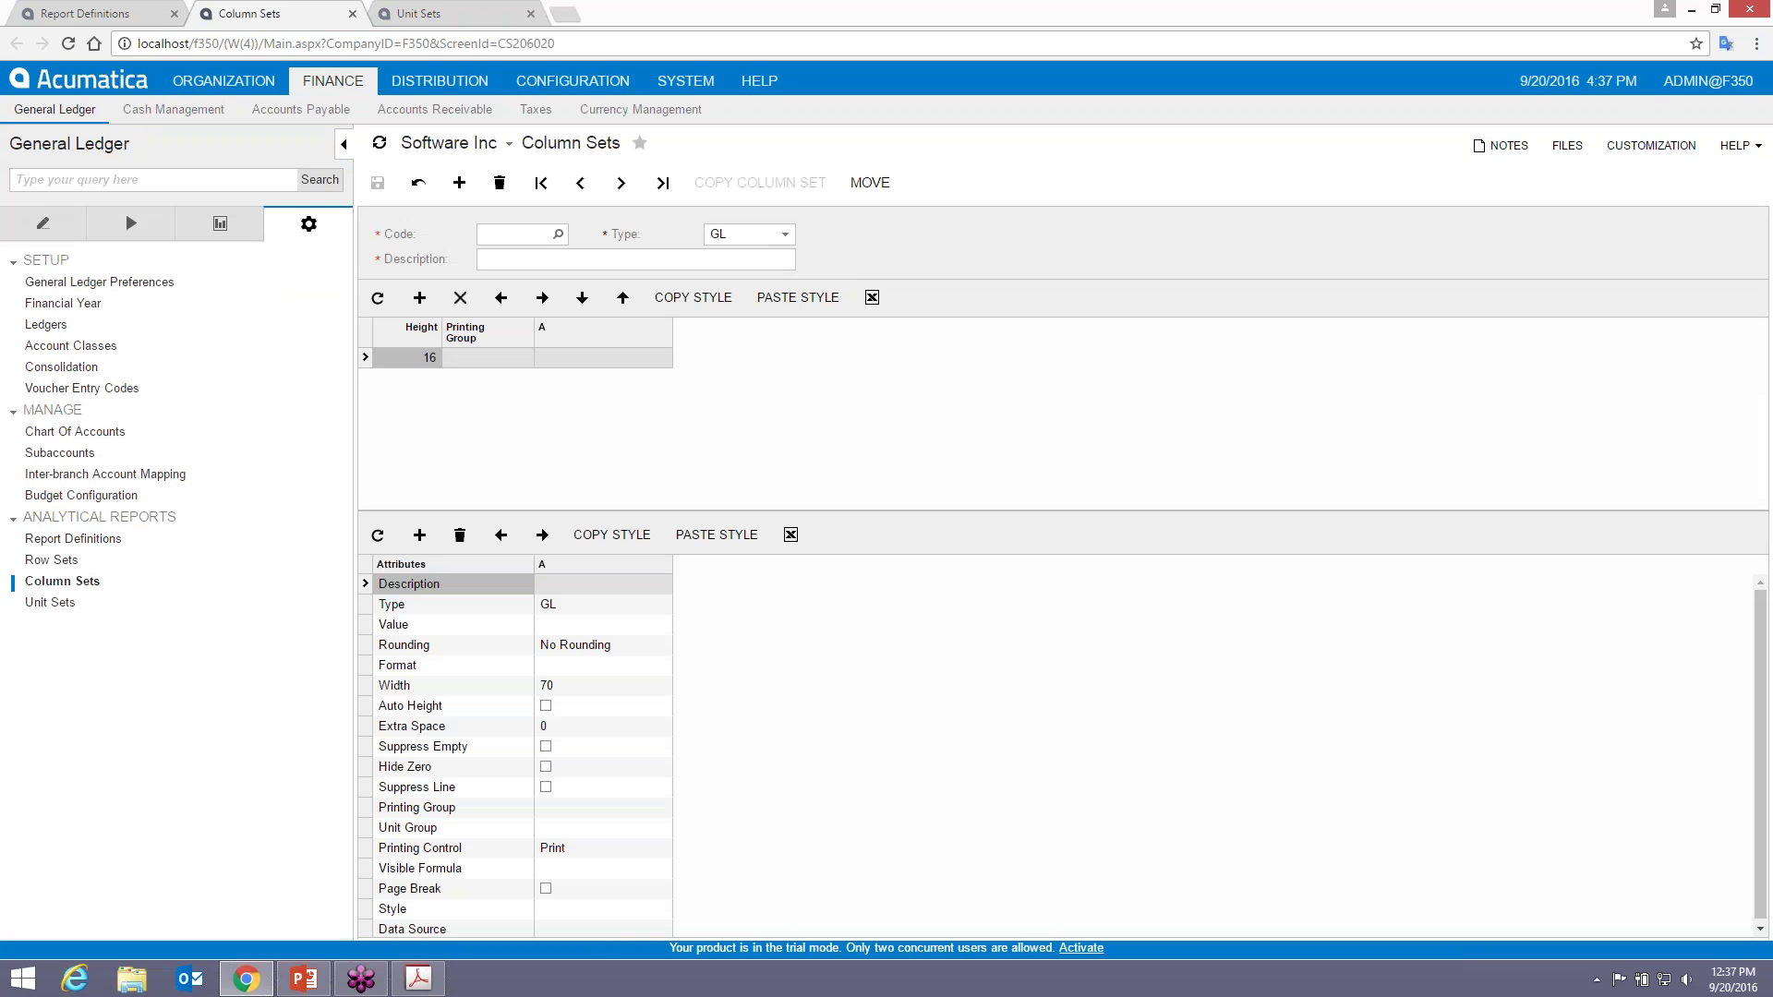
type("MYPL2")
key("Tab")
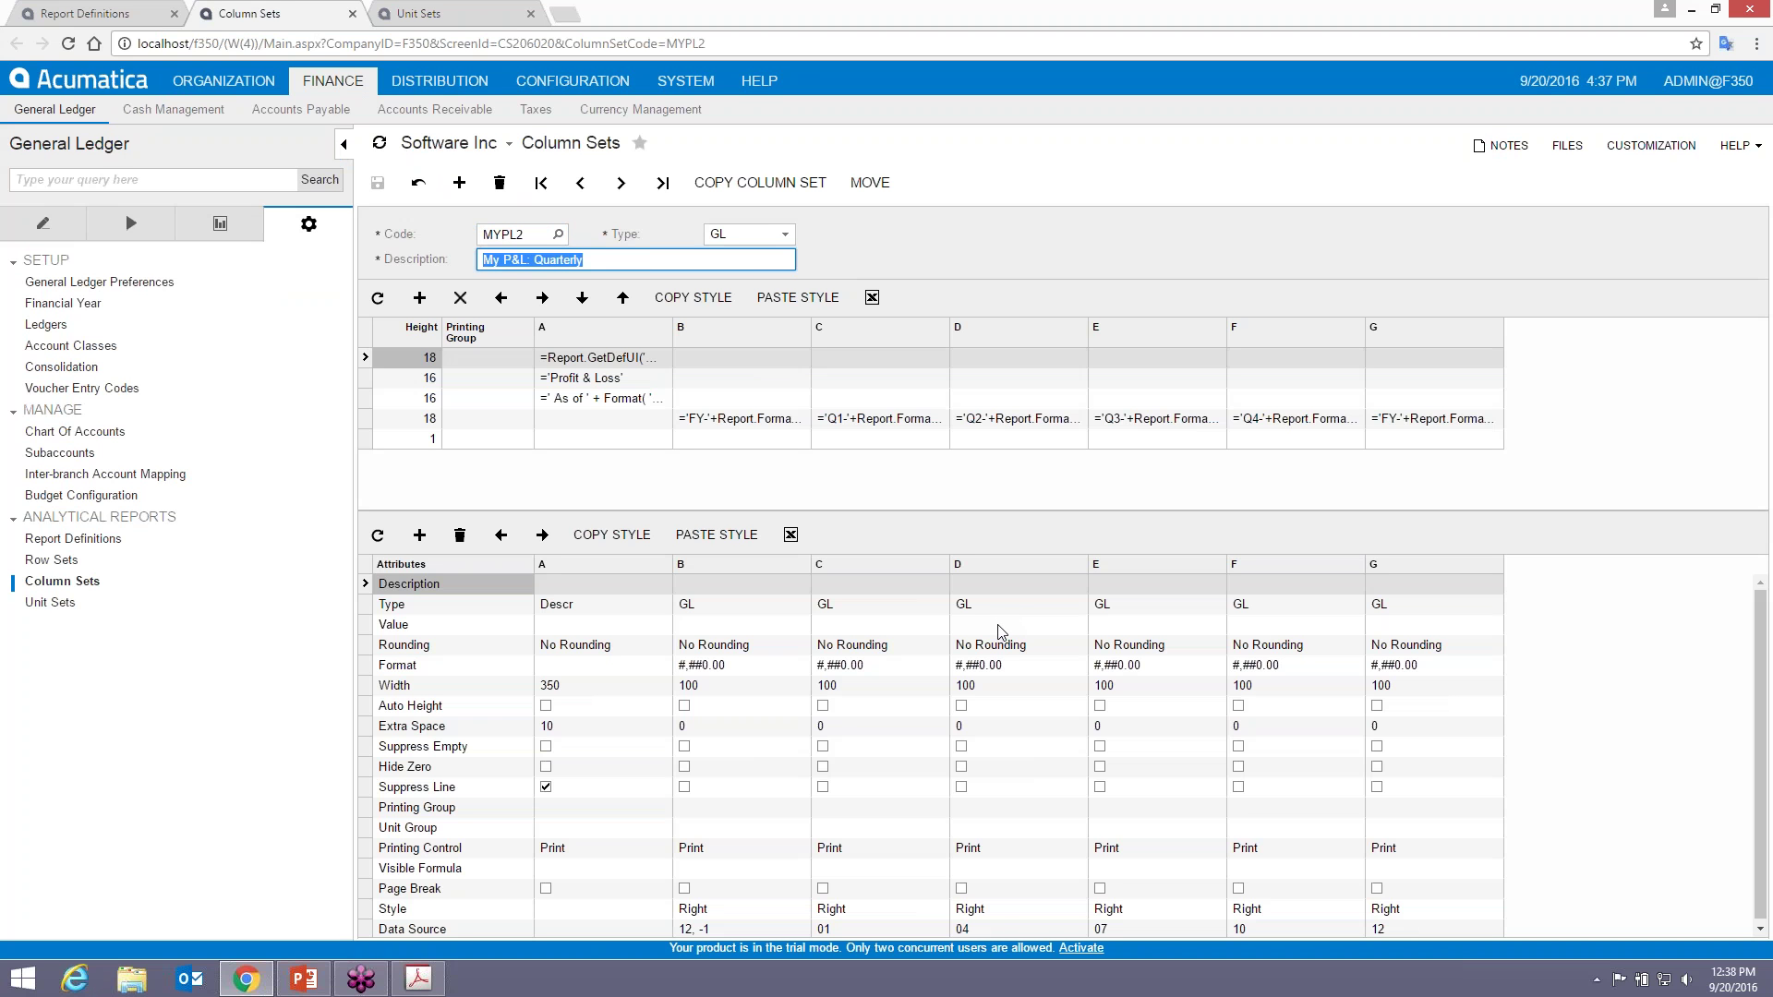
- Open the formula editor on the 'Profit & Loss' title cell and start typing the new title
left_click(598, 380)
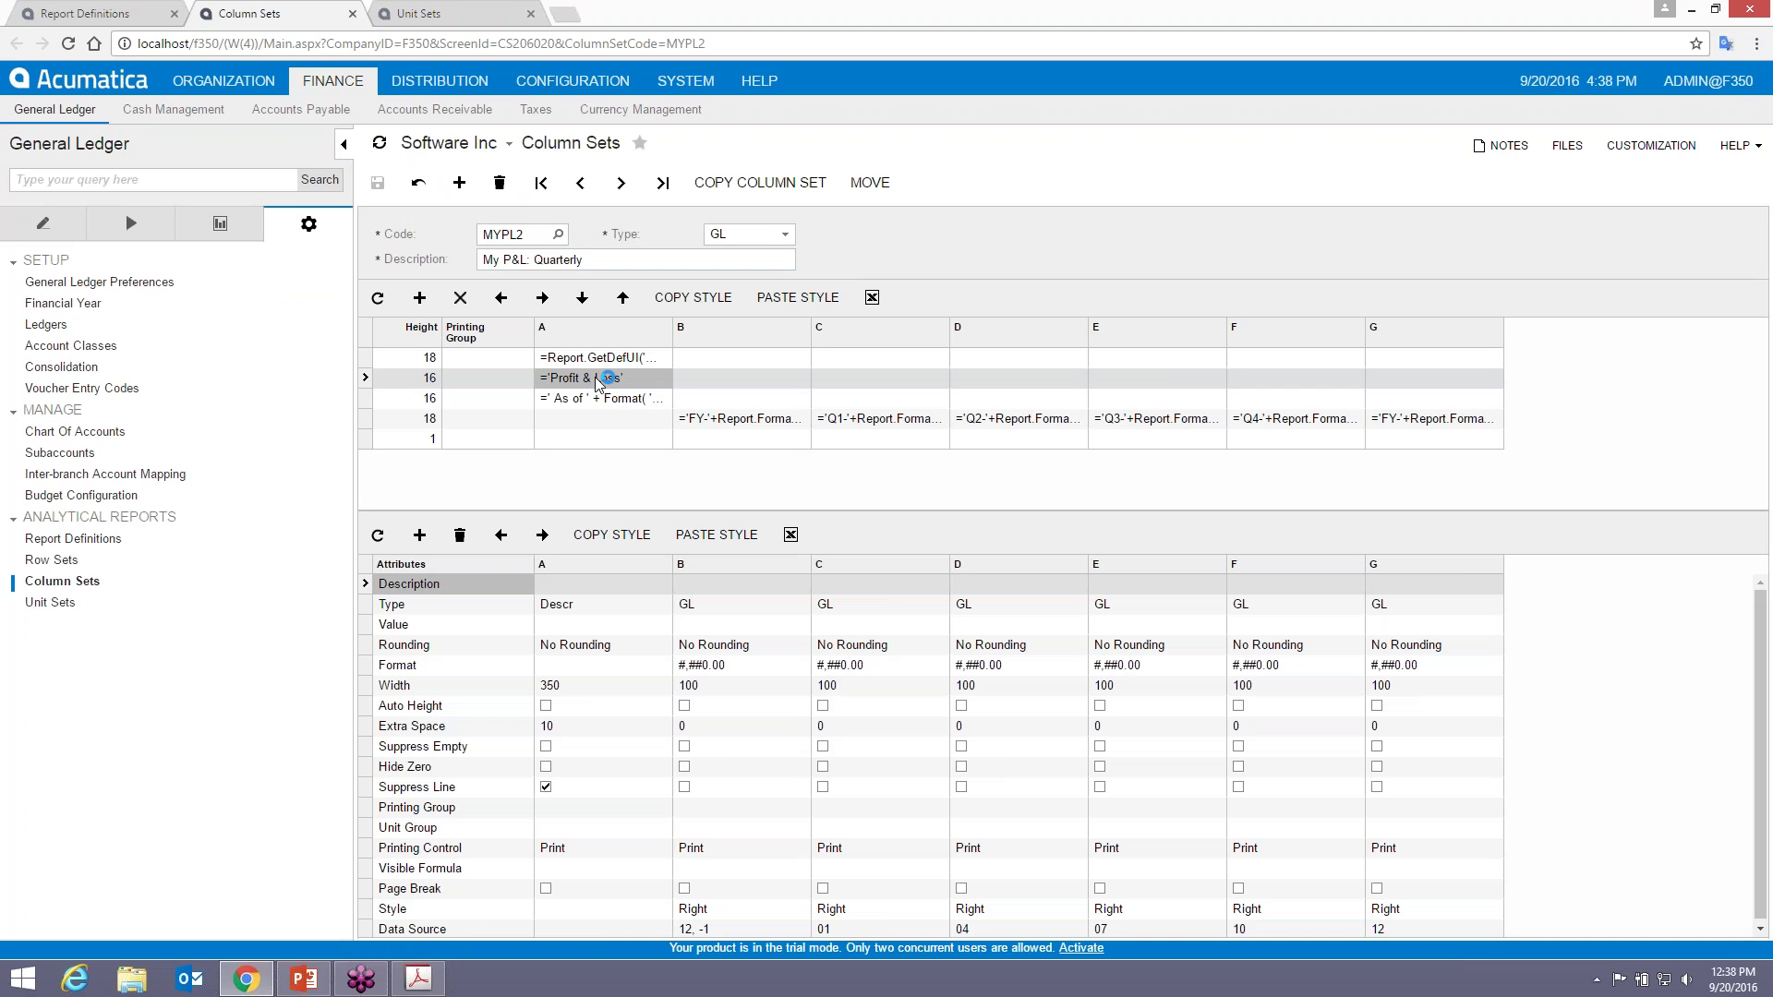
left_click(598, 379)
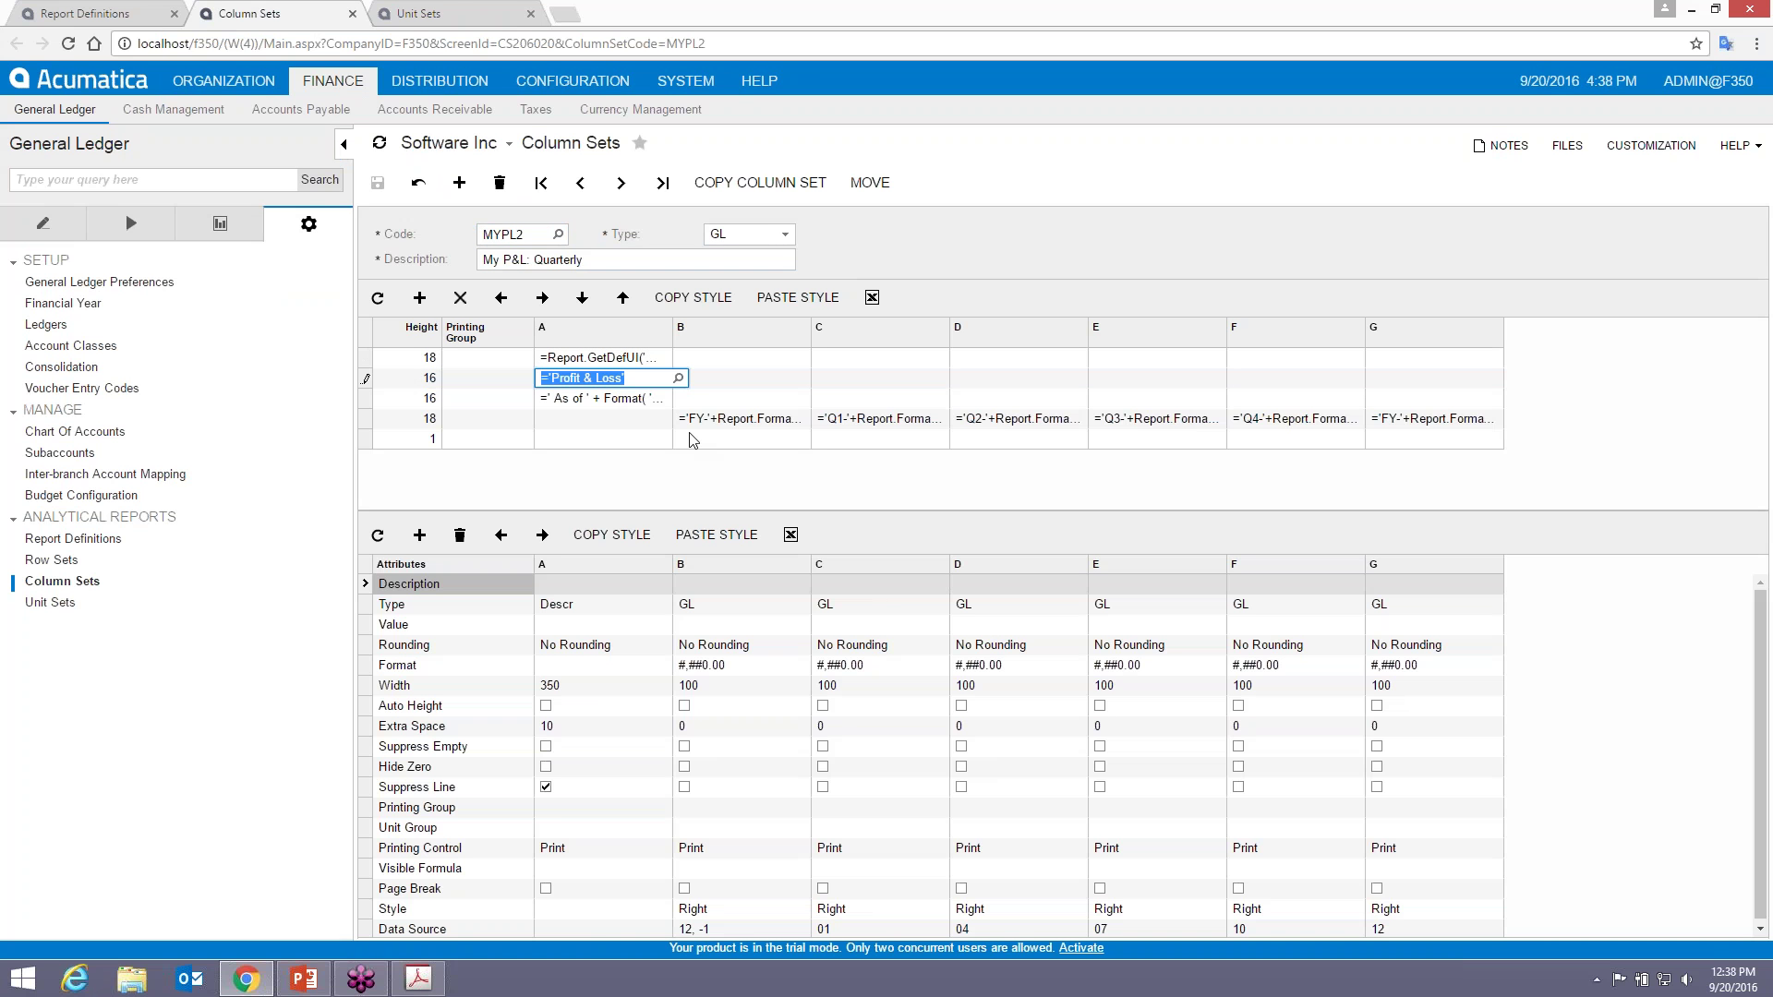
left_click(678, 378)
type("=")
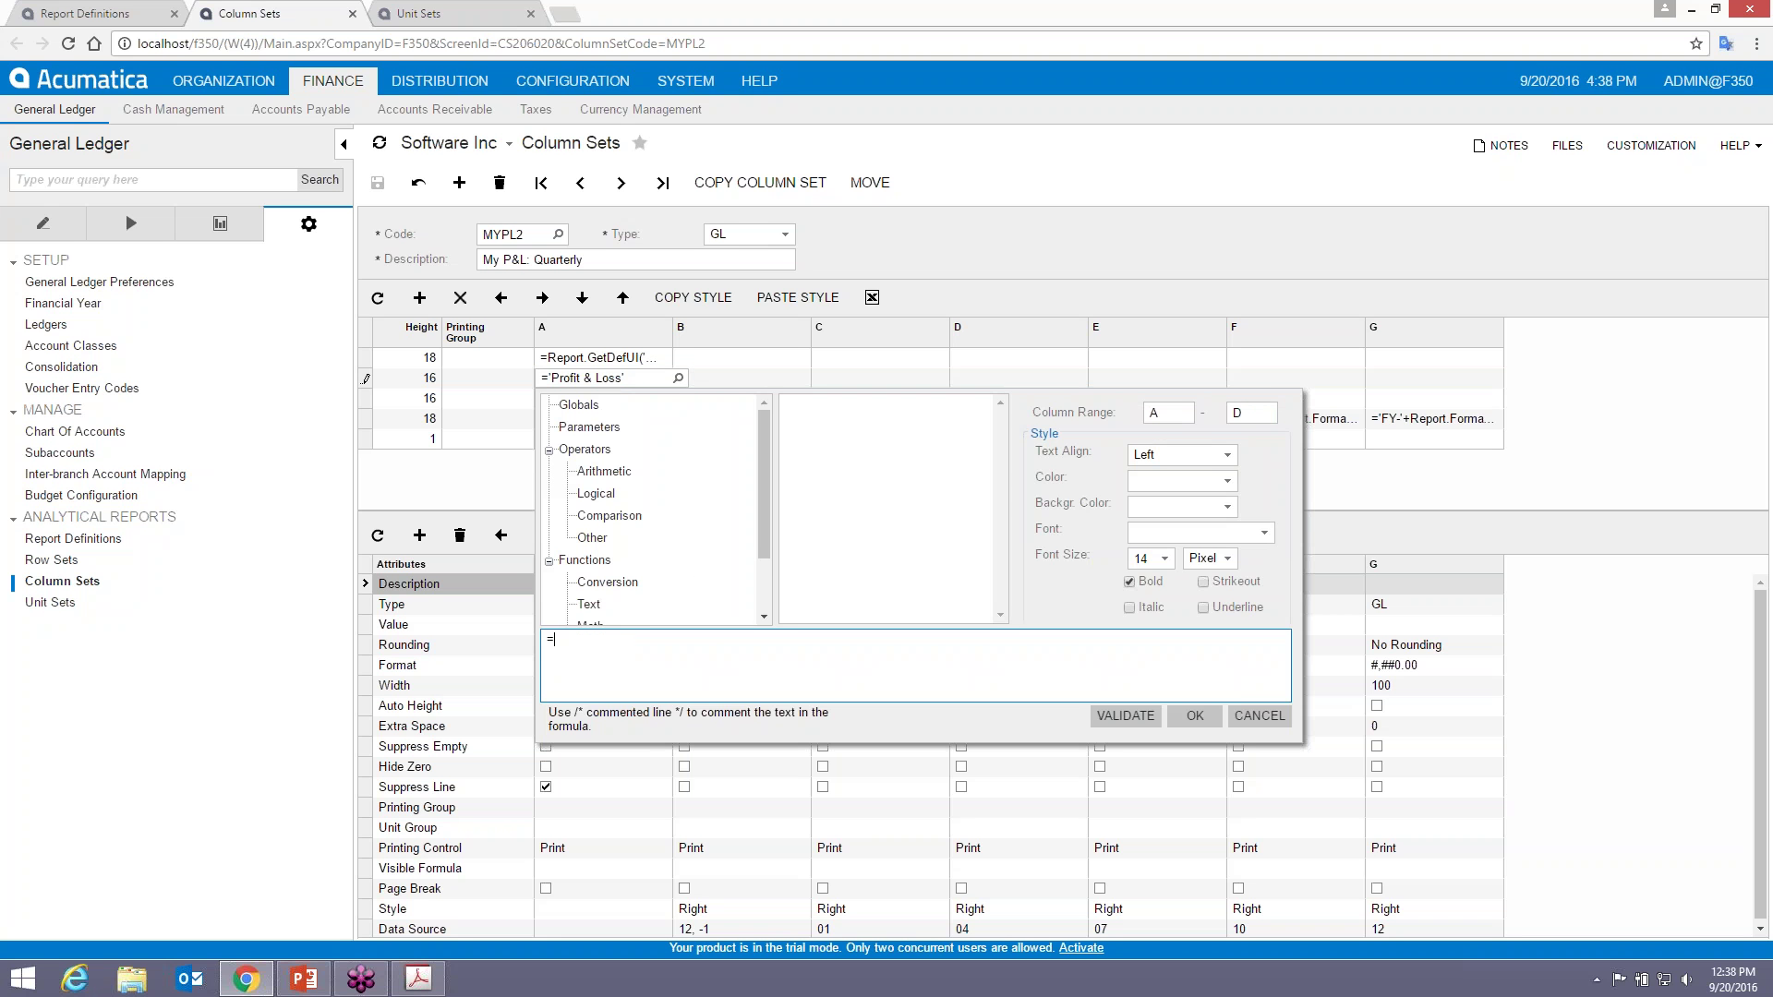
type("'<y P&L:")
key("BackSpace")
key("BackSpace")
key("BackSpace")
key("BackSpace")
key("BackSpace")
key("BackSpace")
key("BackSpace")
key("BackSpace")
type("My P&L: '+")
left_click(589, 426)
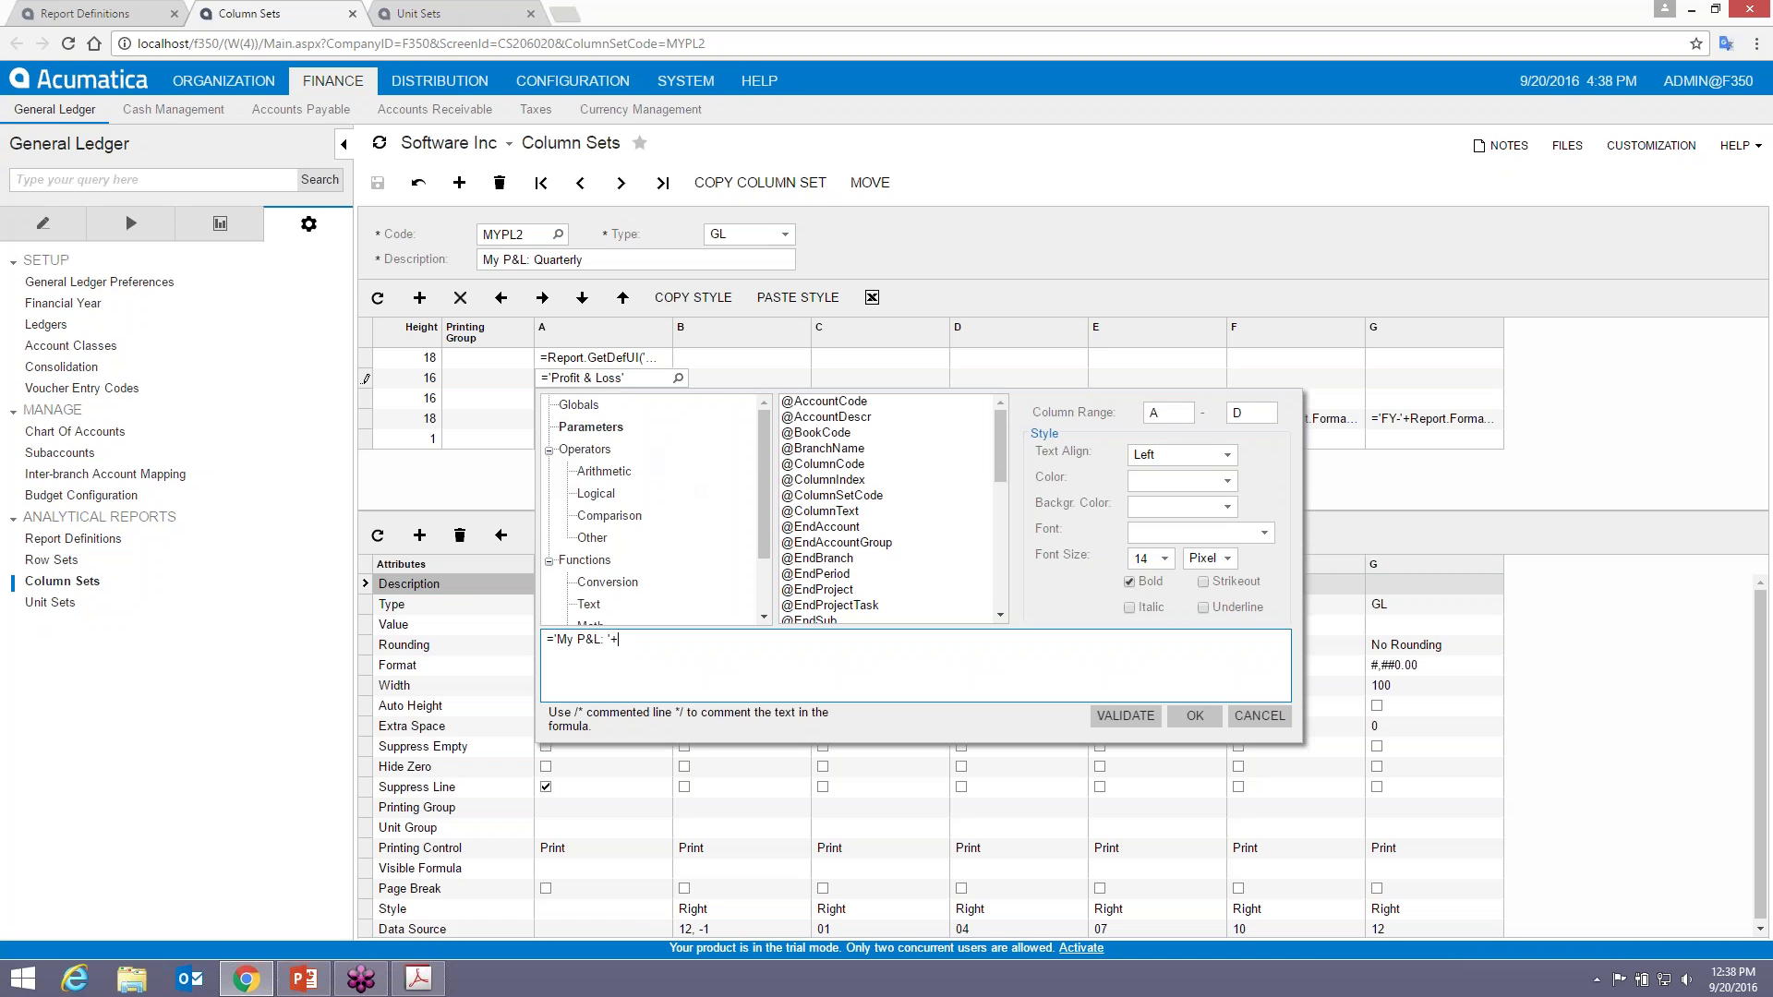
left_click_drag(1005, 441, 1001, 538)
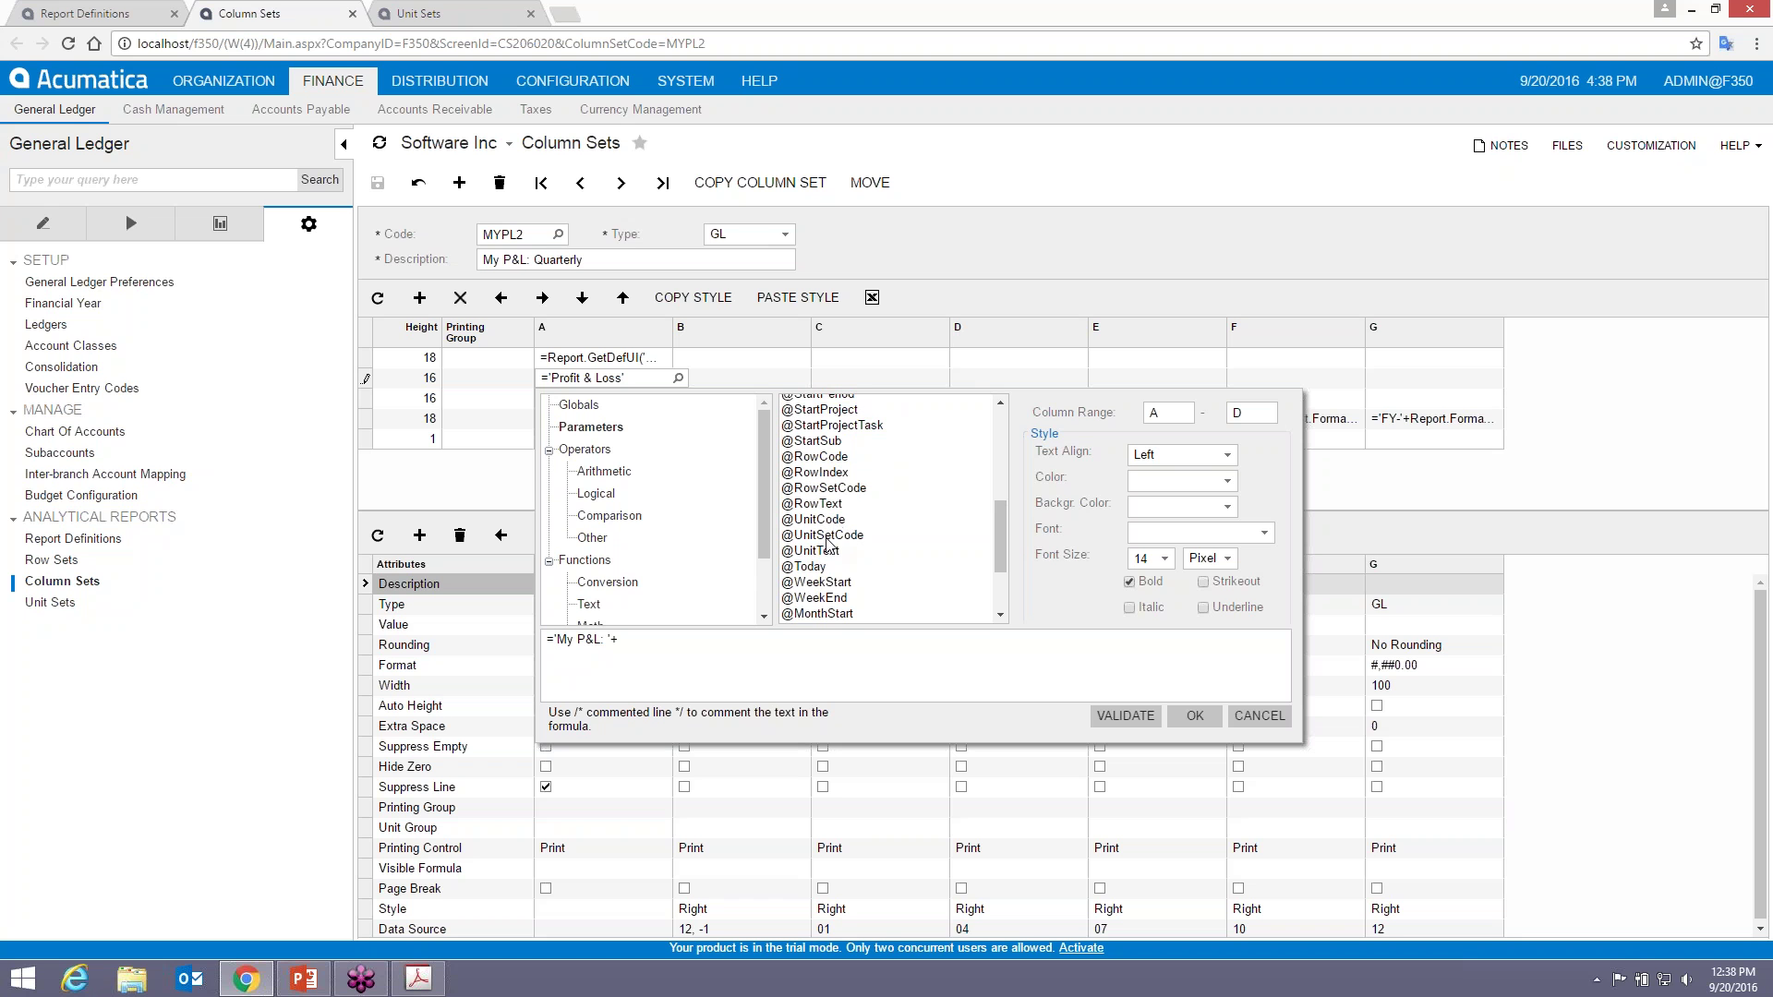
left_click(809, 551)
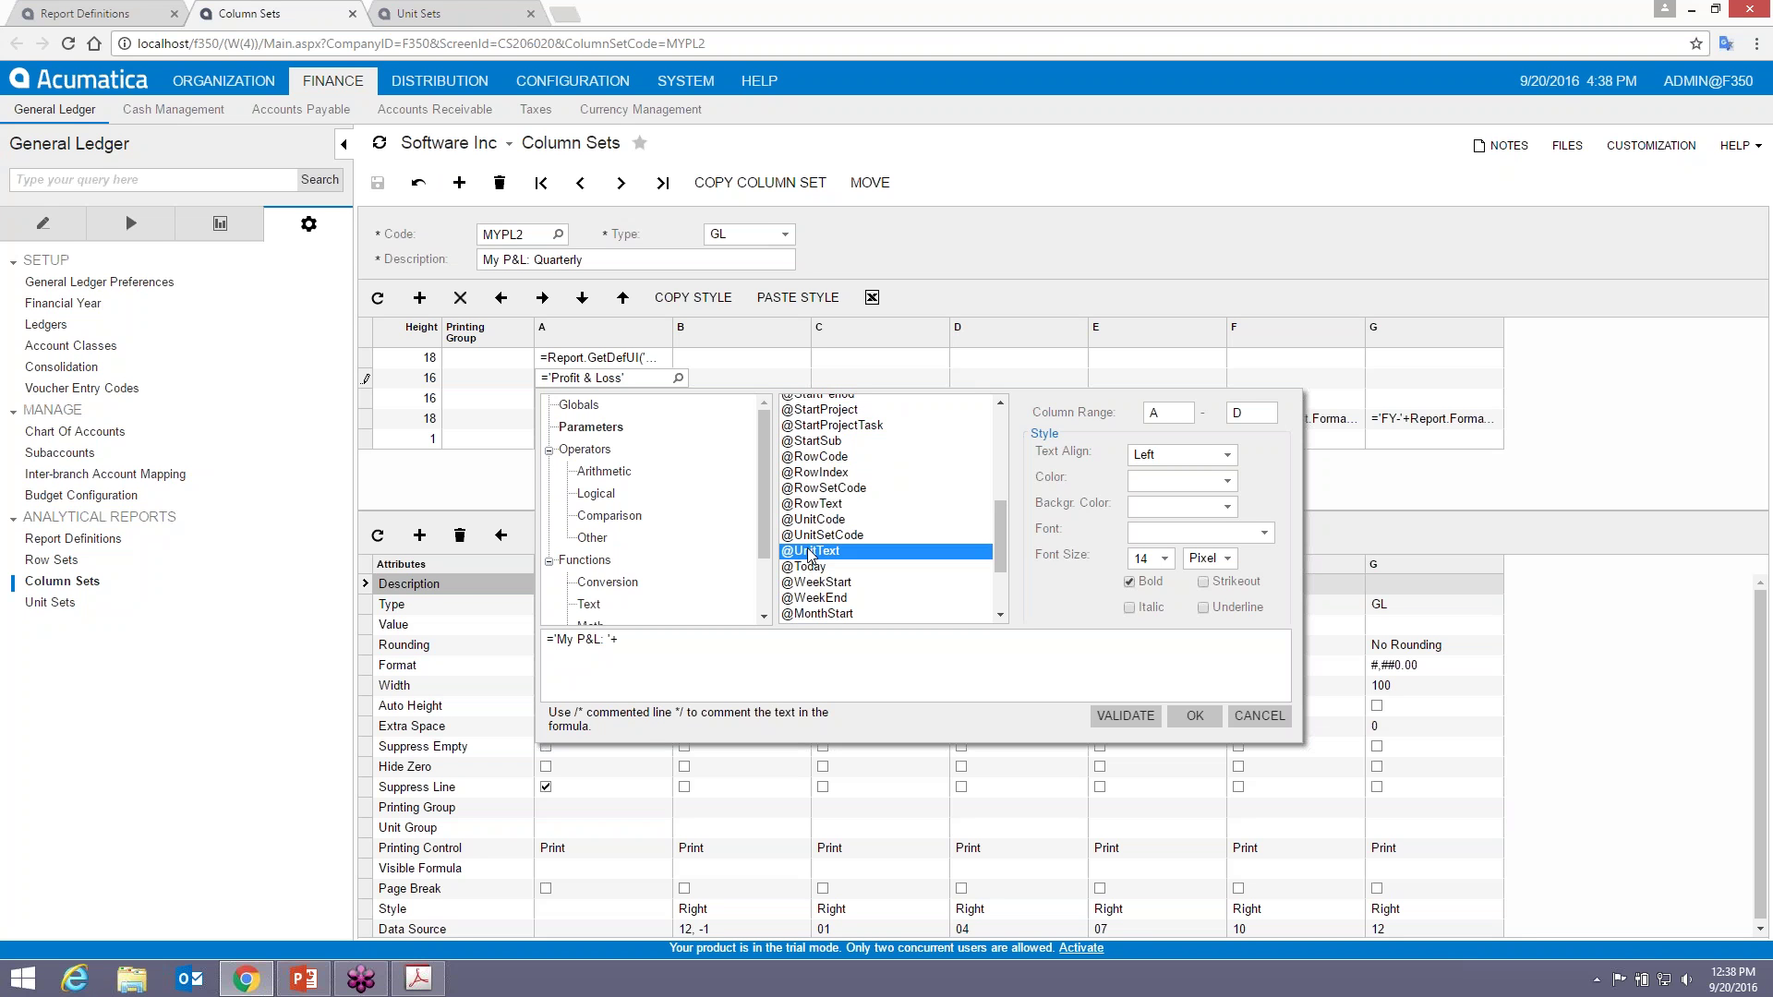
double_click(809, 552)
- Validate and accept the formula, save the column set, and go back to Unit Sets
left_click(1124, 716)
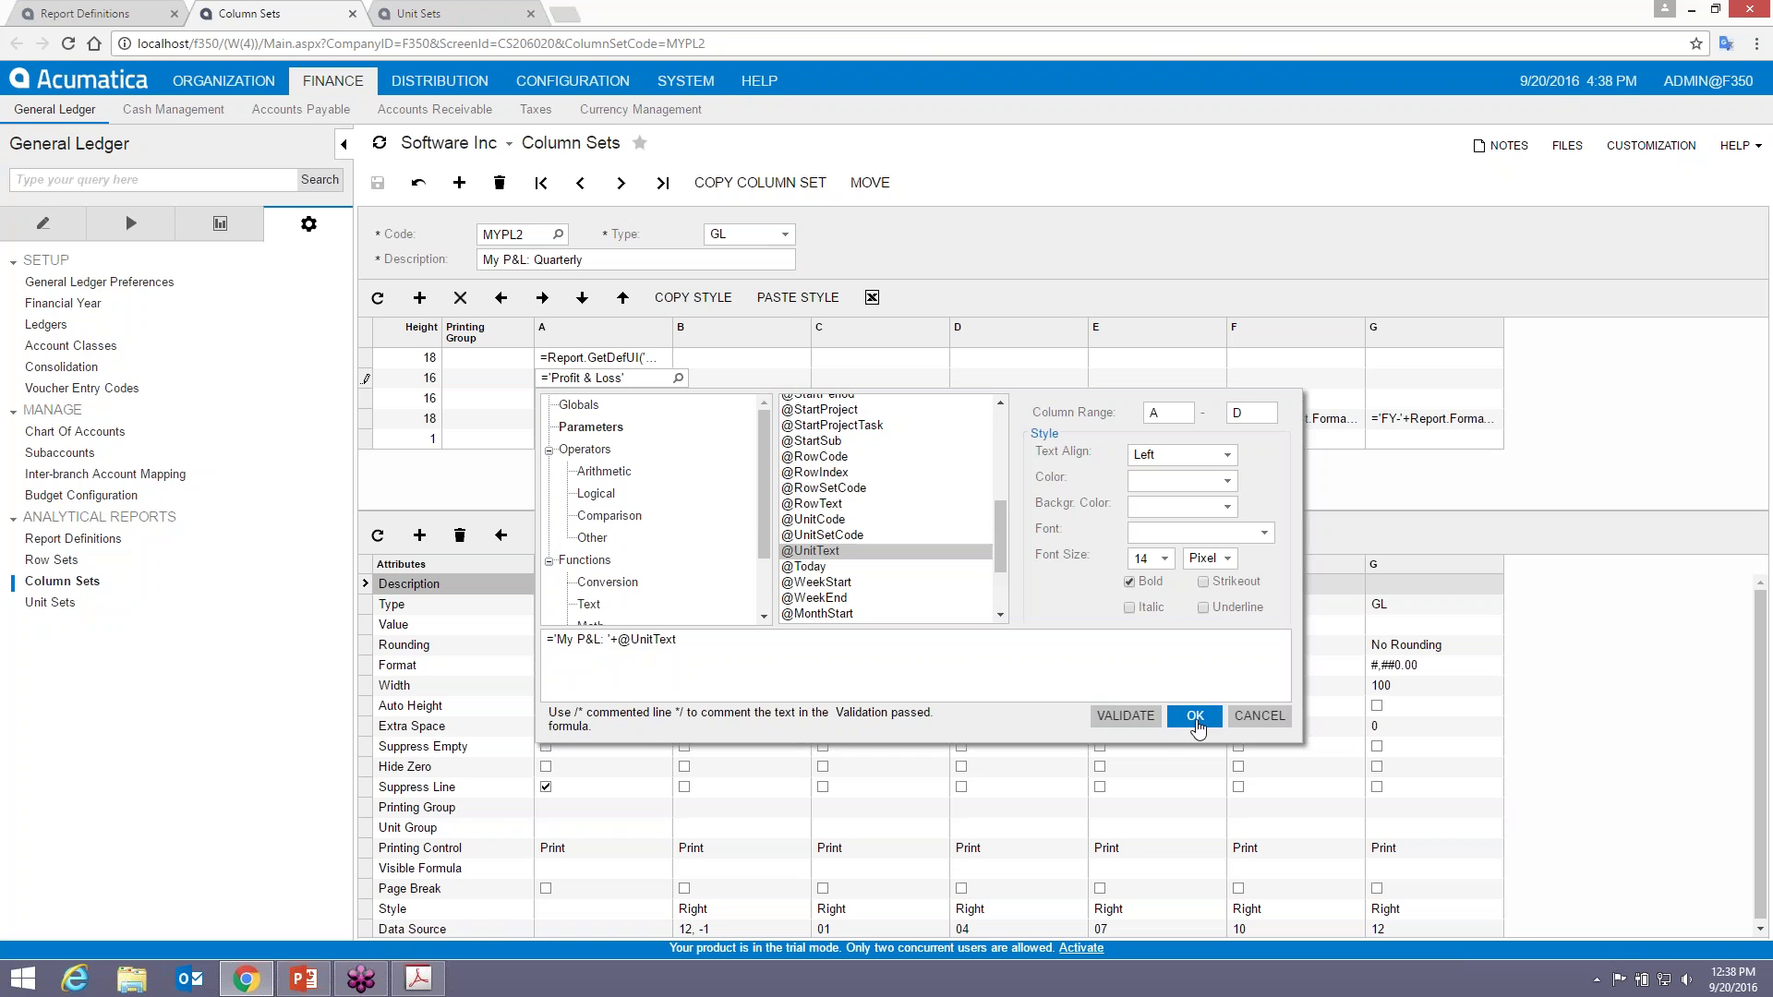
left_click(1195, 716)
left_click(377, 182)
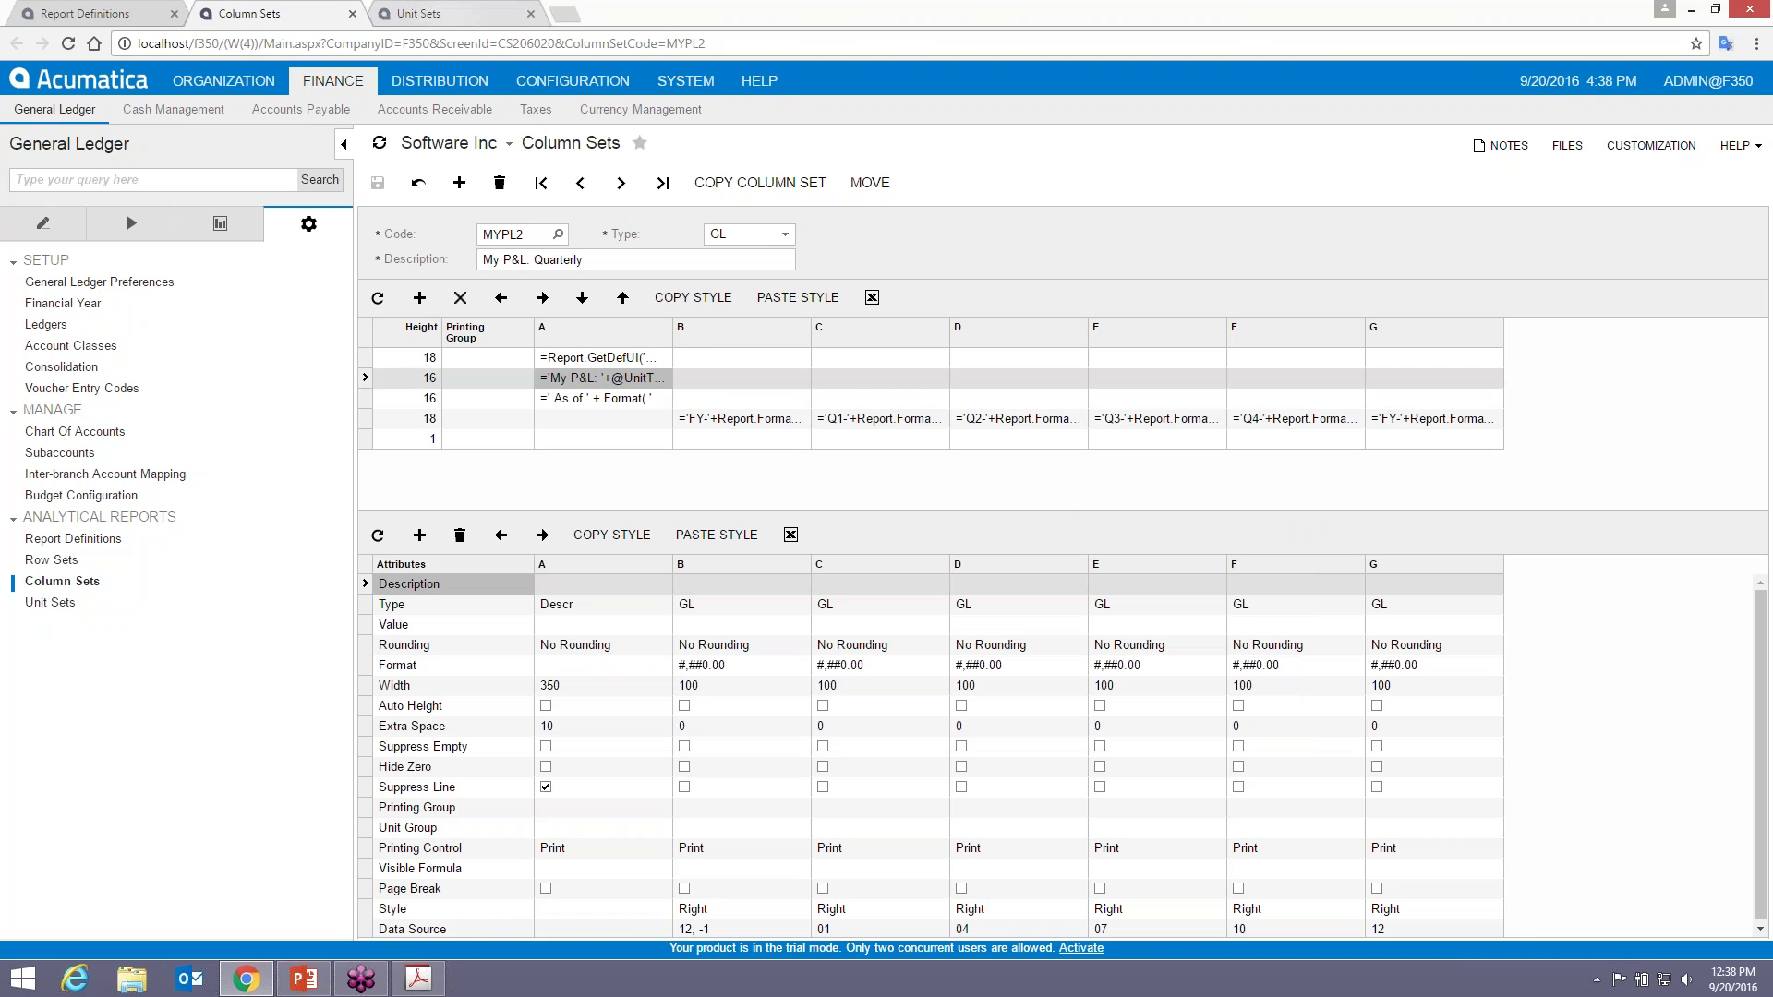
left_click(418, 13)
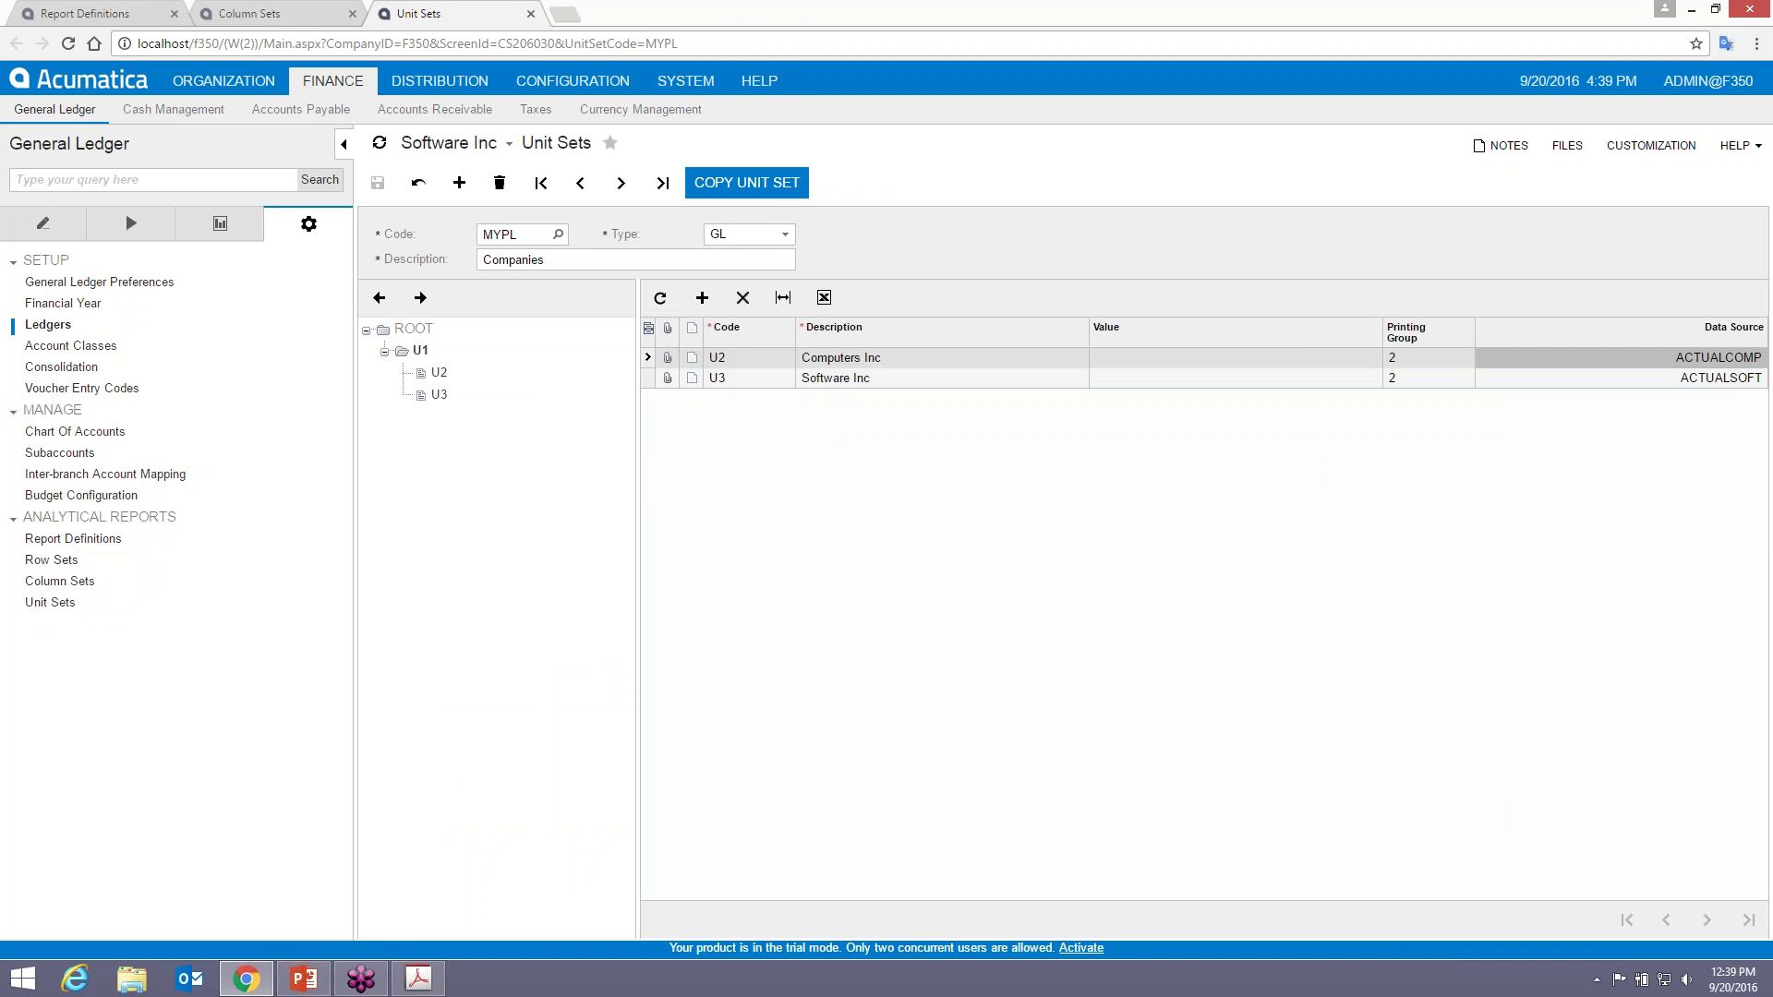
- Open the User Guide's Managing Analytical Reports > Formulas > Parameters page in a new tab
left_click(759, 90)
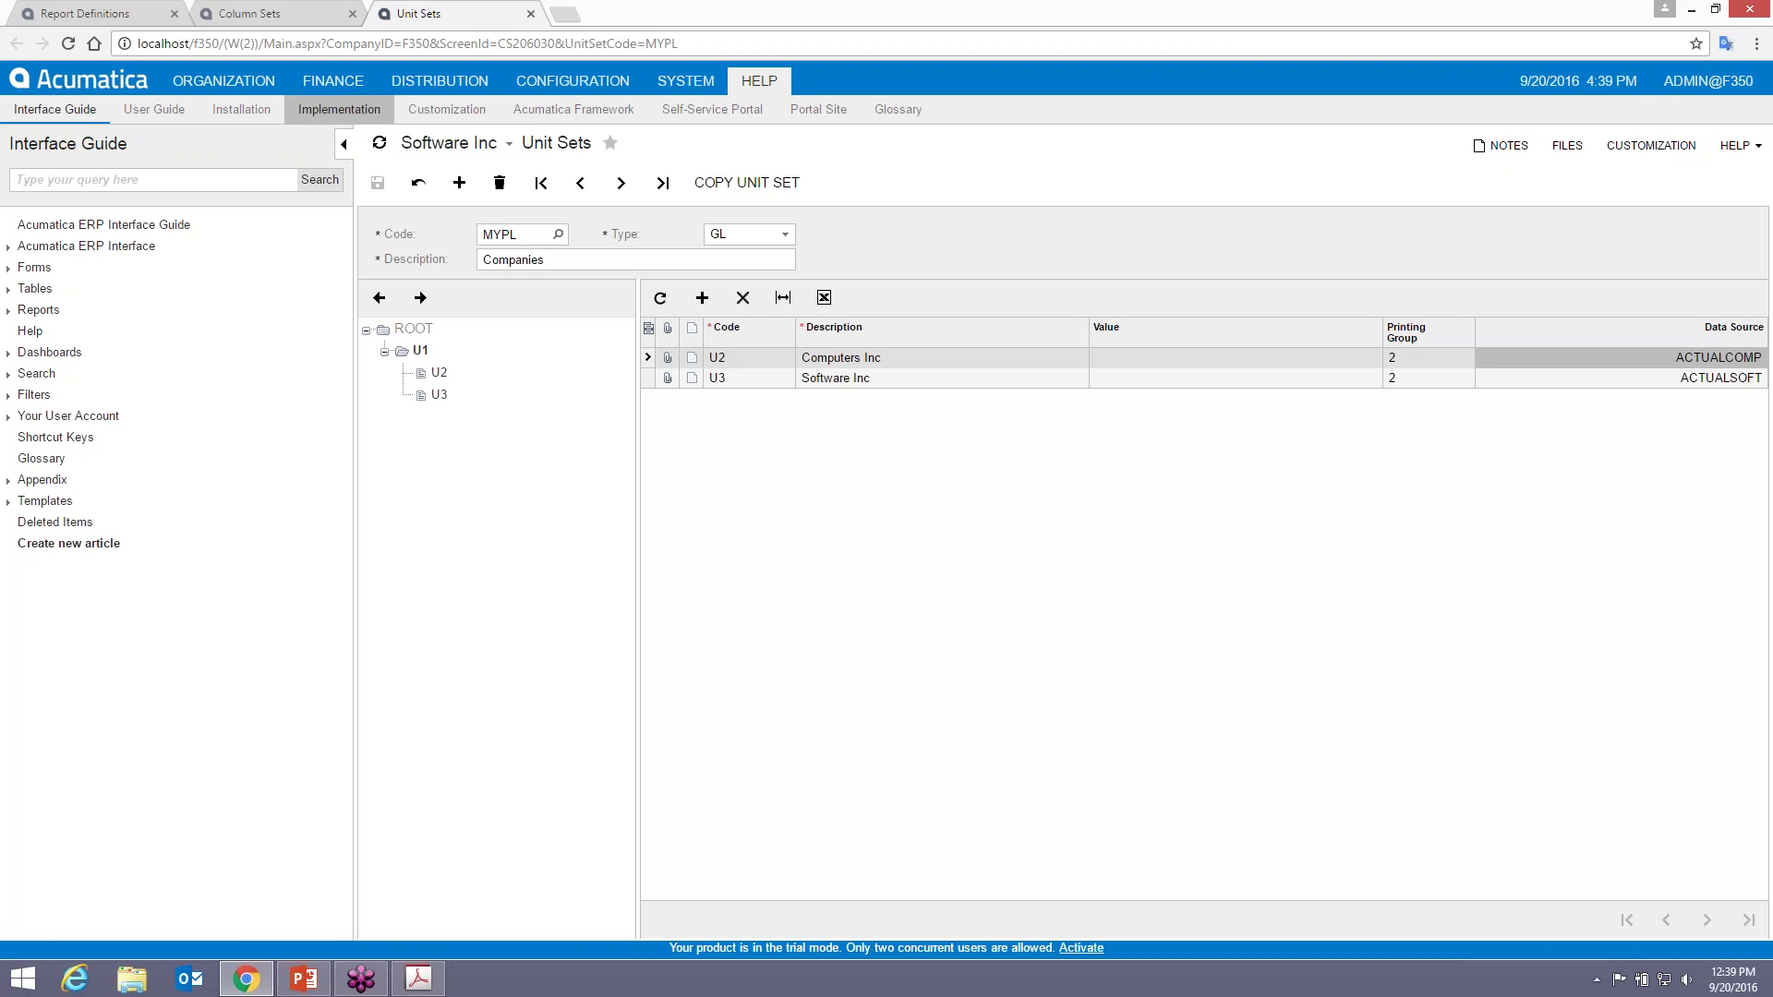
left_click(194, 111)
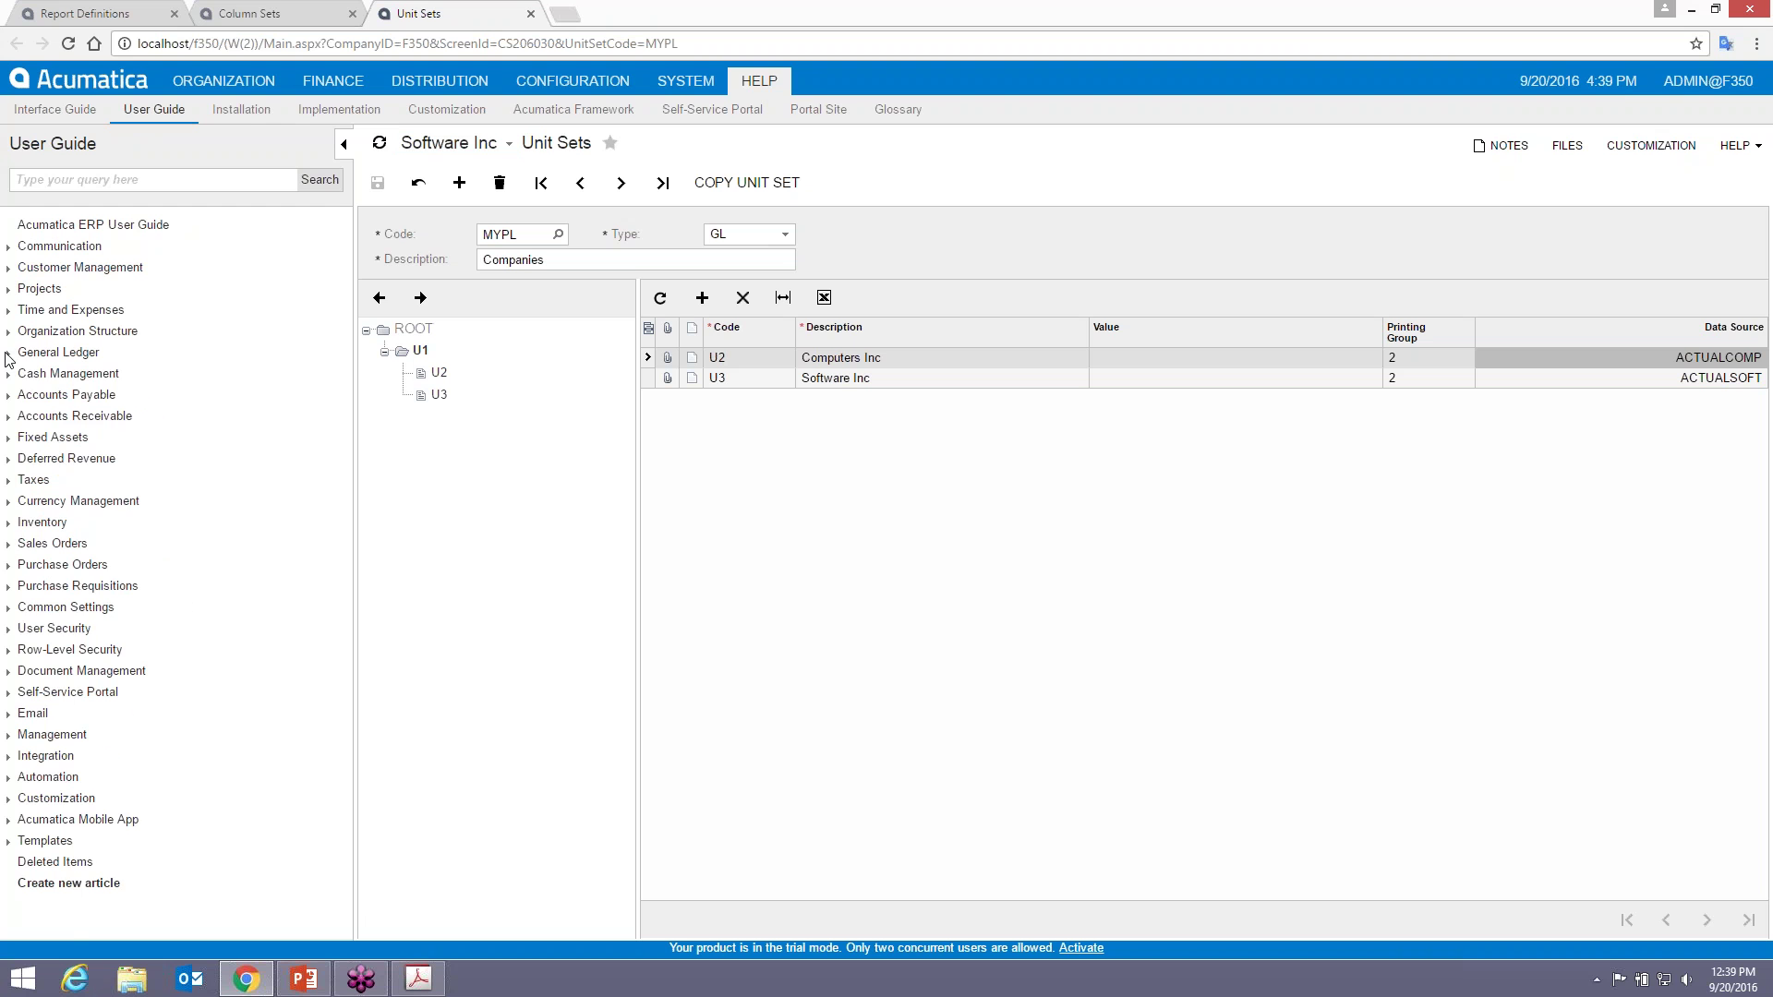
left_click(7, 354)
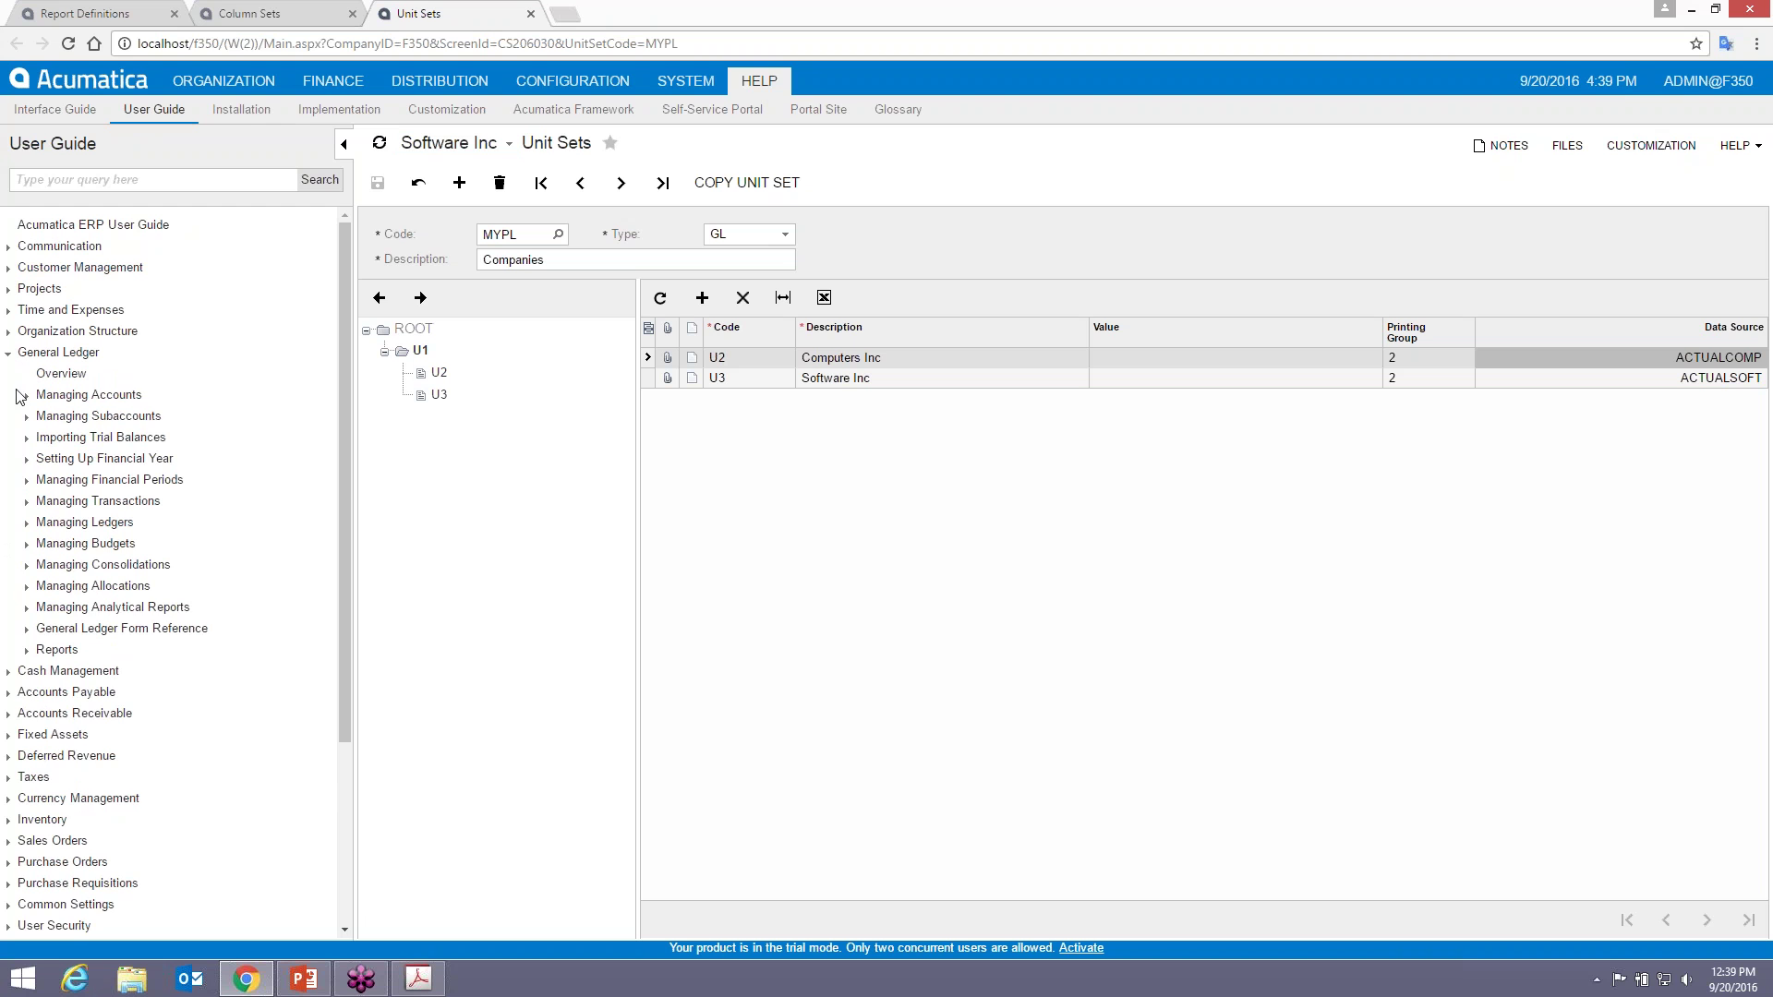
left_click(27, 607)
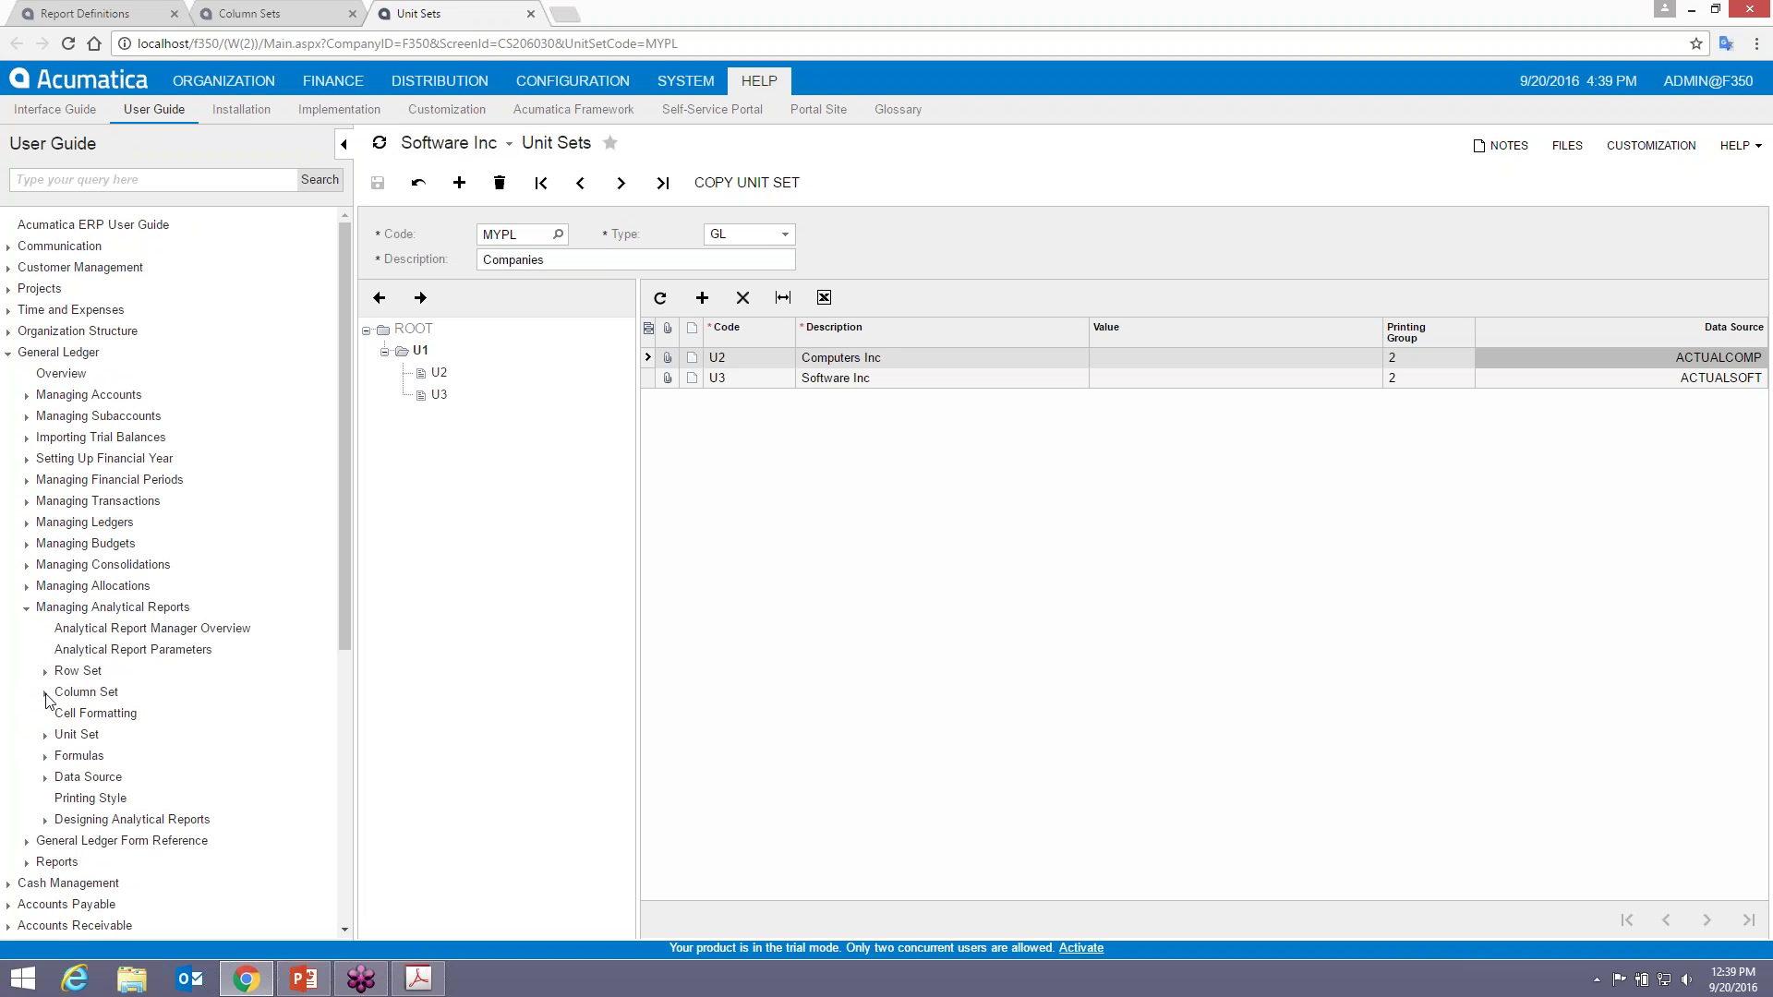
left_click(45, 757)
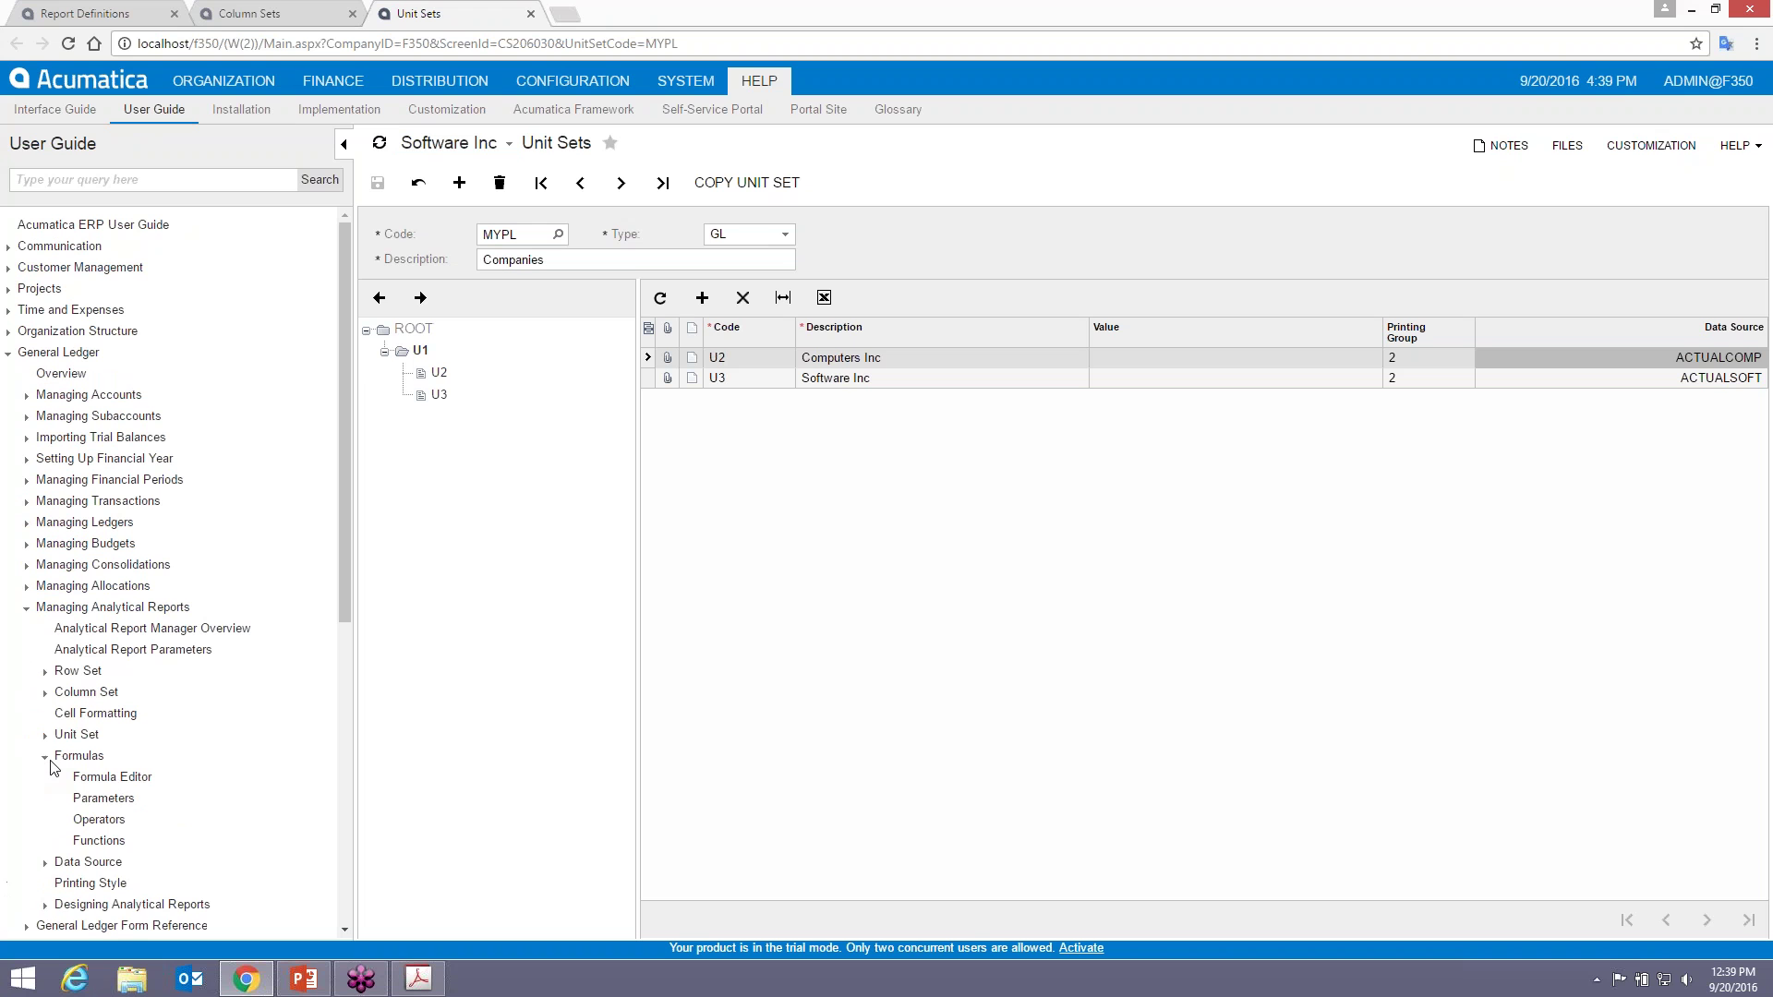
right_click(94, 803)
left_click(175, 838)
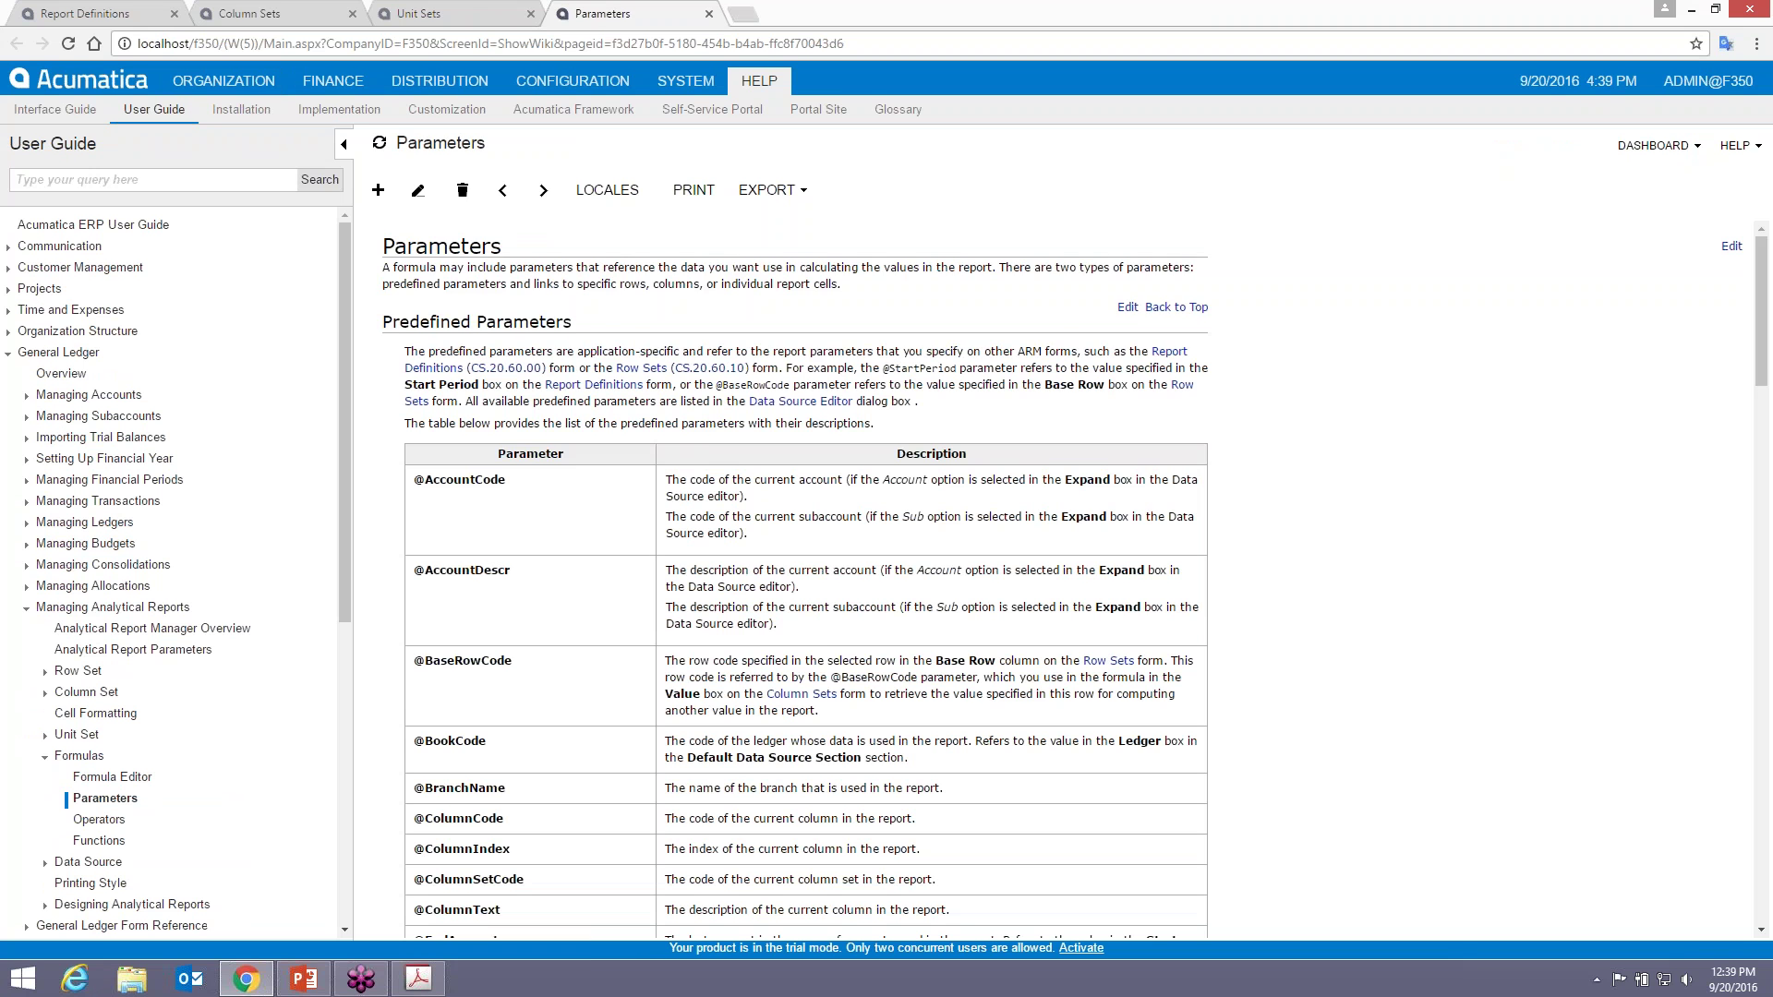
- Read through the Parameters help page, close it, and return to the MYPL2 column set
scroll(663, 554, "down", 15)
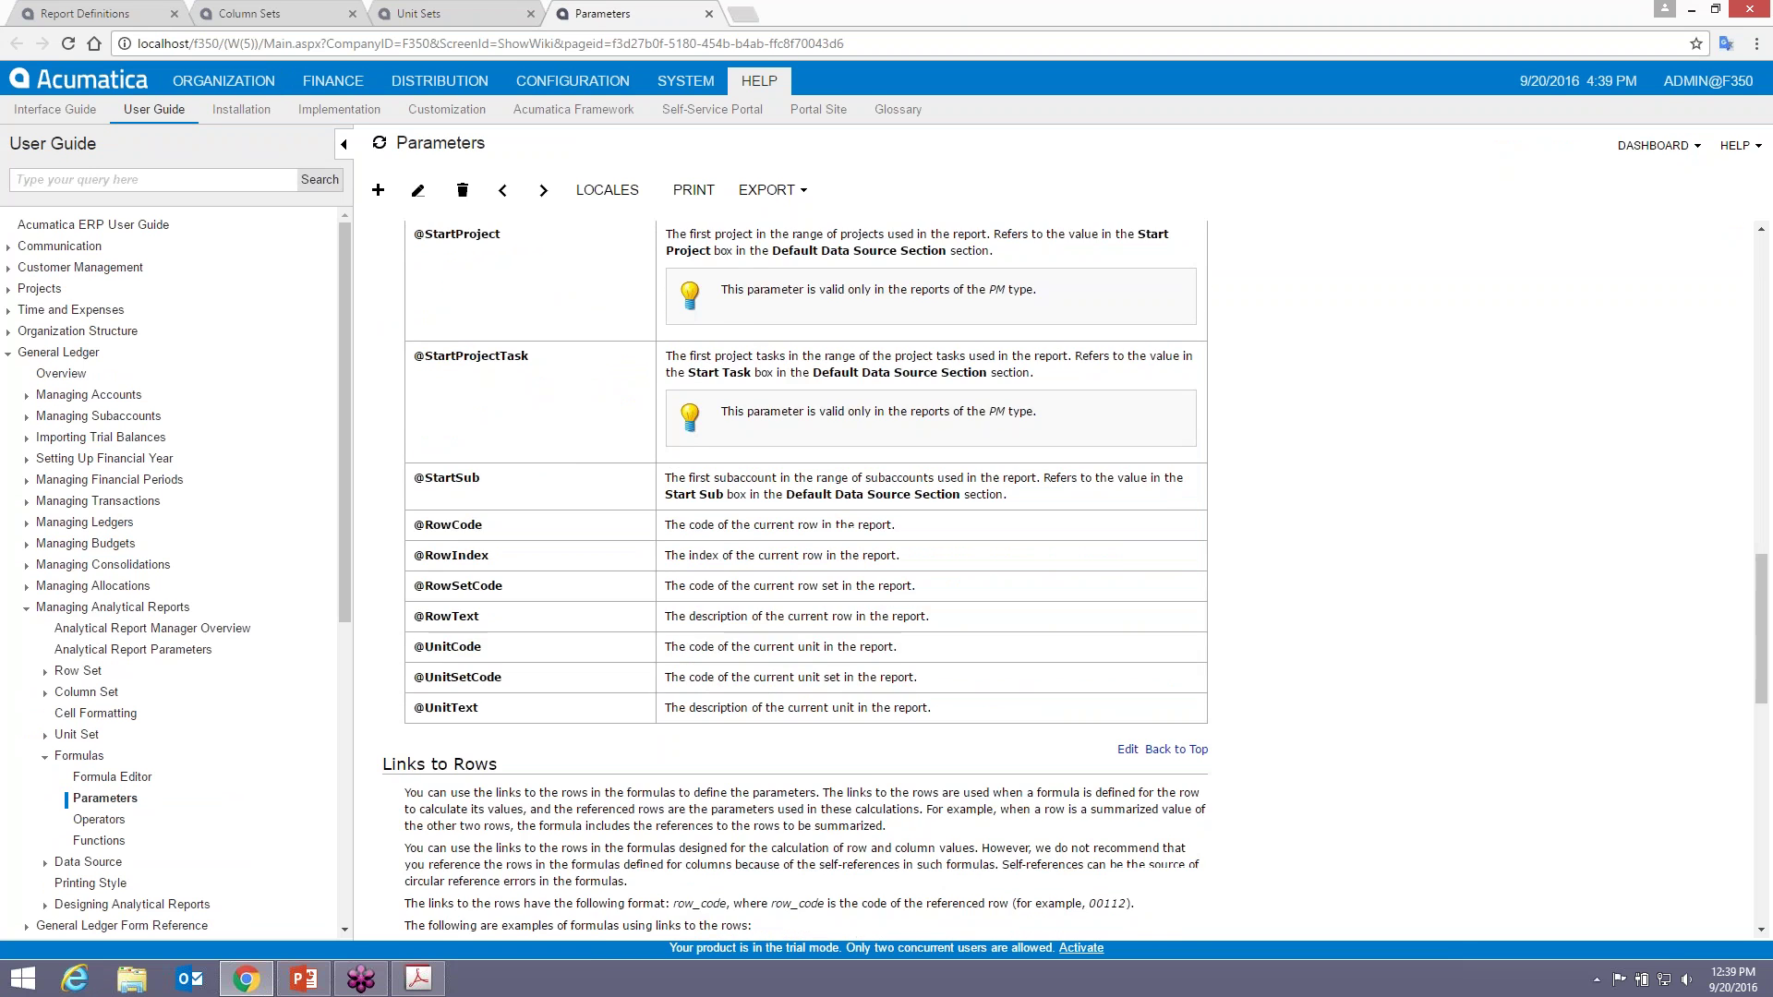
scroll(795, 579, "down", 5)
scroll(794, 579, "up", 5)
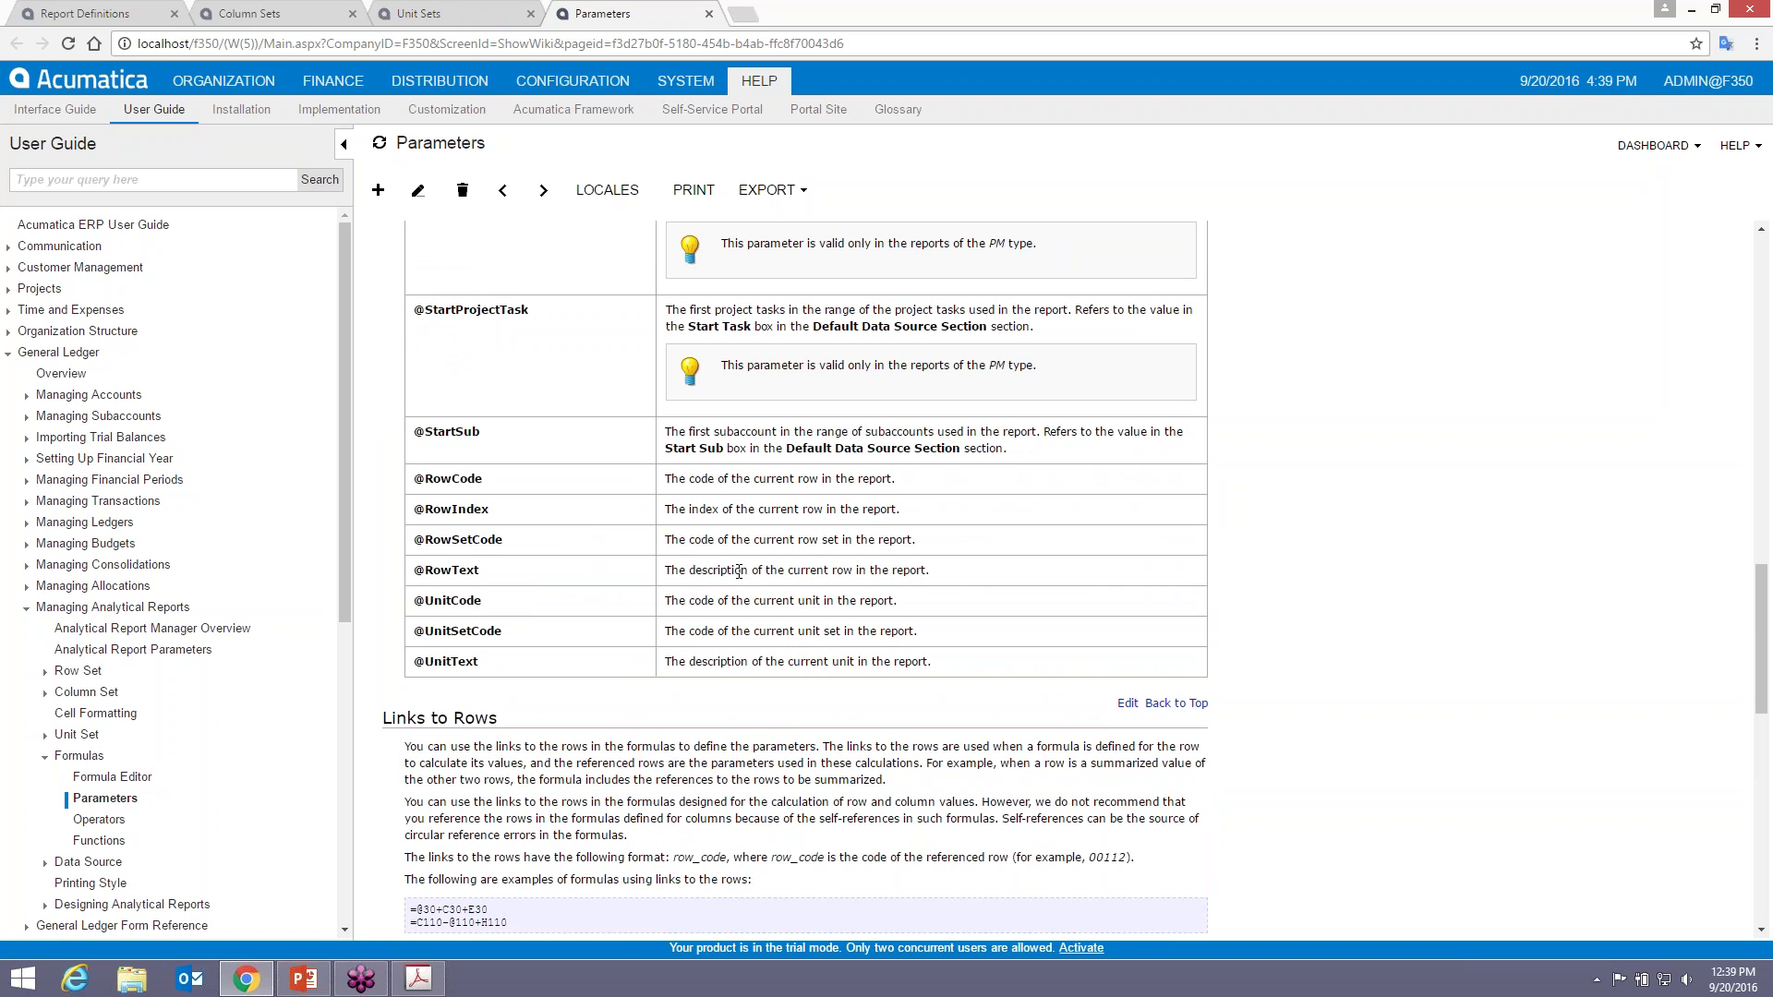
scroll(739, 570, "up", 5)
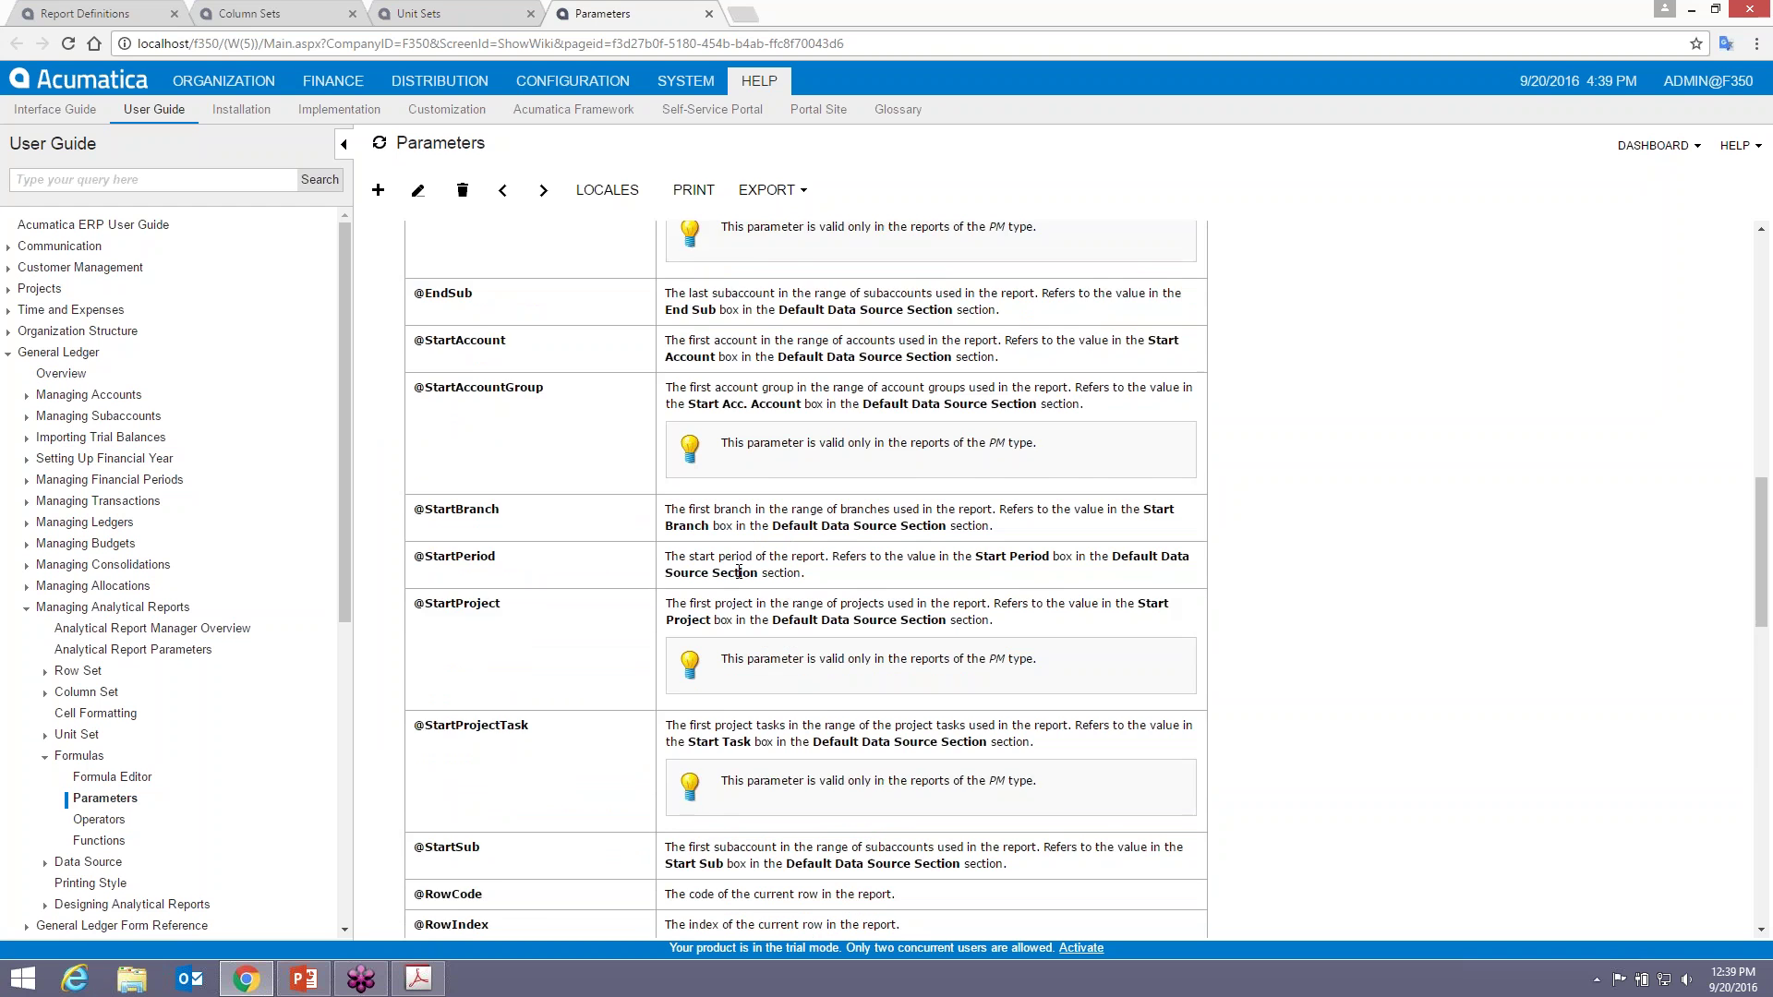
scroll(738, 571, "up", 6)
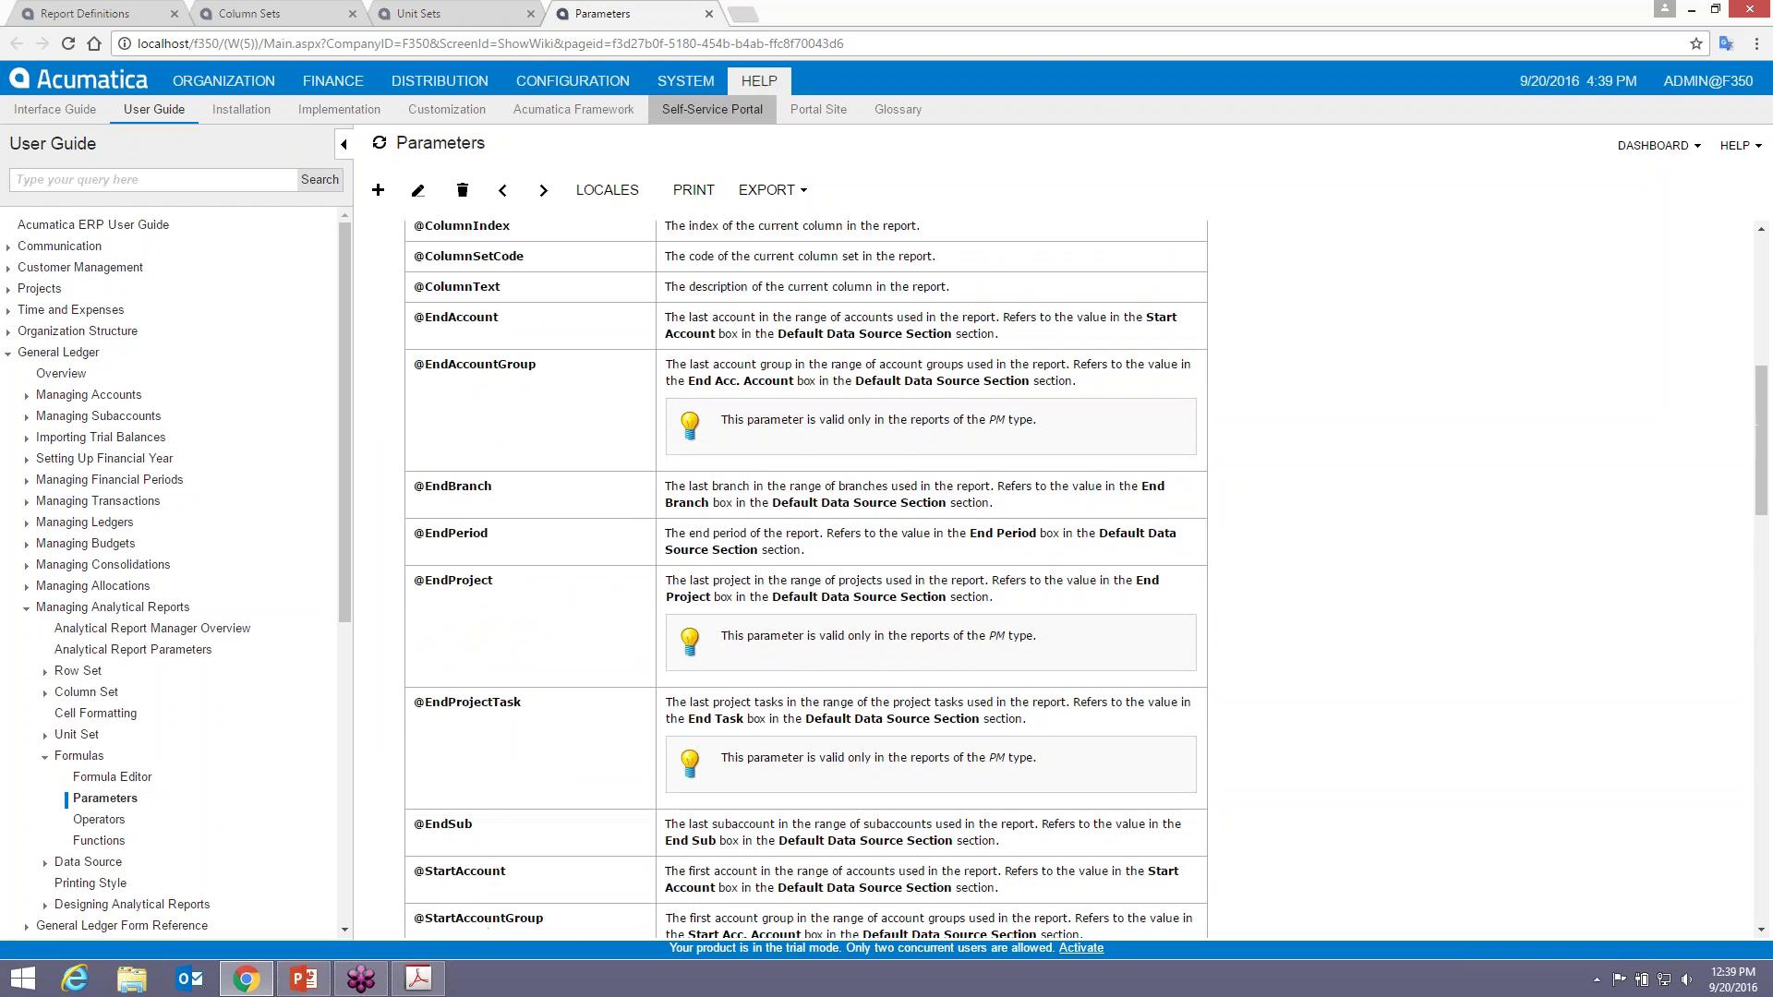
left_click(709, 14)
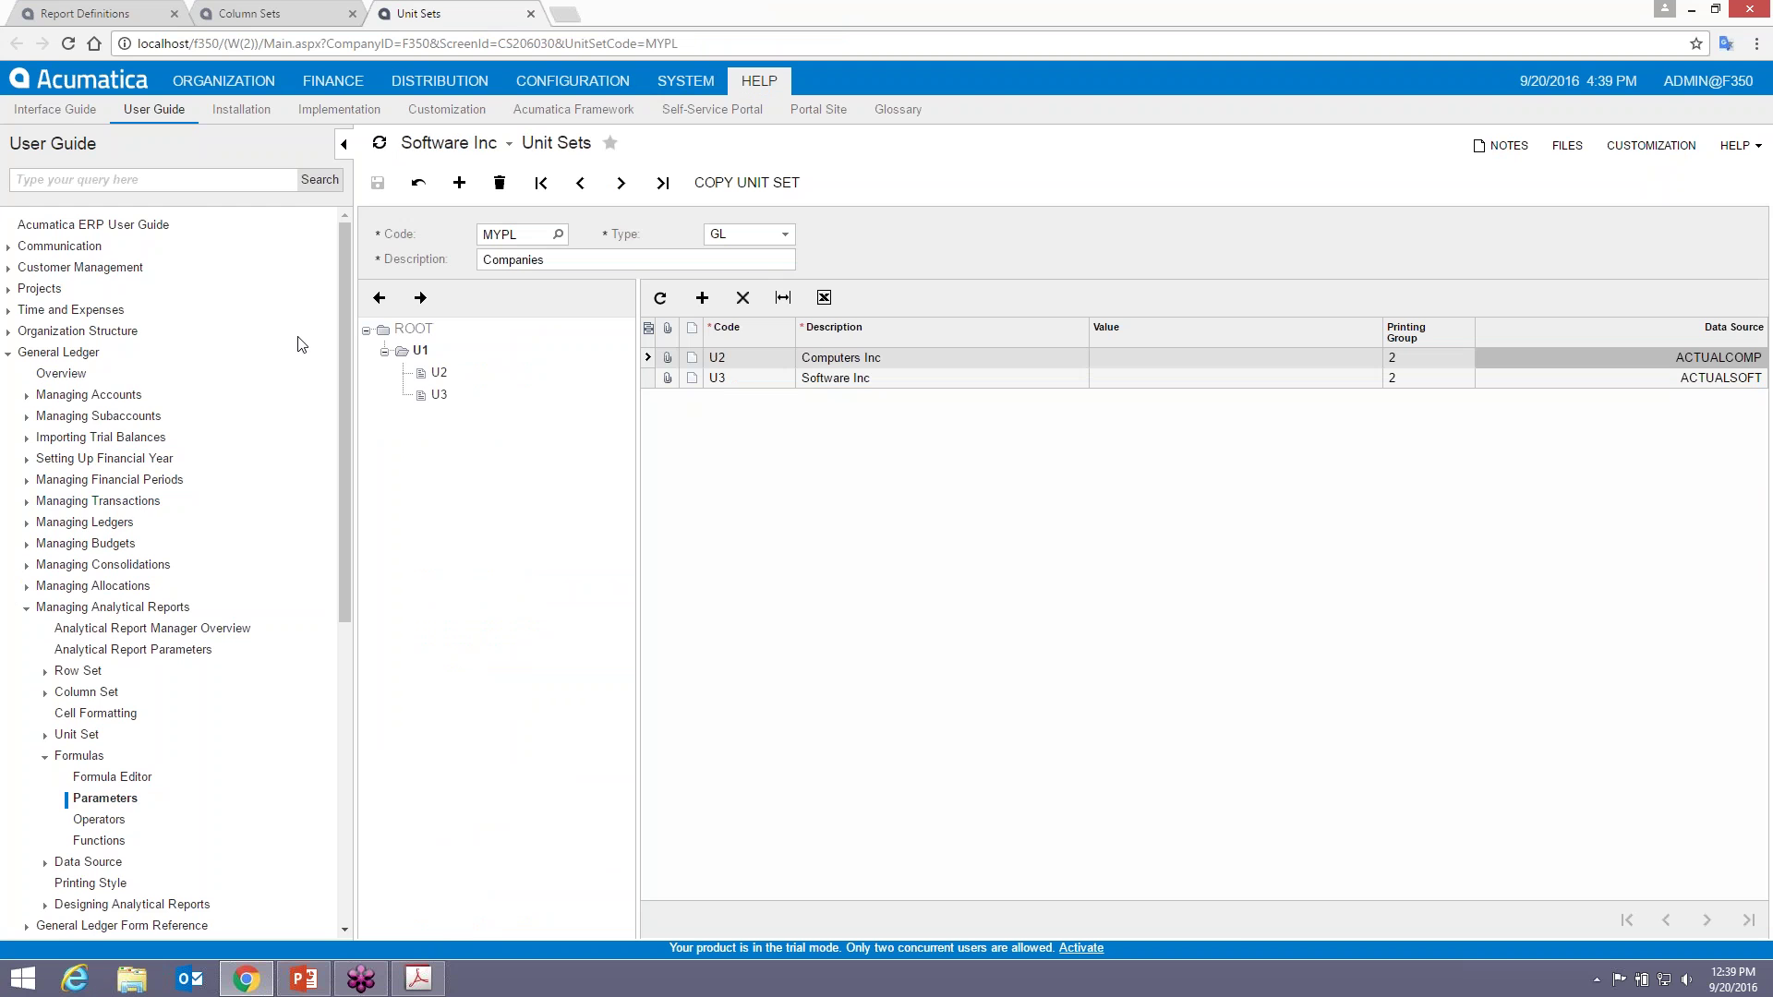
left_click(380, 144)
left_click(297, 13)
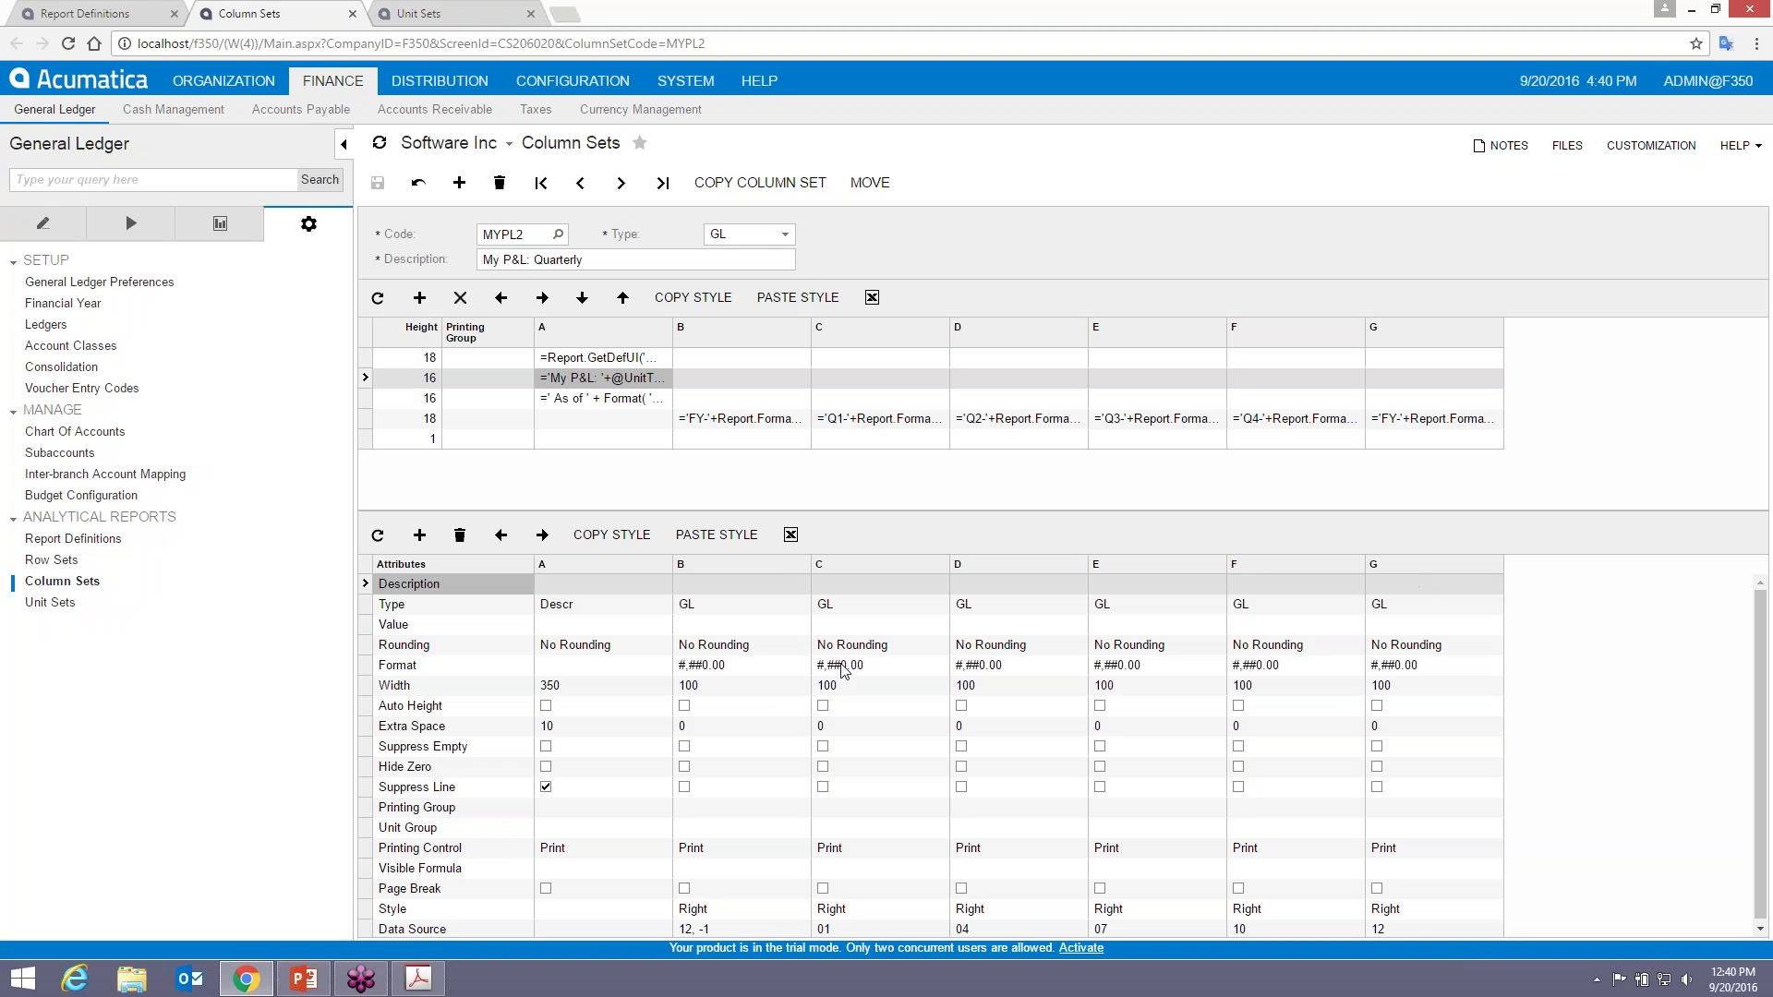
- Add column H as a Calc column with the value =G/B
left_click(419, 535)
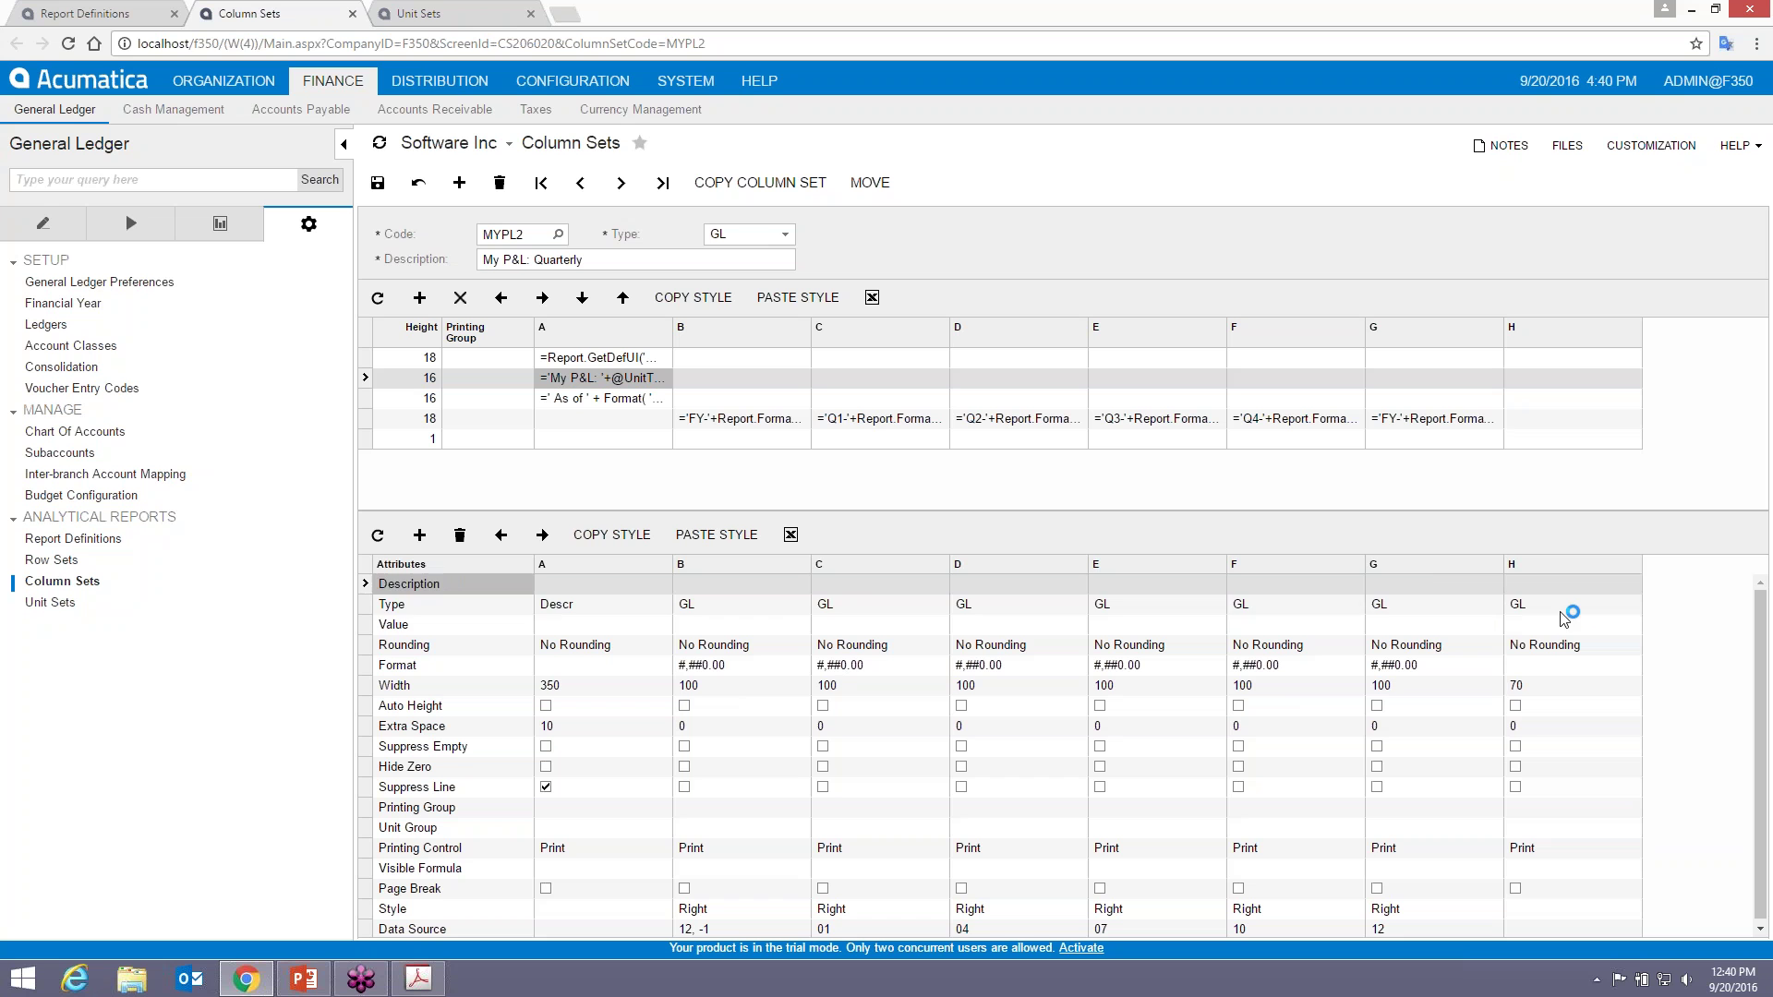
left_click(1562, 609)
left_click(1564, 607)
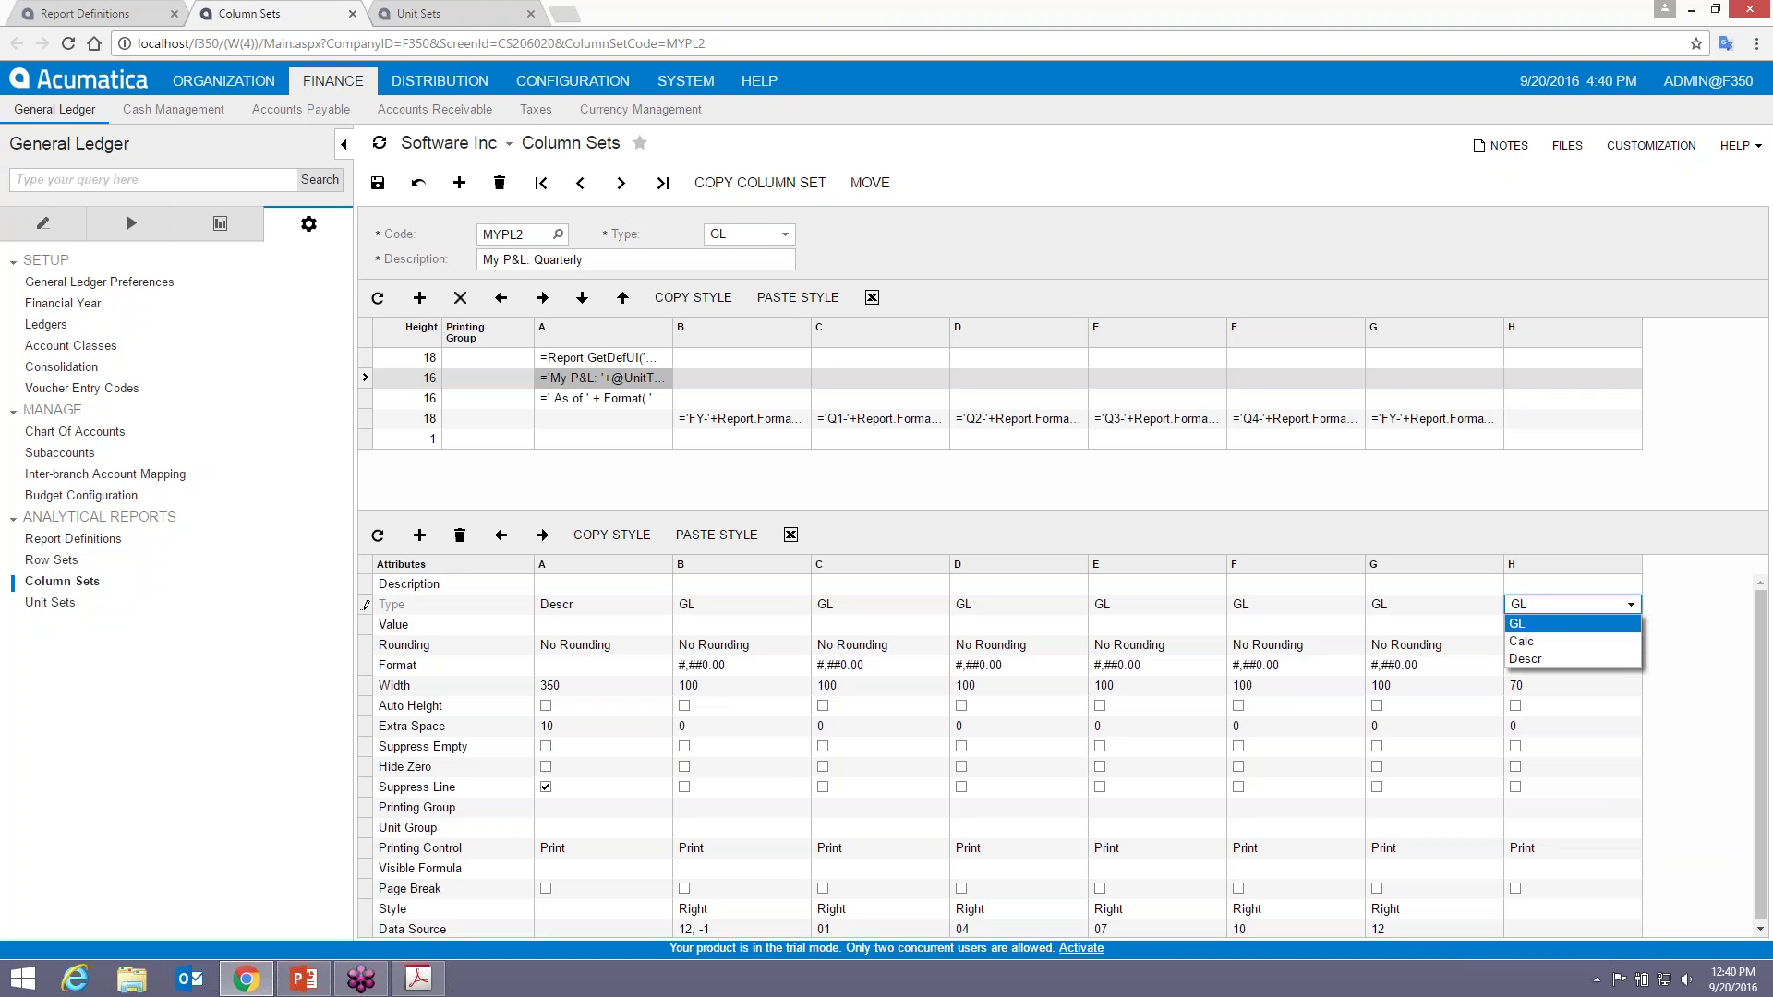
left_click(1550, 647)
left_click(1549, 626)
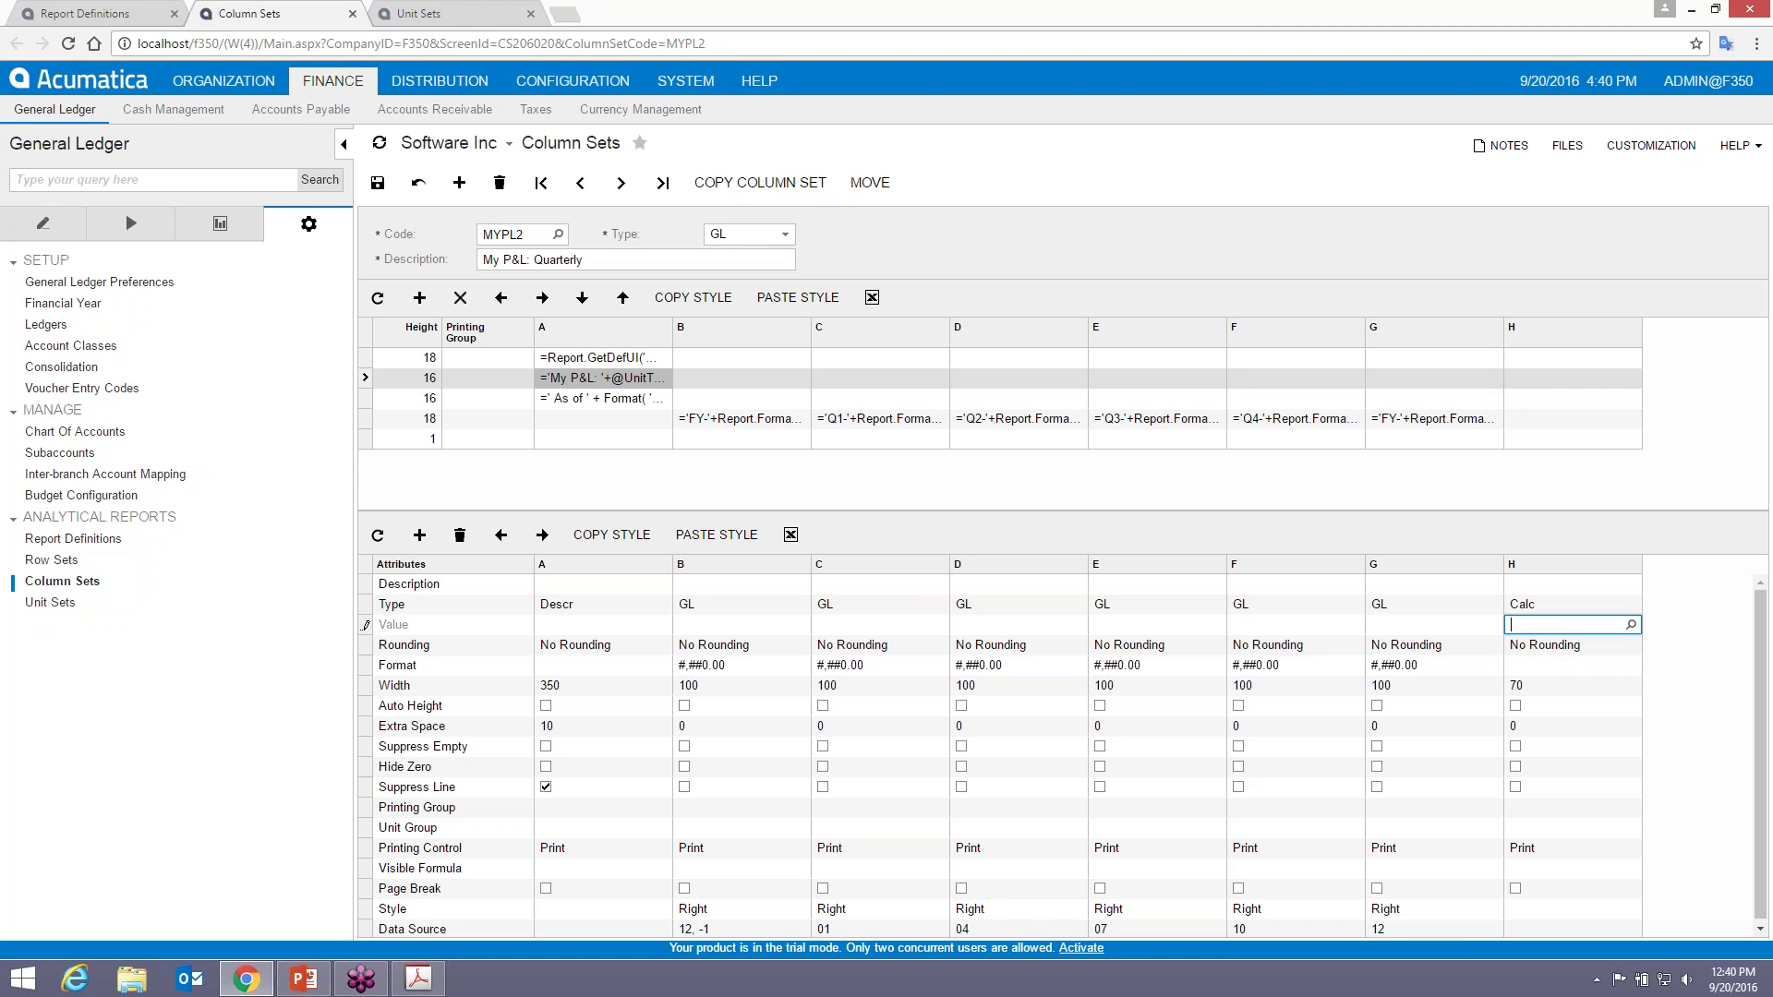
type("=G/B")
- Format column H as #,##0.00% with width 100, then save the column set
left_click(1549, 668)
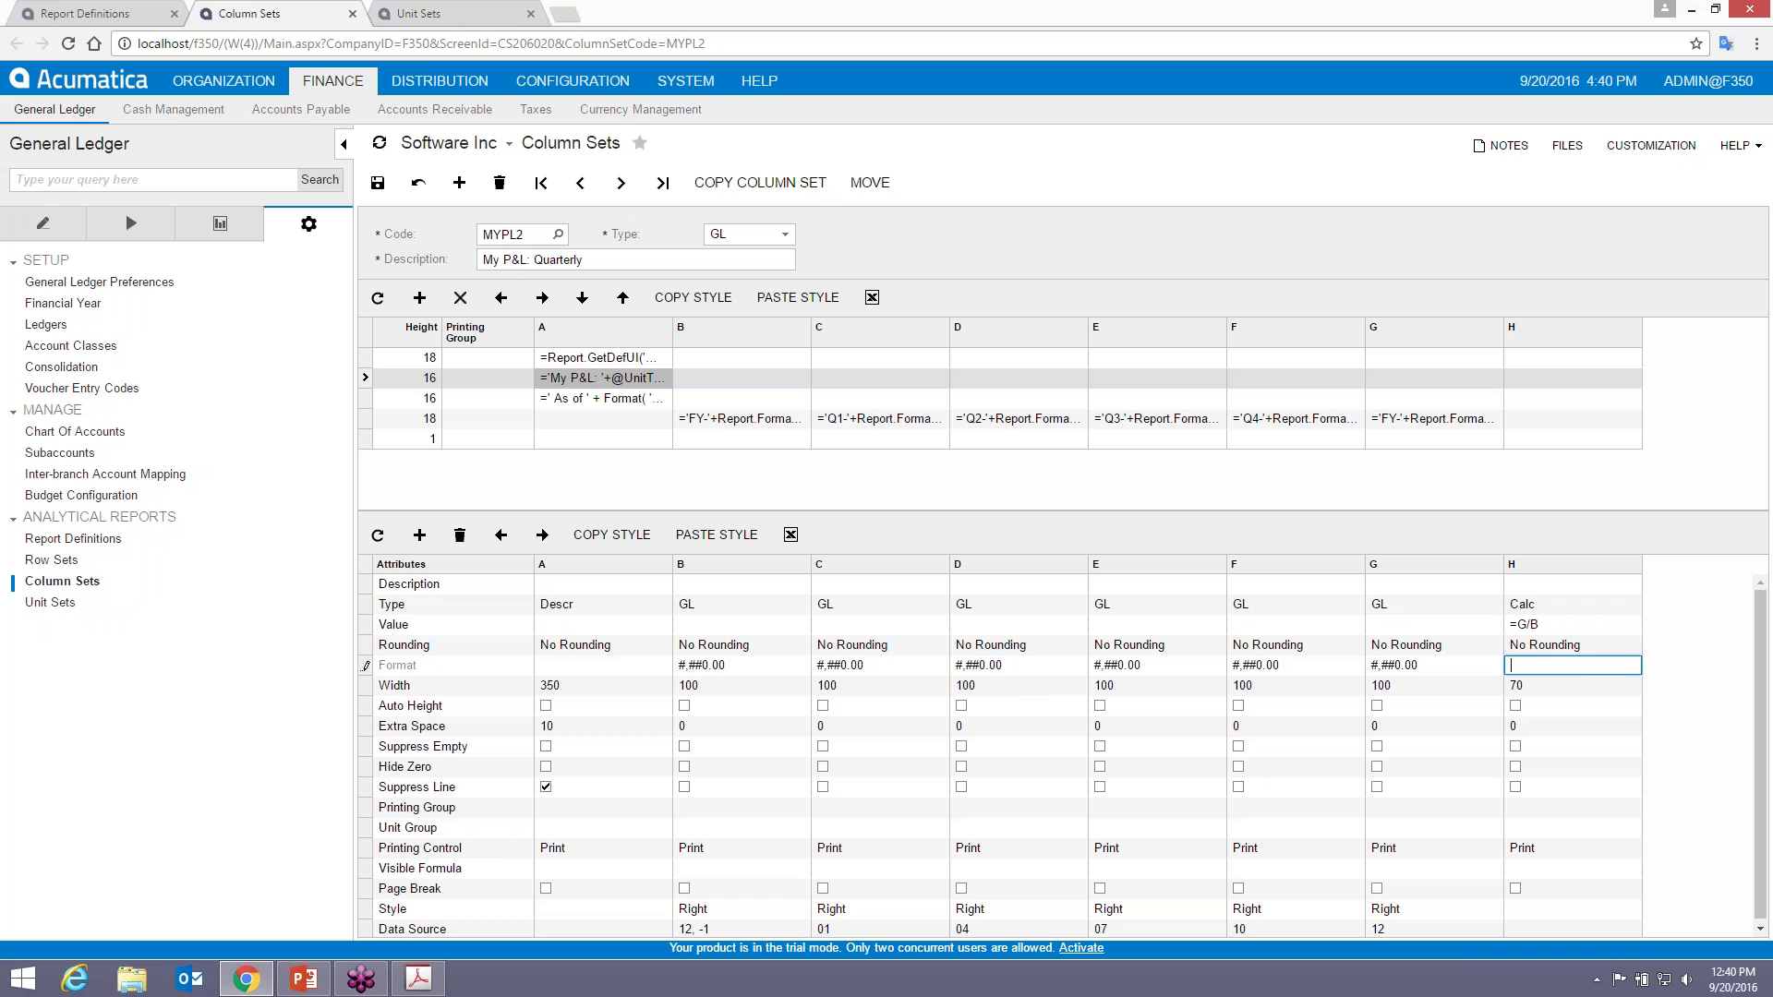
left_click(1422, 667)
key("ctrl+c")
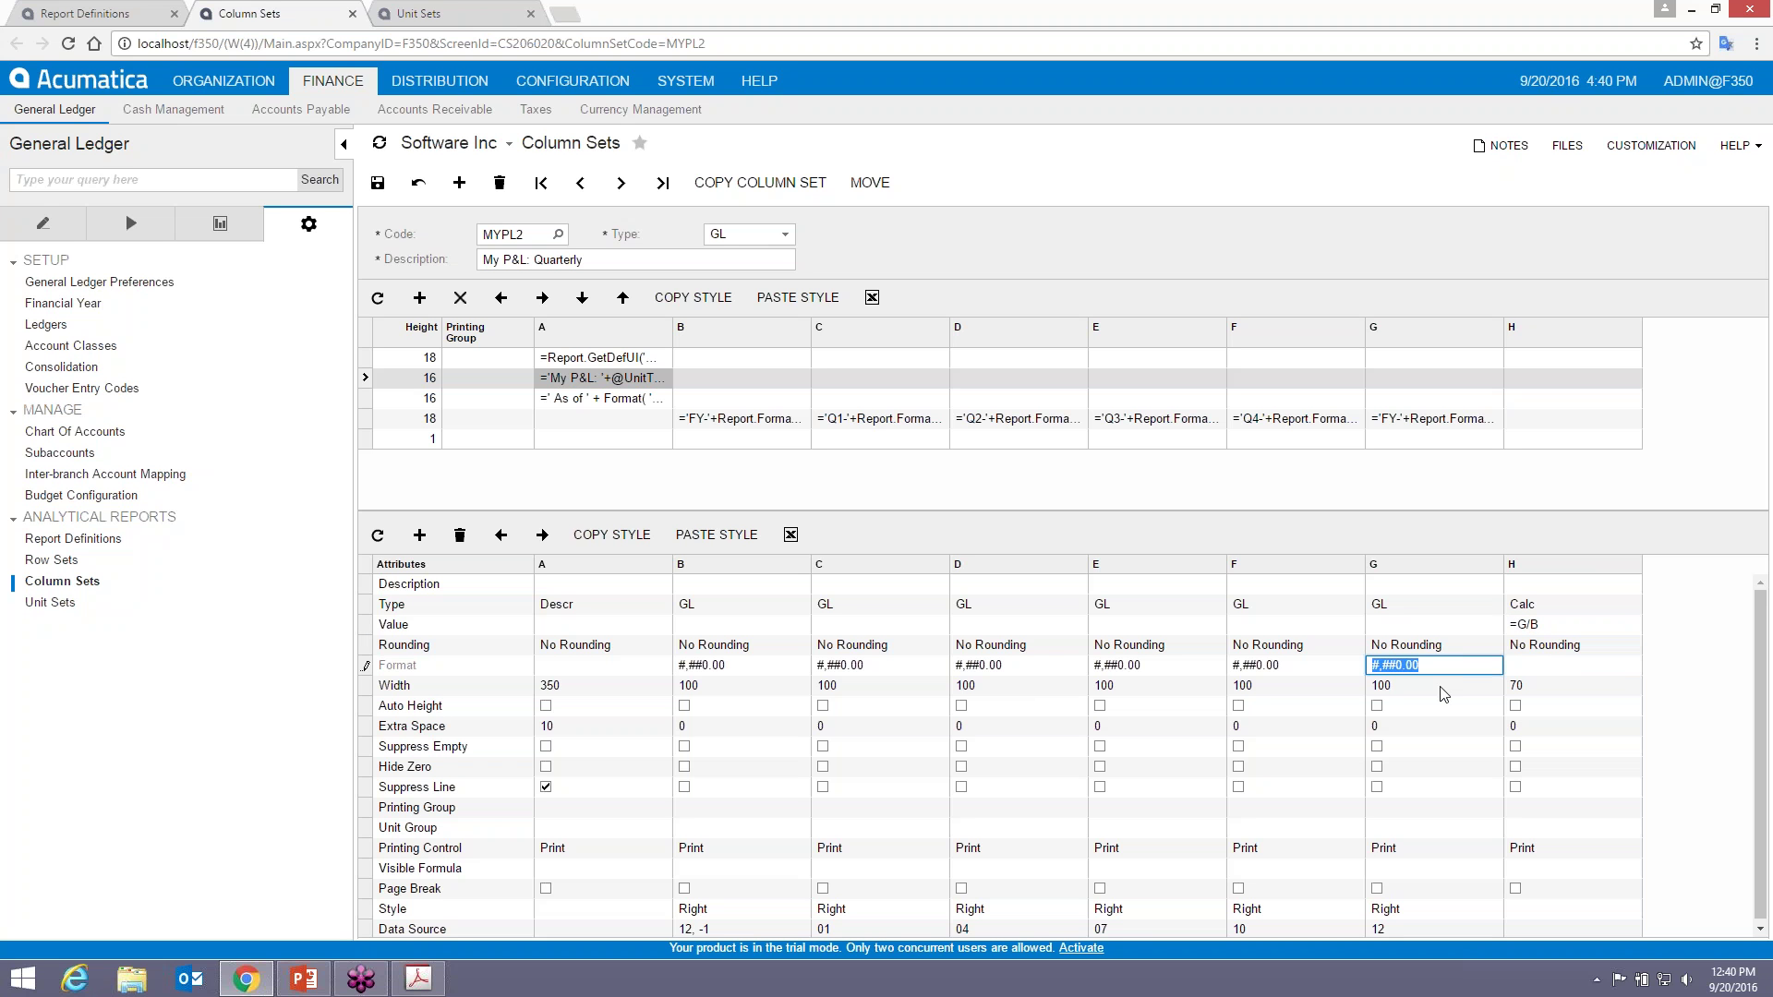
left_click(1554, 665)
key("ctrl+v")
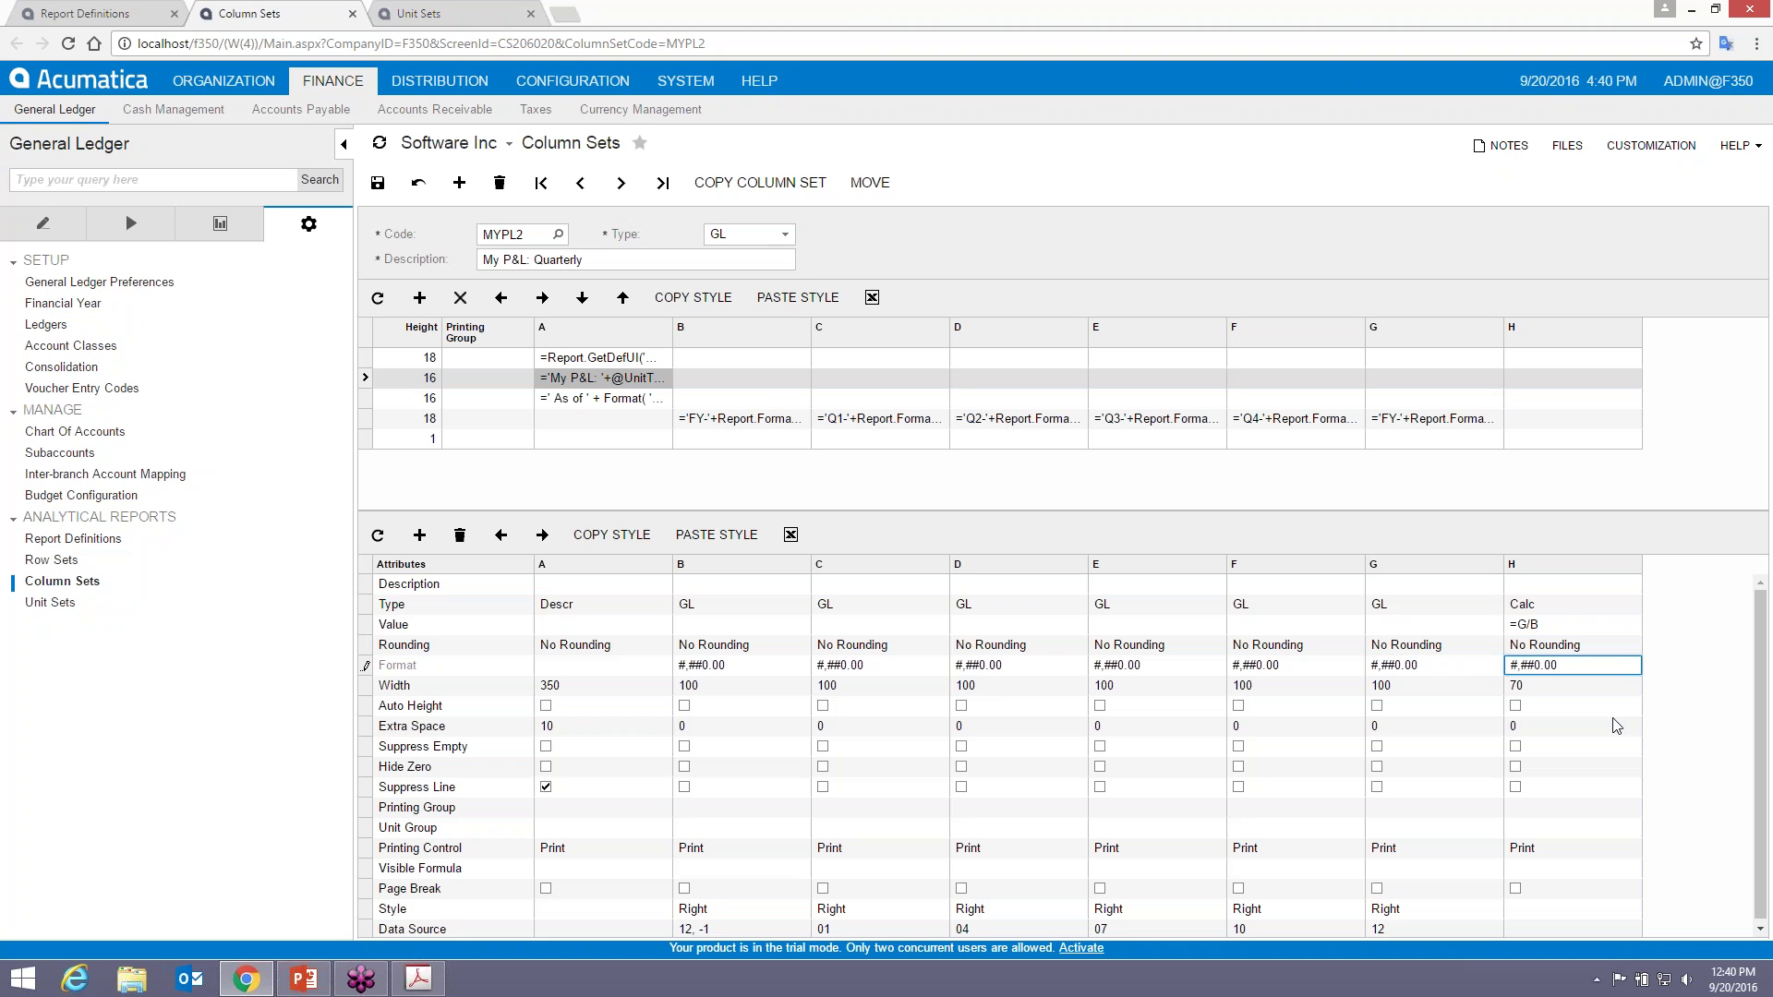
type("%")
left_click(1570, 686)
type("100")
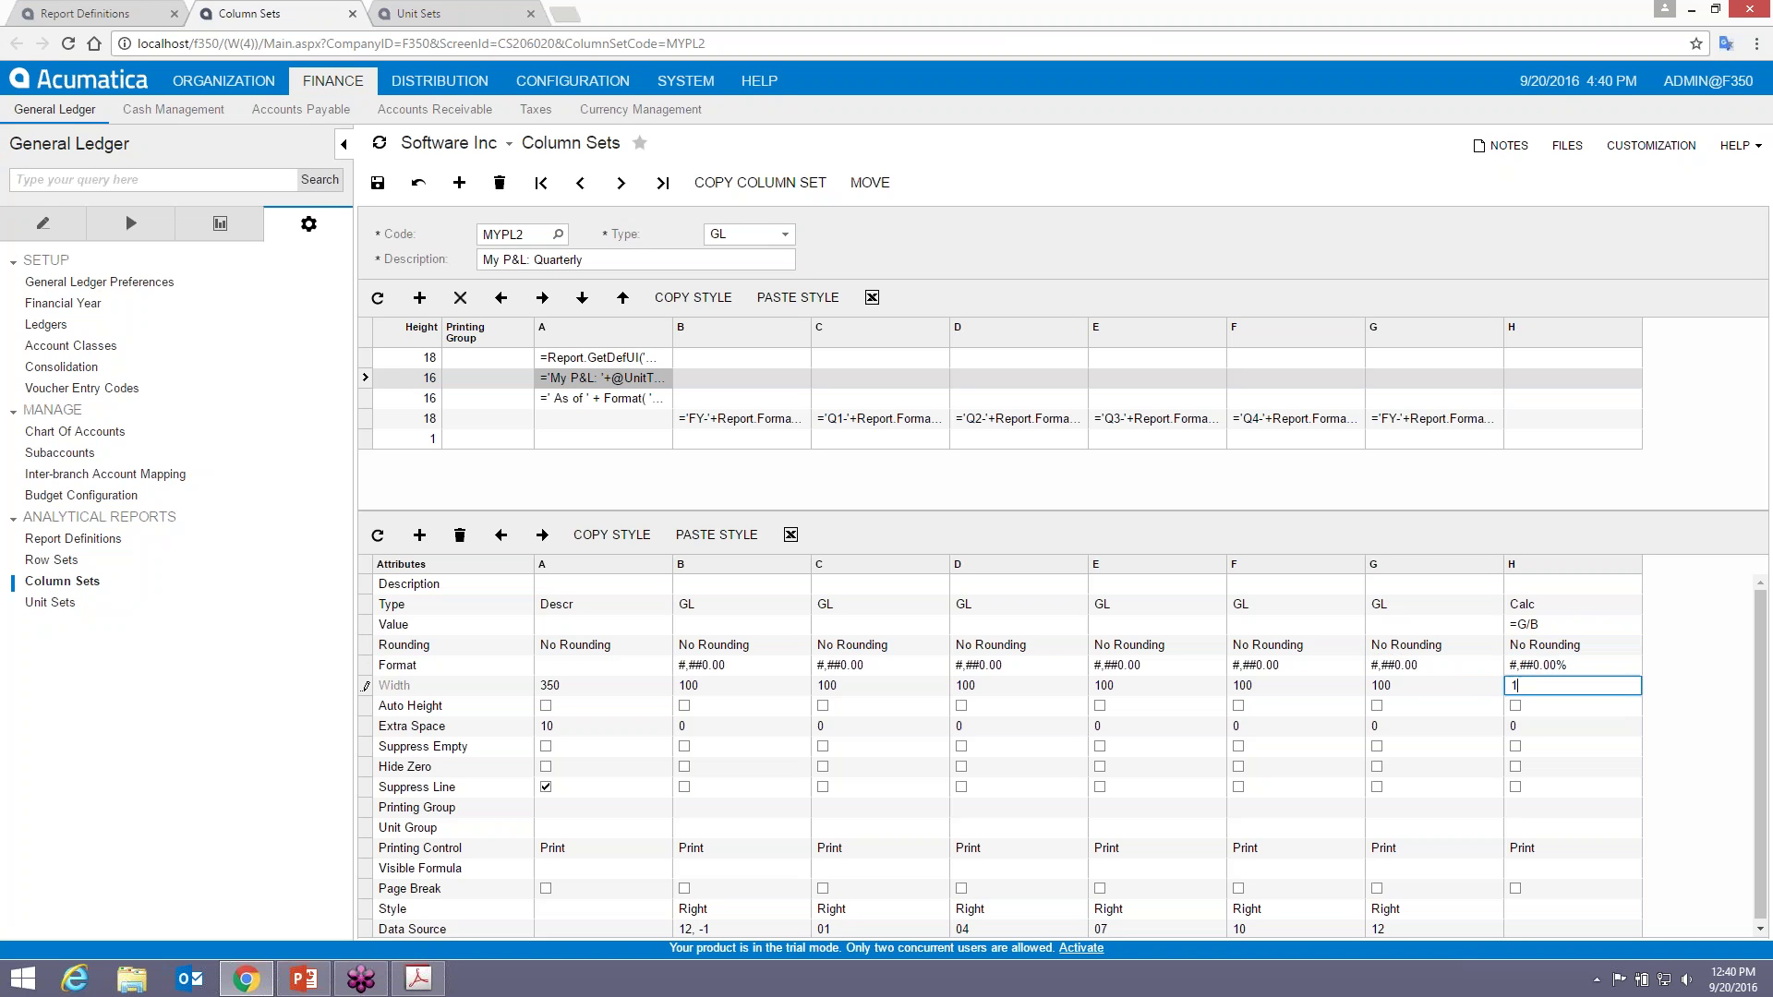
key("Return")
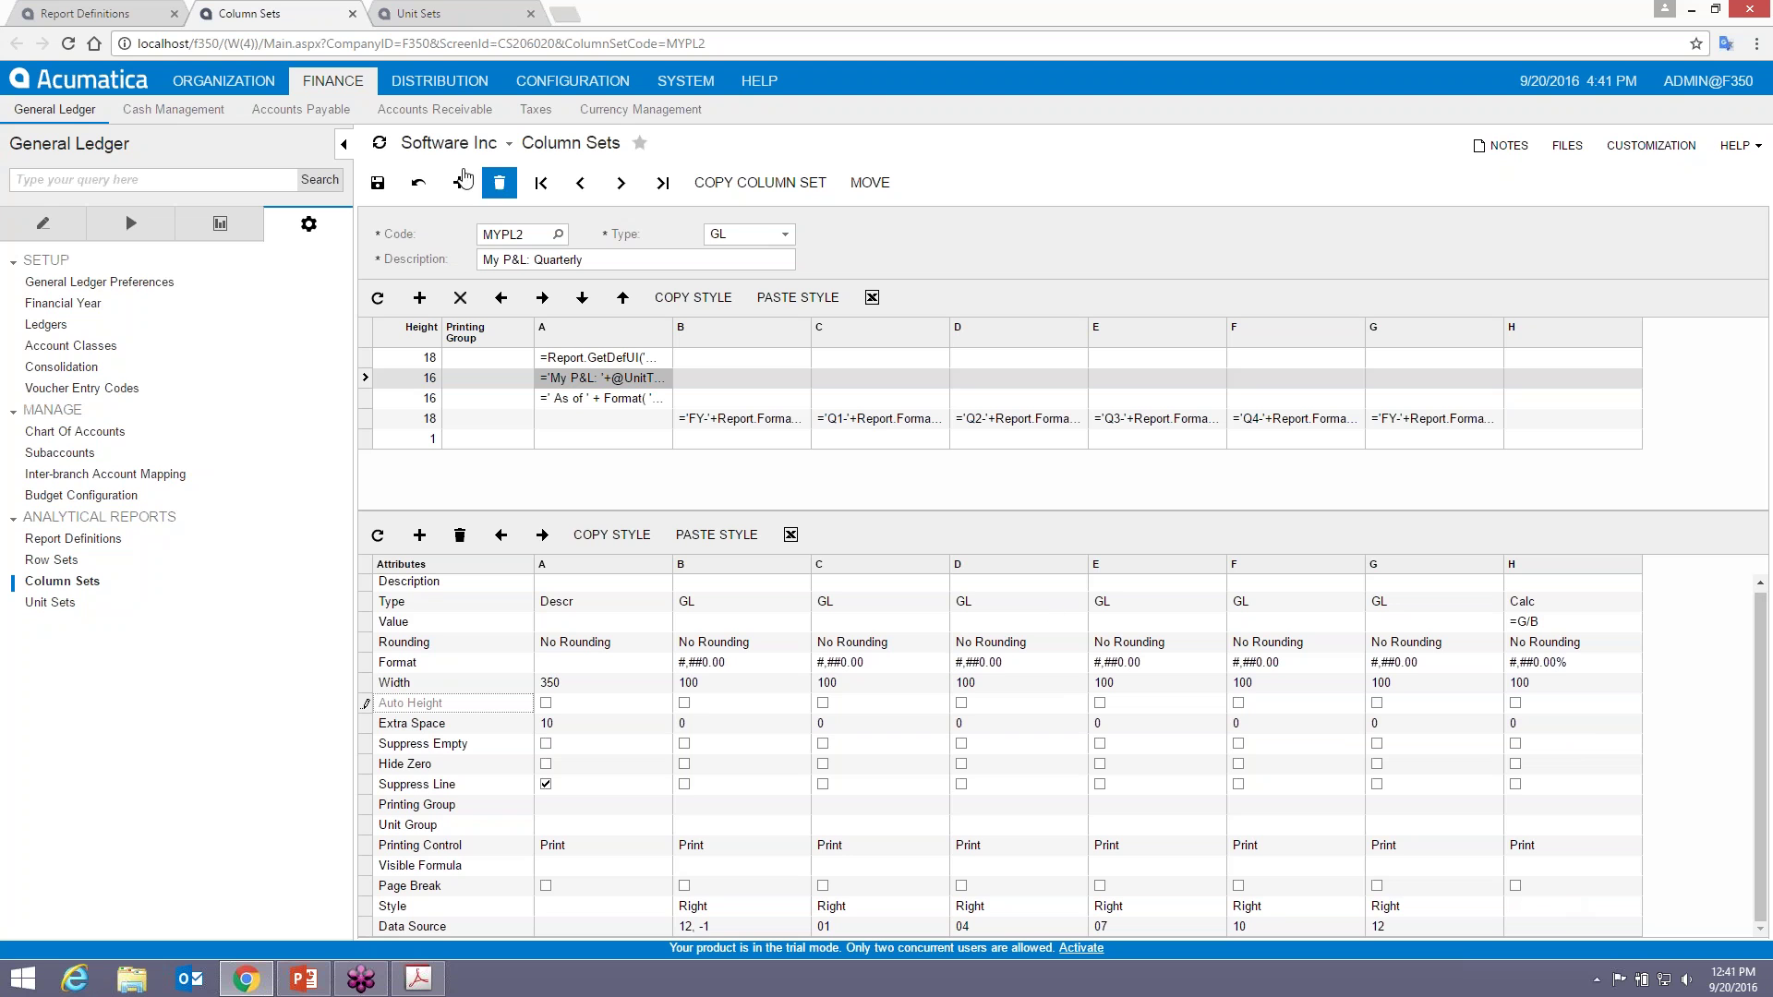
left_click(378, 189)
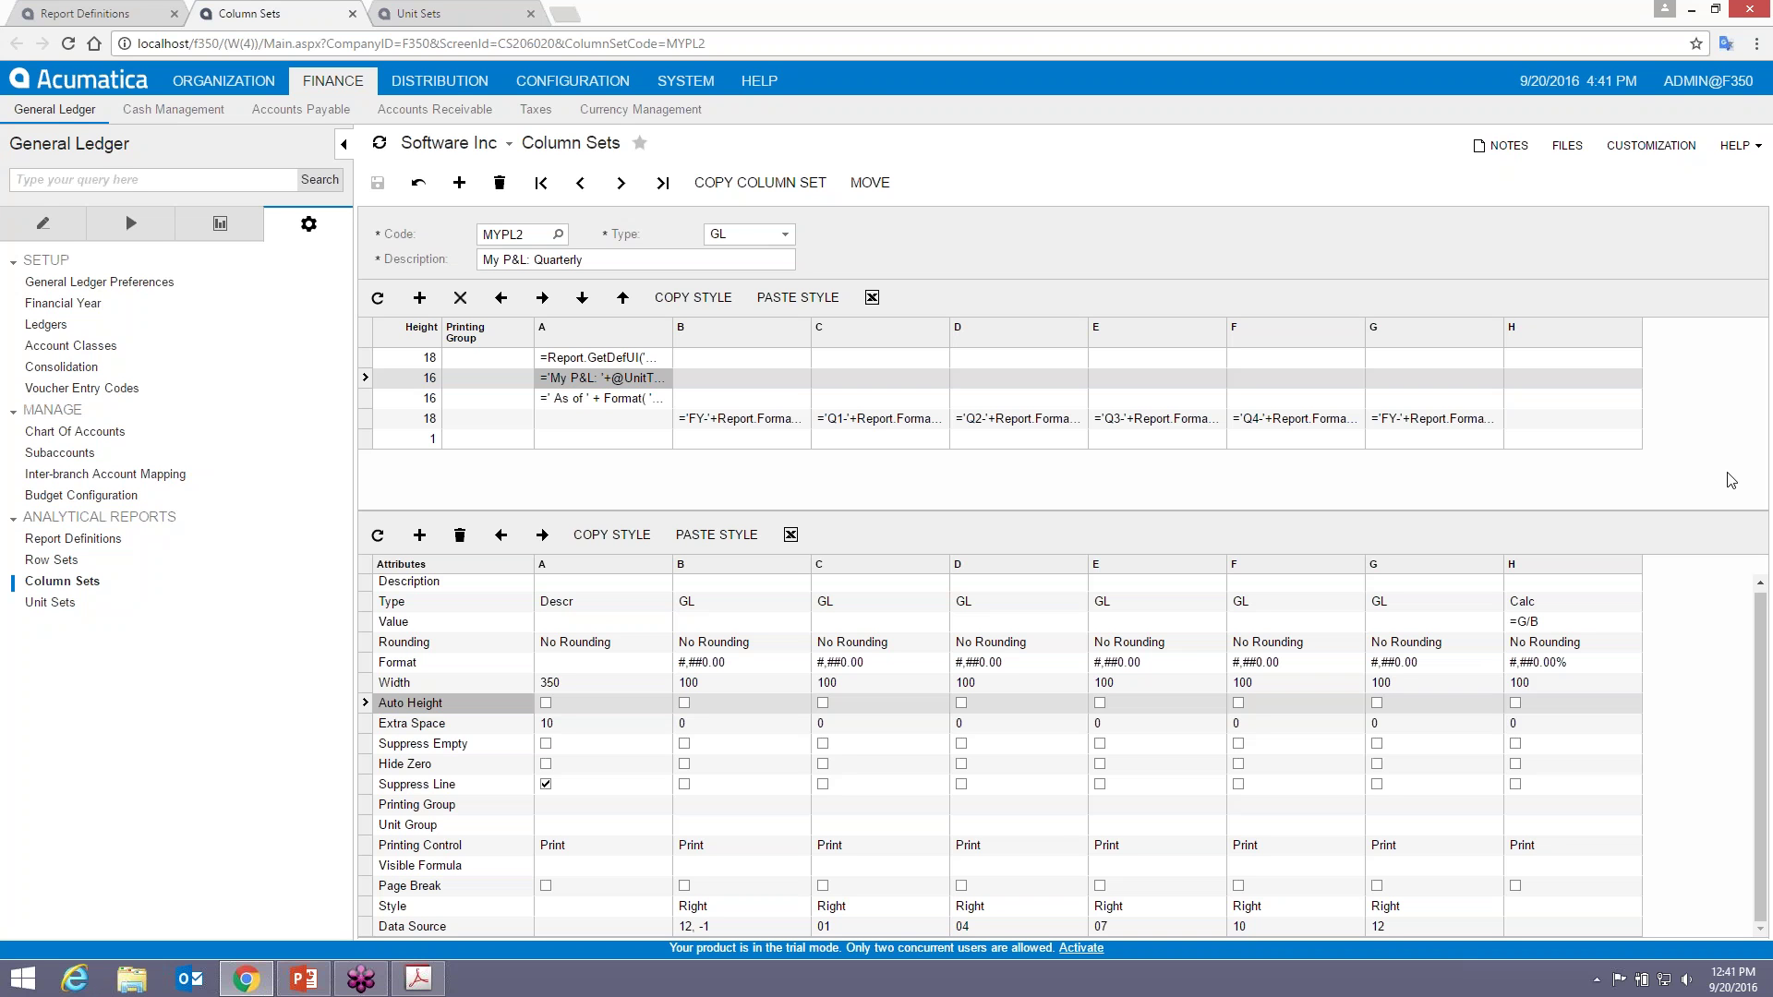
- Give column H the header ='% YOY' and copy column G's header style onto it
left_click(1551, 427)
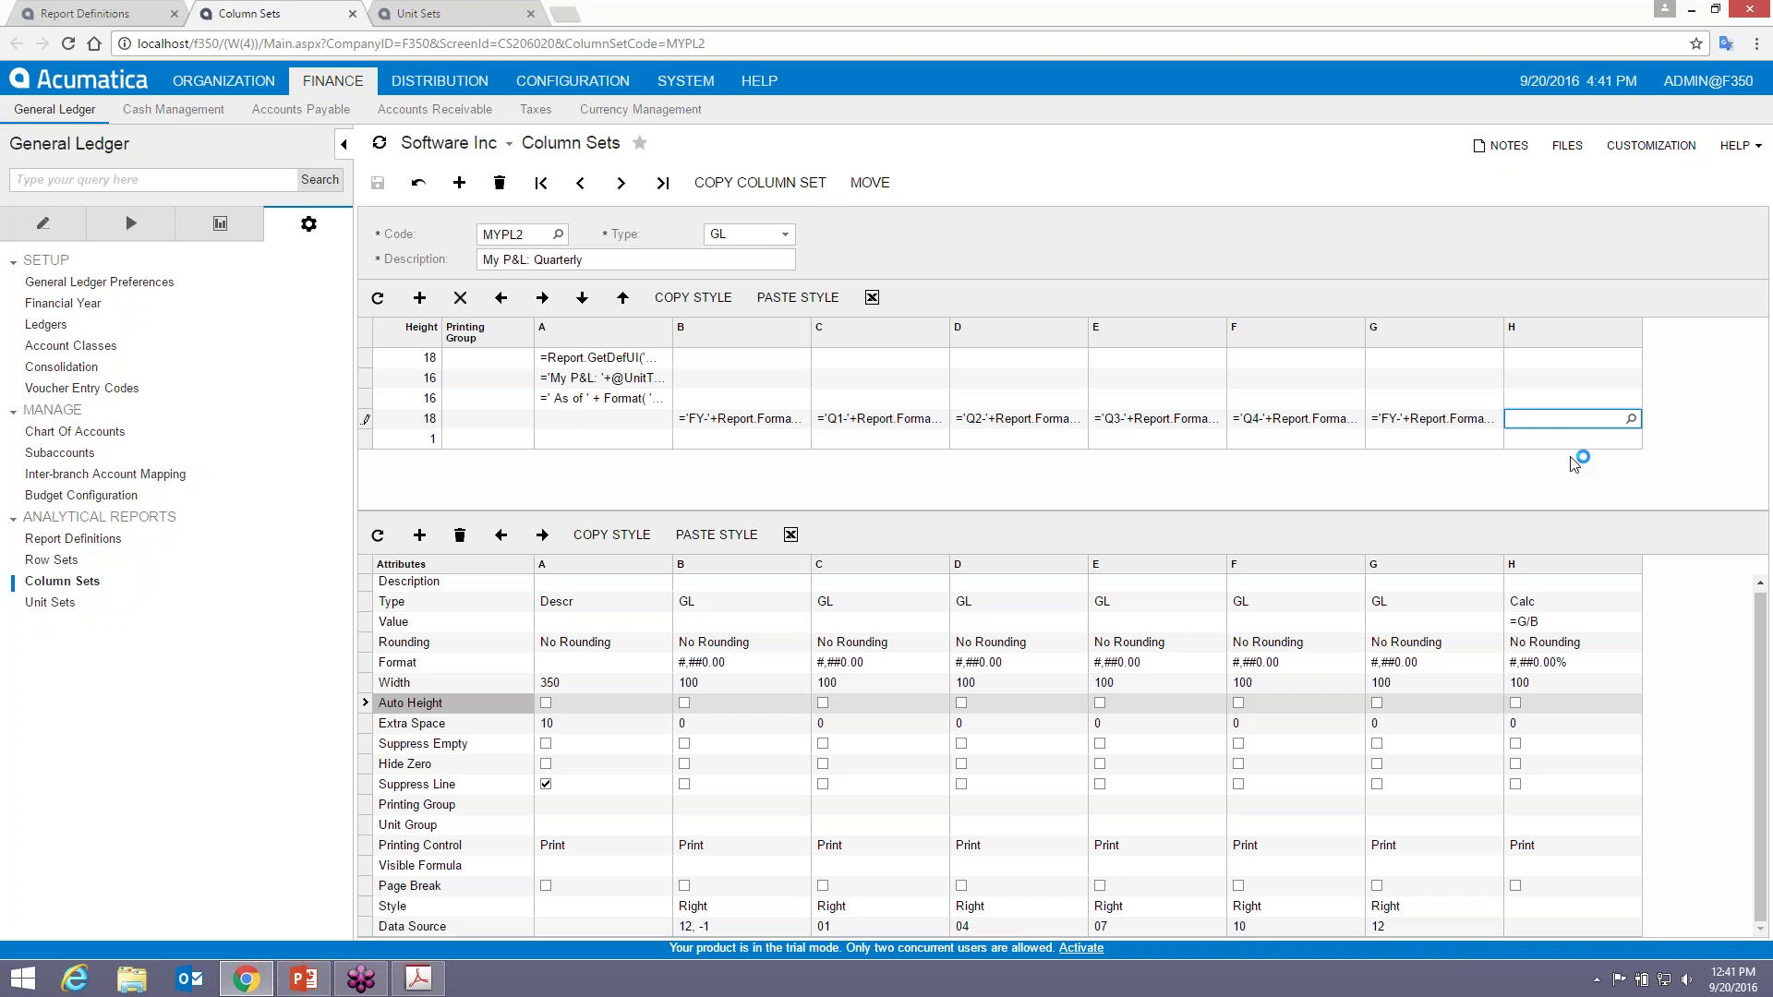
type("='% YOY")
left_click(1464, 421)
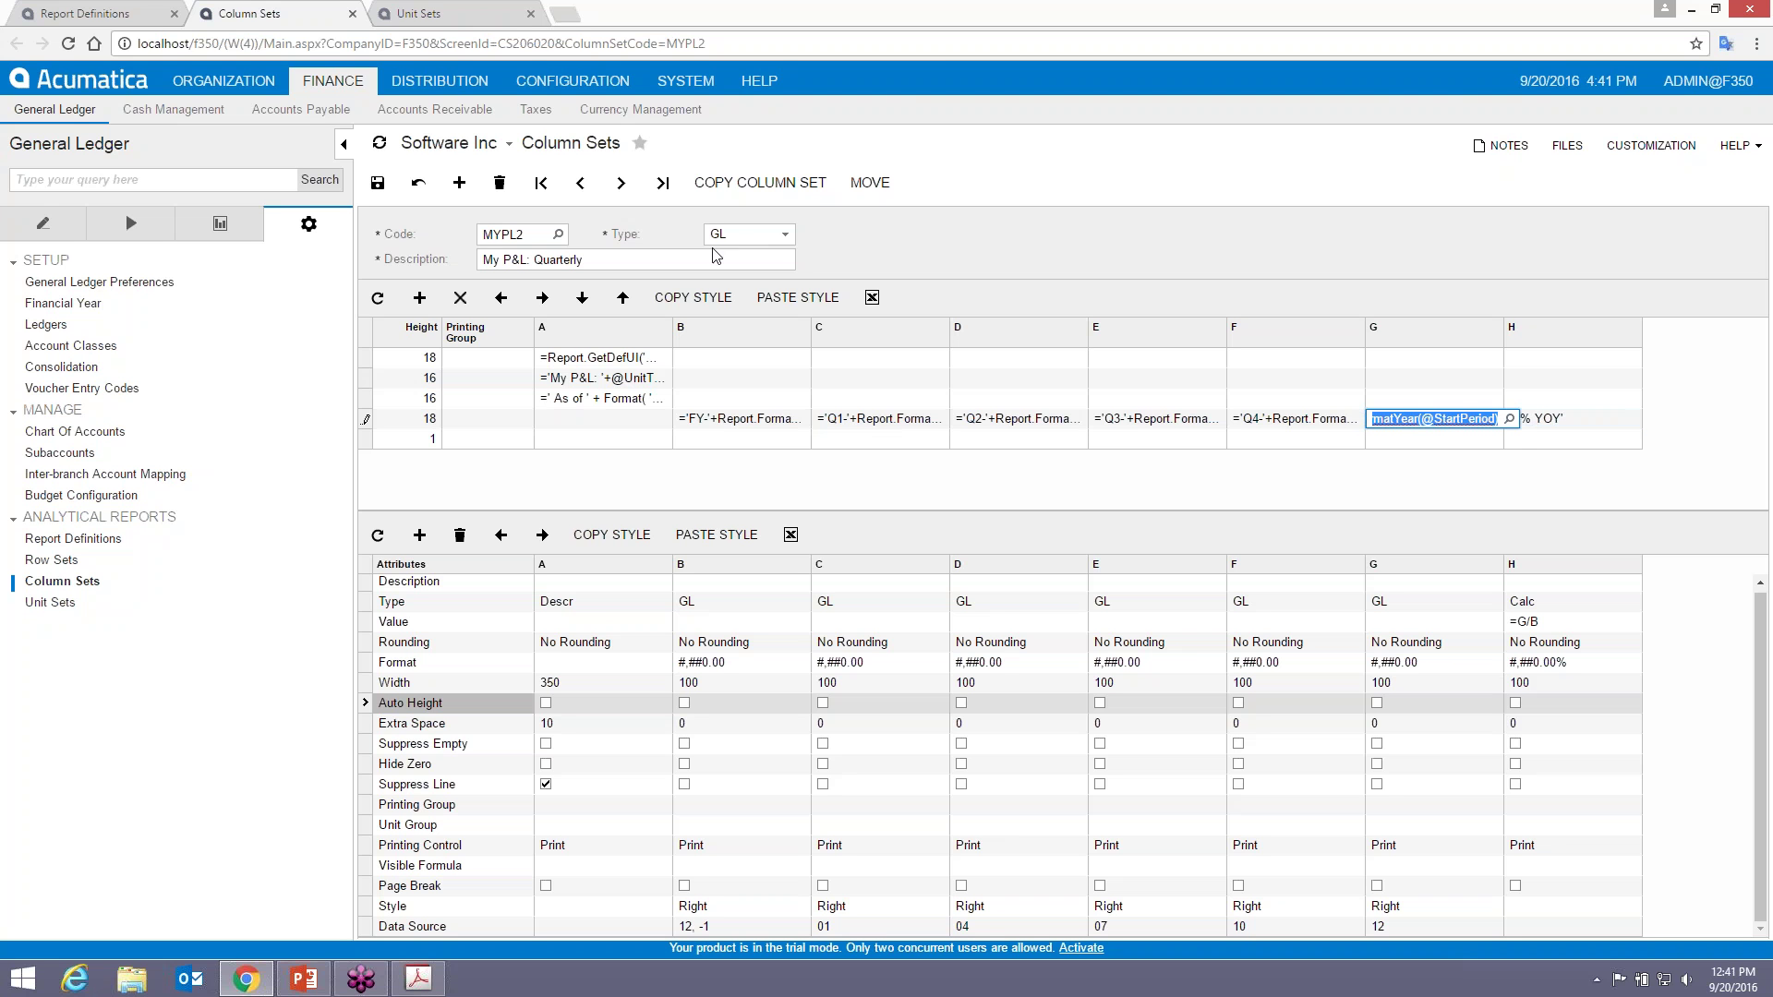
left_click(800, 299)
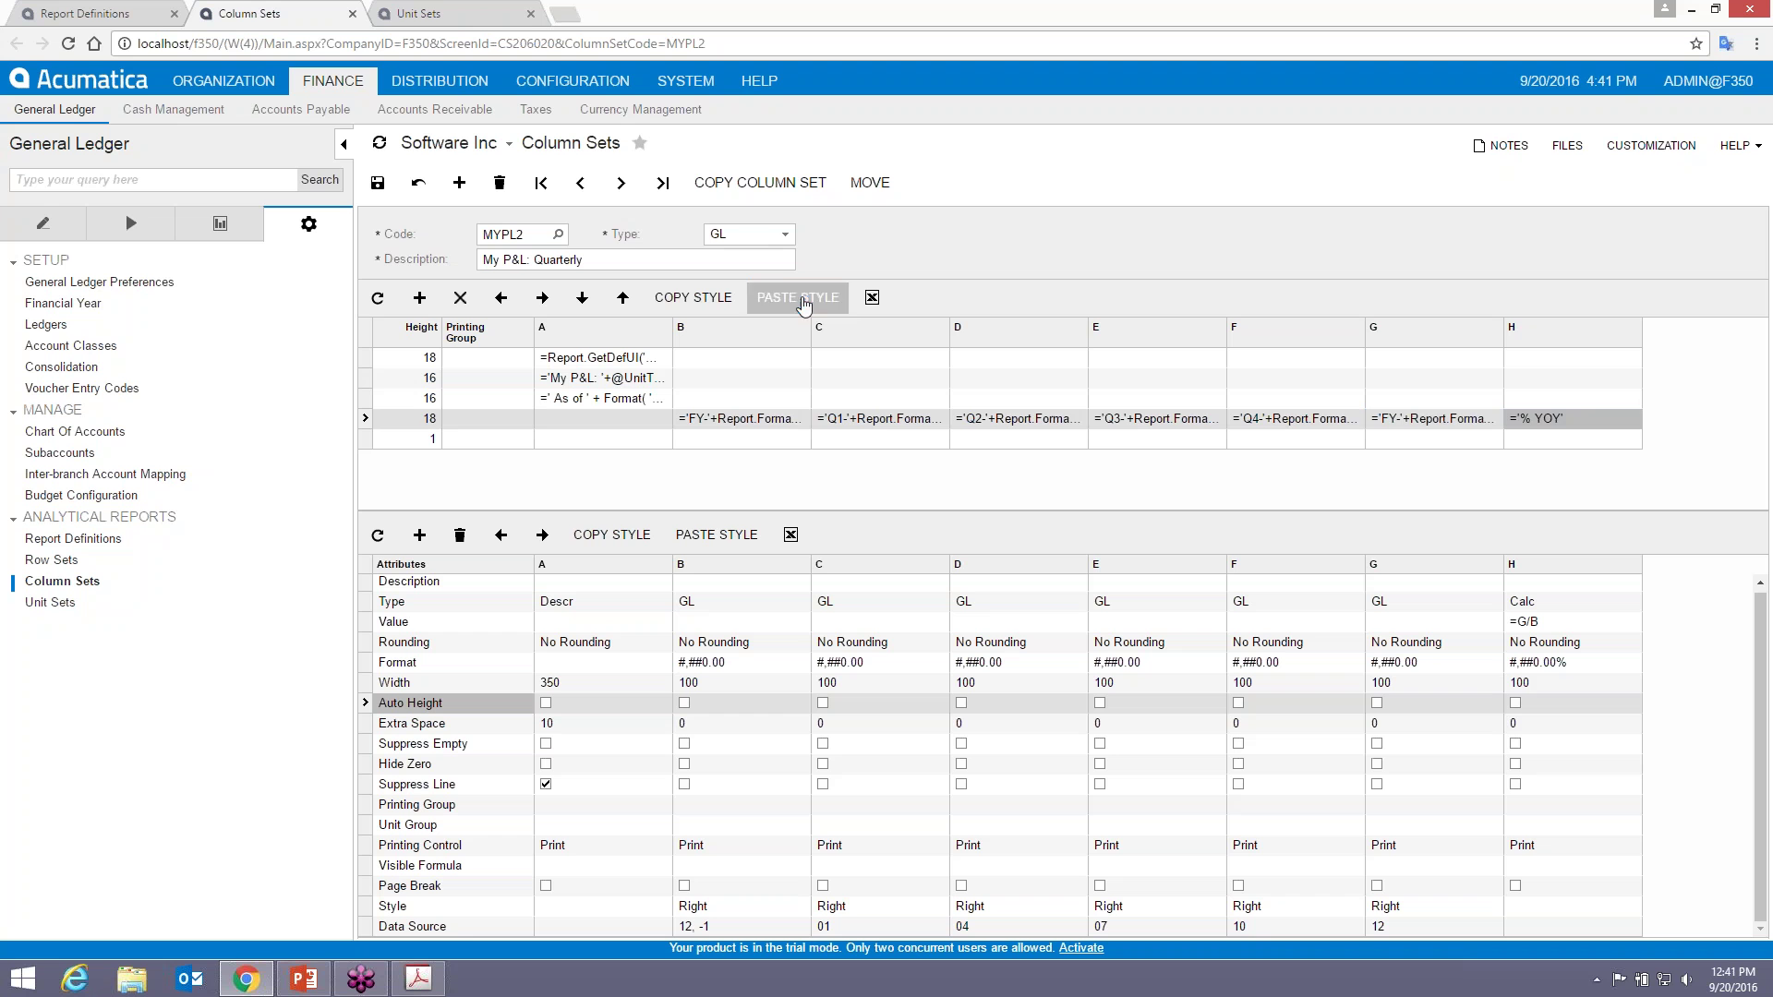
left_click(1408, 441)
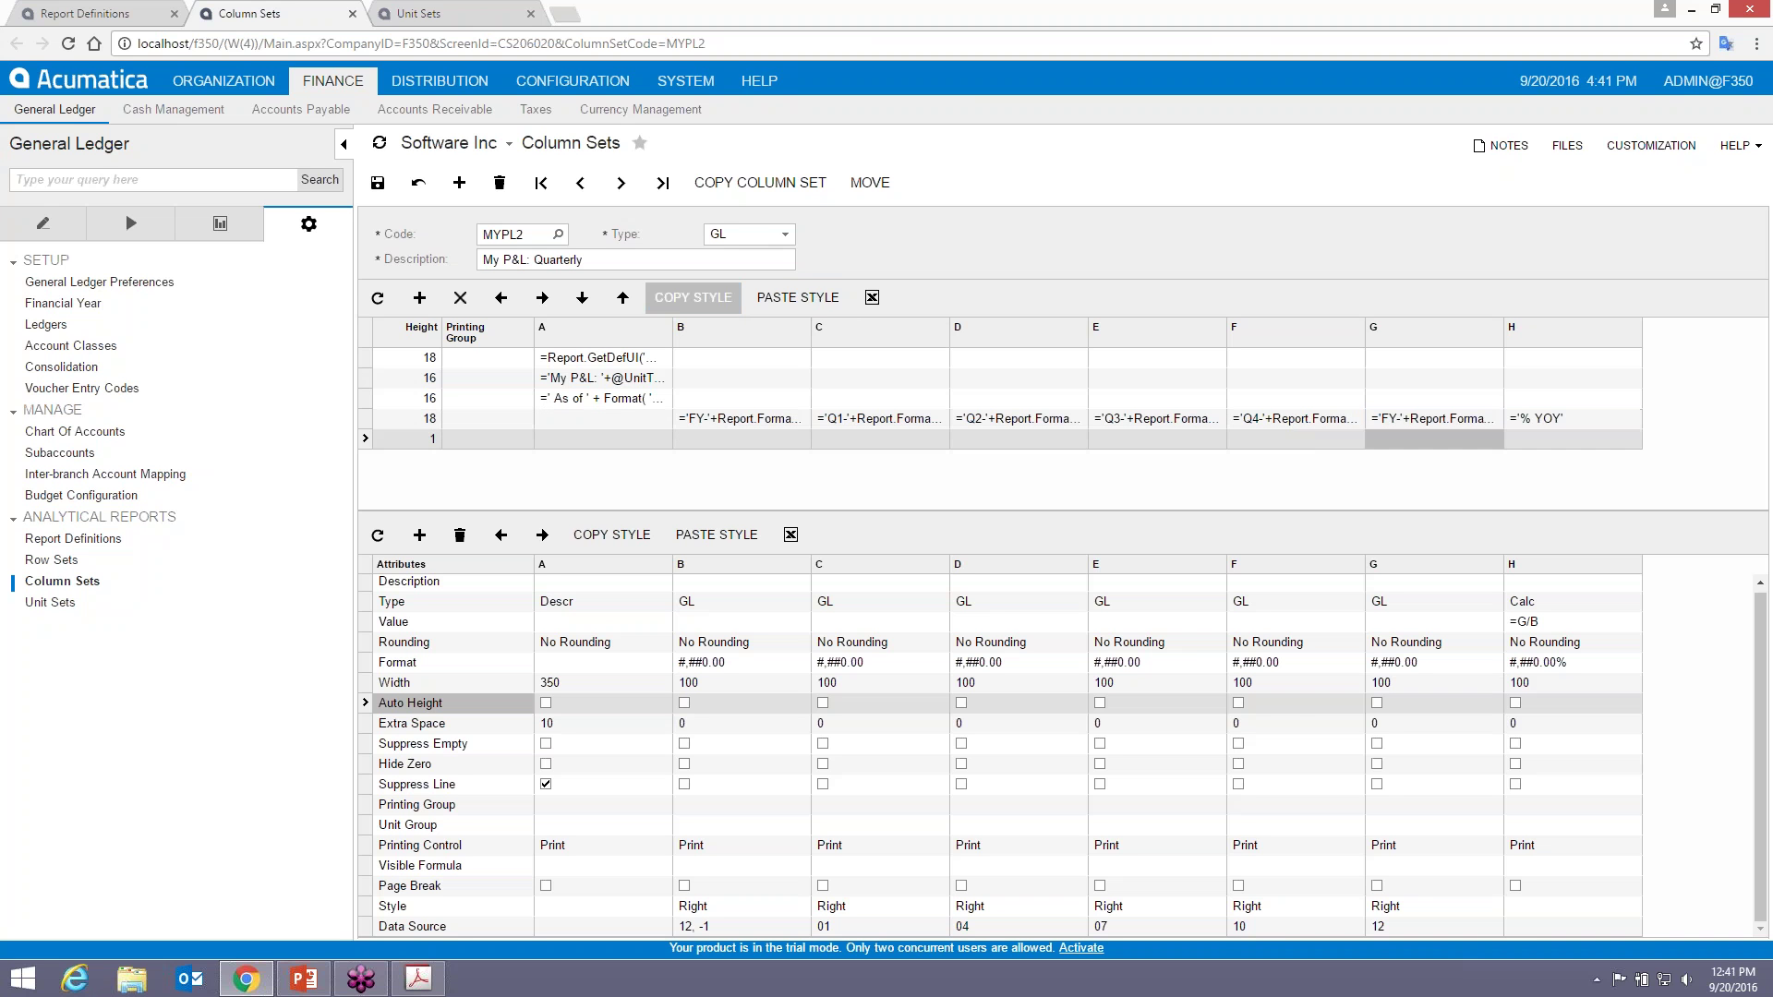
left_click(798, 297)
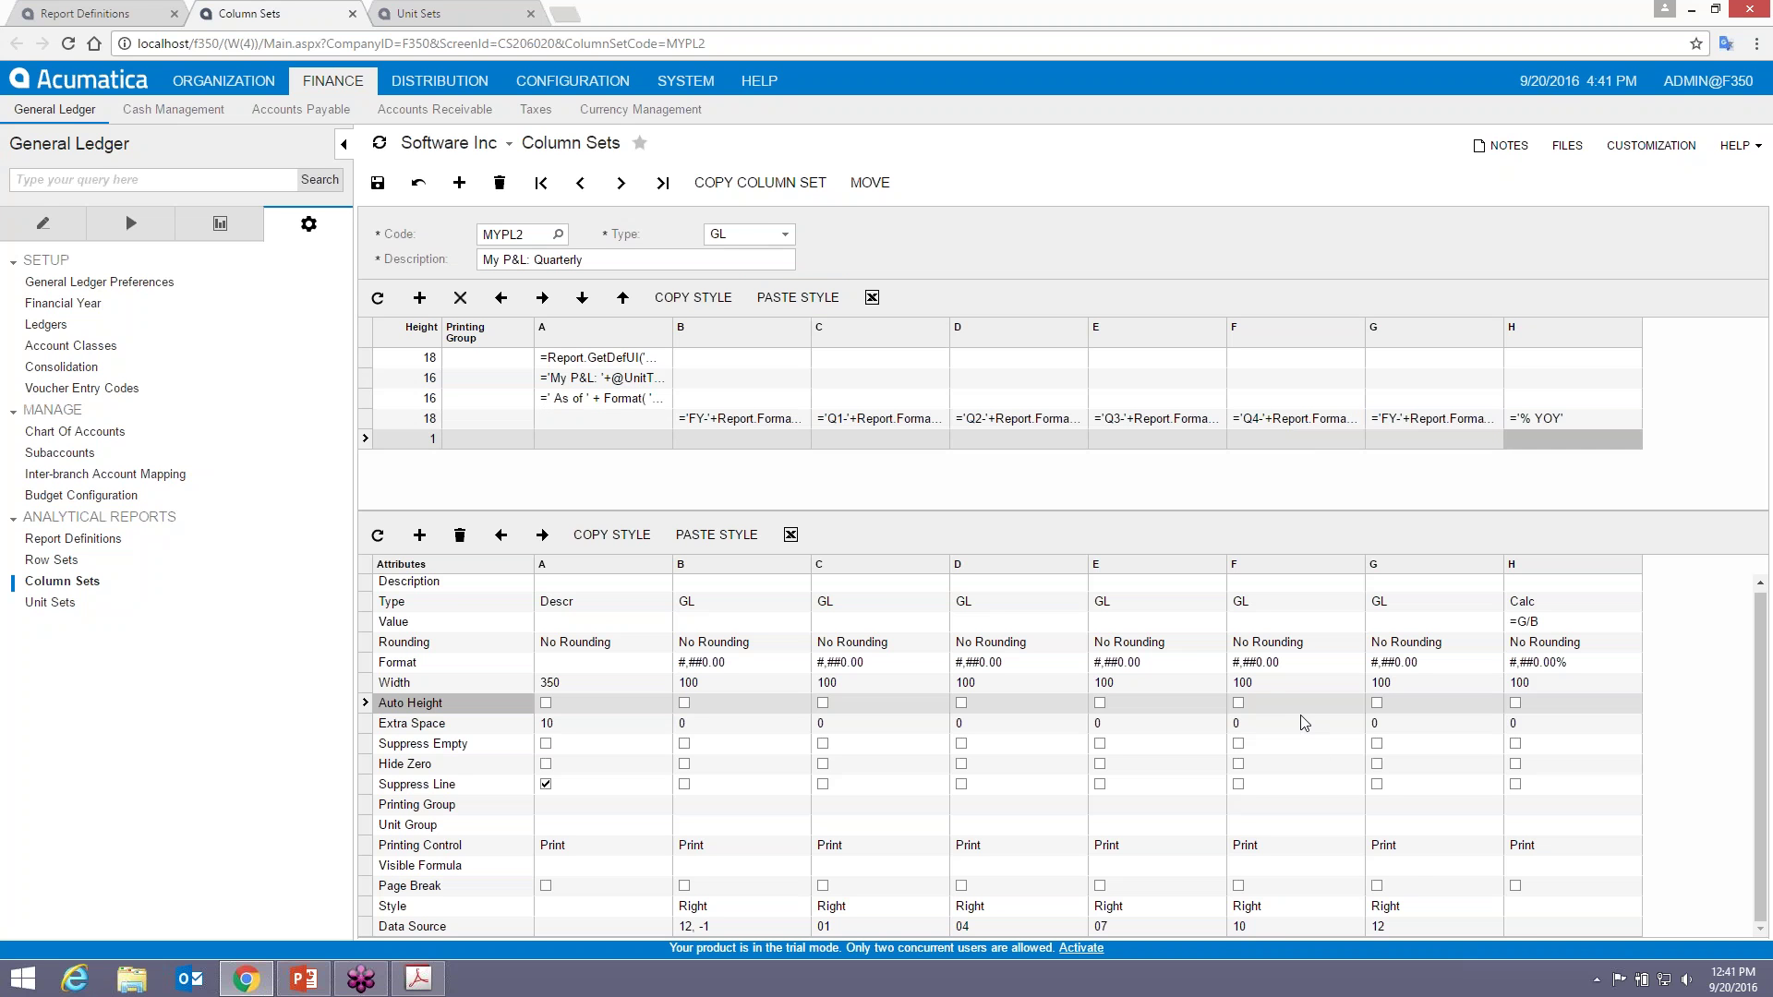
- Apply column G's Right style to column H, then return to the MYPL2 report definition
left_click(1426, 910)
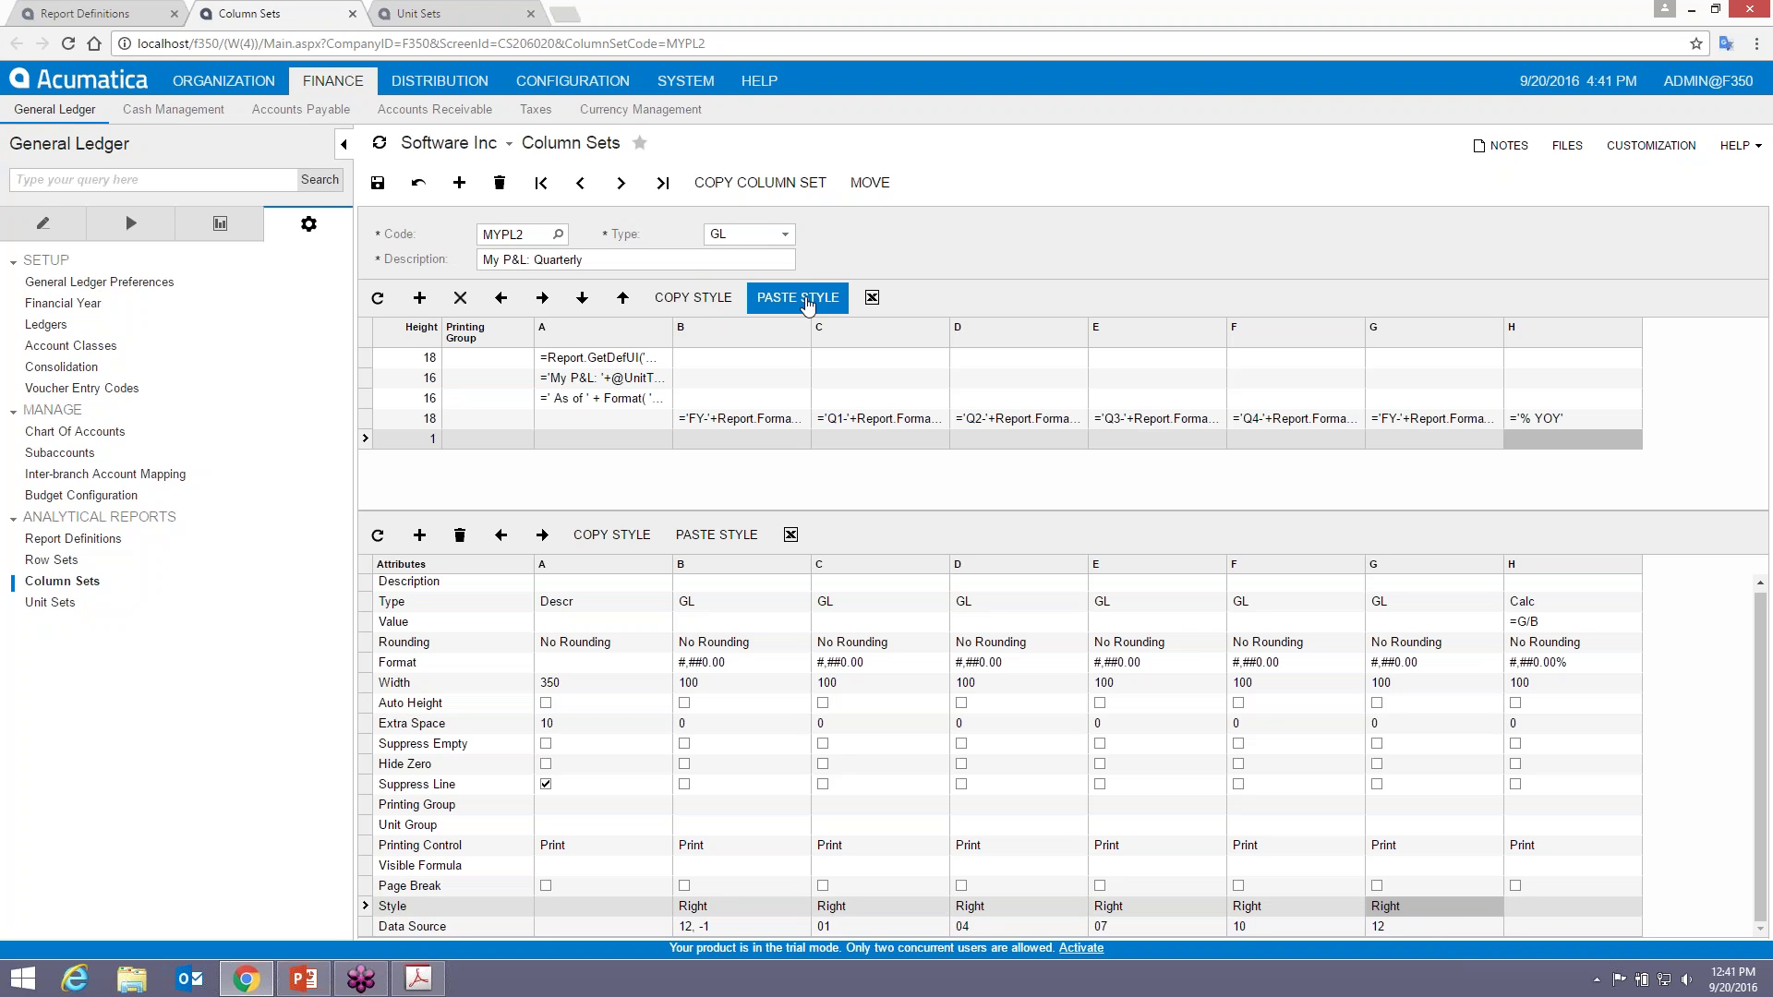
left_click(1550, 907)
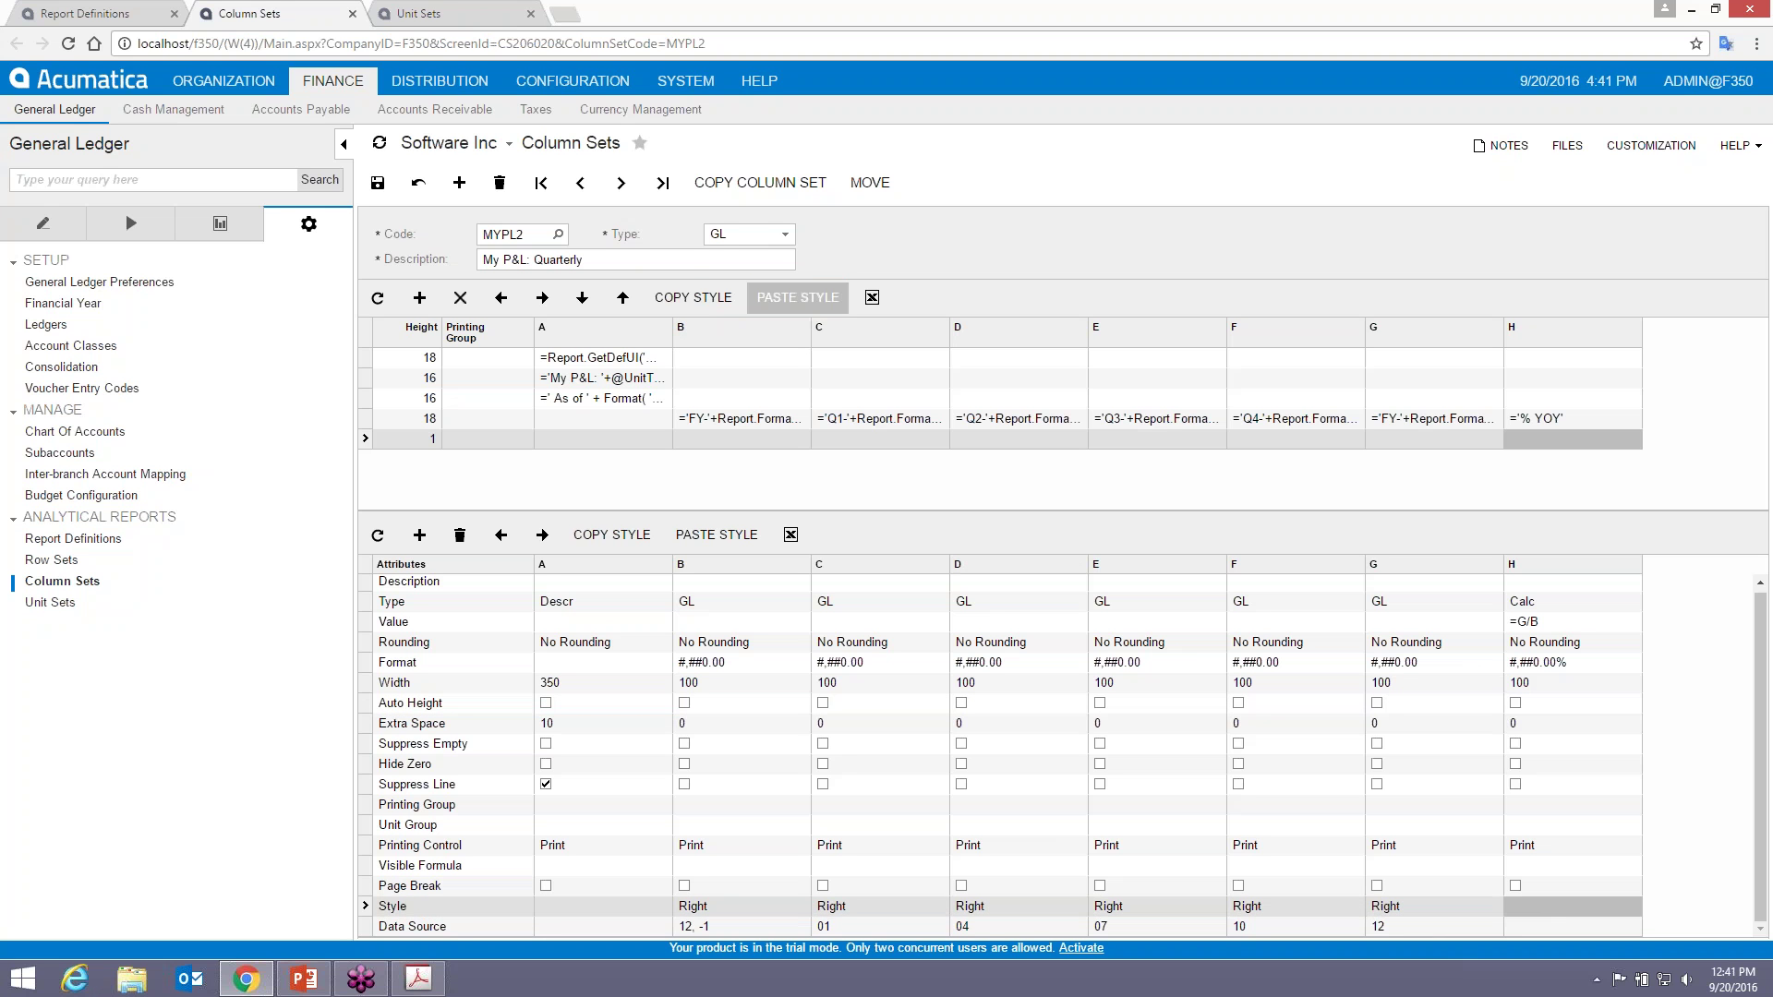
left_click(1416, 905)
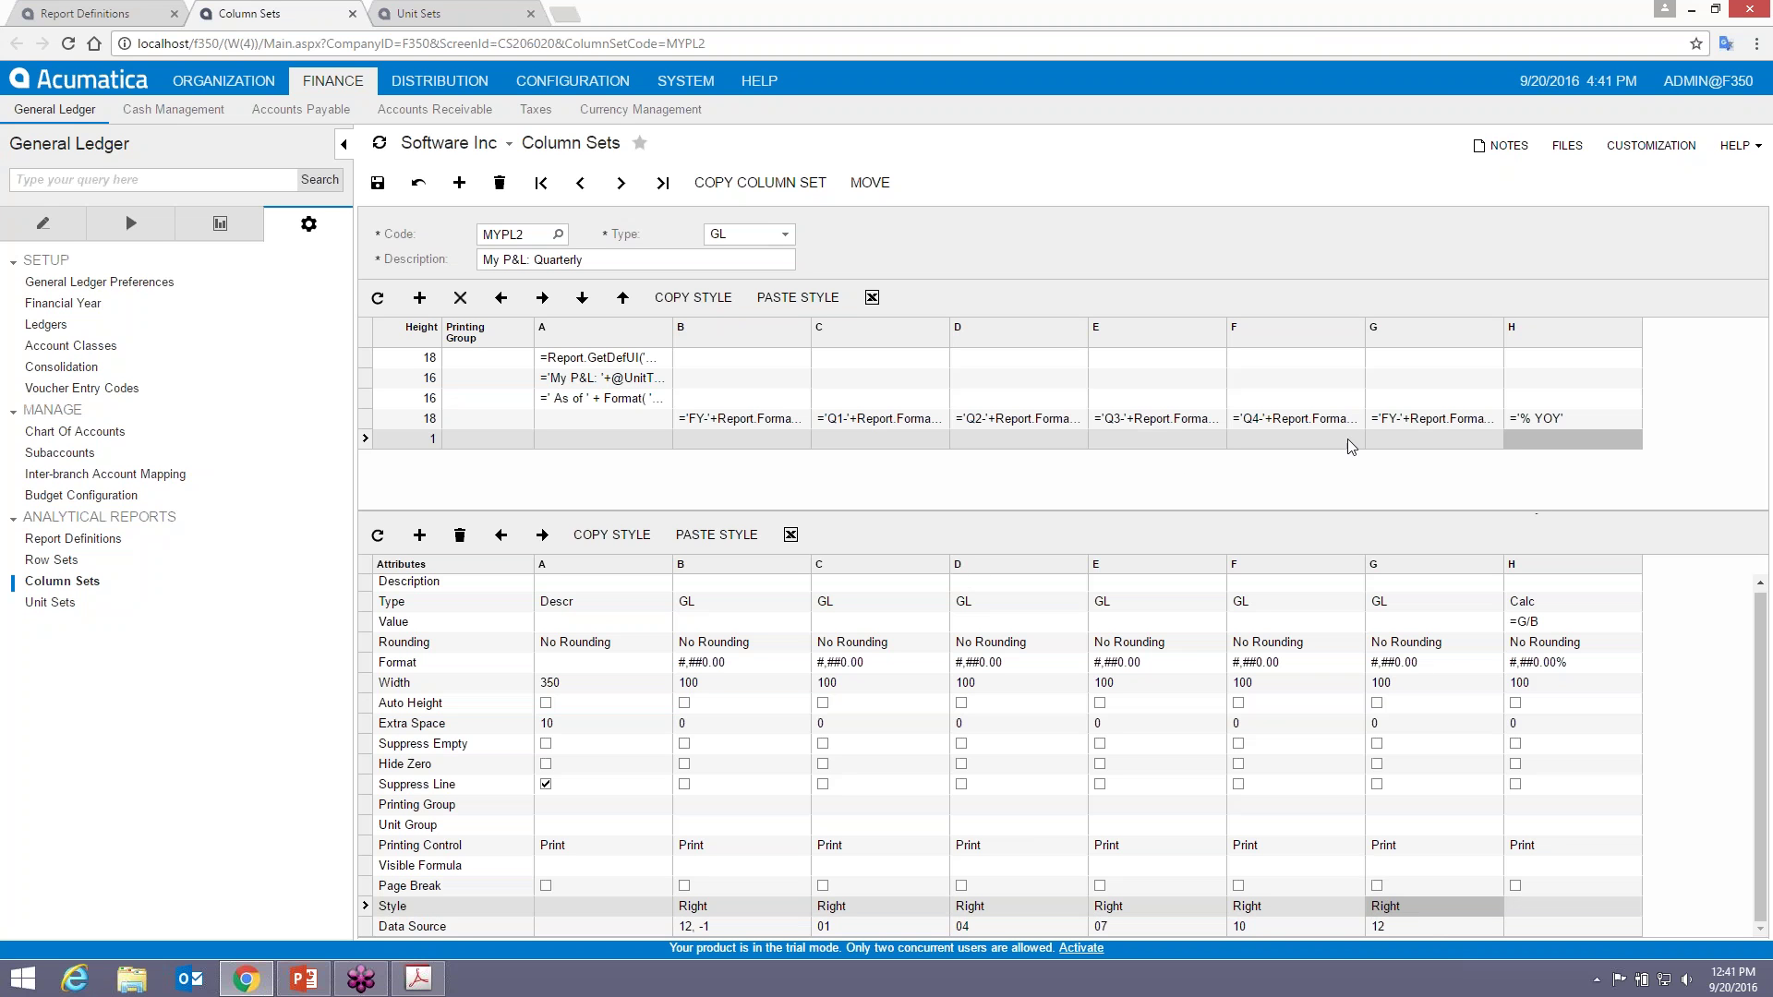
left_click(611, 534)
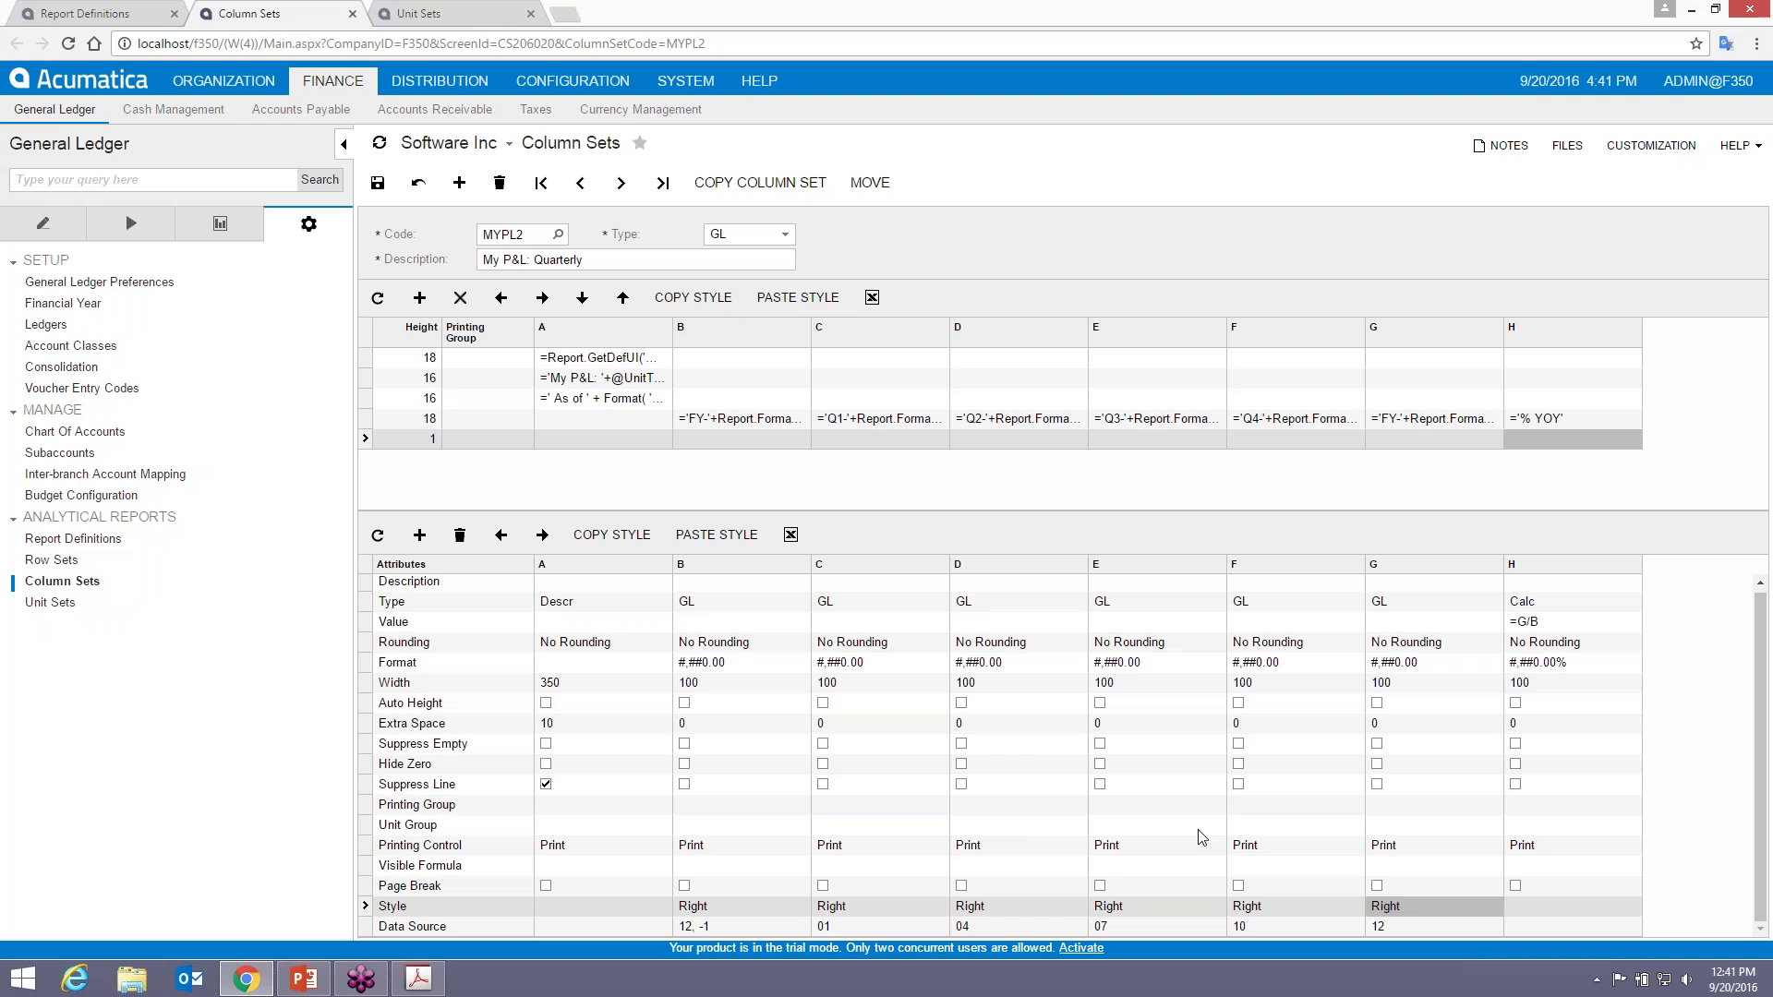
left_click(1514, 905)
left_click(716, 534)
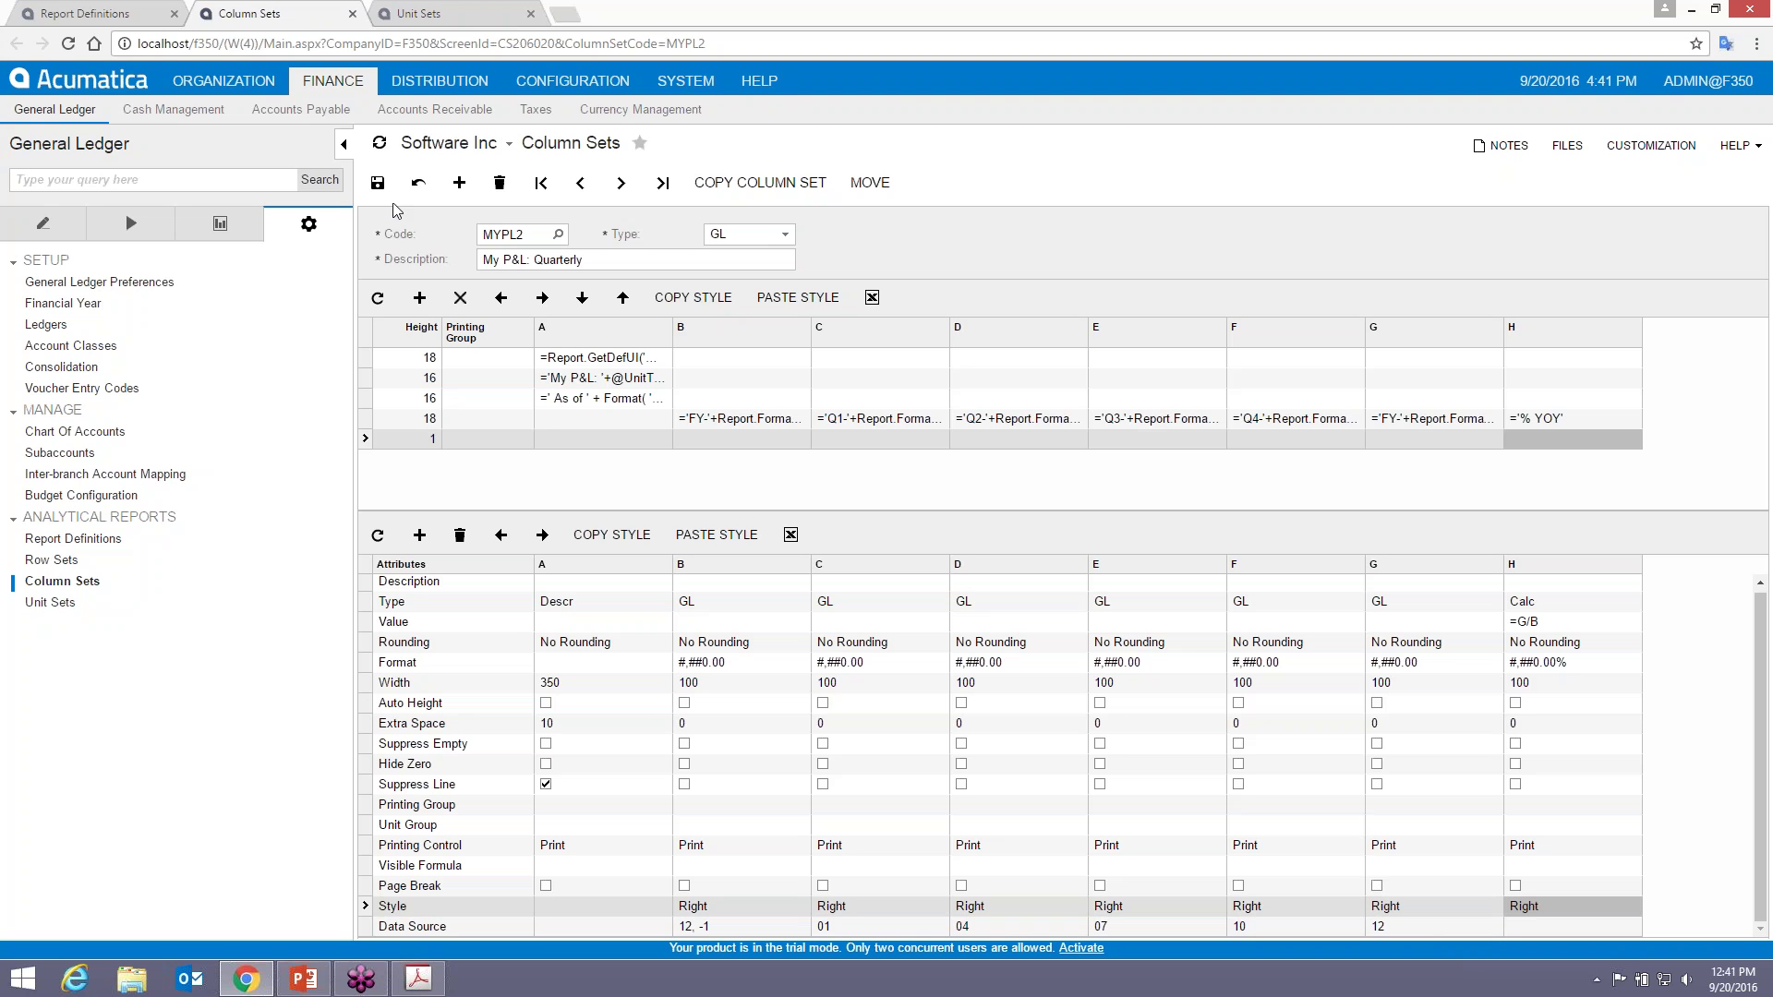
left_click(88, 13)
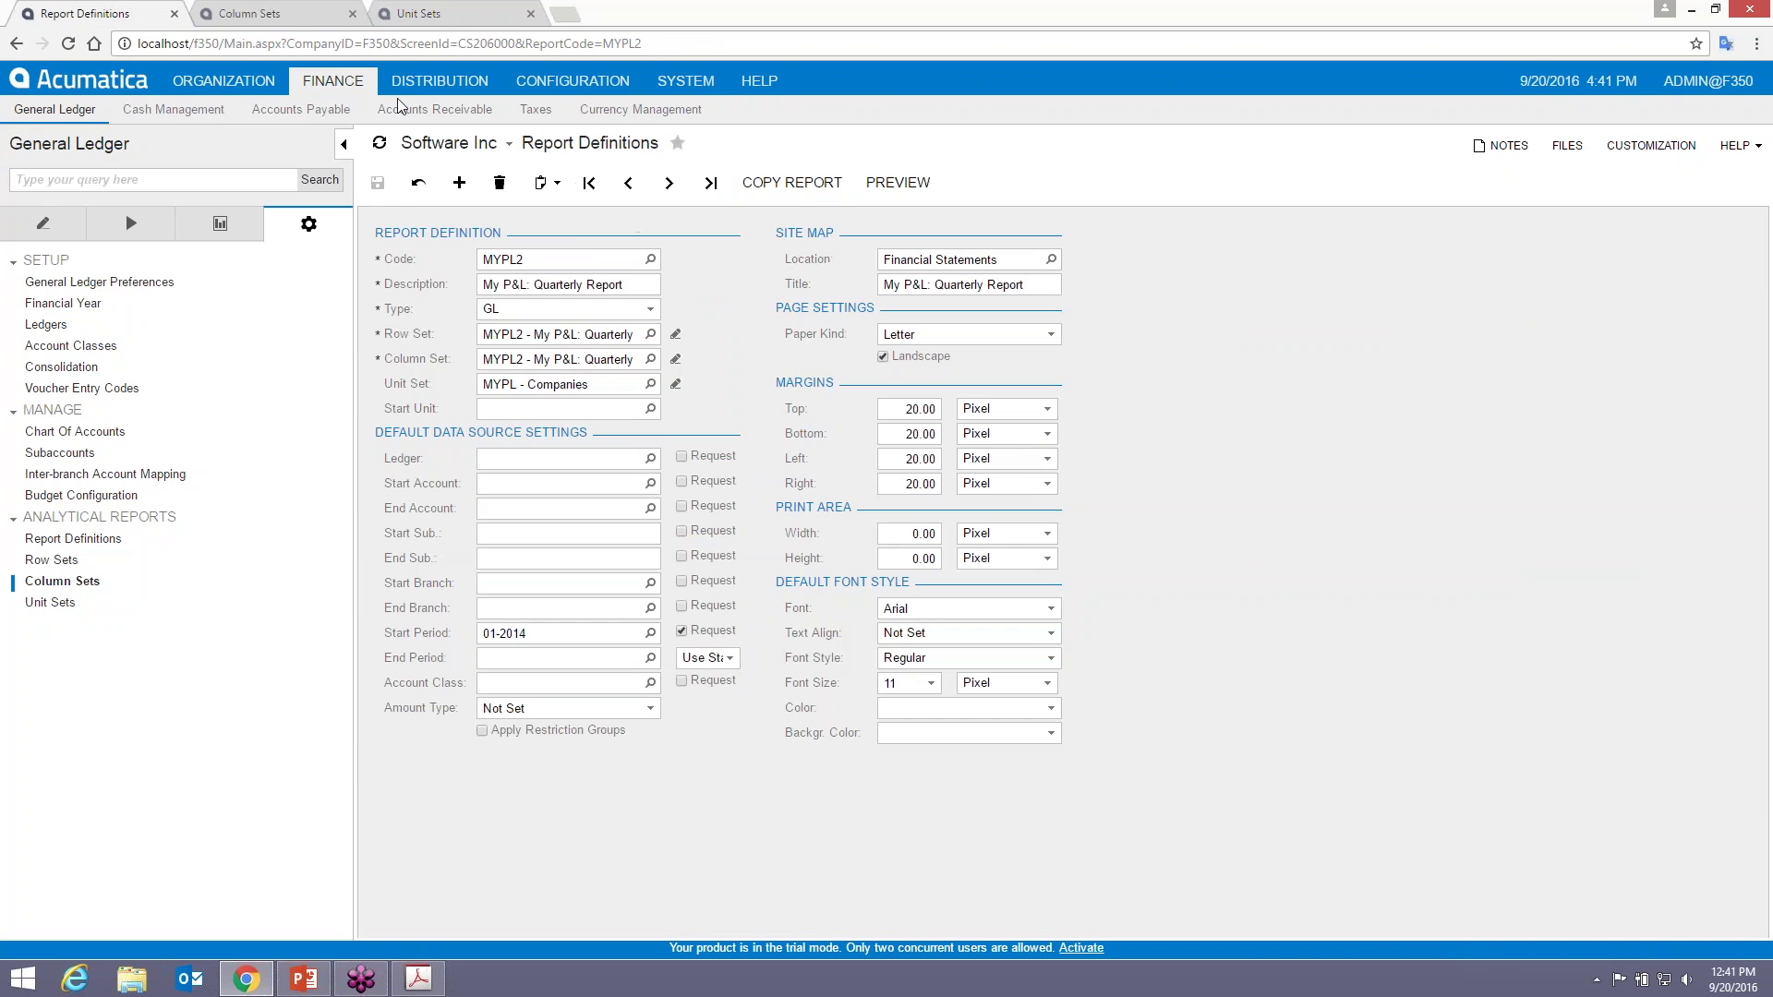
- Preview the MYPL2 report, inspect its header text, and close the ARm Reports Launcher window
left_click(898, 183)
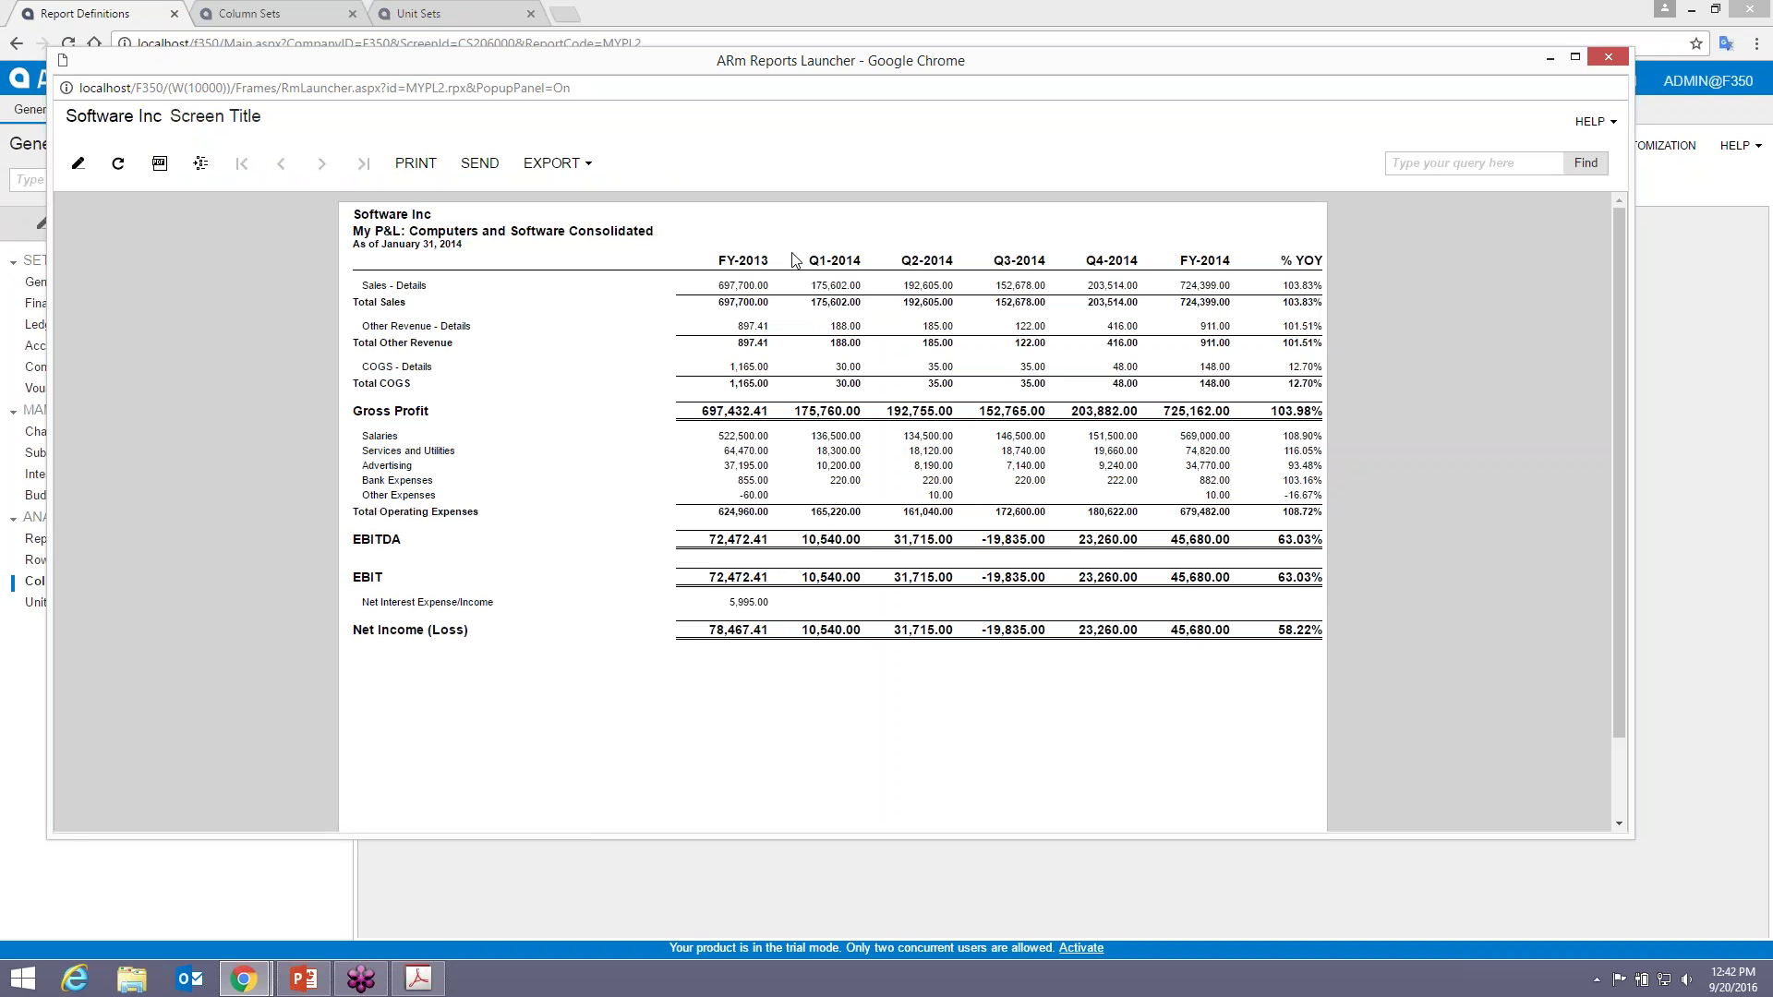
mouse_move(733, 263)
left_mouse_down()
mouse_move(727, 319)
mouse_move(717, 279)
left_mouse_up()
left_click(751, 233)
left_click(1607, 61)
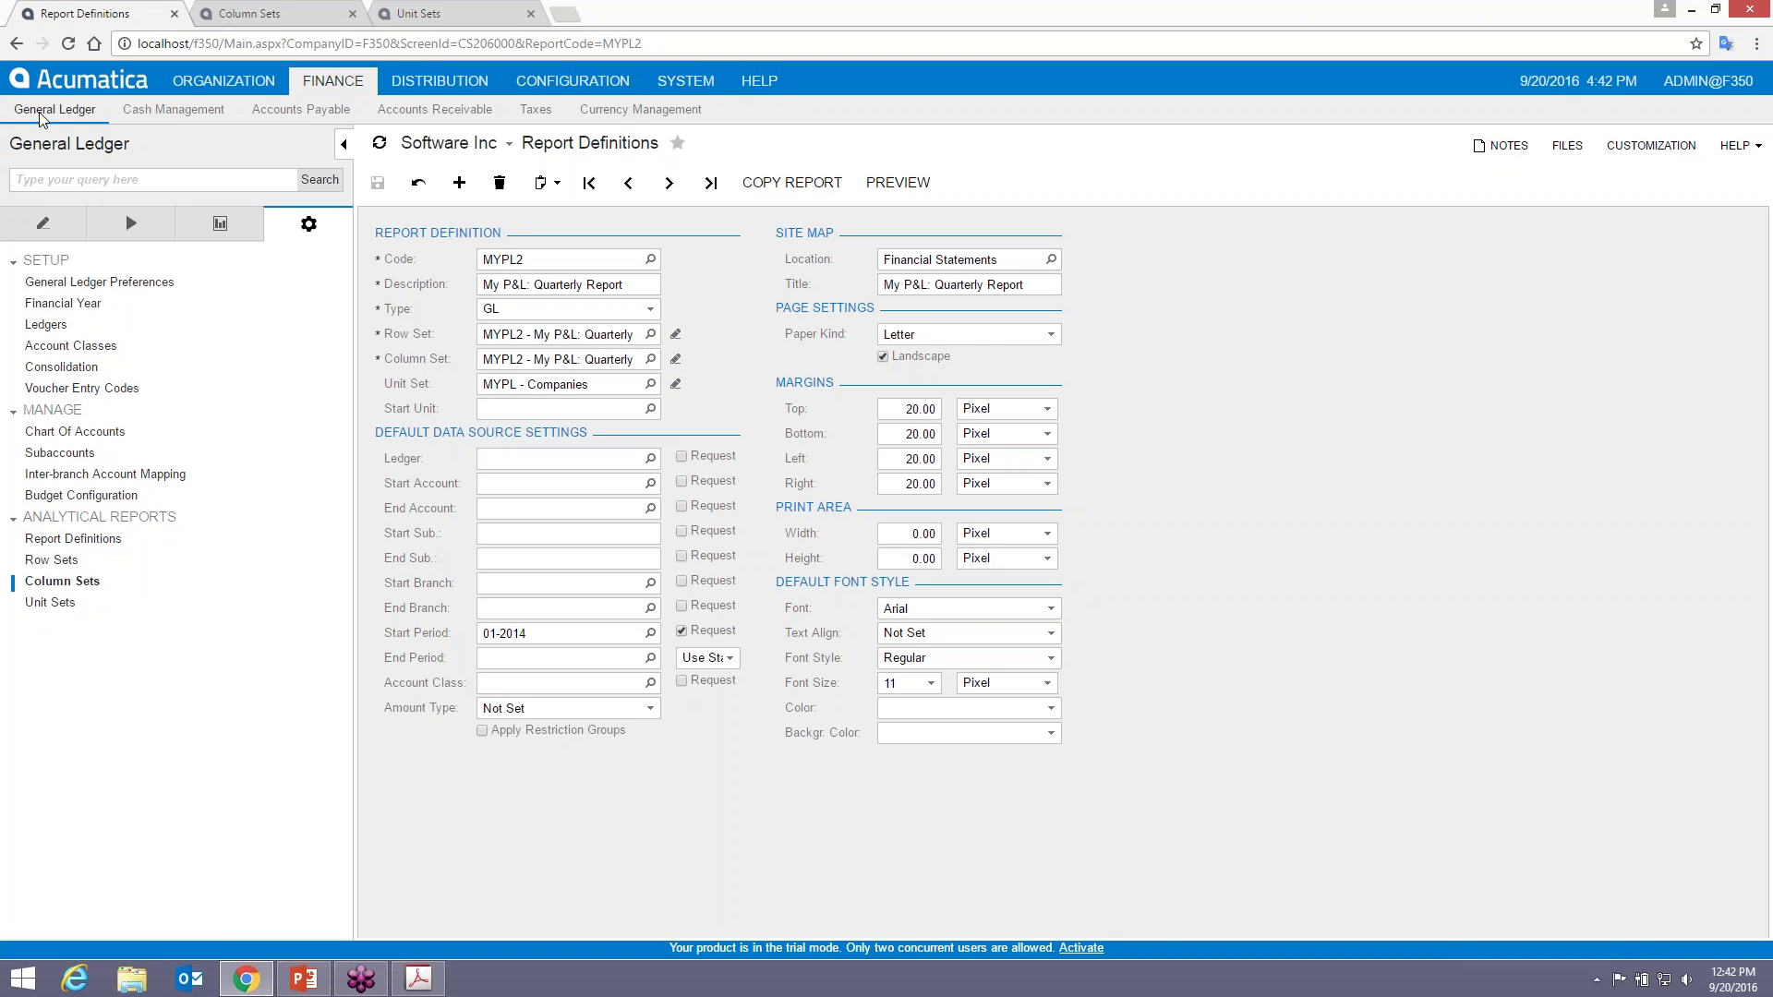
left_click(898, 182)
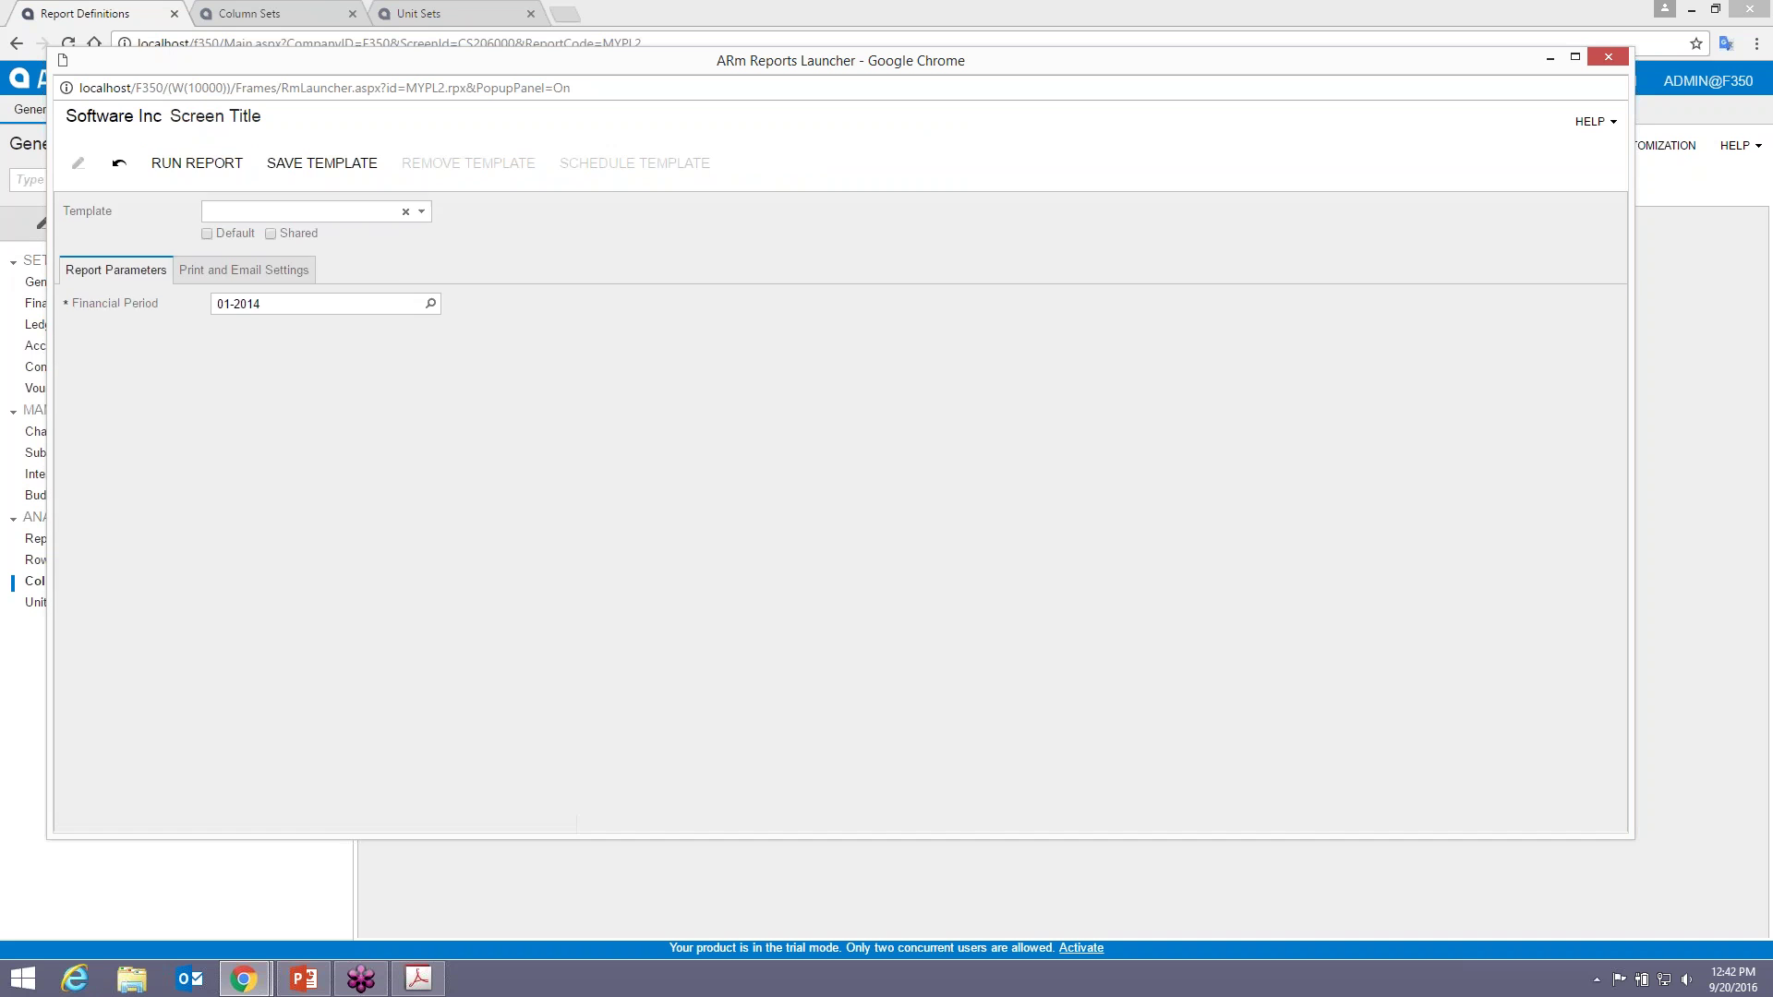
left_click(201, 174)
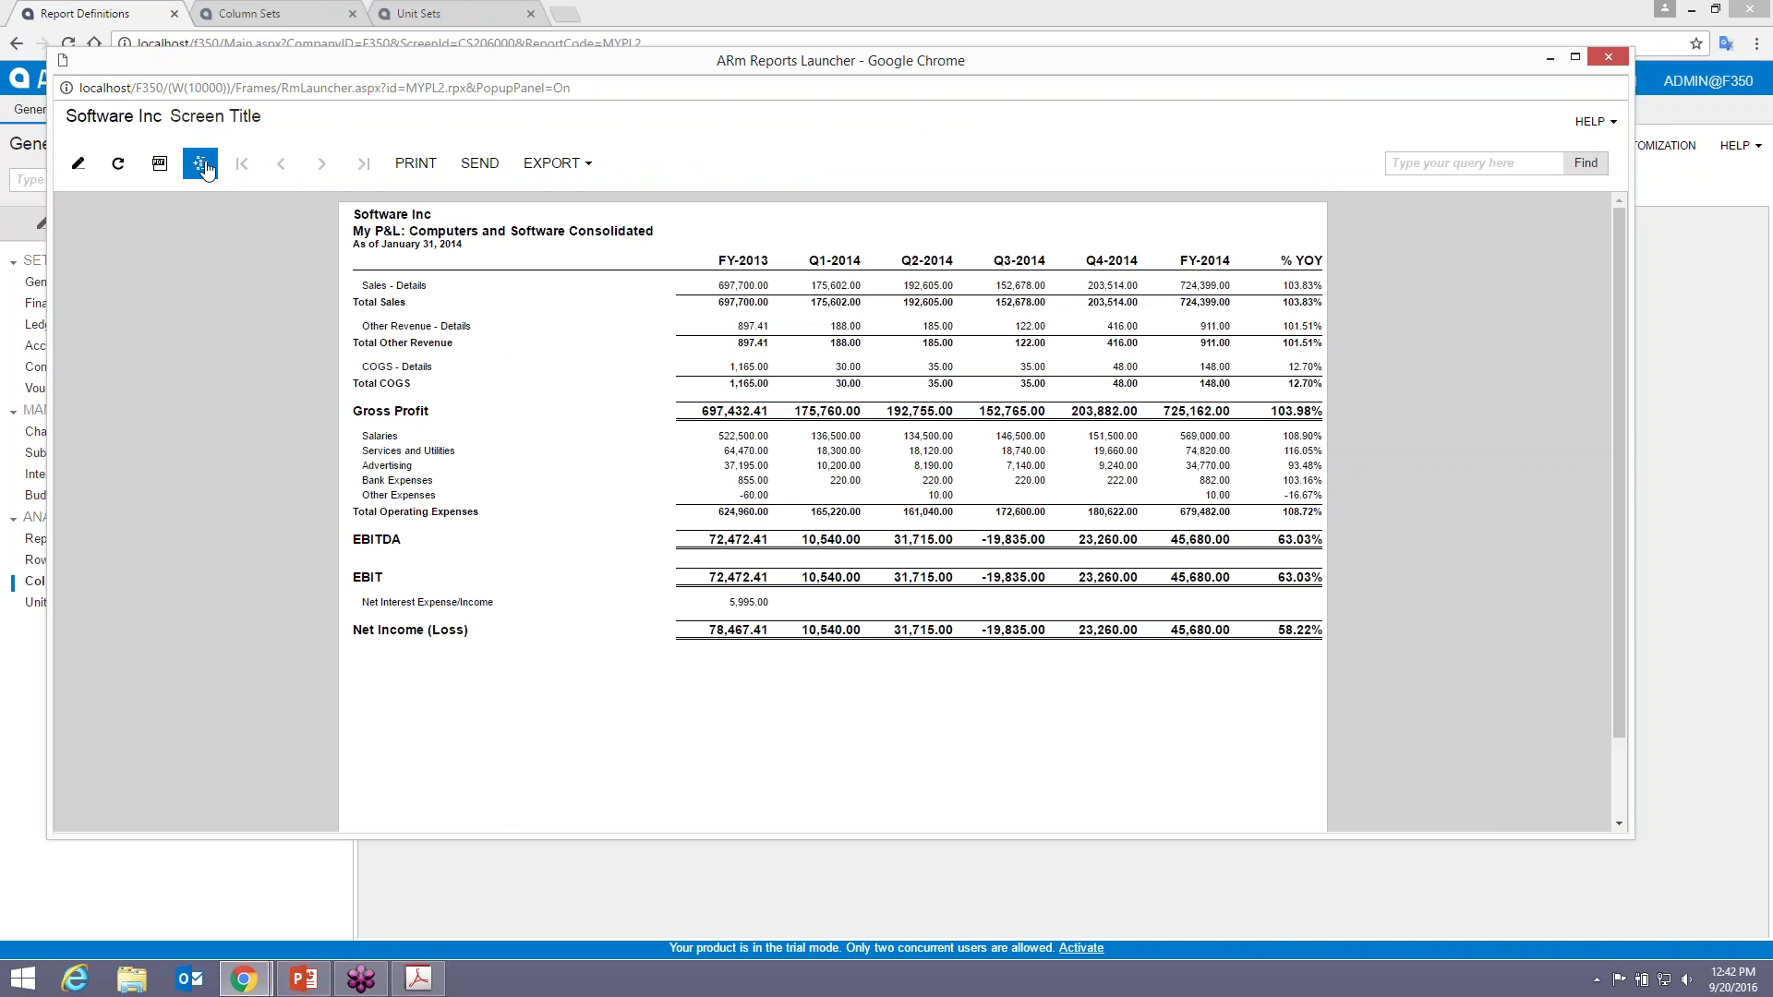
left_click(199, 167)
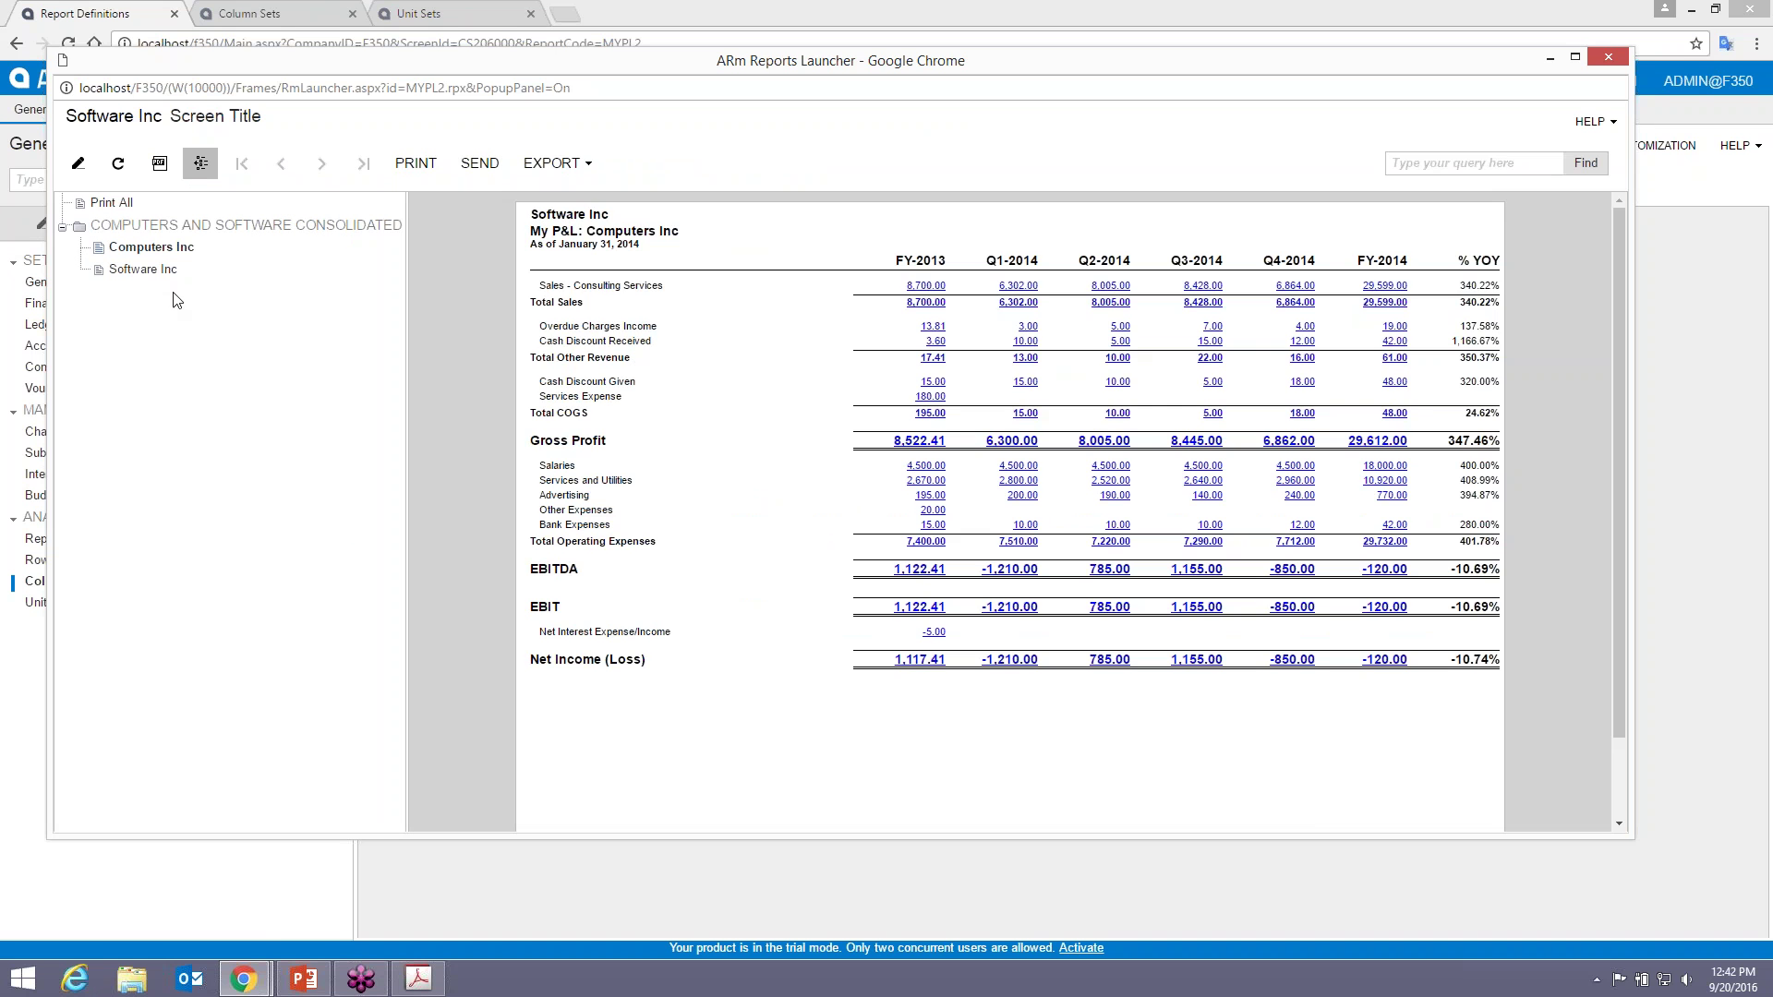
left_click(143, 269)
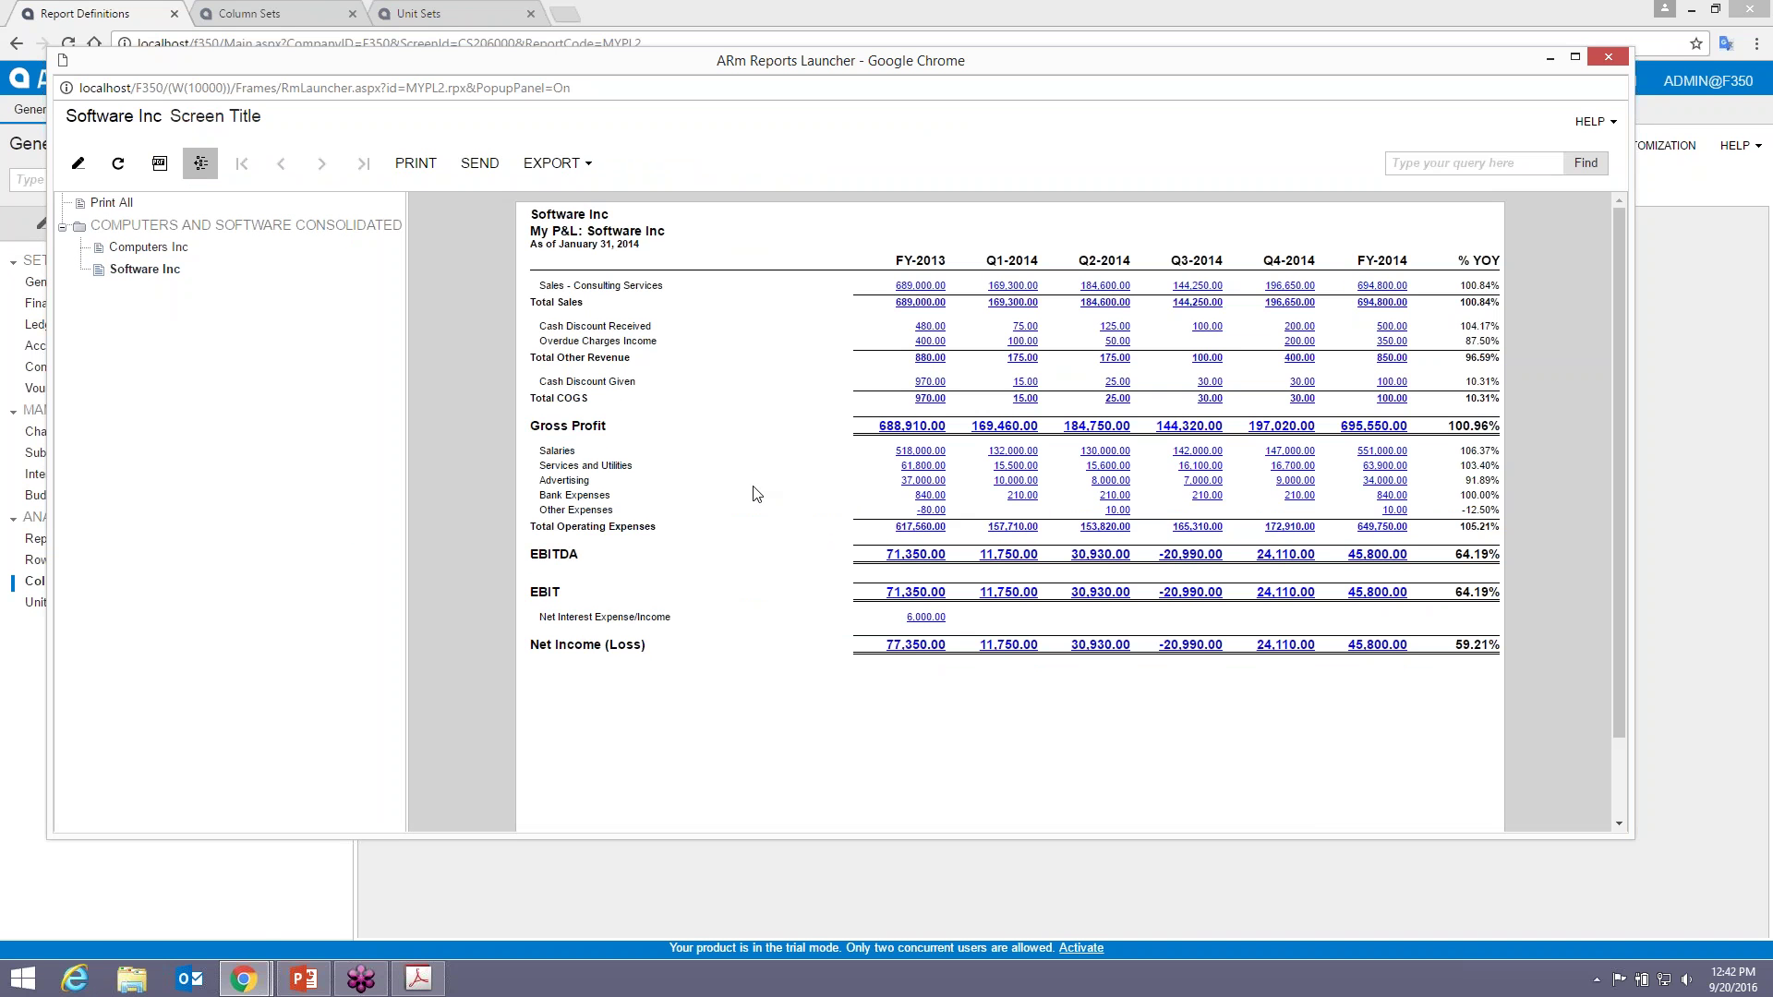
left_click(148, 248)
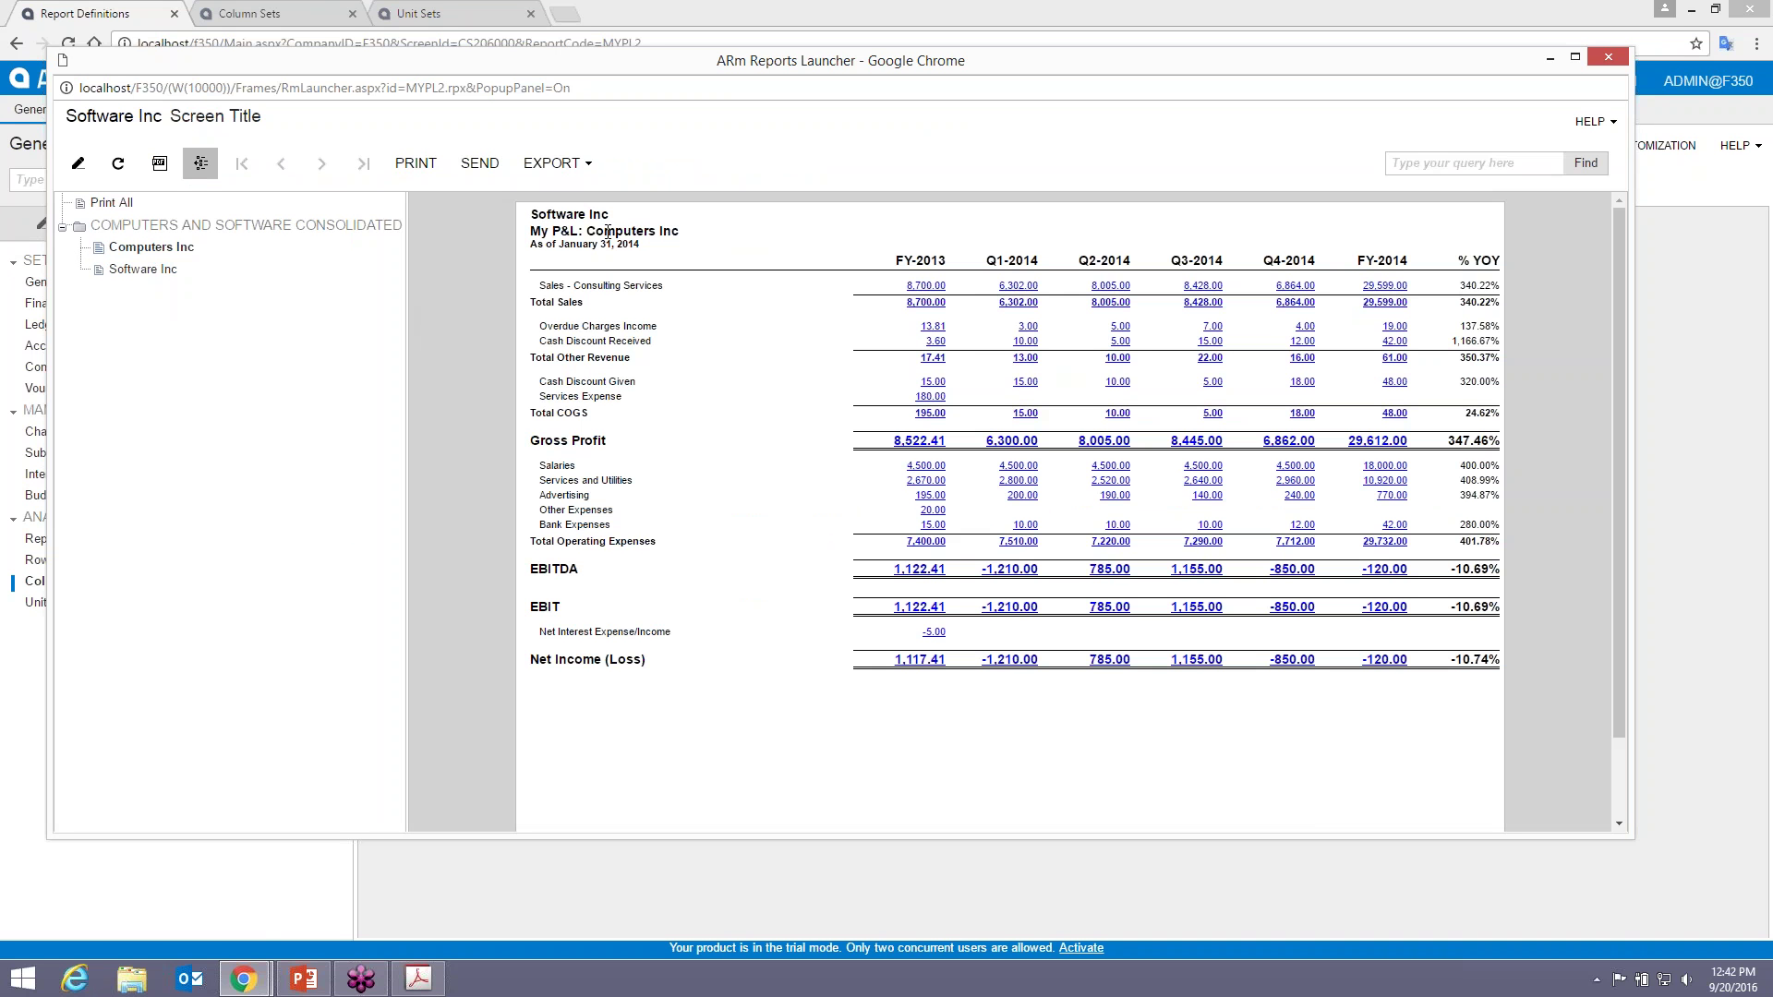
left_click_drag(587, 230, 679, 231)
left_click(169, 235)
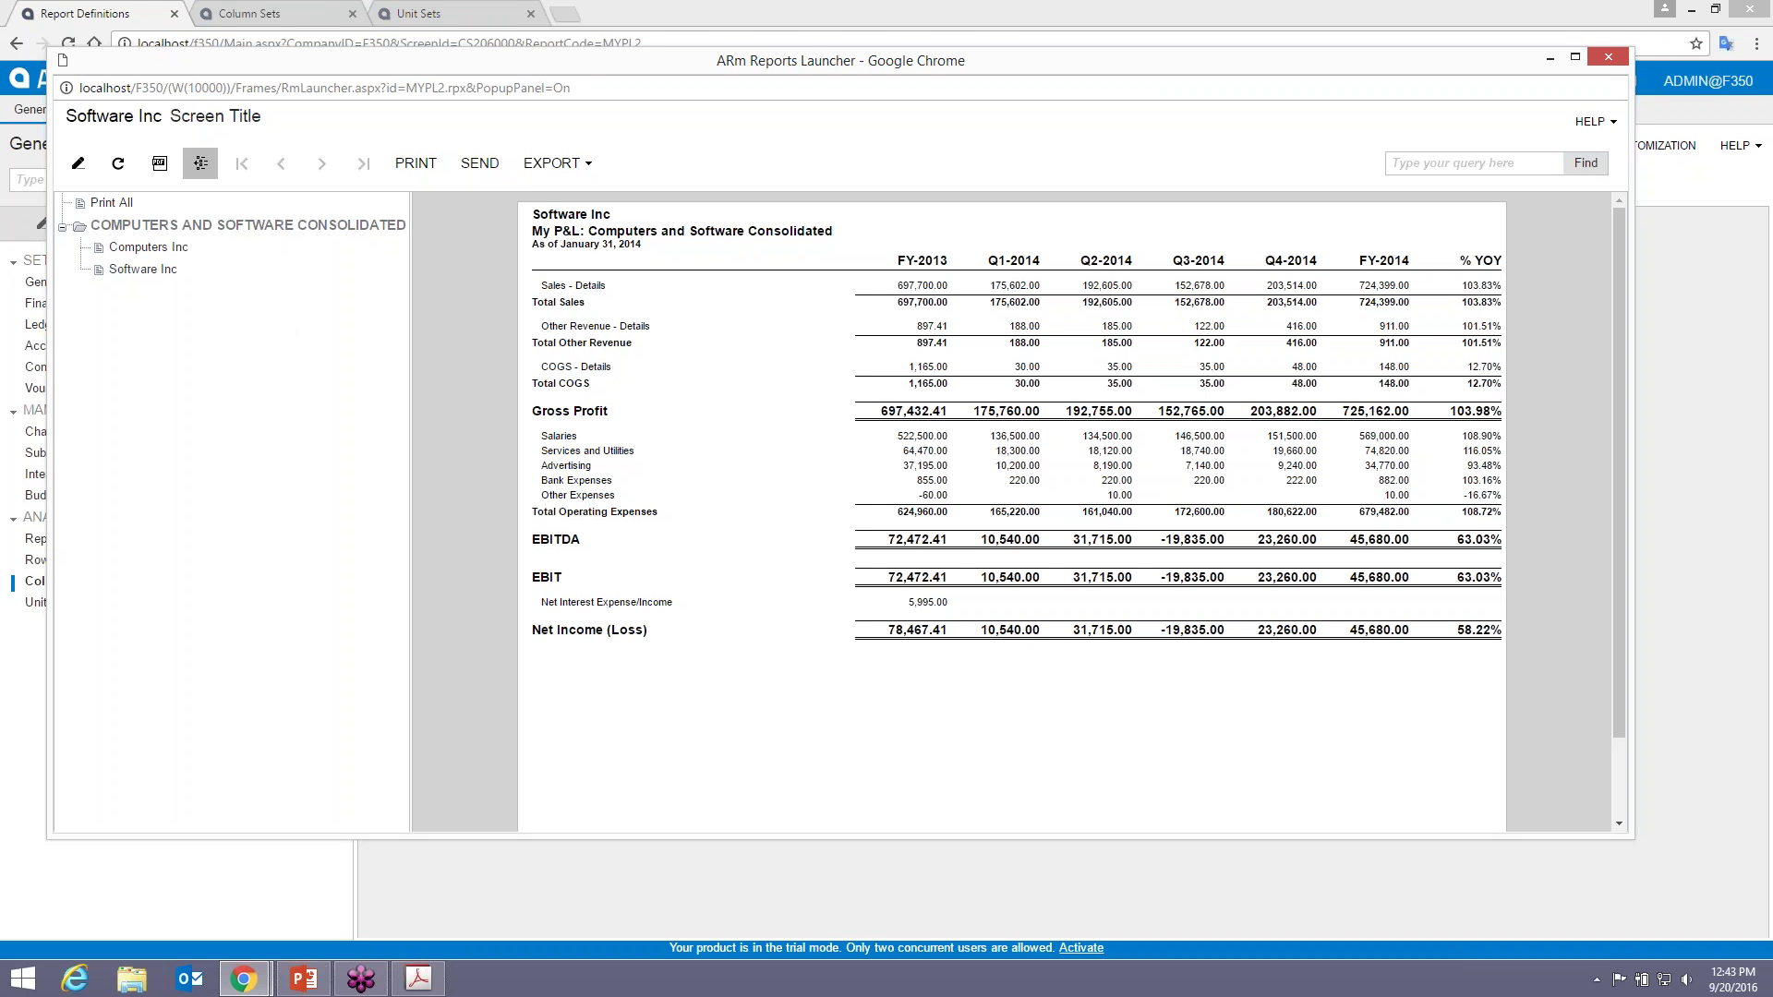
left_click(1609, 61)
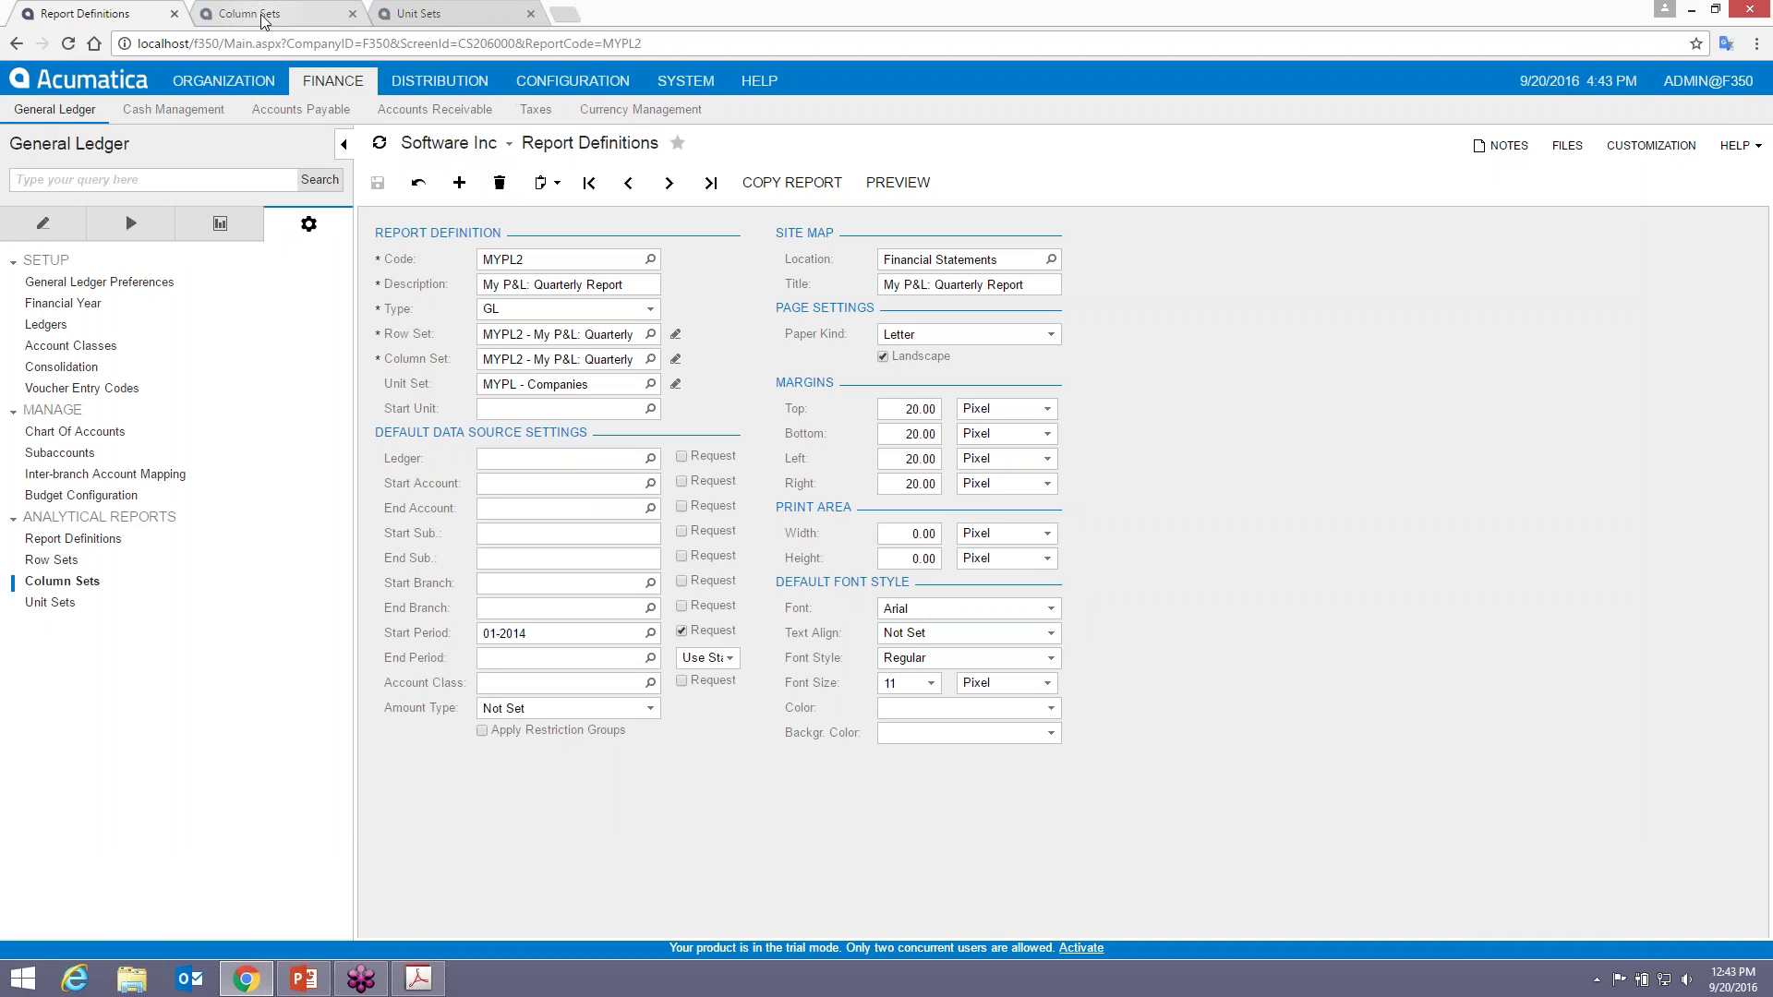
- Check MYPL's printing groups (U1 in group 1, U2 and U3 in group 2), then reopen the MYPL2 column set
left_click(406, 13)
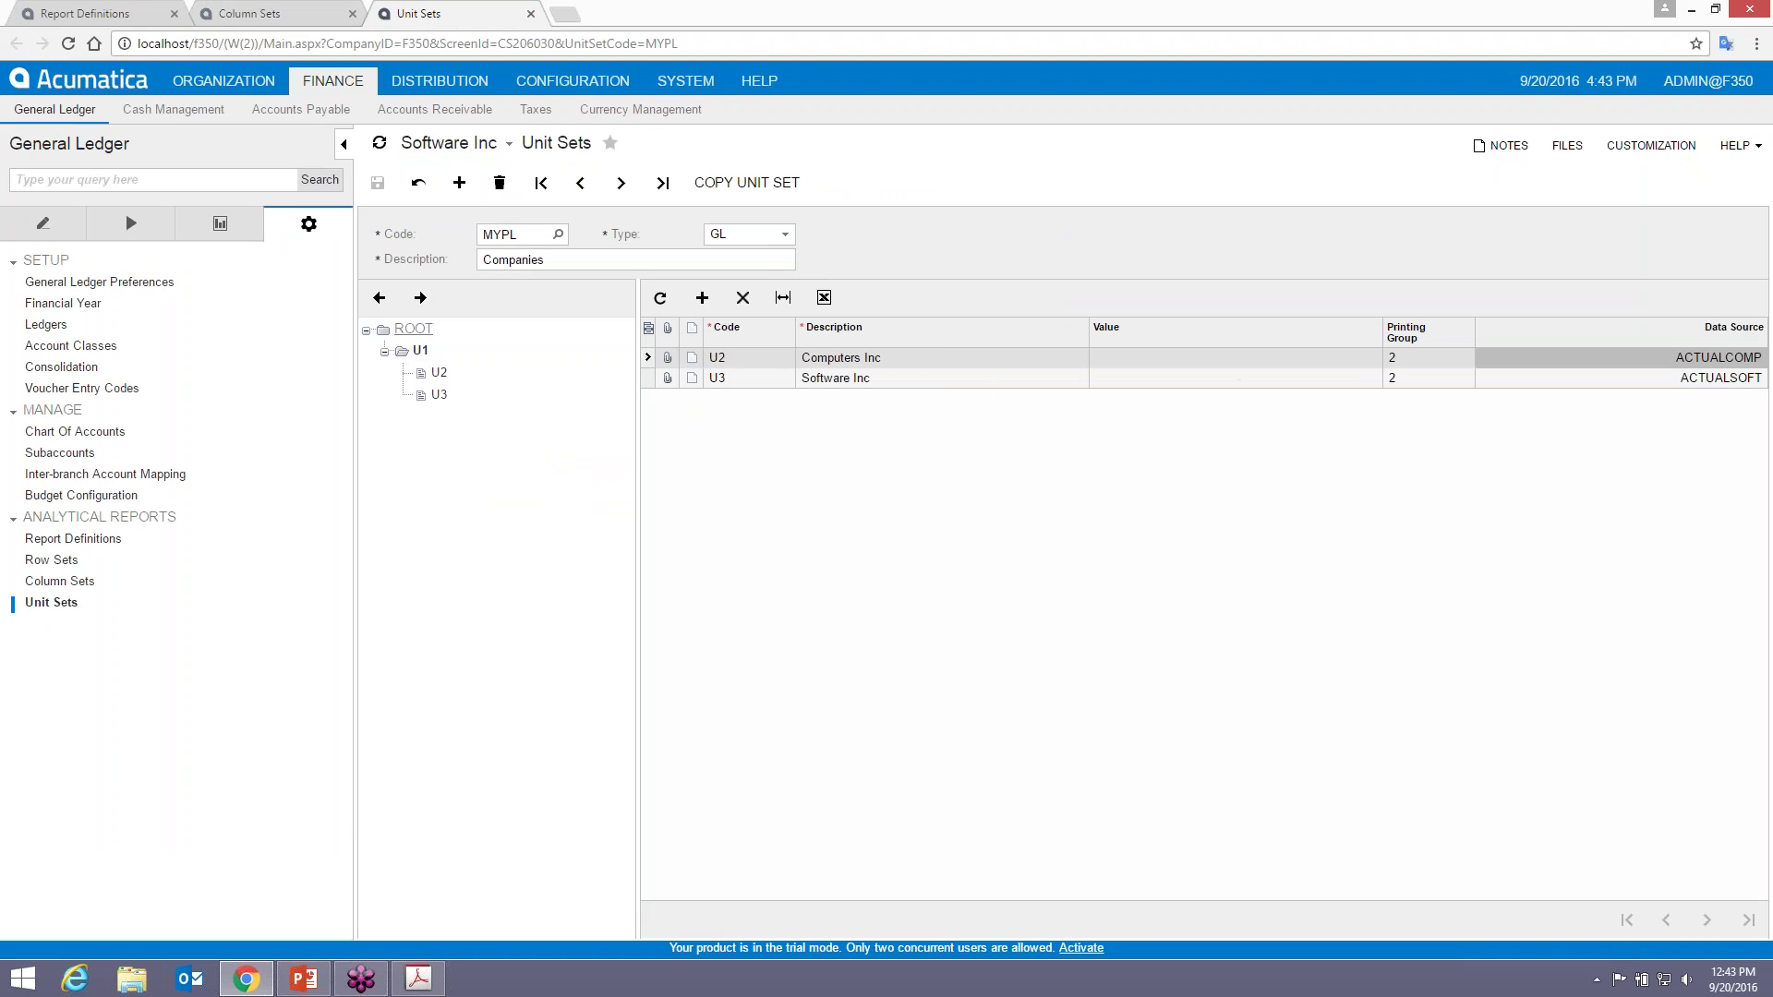
left_click(413, 329)
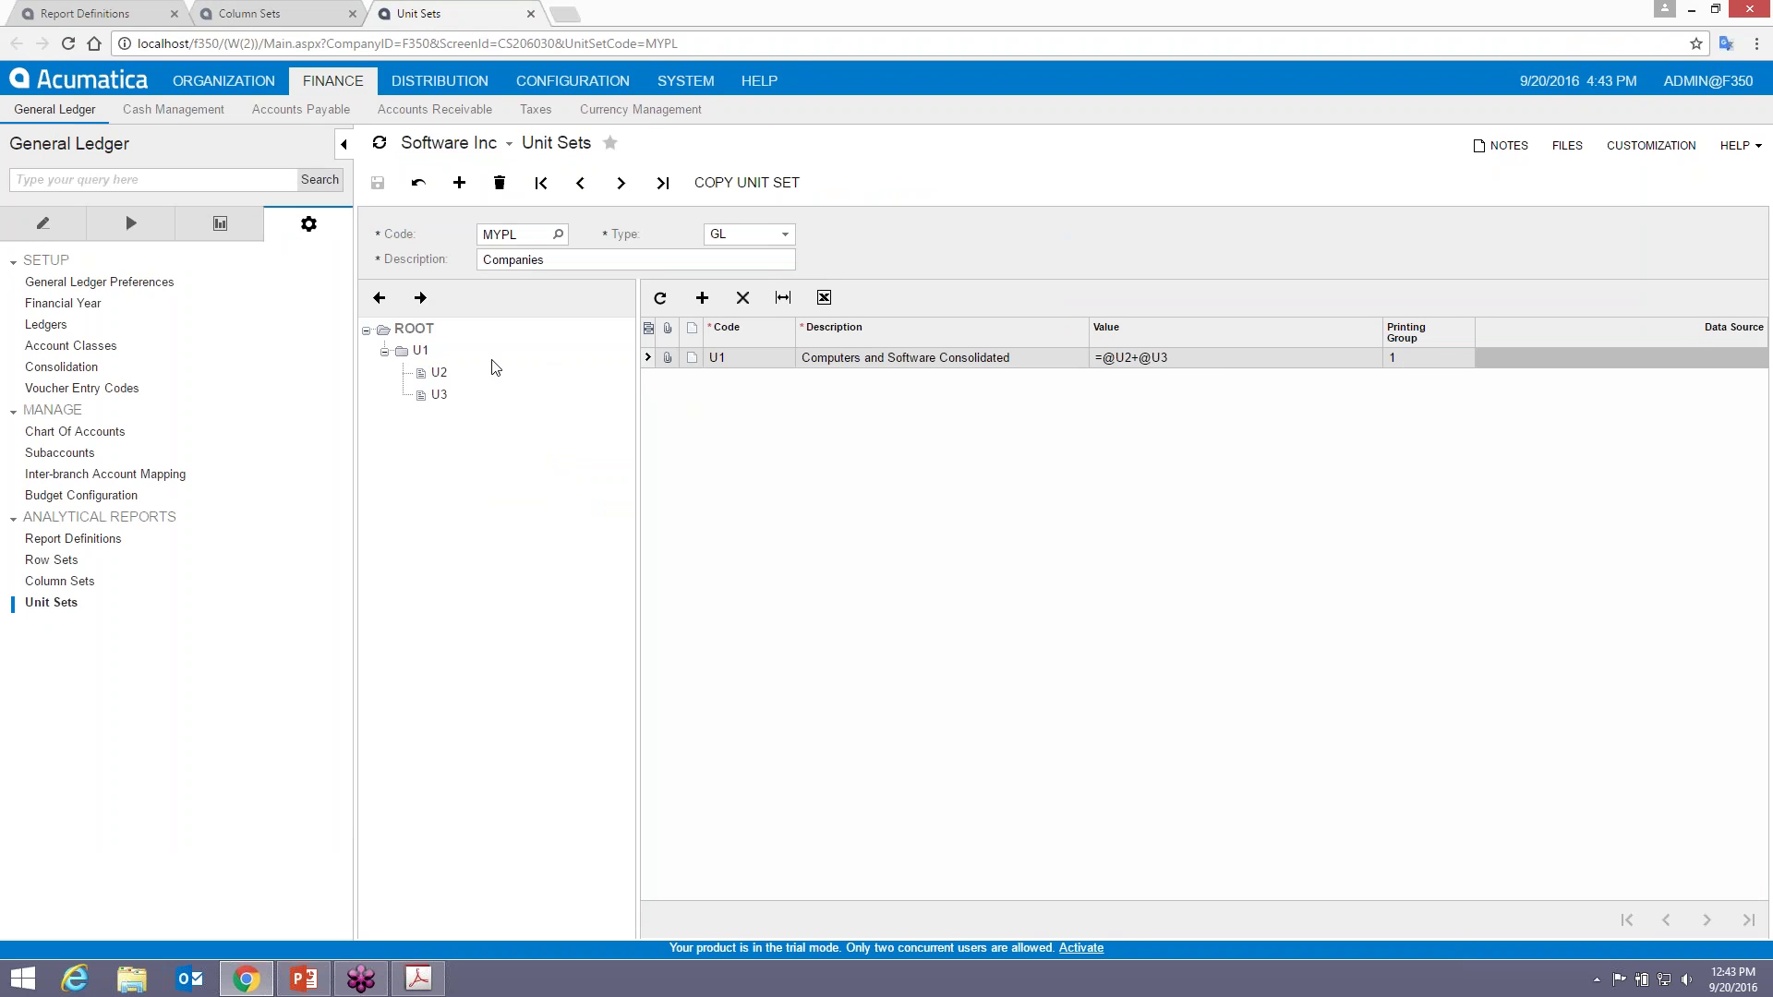
left_click(406, 351)
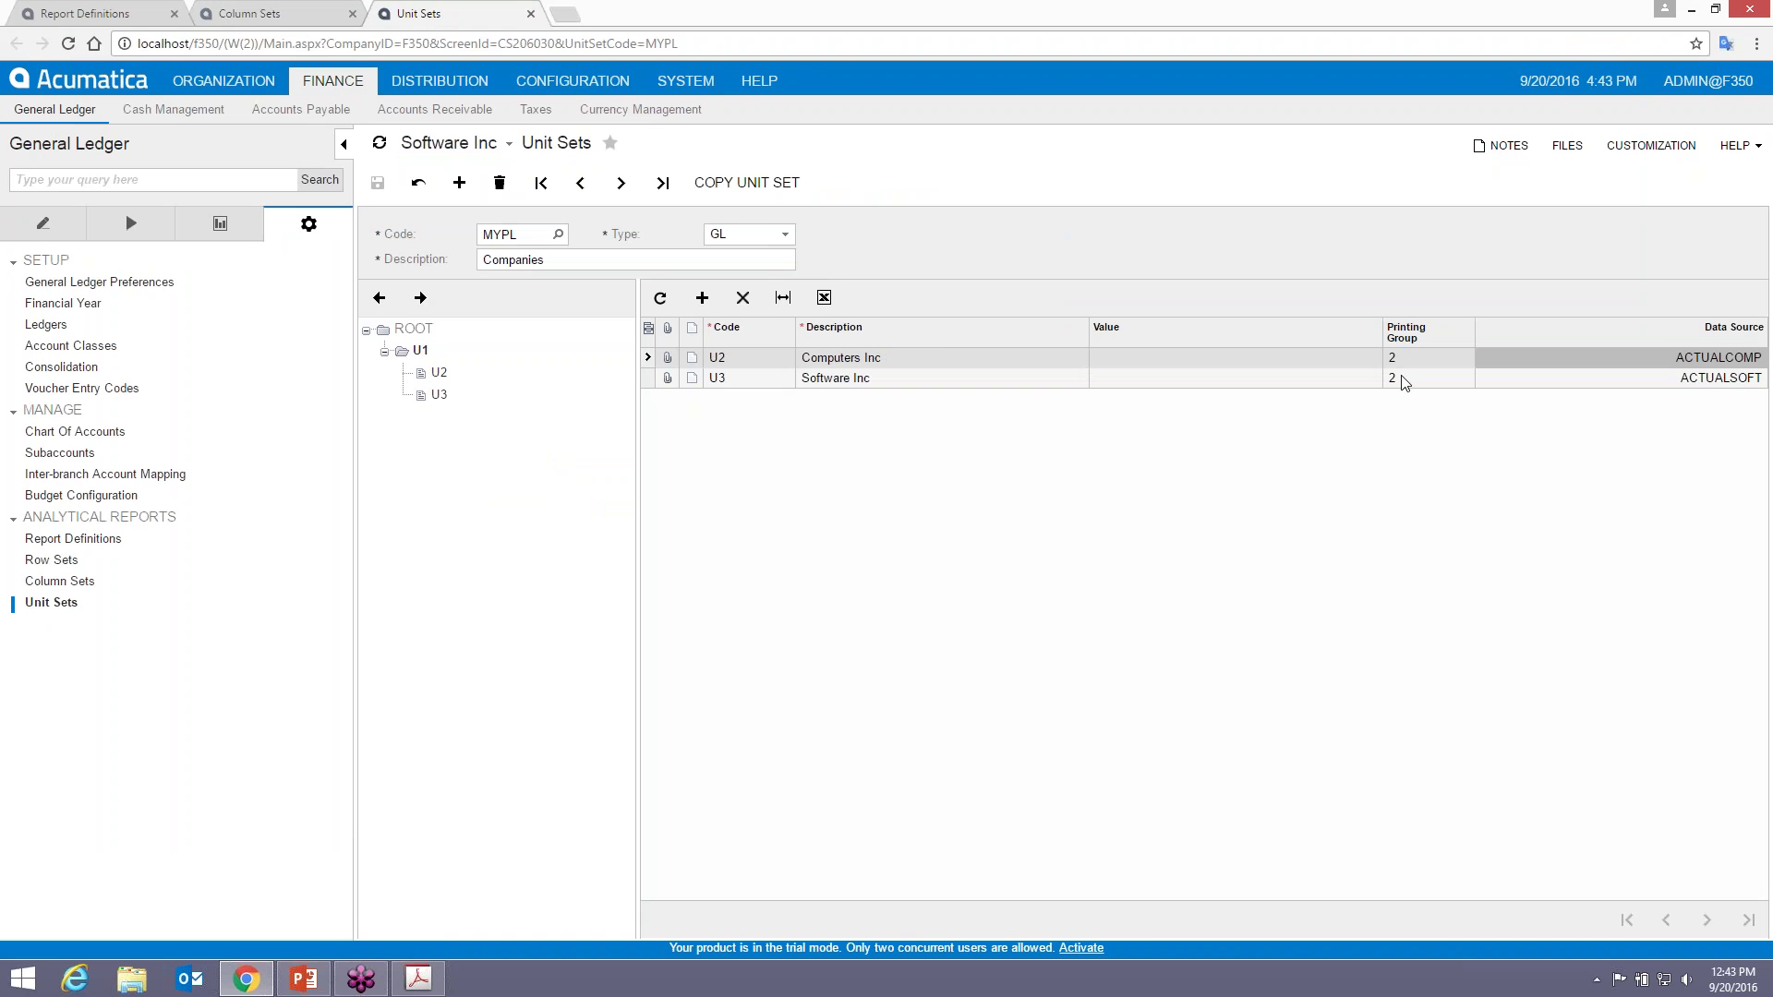
left_click(272, 22)
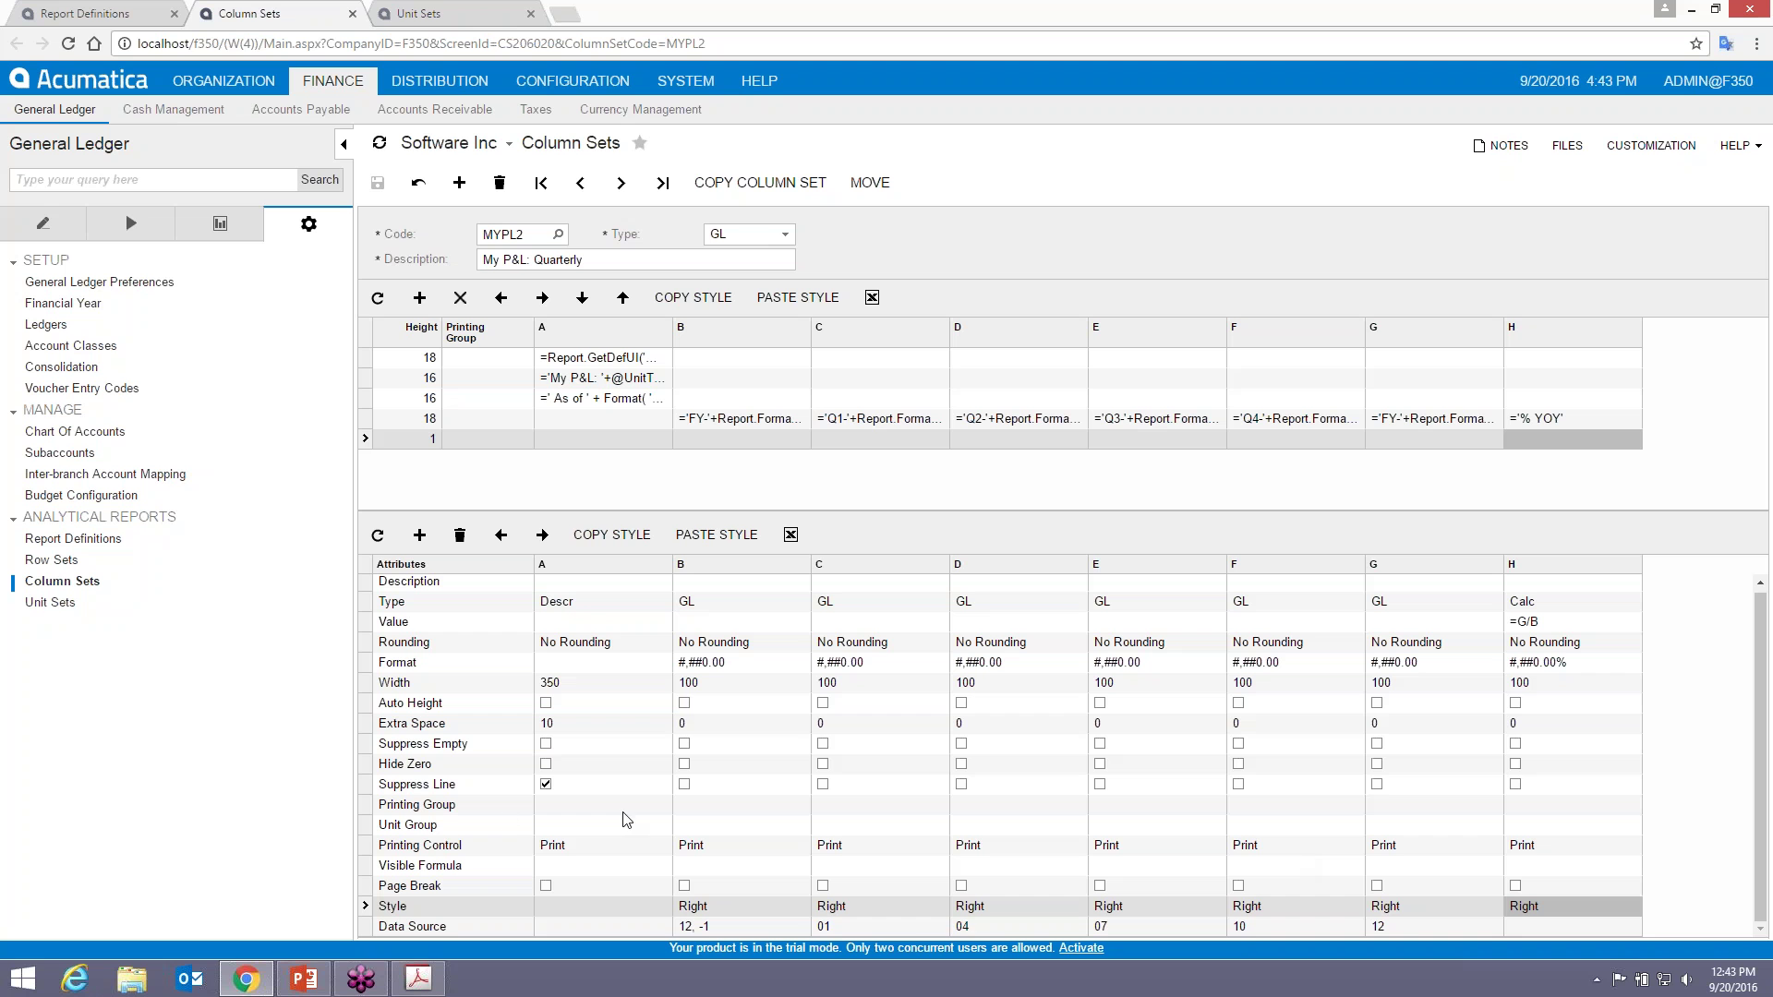
- Set Unit Group 1 for column H and 2 for columns C–F, save, and return to the report definition
left_click(1544, 828)
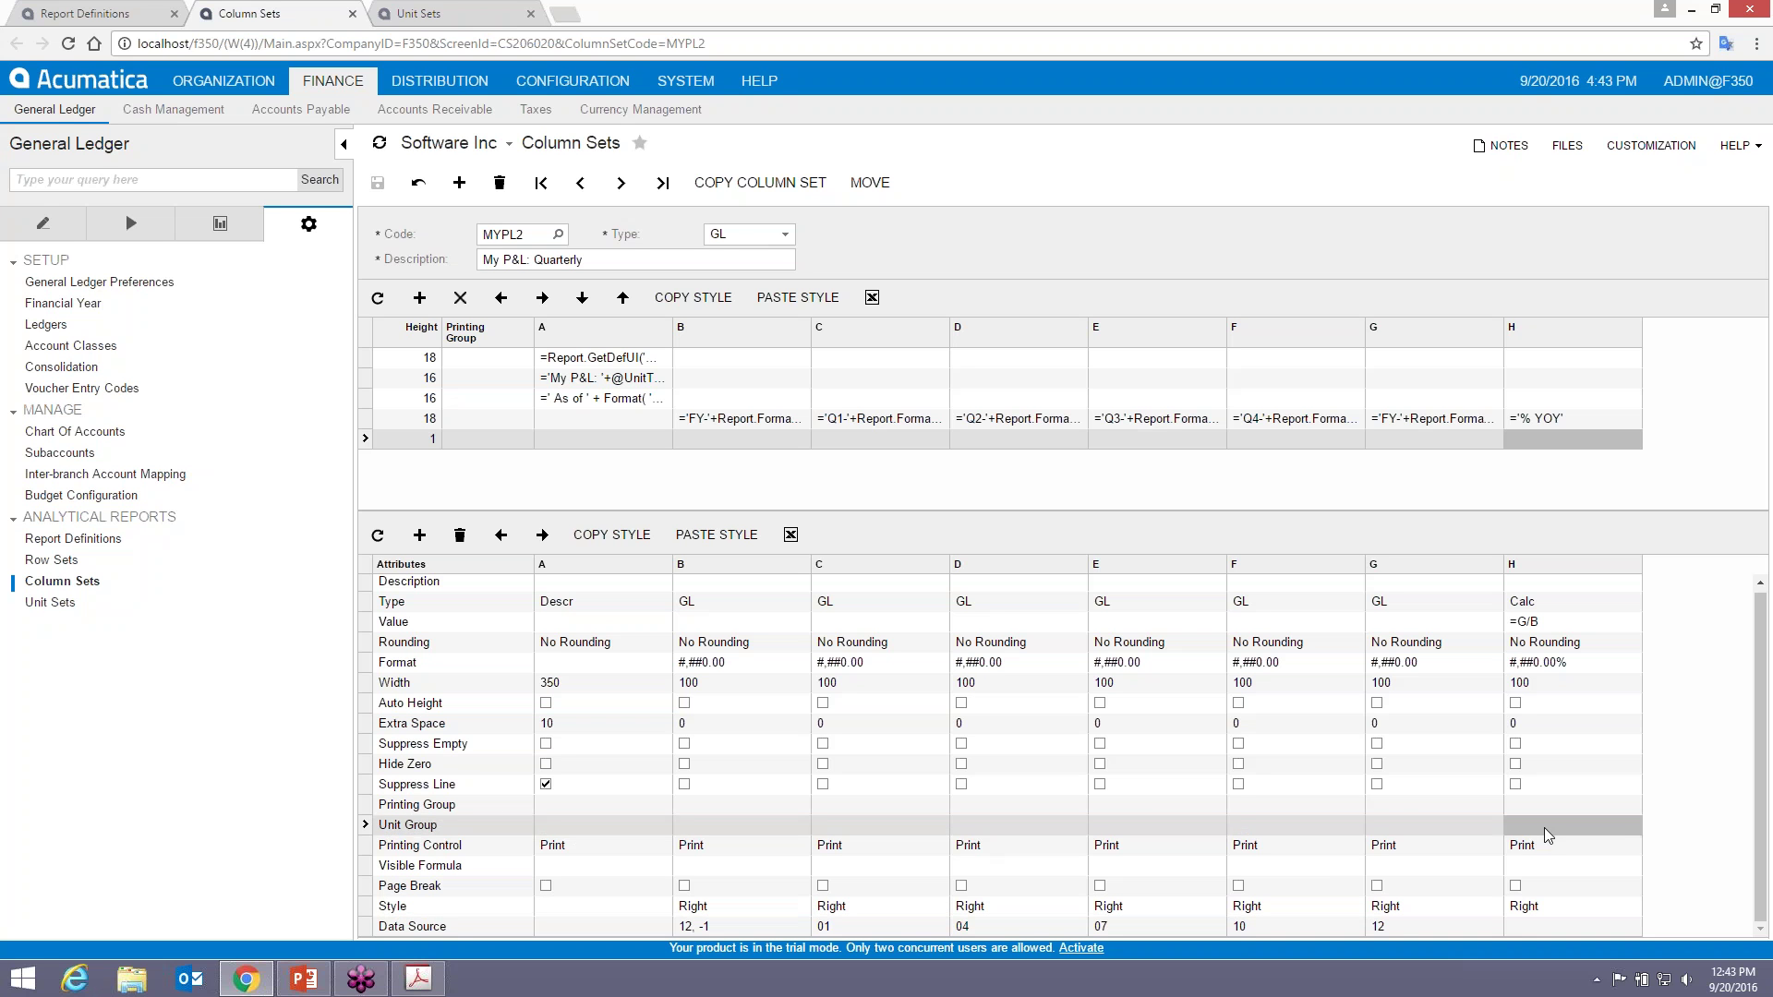
type("1")
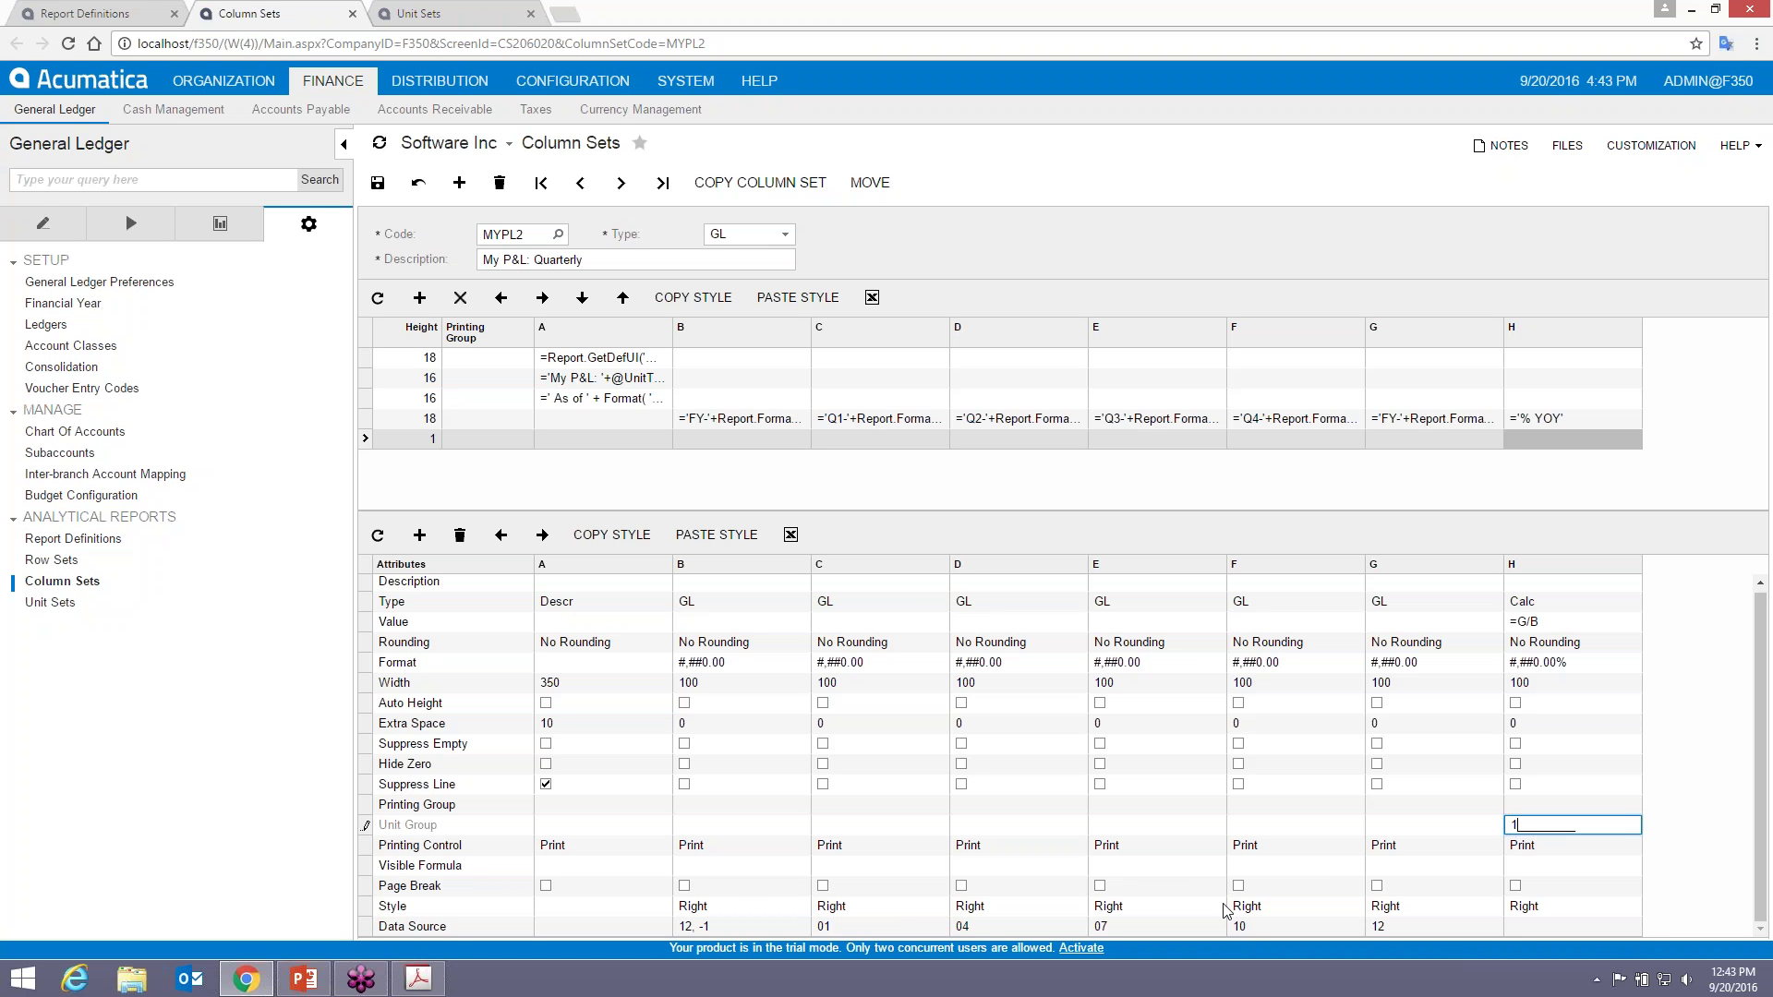
left_click(877, 824)
type("2")
key("Tab")
type("2")
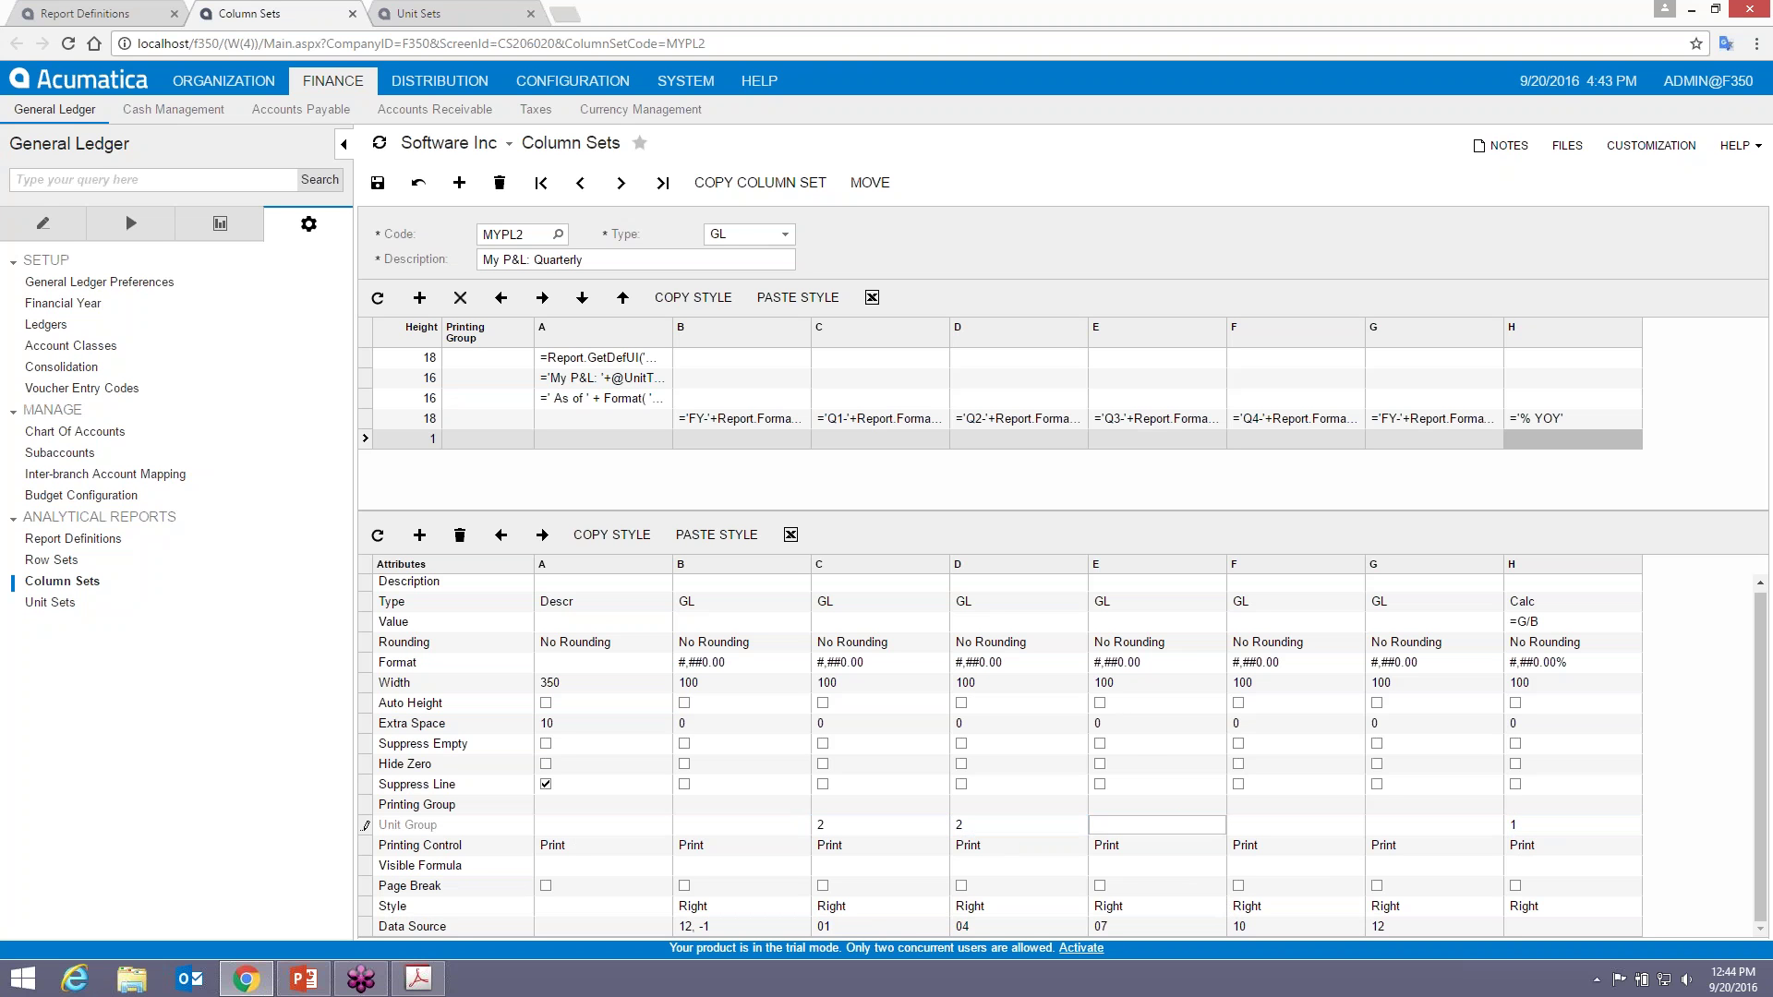
key("Tab")
type("2")
key("Tab")
type("2")
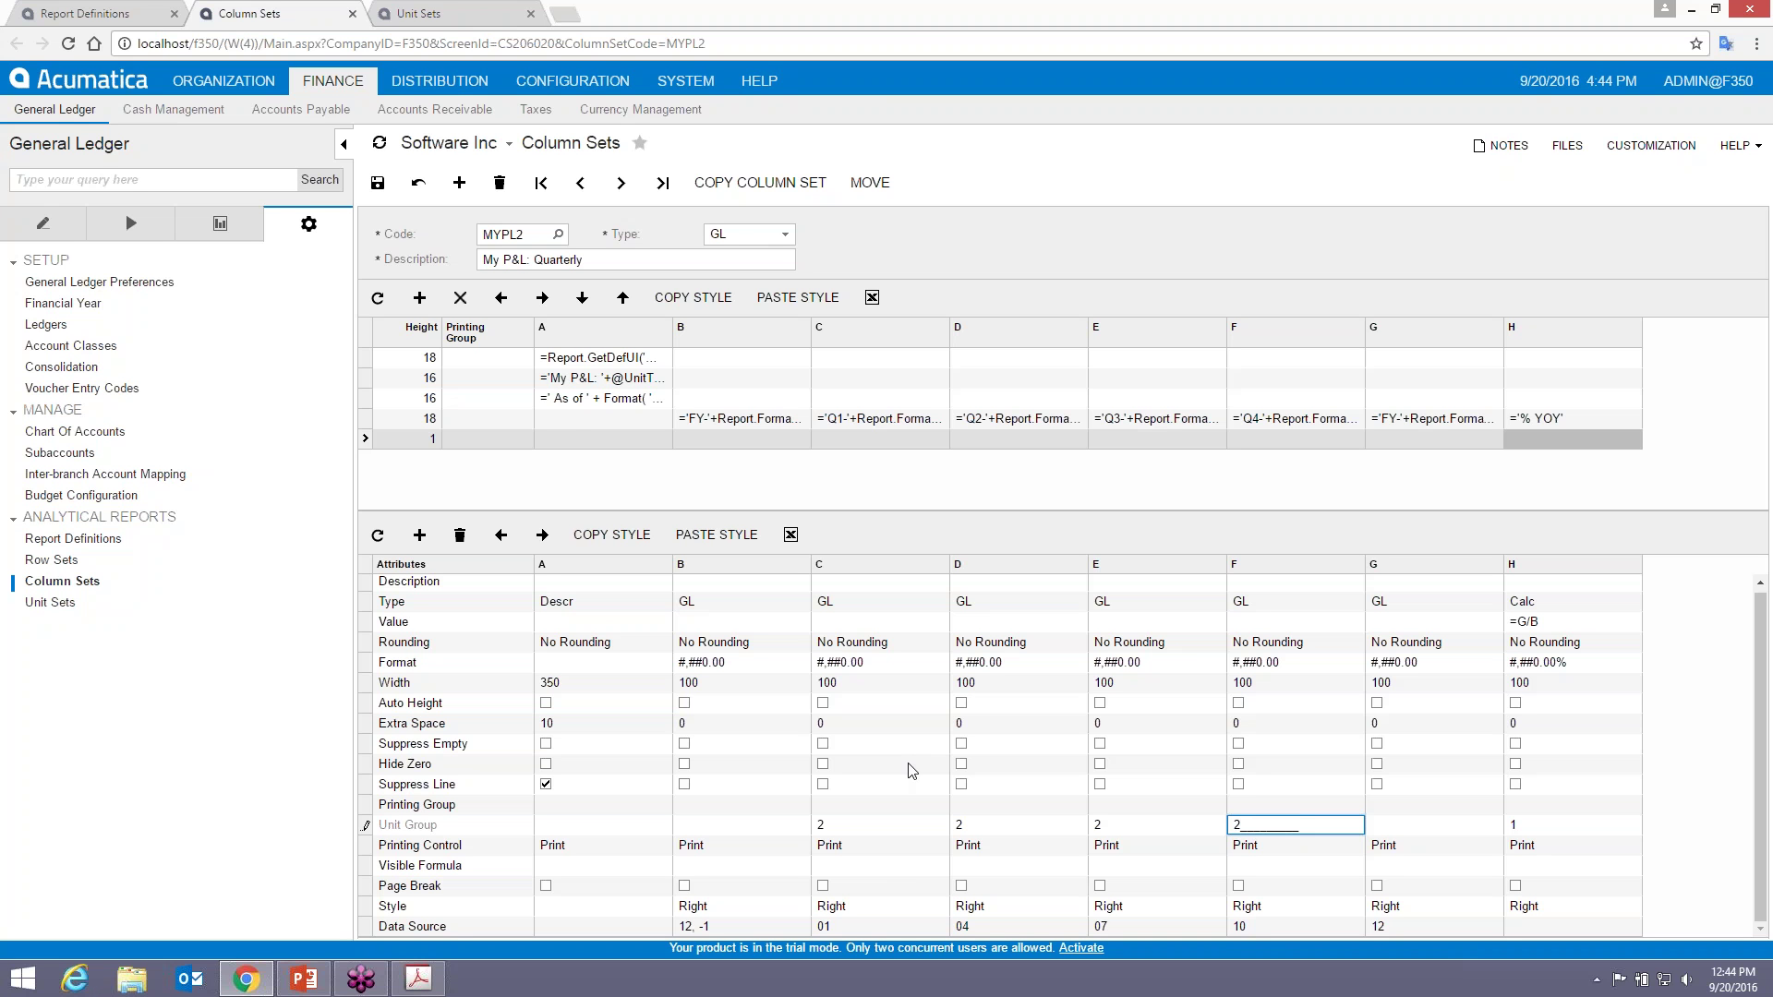
key("ctrl+s")
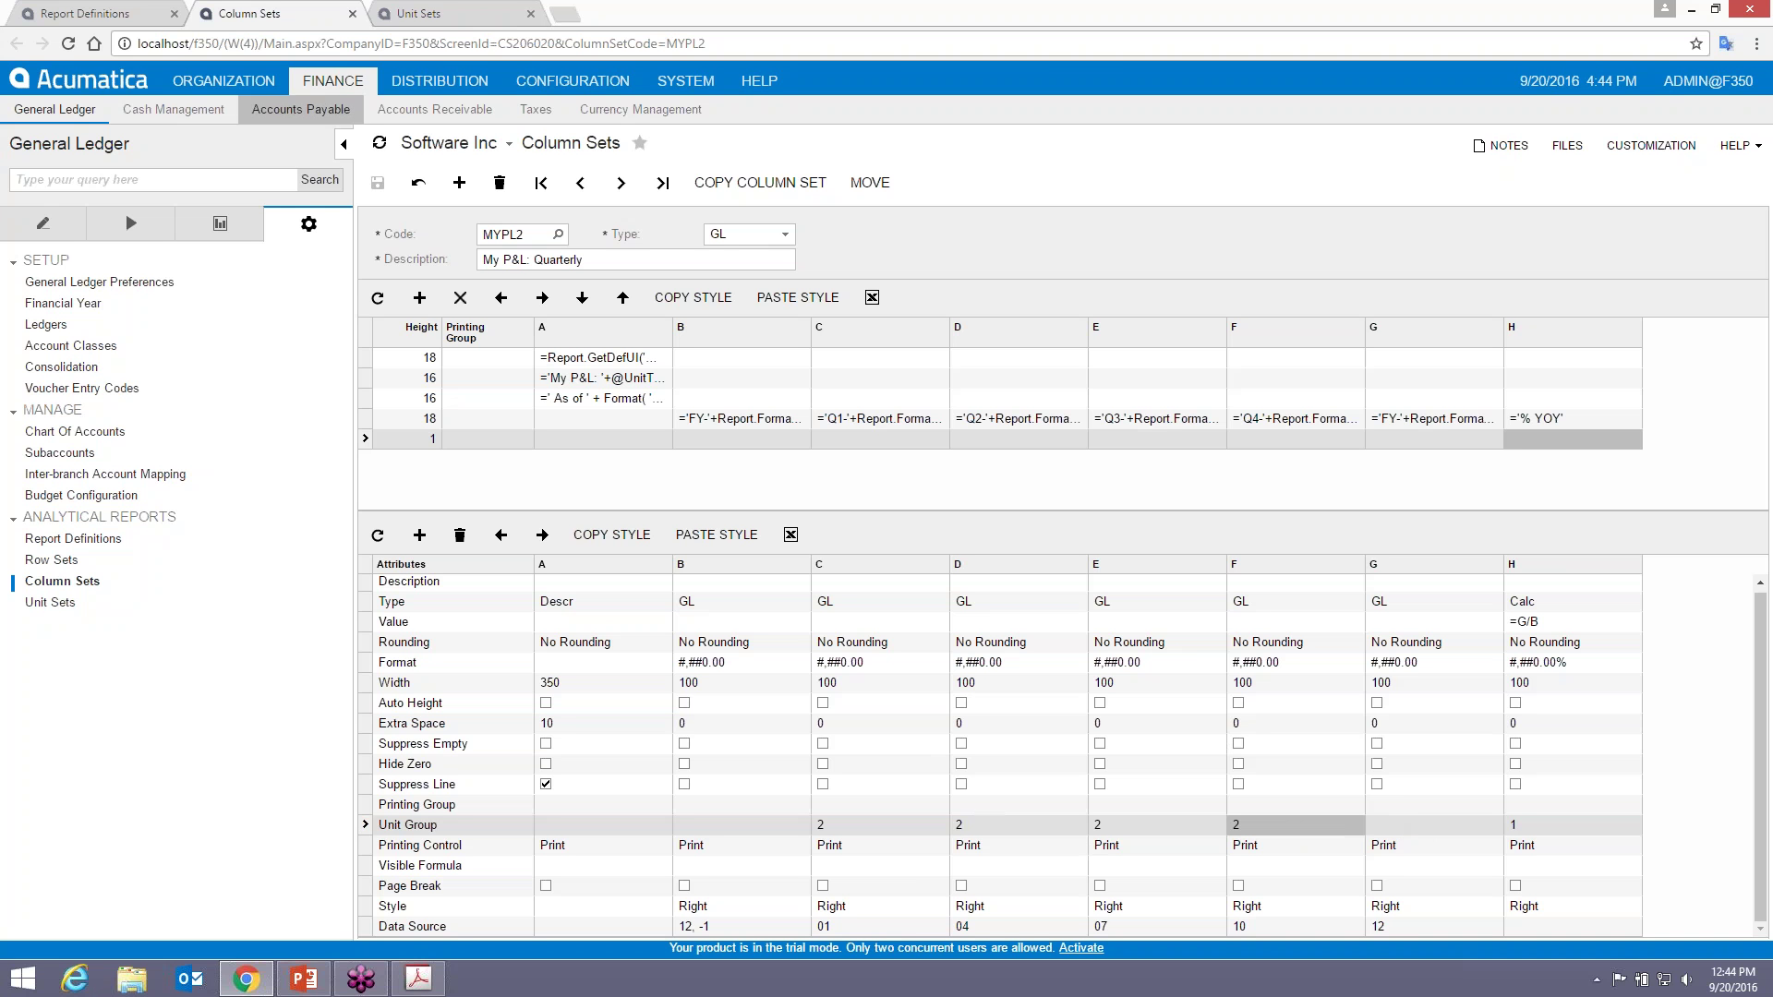
left_click(57, 16)
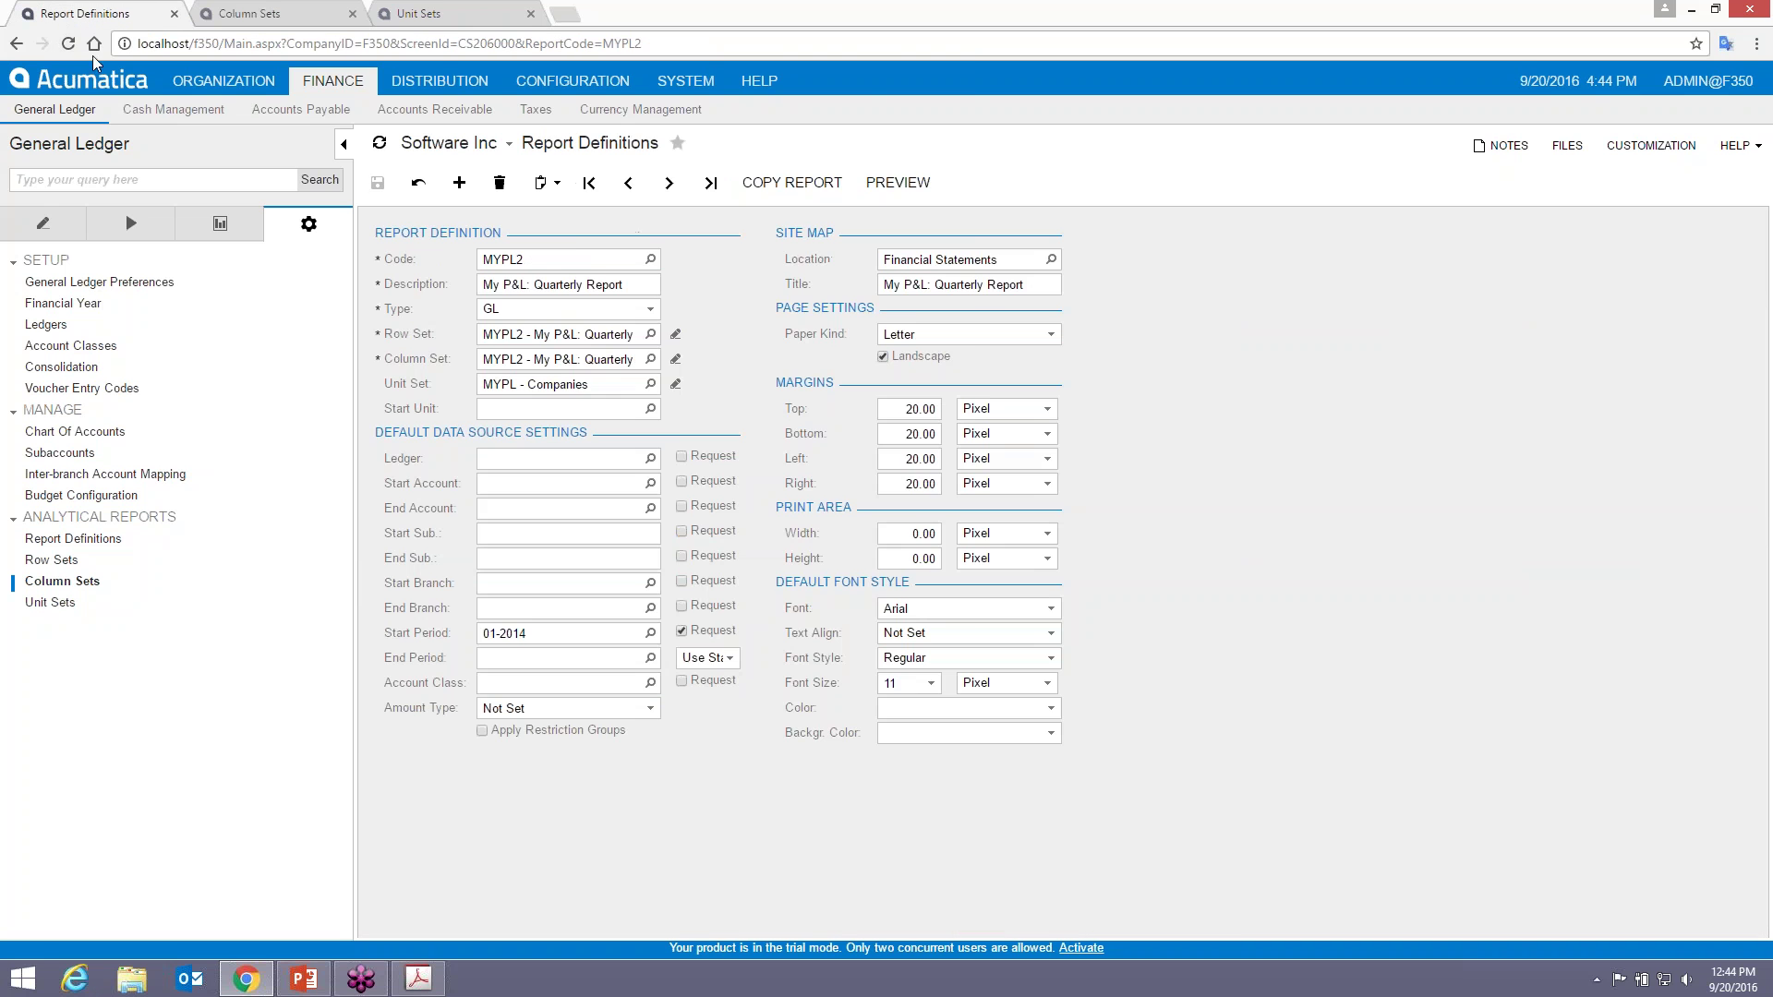
- Preview and run MYPL2, then view it for Computers Inc and Software Inc from the units tree
left_click(896, 184)
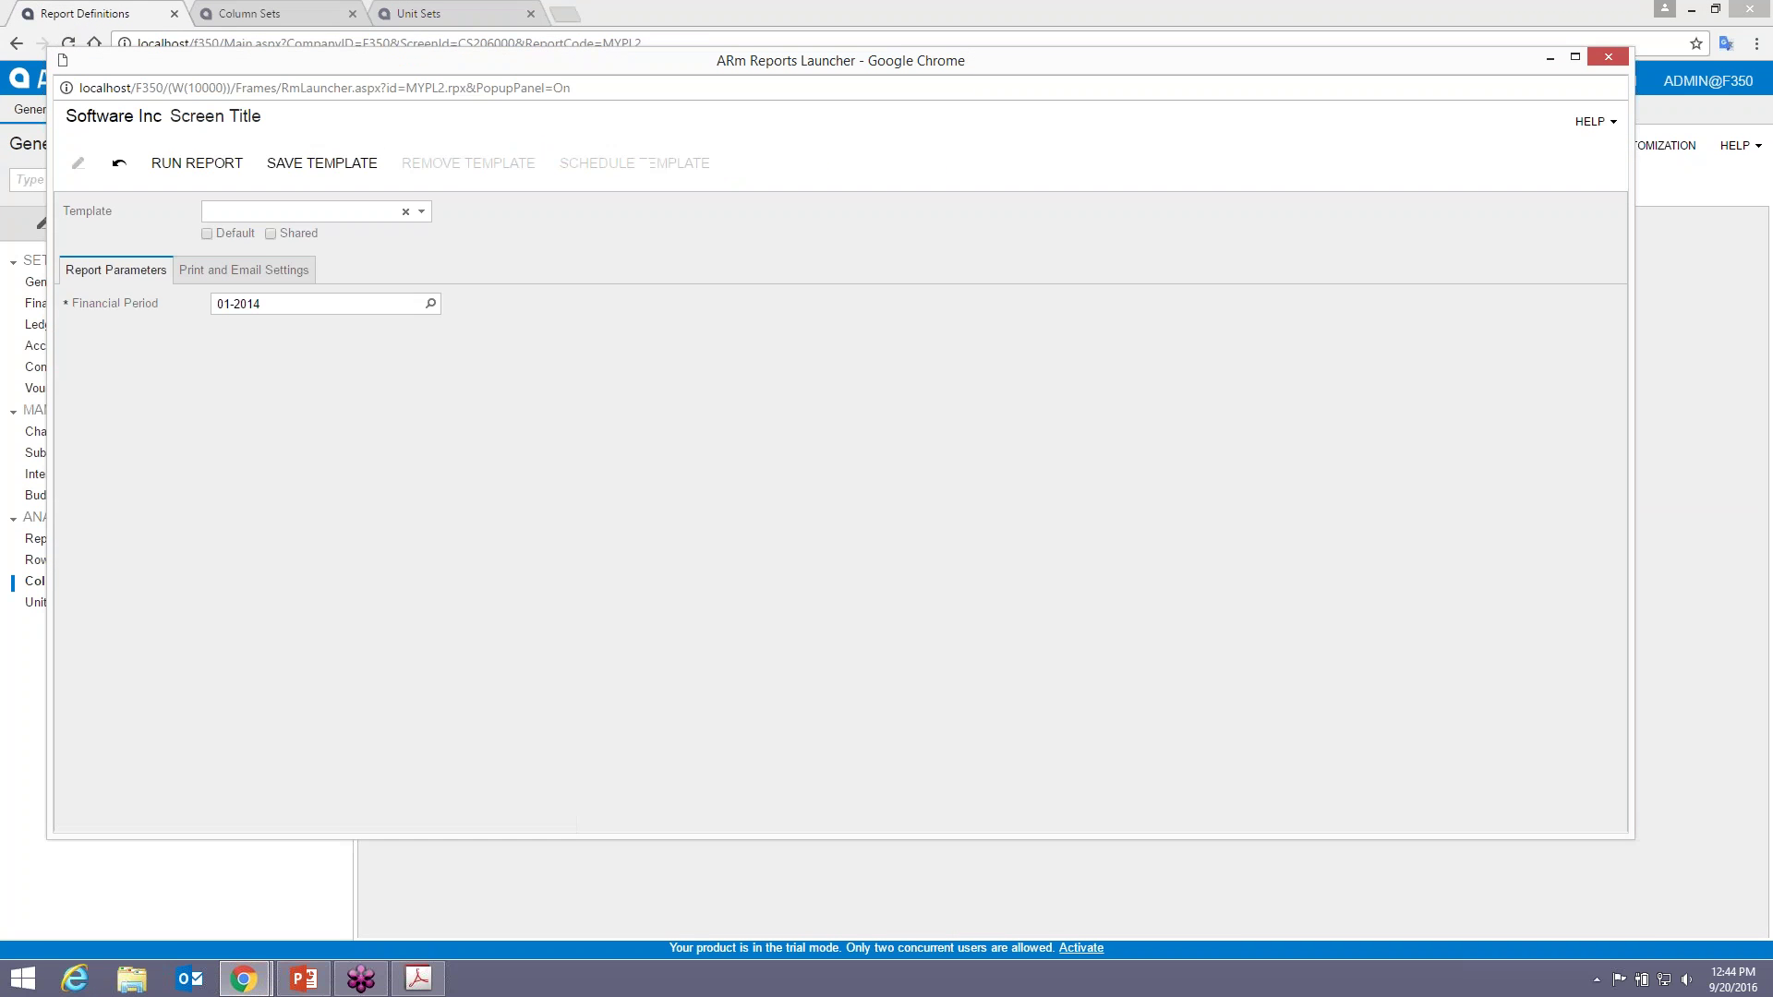
left_click(197, 163)
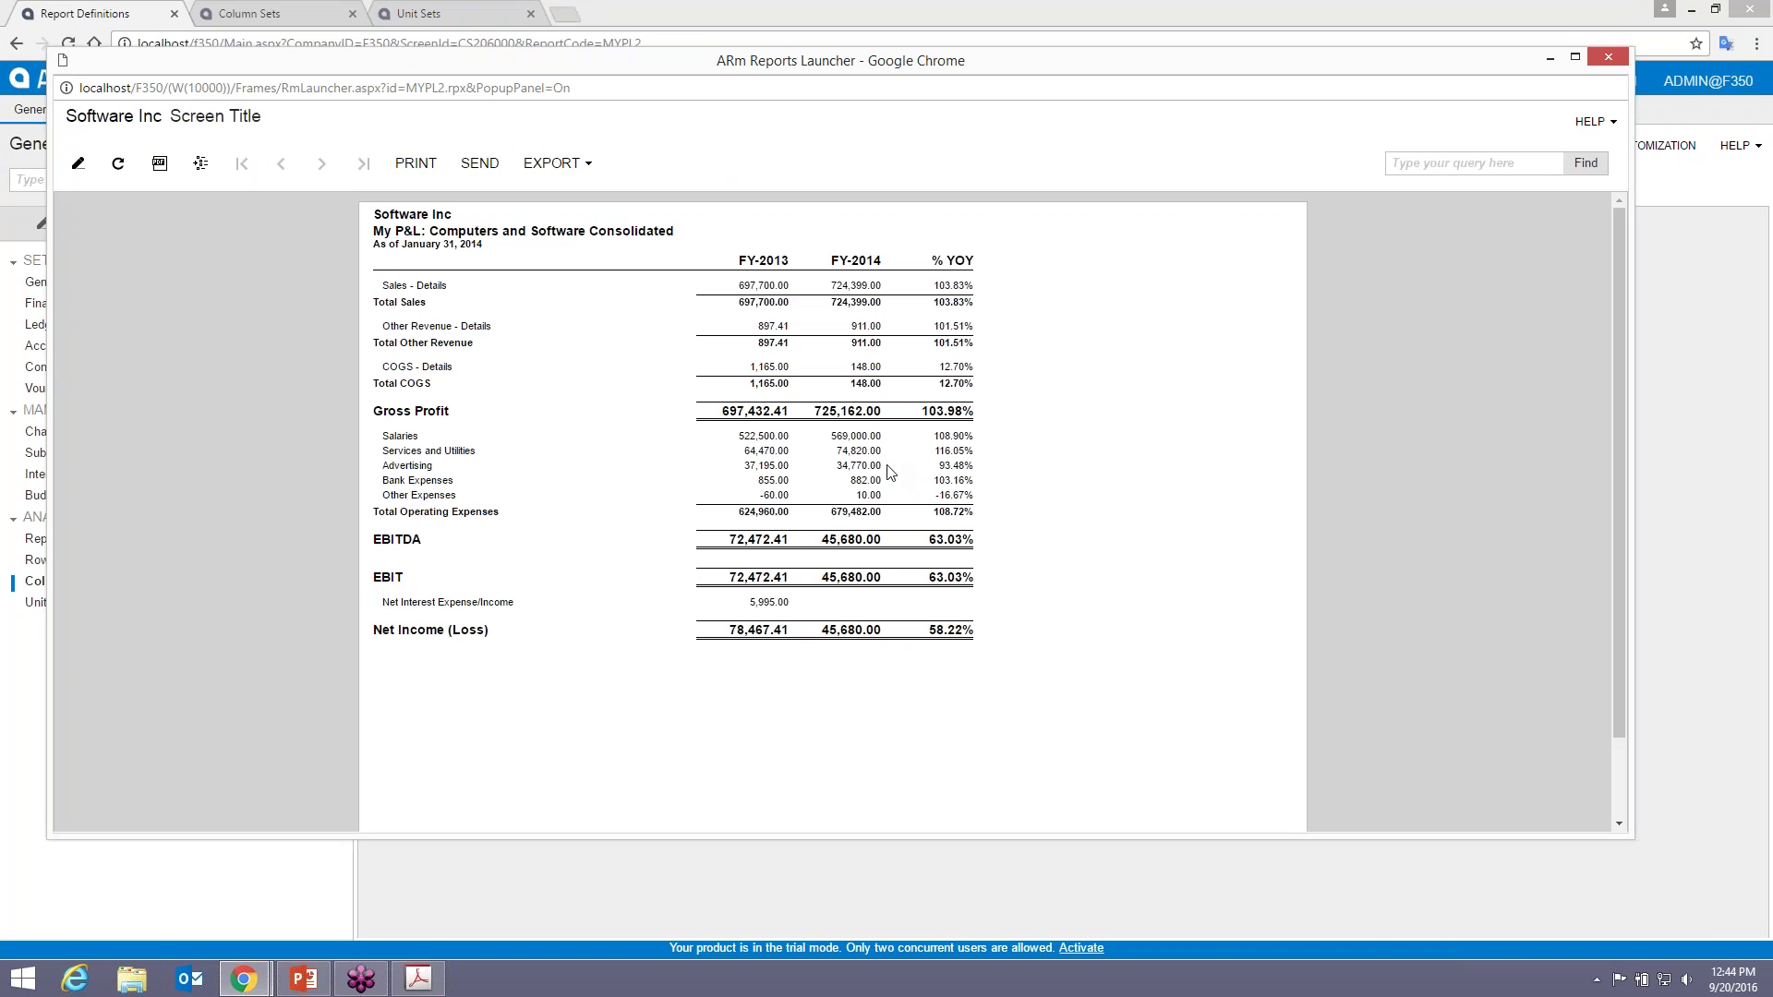
left_click(198, 173)
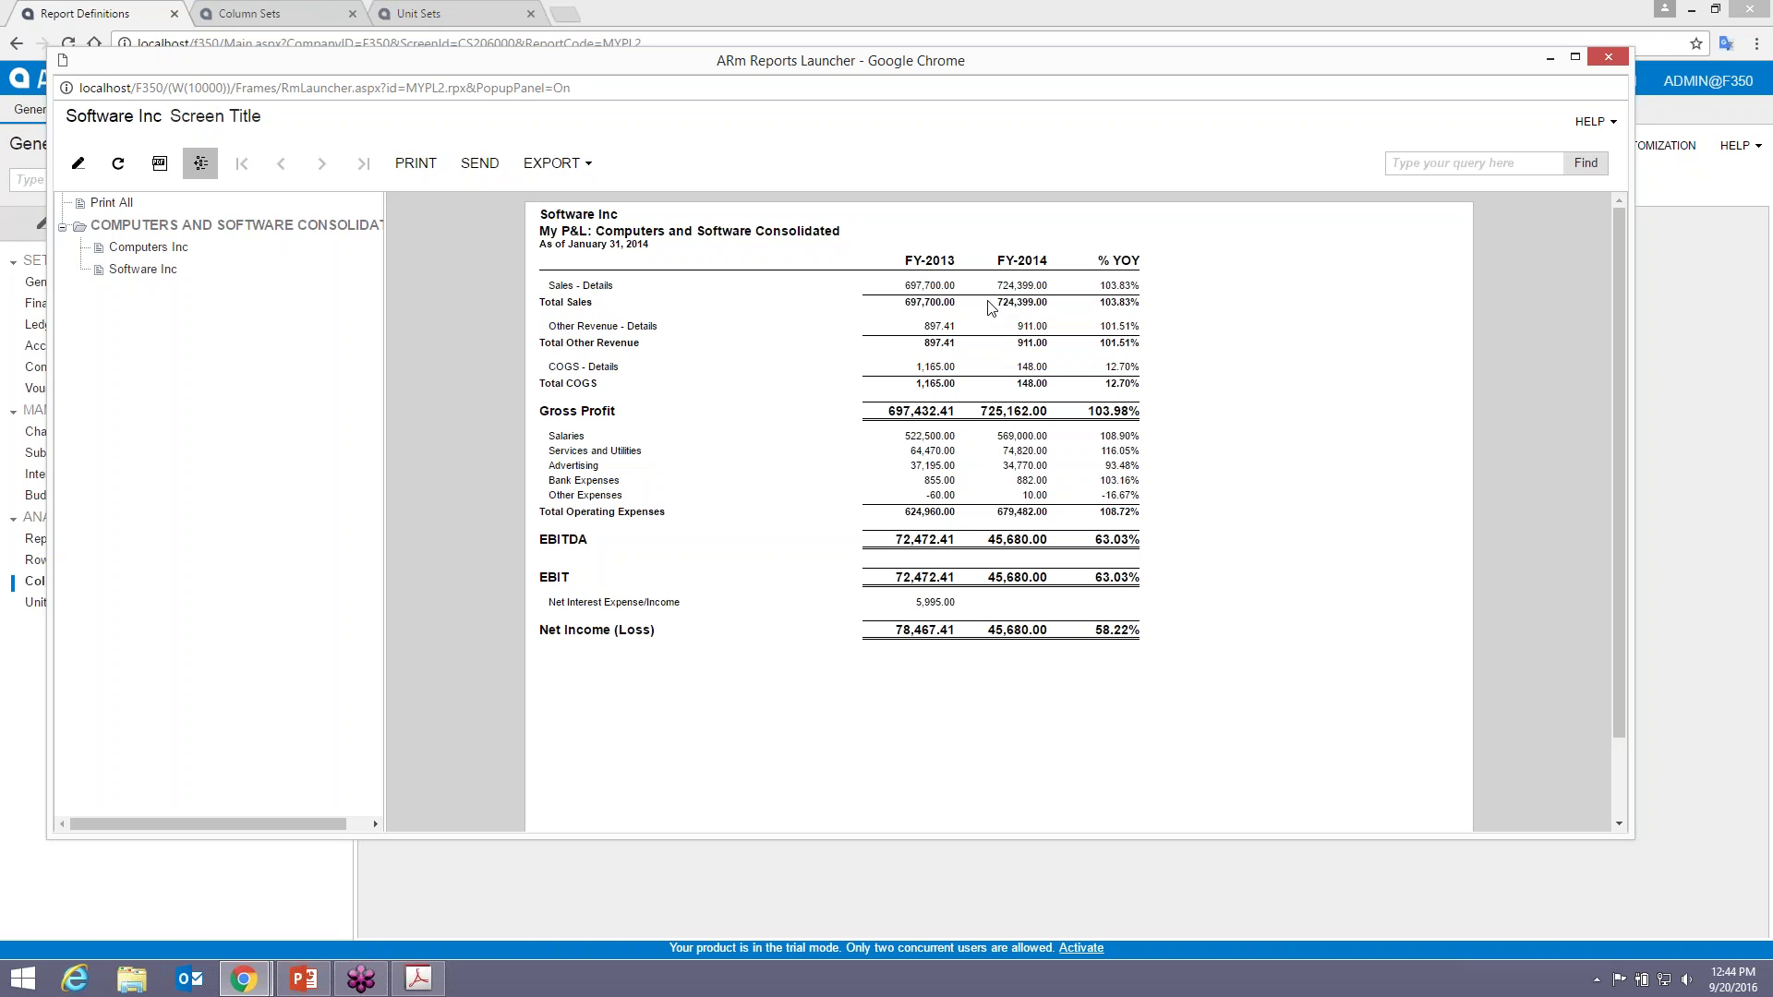
left_click(139, 247)
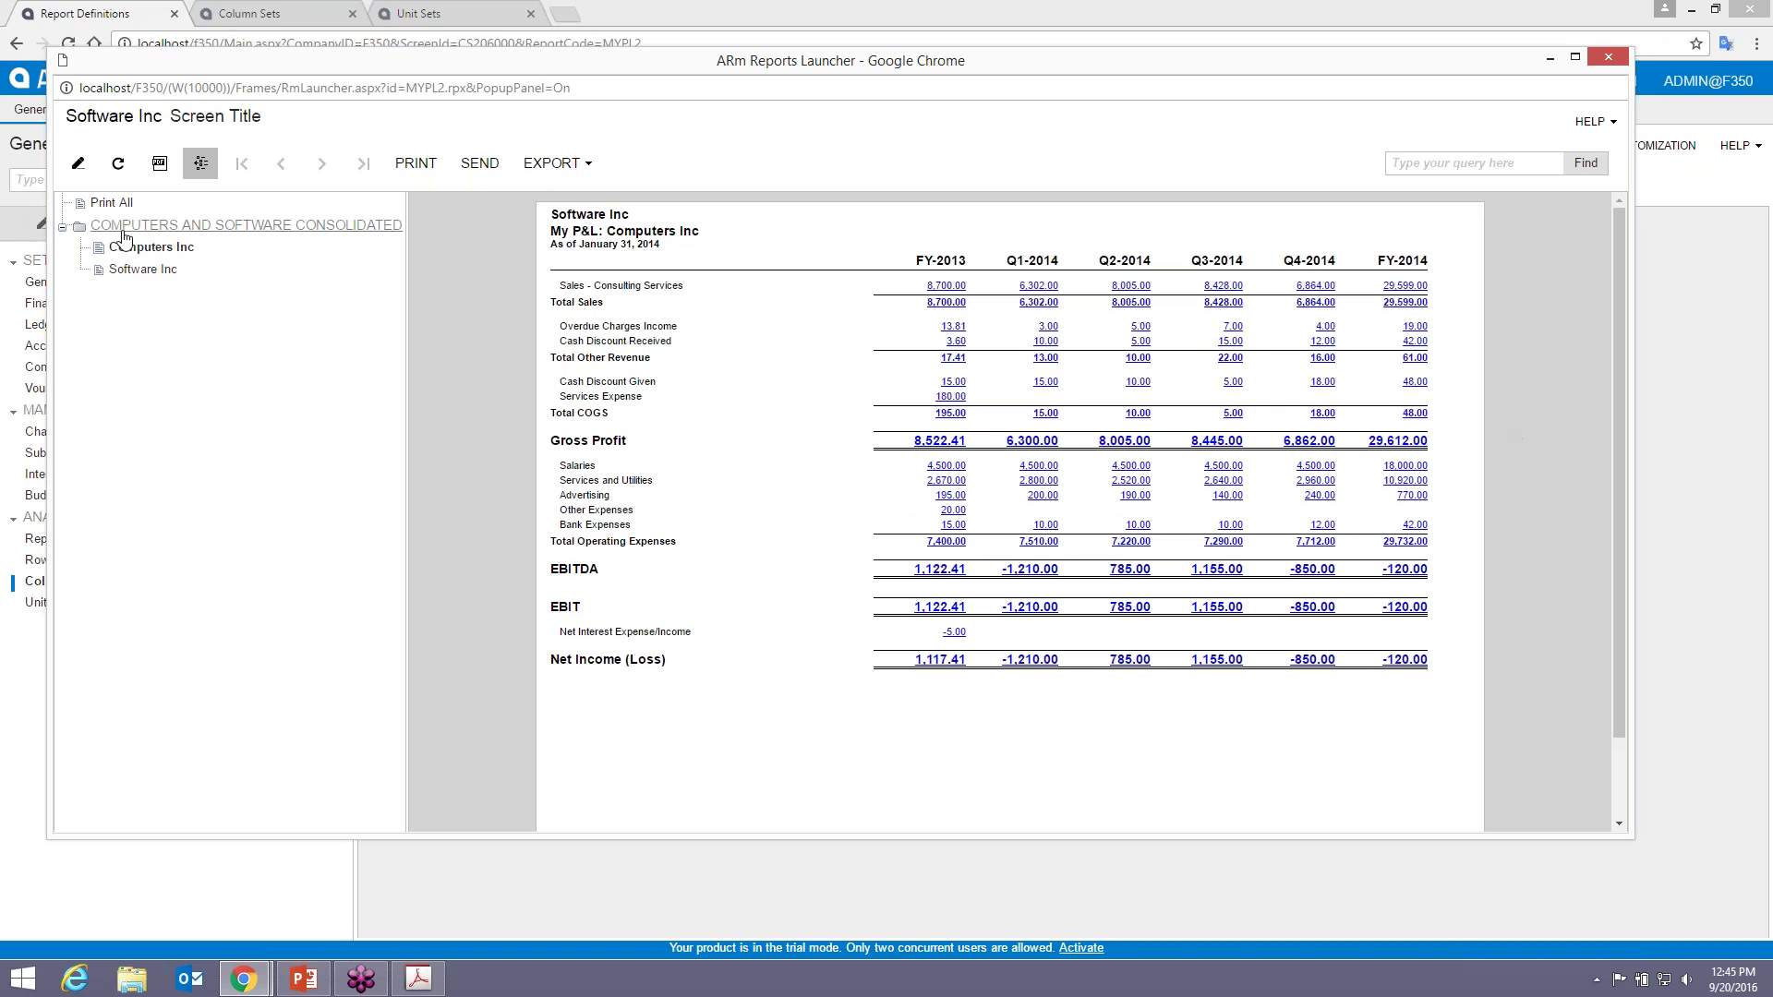
left_click(143, 269)
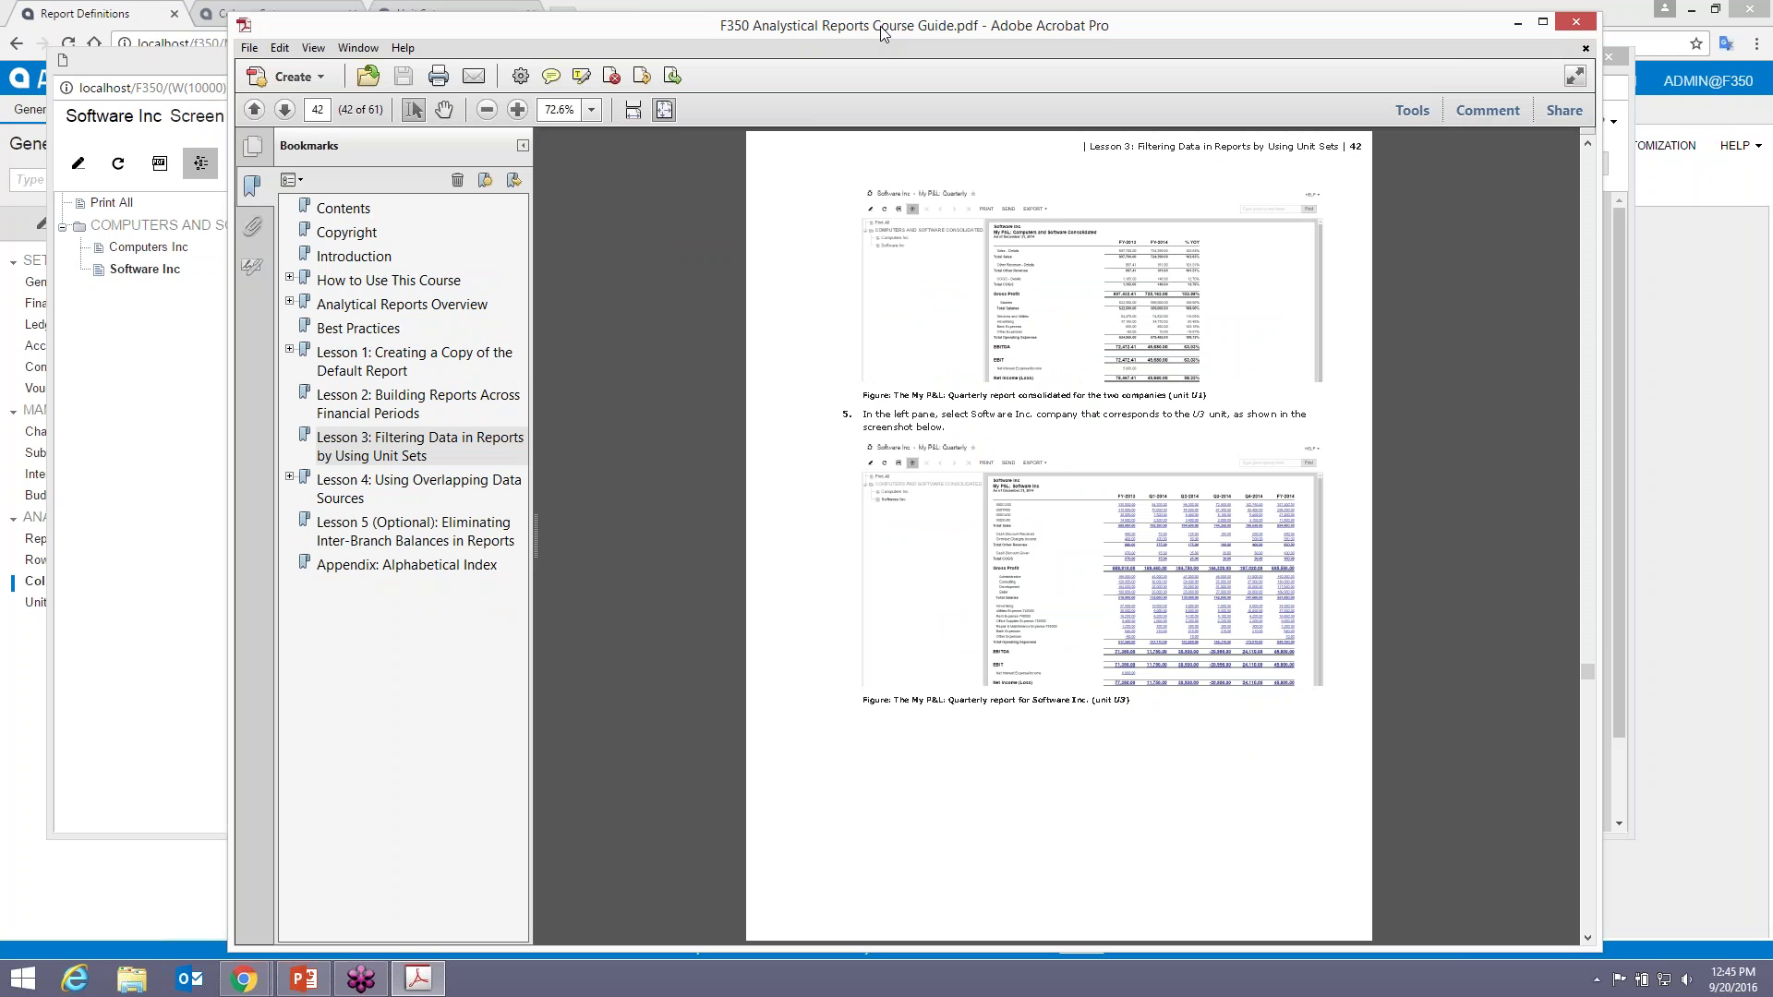
- Reposition the course guide window and zoom page 42 to 120%
left_click_drag(881, 34, 814, 69)
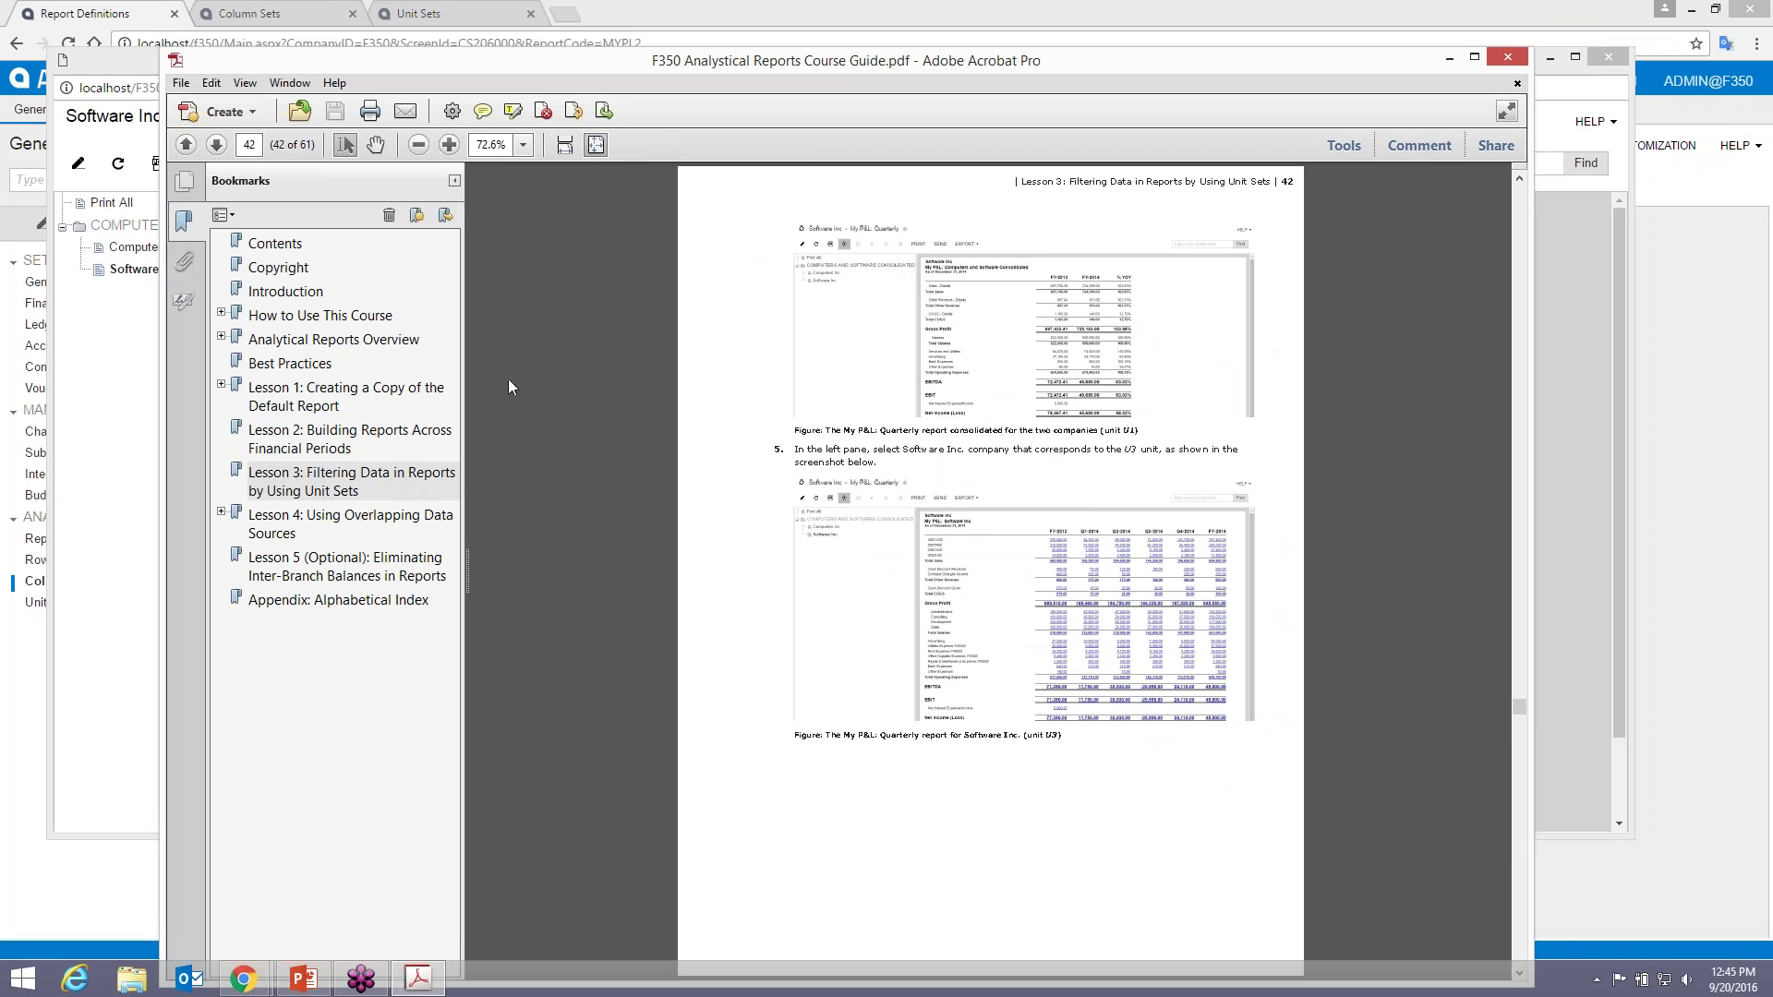
left_click(448, 145)
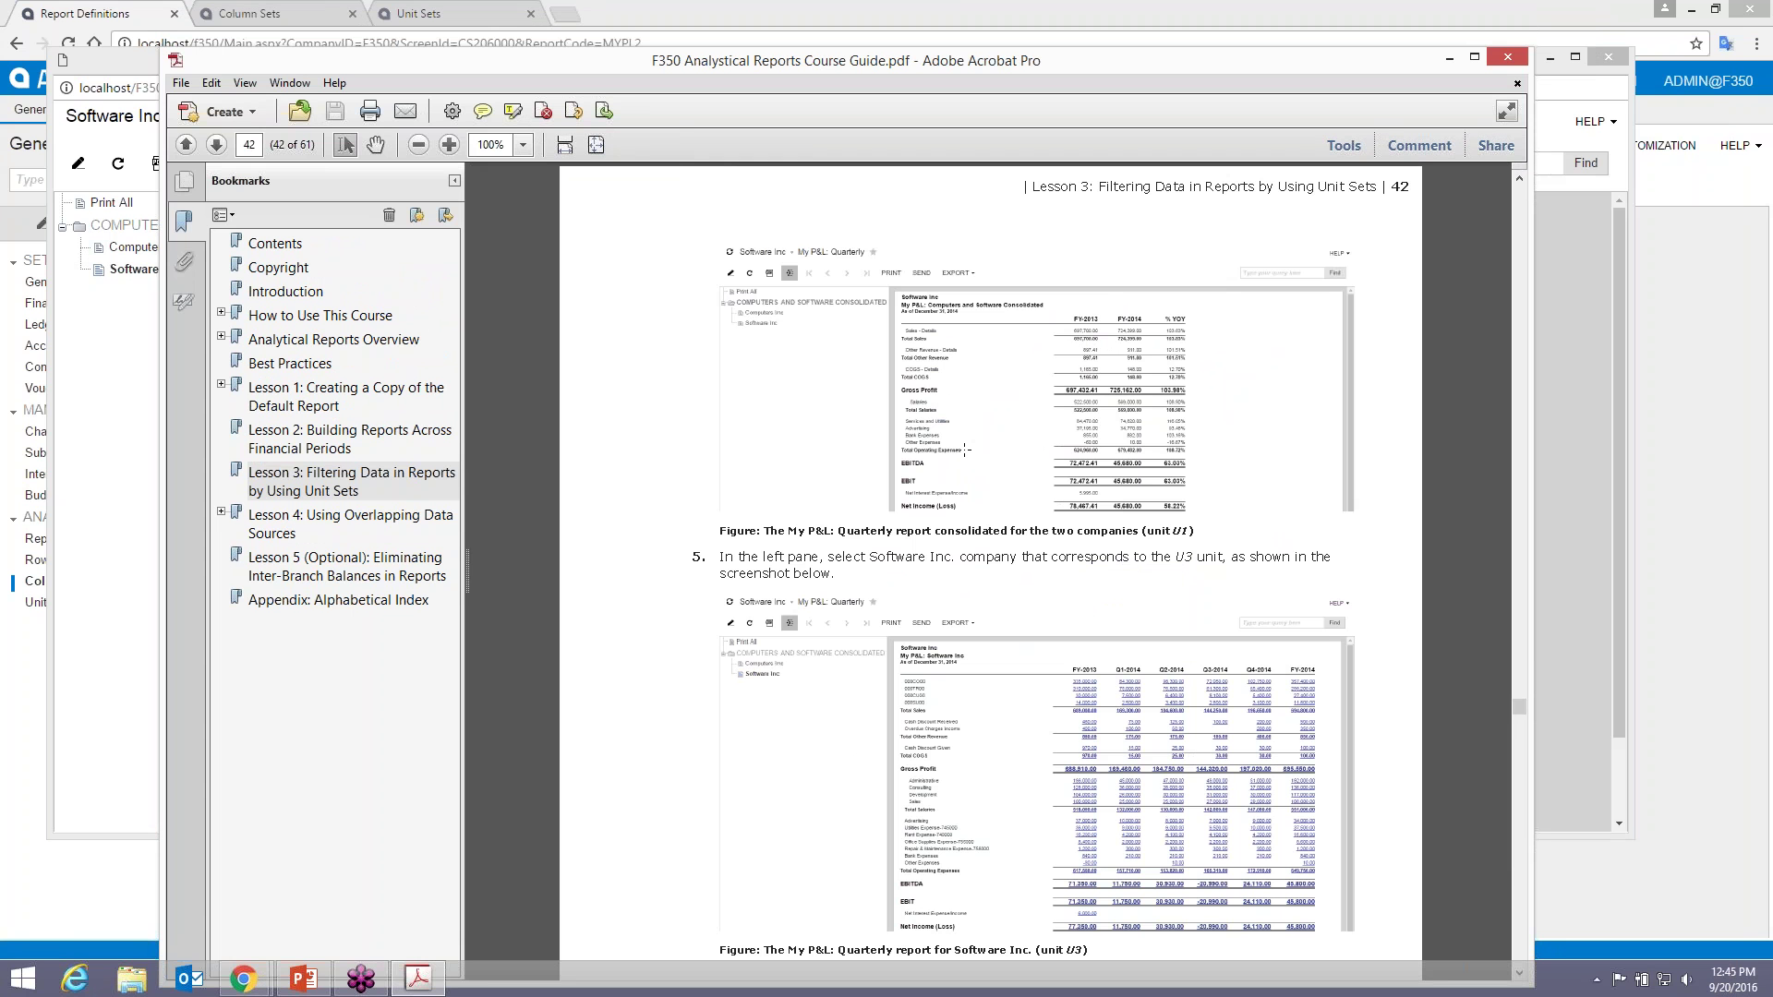
left_click(448, 145)
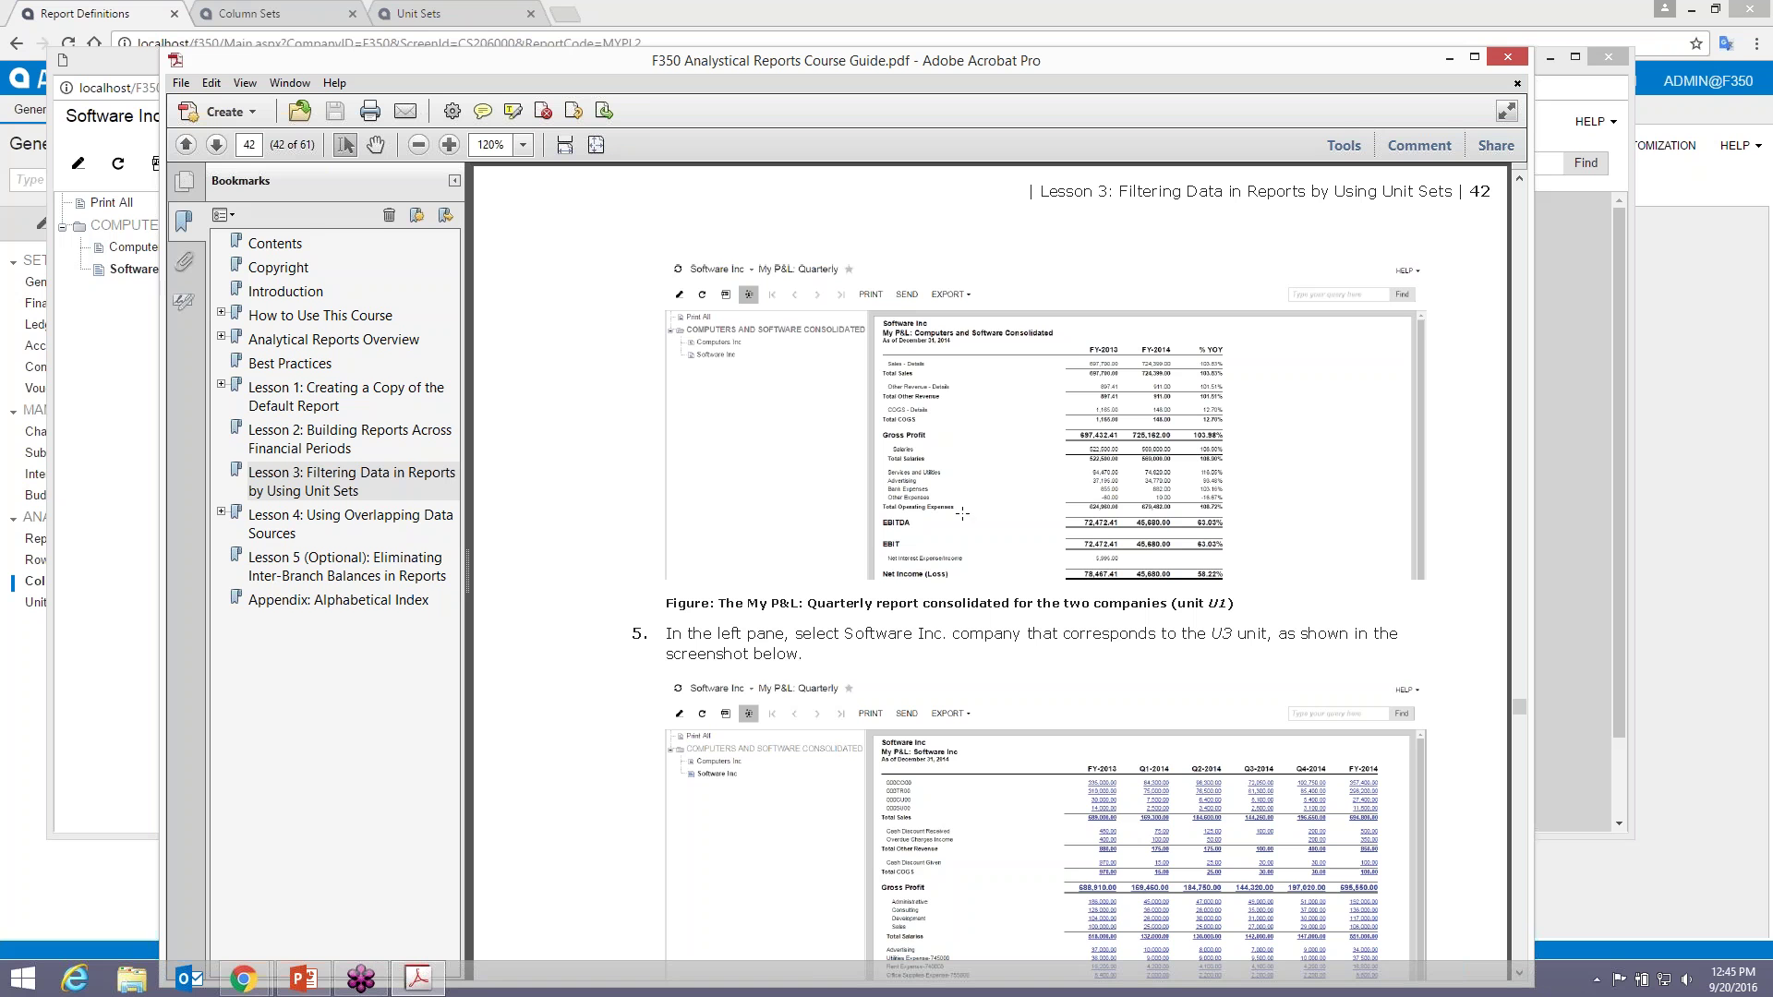